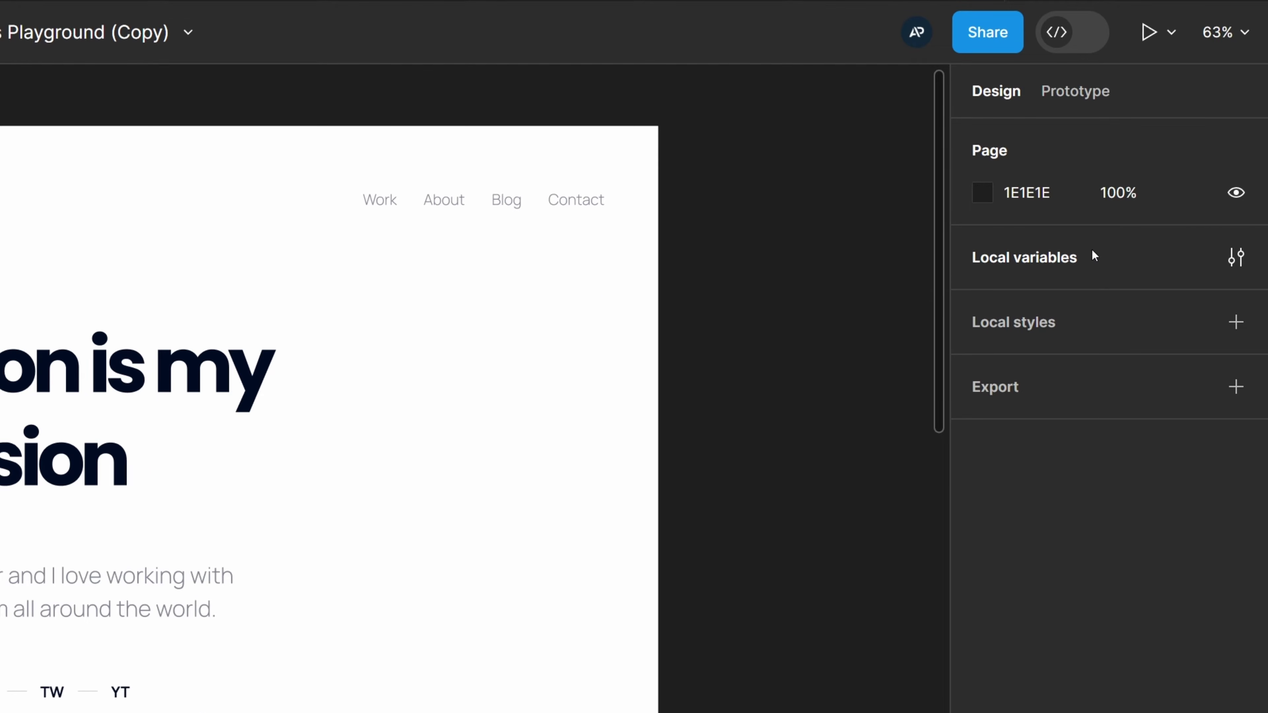
Open the file's local variables and view the variable types that can be created
click(1093, 256)
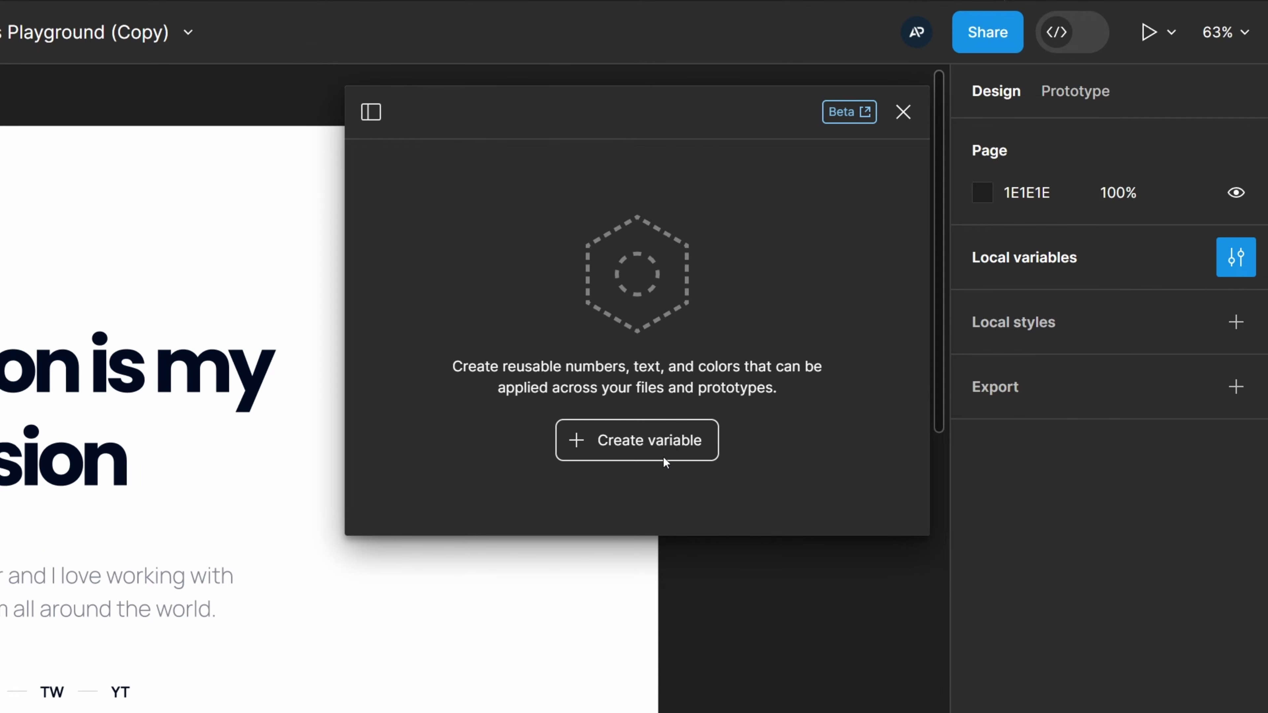
click(680, 443)
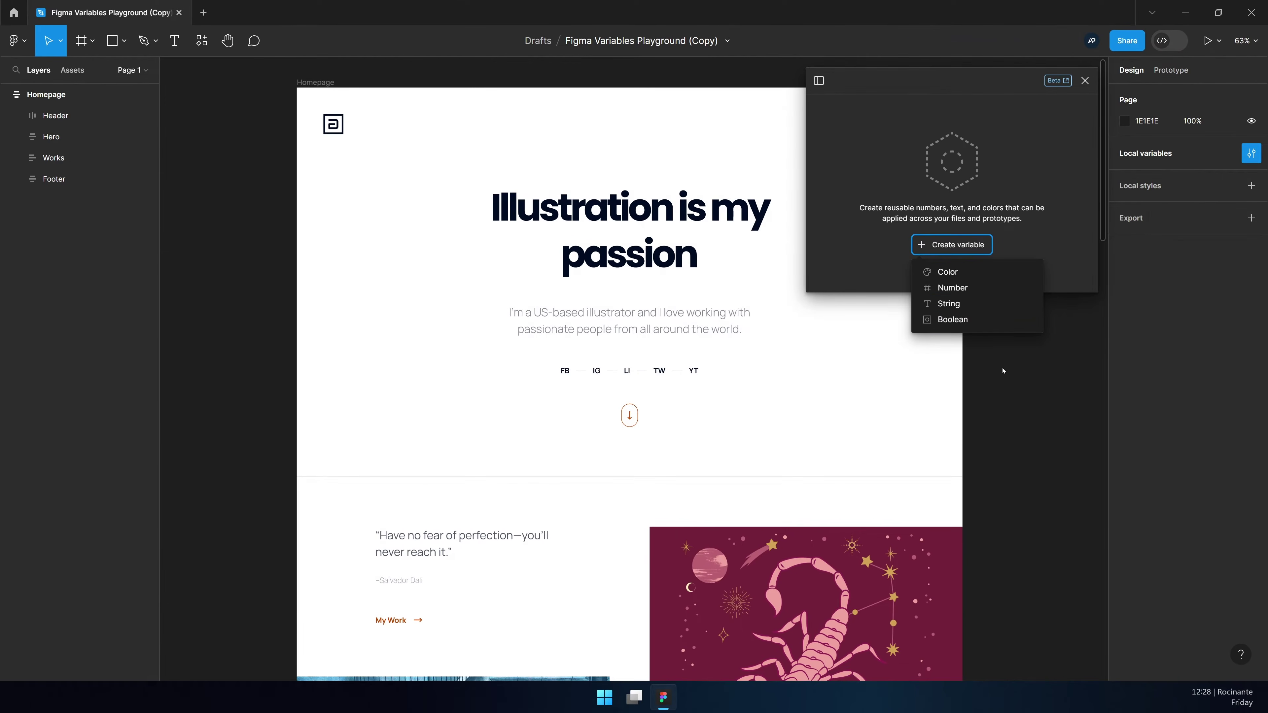
click(1021, 369)
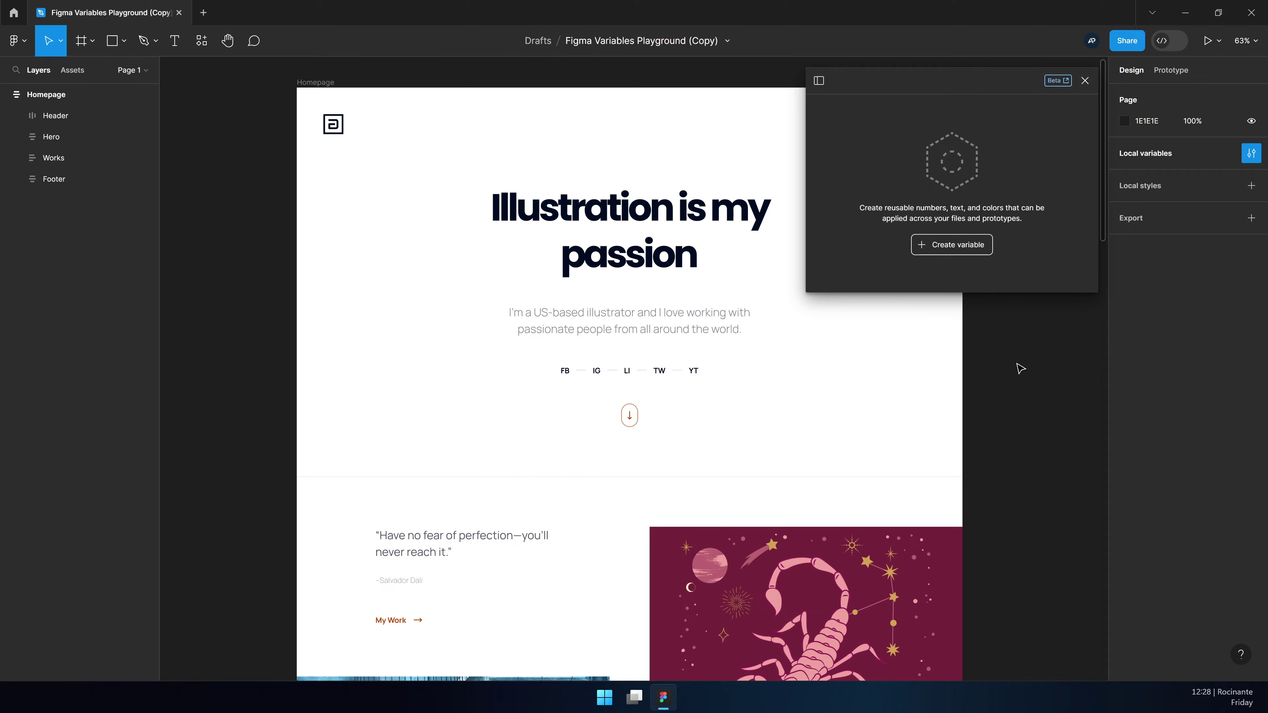
Look over the entire Homepage design from the header to the footer
scroll(699, 300, right, 3)
scroll(543, 212, down, 1)
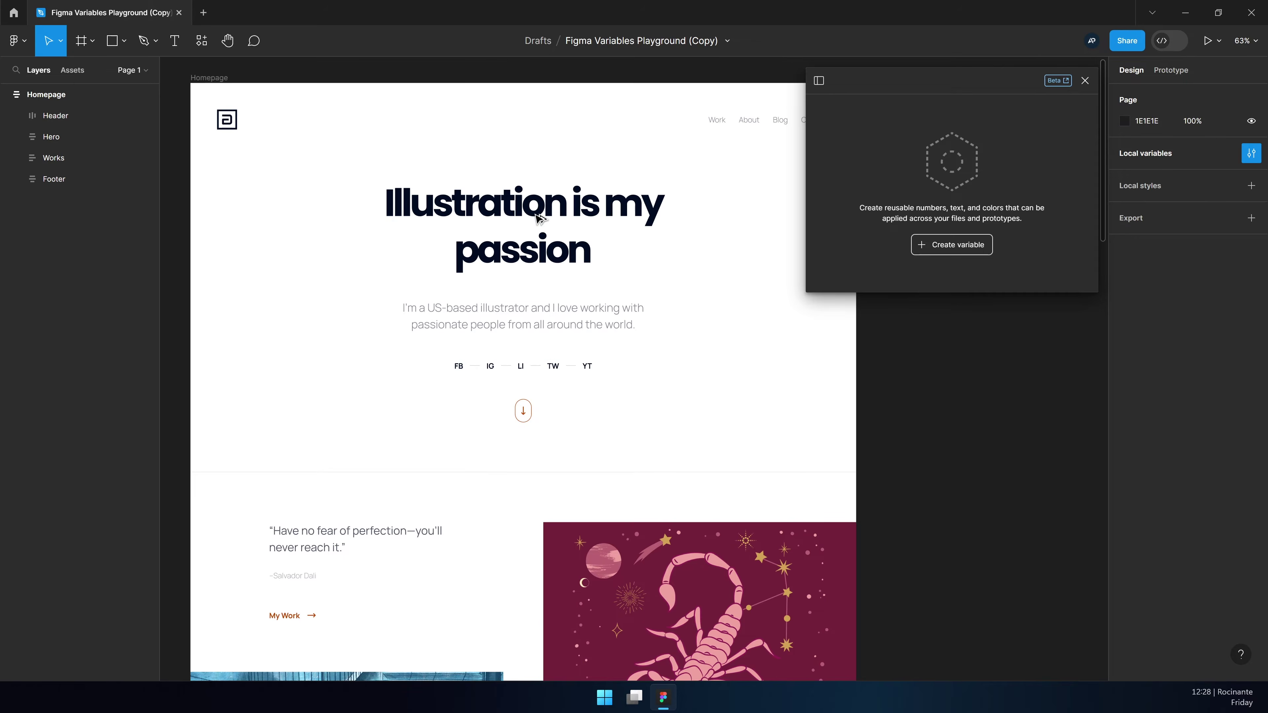
scroll(559, 219, down, 3)
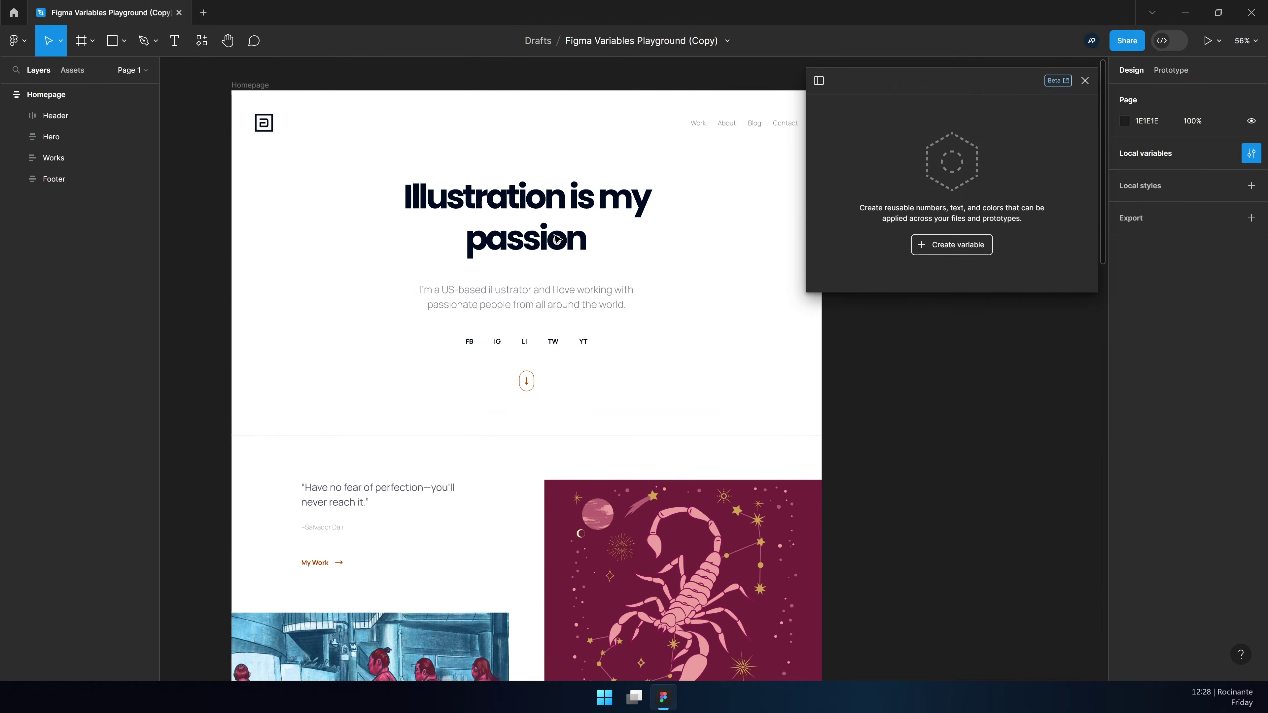
scroll(585, 217, right, 2)
scroll(529, 200, down, 2)
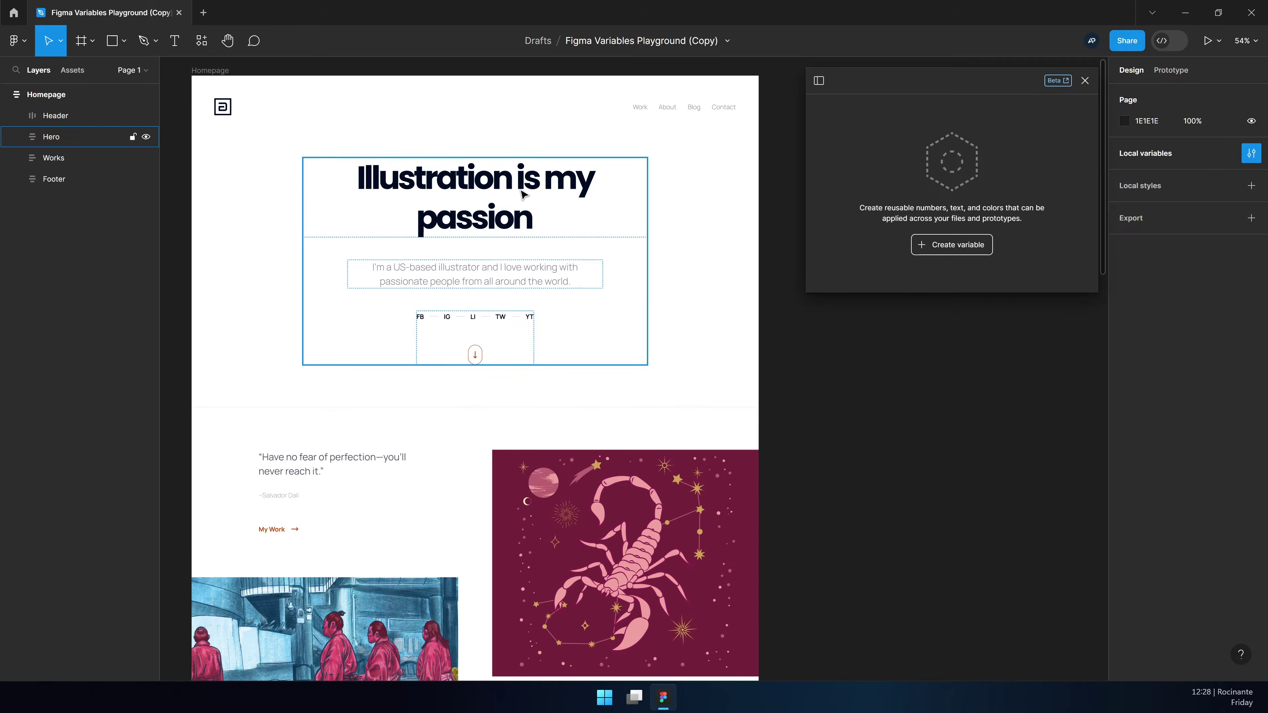
scroll(523, 195, down, 15)
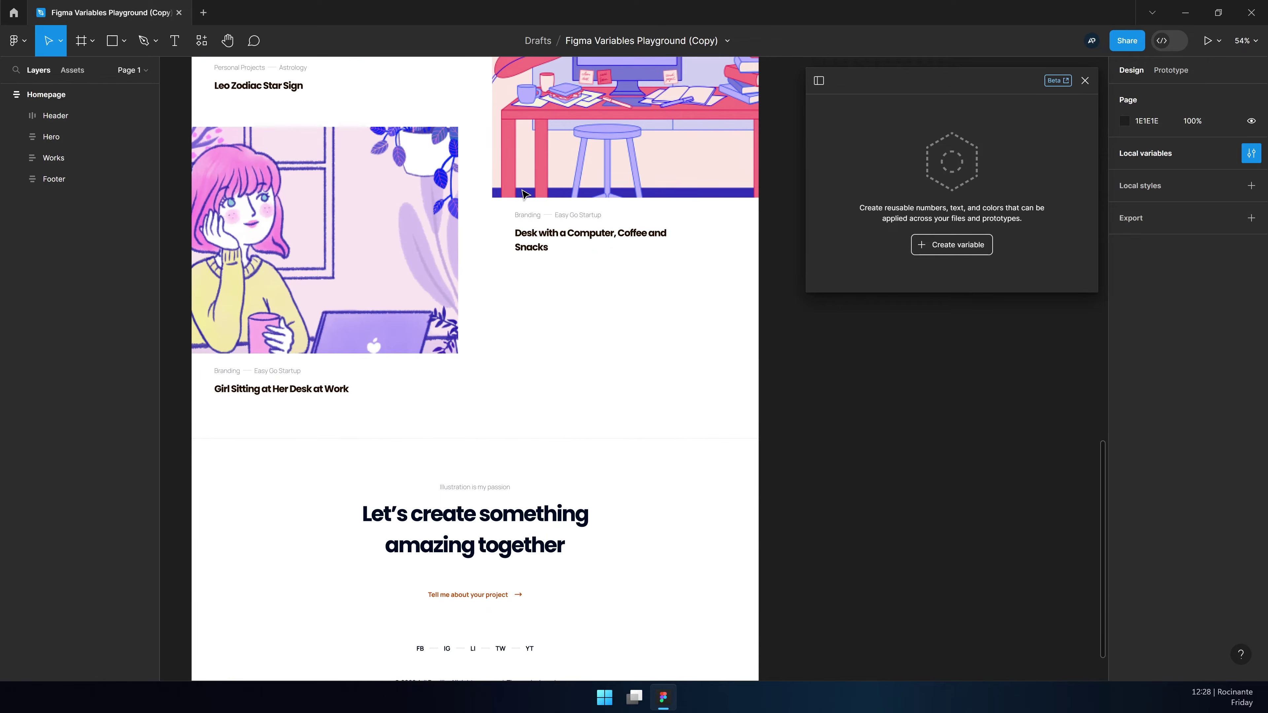
scroll(523, 194, up, 15)
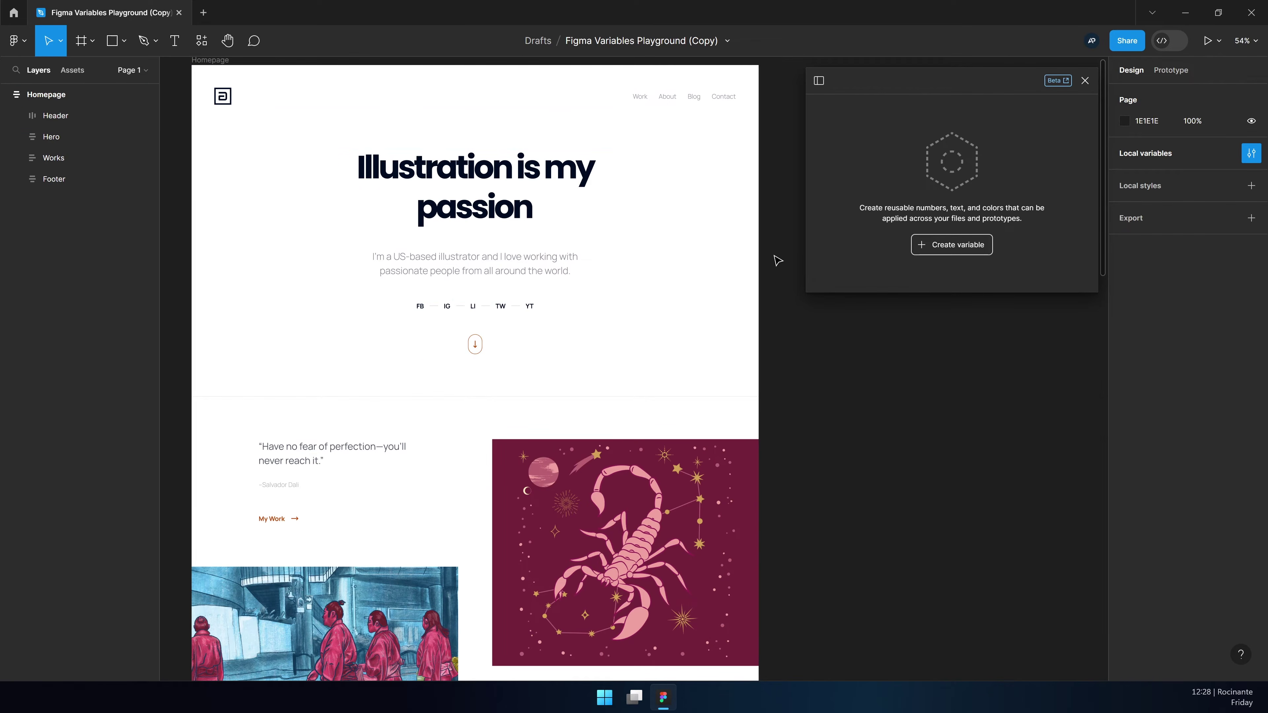
Inspect the text fill colours of the hero heading and the "Scorpio Zodiac Star Sign" title
double_click(459, 173)
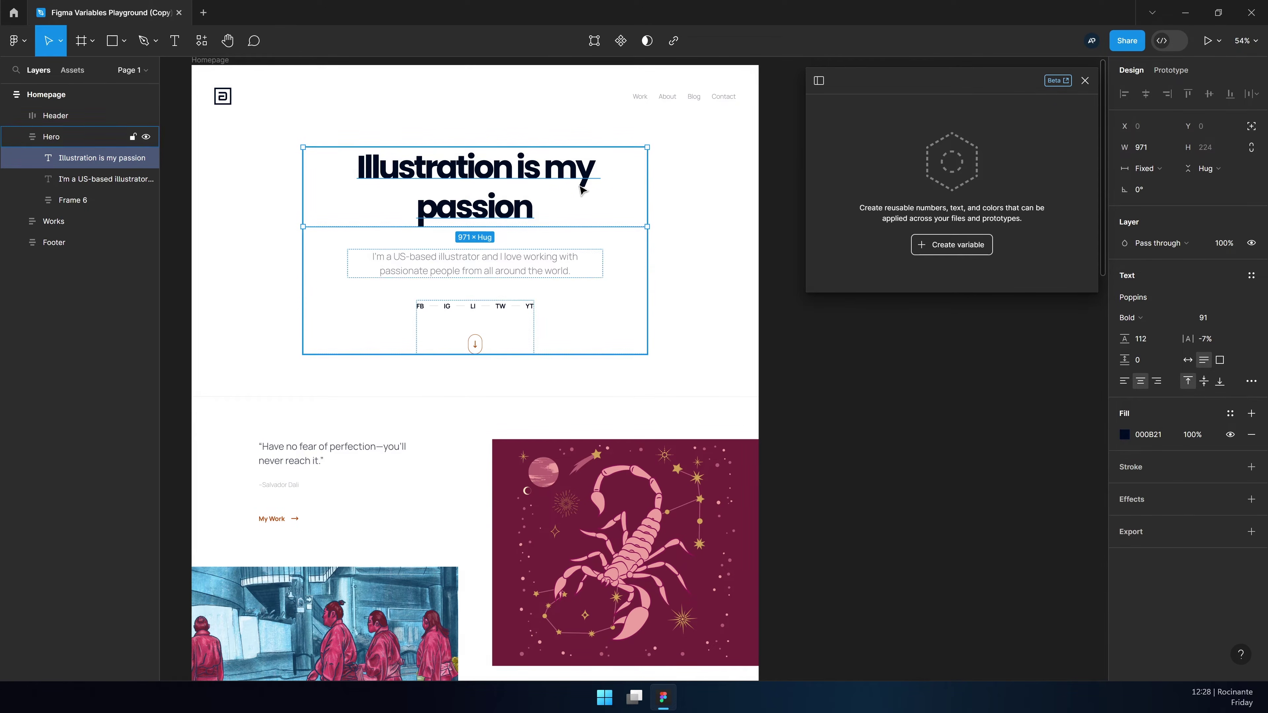
scroll(483, 202, down, 2)
scroll(483, 210, up, 3)
scroll(484, 217, down, 7)
scroll(484, 220, down, 1)
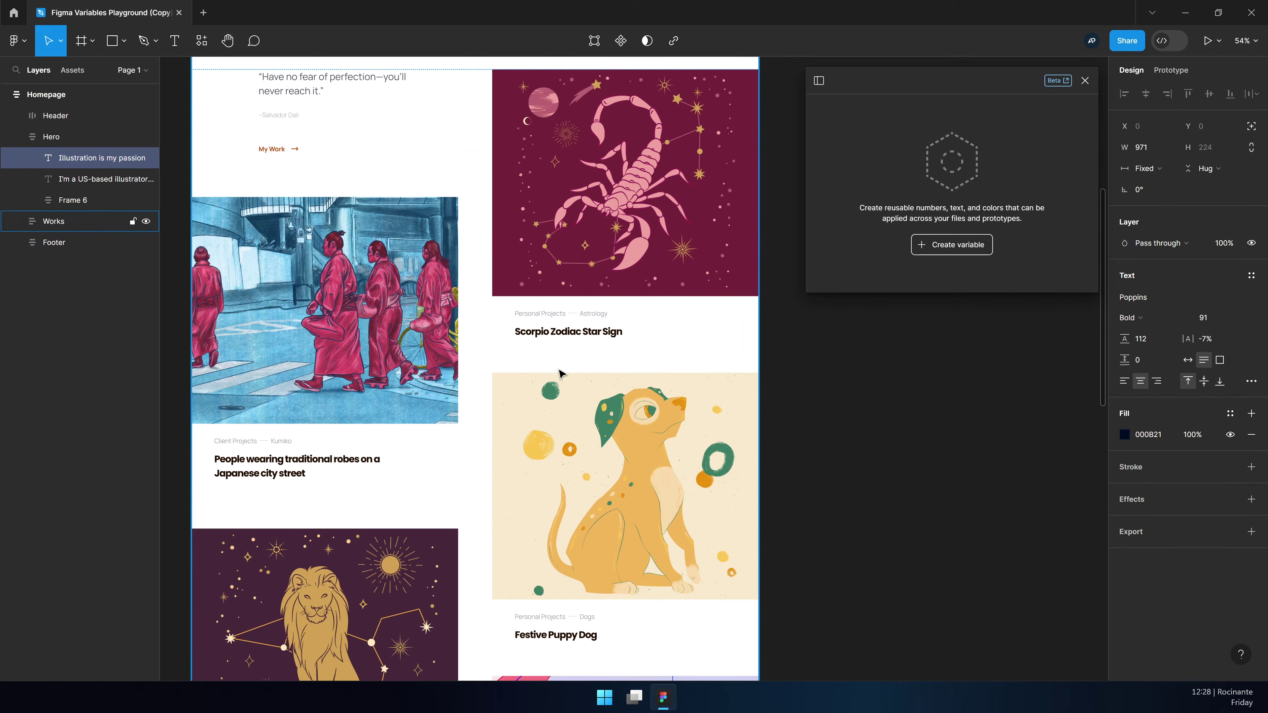
double_click(568, 332)
scroll(571, 335, up, 2)
scroll(571, 335, up, 3)
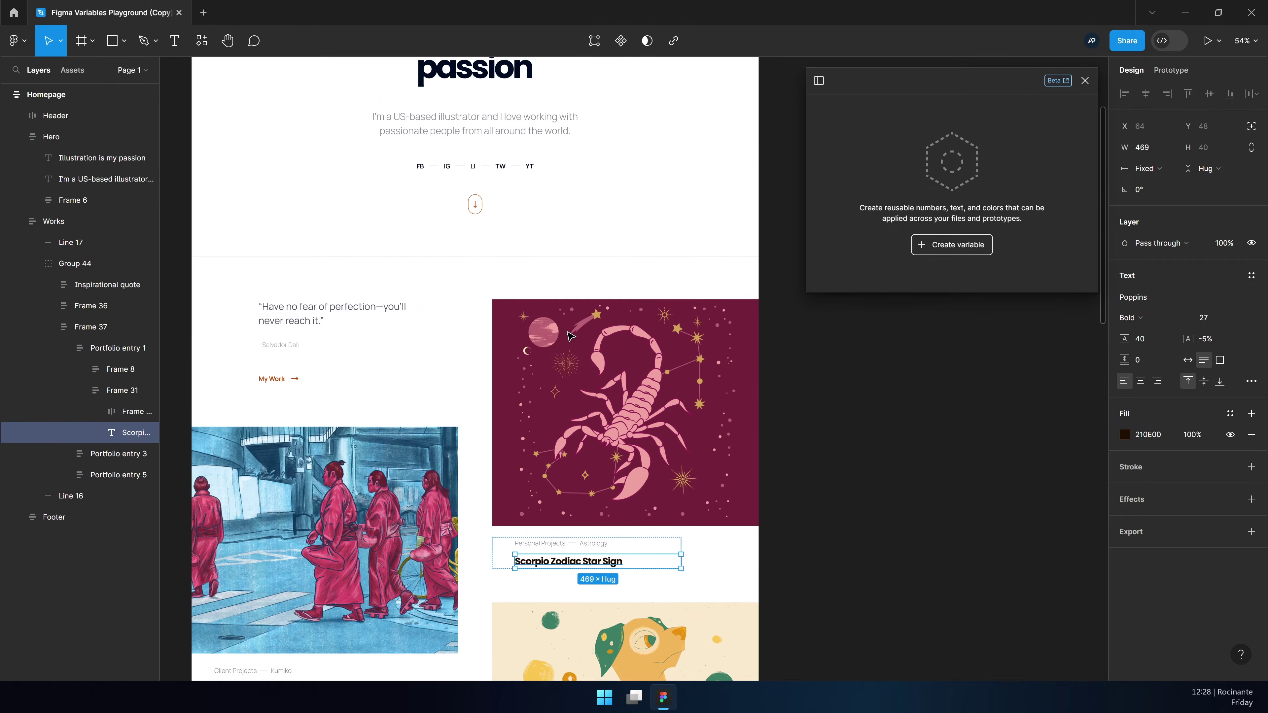
Inspect the text fills of the hero paragraph, the About navigation link and the Scorpio entry's "Personal Projects" label
click(504, 131)
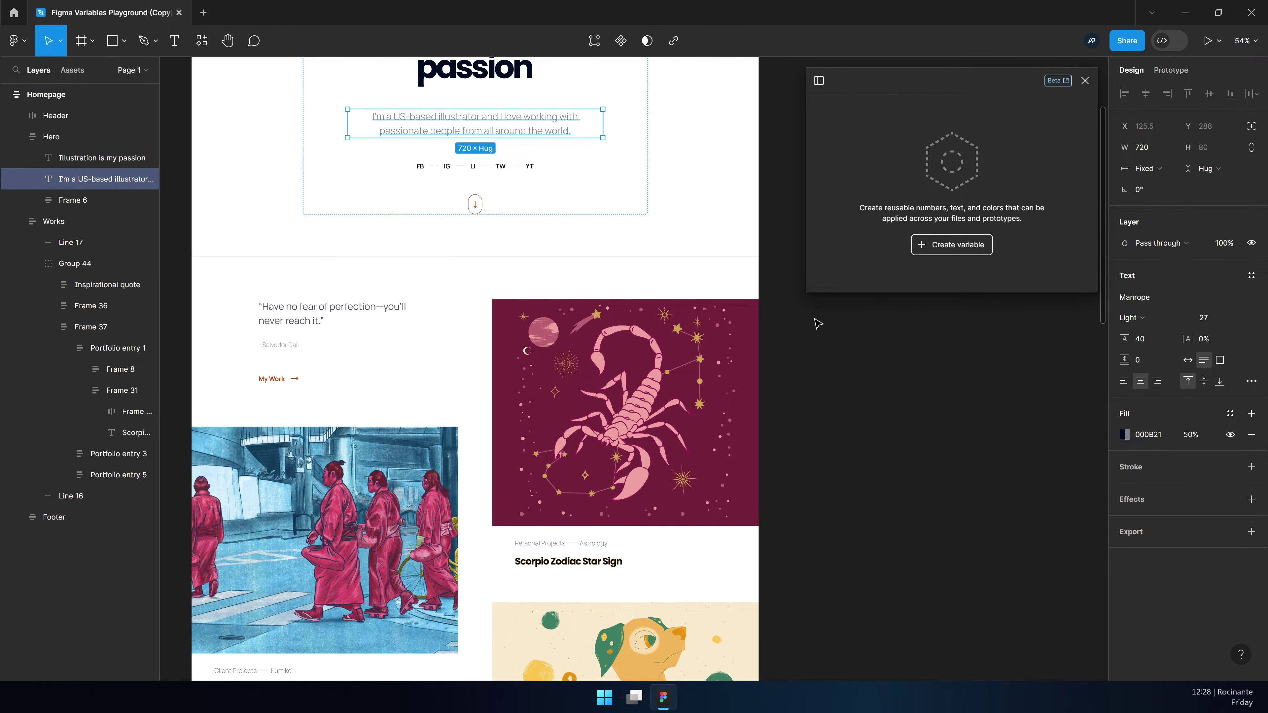
scroll(434, 286, up, 2)
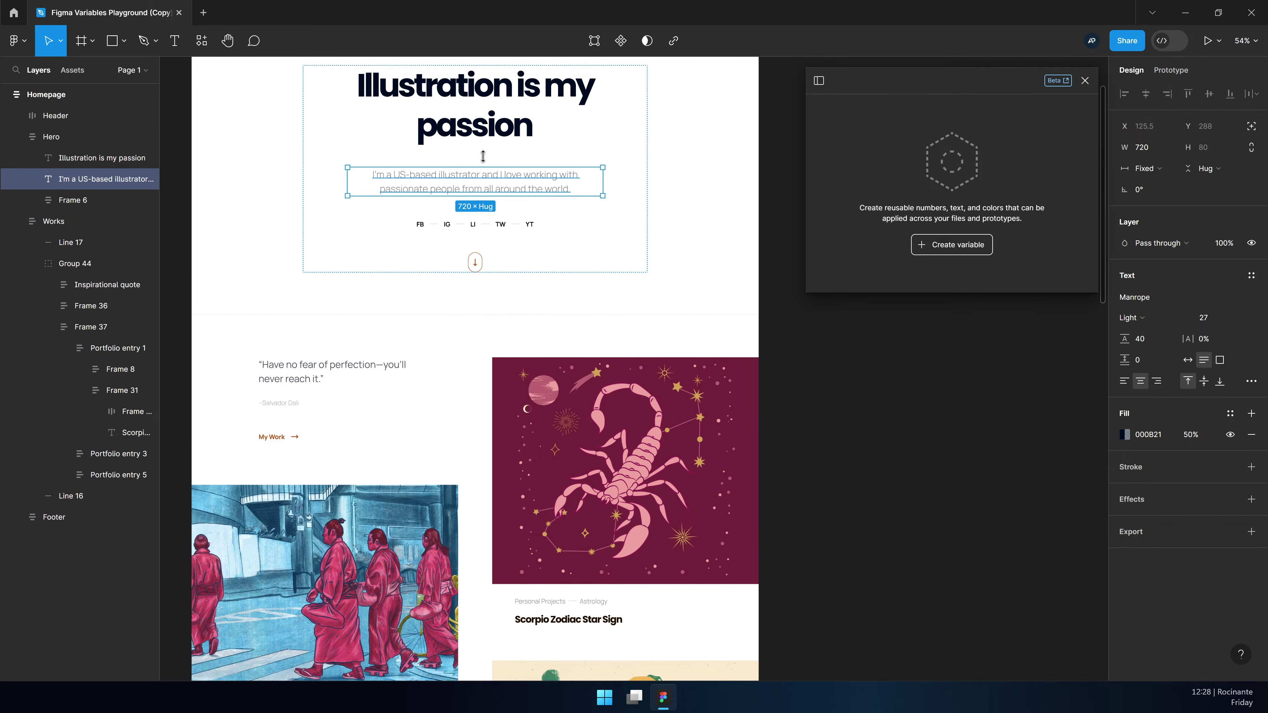
scroll(472, 224, up, 1)
scroll(483, 219, up, 4)
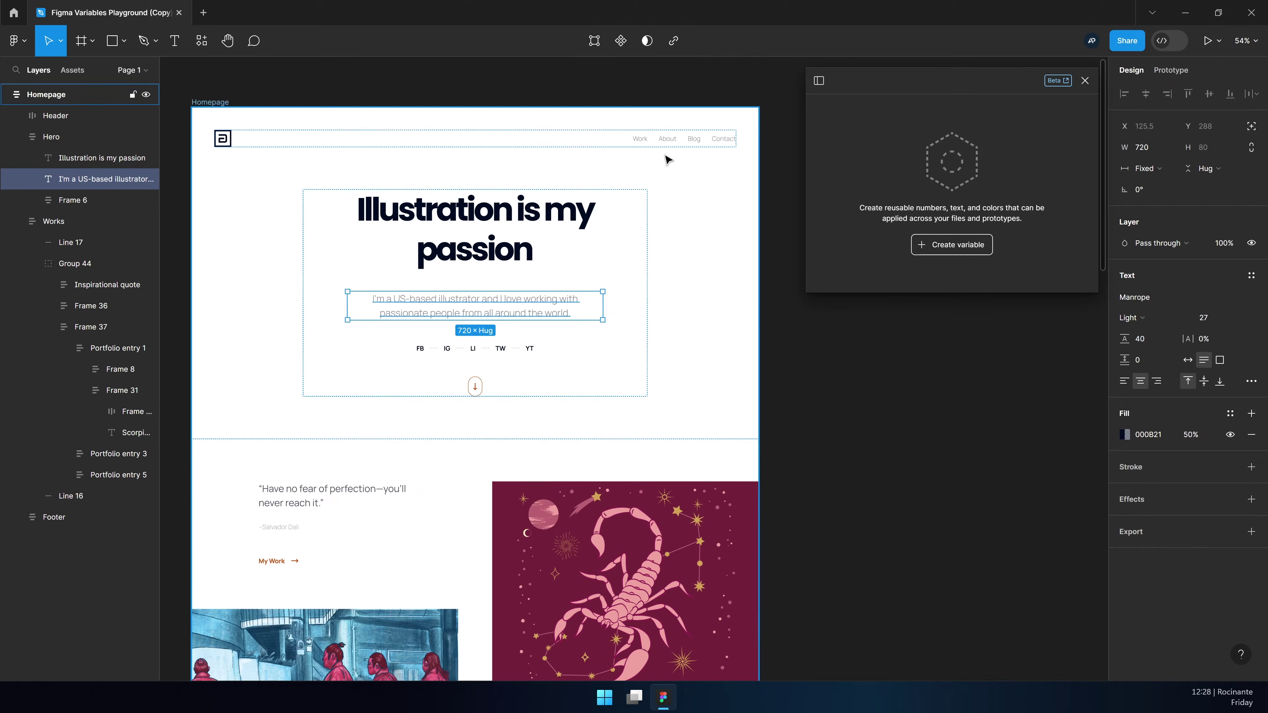
click(668, 139)
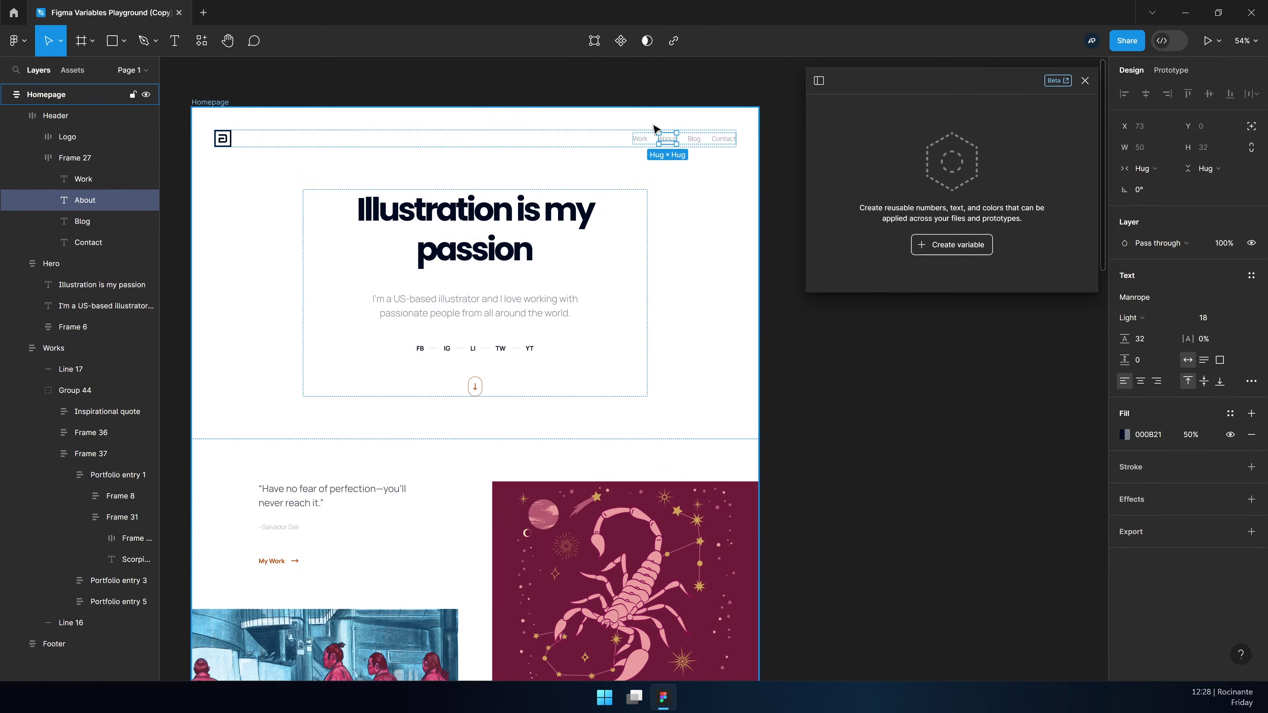
scroll(546, 130, down, 20)
ctrl+click(546, 131)
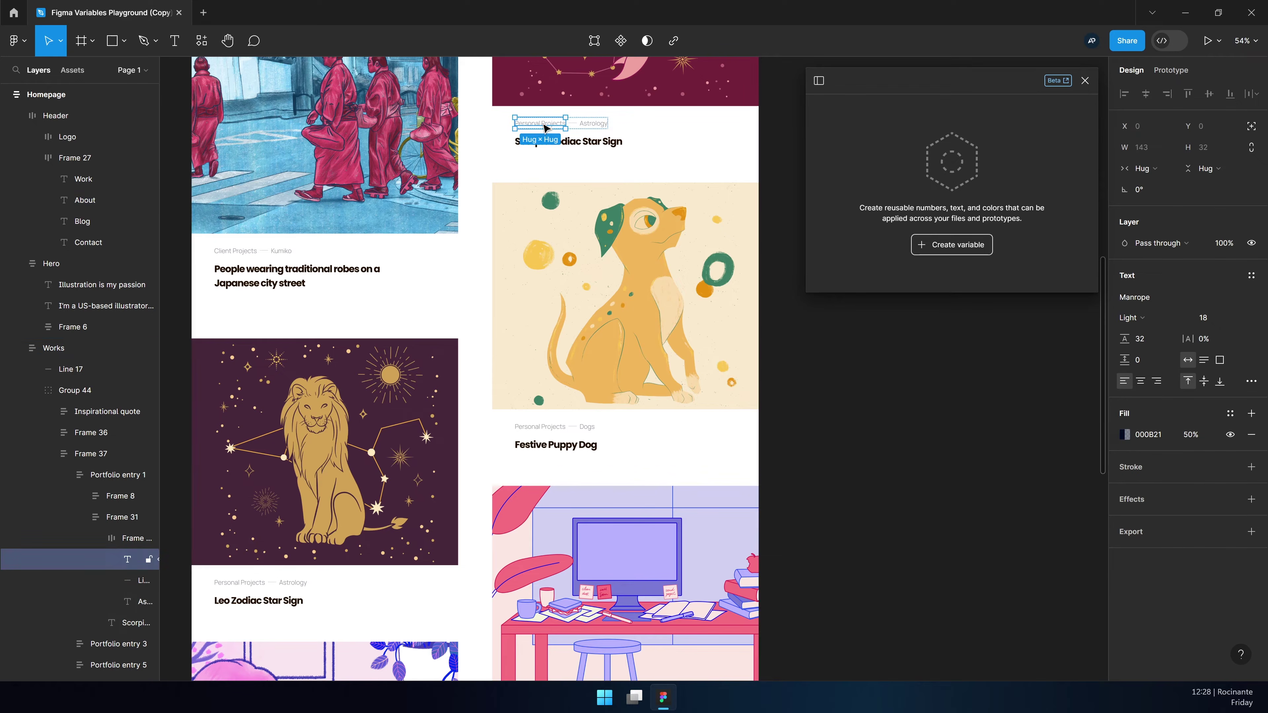
scroll(544, 220, up, 10)
scroll(544, 220, up, 13)
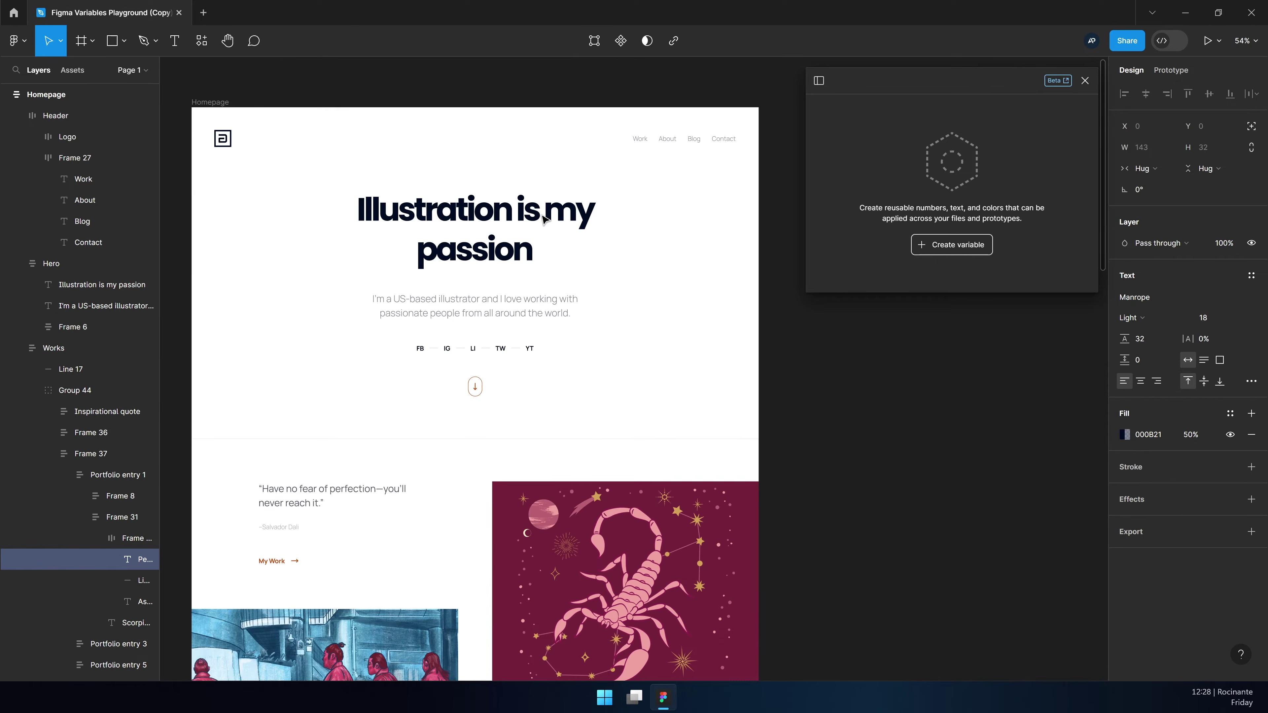
Examine the accent colour on the hero's down-arrow button, the "My Work" link and the footer's "Tell me about your project" link
ctrl+click(475, 387)
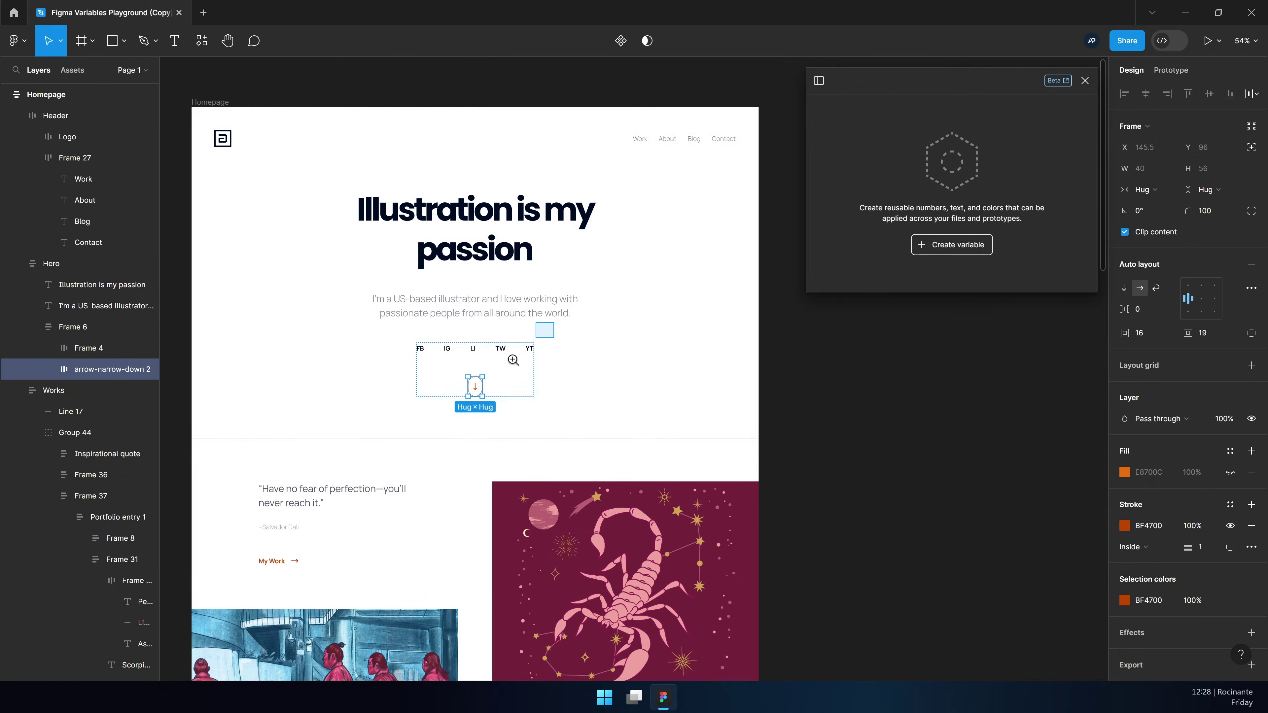
ctrl+scroll(562, 489, up, 5)
scroll(538, 372, down, 9)
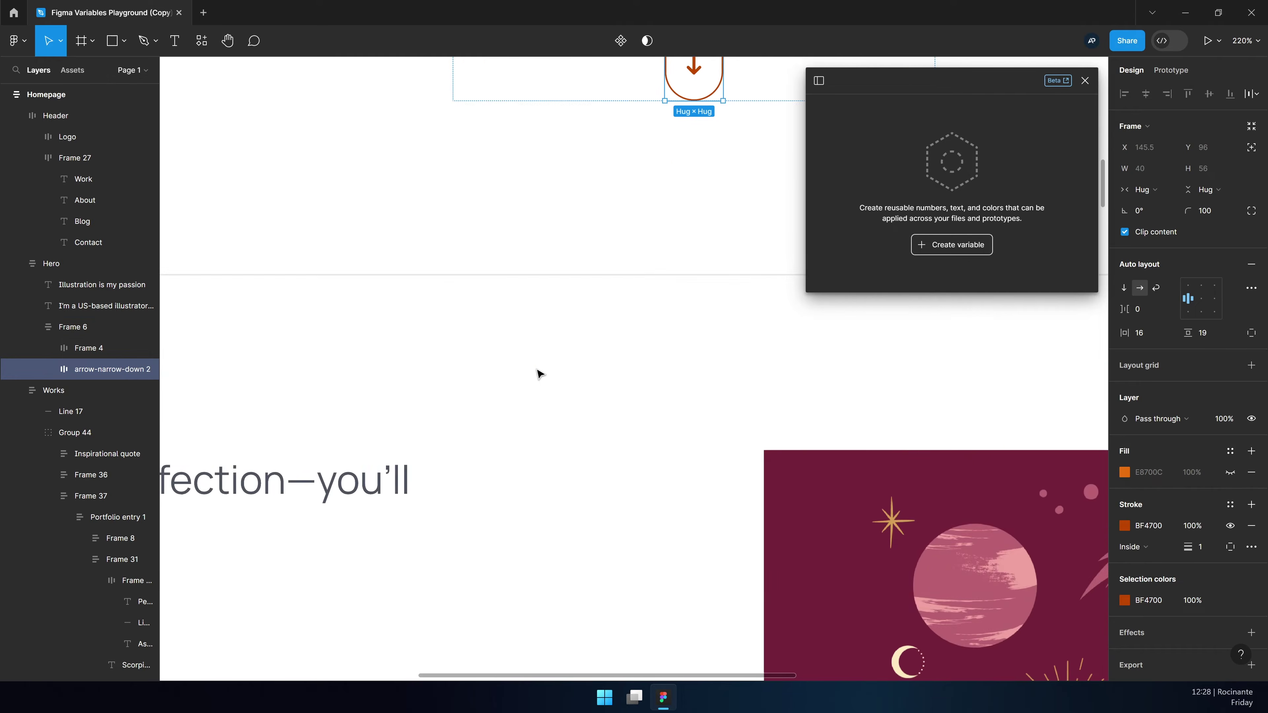
scroll(351, 528, down, 7)
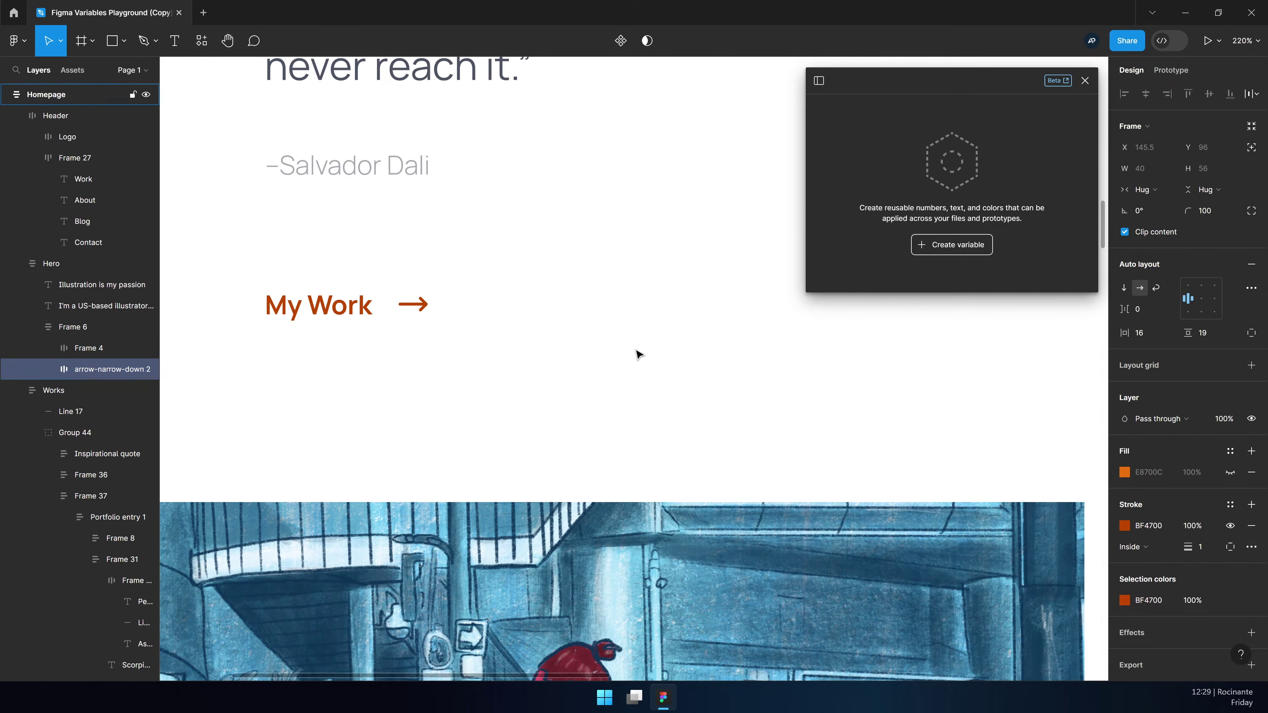
key(shift+1)
drag(684, 455, 594, 570)
click(644, 411)
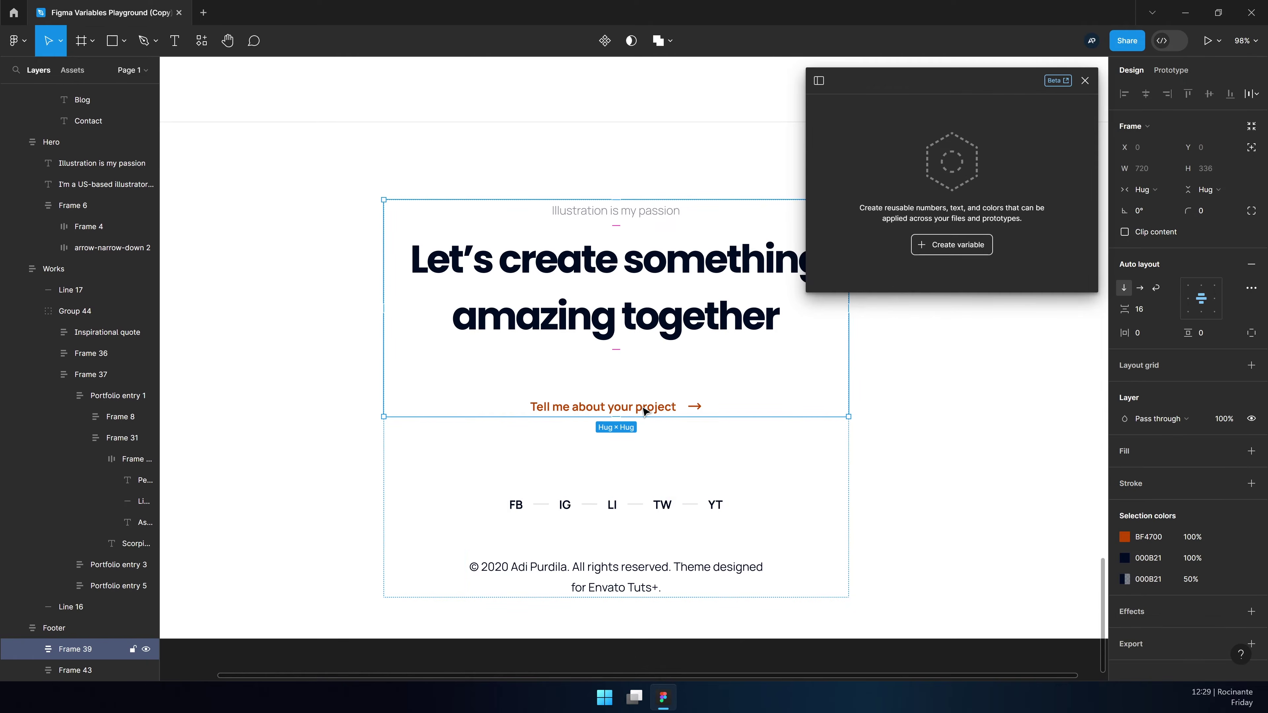
Inspect the fill colour of the footer heading "Let's create something amazing together", then deselect it
click(977, 377)
scroll(764, 412, down, 2)
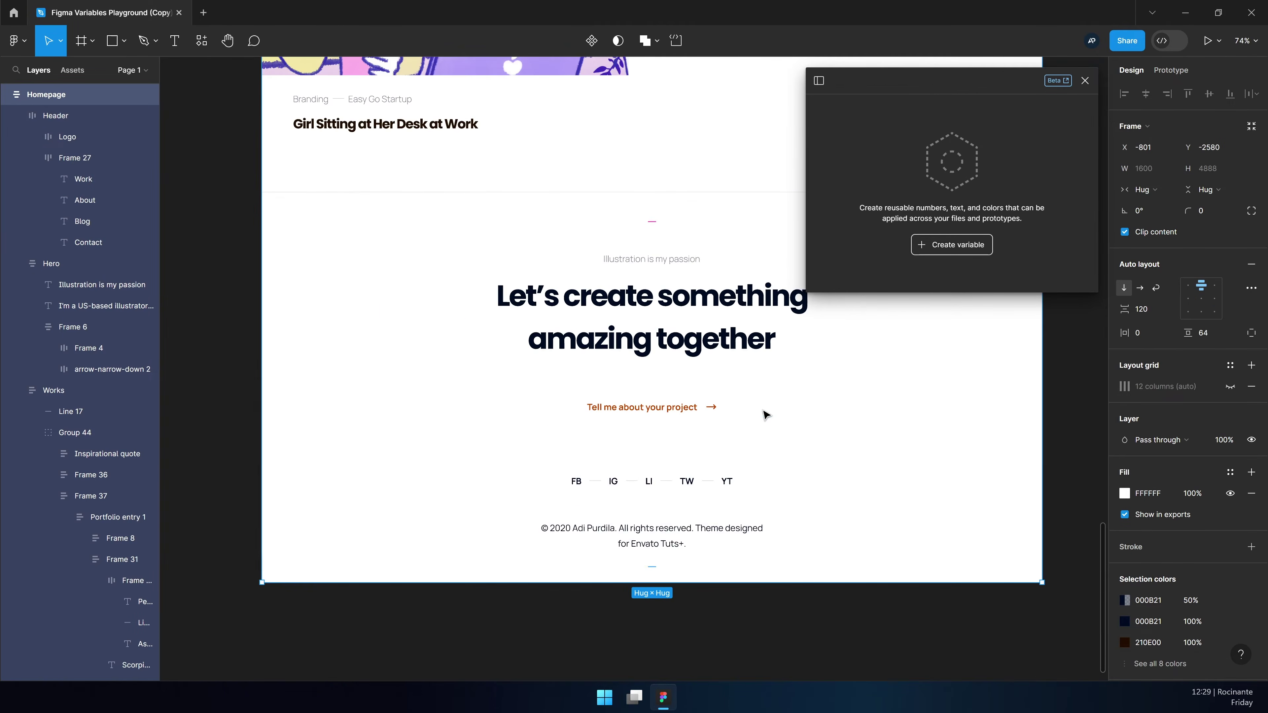
double_click(688, 346)
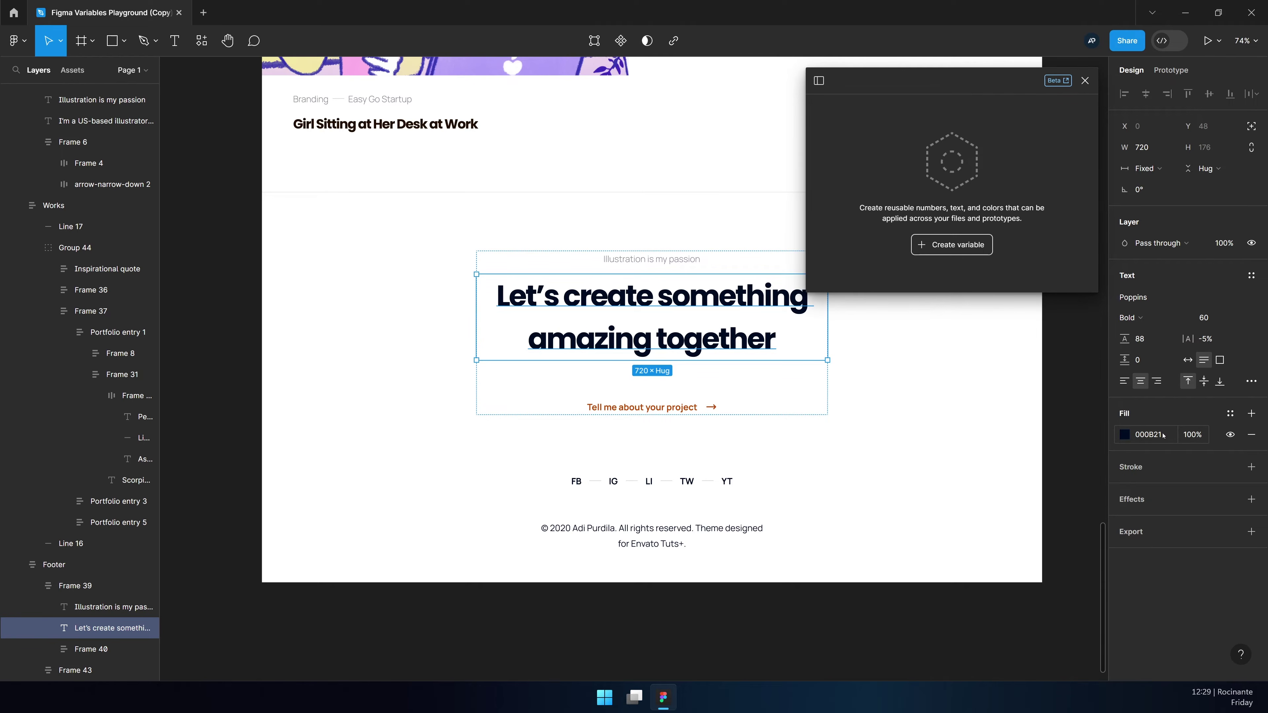
click(1075, 426)
Compare the hero heading's fill with the down-arrow button's stroke colour and clear the selection
scroll(804, 439, down, 5)
scroll(804, 438, up, 10)
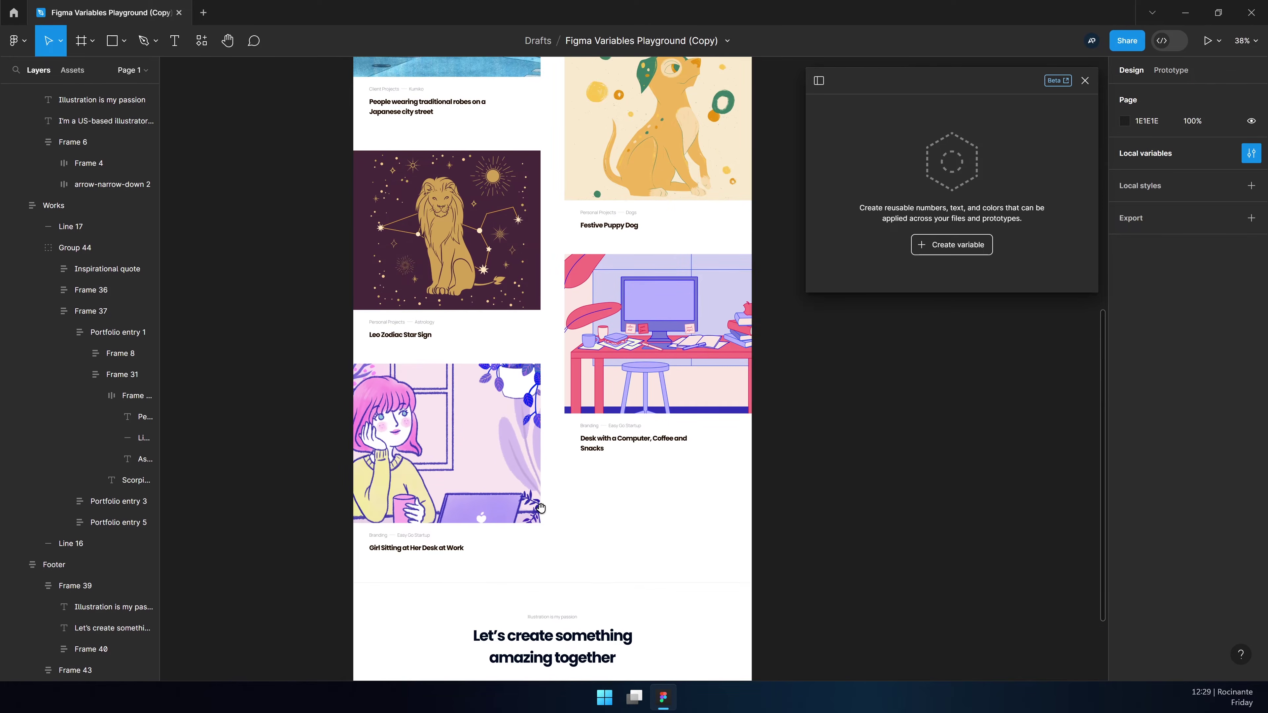
scroll(619, 409, up, 2)
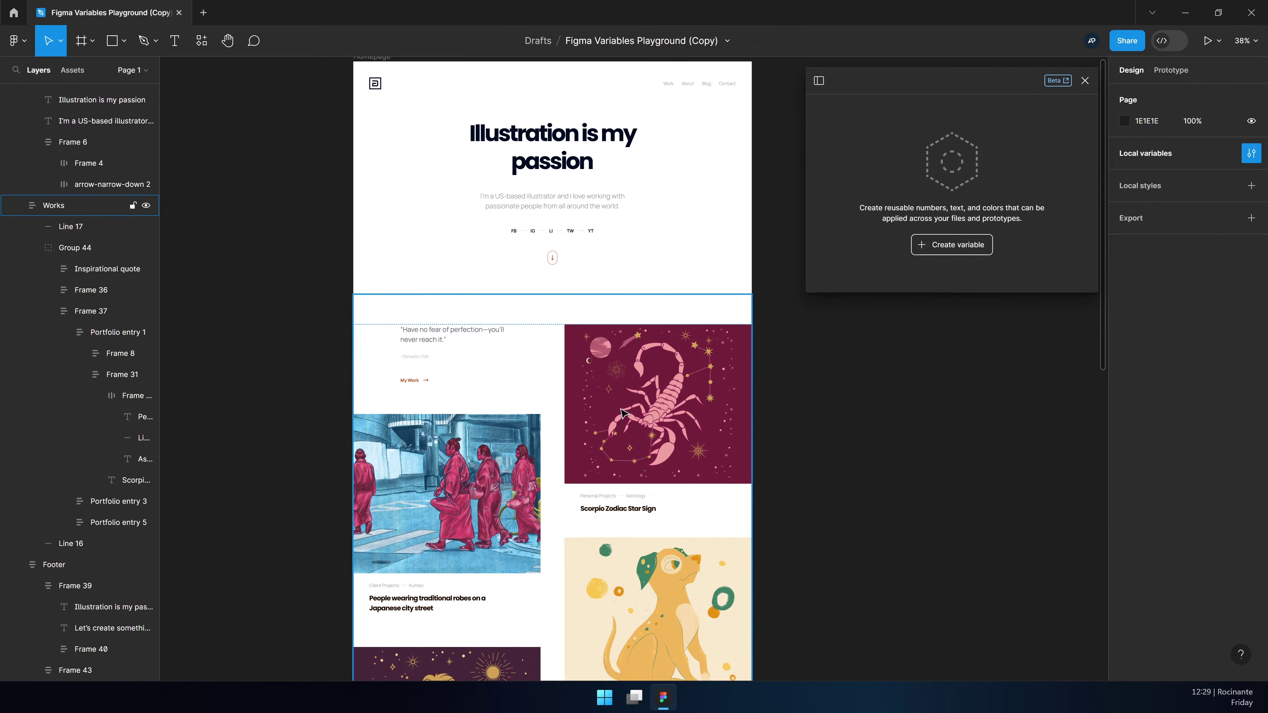
scroll(622, 412, up, 1)
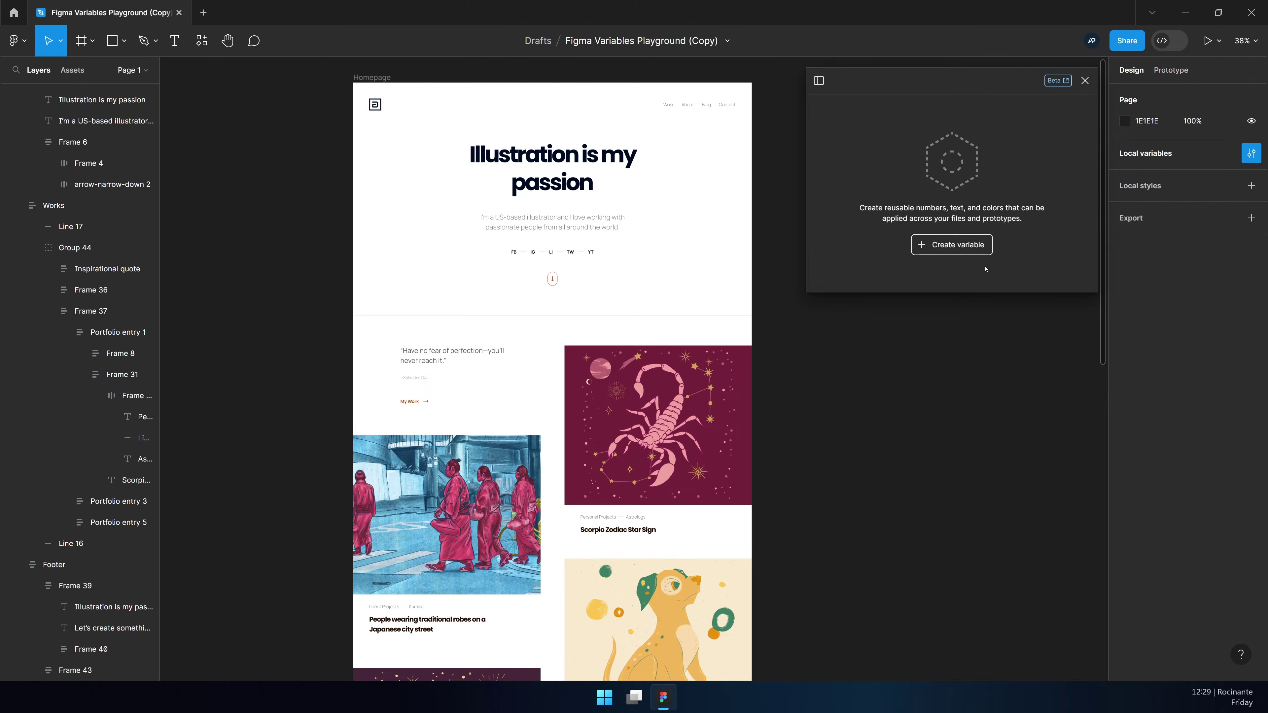
scroll(594, 165, up, 3)
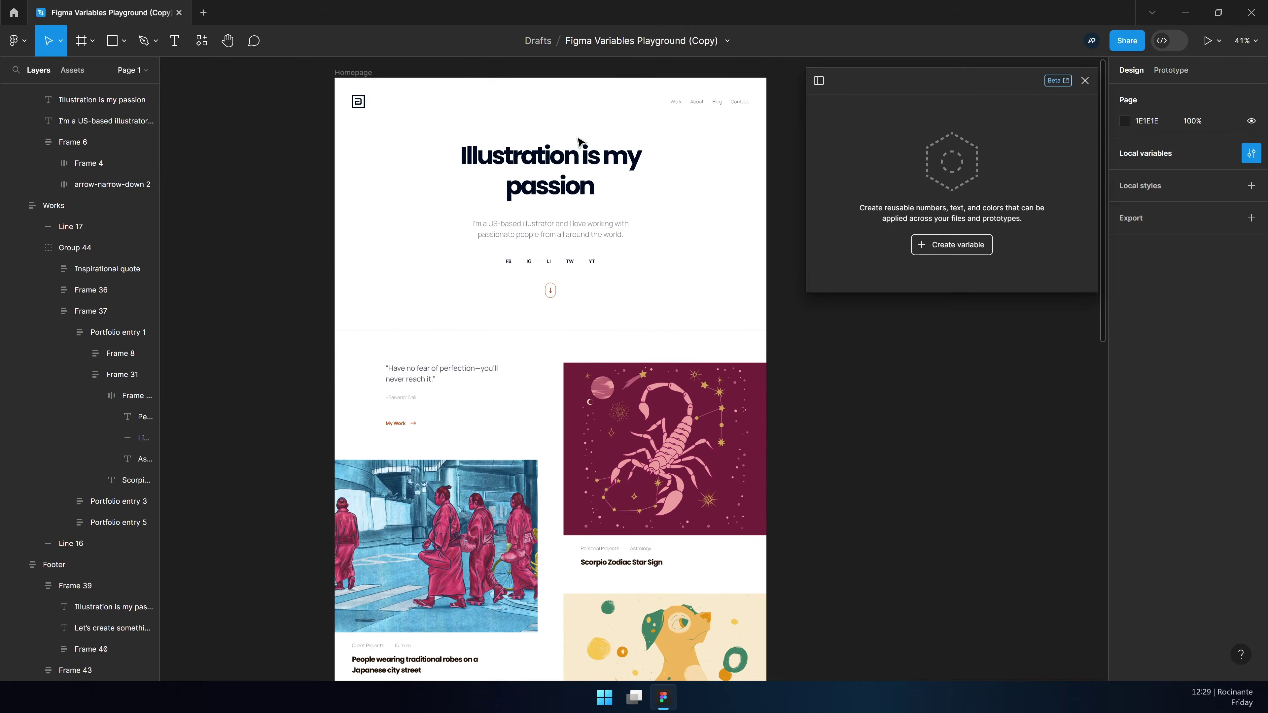
scroll(594, 166, up, 4)
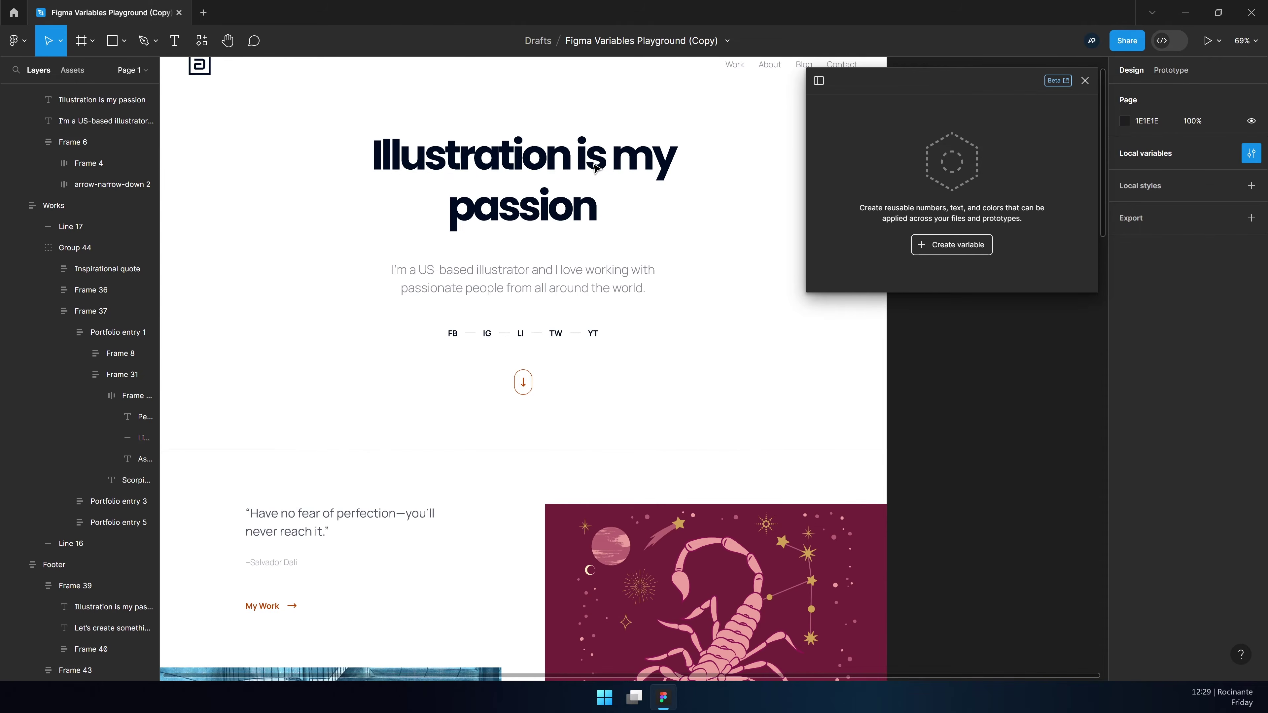
drag(572, 255, 500, 237)
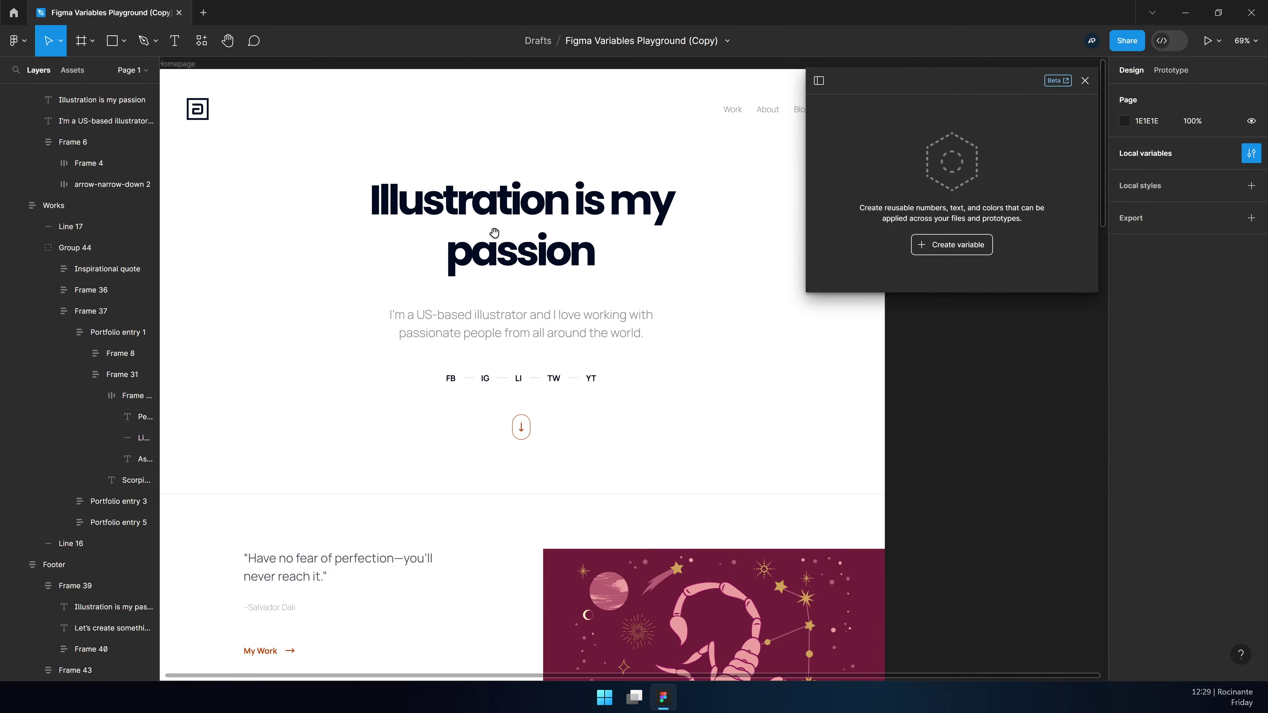
click(554, 210)
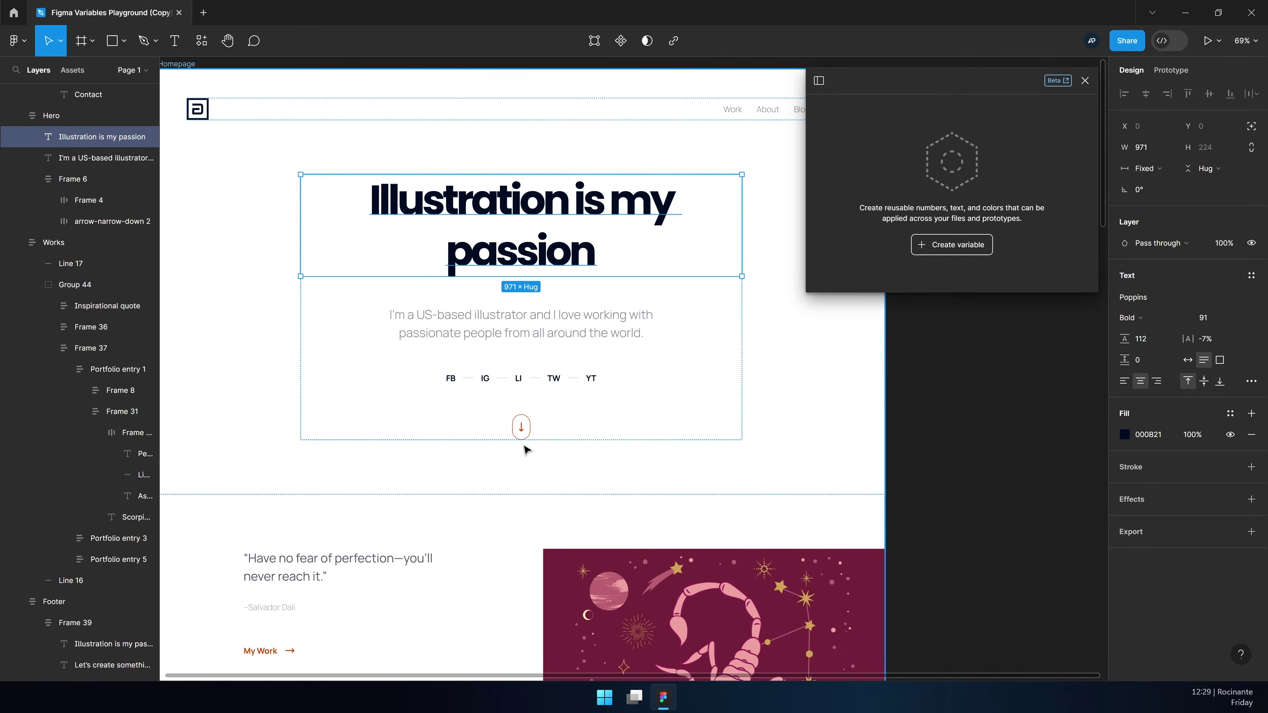
click(522, 426)
click(520, 426)
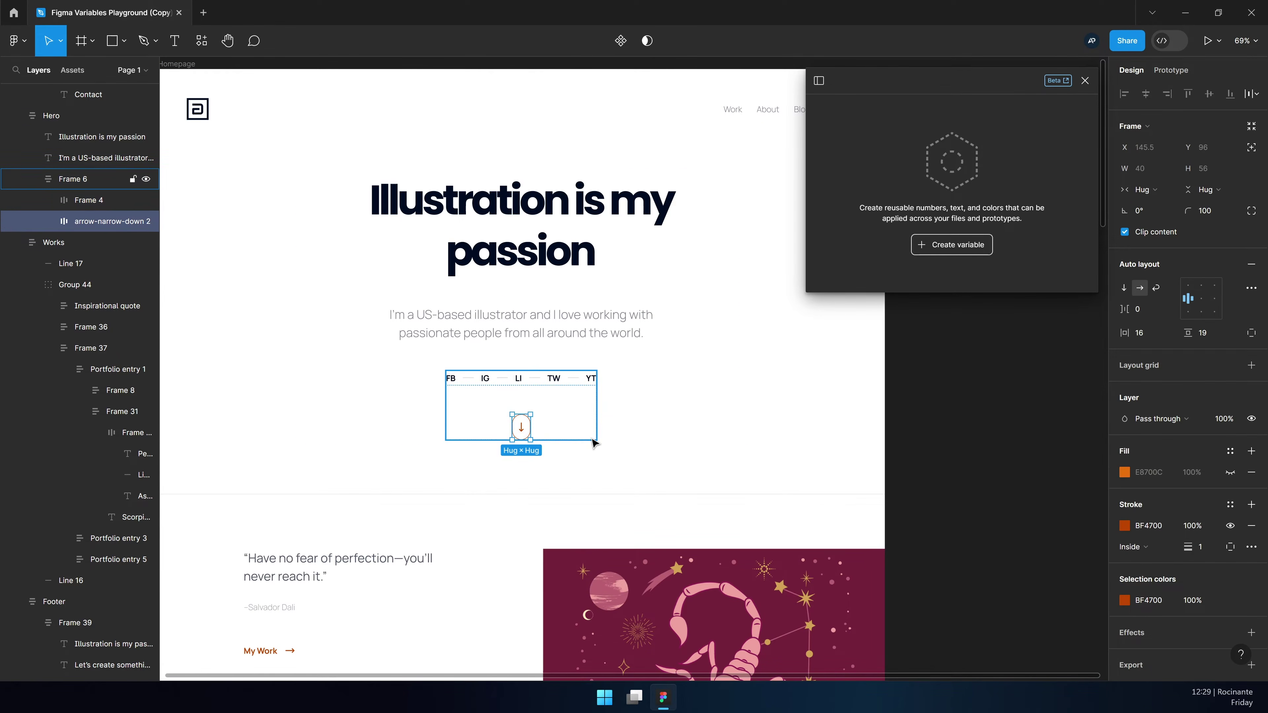
click(973, 416)
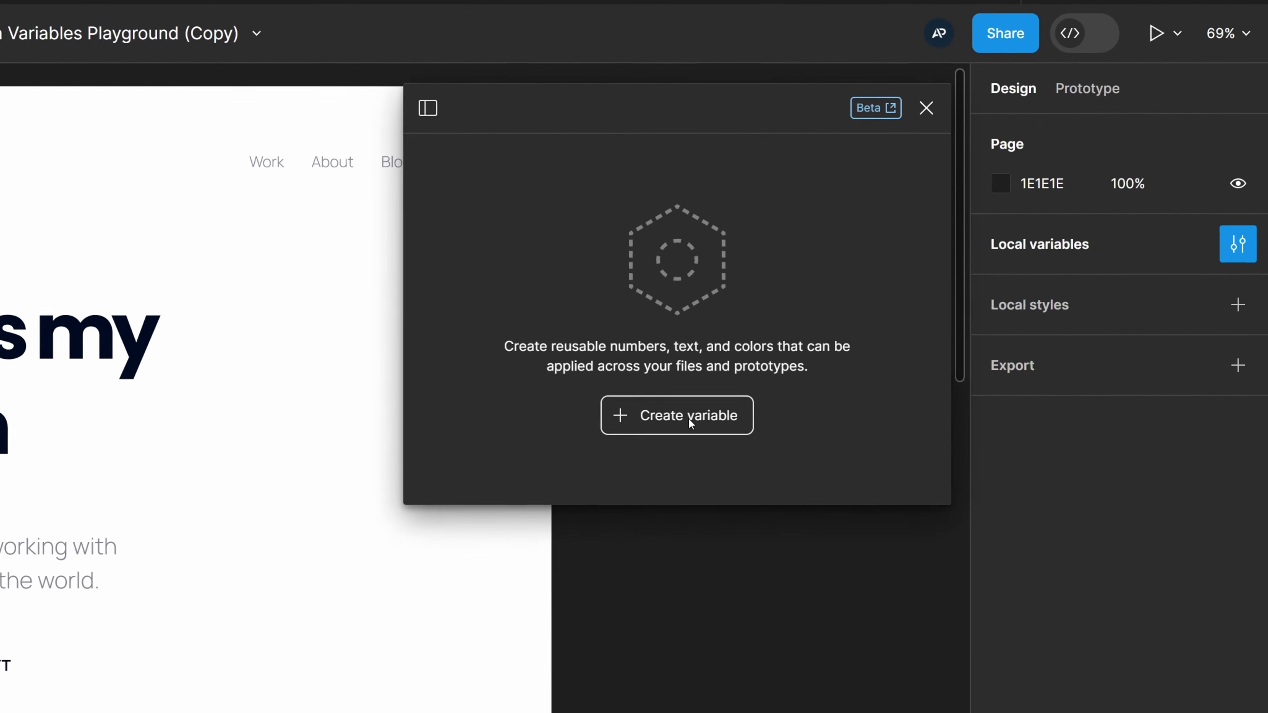
Create a color variable named gray-100
click(690, 421)
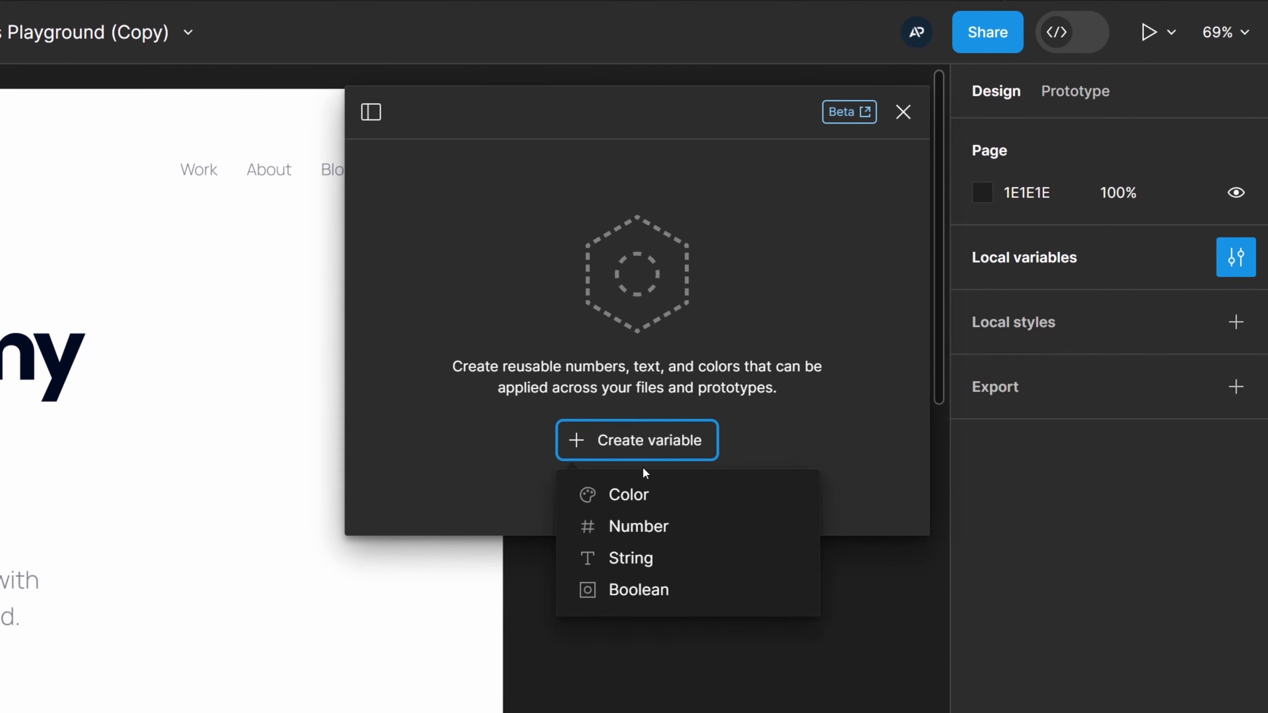
click(648, 500)
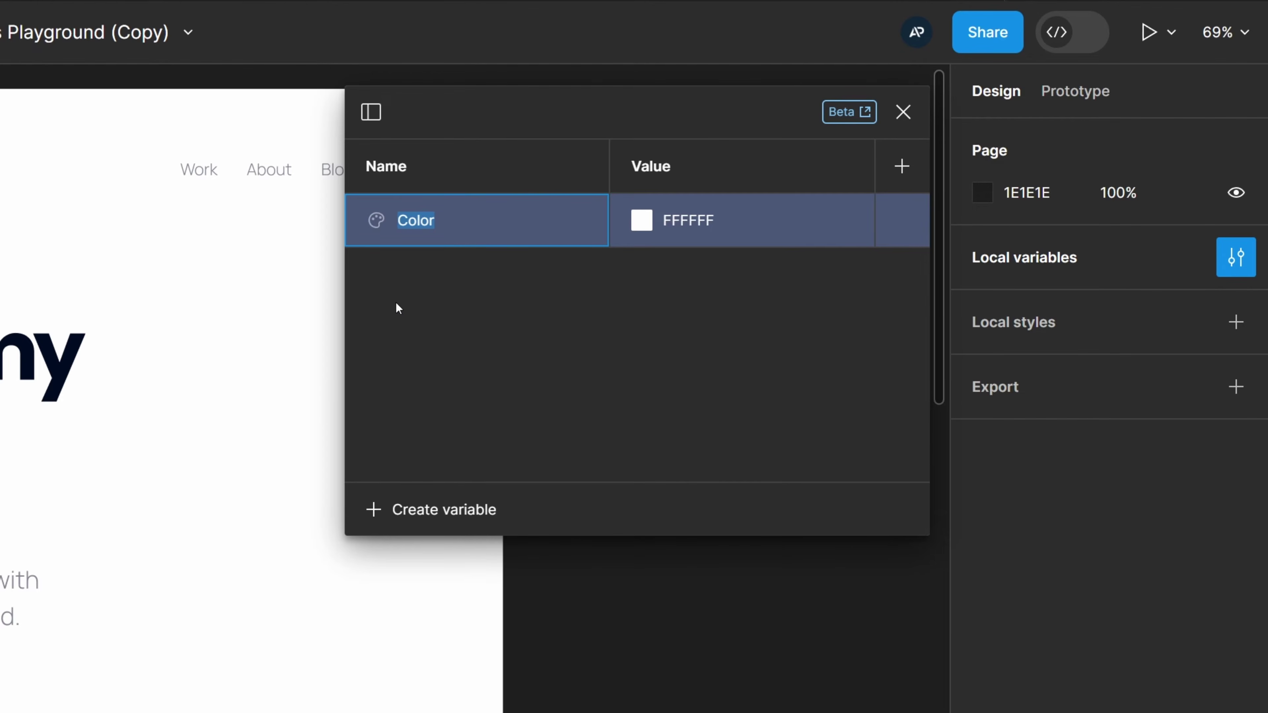
text(gray-100)
key(Return)
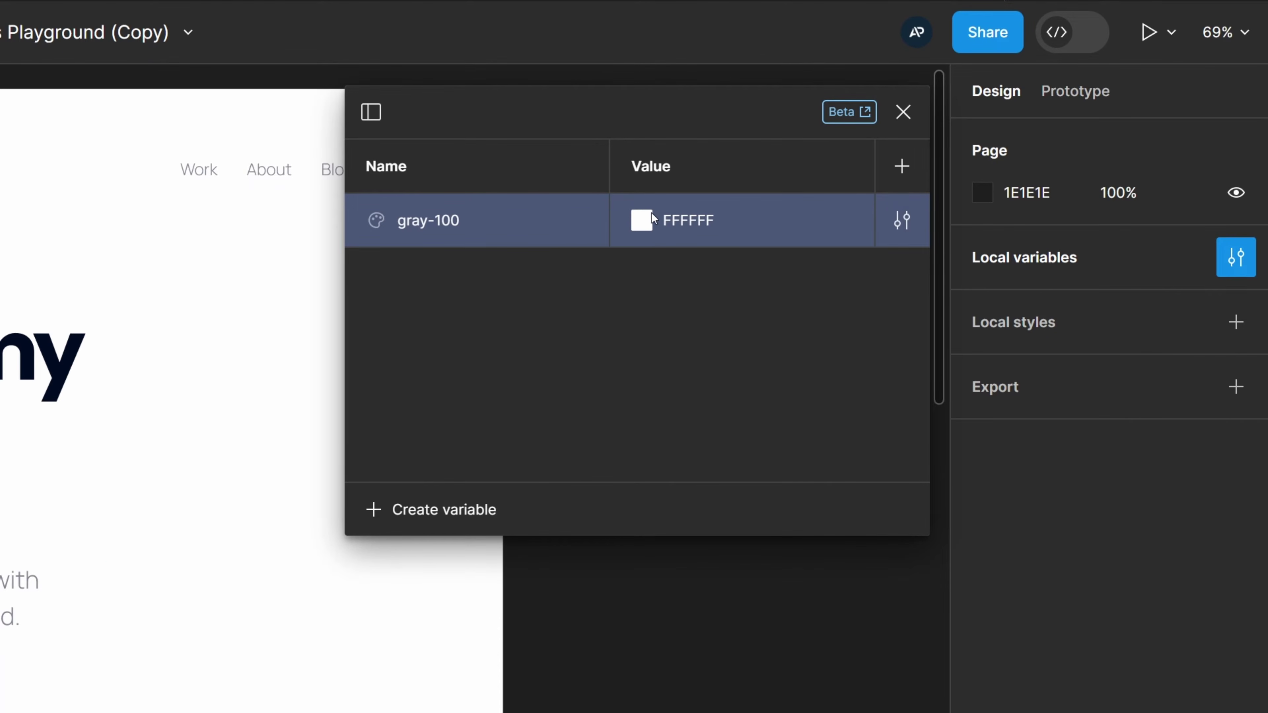
Set gray-100's value to 000B21 by sampling the hero heading's dark colour with the eyedropper
click(643, 220)
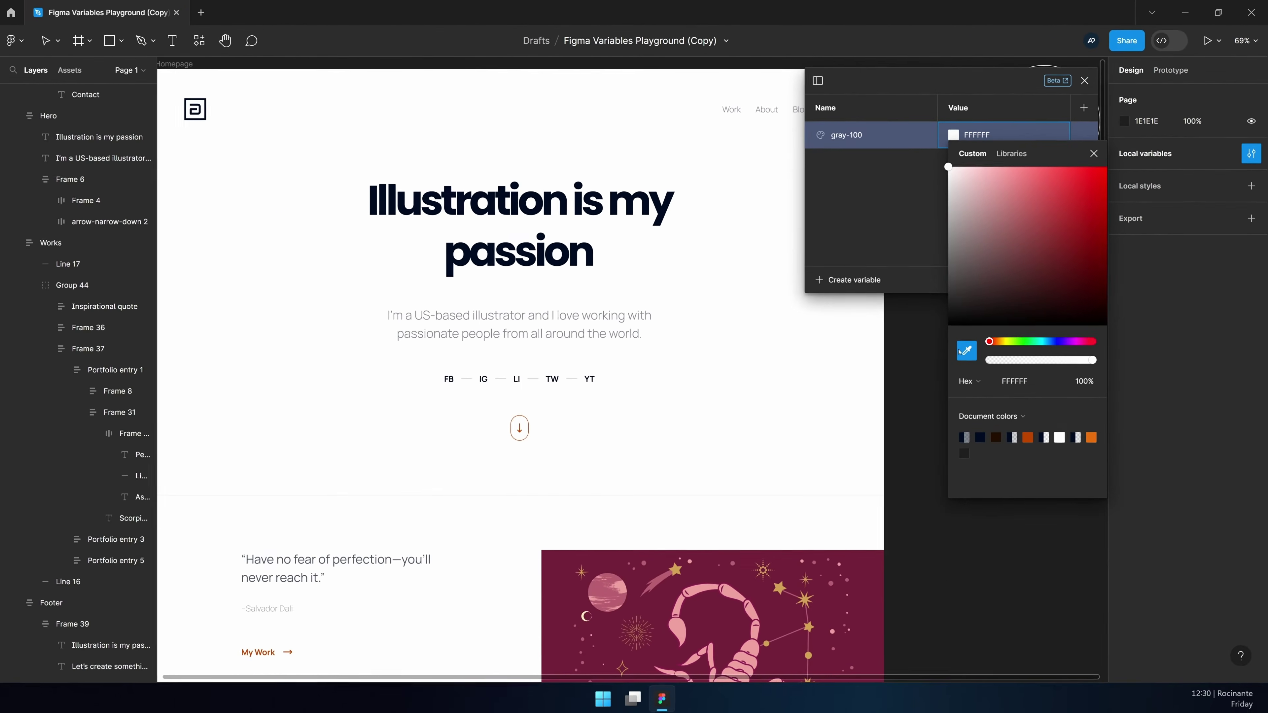
click(377, 194)
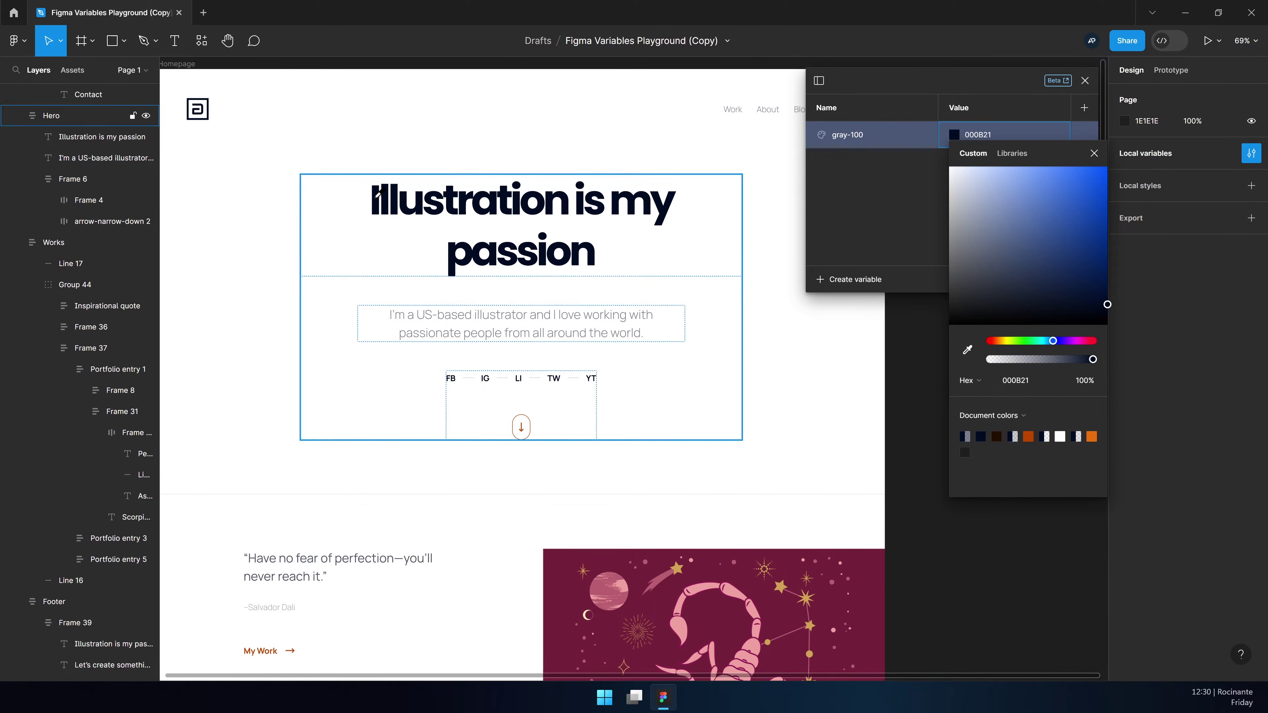
click(885, 211)
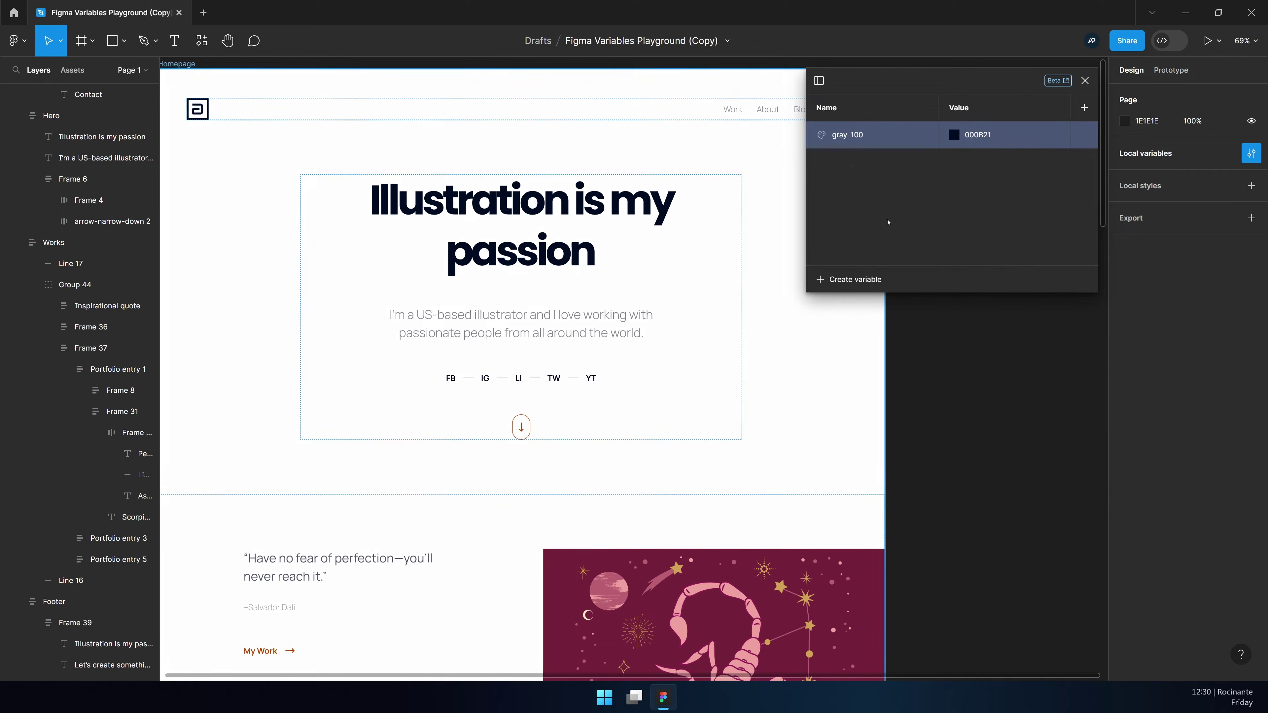
click(852, 171)
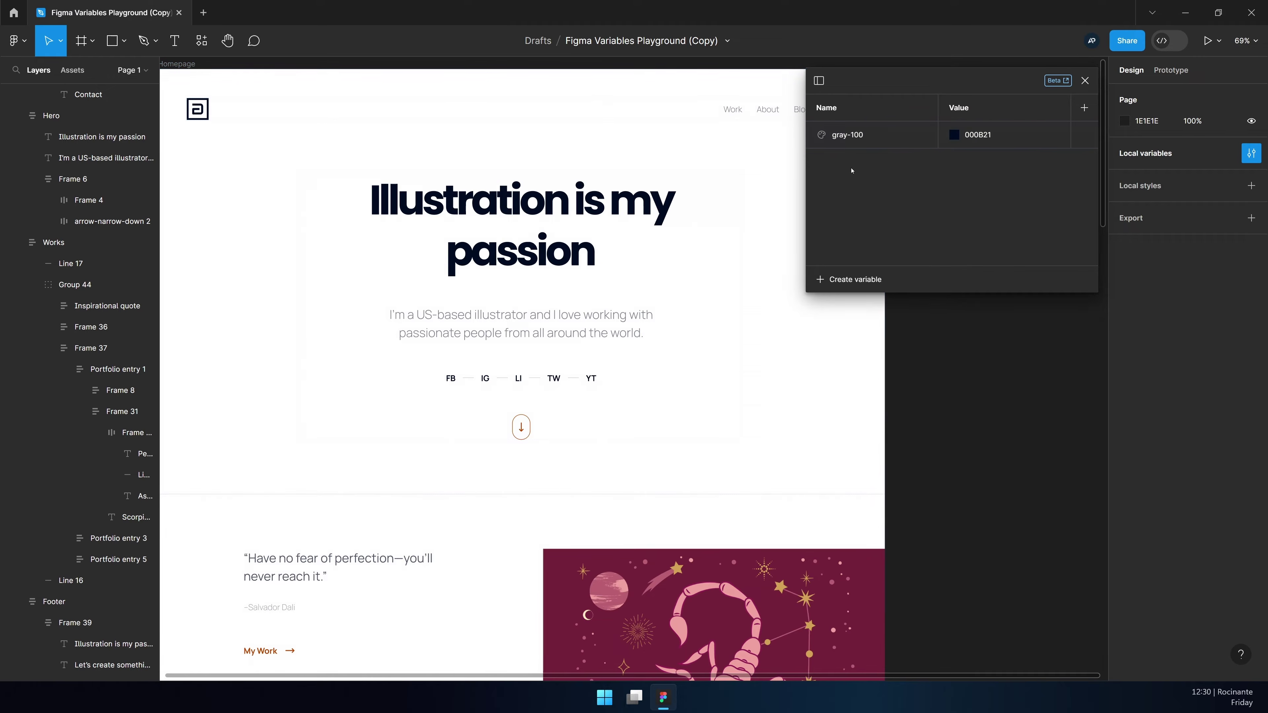
Create a second color variable named gray-50
click(853, 279)
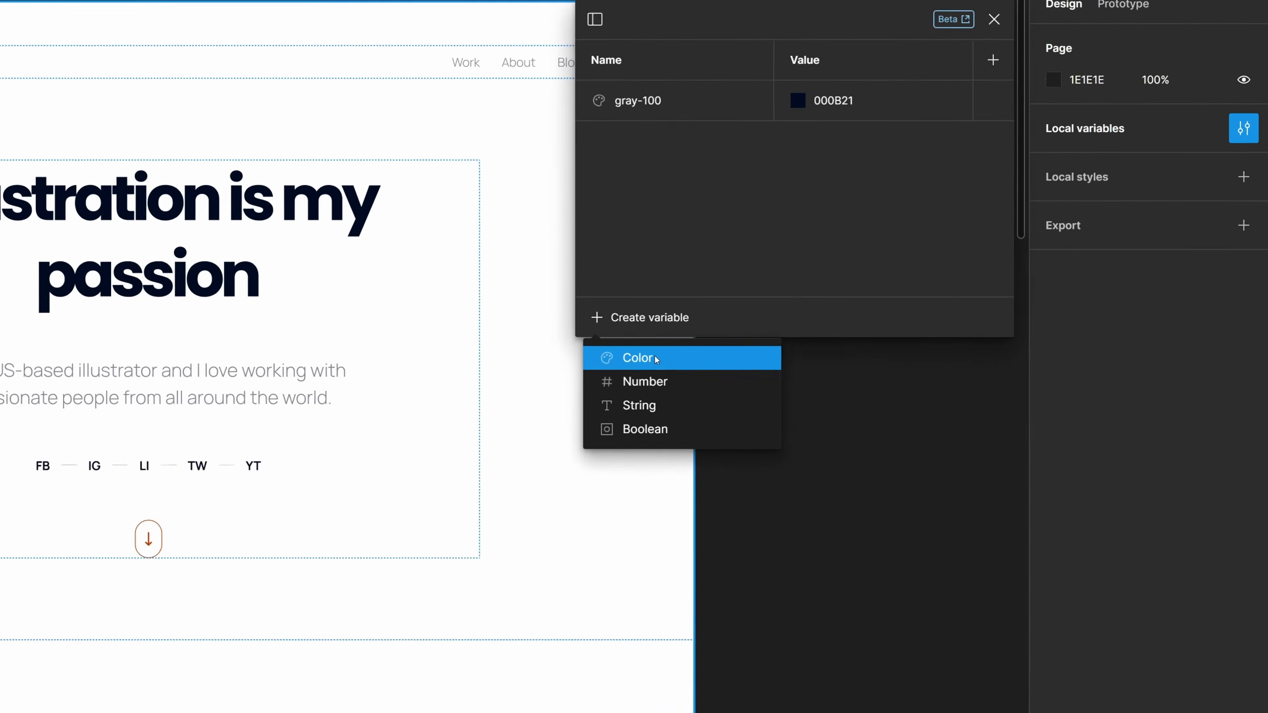
click(859, 307)
text(gray-50)
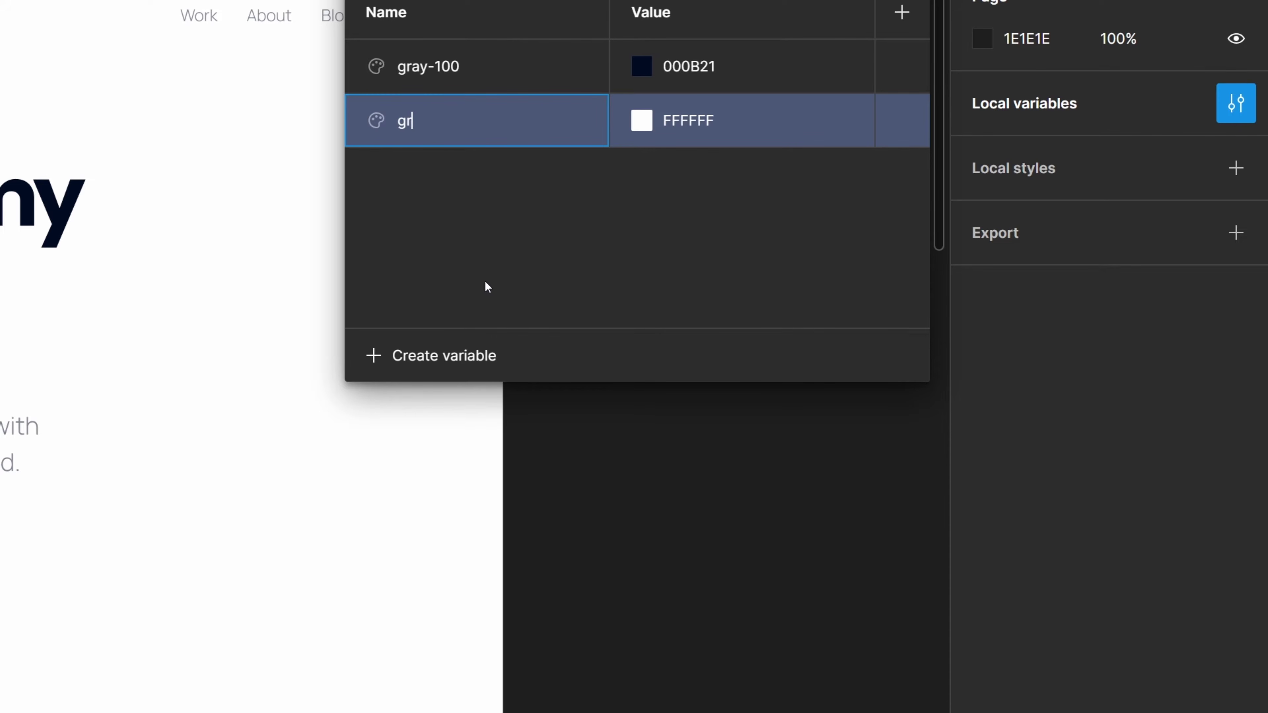
key(Return)
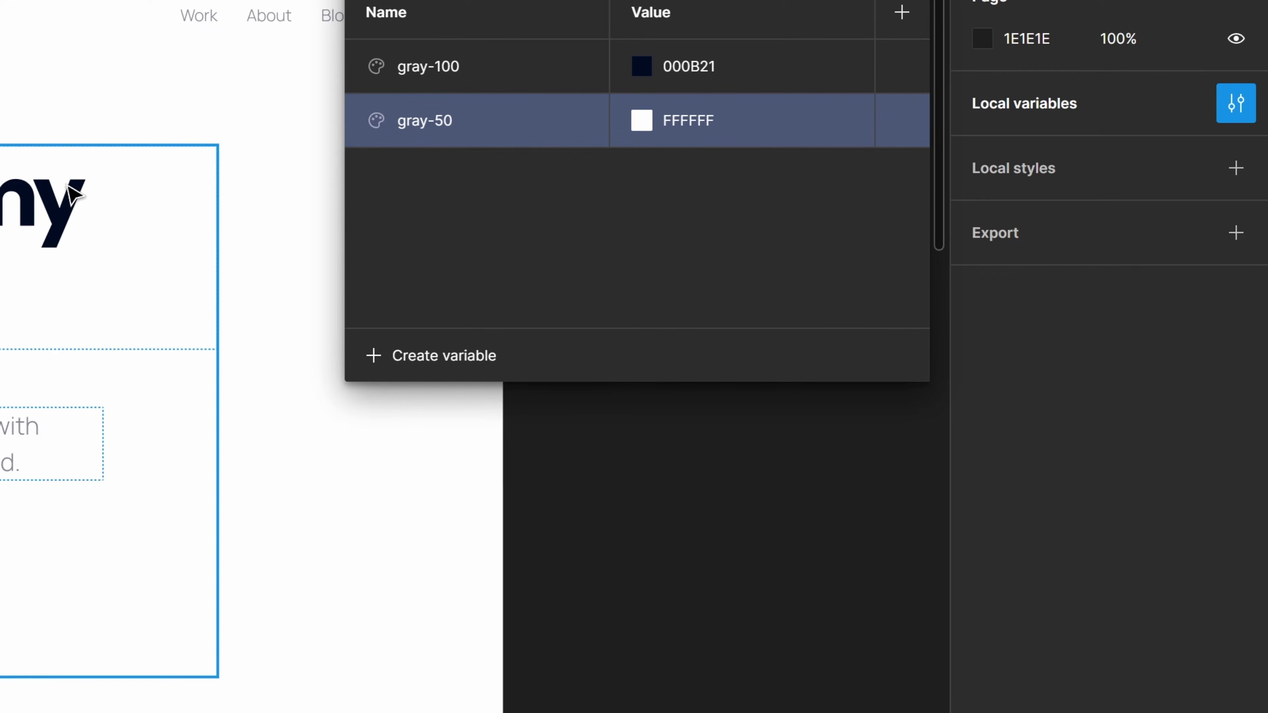
Copy gray-100's hex value 000B21 into the gray-50 variable
double_click(710, 65)
key(ctrl+c)
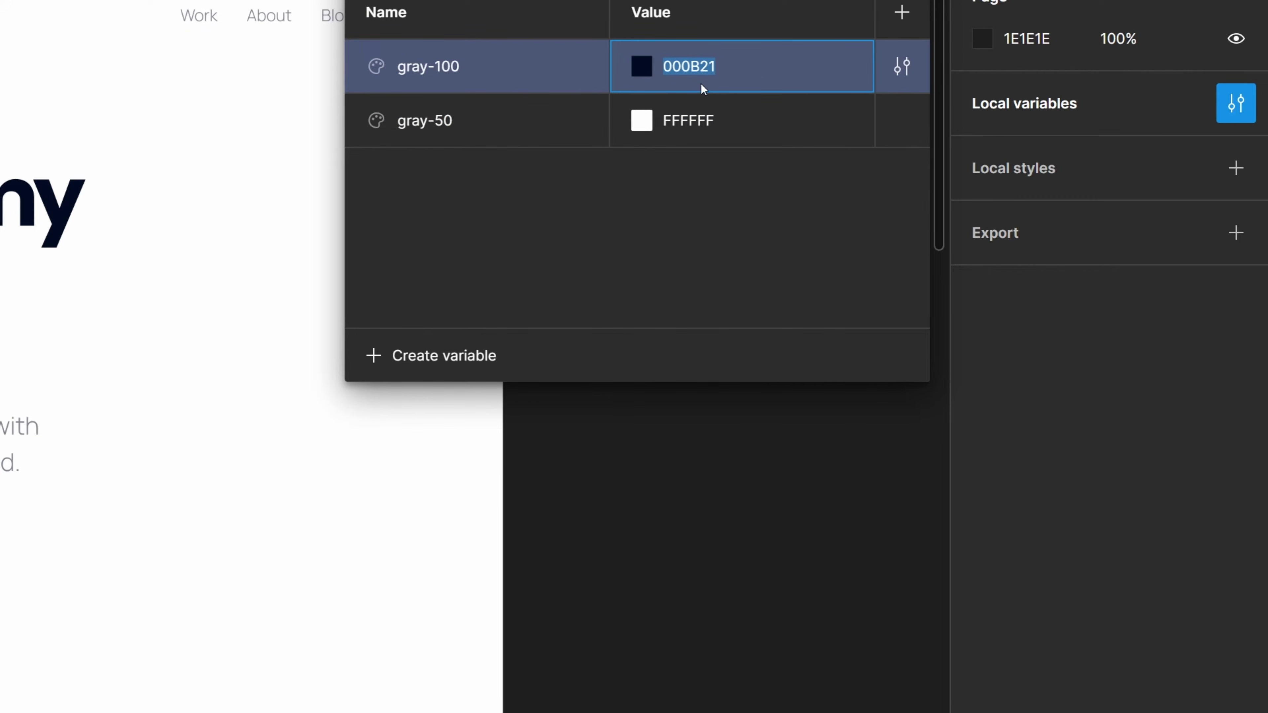
double_click(700, 124)
key(ctrl+v)
key(Return)
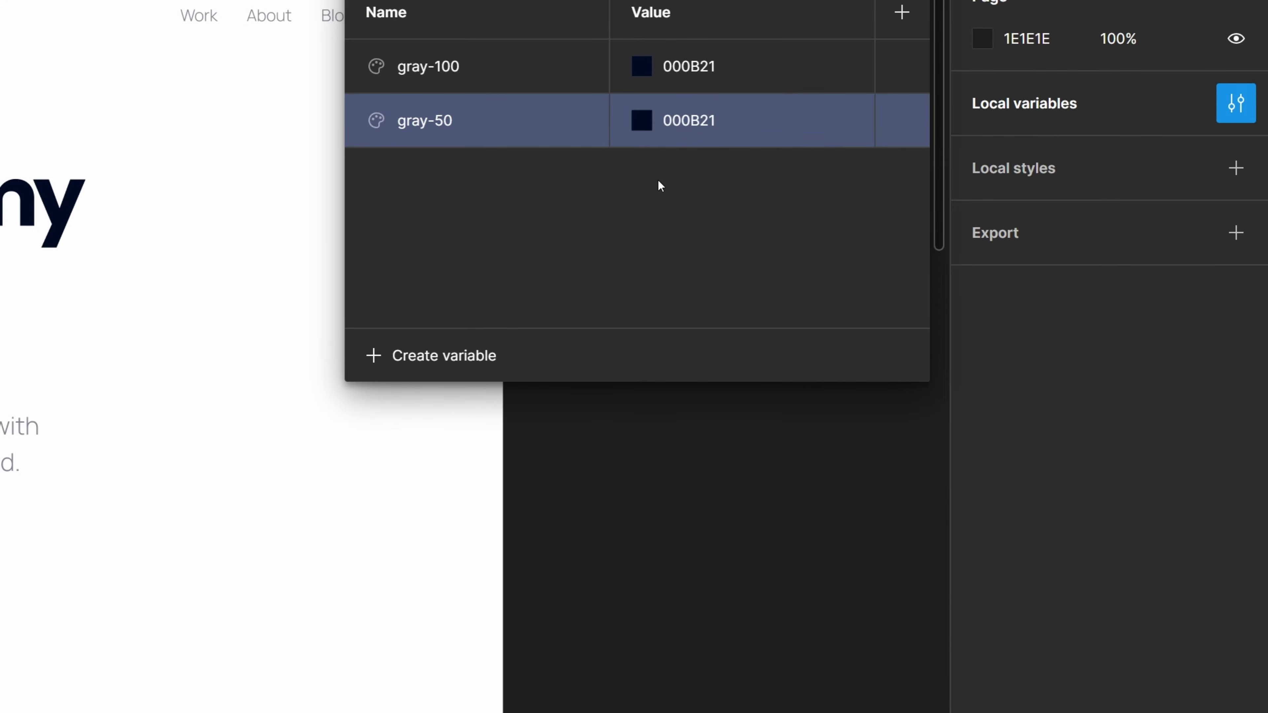
Set gray-50's opacity to 50% and close its color picker
click(641, 120)
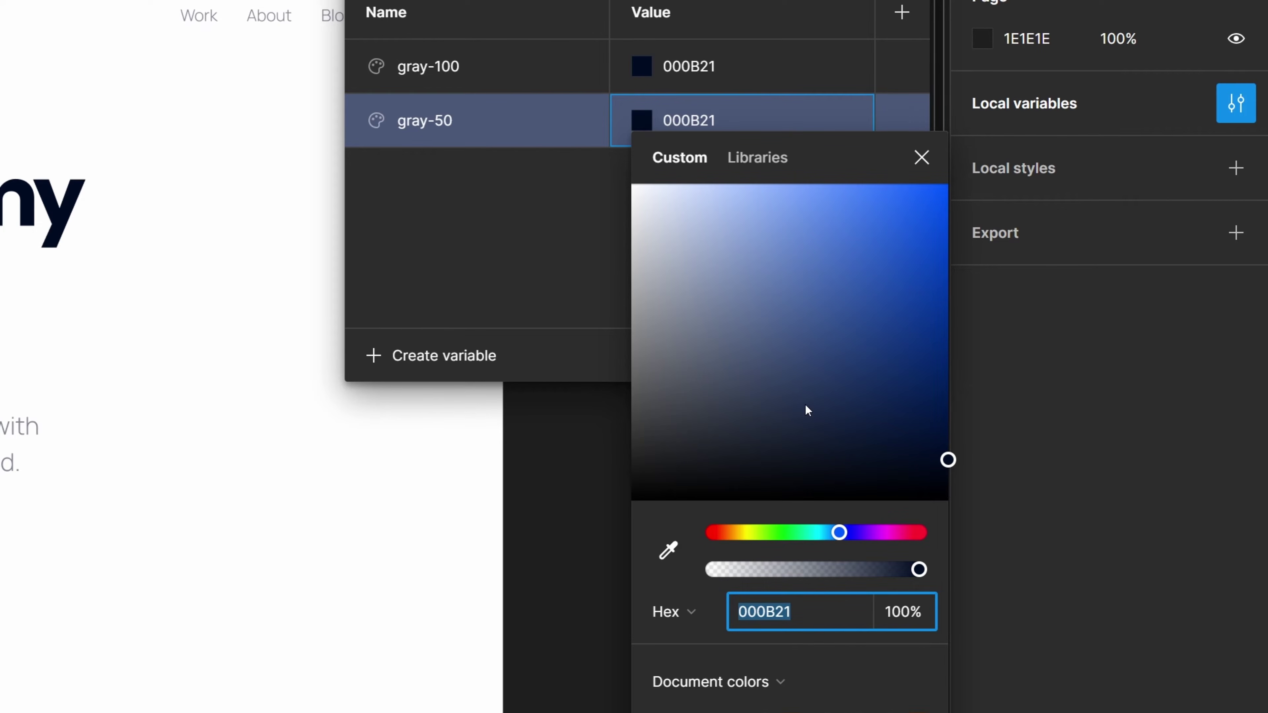
click(922, 617)
text(50)
key(Tab)
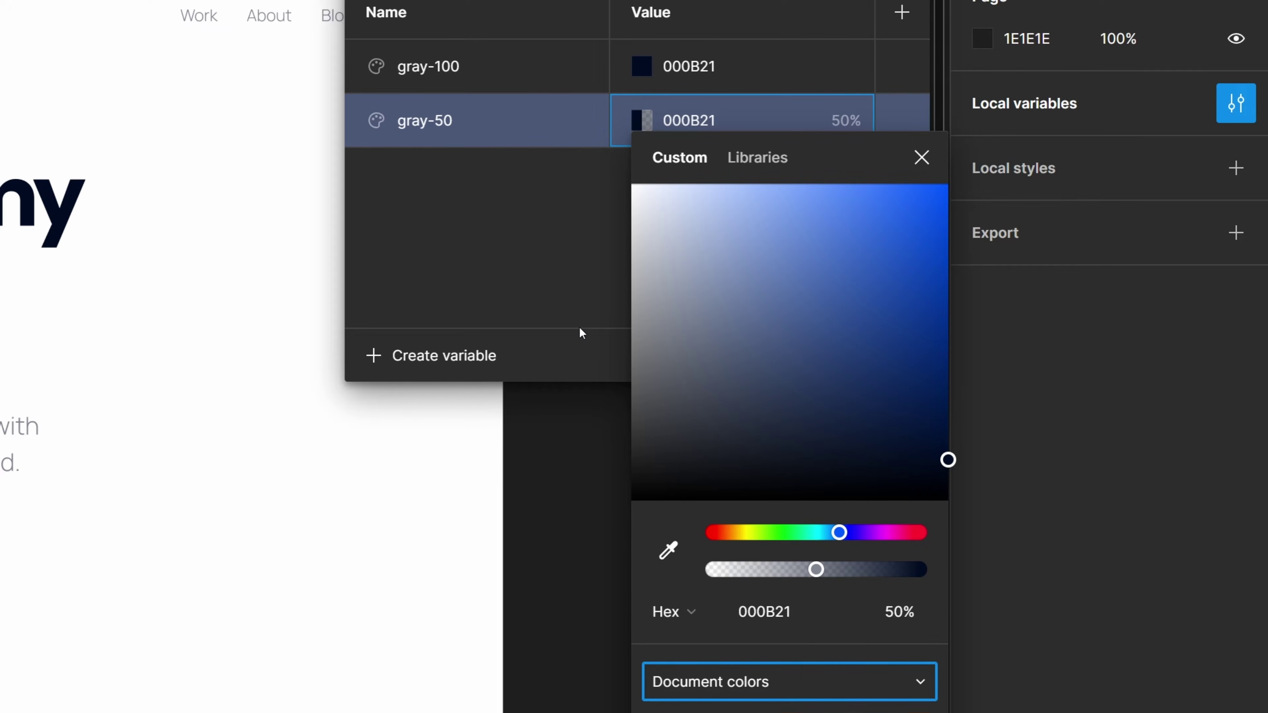
click(578, 301)
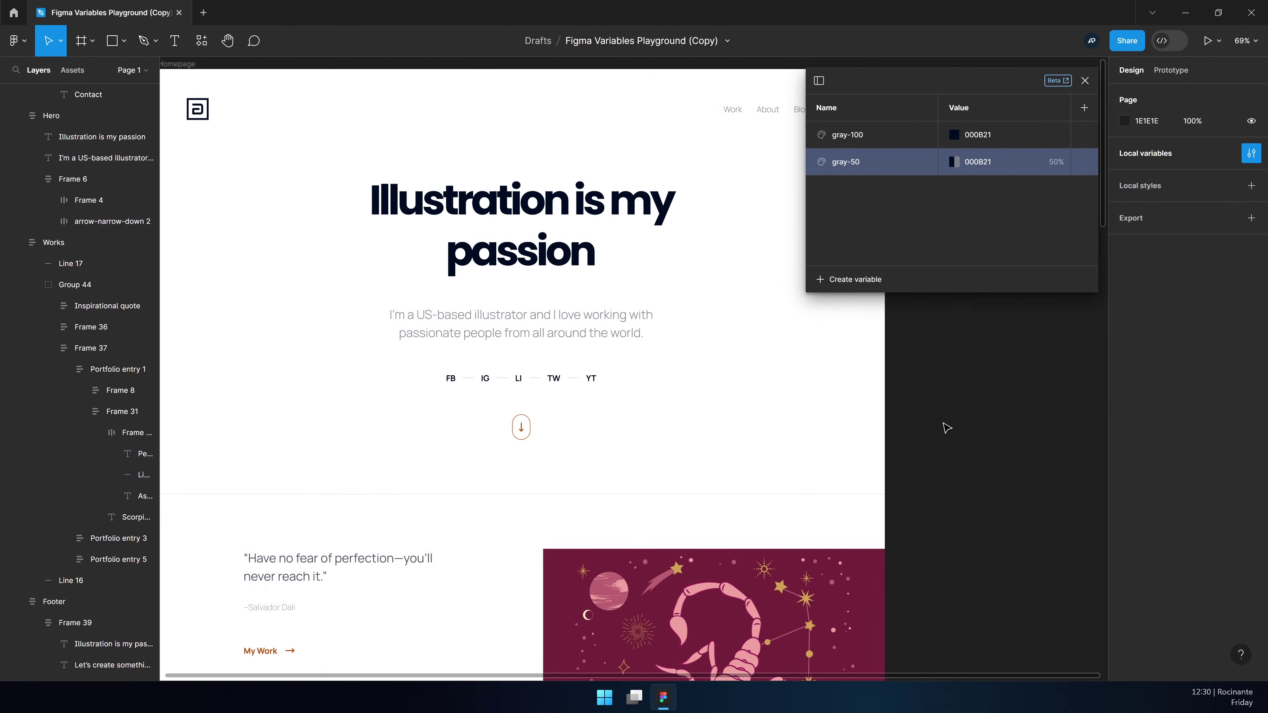
Inspect the stroke colour and opacity of the small separator line between LI and TW in the hero's social links
drag(269, 139, 209, 173)
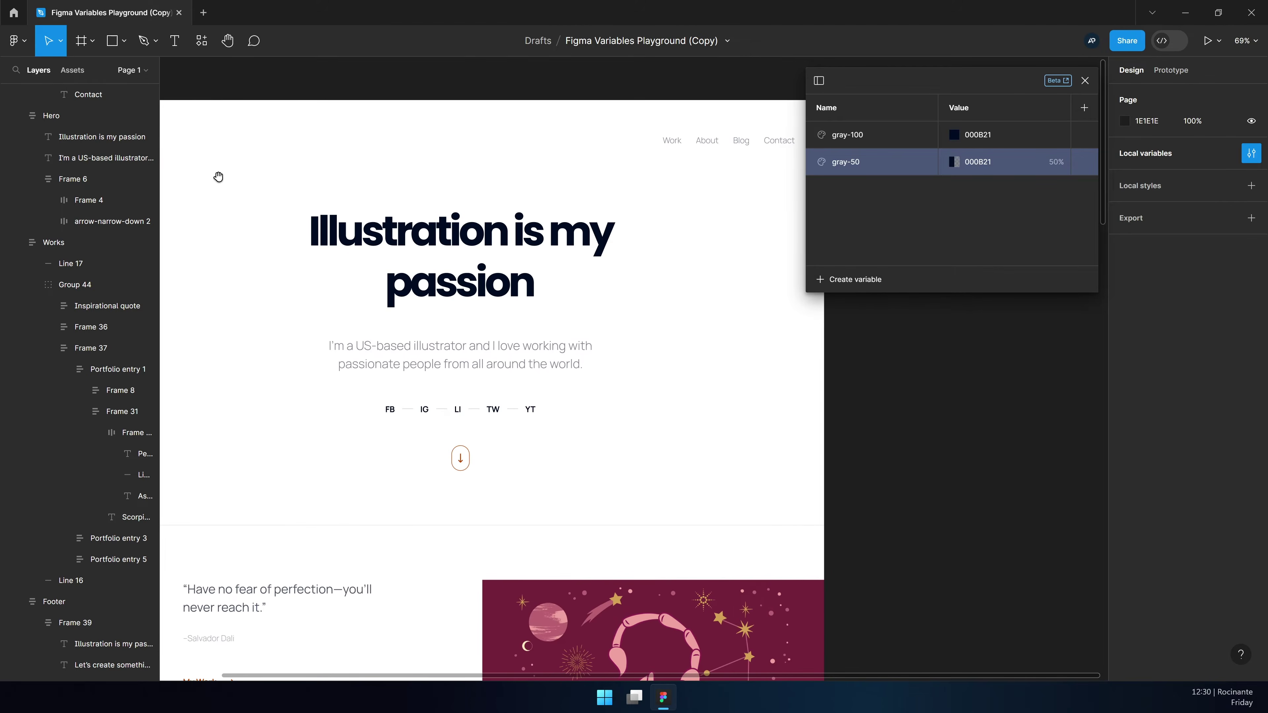
click(562, 425)
click(859, 398)
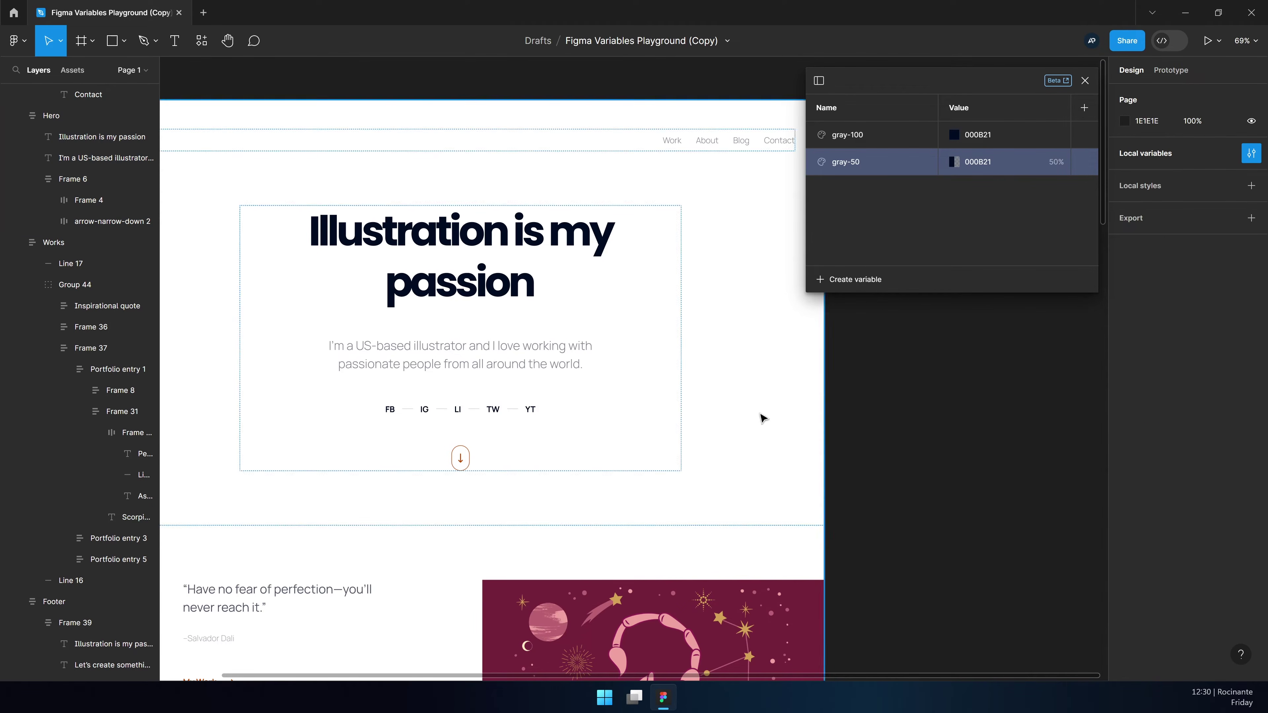
ctrl+click(479, 414)
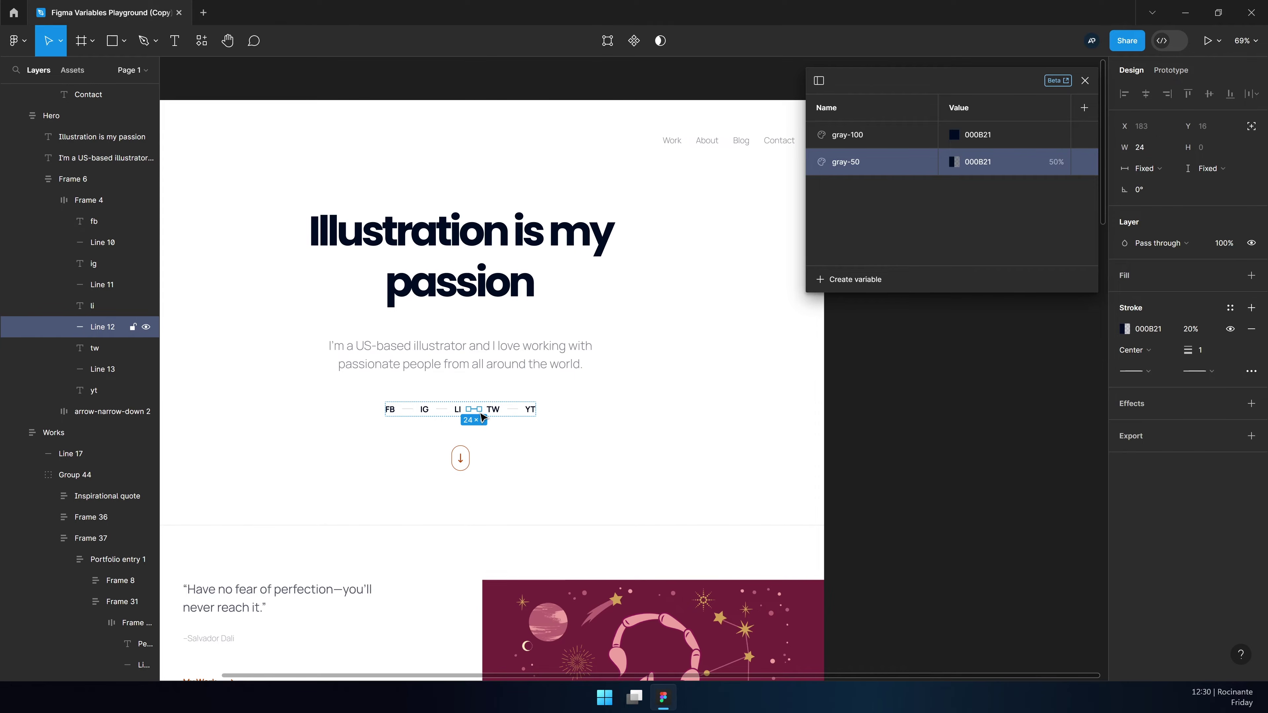
key(z)
drag(543, 361, 388, 456)
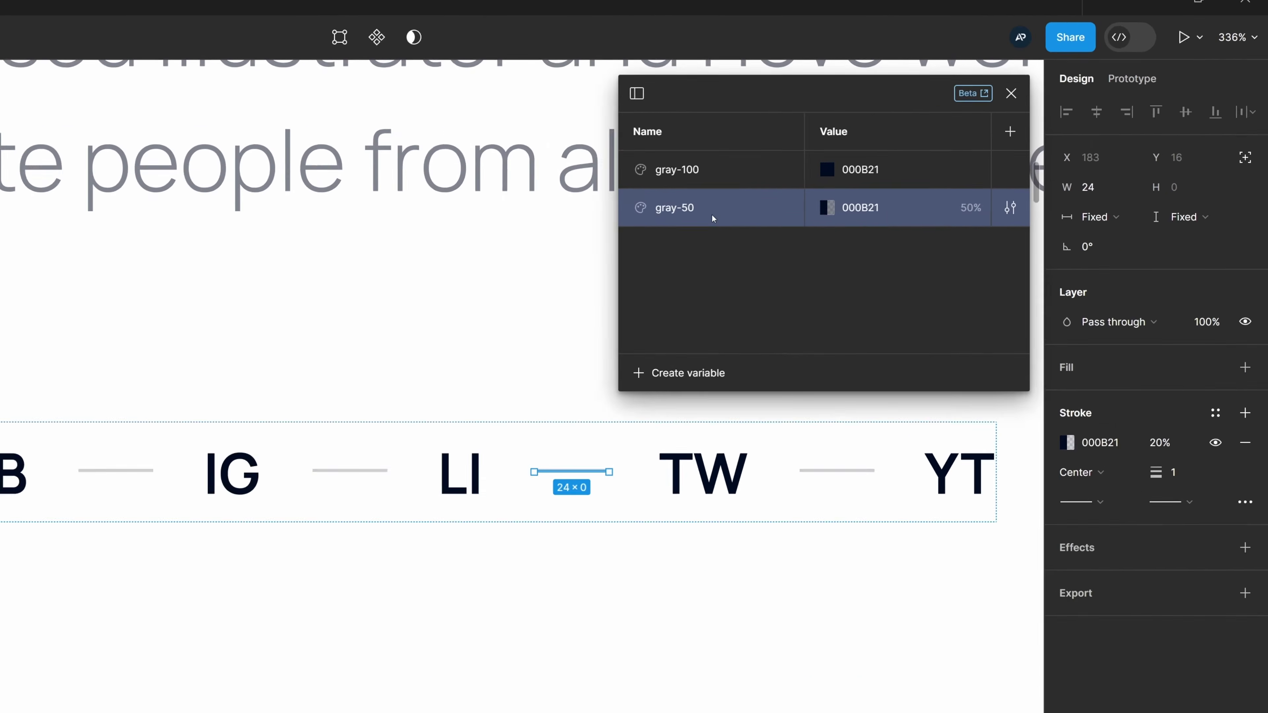
Duplicate the gray-50 variable and name the copy gray-20
key(ctrl+d)
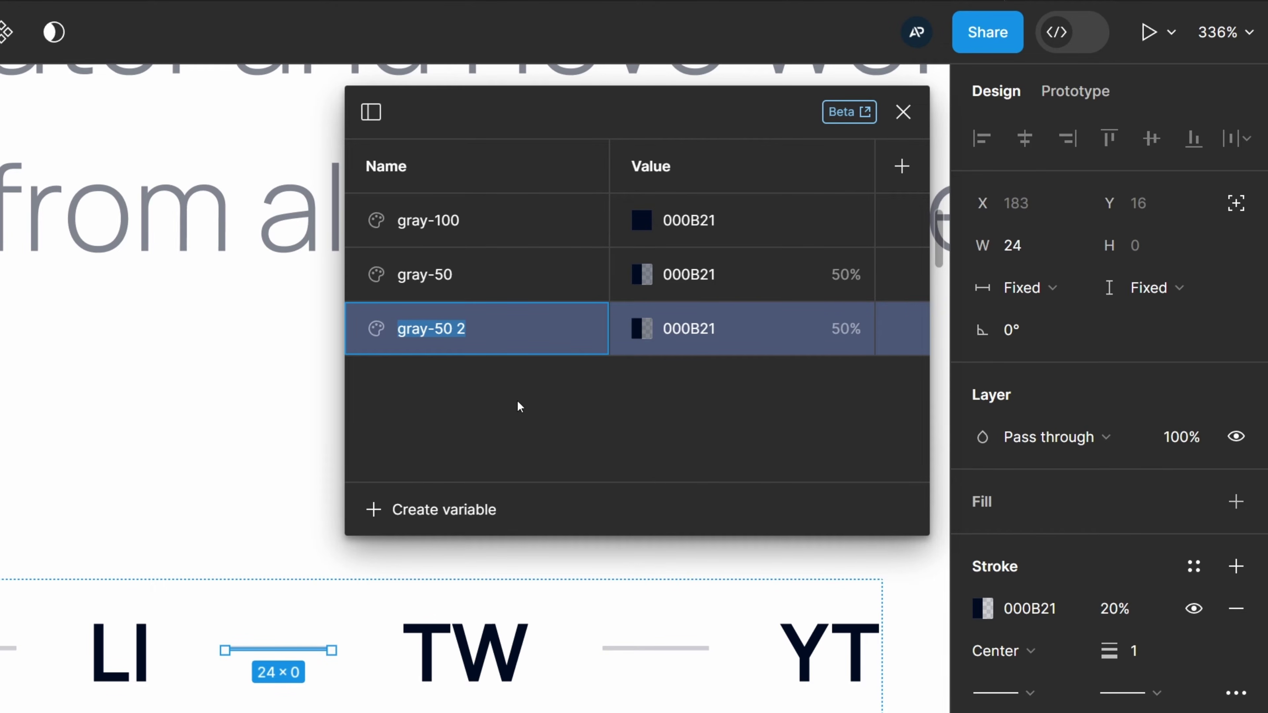
key(Right)
key(BackSpace)
key(BackSpace)
key(BackSpace)
key(BackSpace)
text(20)
key(Return)
Set gray-20's opacity to 20%
click(843, 331)
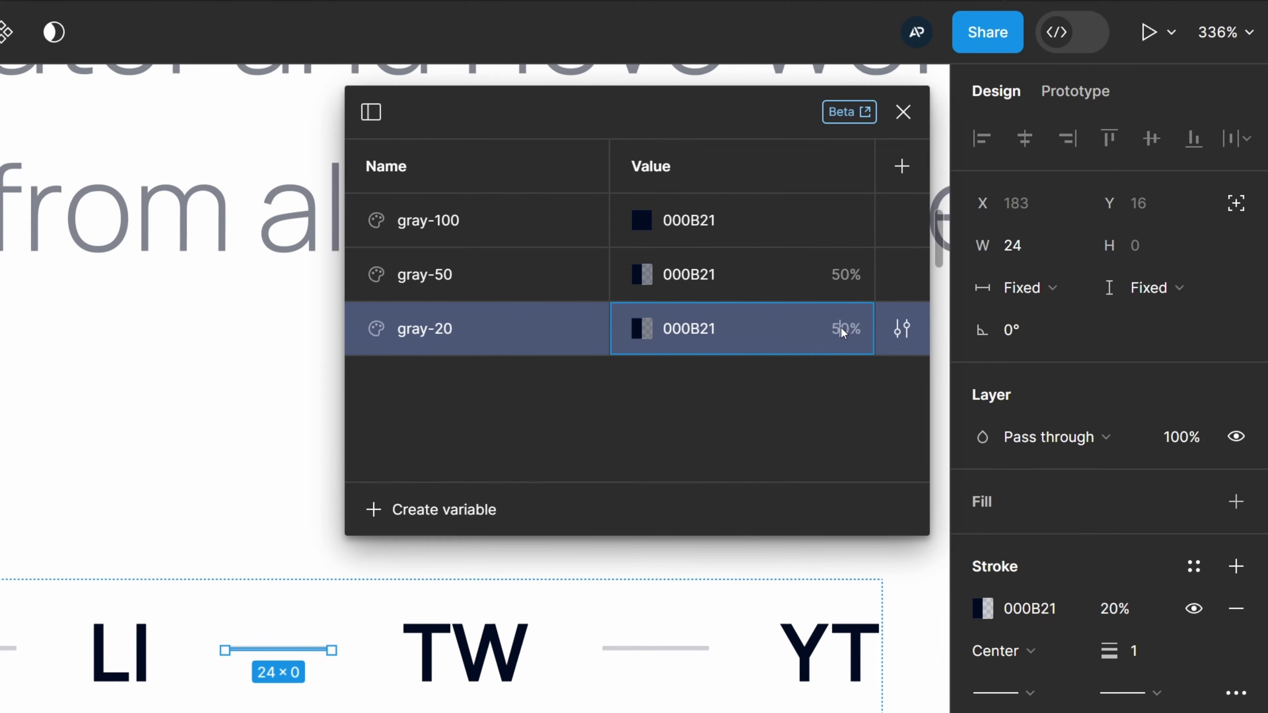
key(BackSpace)
text(2)
key(Return)
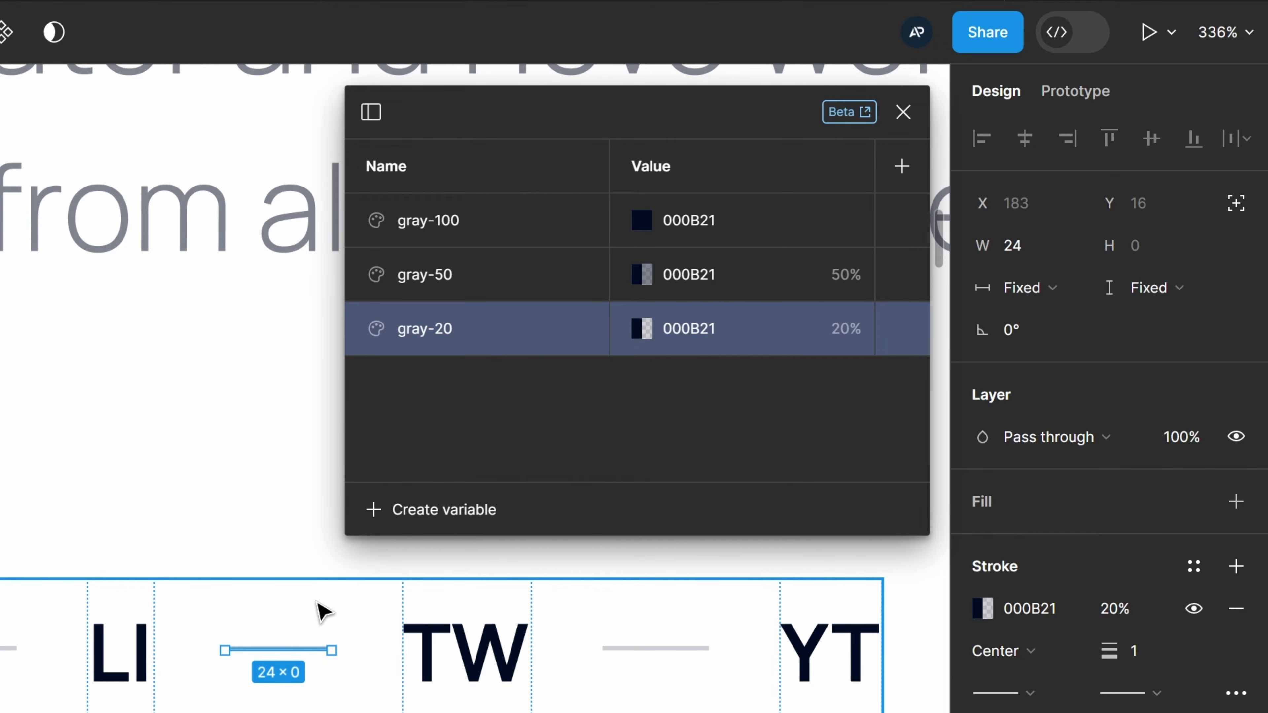
Select the hero's down-arrow button and copy its accent colour BF4700
scroll(322, 612, down, 10)
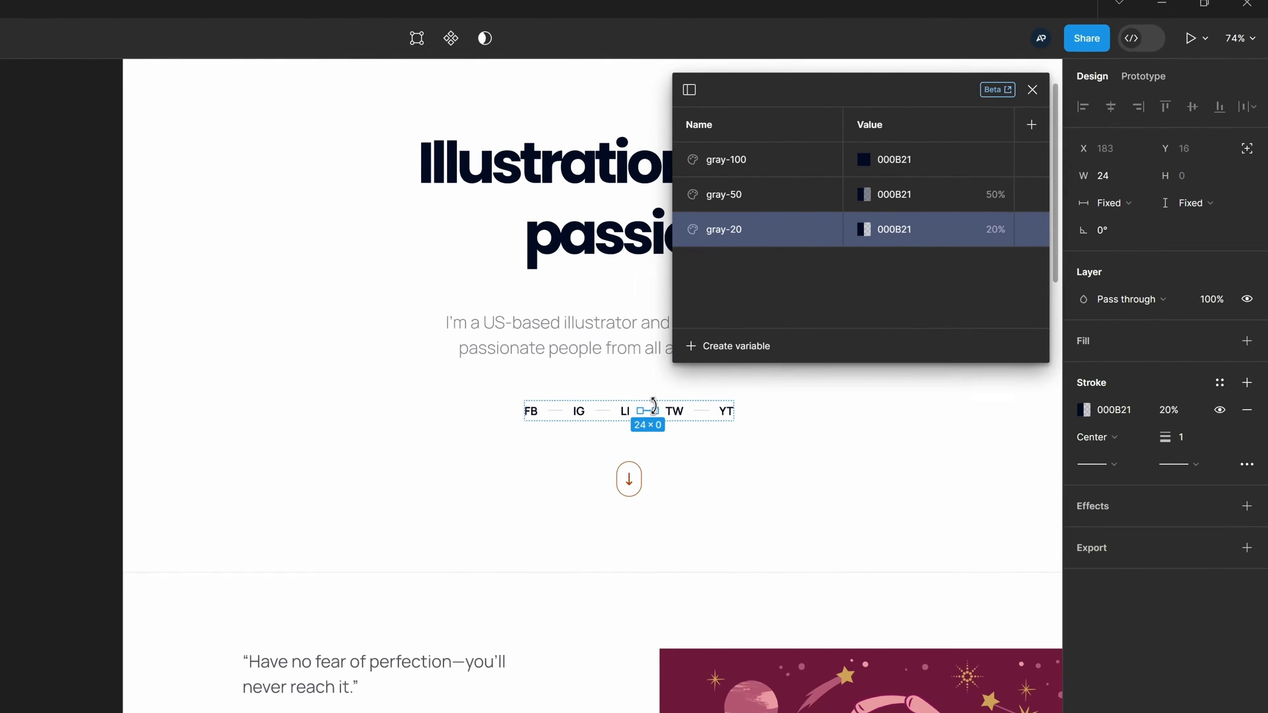
click(295, 224)
drag(499, 398, 239, 473)
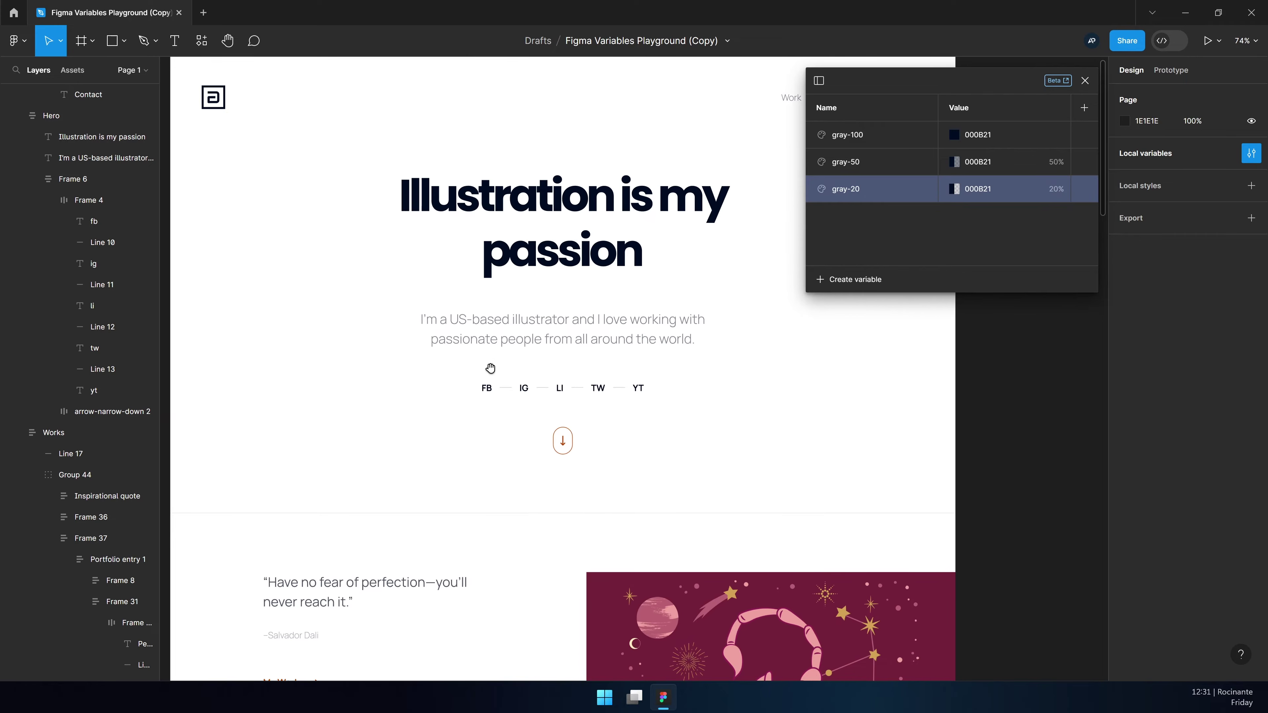
drag(490, 368, 516, 252)
click(599, 328)
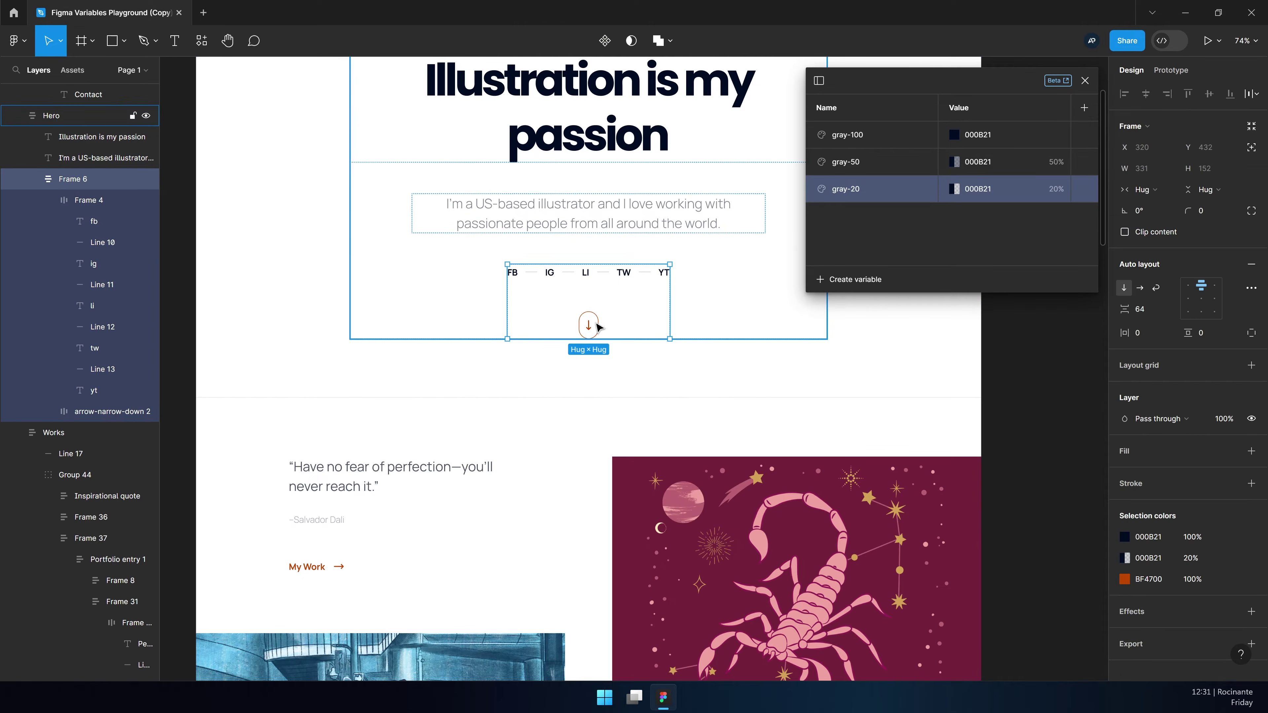
click(598, 328)
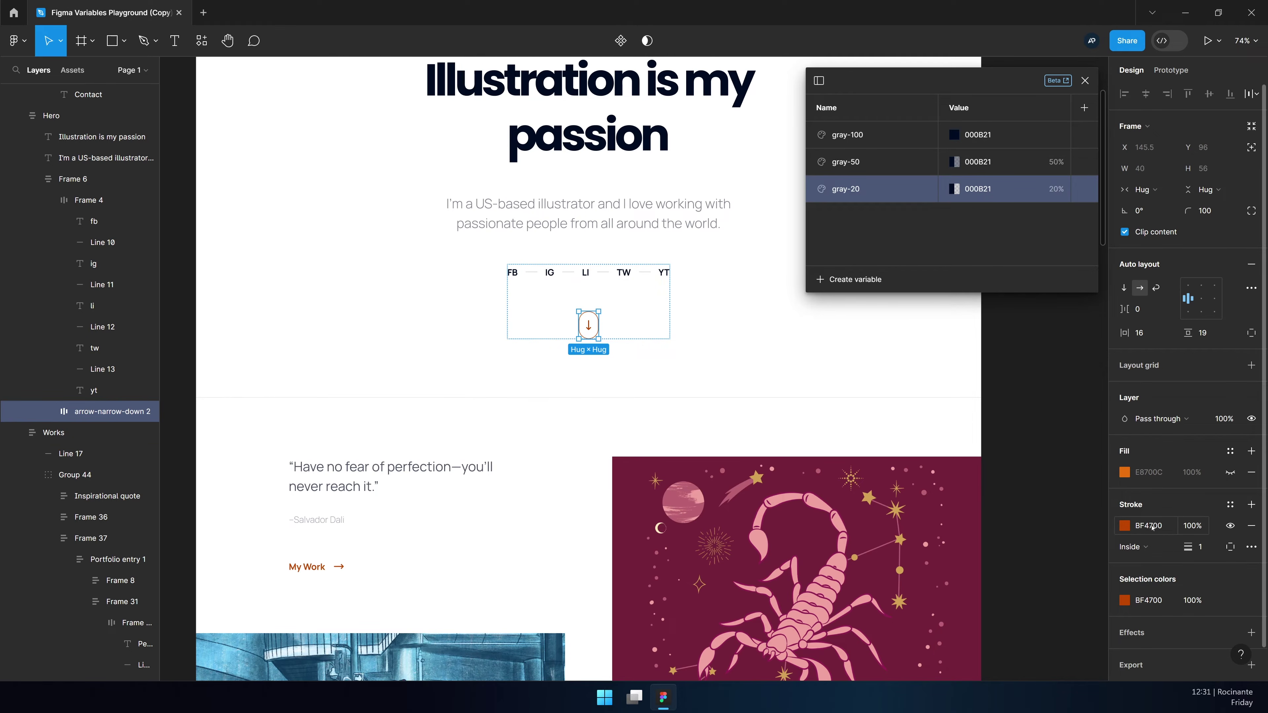
click(1149, 600)
key(ctrl+c)
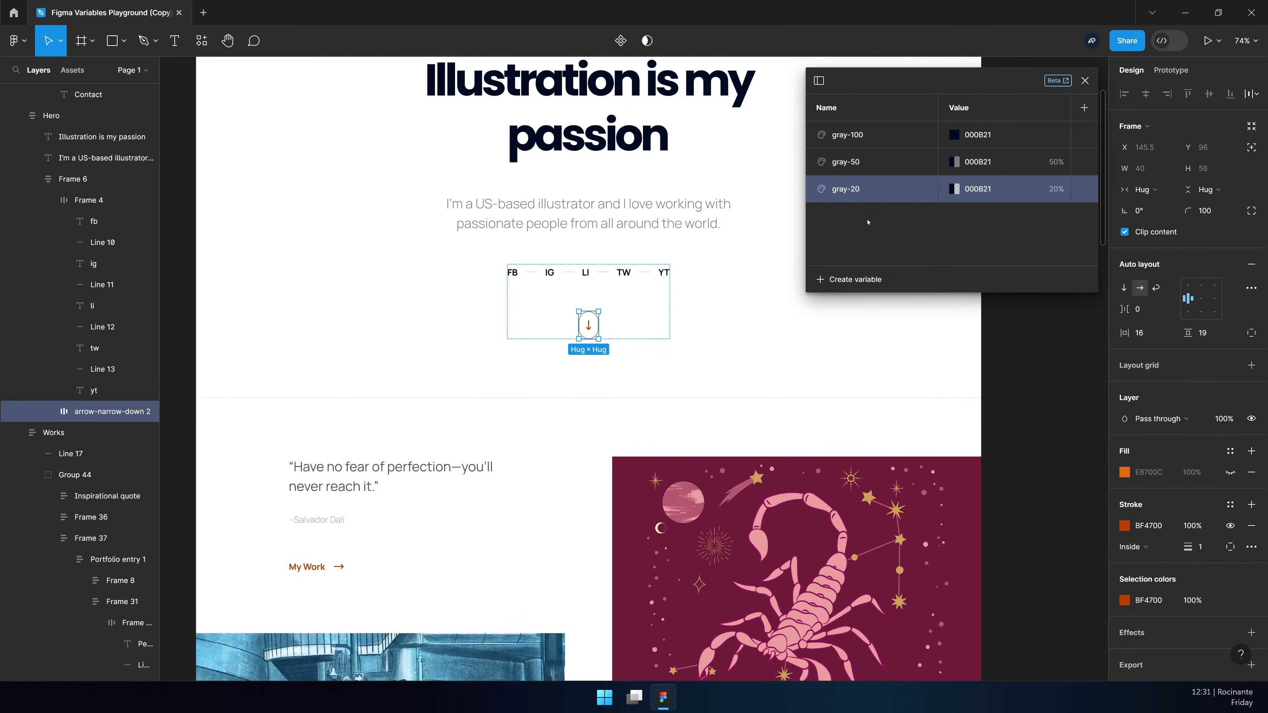
Create a color variable named orange-100 with the copied value BF4700
click(848, 279)
click(858, 307)
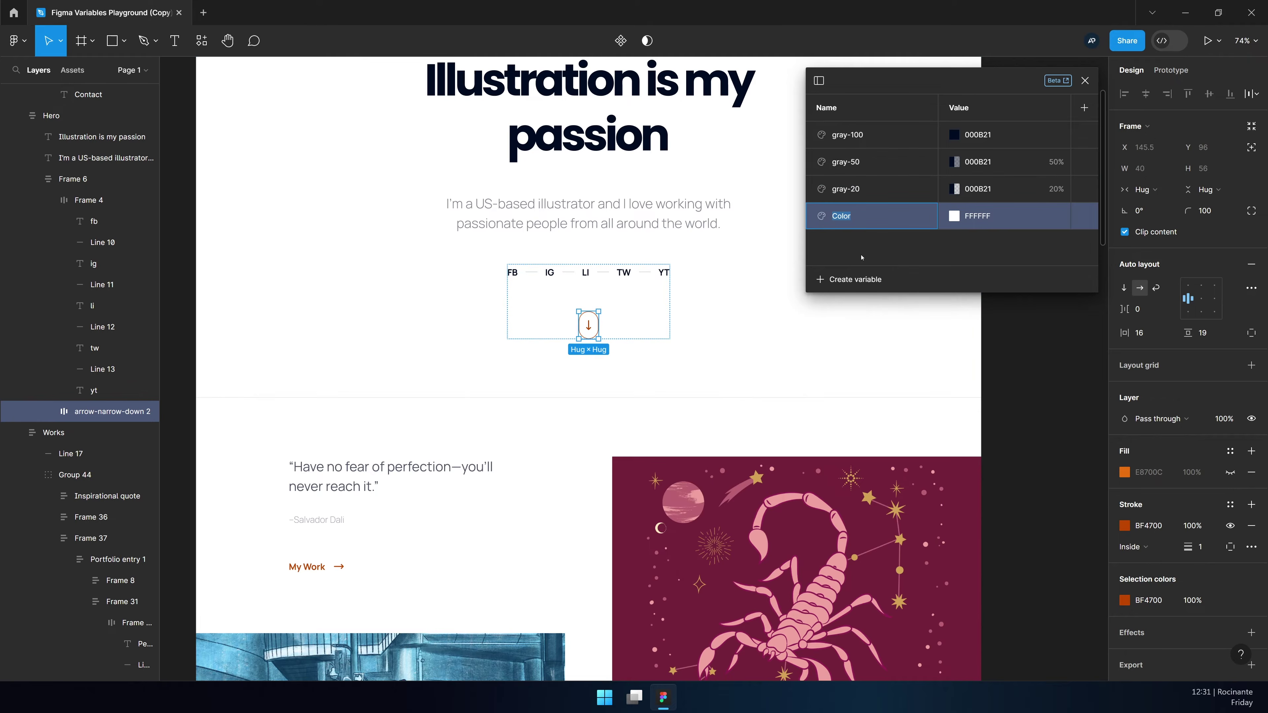
text(acrange-100)
key(Return)
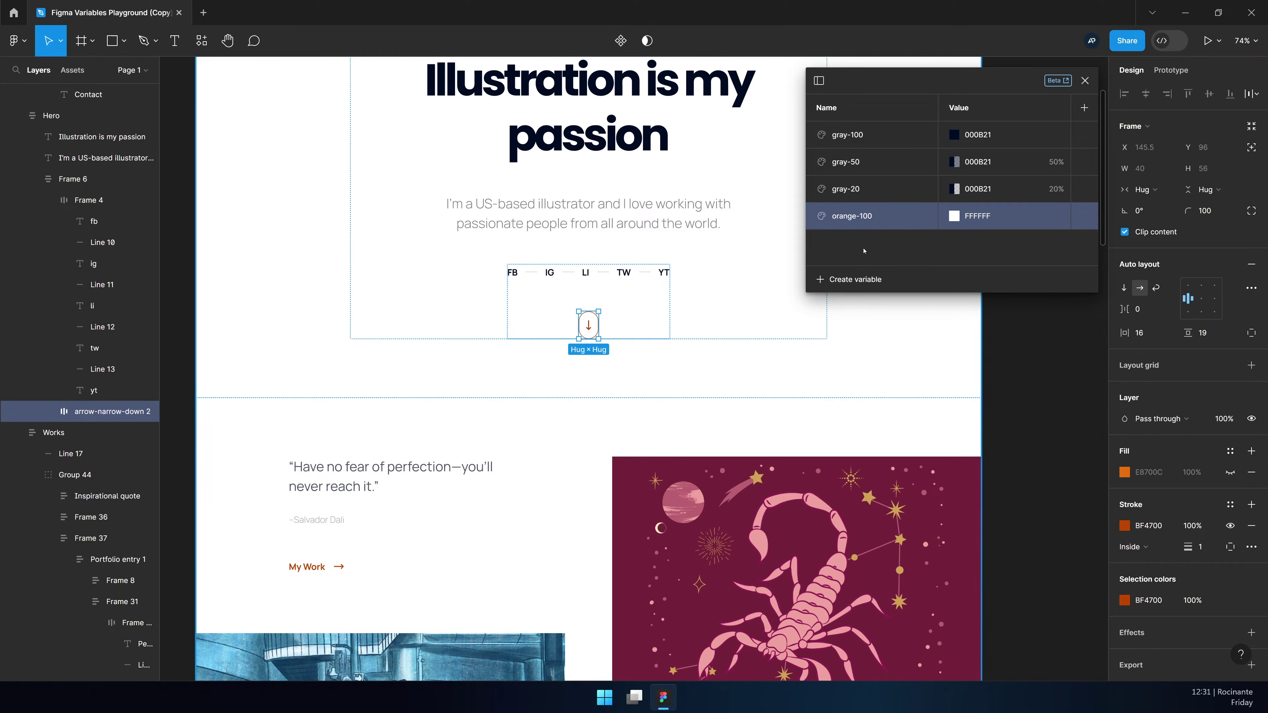
click(974, 217)
key(ctrl+v)
key(Return)
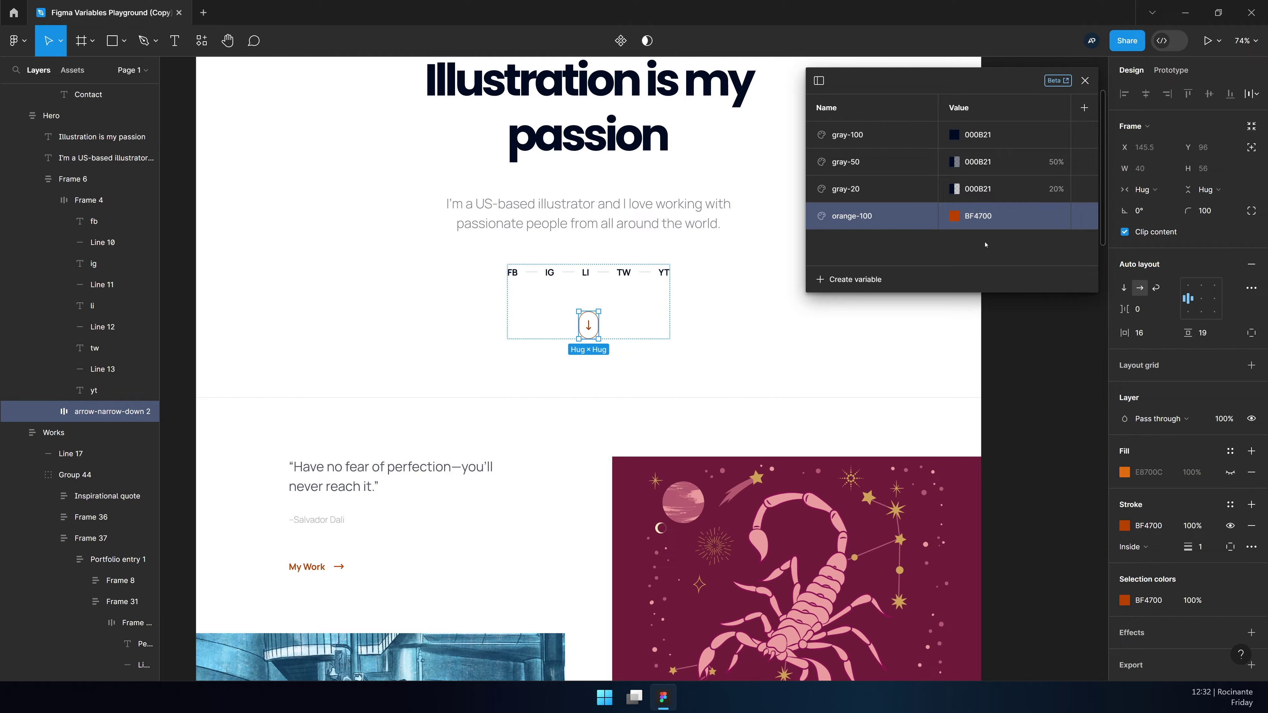
Examine gray-20's editable value, opacity and name and its scoping settings, then close them and clear the selection
double_click(980, 189)
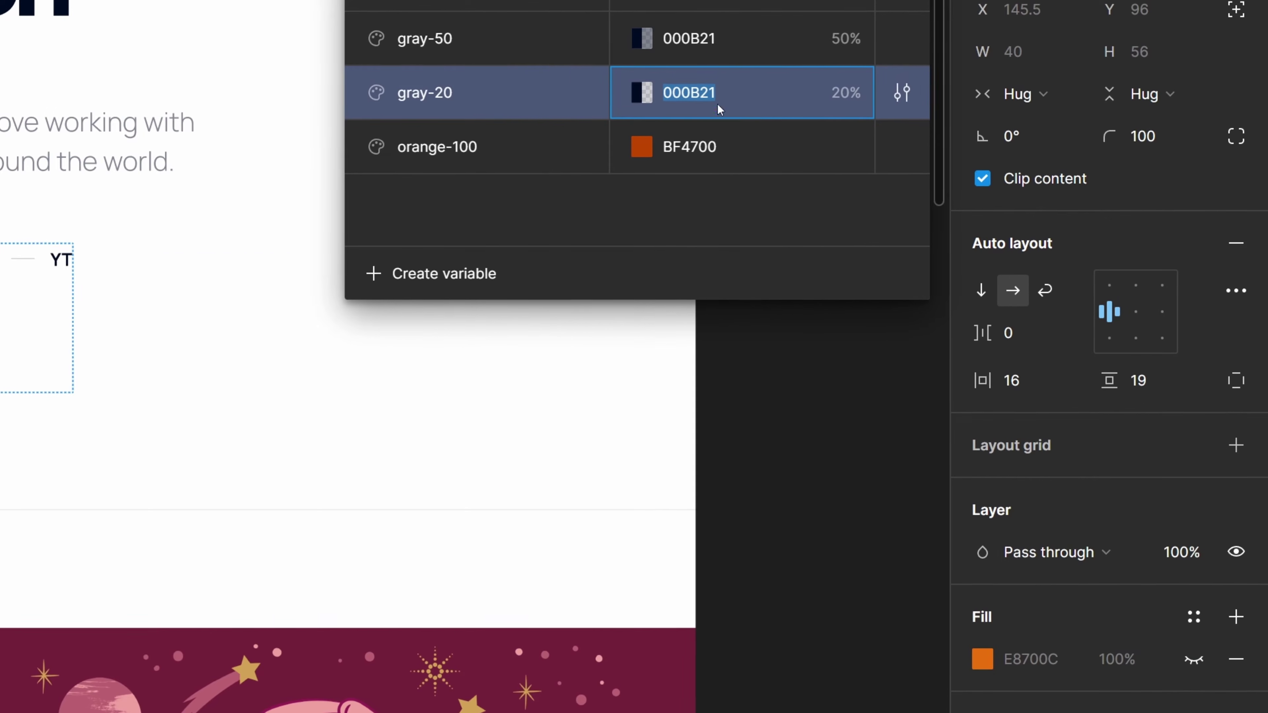
click(850, 95)
double_click(435, 95)
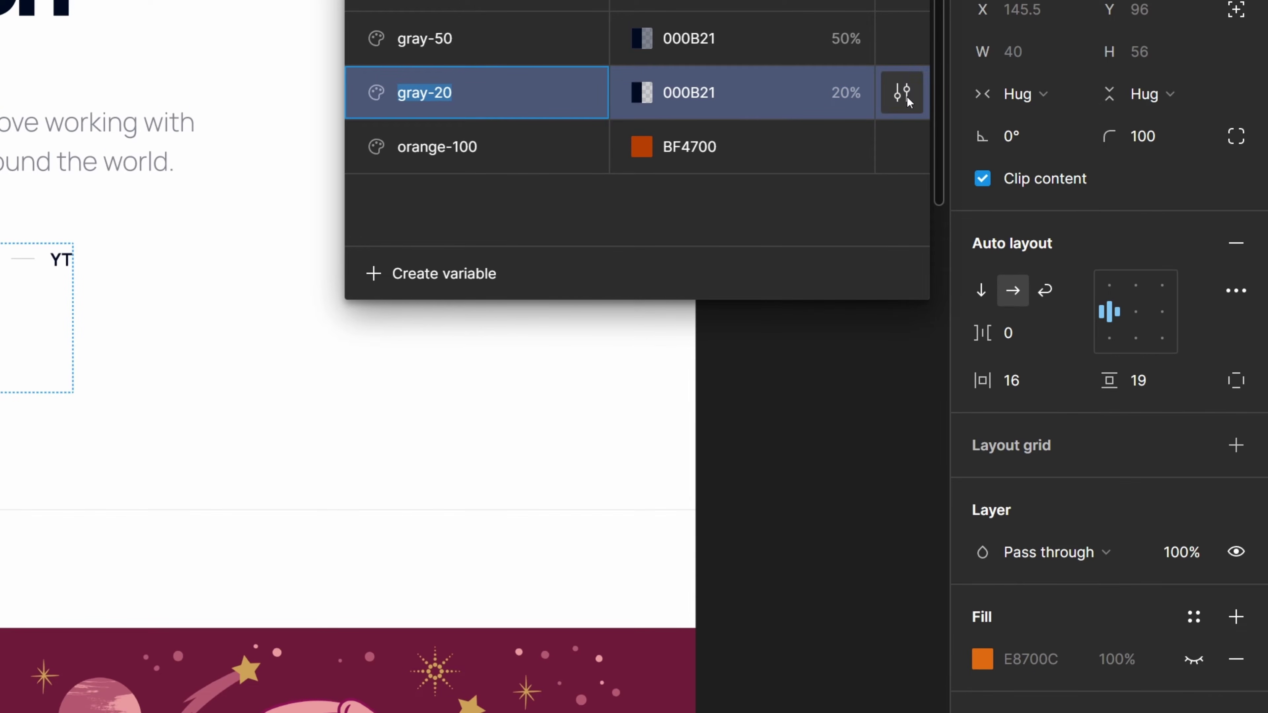
click(902, 93)
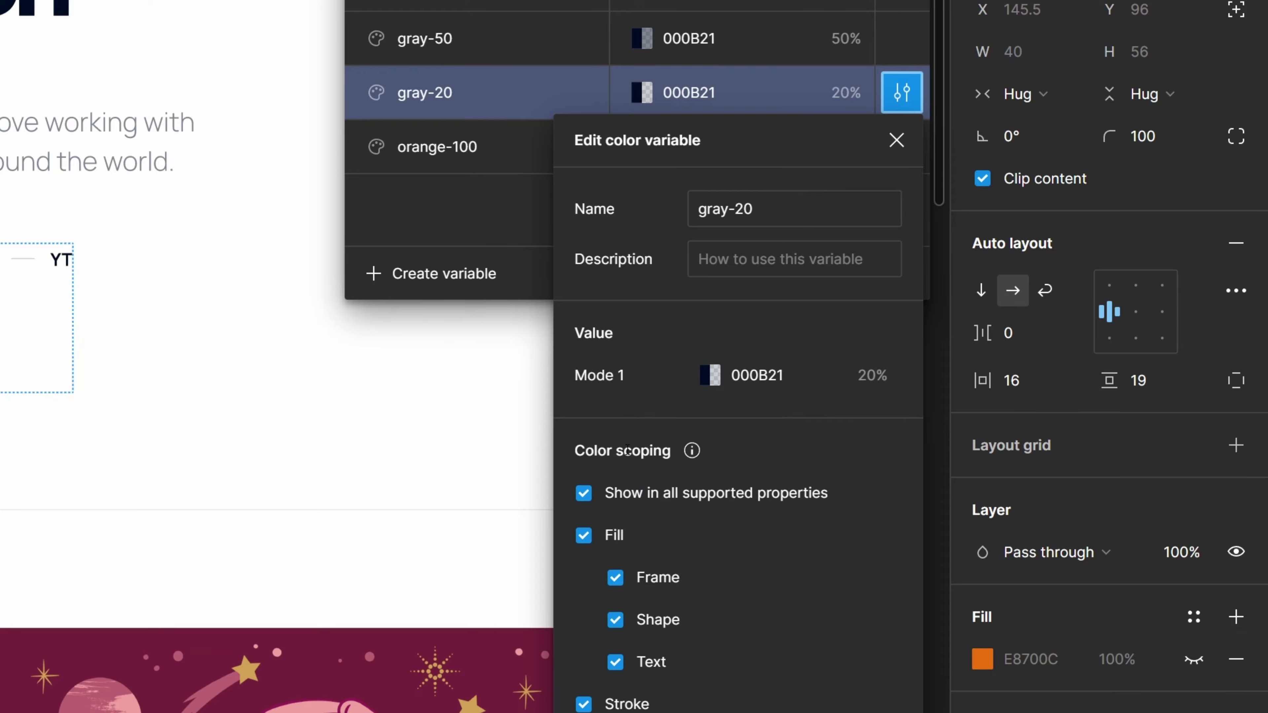
click(901, 92)
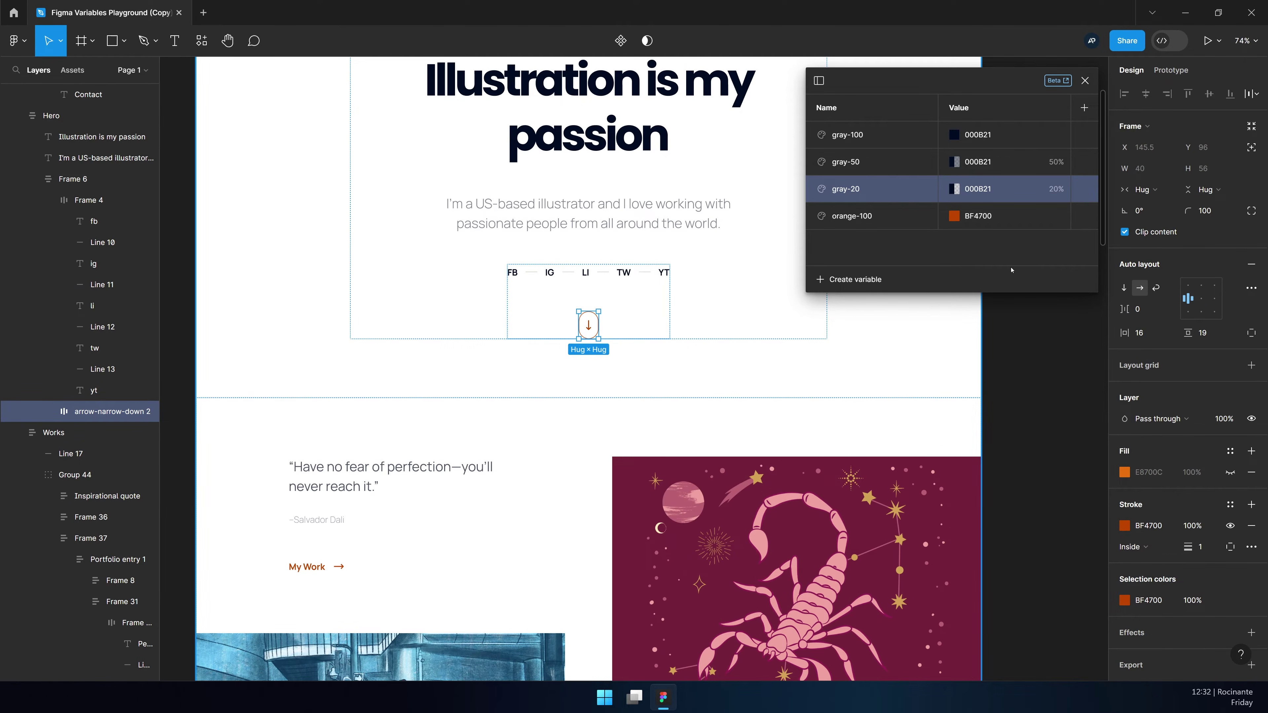
click(1035, 360)
Apply the gray-100 variable to the fill of the hero heading "Illustration is my passion"
scroll(949, 392, up, 3)
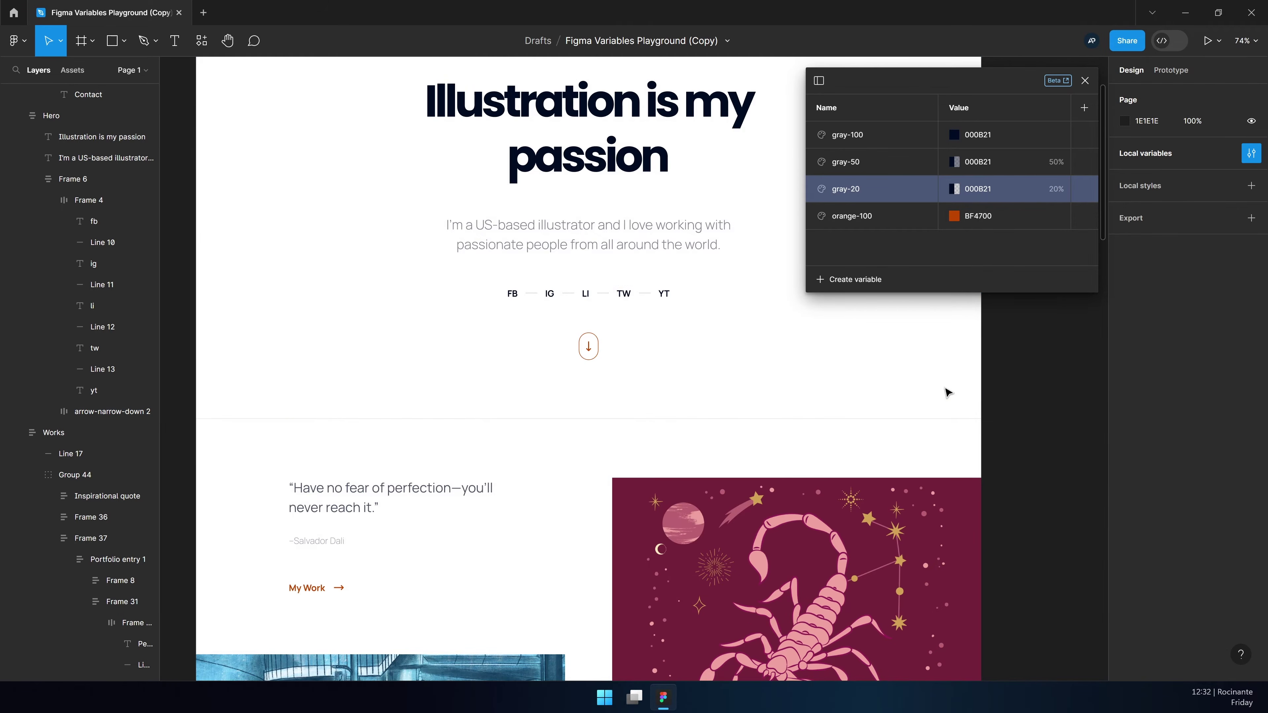
scroll(948, 392, up, 1)
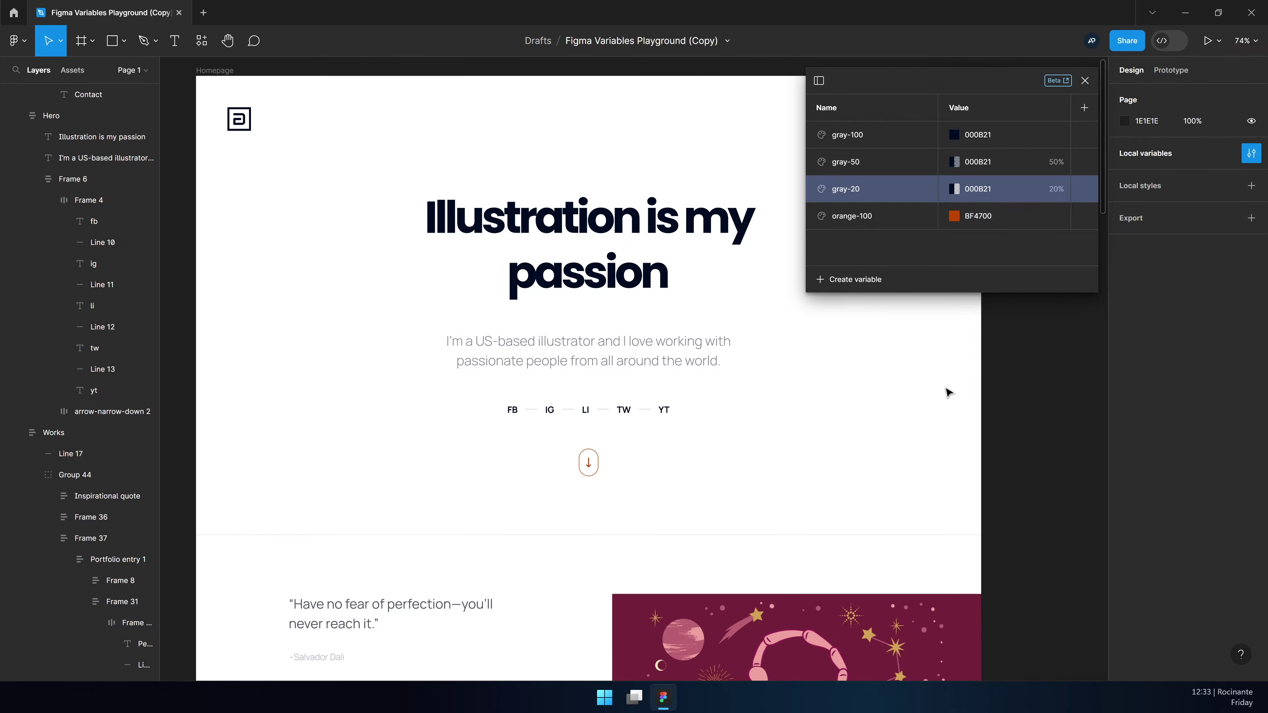
scroll(948, 392, right, 3)
click(504, 209)
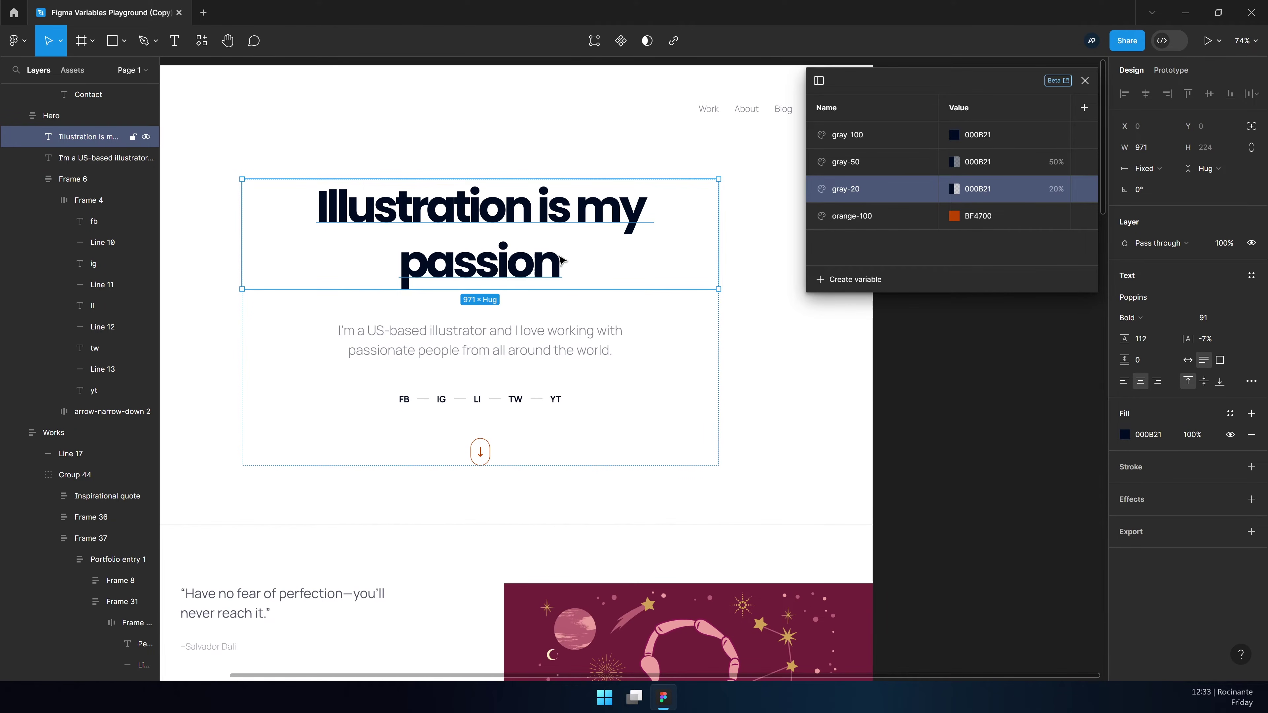
click(1125, 435)
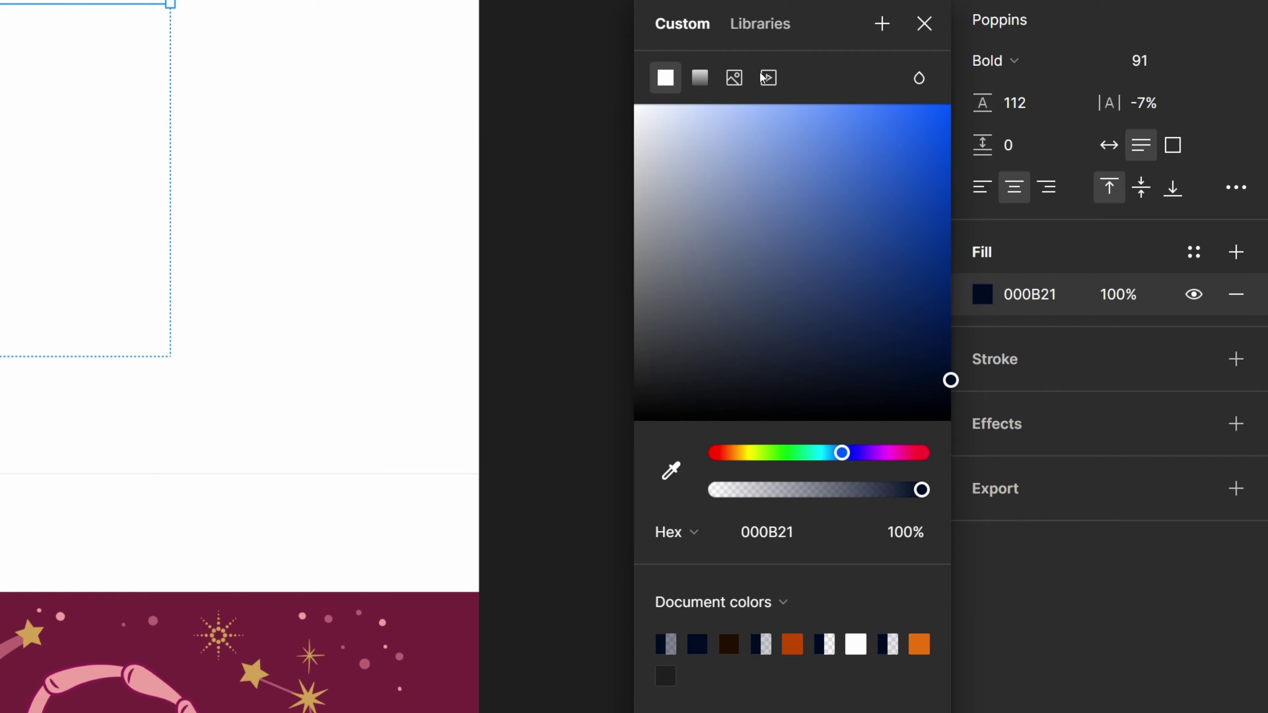
click(758, 26)
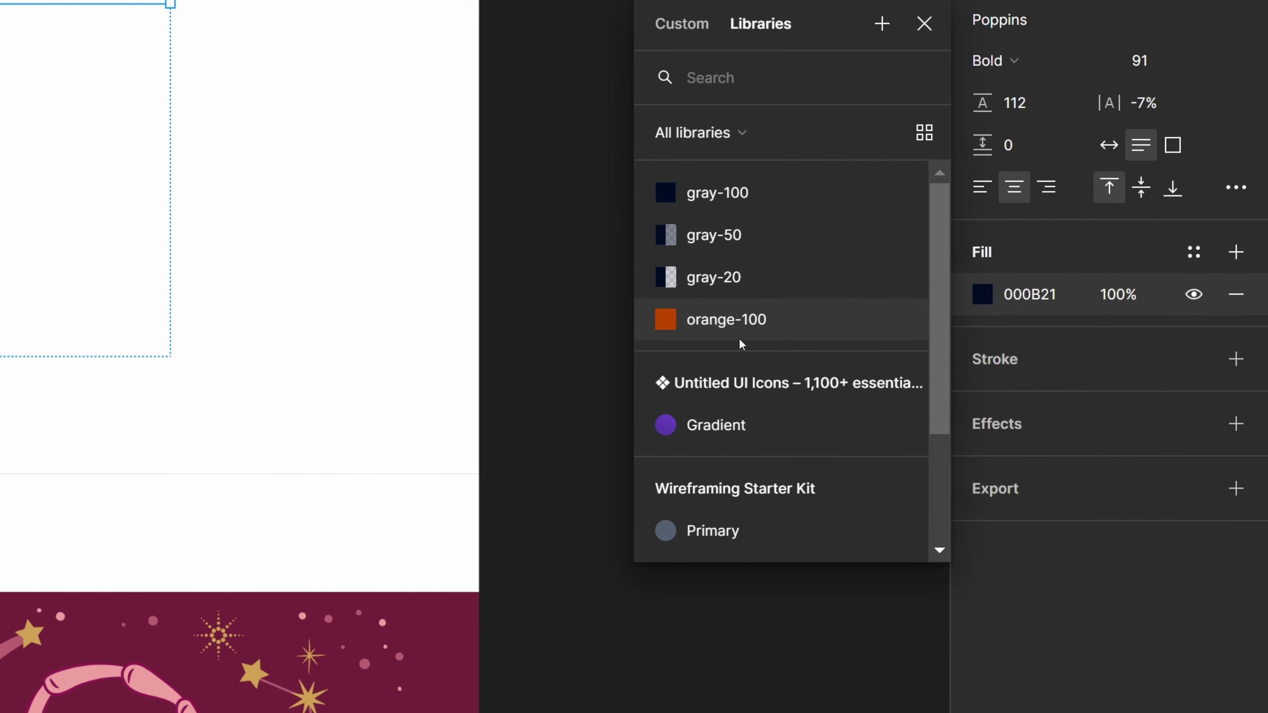
click(739, 197)
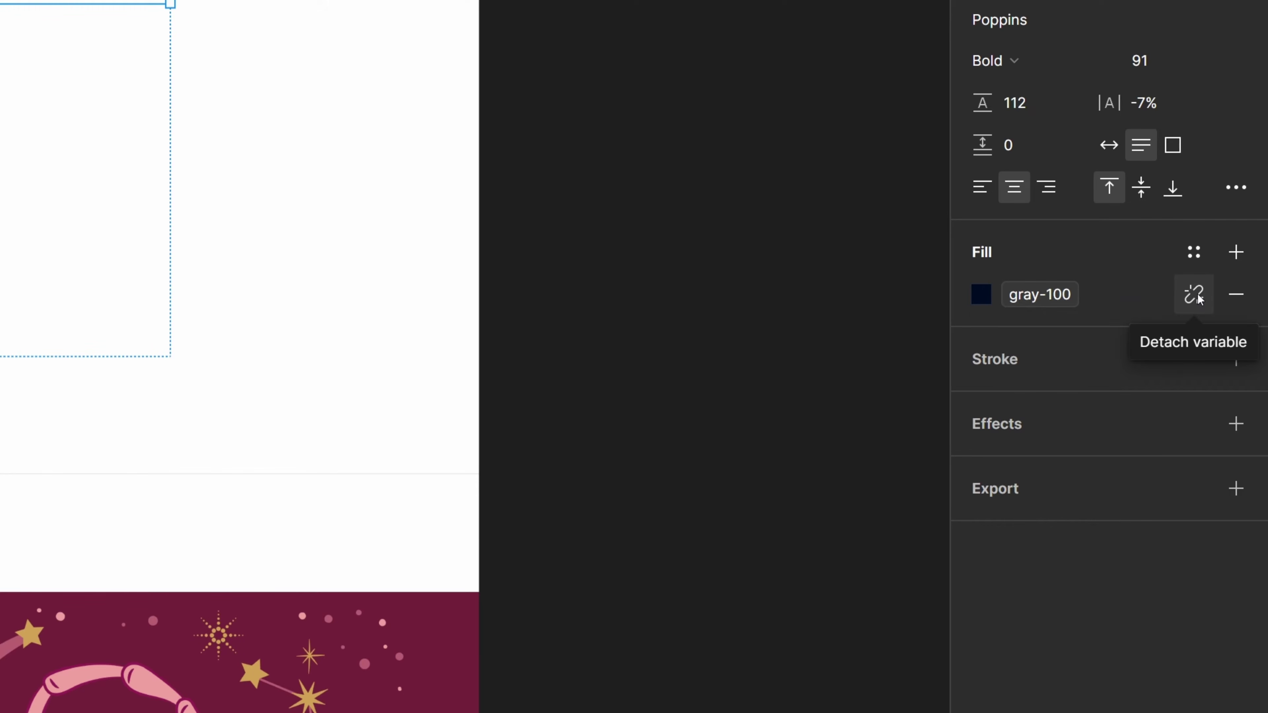
Detach the gray-100 variable from the hero heading's fill and reapply it, then clear the selection
click(1193, 305)
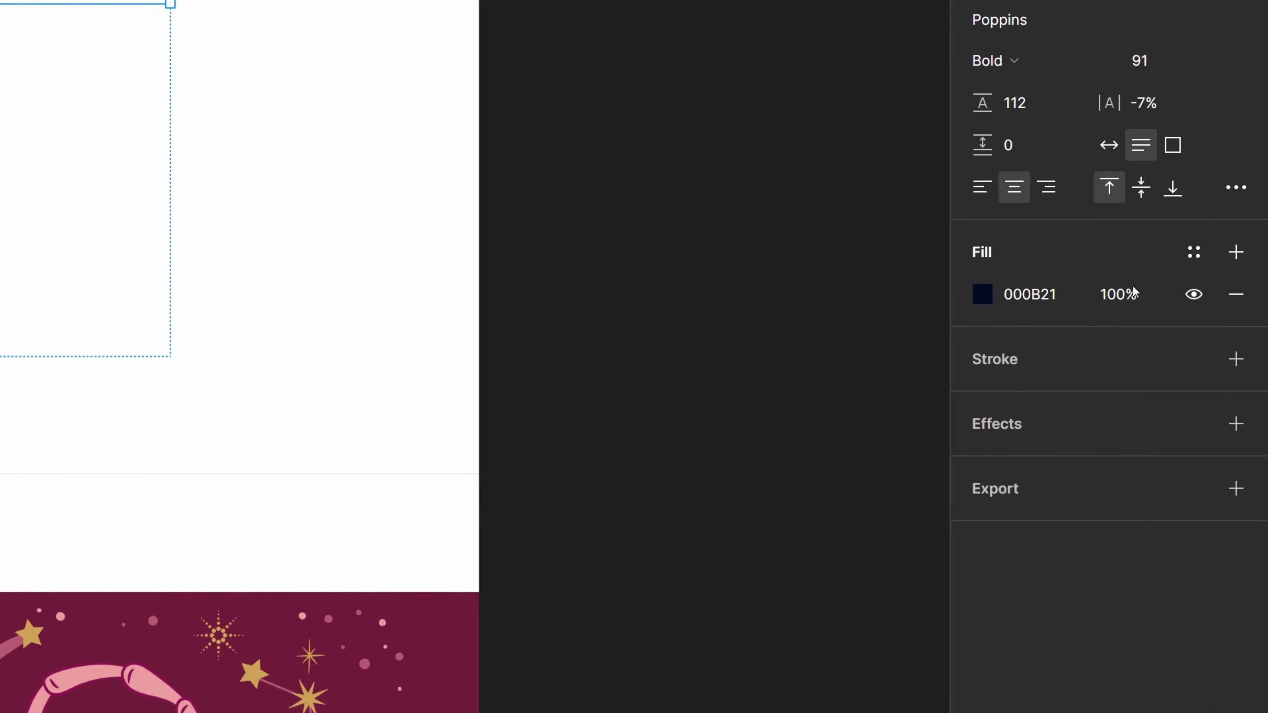
click(976, 298)
click(779, 26)
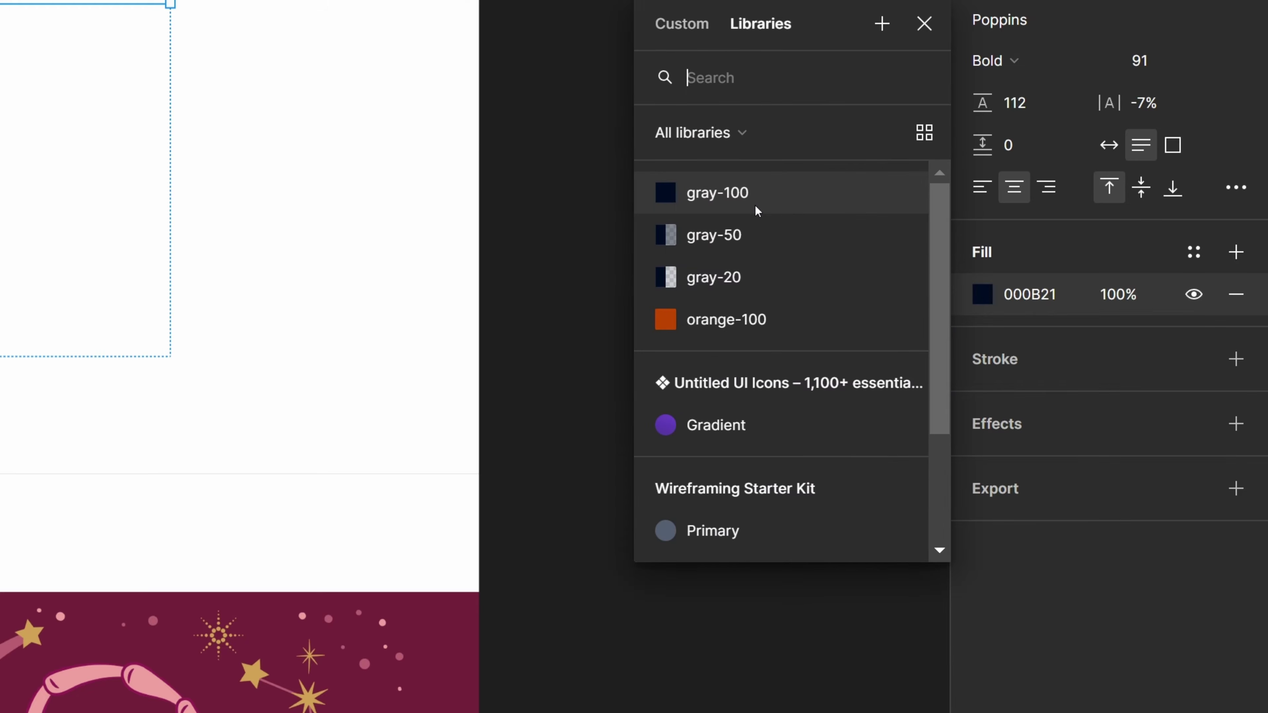
click(757, 197)
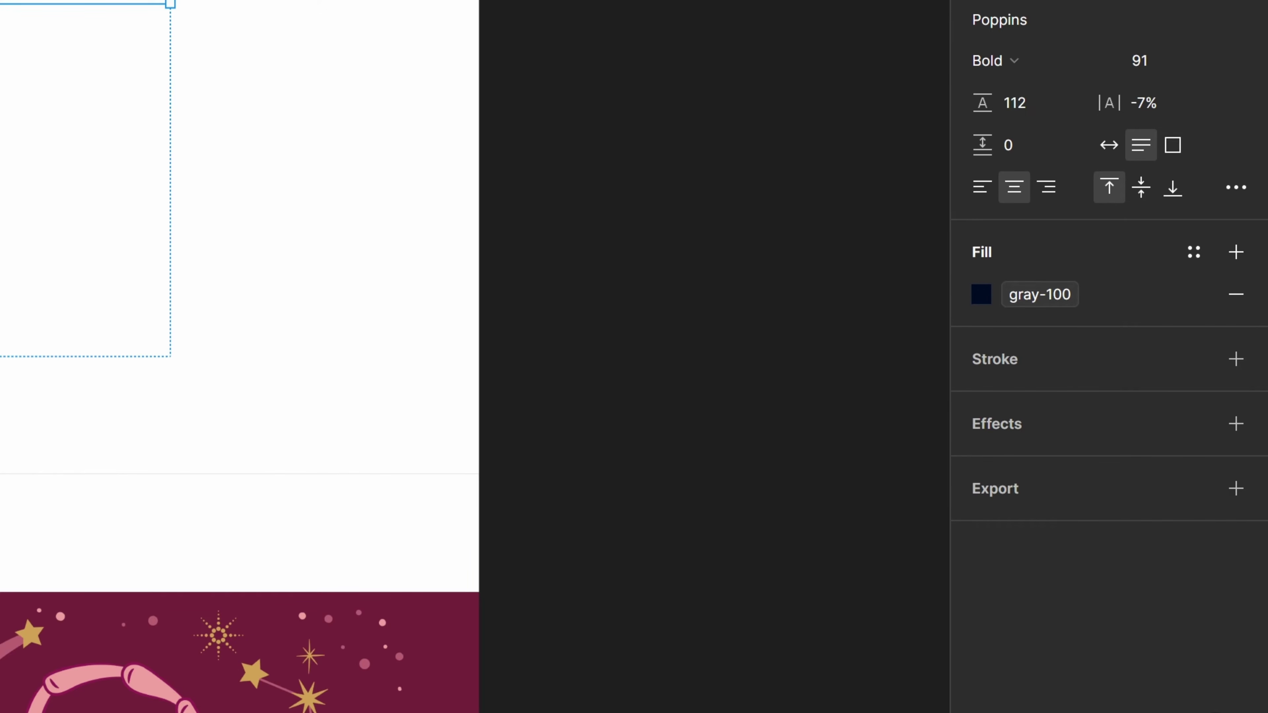
key(Escape)
key(Escape)
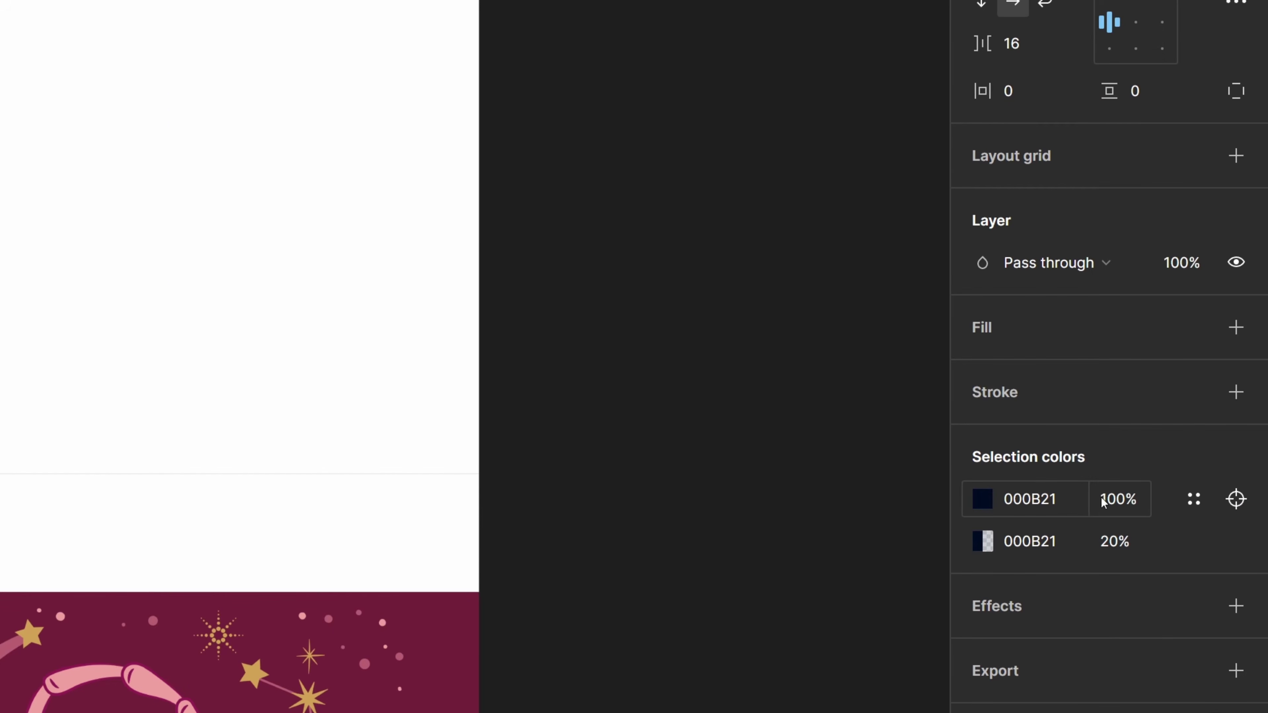
Replace the 100% opacity 000B21 color in the hero's social links row with the gray-100 variable
click(982, 498)
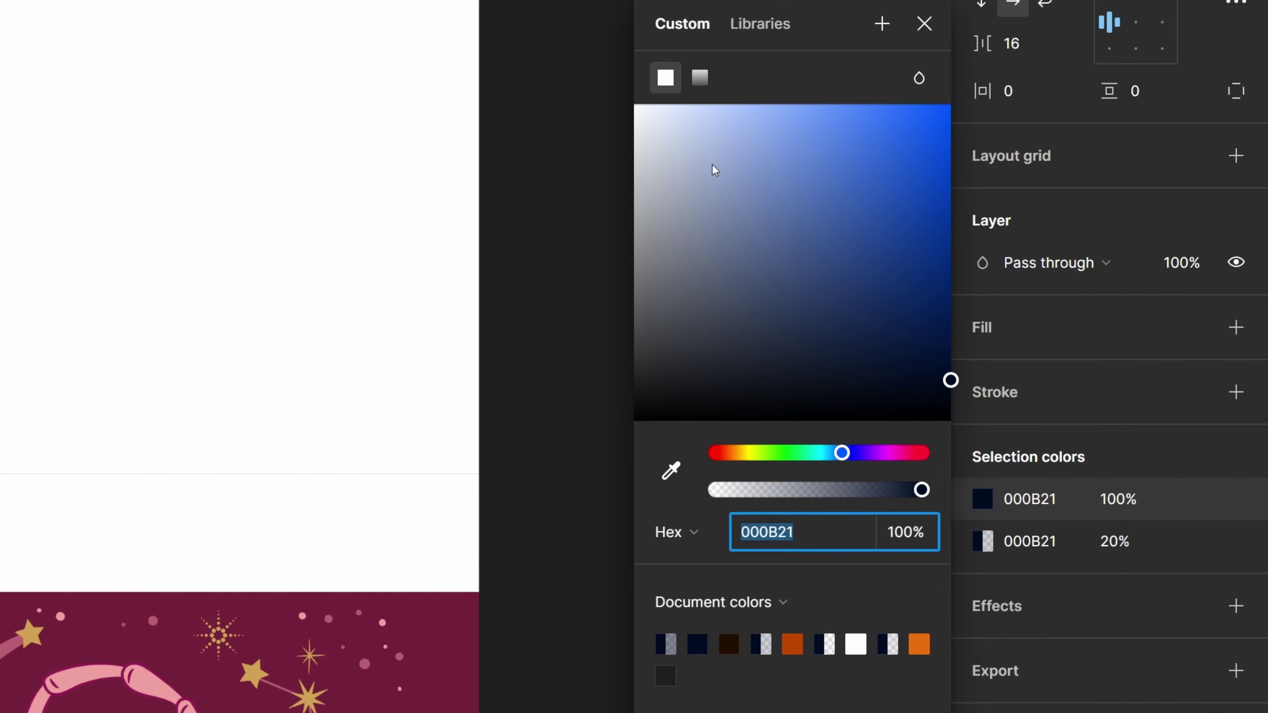
click(762, 23)
click(727, 197)
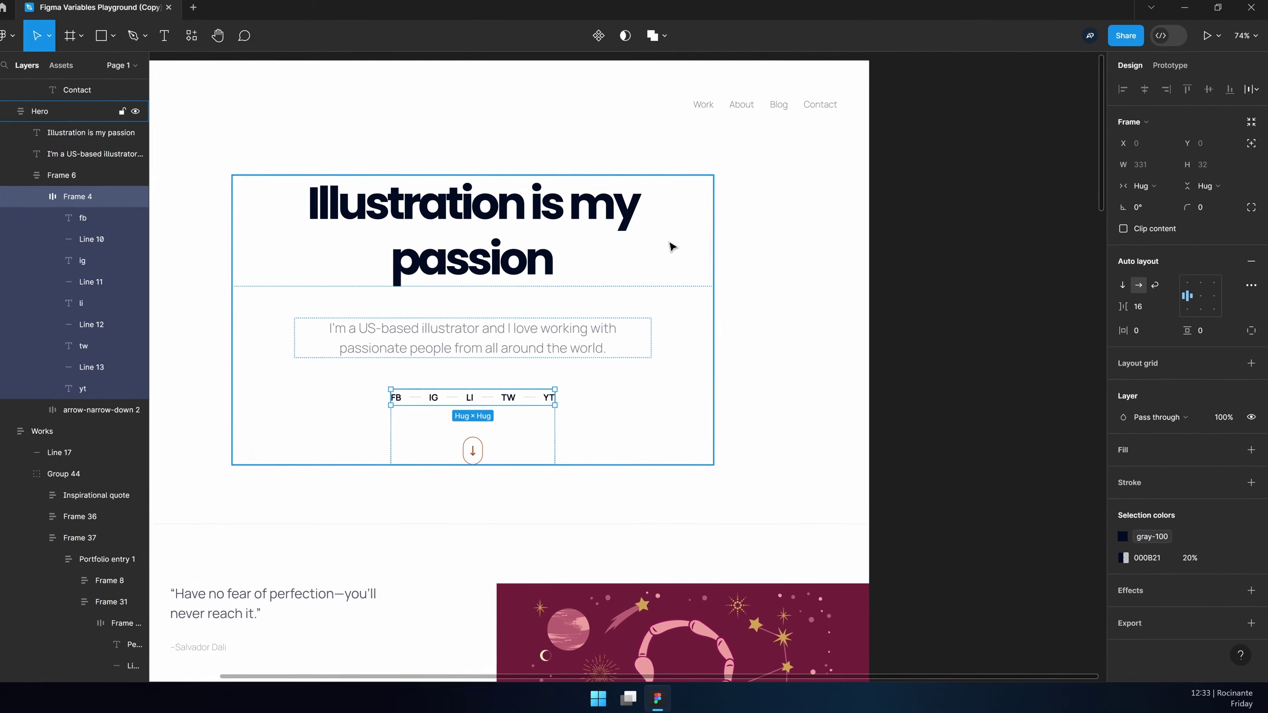
Select the page header and replace its 100% opacity 000B21 color with the gray-100 variable
key(Escape)
scroll(671, 247, up, 2)
drag(699, 247, 847, 259)
click(884, 121)
click(1124, 558)
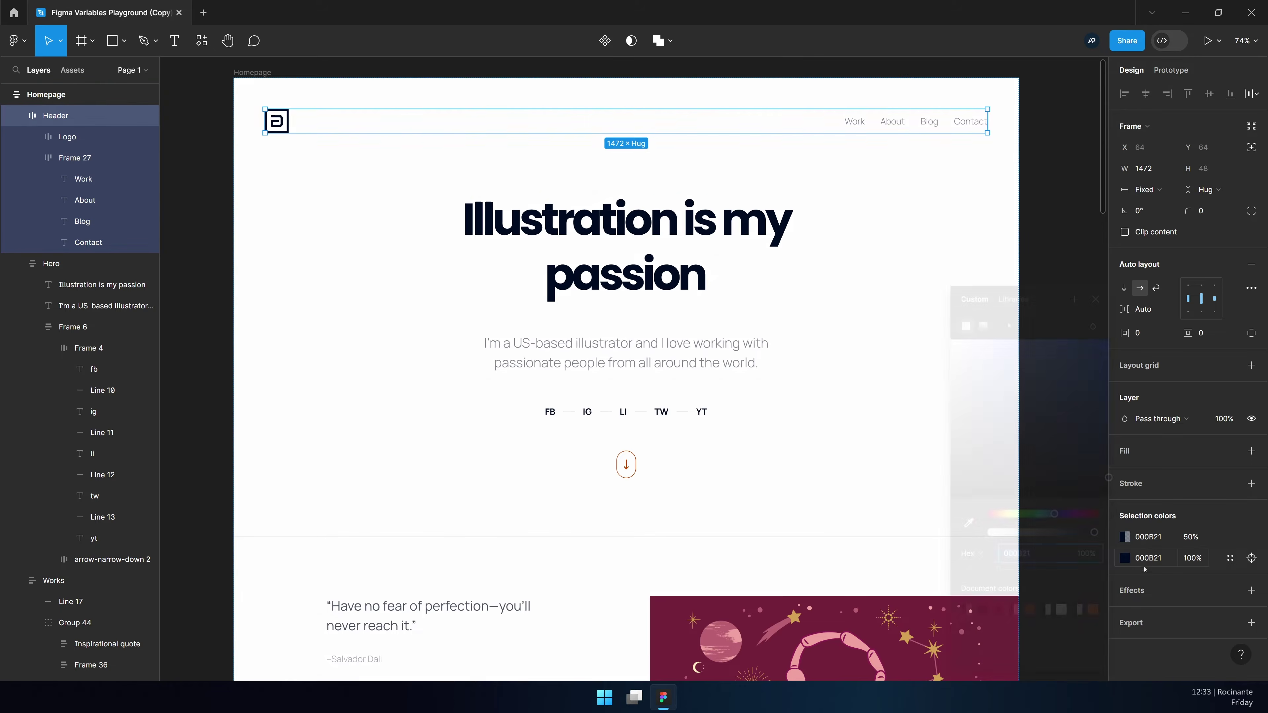
click(991, 384)
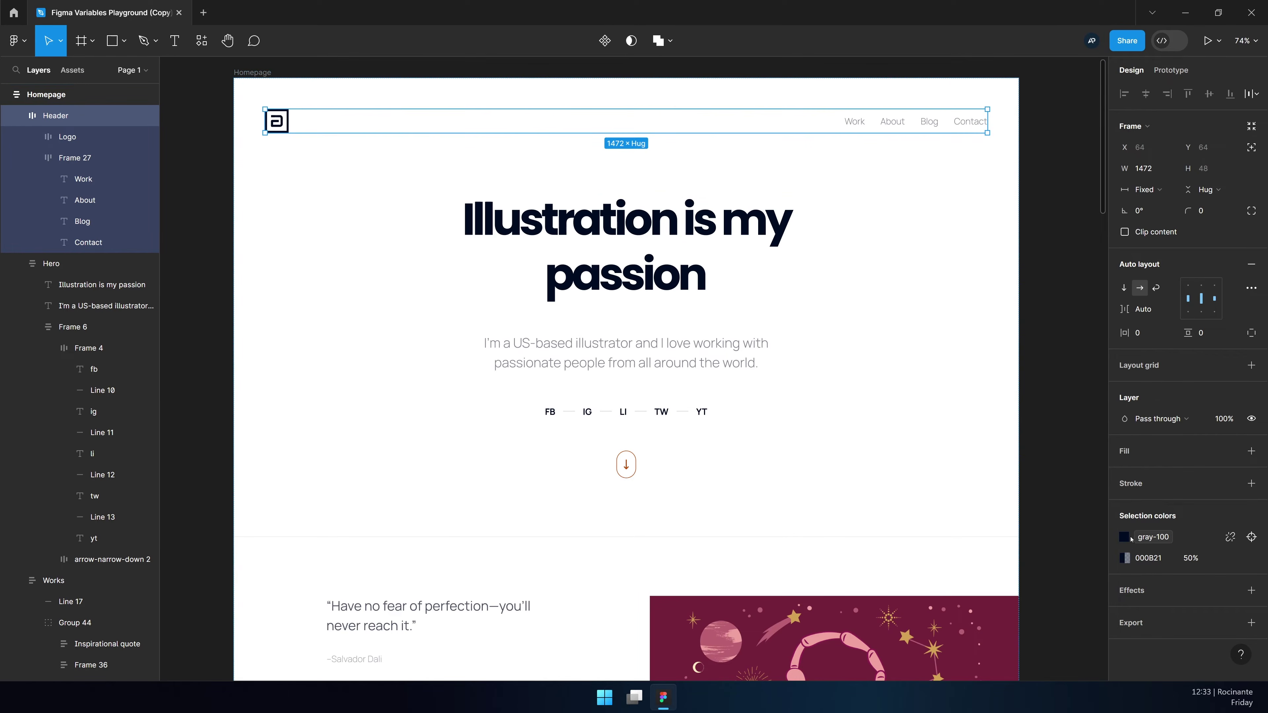
Replace the header's 50% opacity 000B21 color with the gray-50 variable
click(1125, 559)
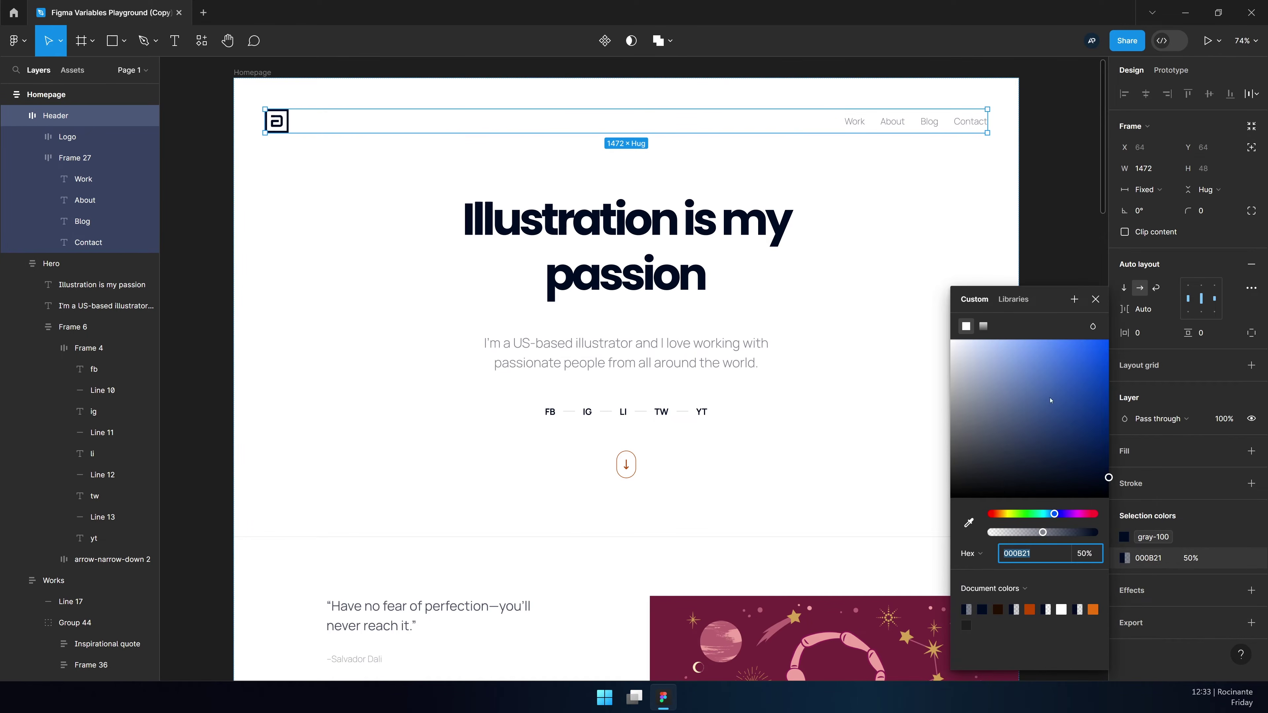
click(1013, 299)
click(994, 401)
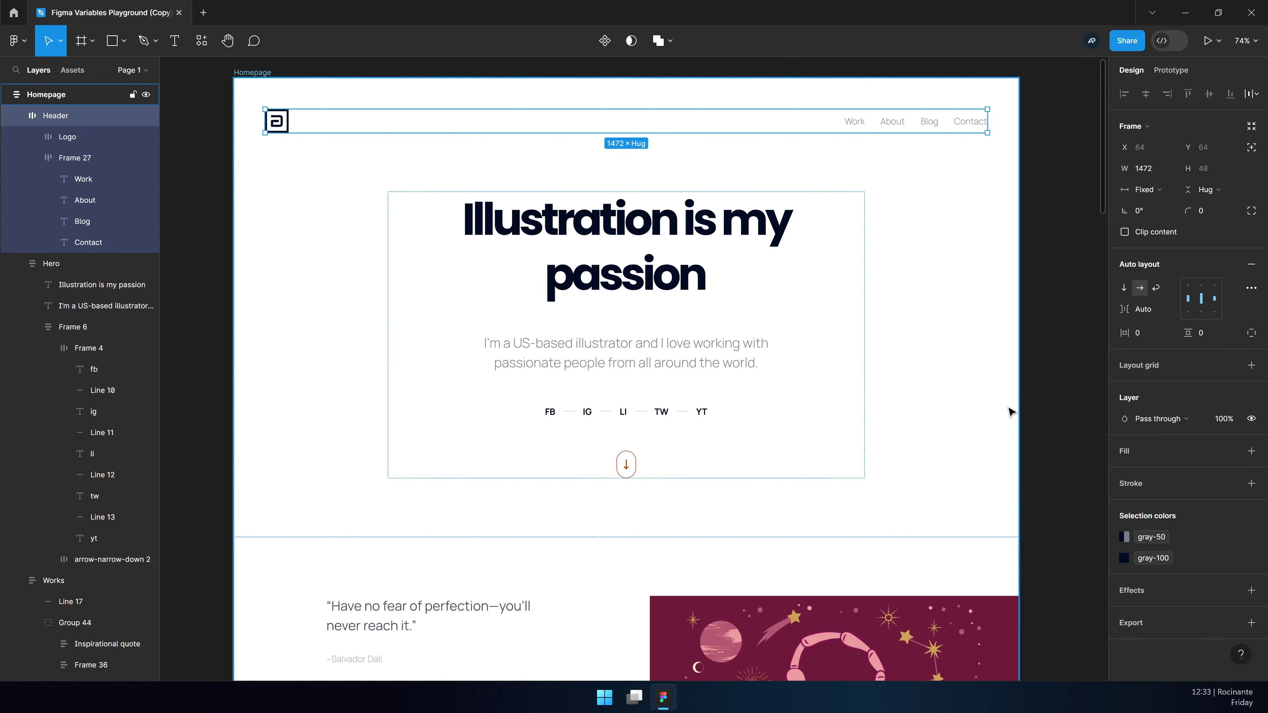
Apply the gray-50 variable to the fill of the hero's intro paragraph
double_click(701, 368)
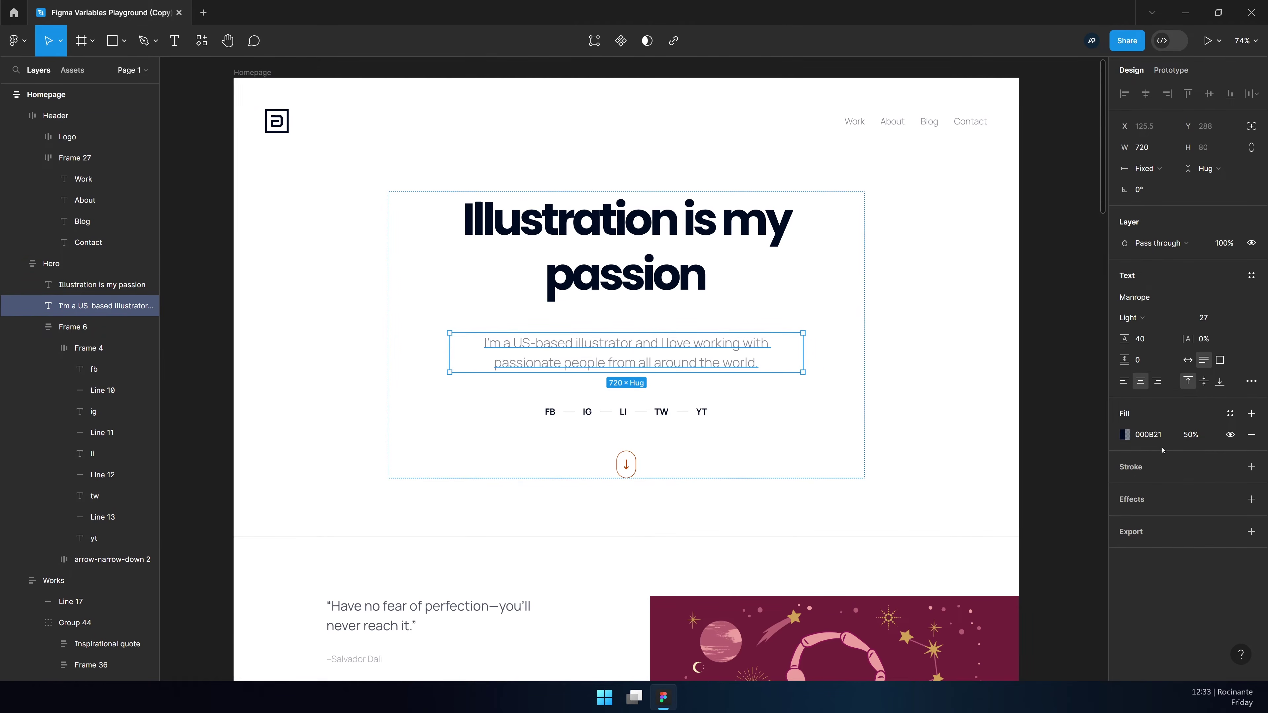
click(1123, 435)
click(1012, 296)
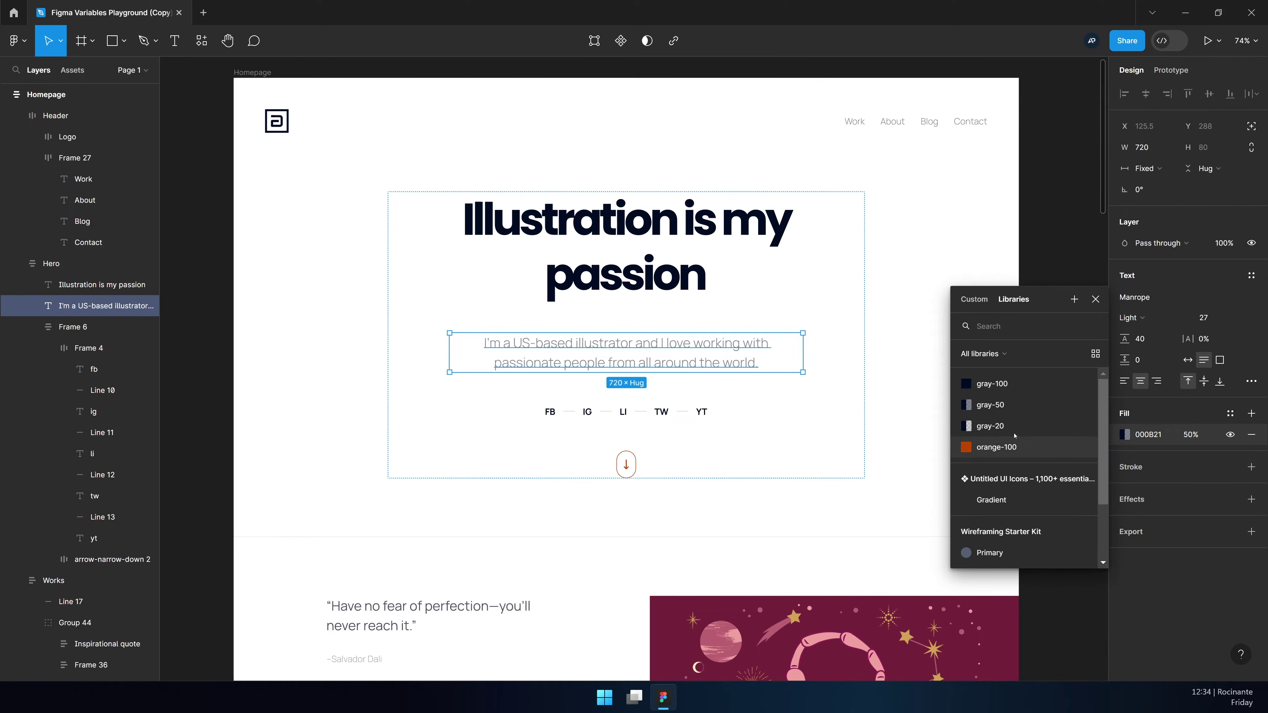
click(1018, 408)
Replace the 20% opacity 000B21 color in the hero's social links row with the gray-20 variable
click(632, 418)
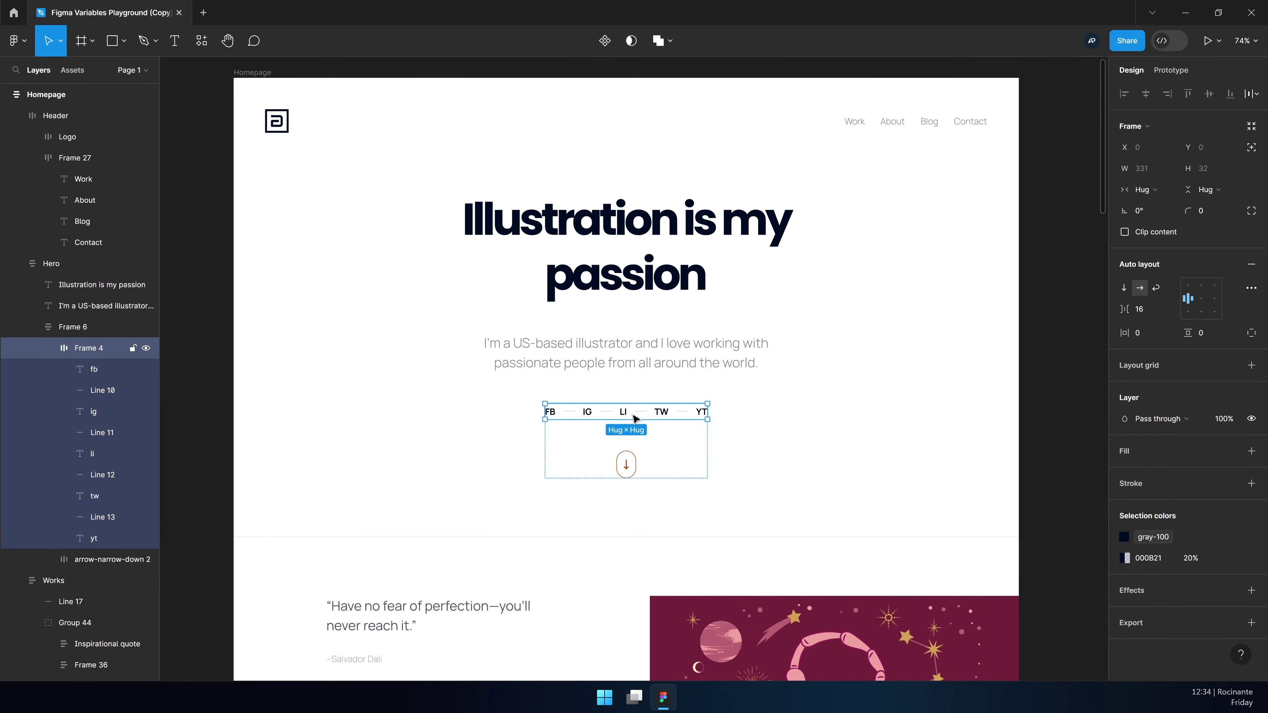
click(1126, 559)
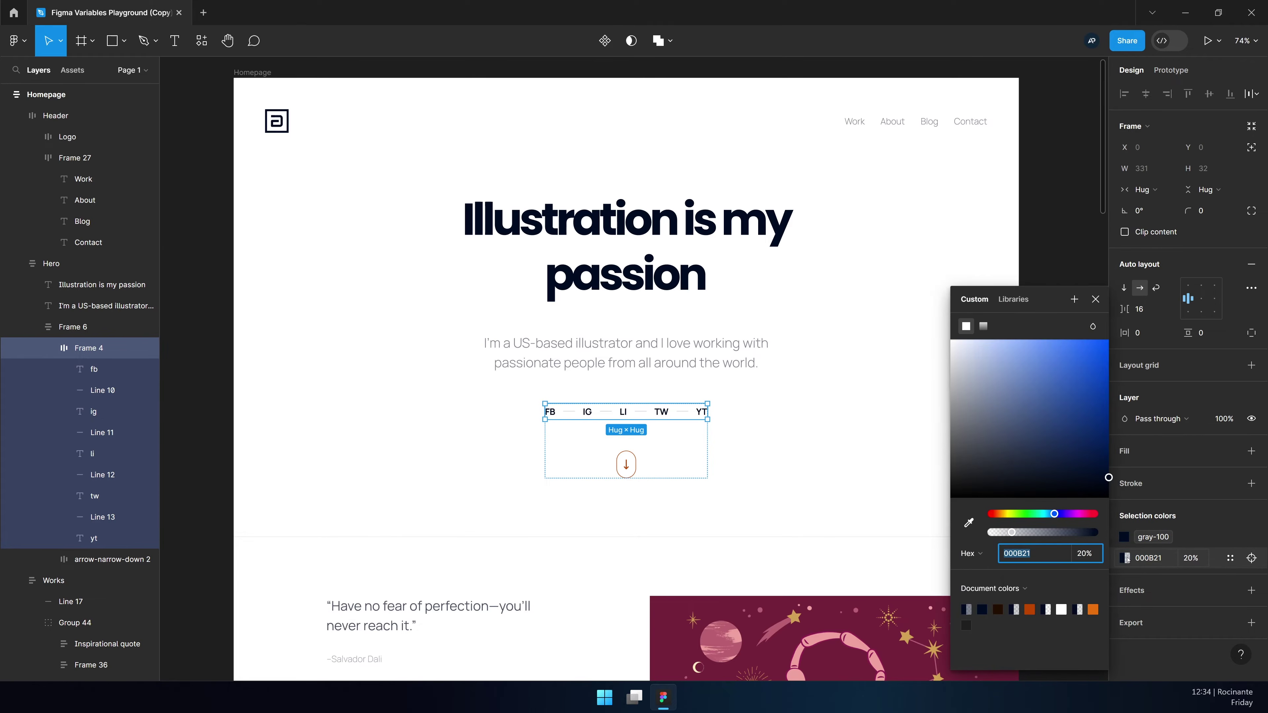
click(1014, 299)
click(1011, 426)
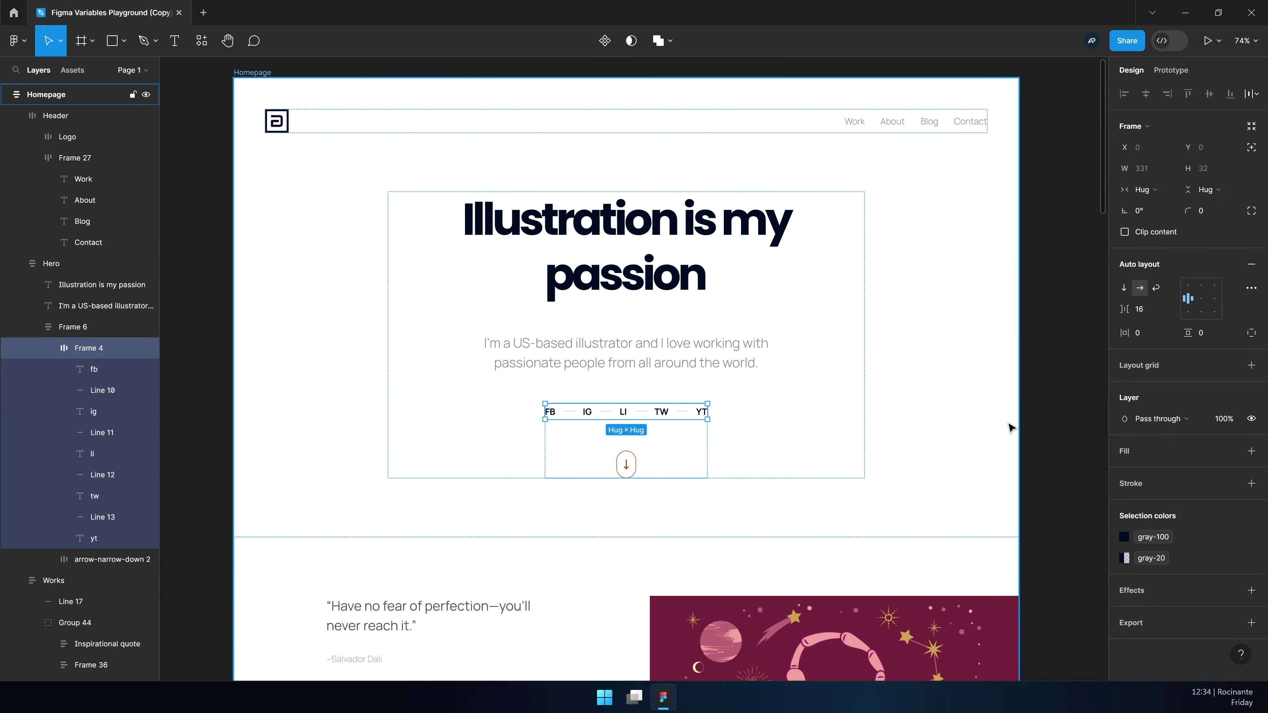
Replace the BF4700 color of the hero's down-arrow button with the orange-100 variable and clear the selection
click(626, 464)
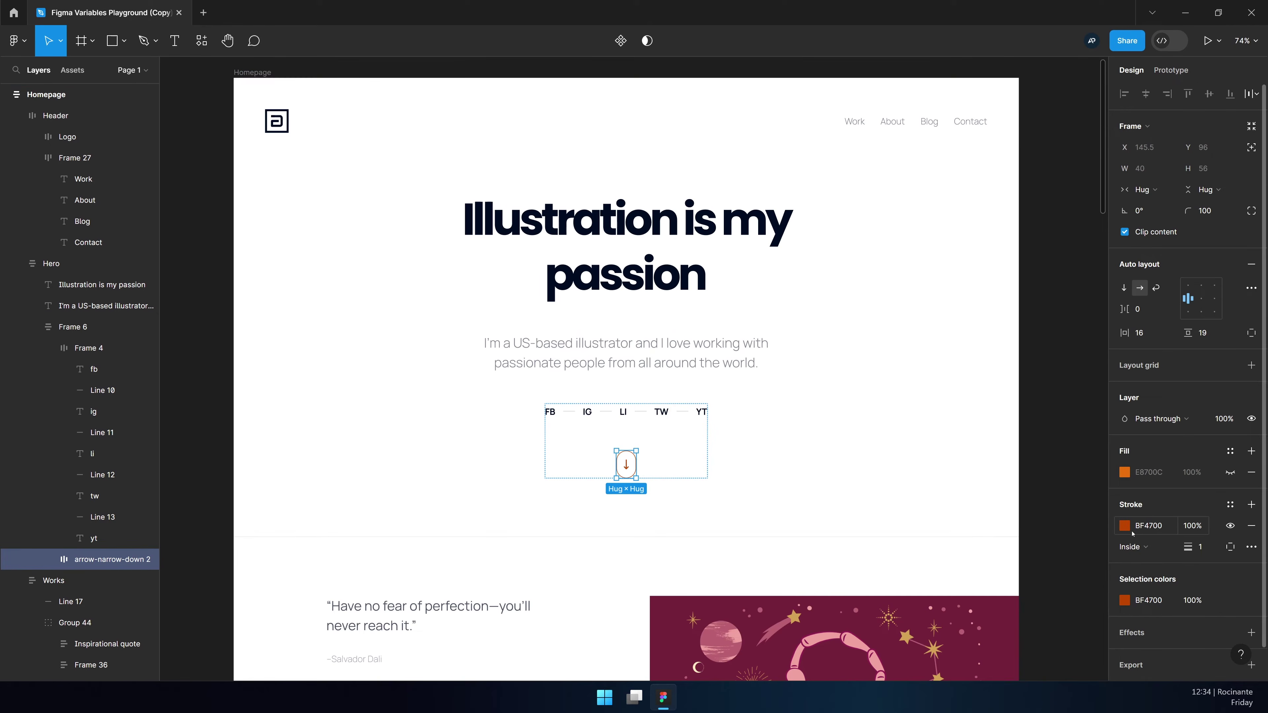
click(1125, 600)
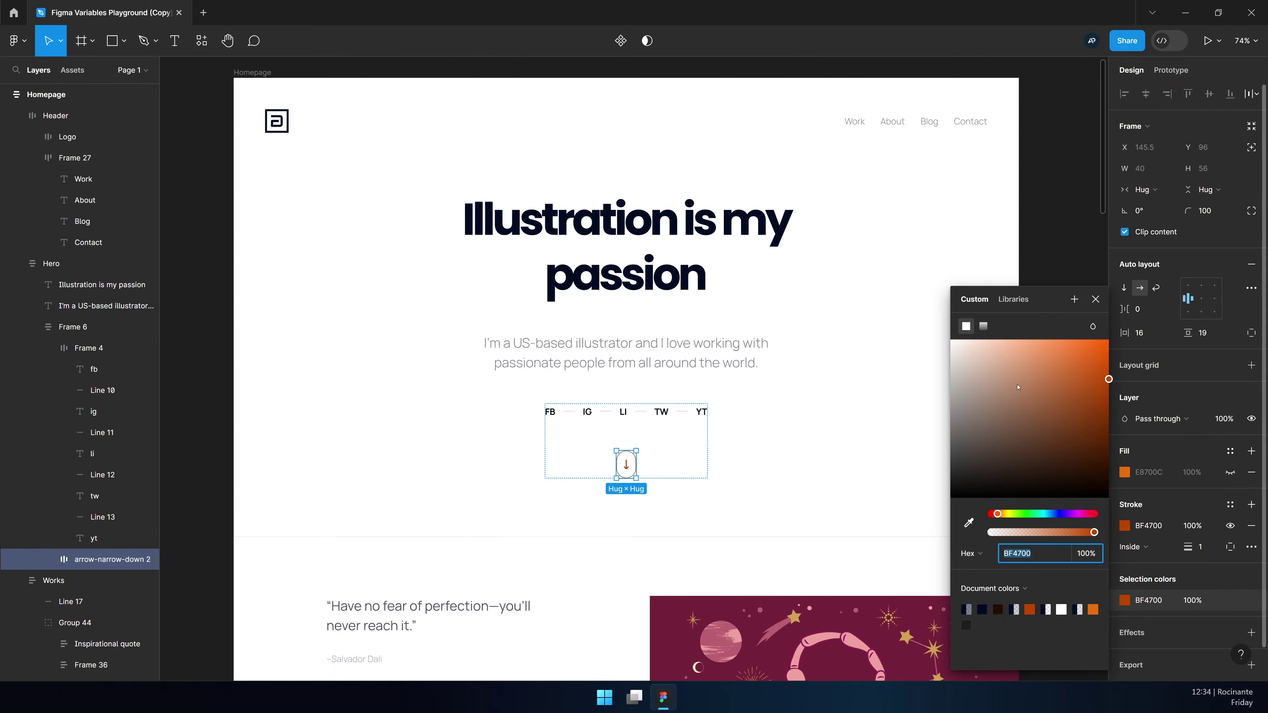
click(1014, 300)
click(1001, 449)
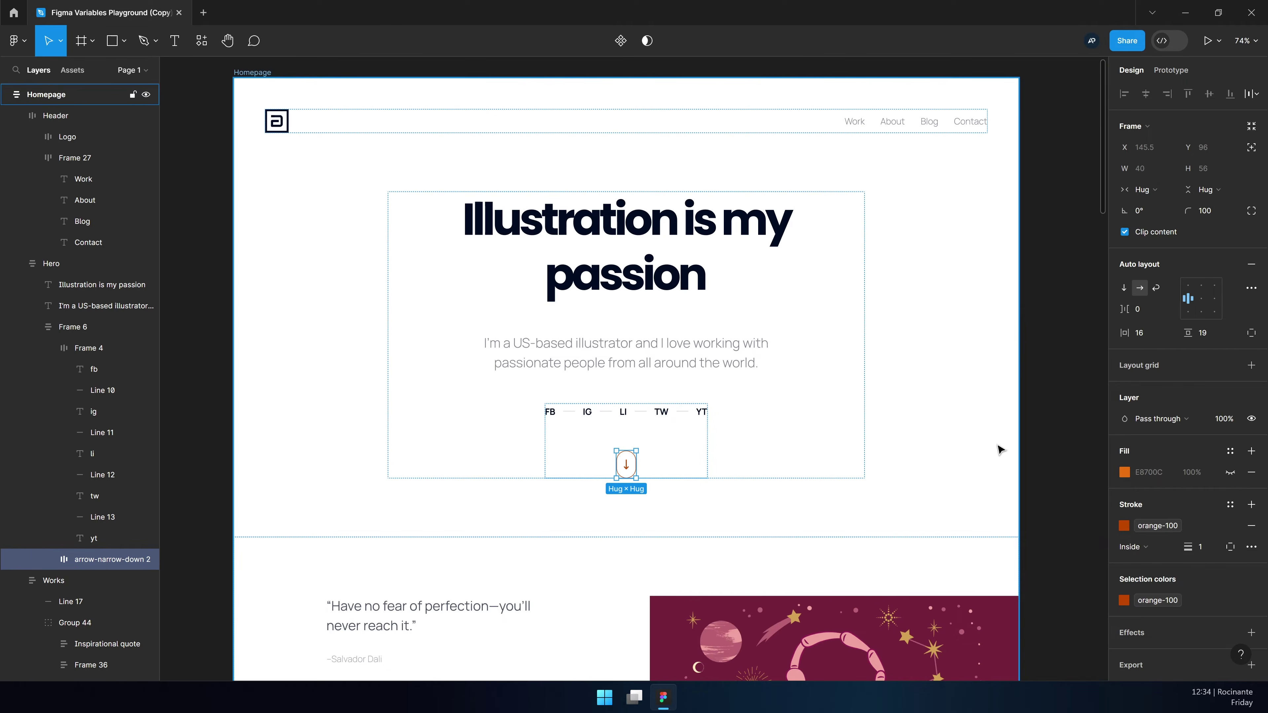
click(1001, 448)
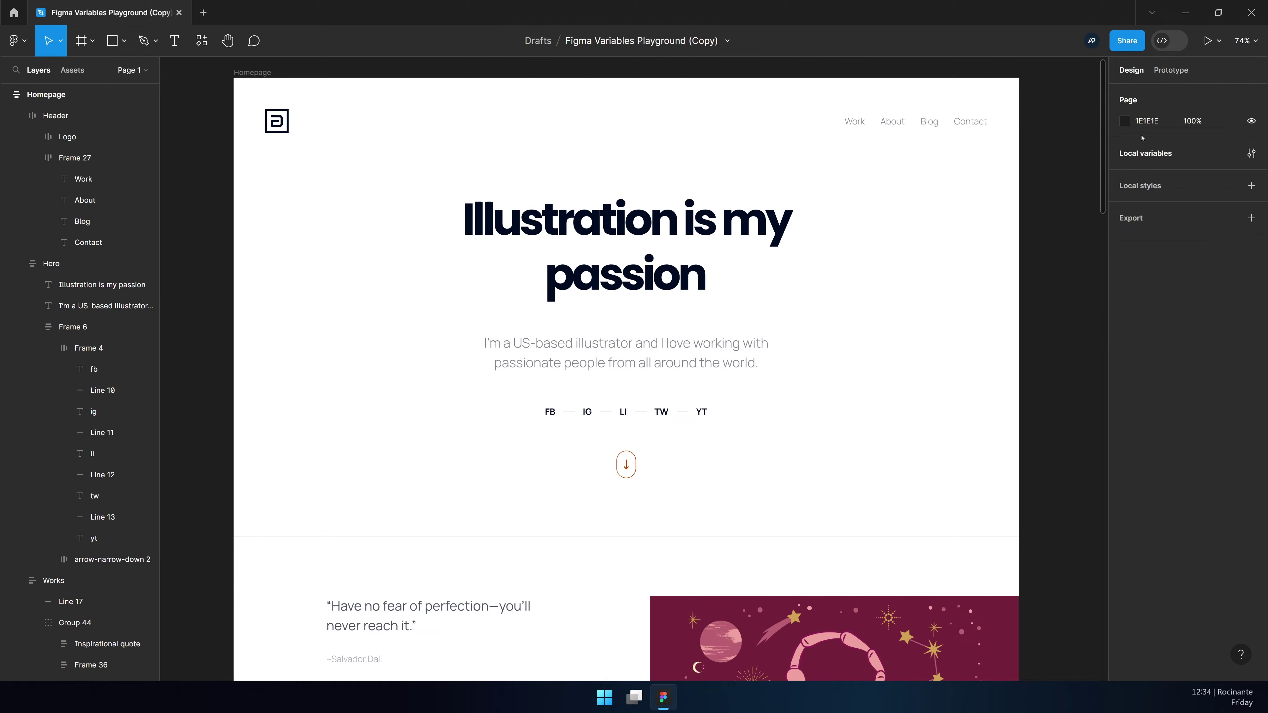
Check the variables applied to the hero and its heading, then change the gray-100 variable's value to 2366EB
click(635, 230)
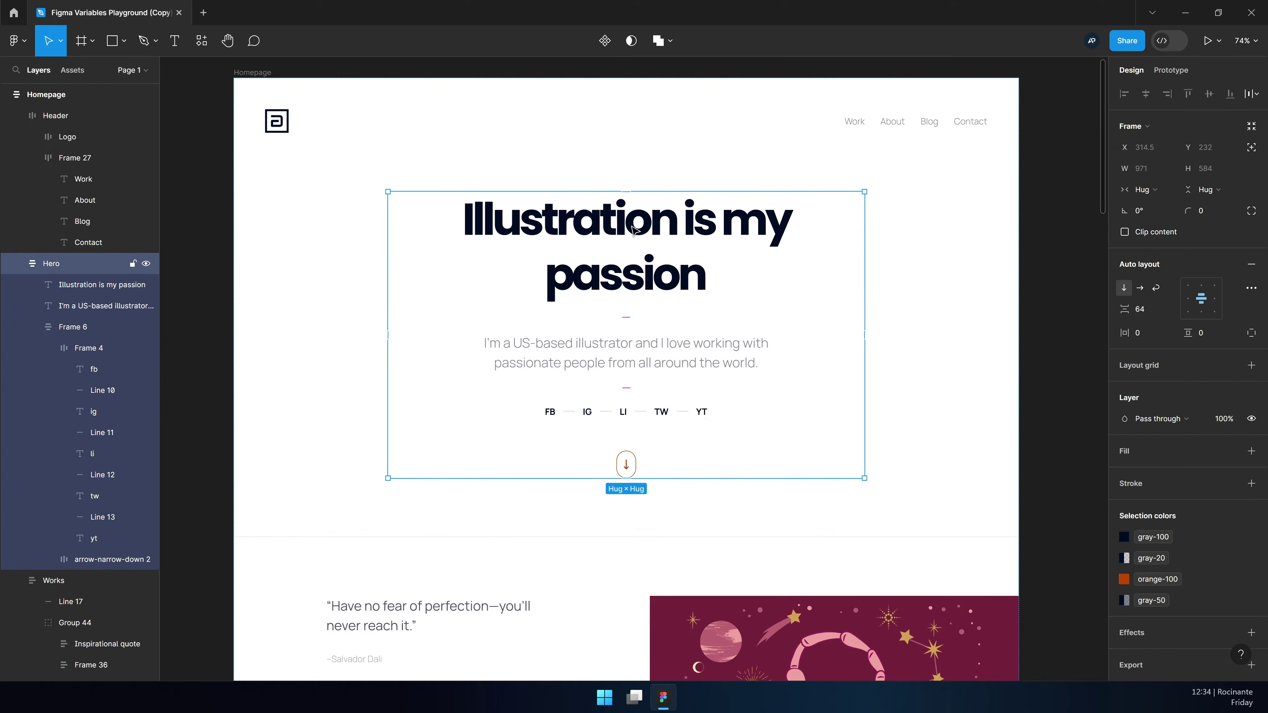
click(634, 230)
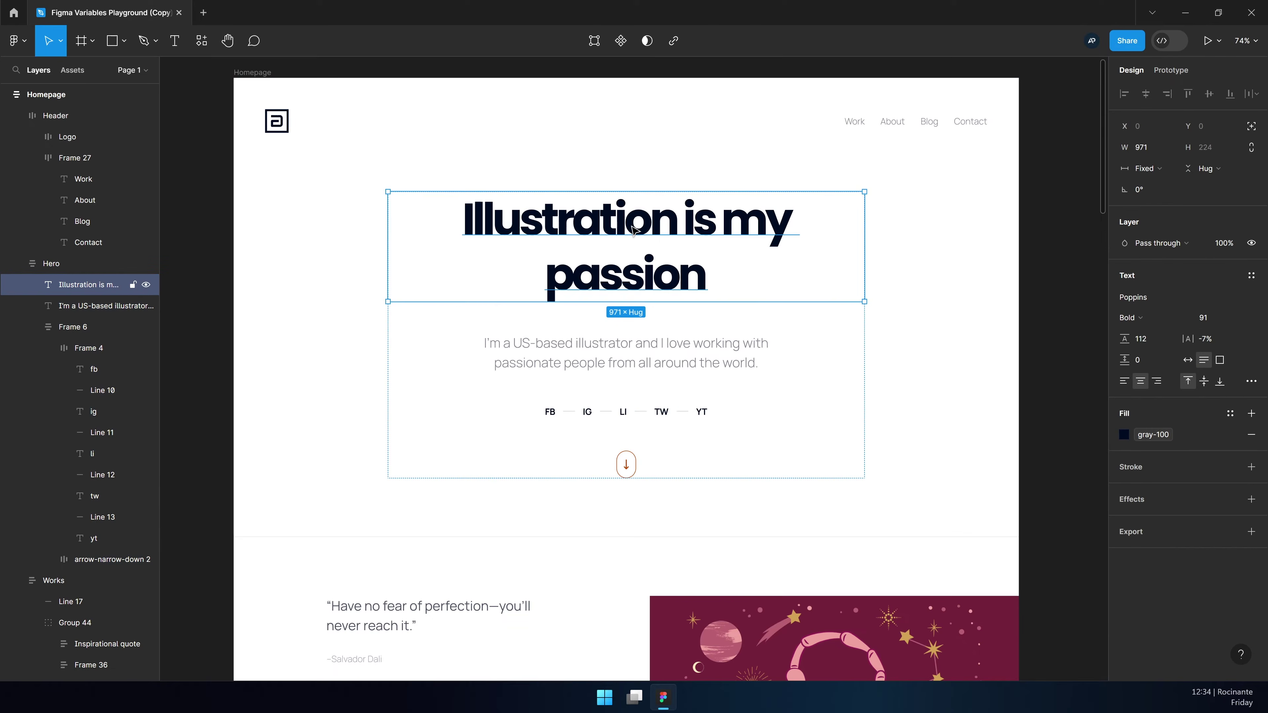
click(1056, 245)
click(1167, 149)
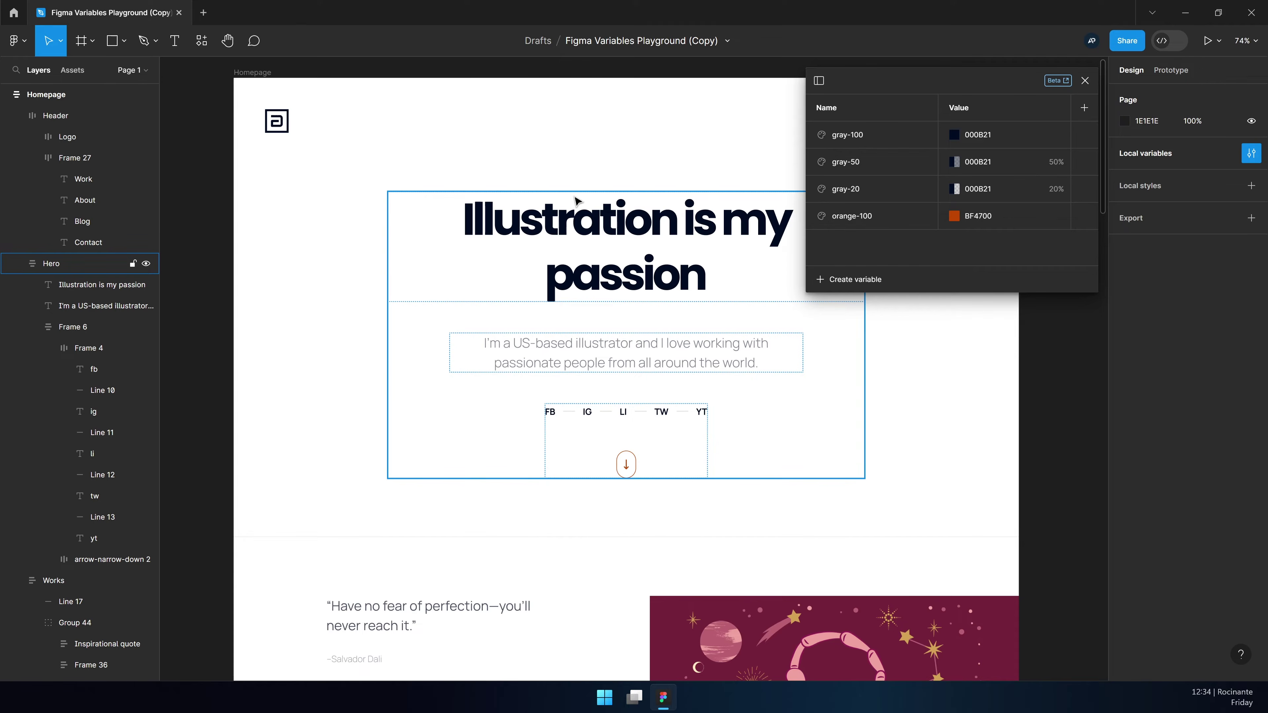
click(954, 133)
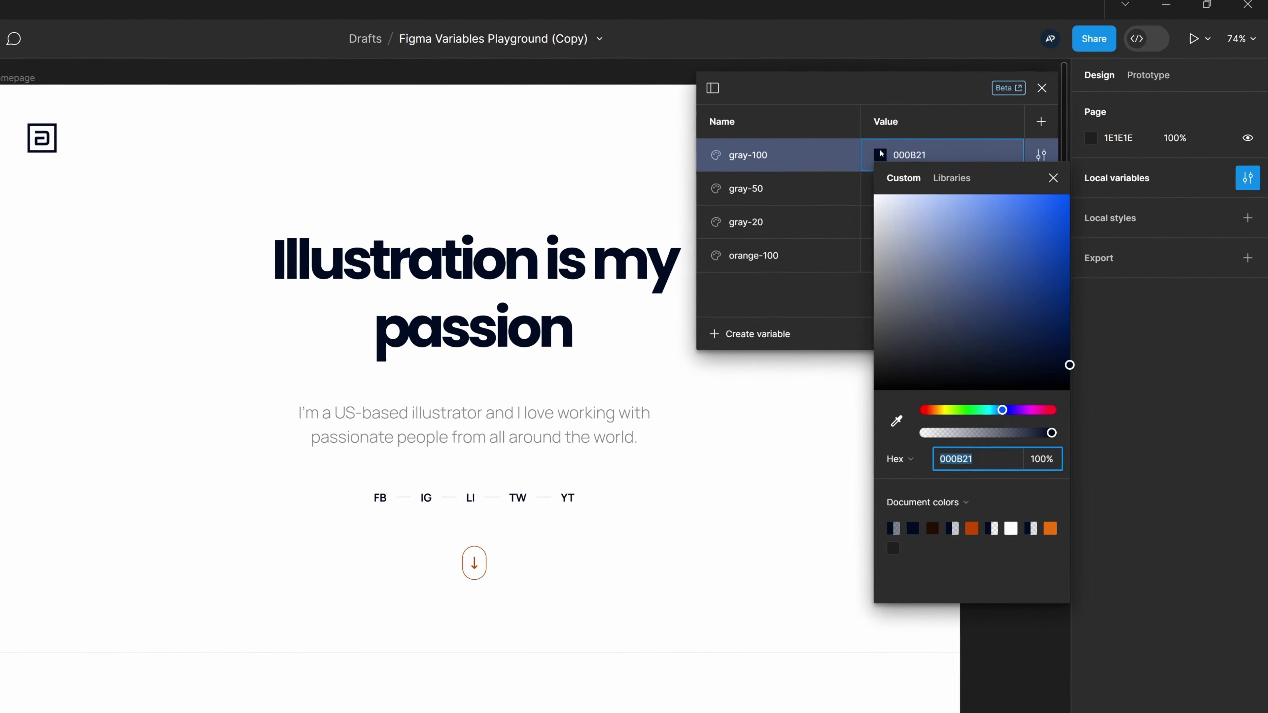
text(2366EB)
key(Return)
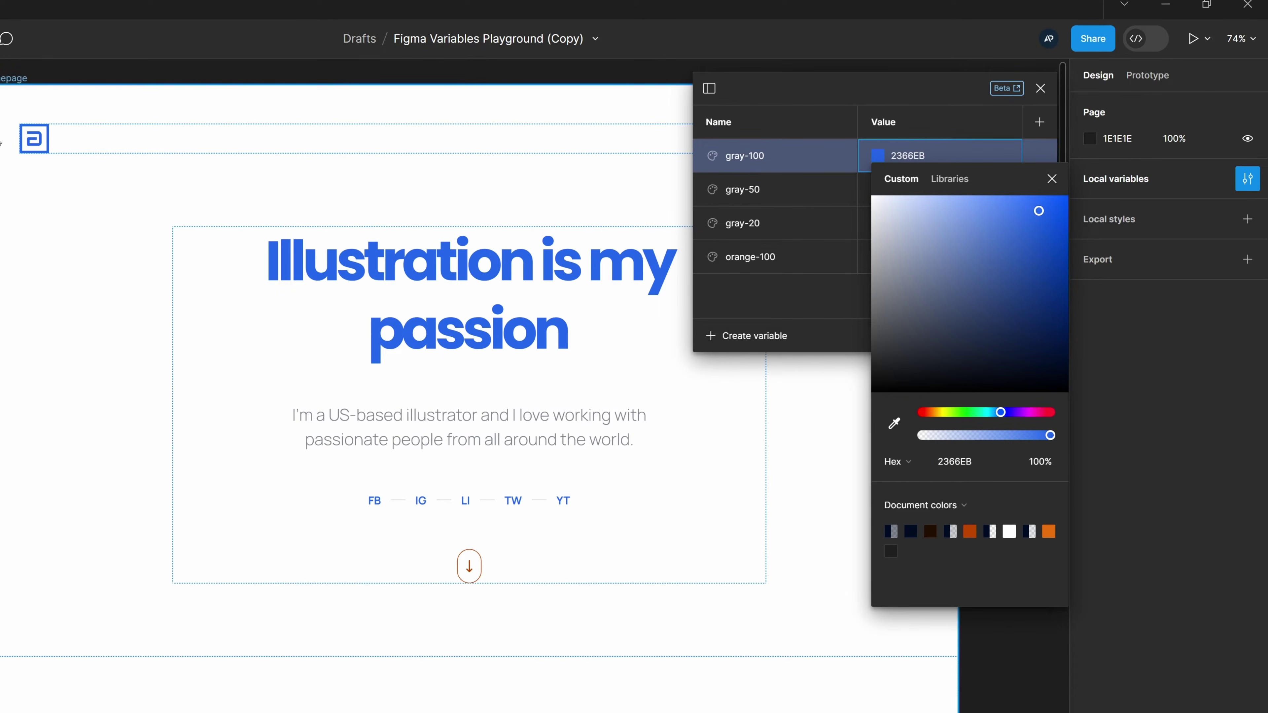
click(869, 548)
Change the orange-100 variable's value to the green 30C13E and close the color picker
click(1040, 257)
click(877, 256)
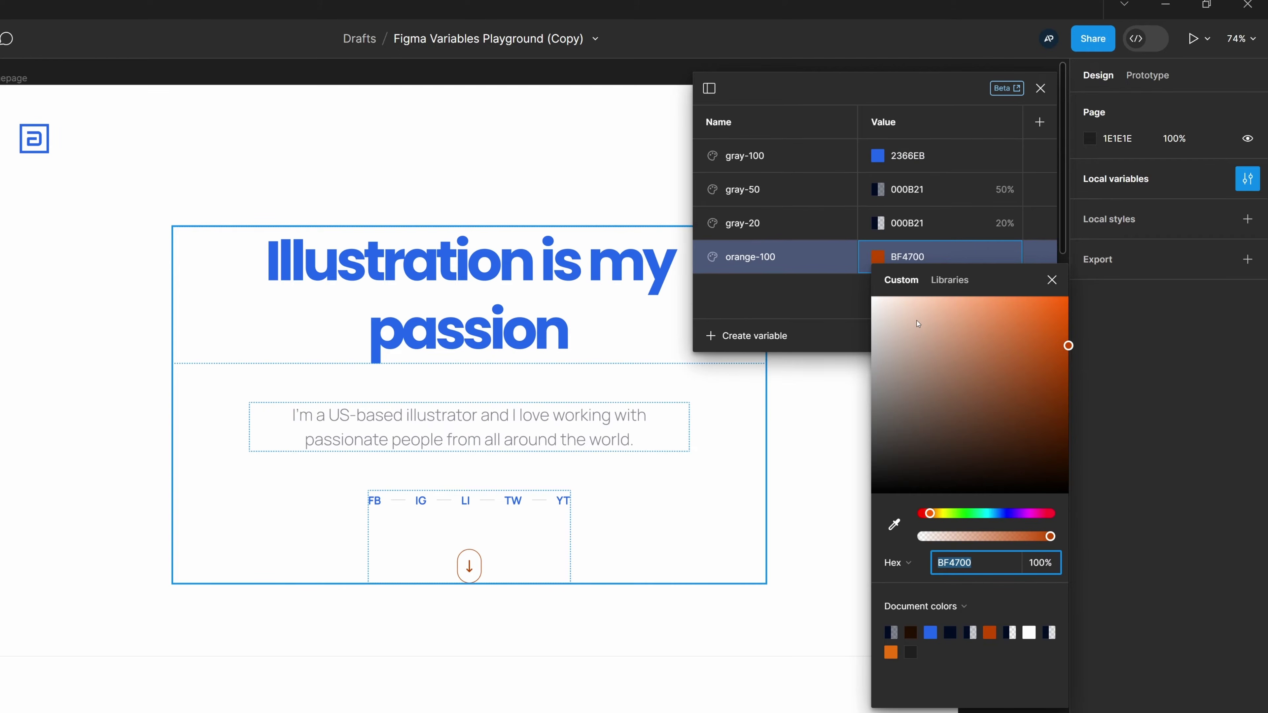
text(30C13E)
key(Return)
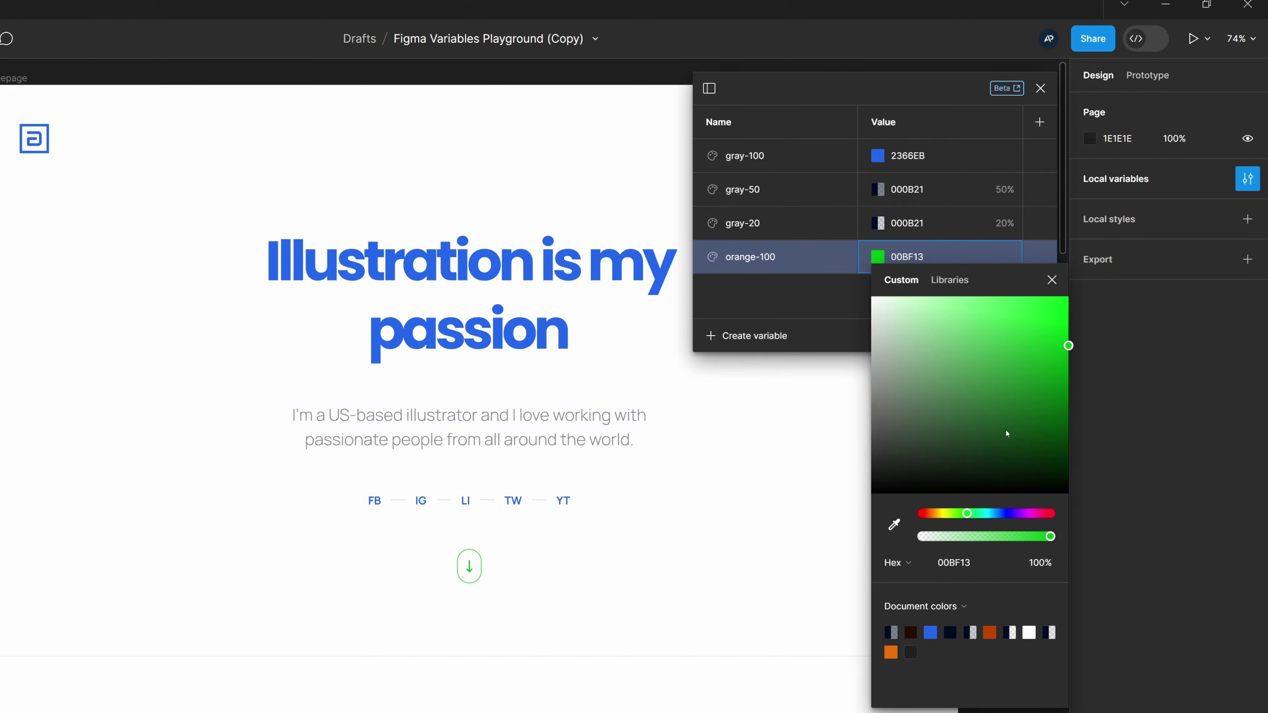
click(773, 290)
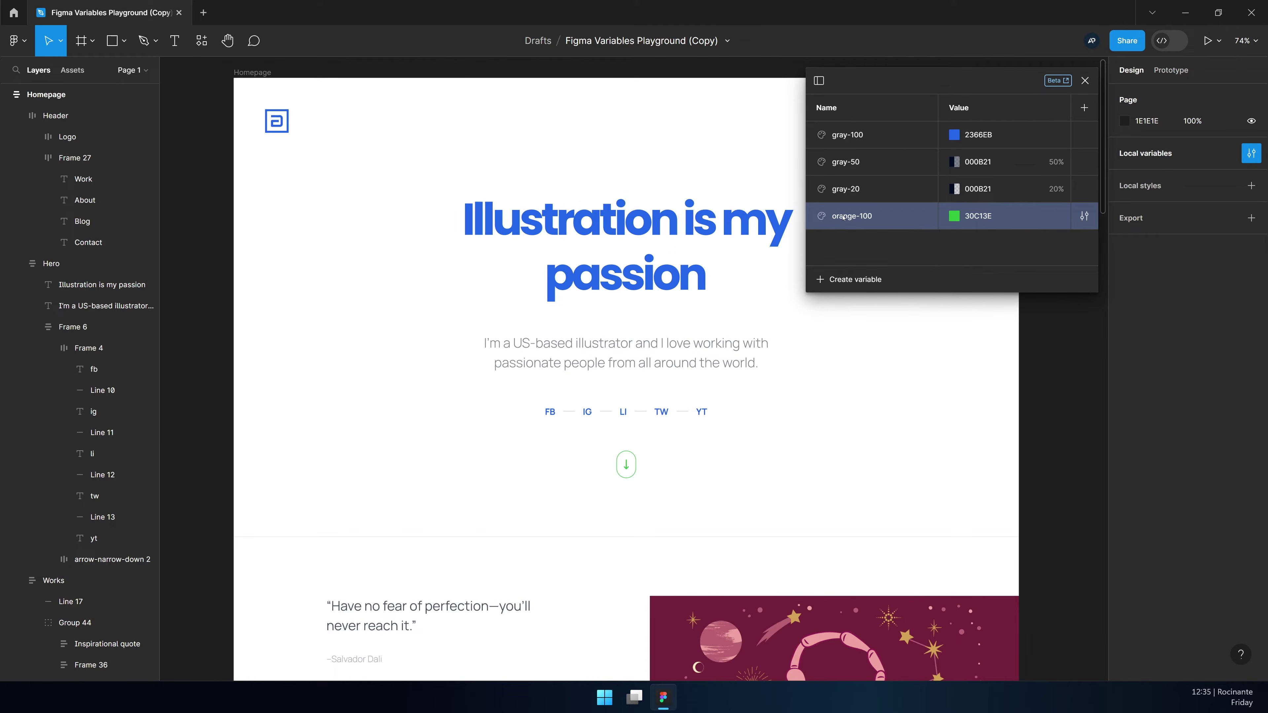
Rename the orange-100 variable to green-100 and select the hero's down-arrow button to check its applied variable
double_click(843, 217)
double_click(843, 217)
text(green)
key(Return)
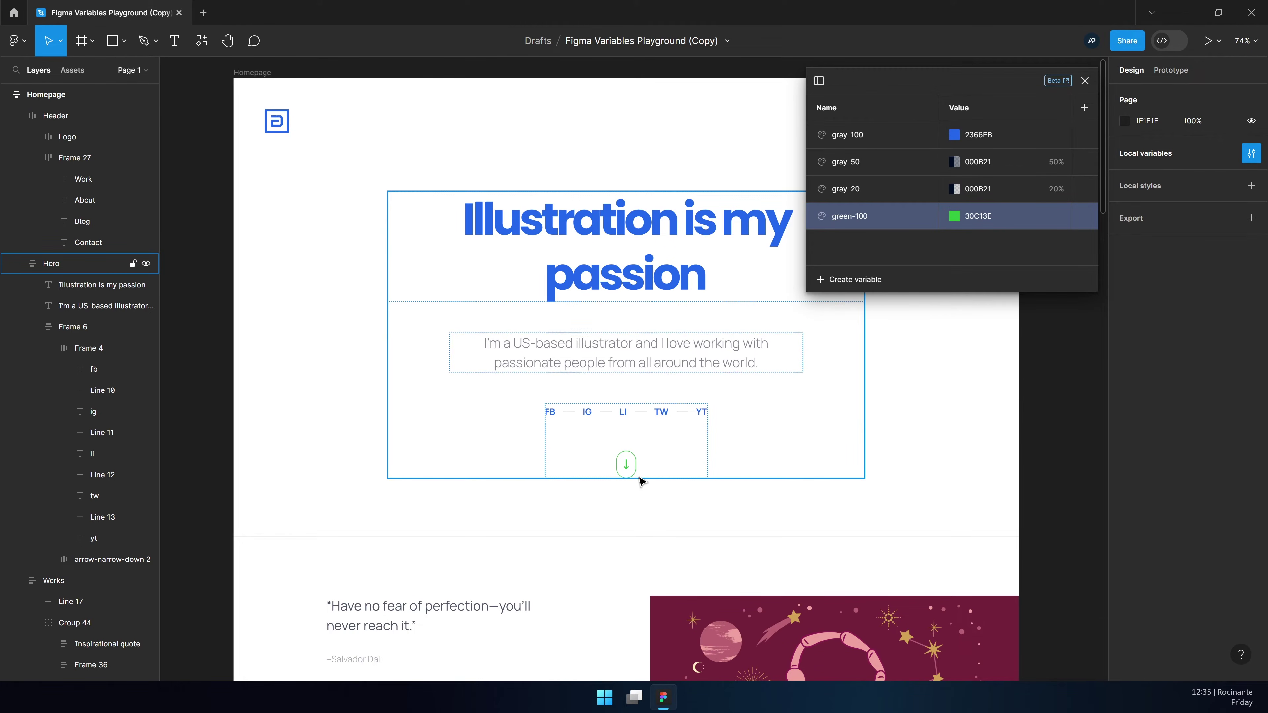
click(627, 464)
click(628, 467)
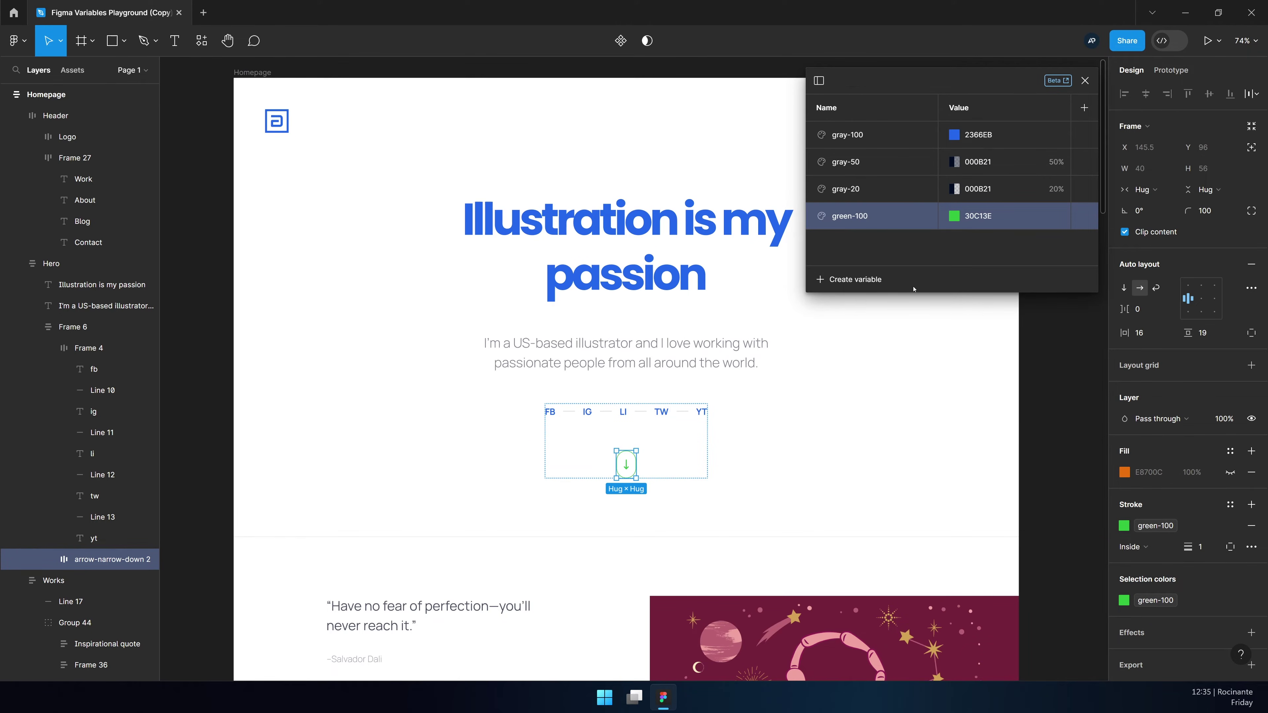
Undo the green-100 rename and the color changes to both edited variables, and close the local variables list
click(1047, 341)
key(ctrl+z)
key(shift+Return)
click(1029, 344)
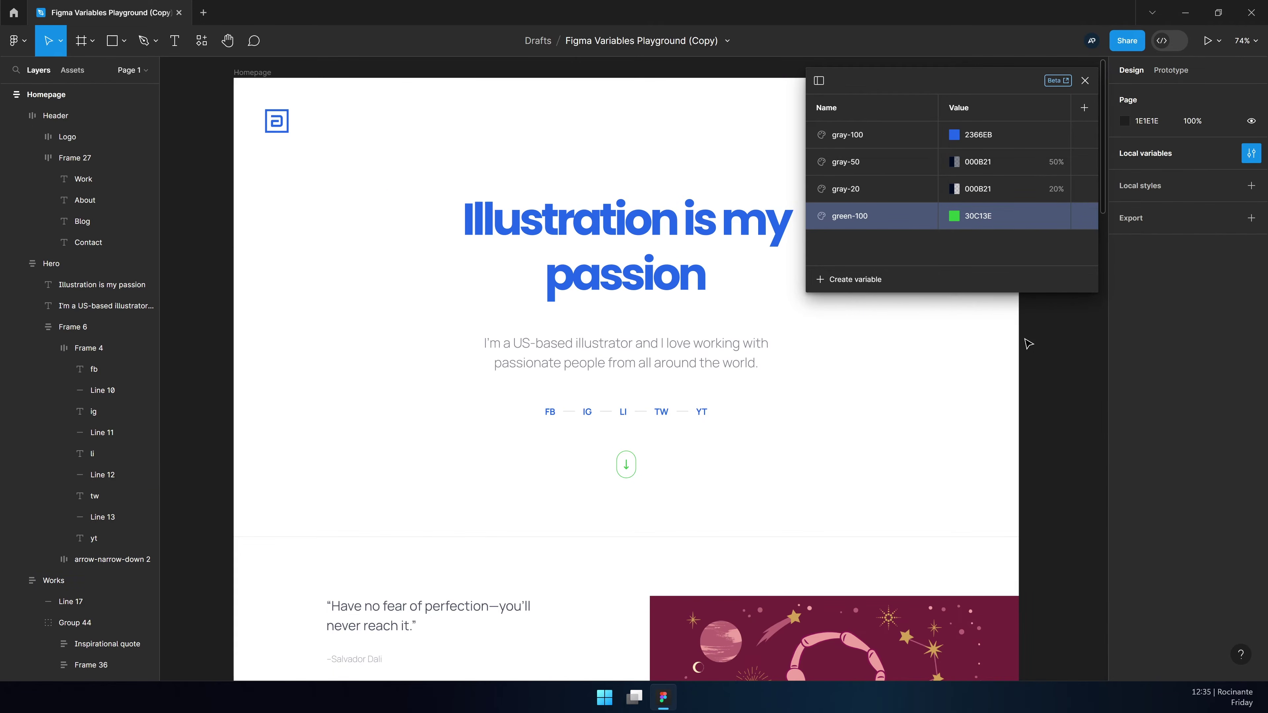
key(ctrl+z)
key(ctrl+z)
key(ctrl+z)
key(ctrl+z)
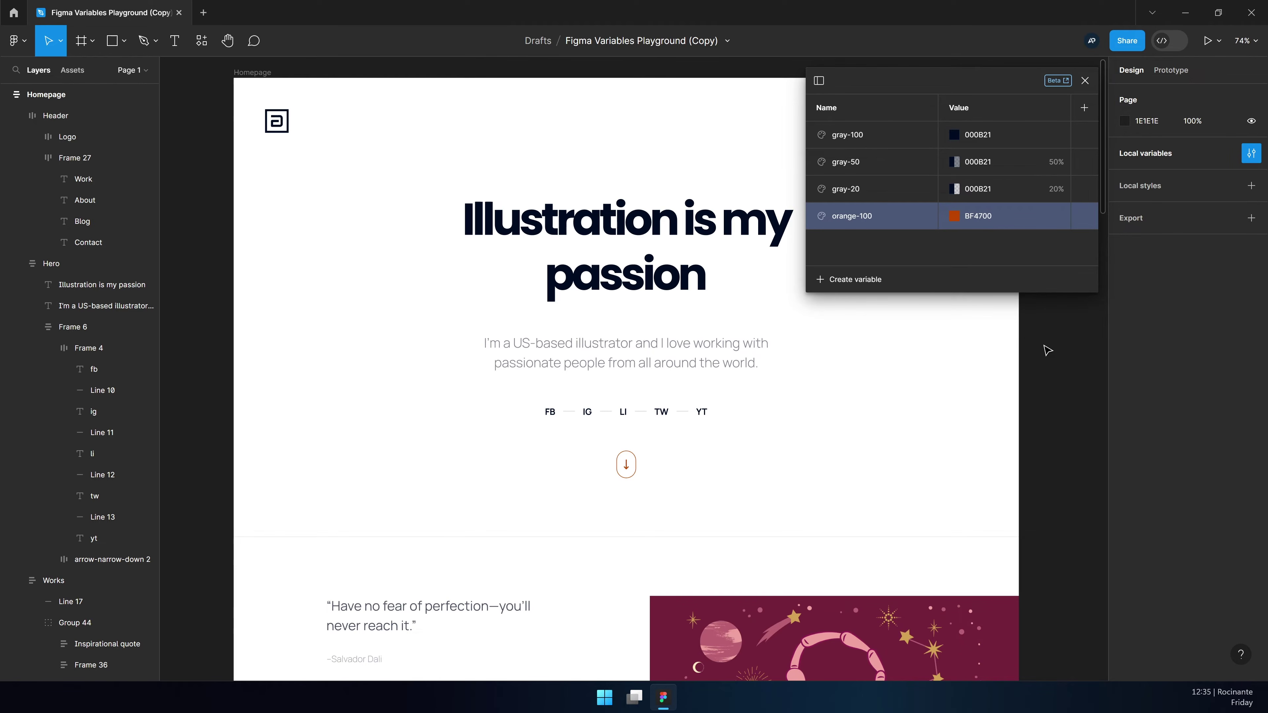
mouse_move(962, 208)
click(1085, 81)
Examine where the tagline text appears on the homepage, in the hero heading and in the small line above the footer heading
click(923, 165)
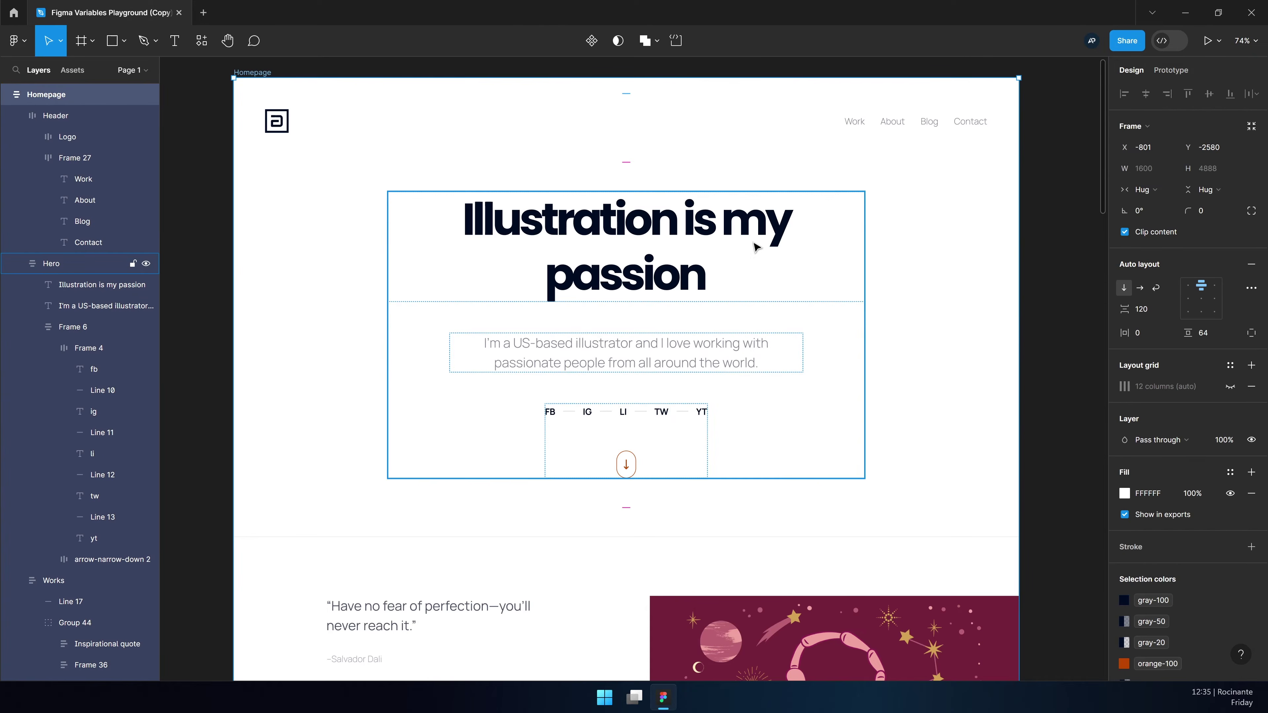
key(Escape)
click(638, 221)
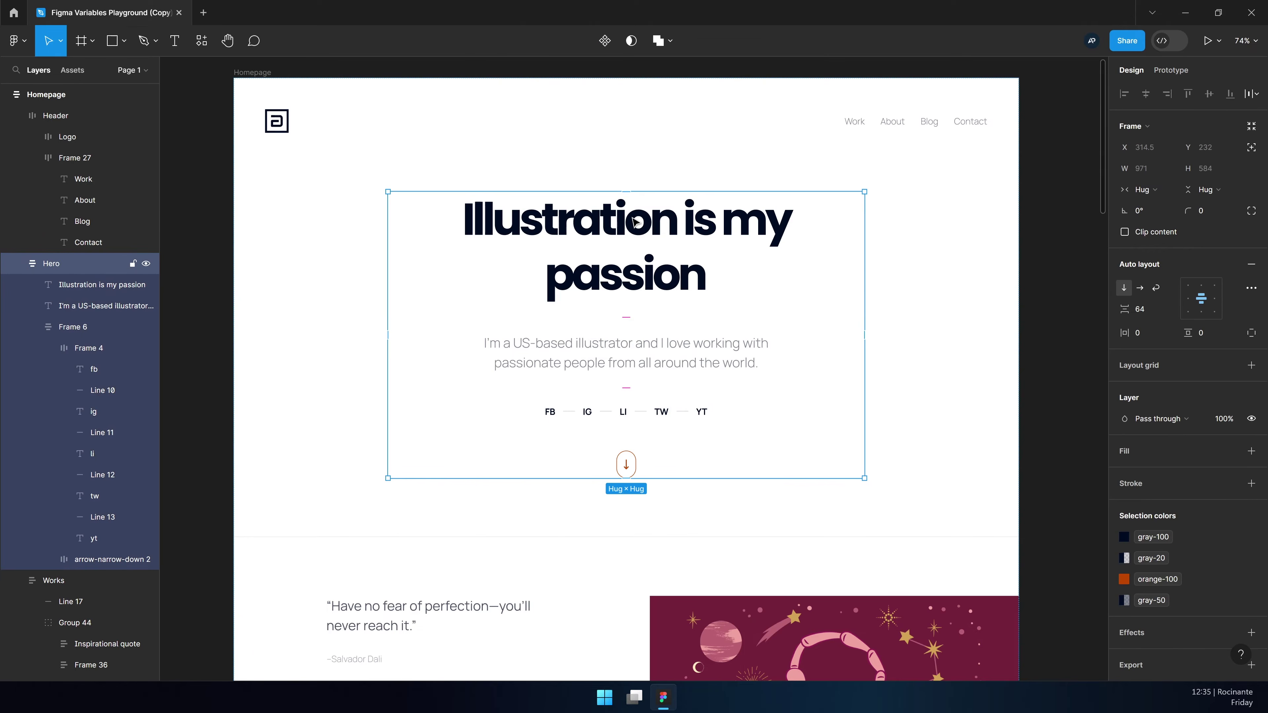
click(628, 244)
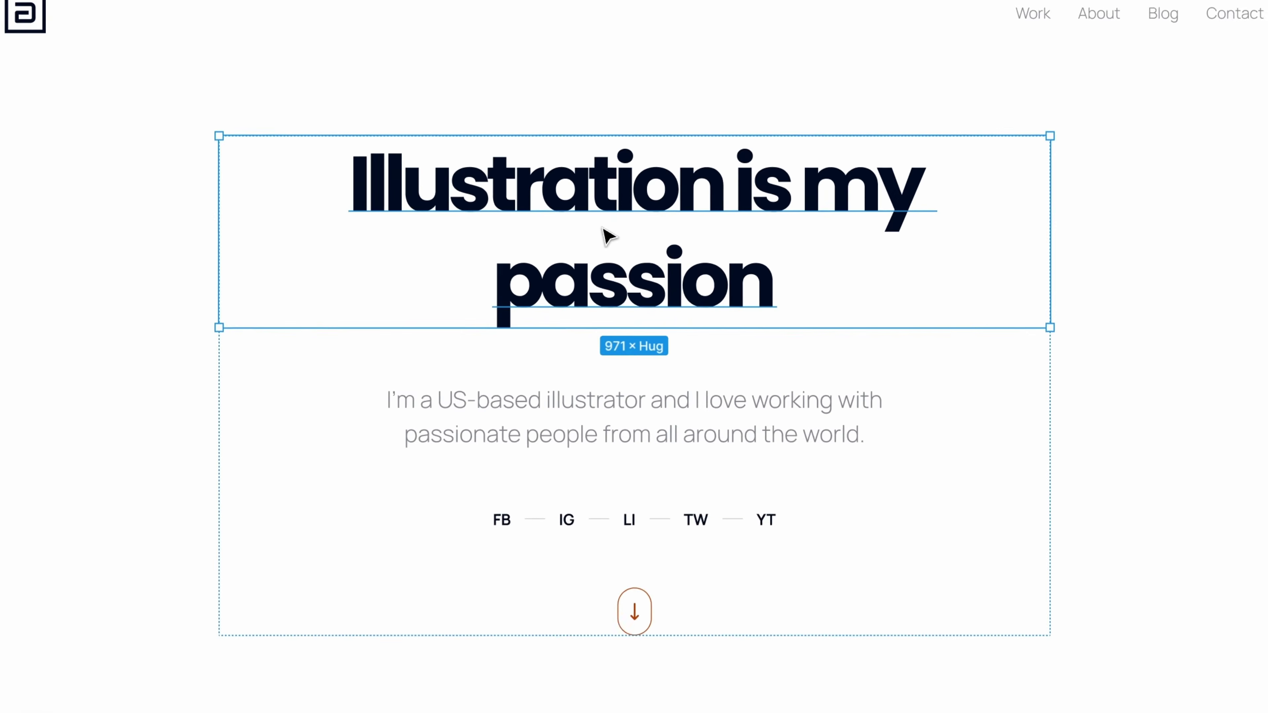
scroll(621, 255, down, 5)
scroll(622, 249, down, 15)
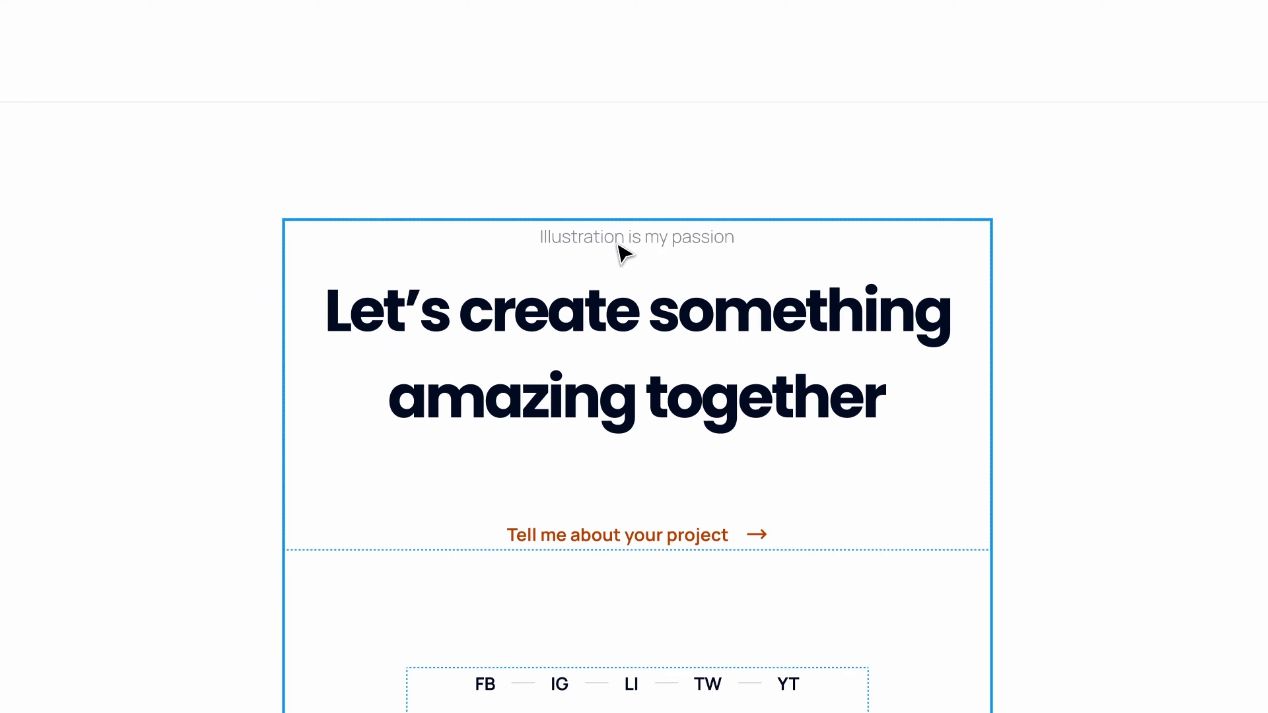
click(694, 242)
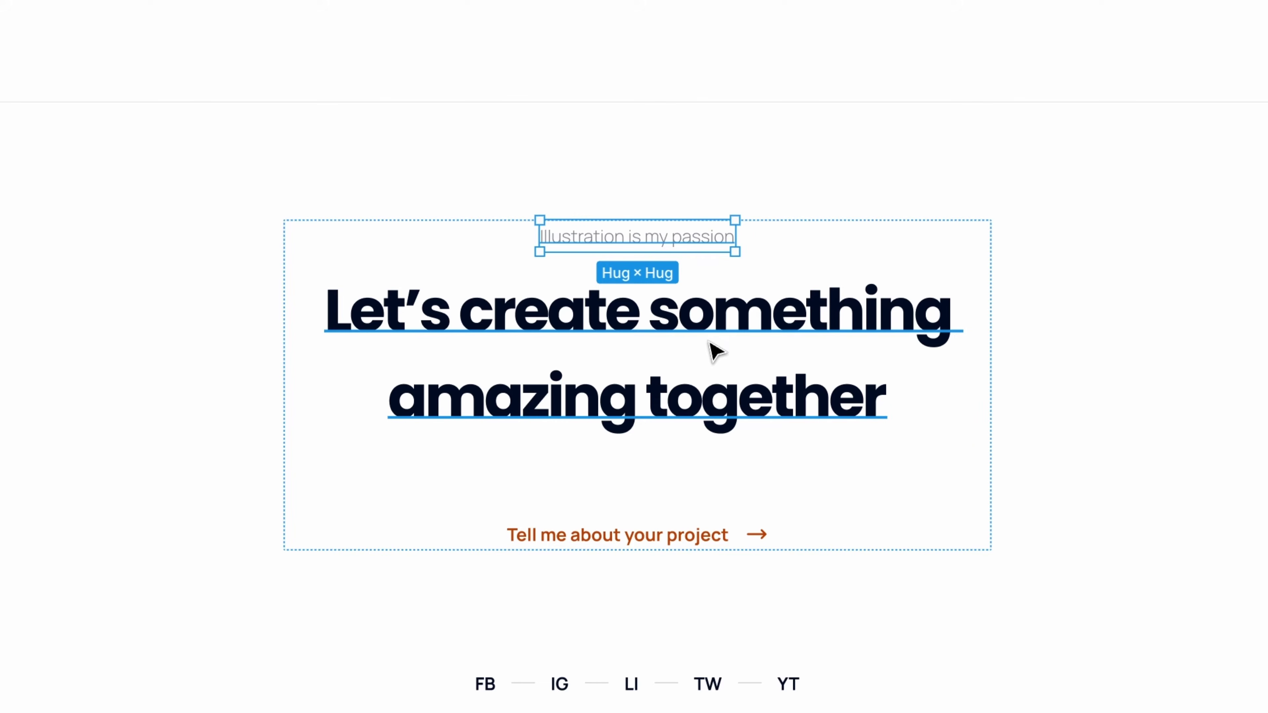
key(Escape)
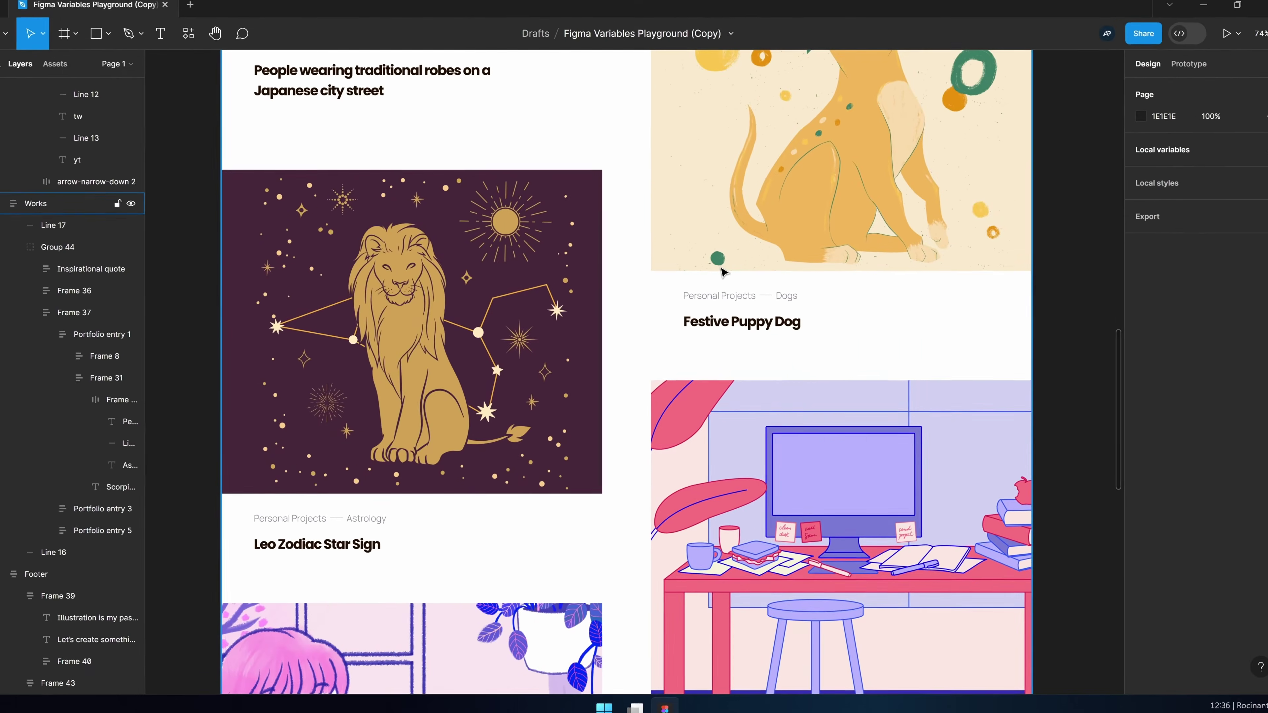
scroll(719, 274, up, 15)
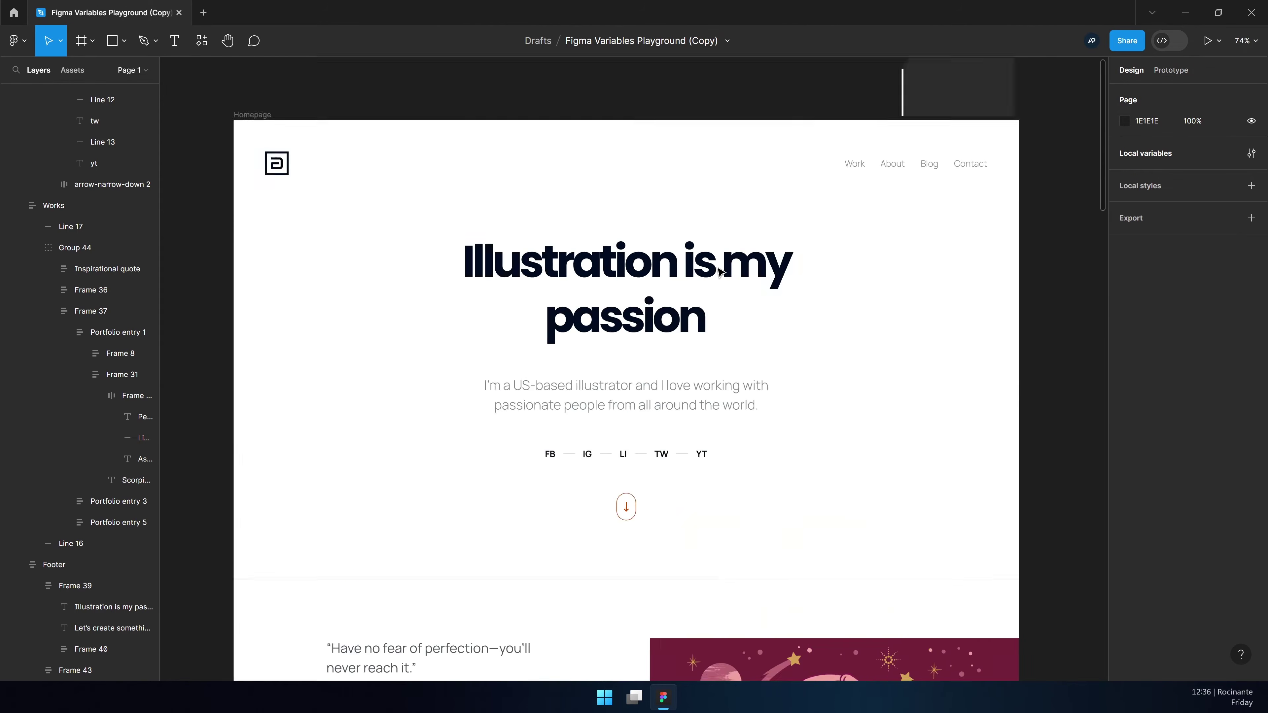
scroll(721, 272, down, 1)
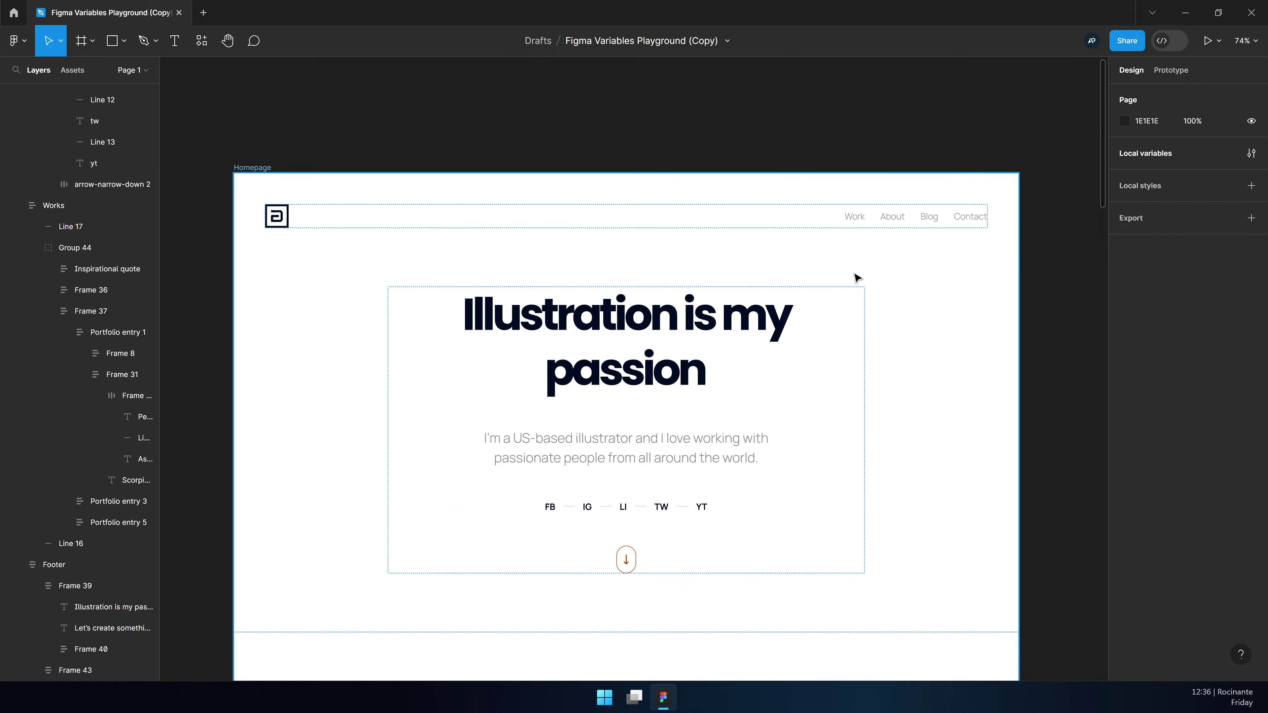
Create a local string variable named tagline
click(1164, 153)
click(854, 280)
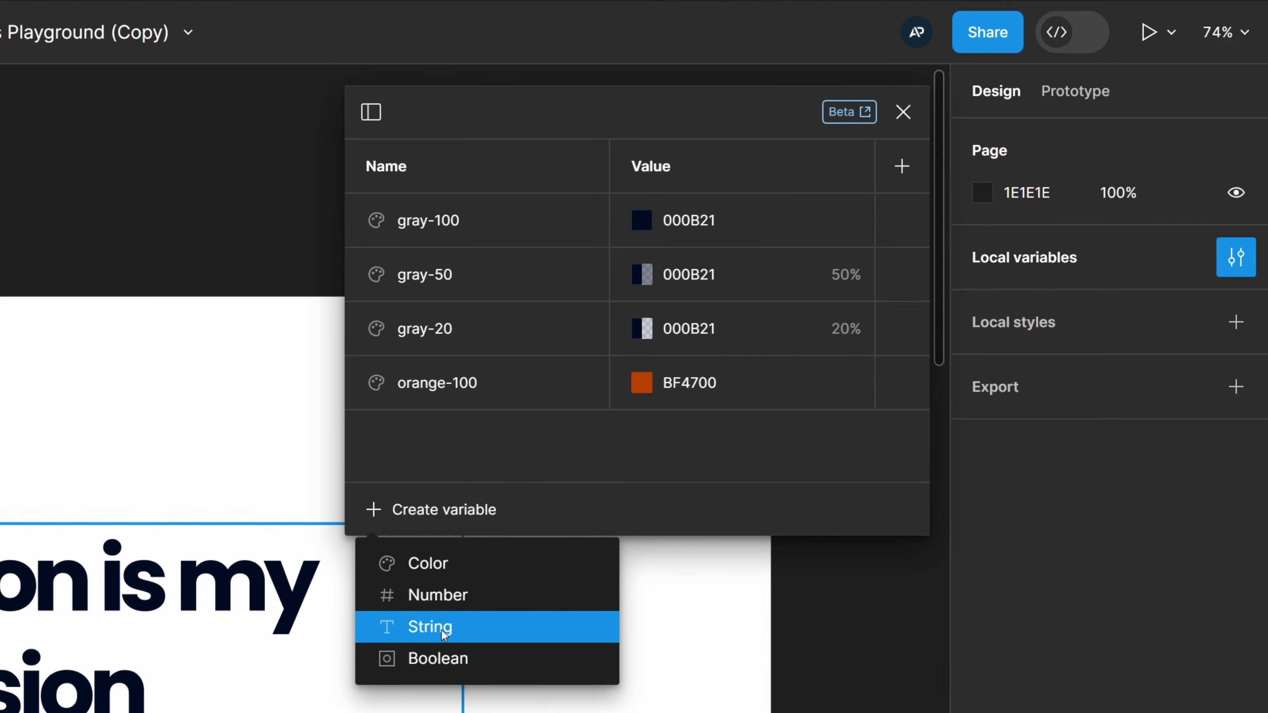
click(444, 630)
text(tagline)
key(Return)
Set the tagline variable's value to the hero heading's text, "Illustration is my passion"
double_click(312, 622)
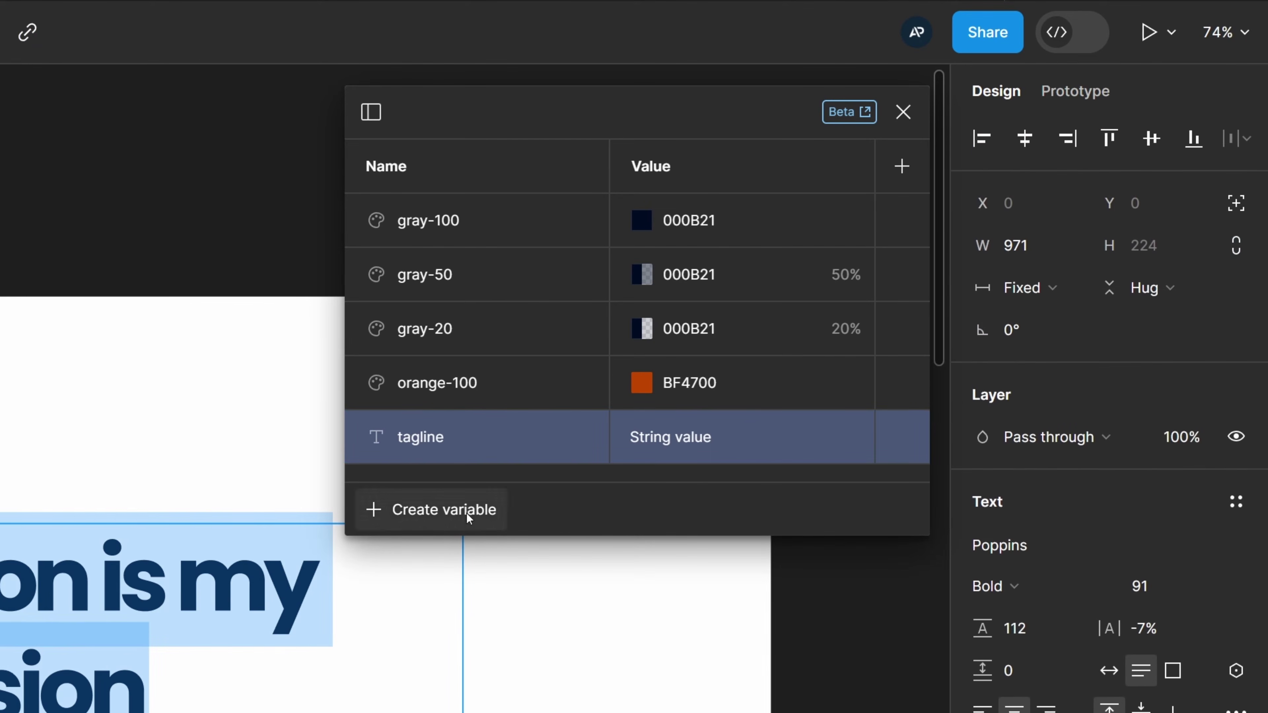
click(731, 442)
text(Illustration is my passion)
key(Return)
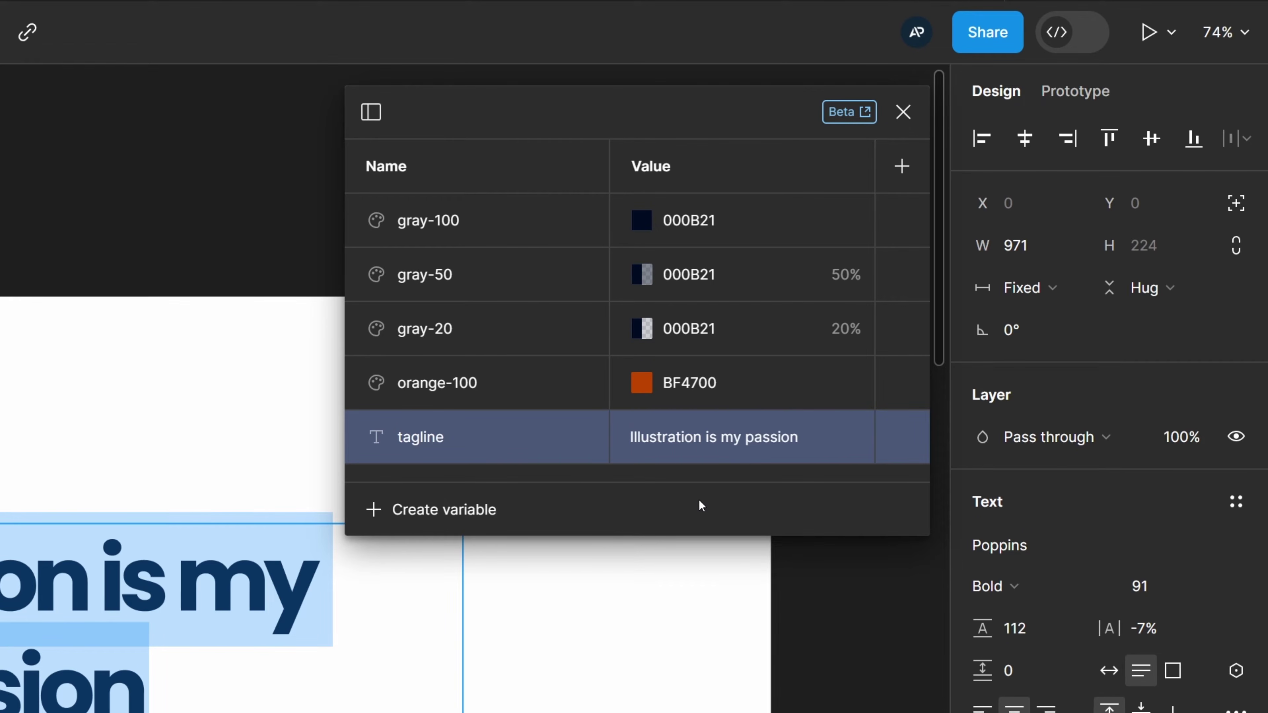
key(Escape)
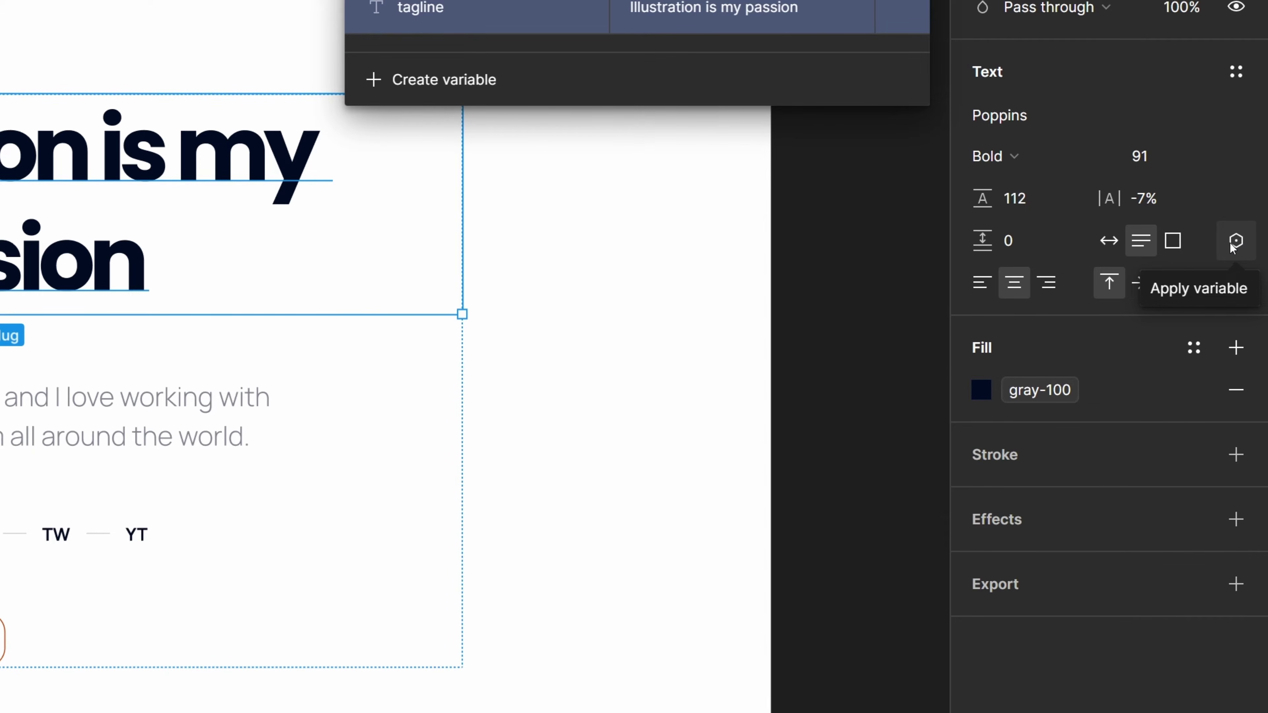
Apply the tagline variable to the hero heading and to the small line above the footer heading, and clear the selection
click(1235, 243)
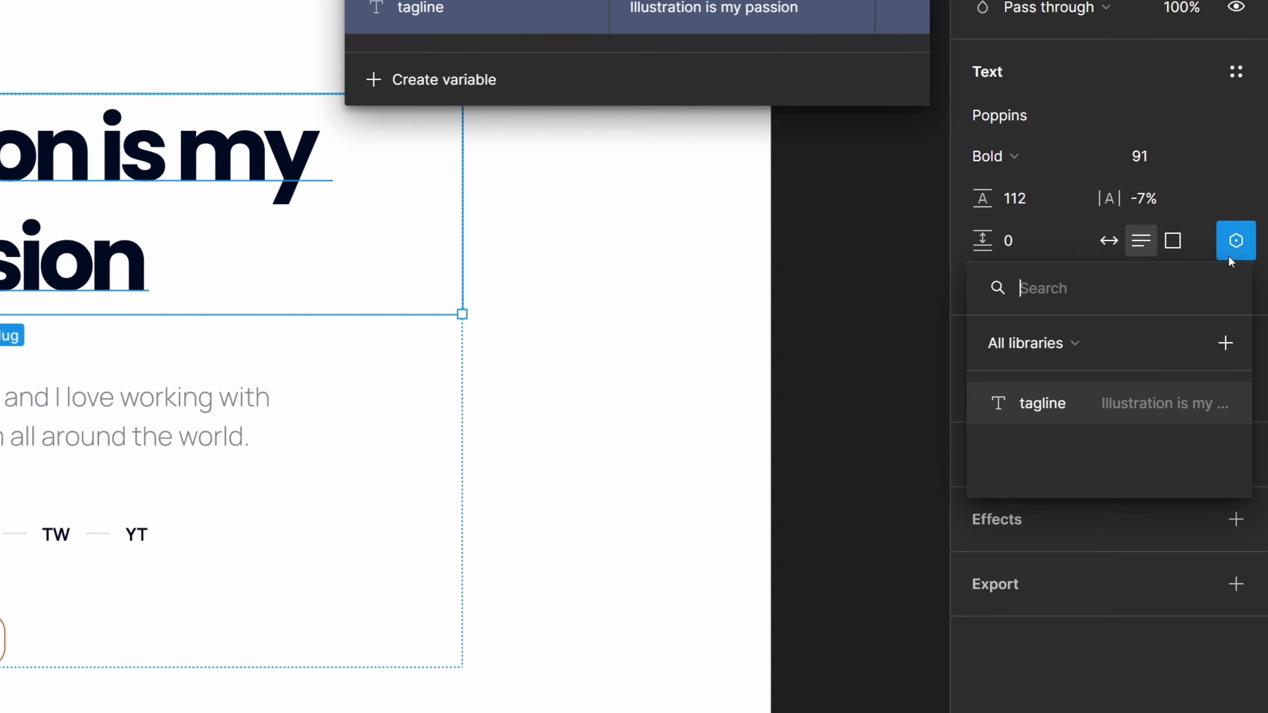
click(1133, 405)
scroll(609, 388, down, 20)
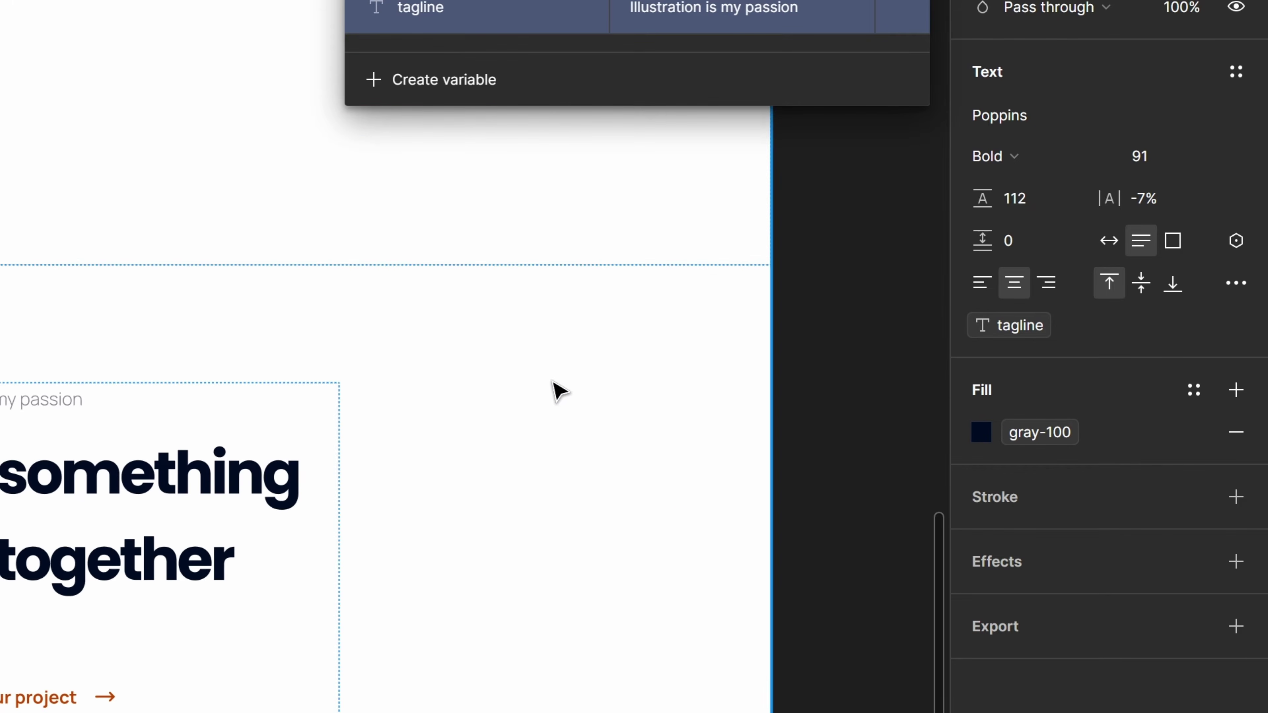
click(7, 402)
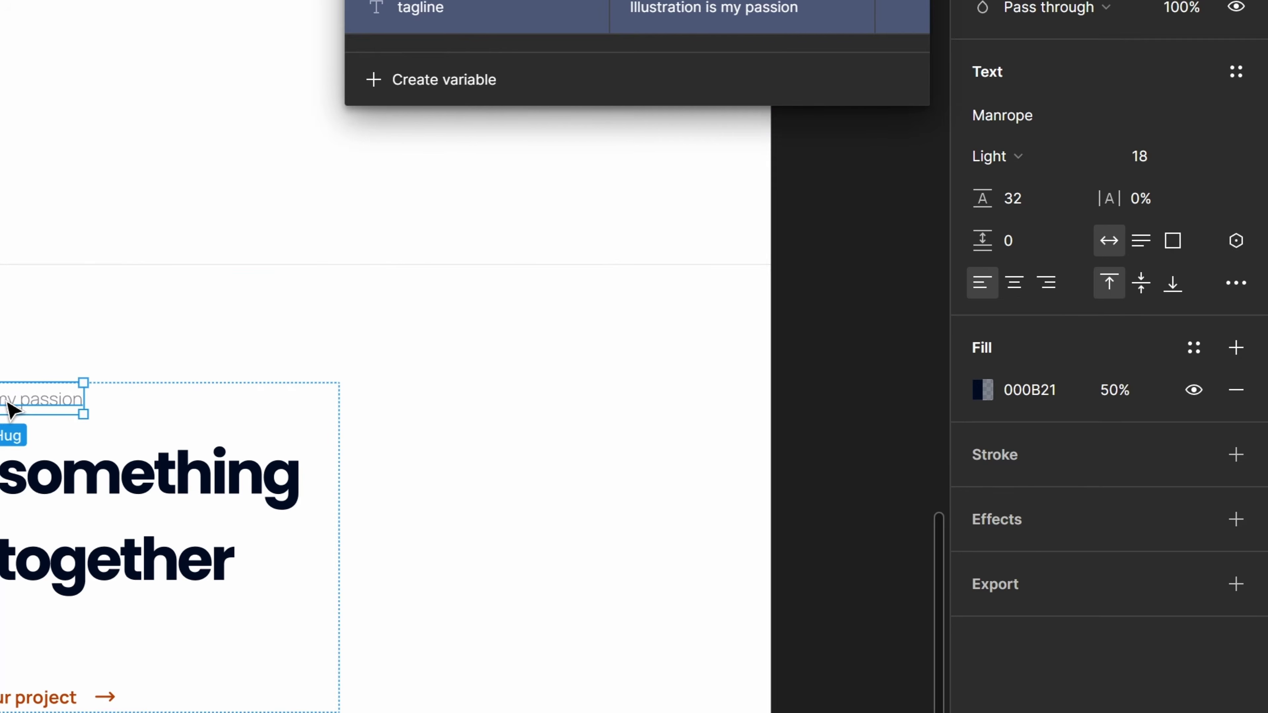
click(1251, 240)
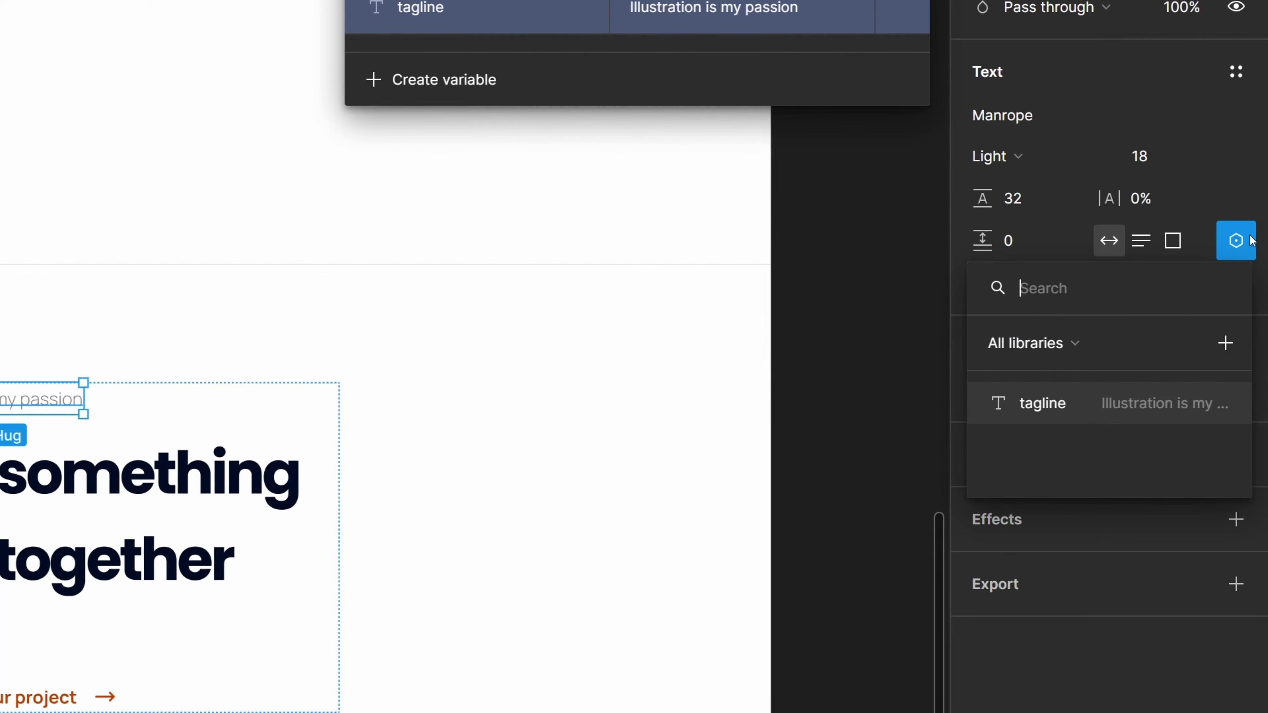
click(1092, 403)
click(864, 218)
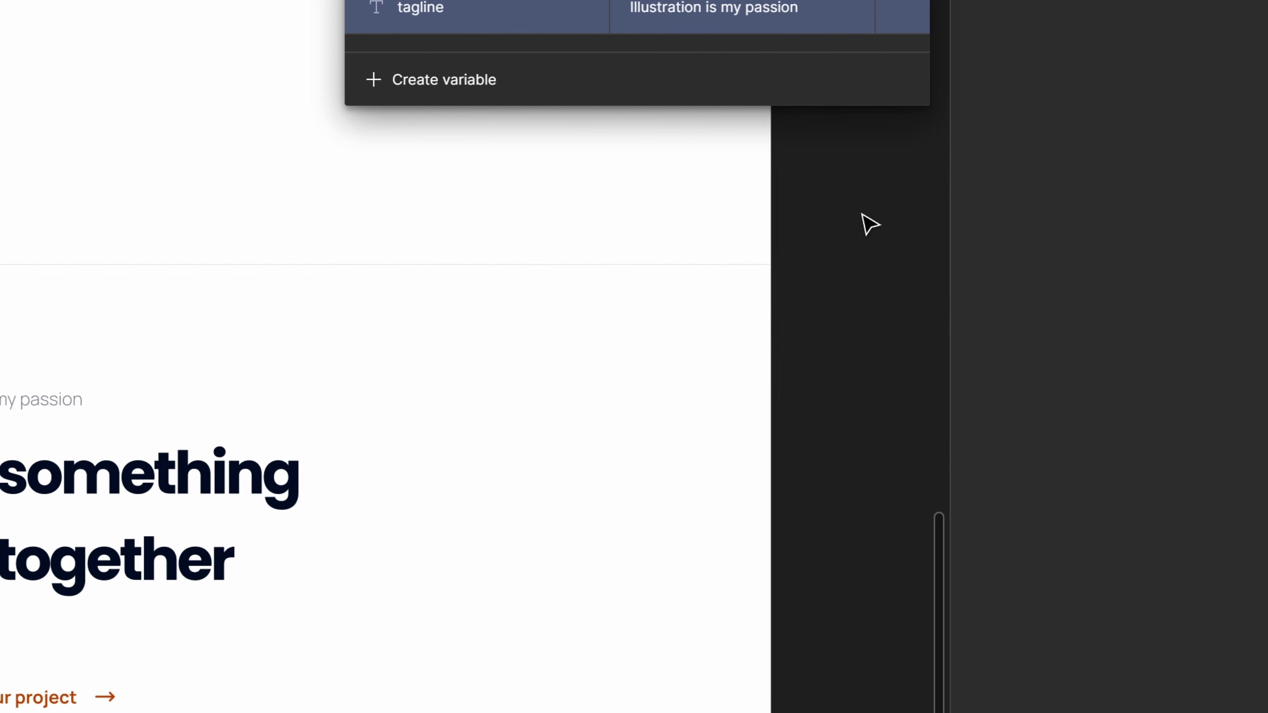
Change the tagline variable's value to "Gaming is my passion" and check the footer line and hero heading
double_click(668, 10)
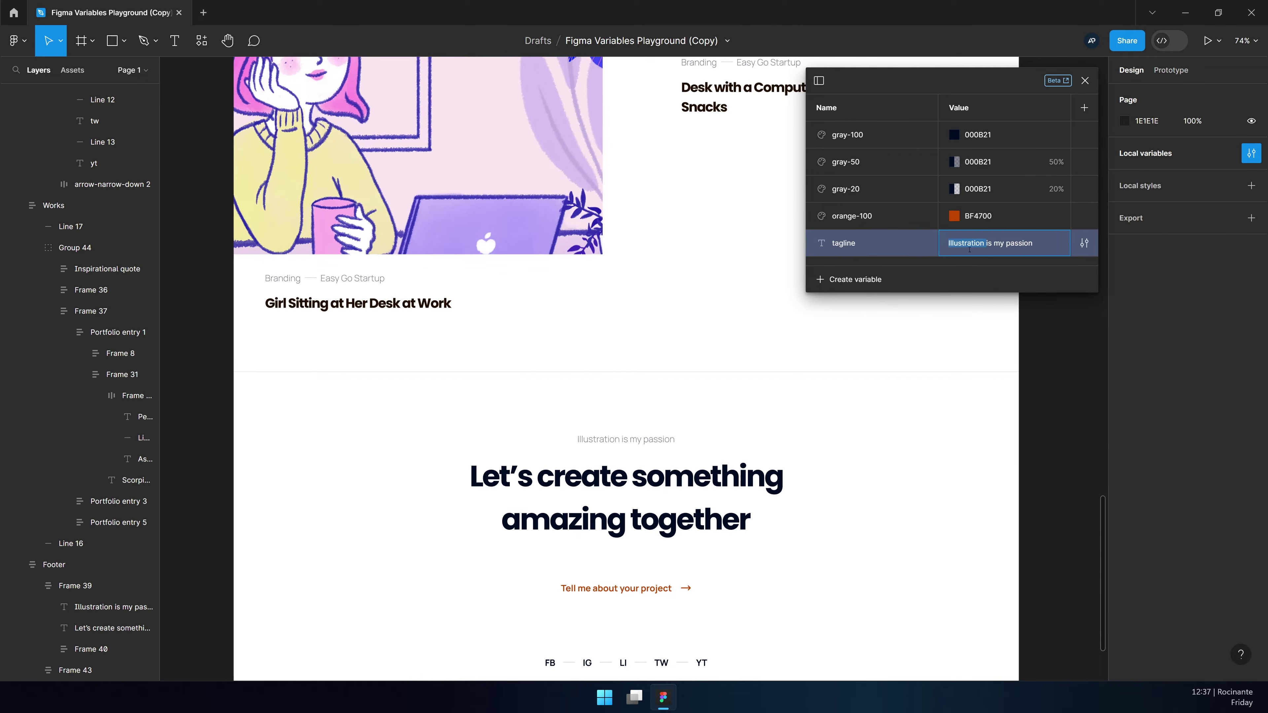
text(Gaming)
key(Return)
scroll(998, 289, down, 2)
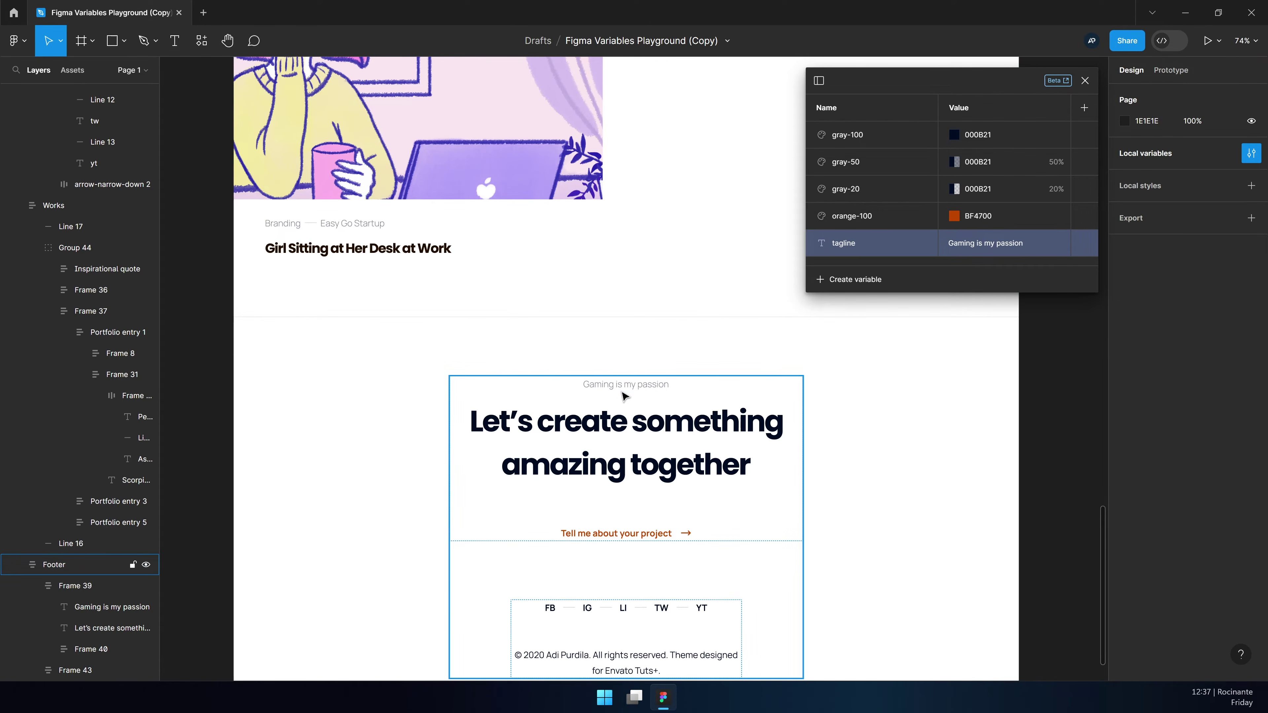
scroll(637, 380, up, 20)
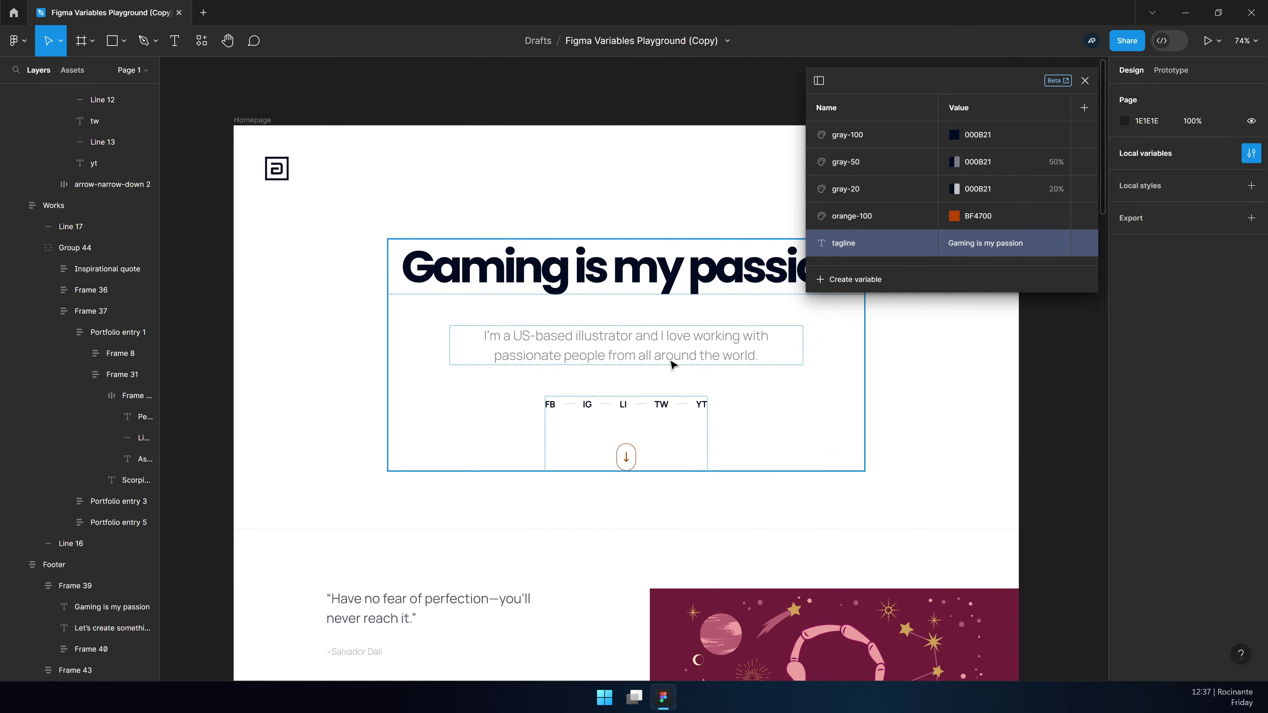
scroll(670, 368, up, 2)
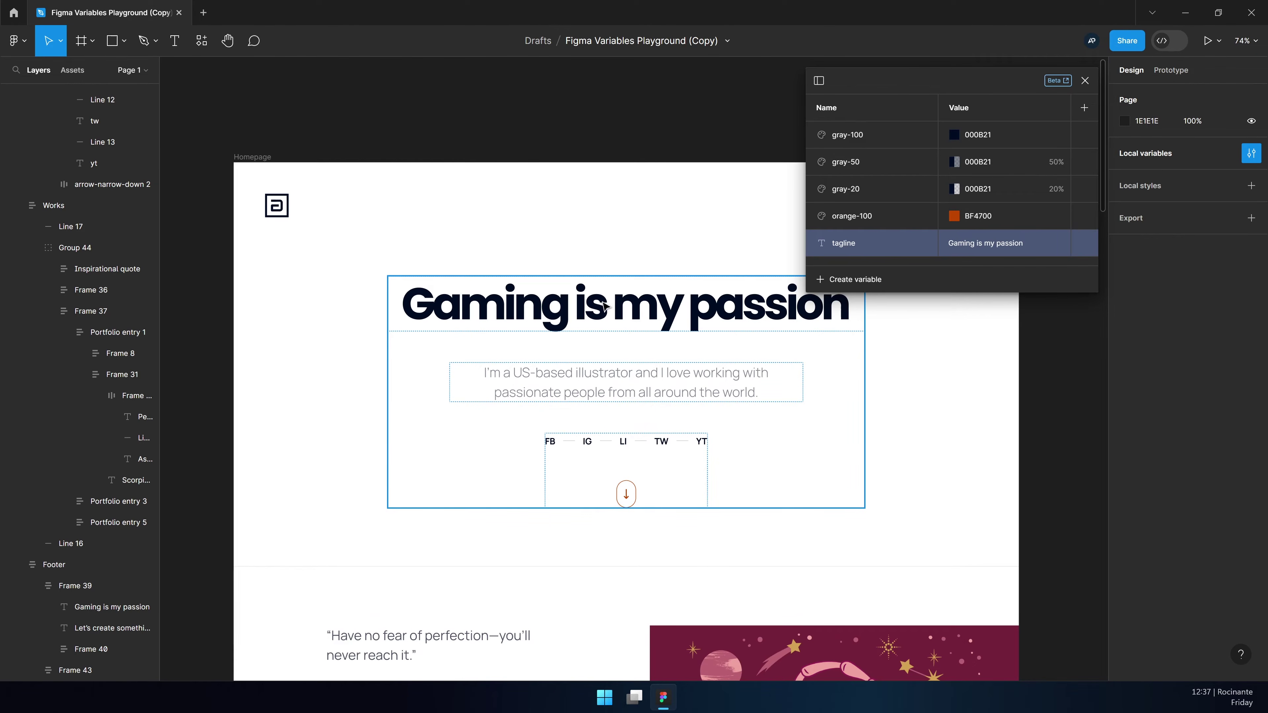
Set the tagline variable's value back to "Illustration is my passion"
double_click(967, 245)
double_click(961, 243)
text(Illustration)
key(Return)
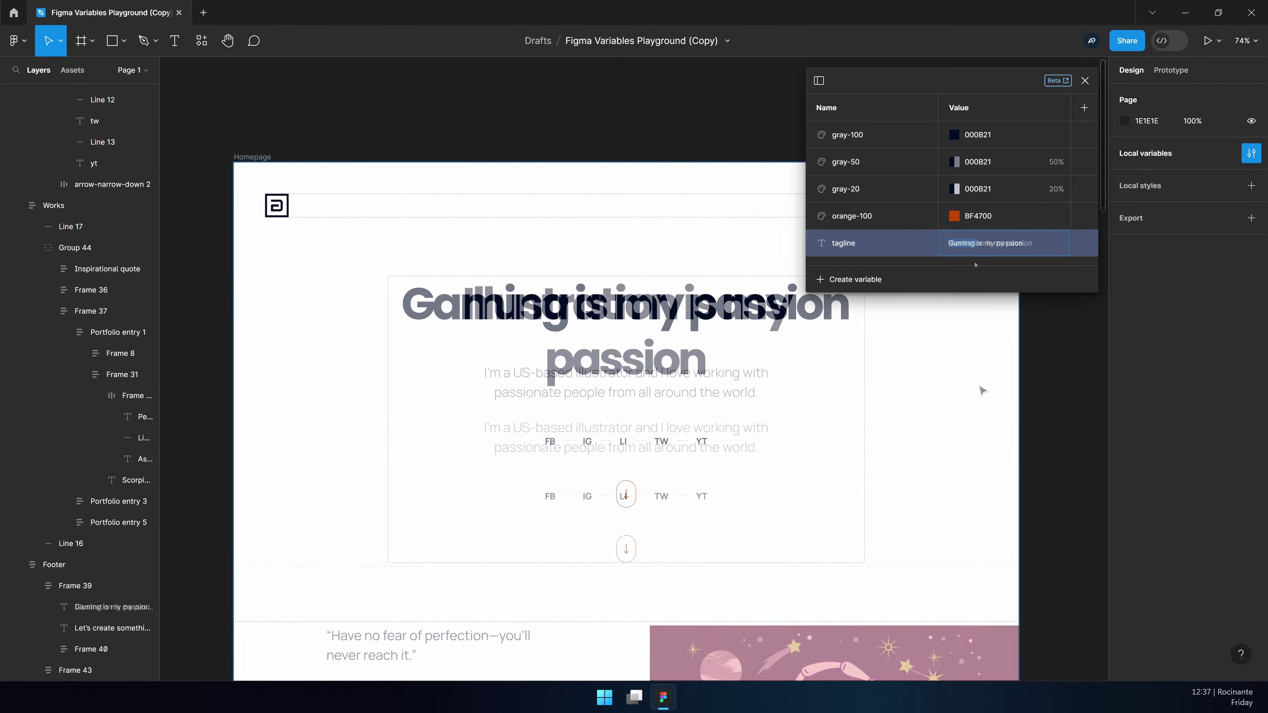
Create five number variables named 0, 1, 2, 3 and 4
click(854, 279)
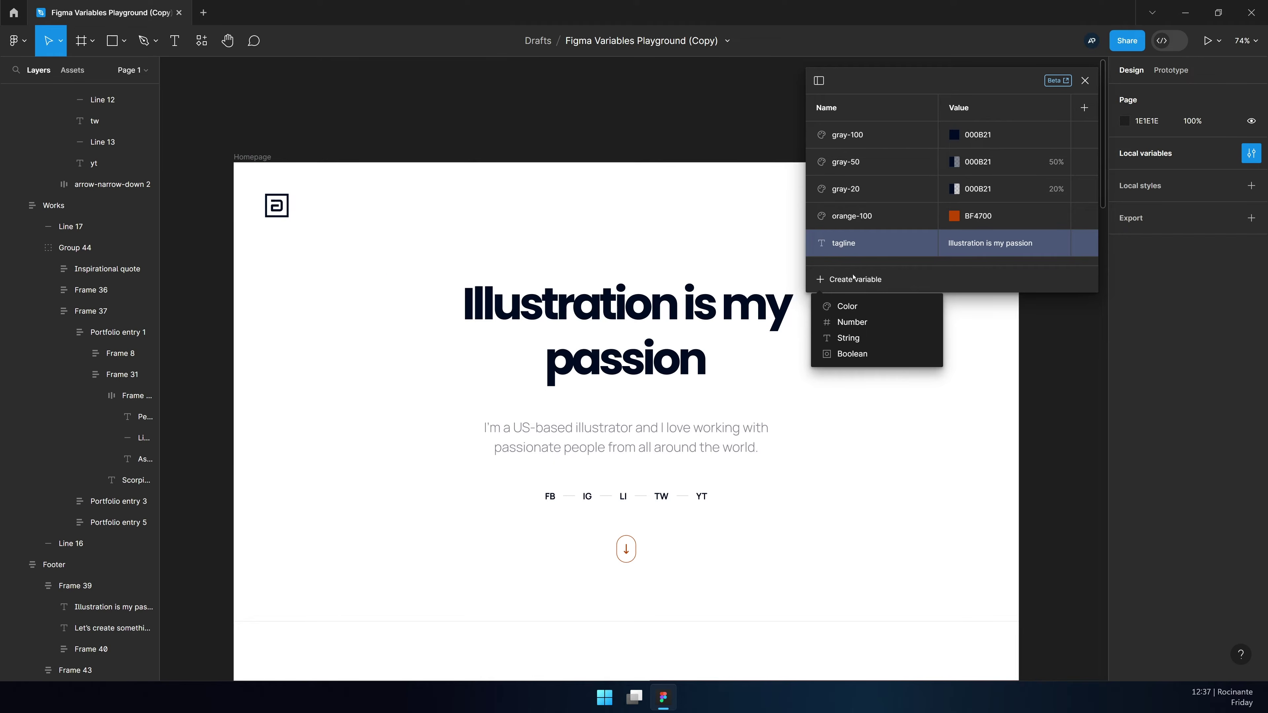
click(866, 322)
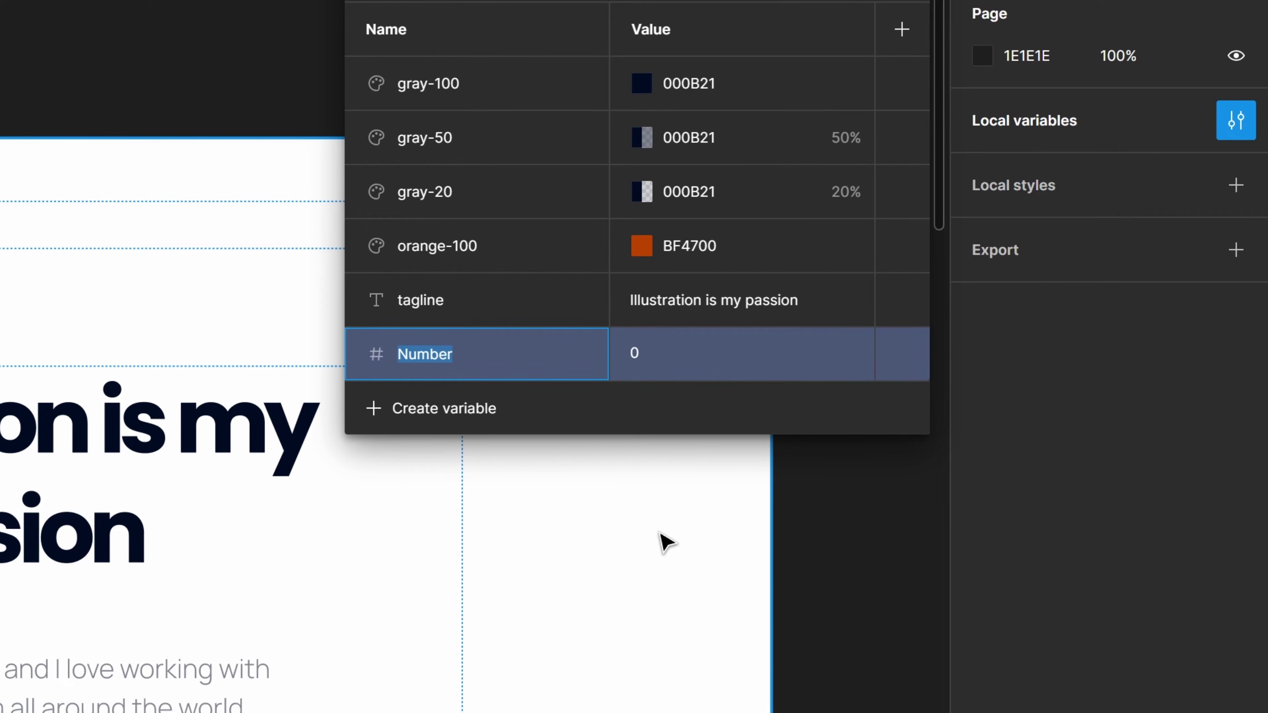
text(0)
key(Return)
key(Return)
text(1)
key(Return)
key(Return)
text(2)
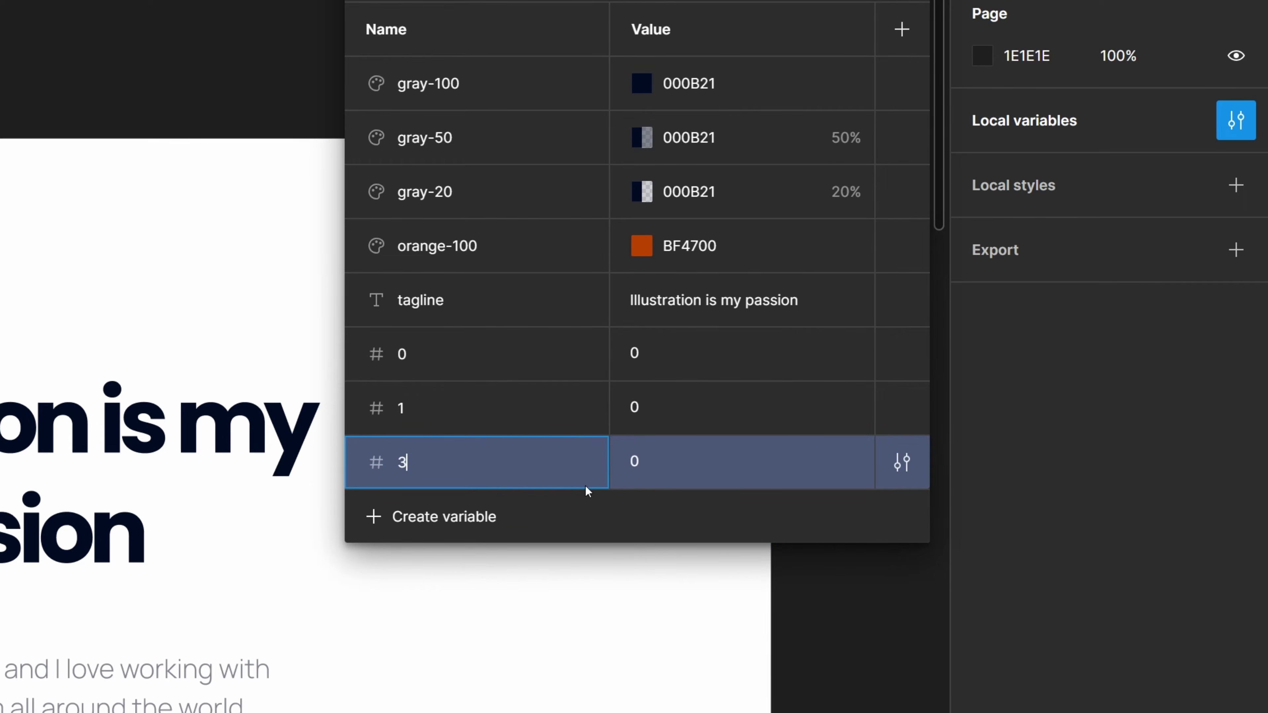
key(Return)
key(BackSpace)
text(3)
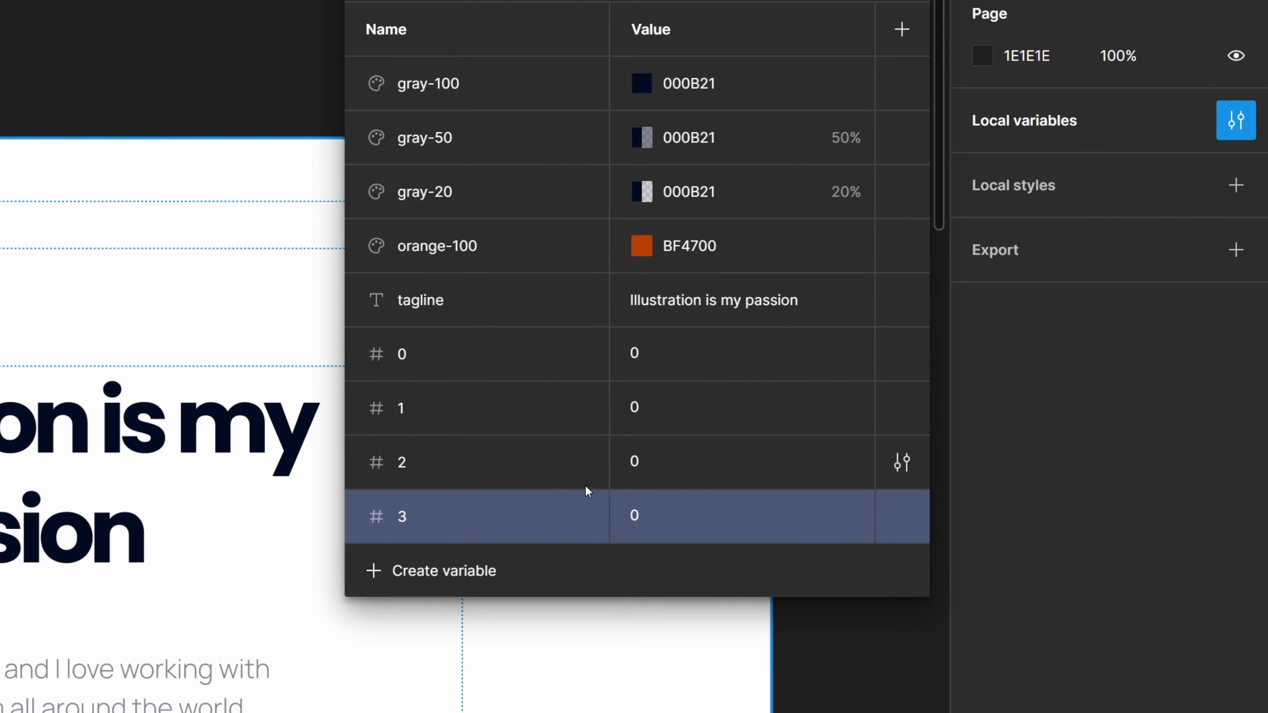
key(Return)
key(Return)
text(4)
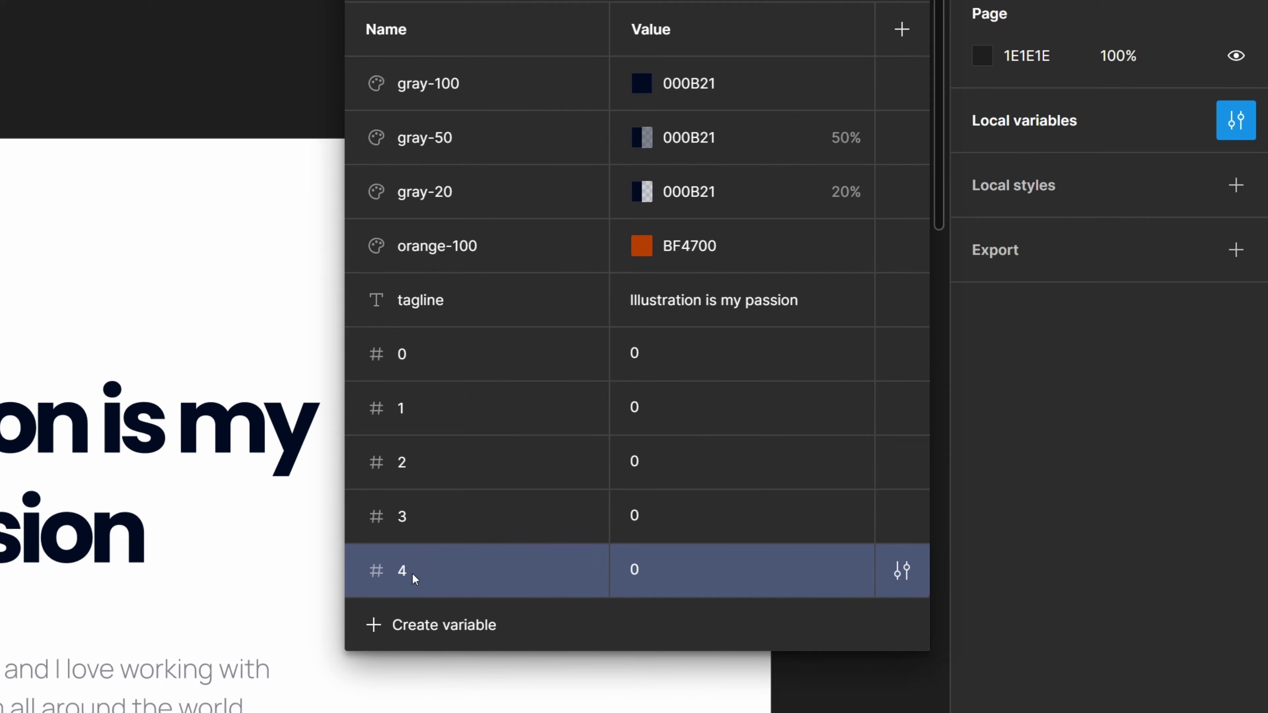
Set the values of number variables 1, 2, 3 and 4 to 8, 16, 24 and 32
click(652, 407)
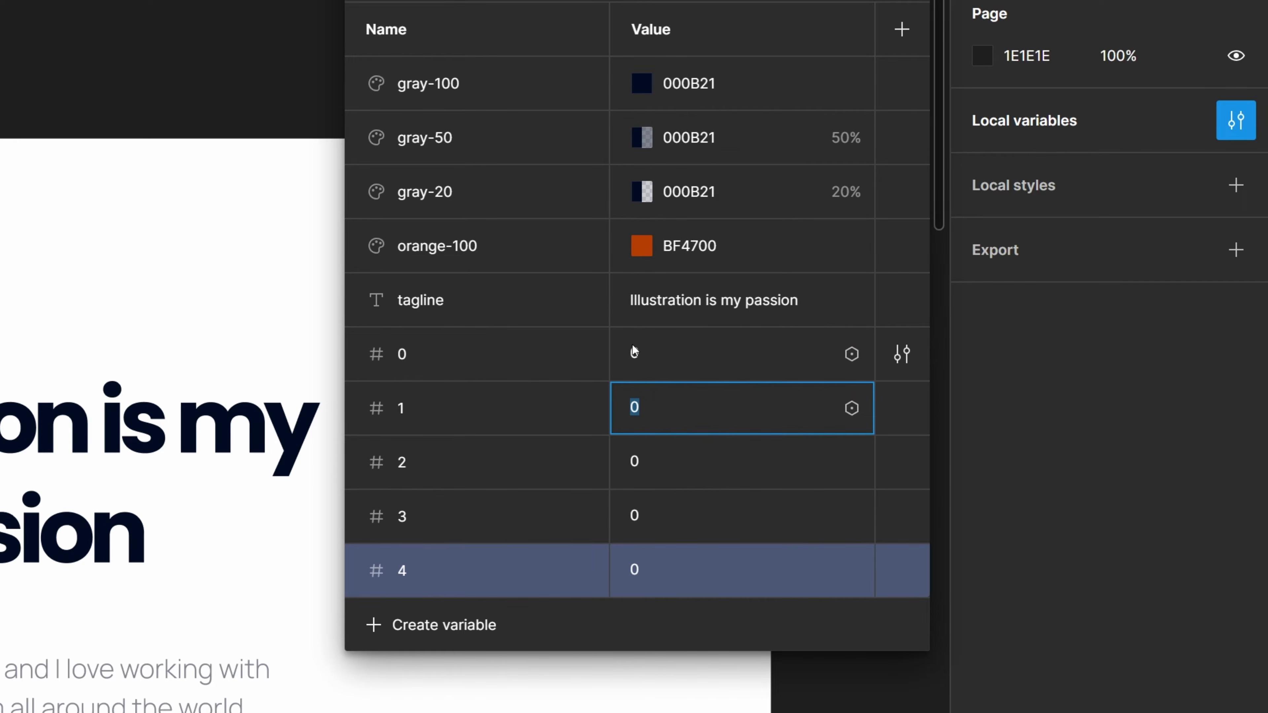
text(8)
key(Return)
click(664, 456)
text(16)
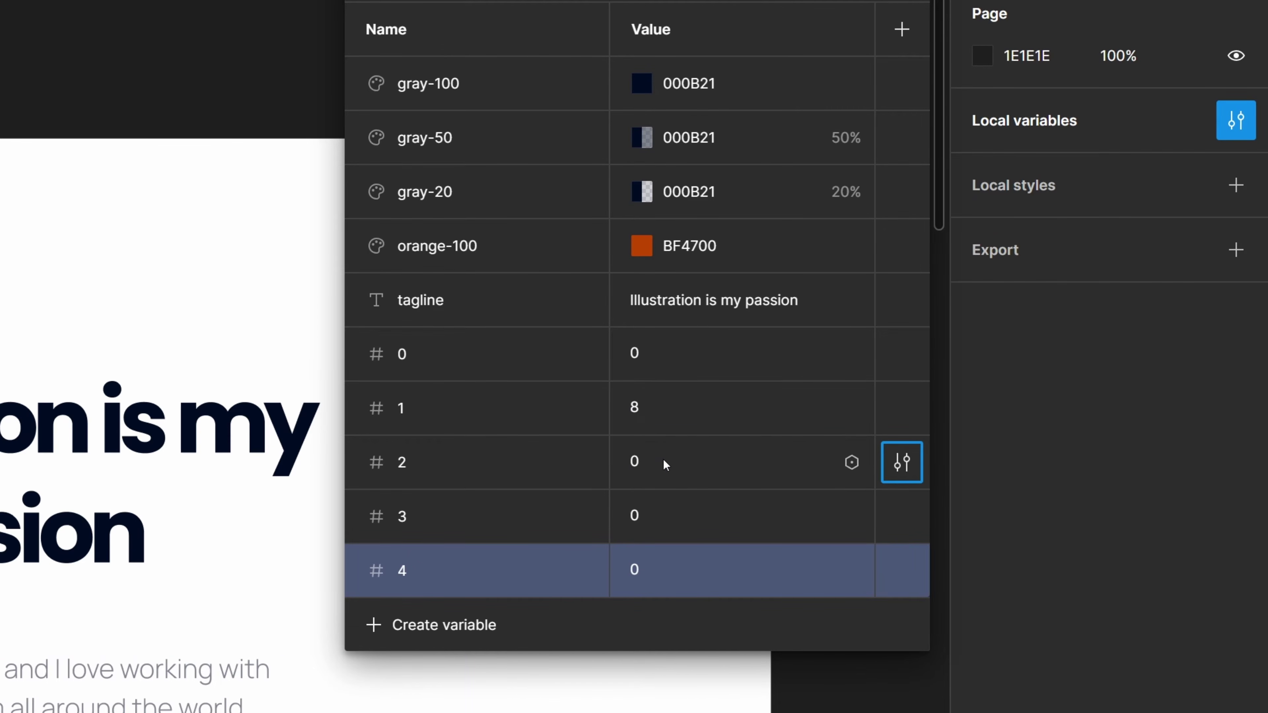
key(Return)
click(651, 521)
text(24)
key(Return)
click(662, 579)
text(32)
key(Return)
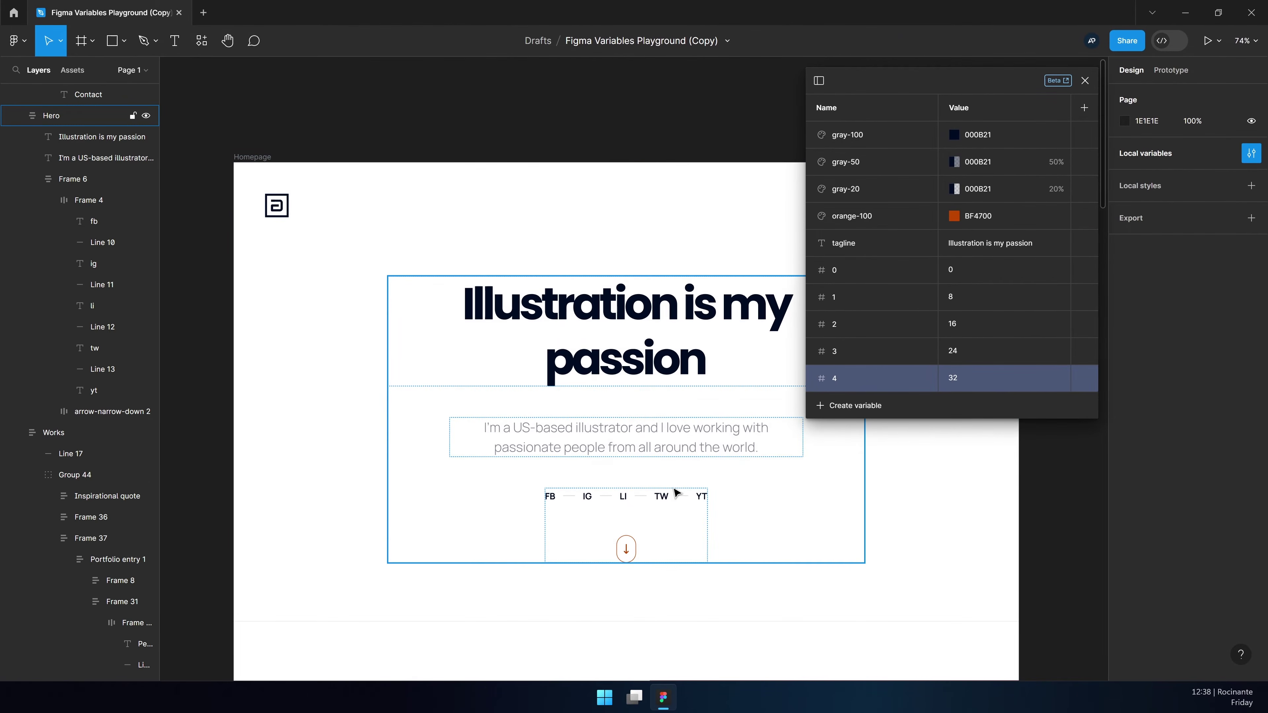
Apply number variable 2 to the horizontal gap of the hero's social links row (FB, IG, LI, TW, YT)
click(640, 498)
click(652, 498)
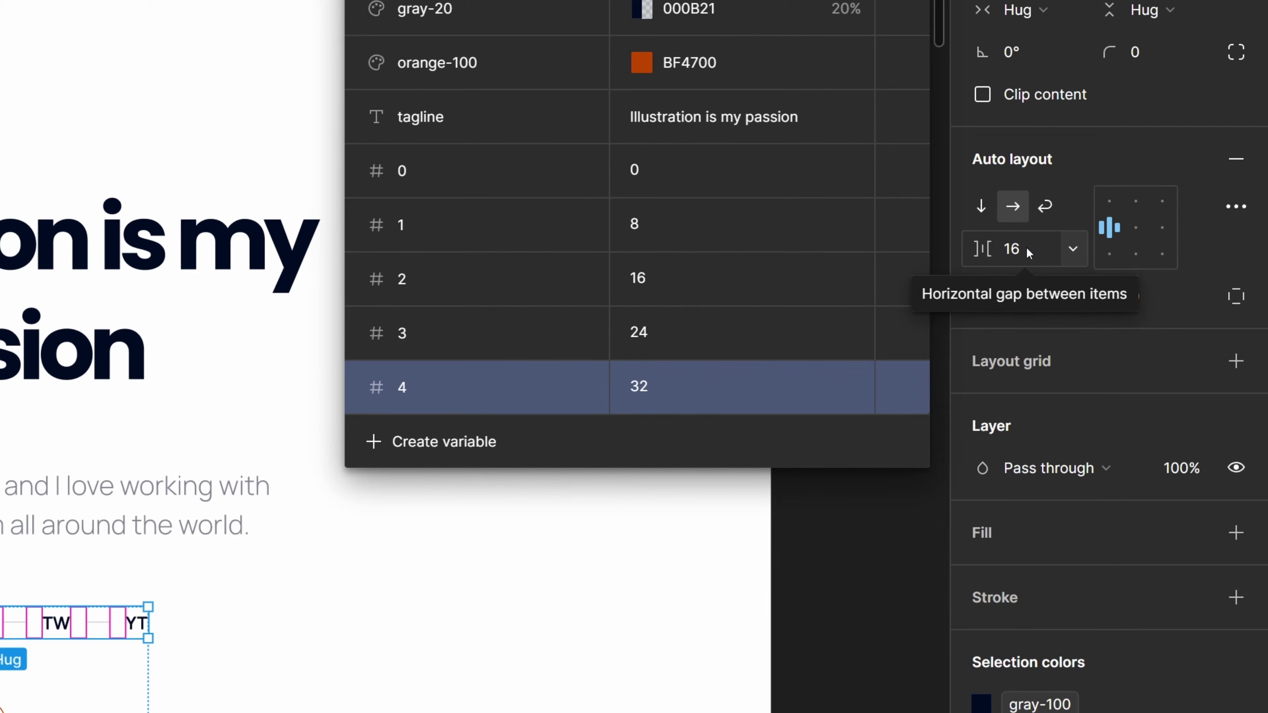
click(1071, 249)
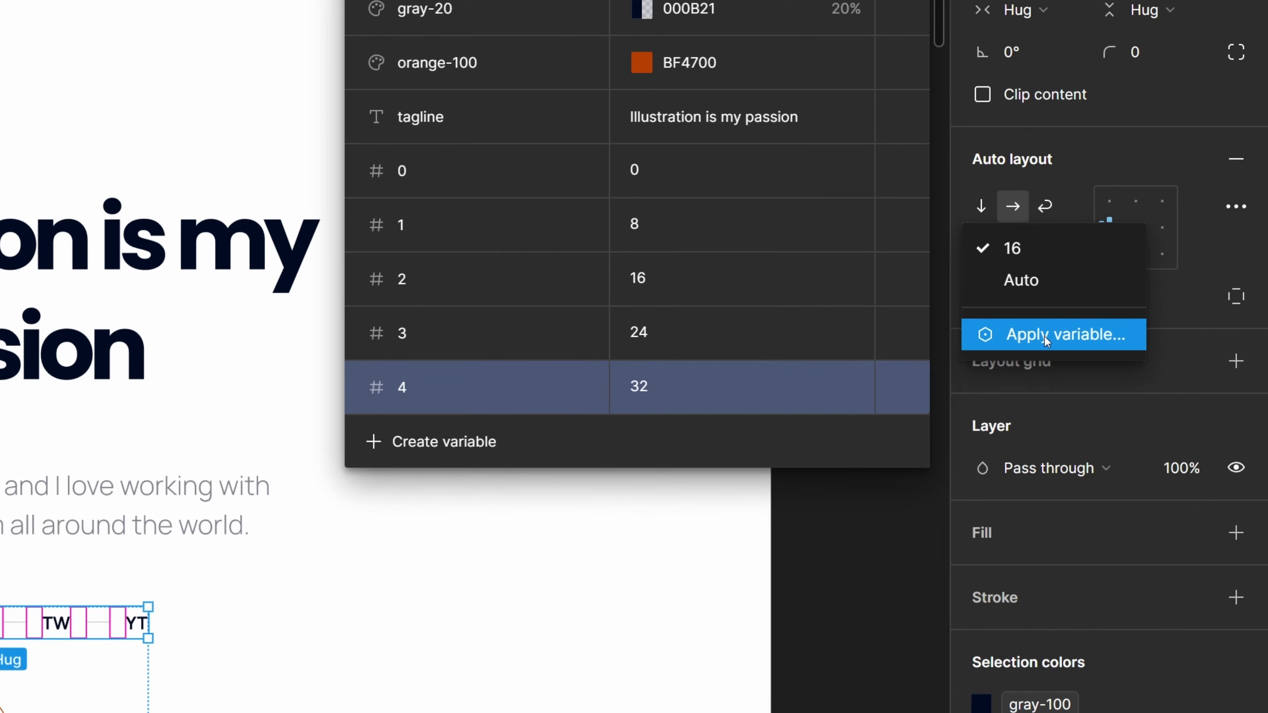
click(1073, 334)
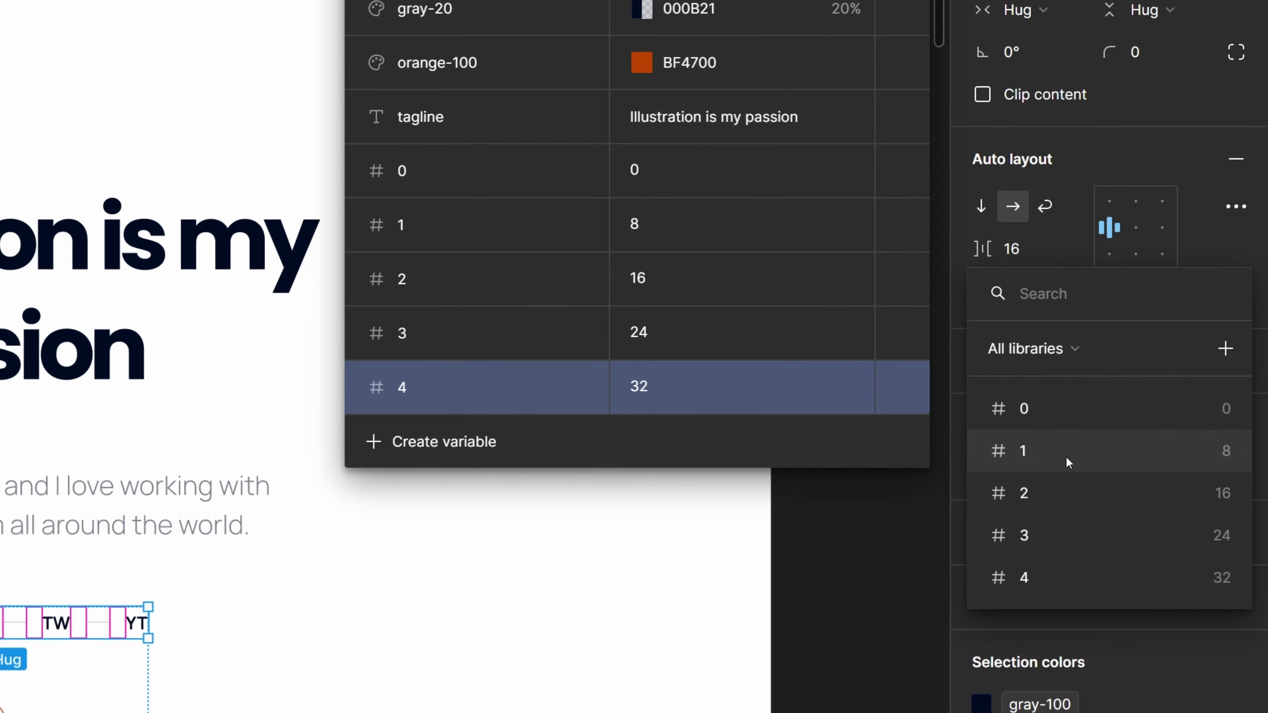
click(1065, 494)
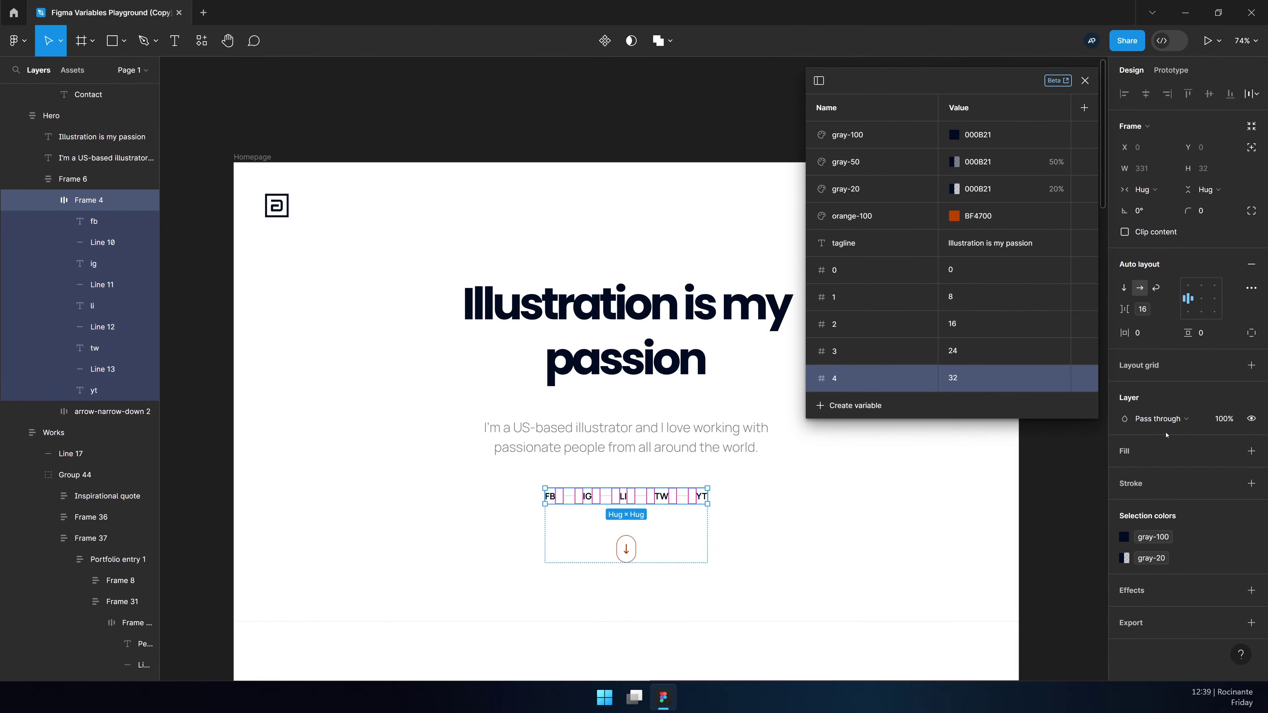
Change number variable 2's value to 48 and to 32 to test the spacing of the social links
double_click(966, 326)
text(48)
key(Return)
click(1051, 522)
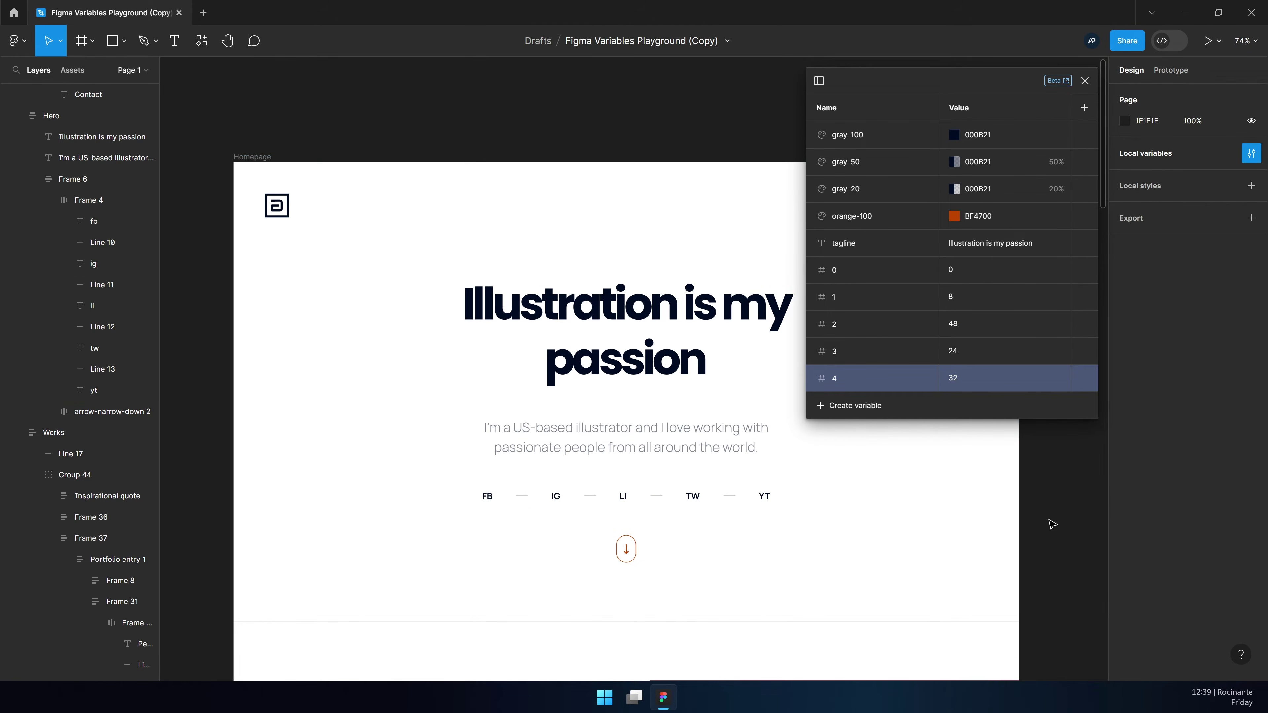
double_click(977, 329)
text(32)
key(Return)
Set number variable 2's value back to 16
double_click(967, 326)
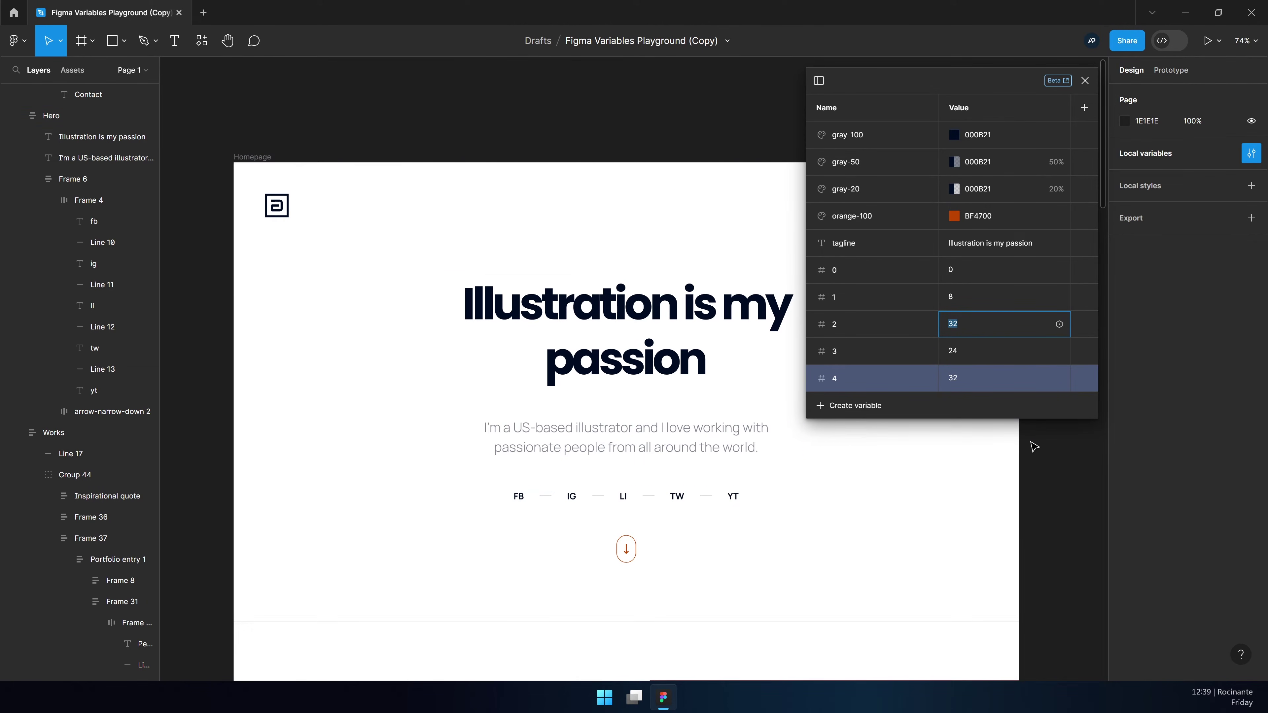
text(16)
key(Return)
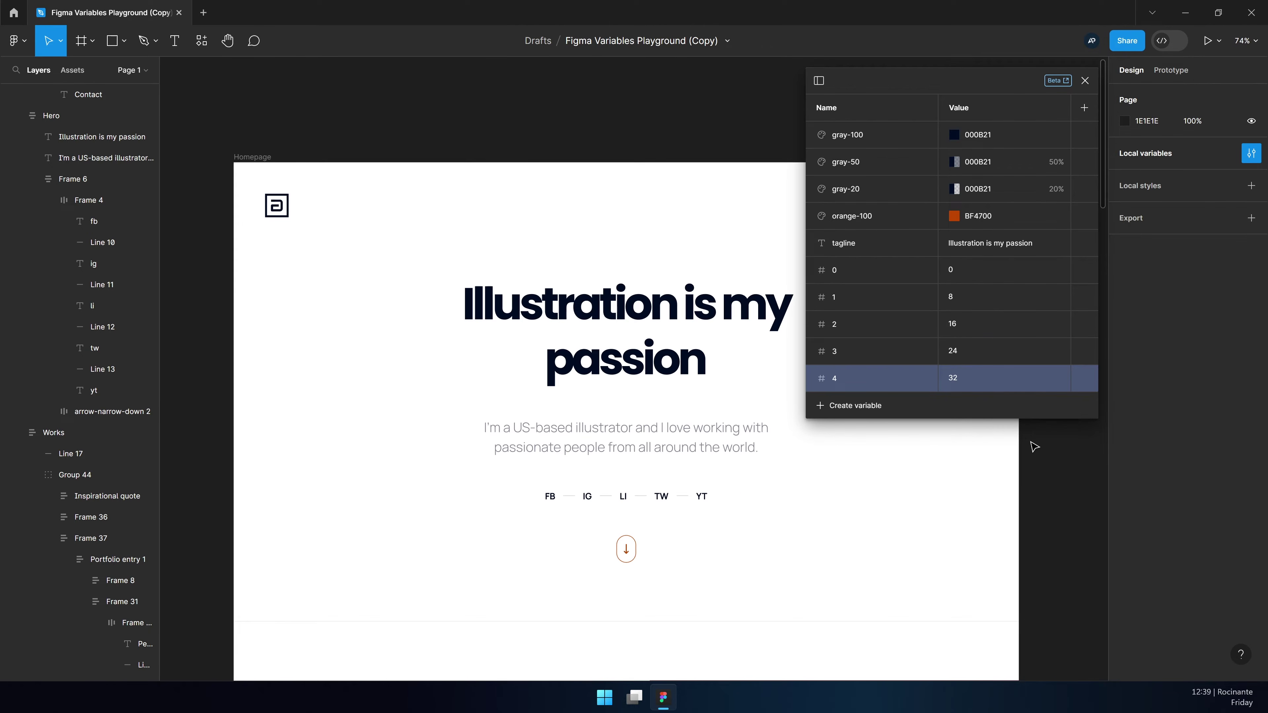
Create a boolean variable named quote-visible and leave its value at False
scroll(1047, 456, down, 6)
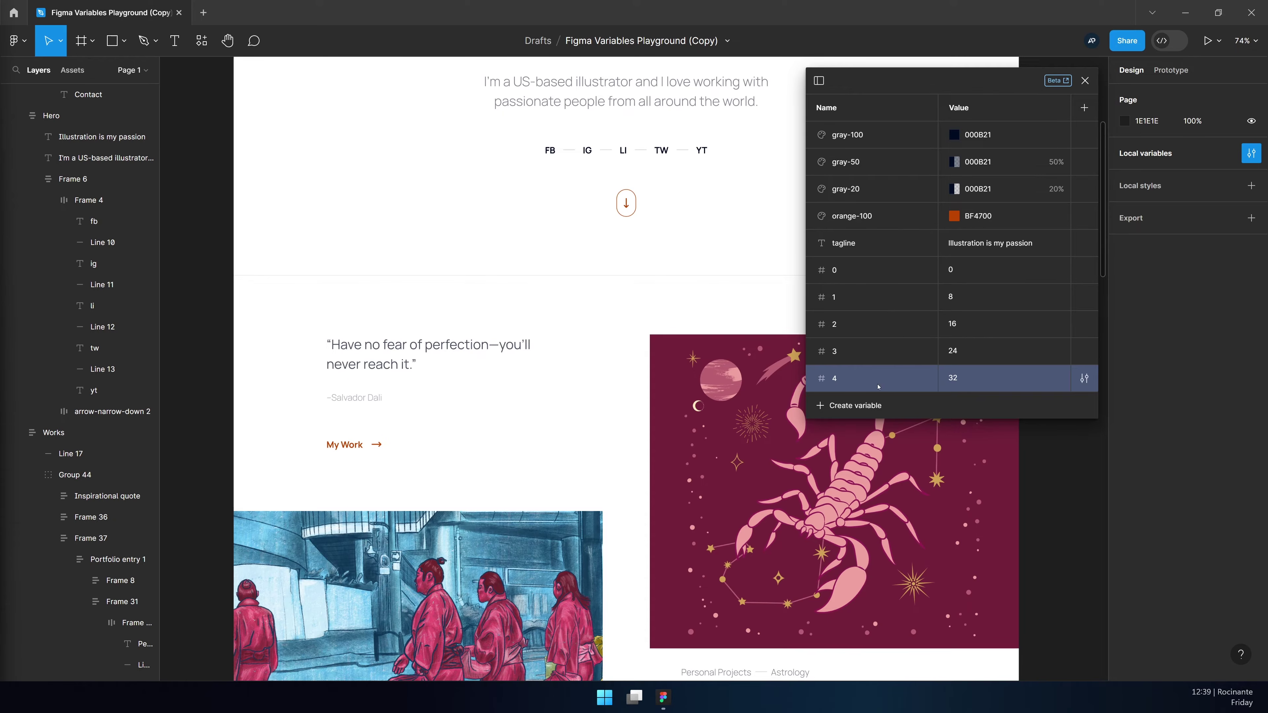
click(848, 407)
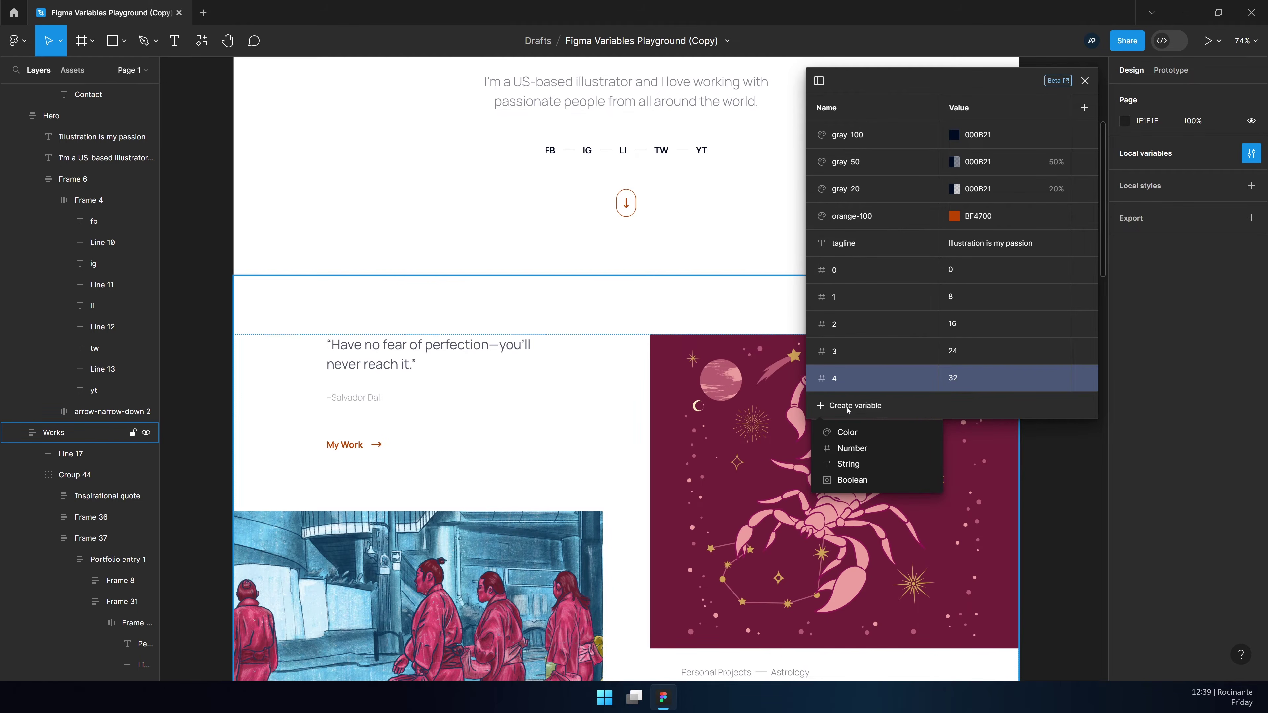
click(853, 480)
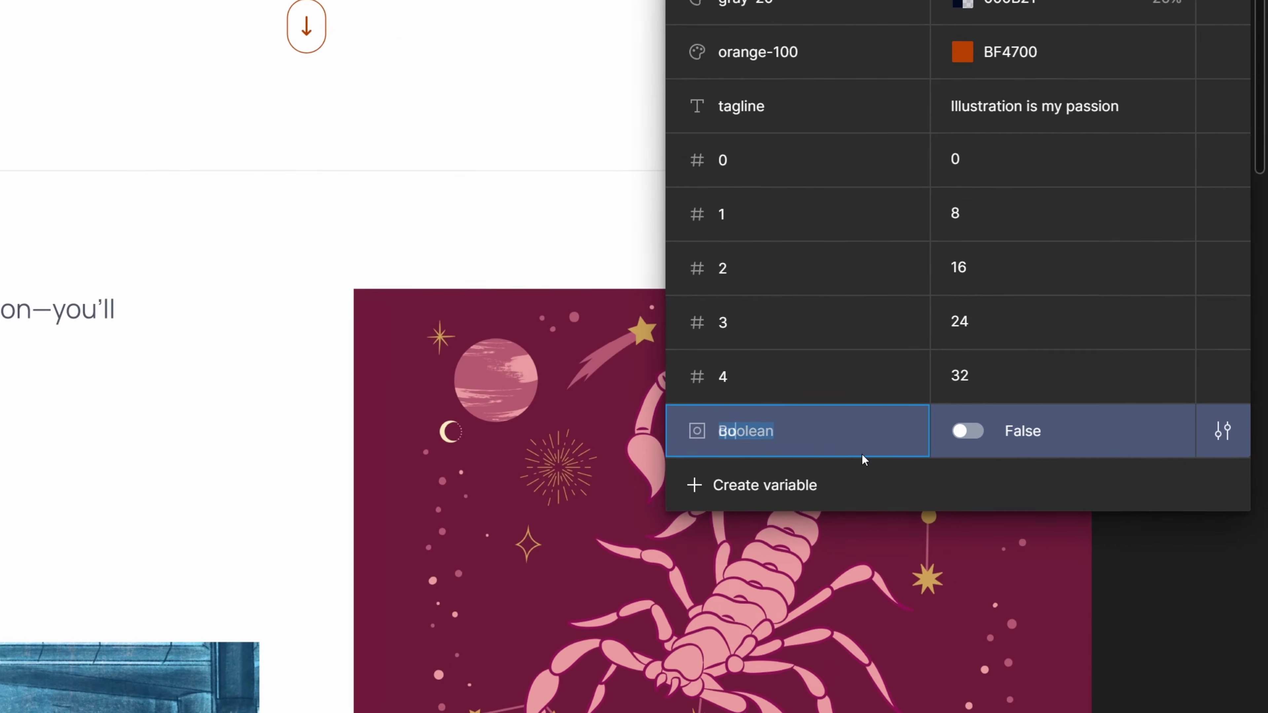
text(quote-voso)
key(BackSpace)
key(BackSpace)
key(BackSpace)
text(isible)
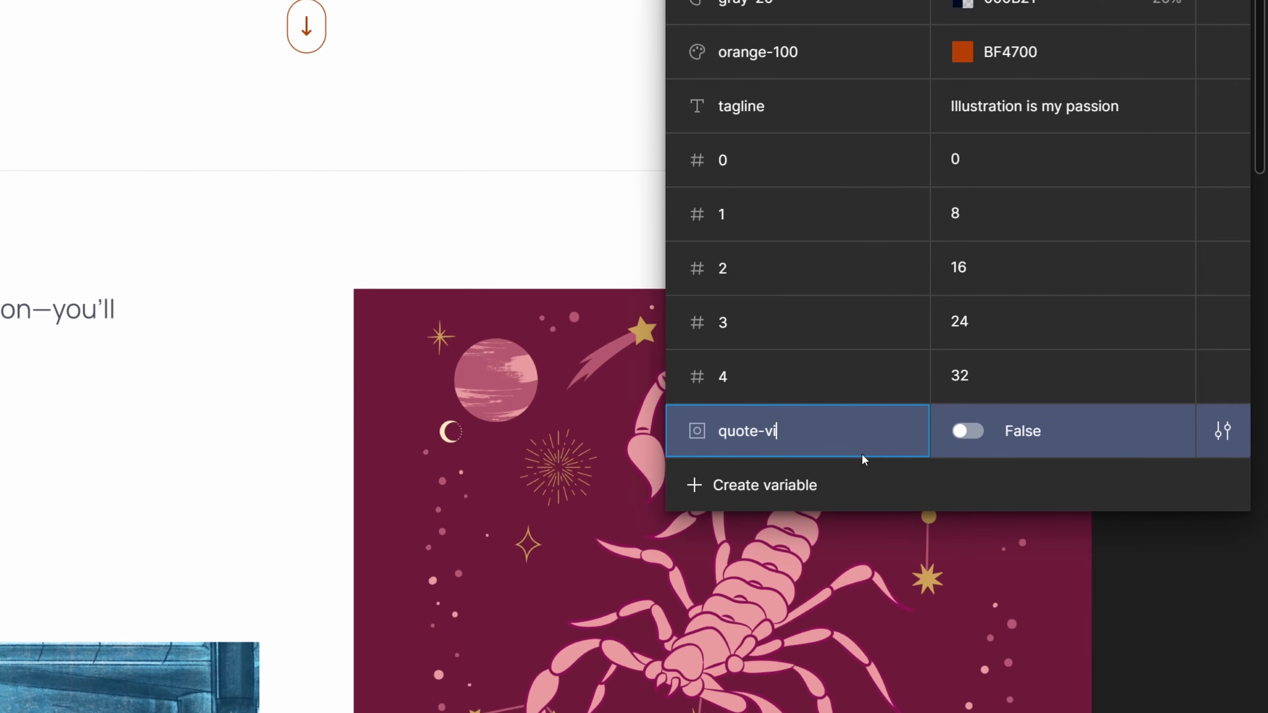
key(Return)
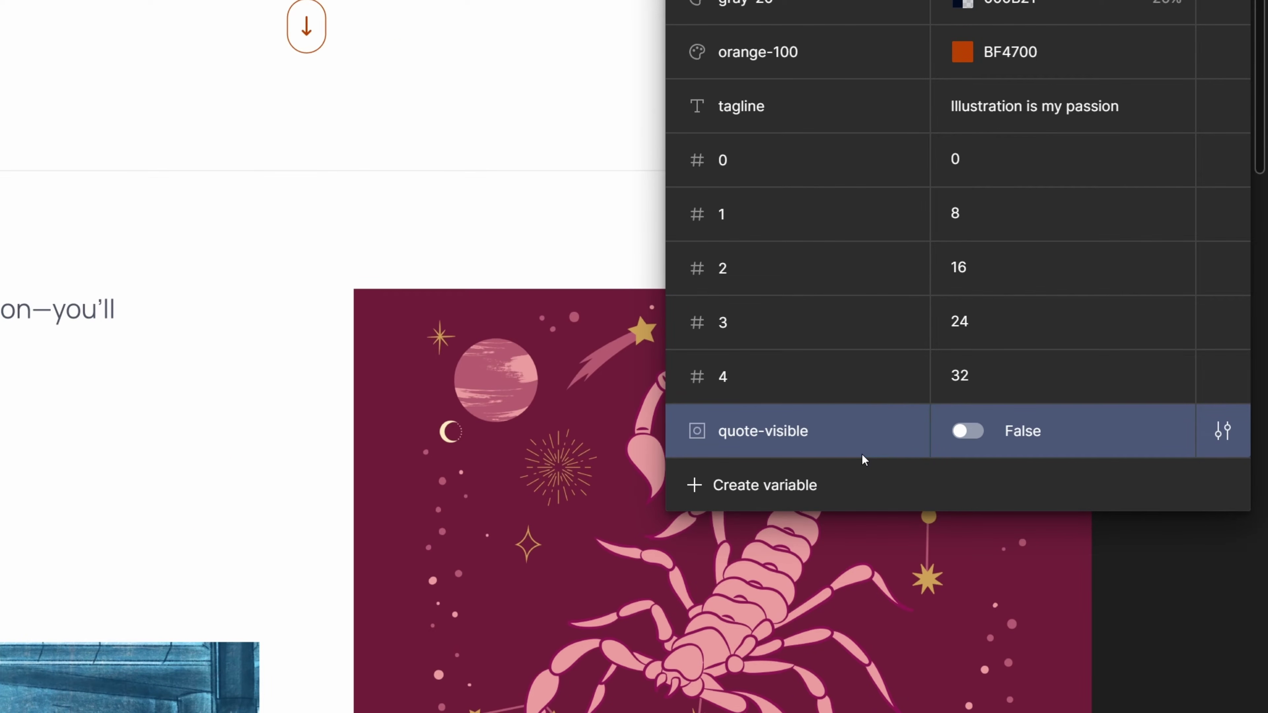
click(975, 428)
click(966, 430)
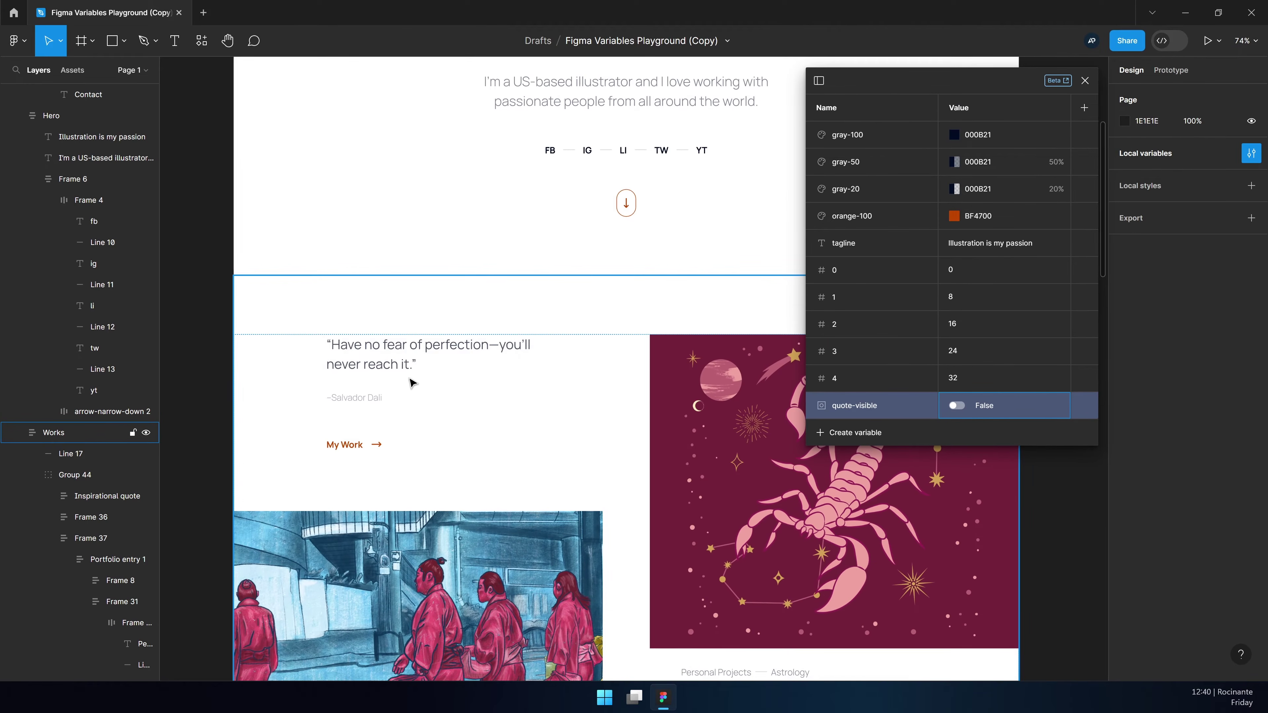
Apply the quote-visible variable to the layer visibility of the Inspirational quote frame in the Works section
double_click(378, 366)
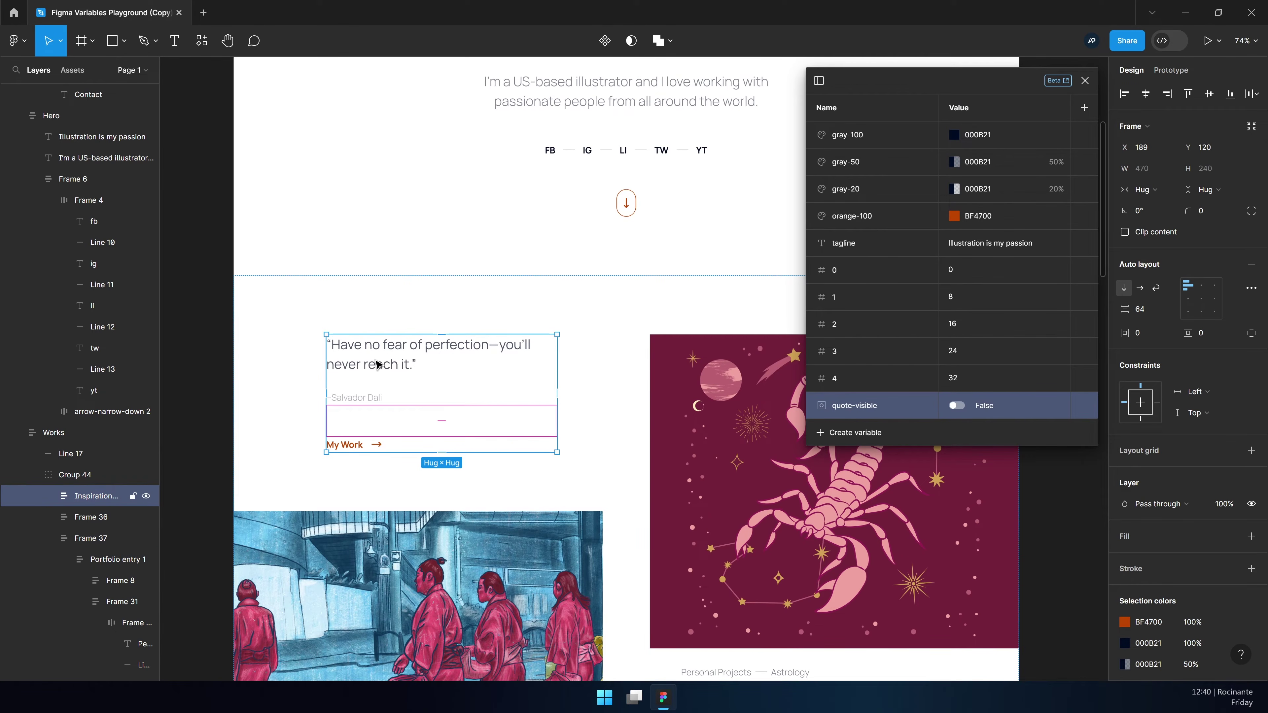
scroll(1175, 407, down, 2)
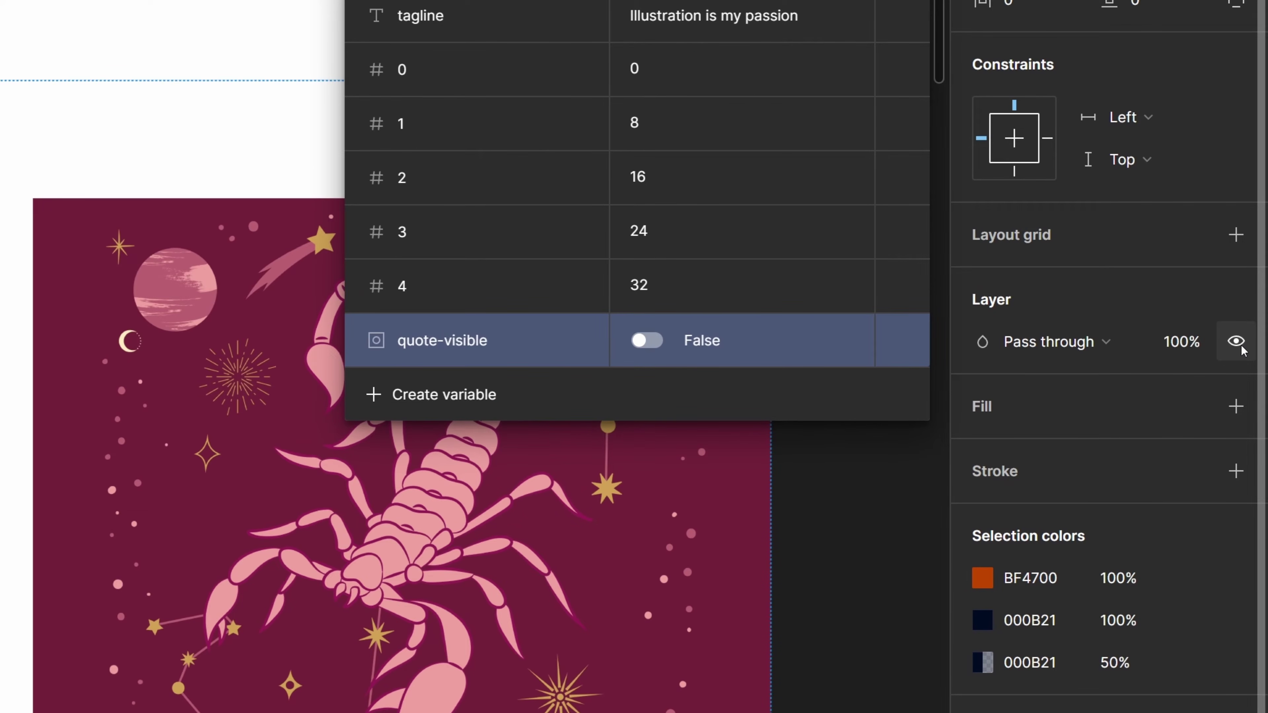
click(1236, 344)
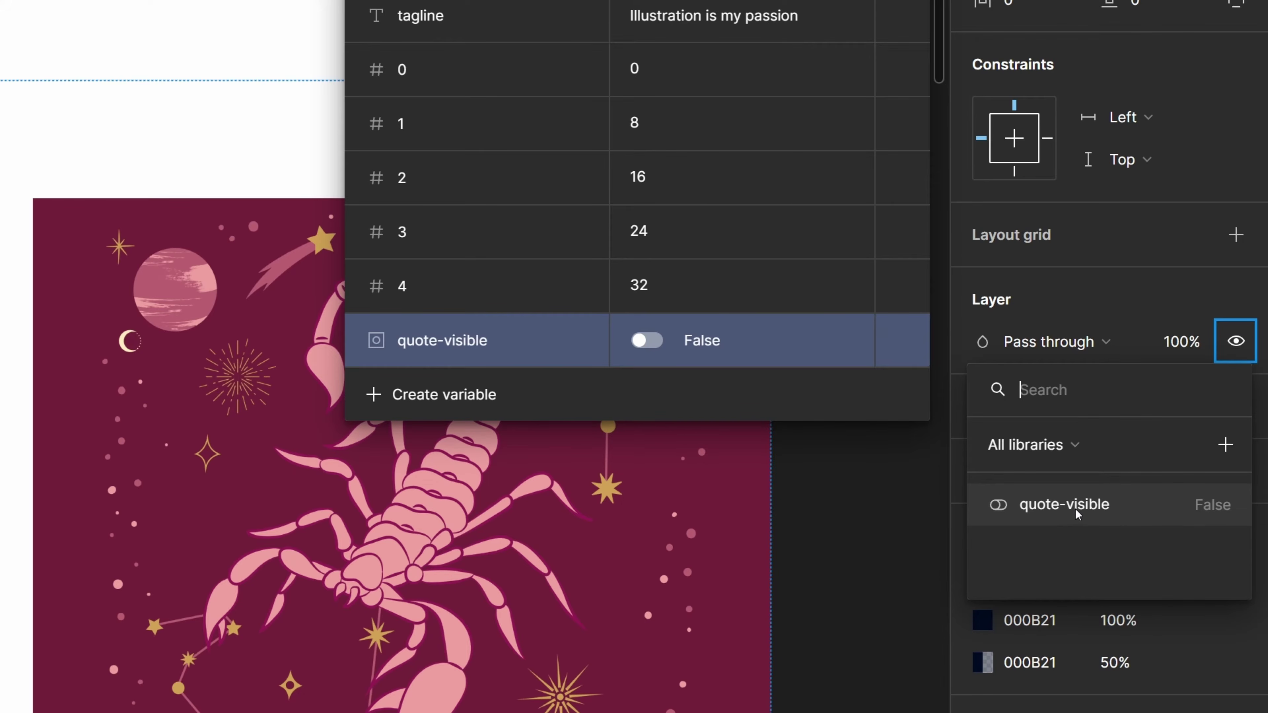
click(1076, 510)
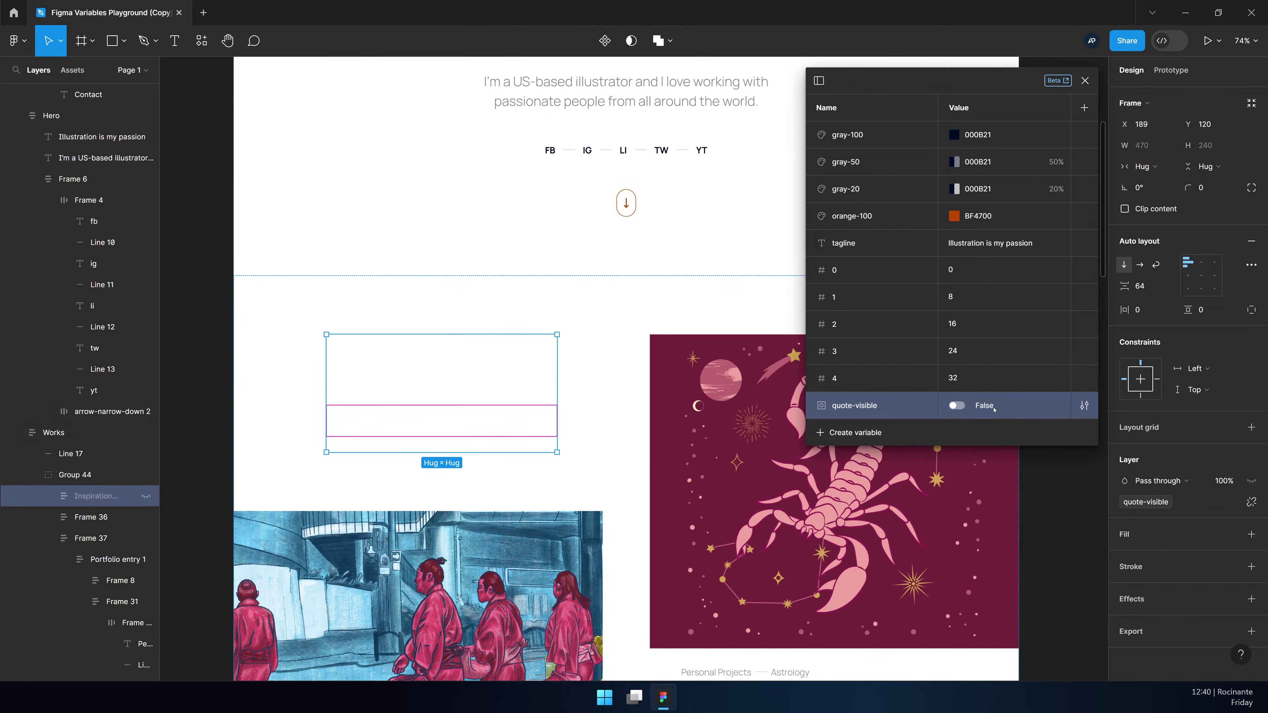
Switch quote-visible between True and False several times to test the quote's visibility, ending on True
click(1067, 505)
click(956, 406)
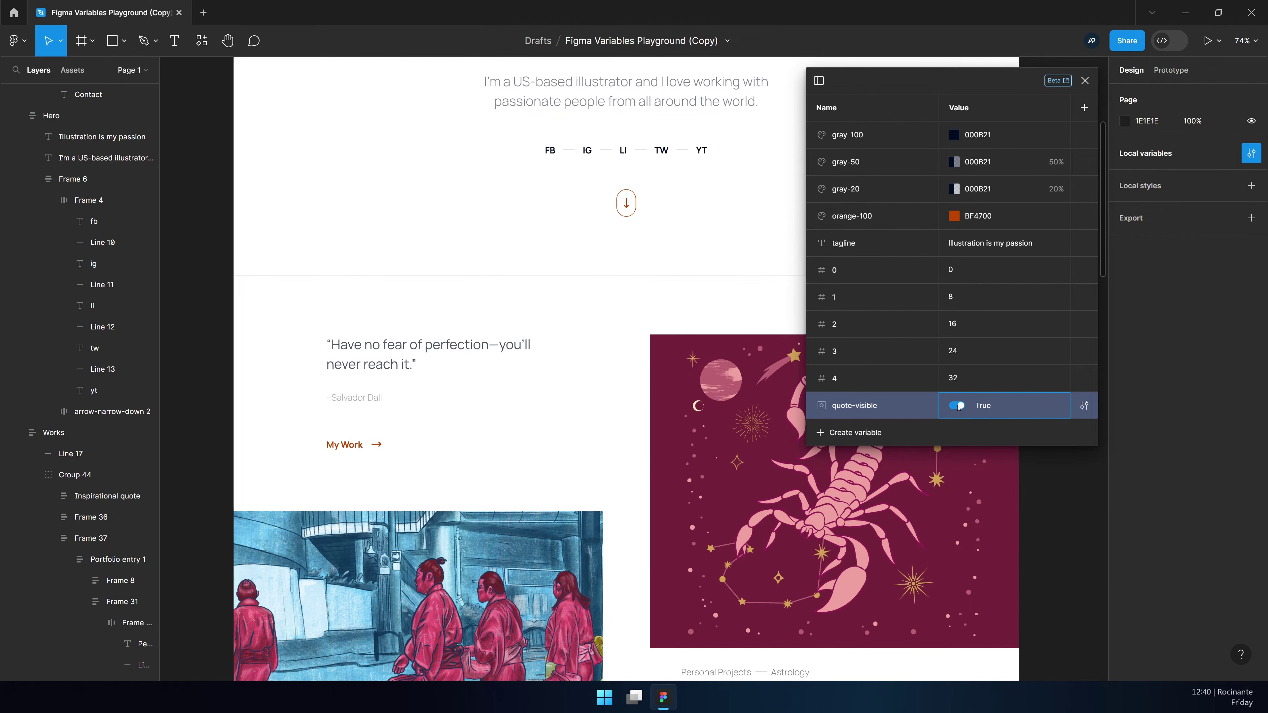
click(956, 406)
click(956, 406)
click(956, 406)
click(956, 405)
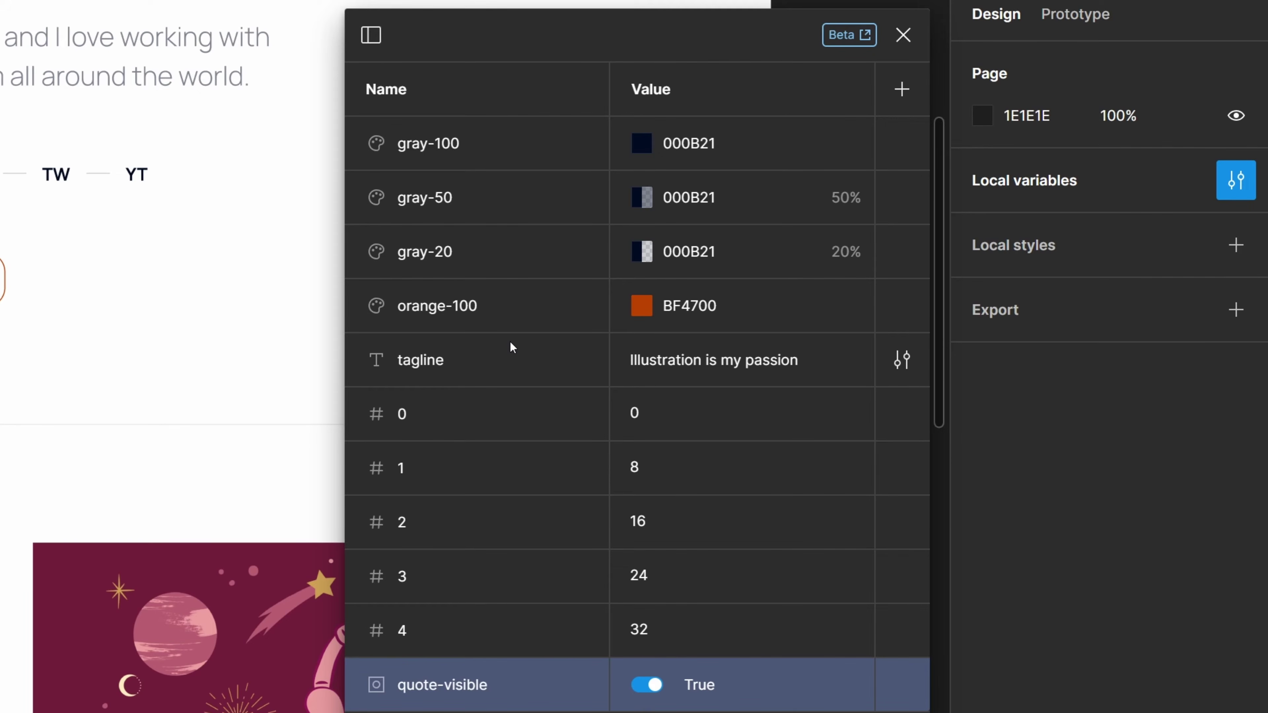
Show the collection sidebar and group the variables gray-100, gray-50, gray-20 and orange-100 under the name Colors
click(371, 35)
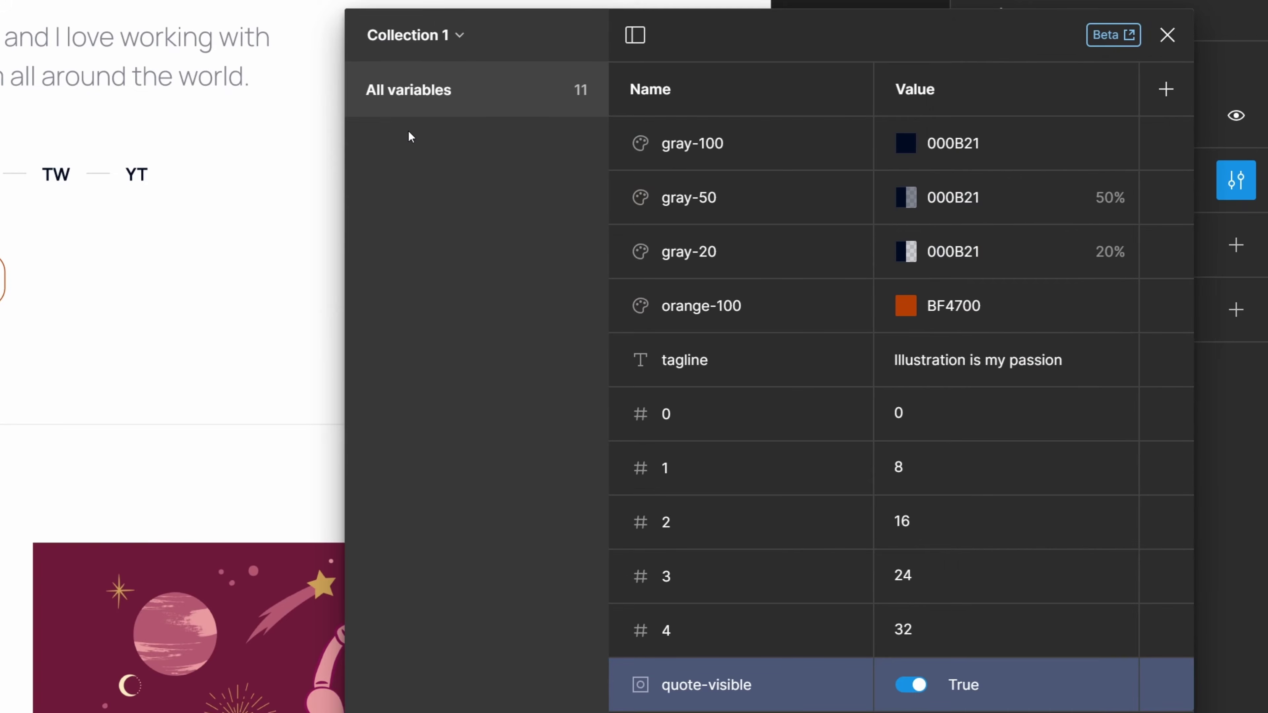
drag(788, 51, 494, 23)
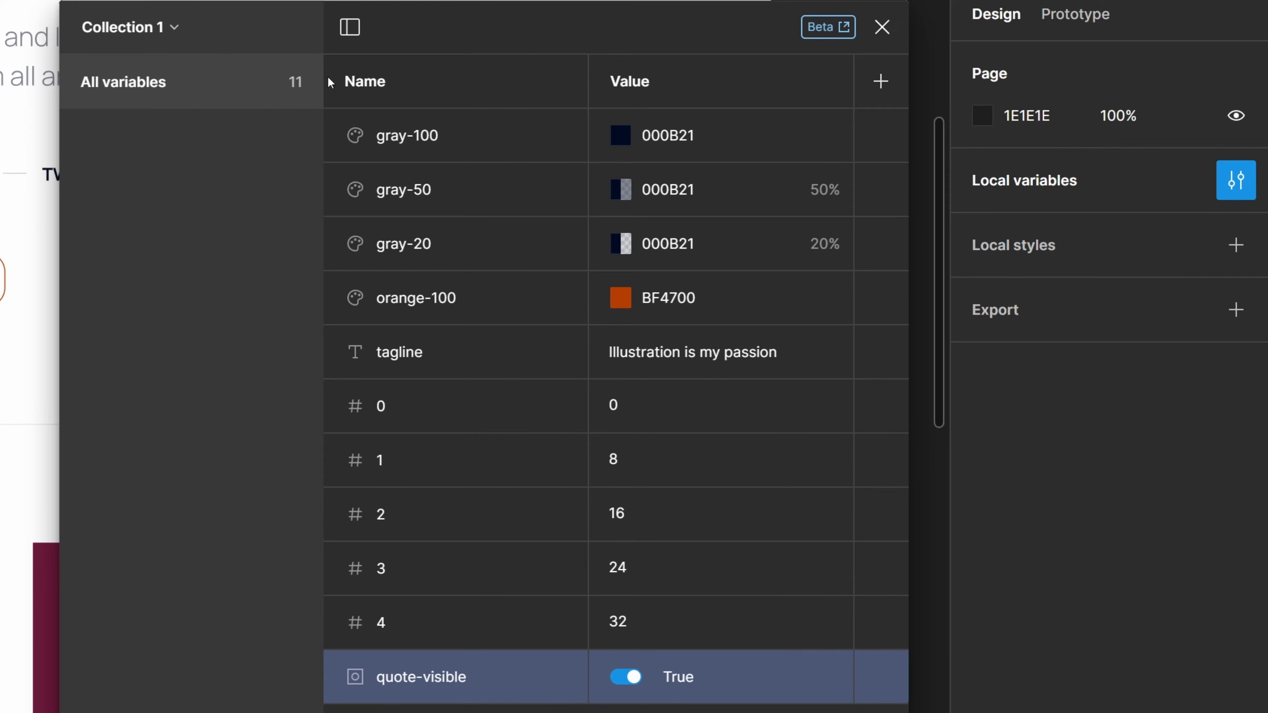
click(426, 138)
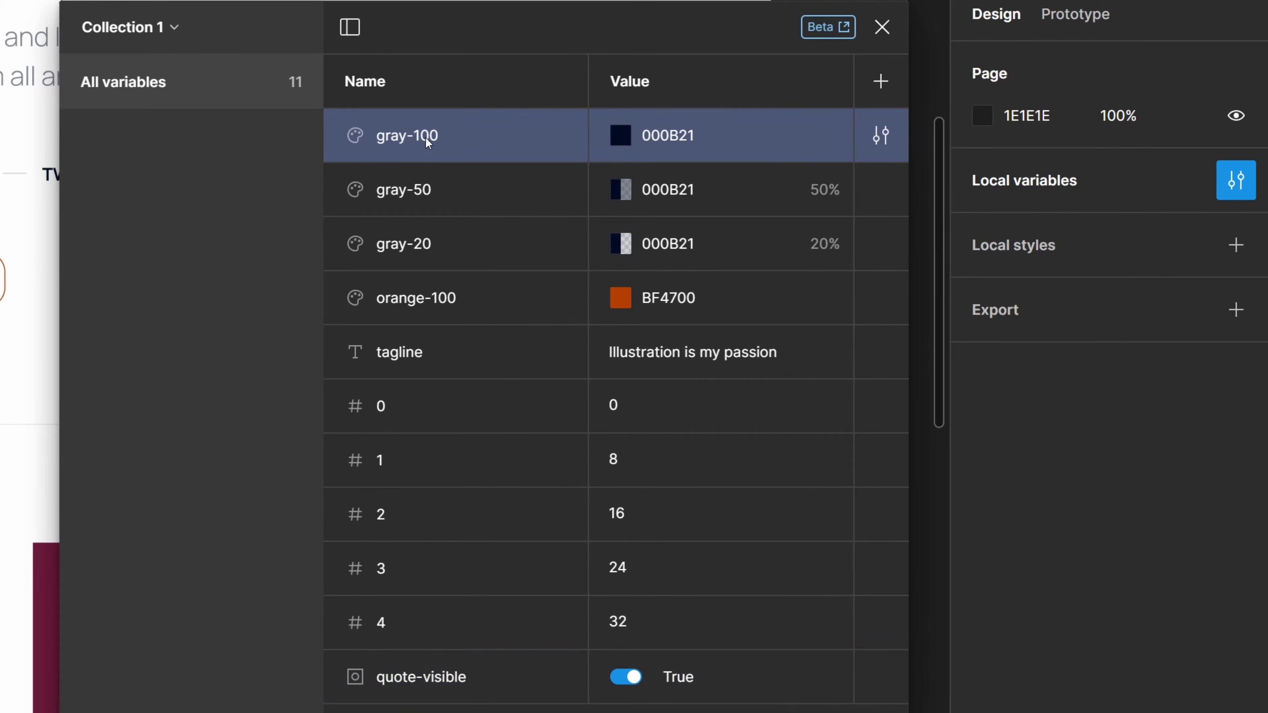
shift+click(451, 298)
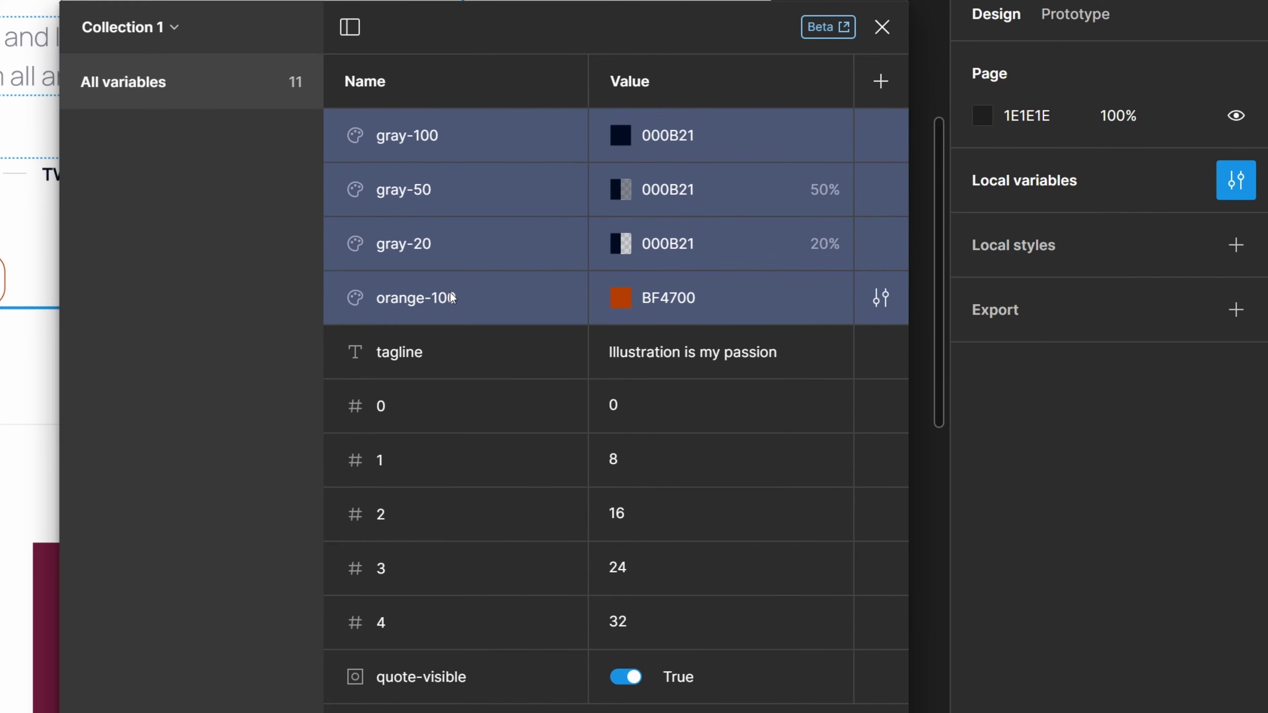
right_click(420, 190)
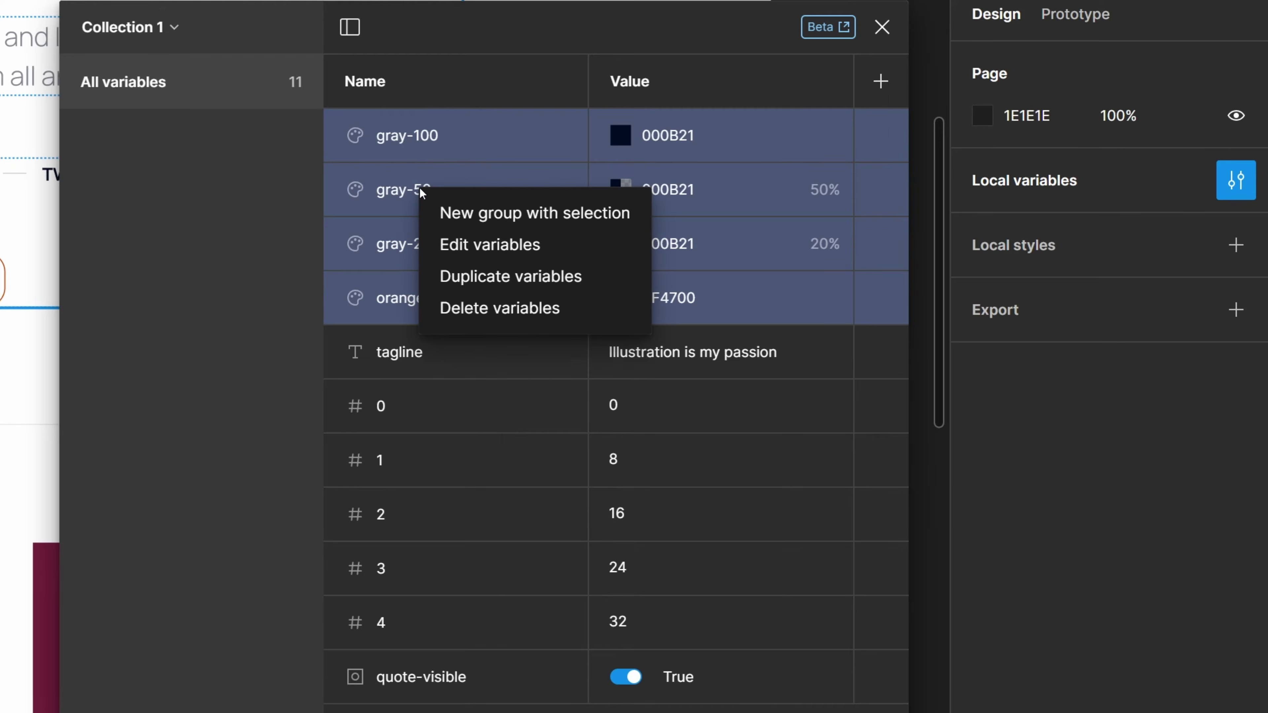
click(546, 211)
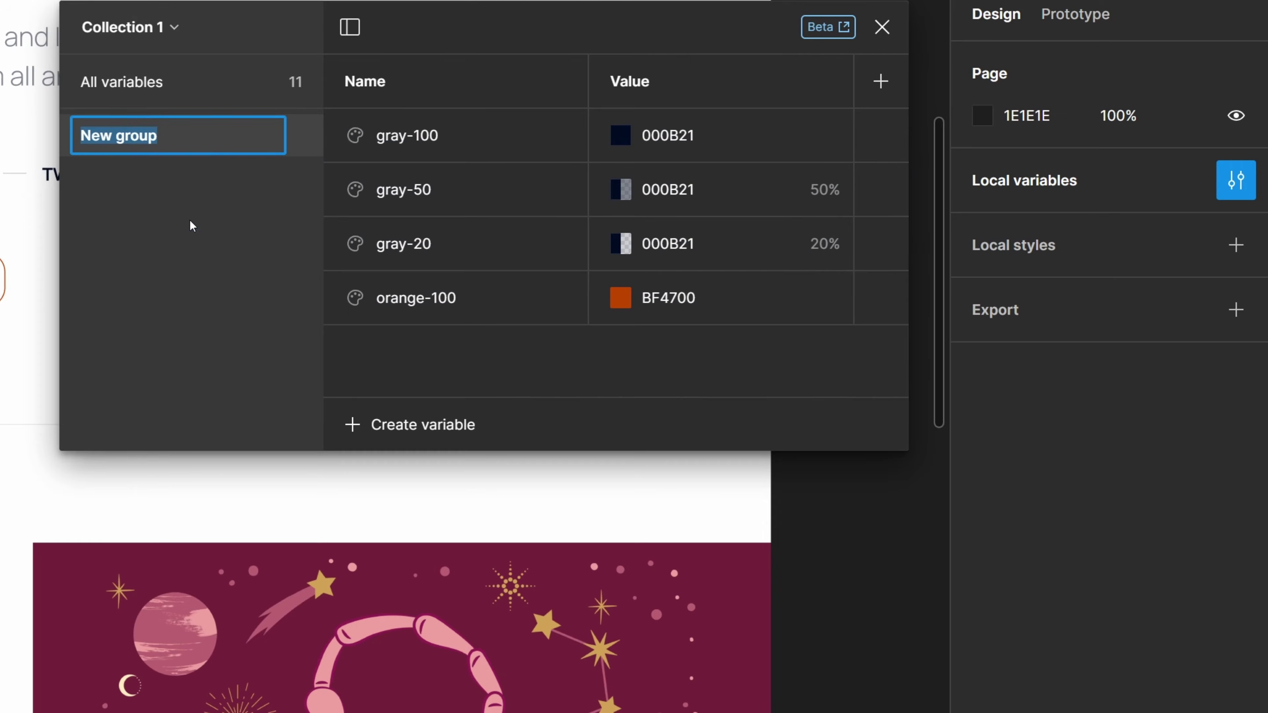
text(Colors)
key(Return)
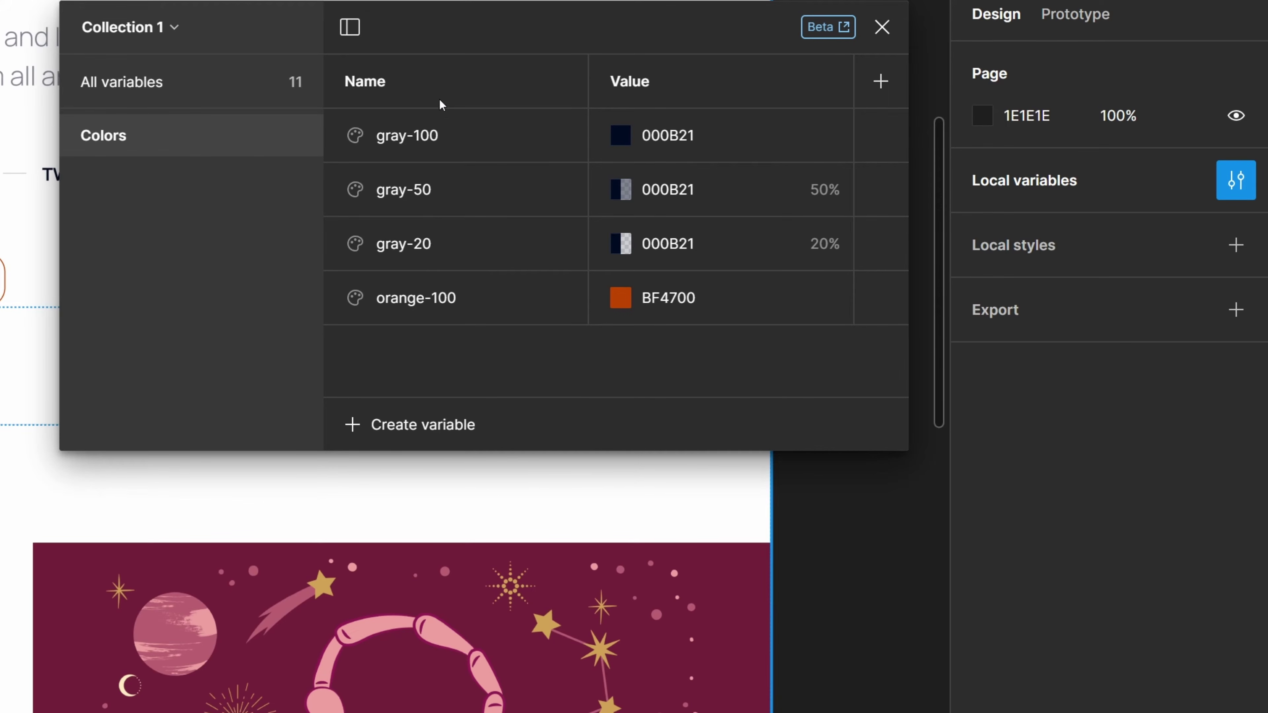
right_click(161, 133)
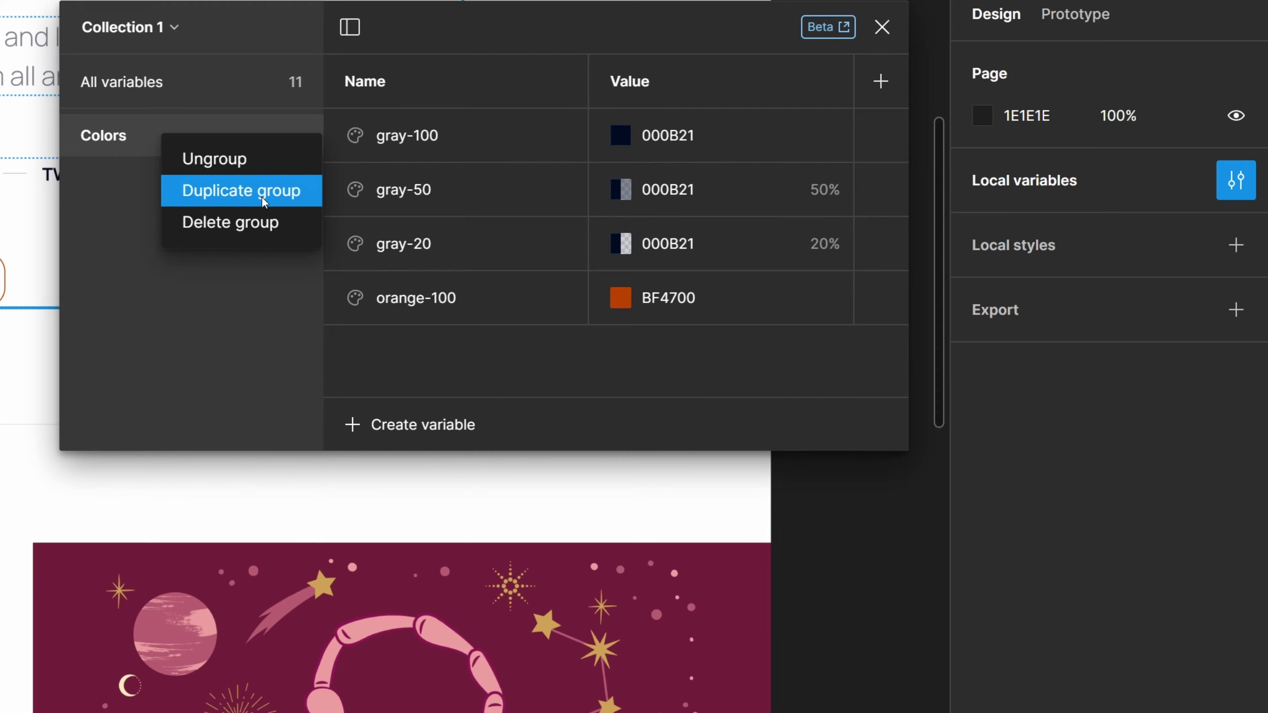
click(124, 170)
double_click(125, 155)
click(150, 278)
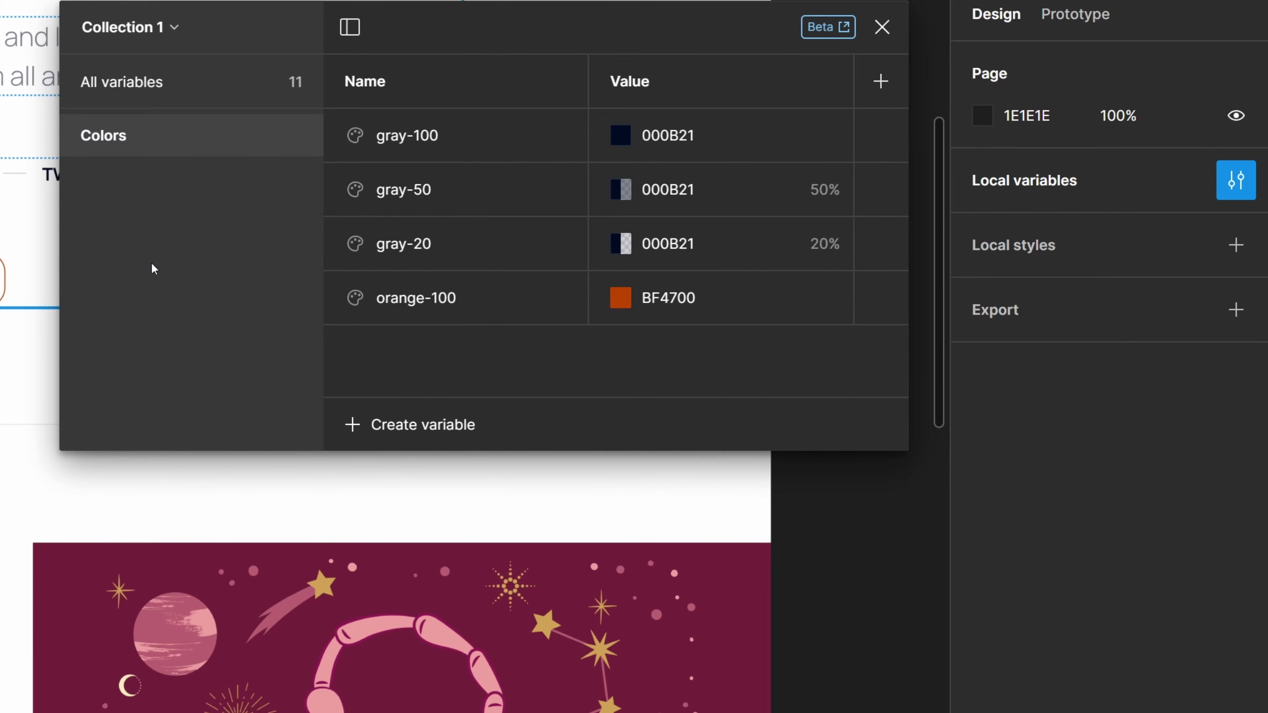
Group the tagline variable as Strings and the number variables 0 to 4 as Numbers
click(160, 85)
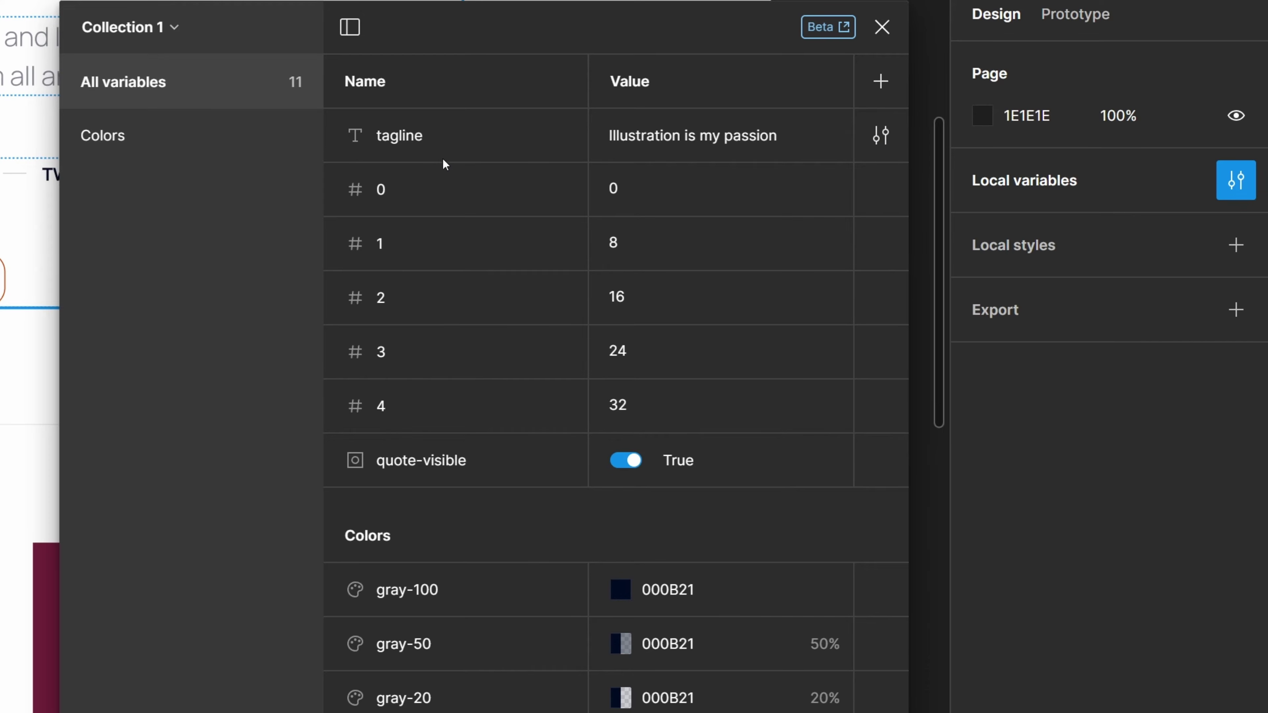
click(423, 132)
right_click(423, 131)
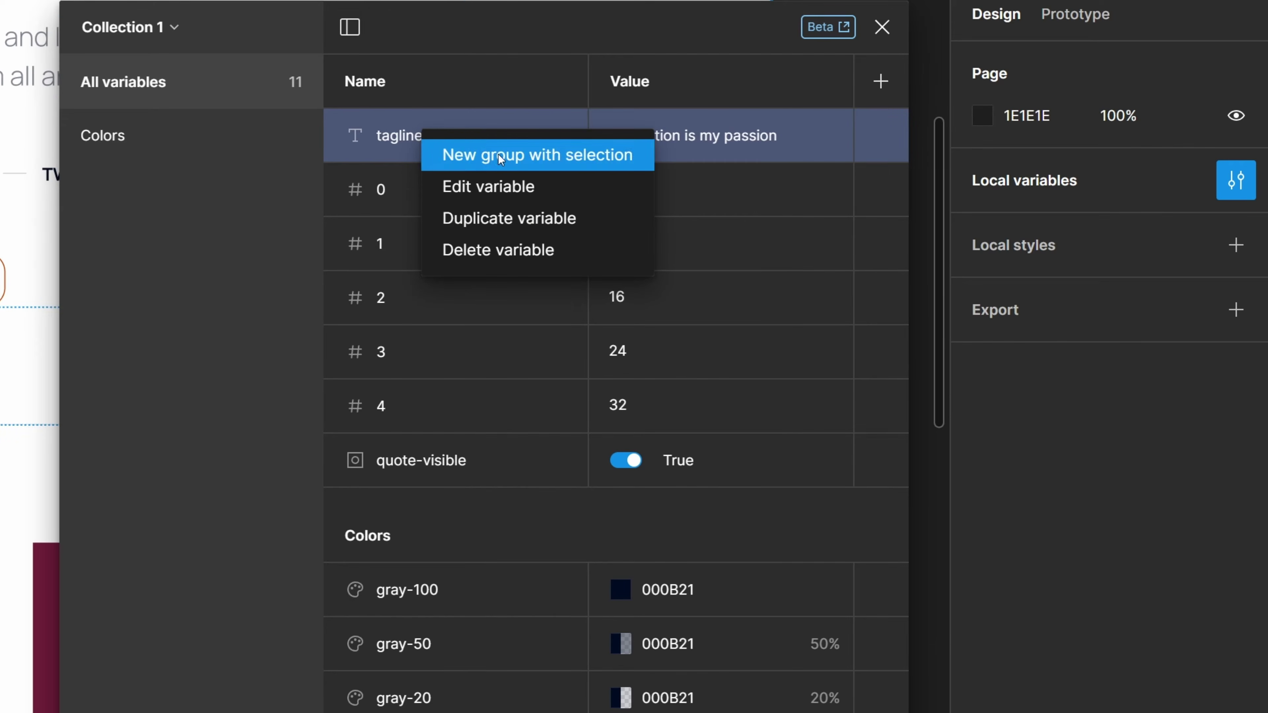
click(499, 155)
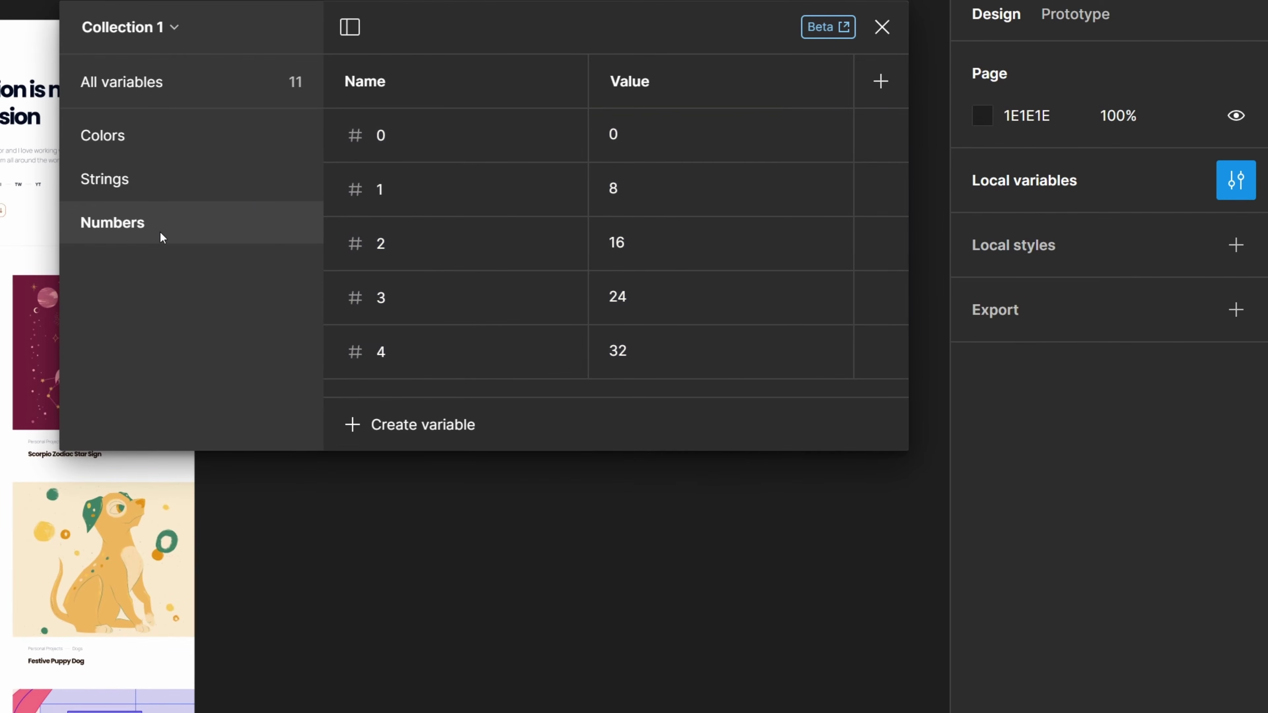
Put the quote-visible variable into a new group named Booleans
click(159, 81)
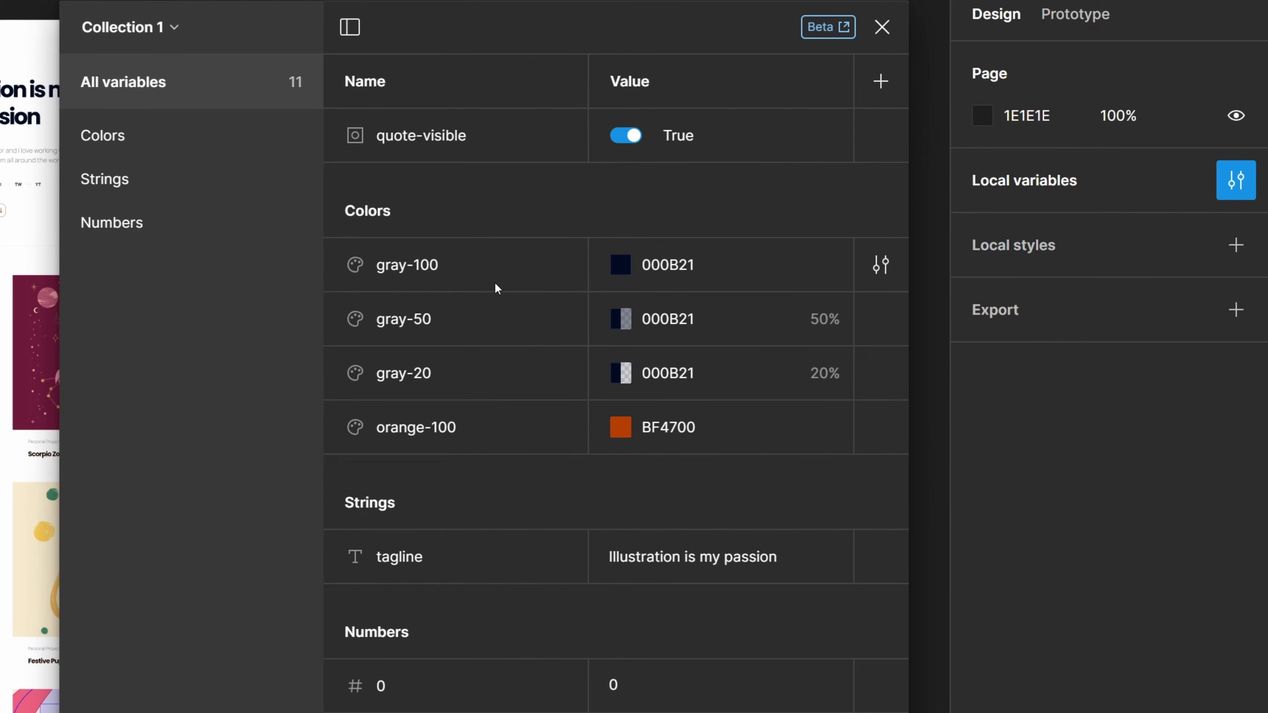
click(447, 136)
right_click(428, 135)
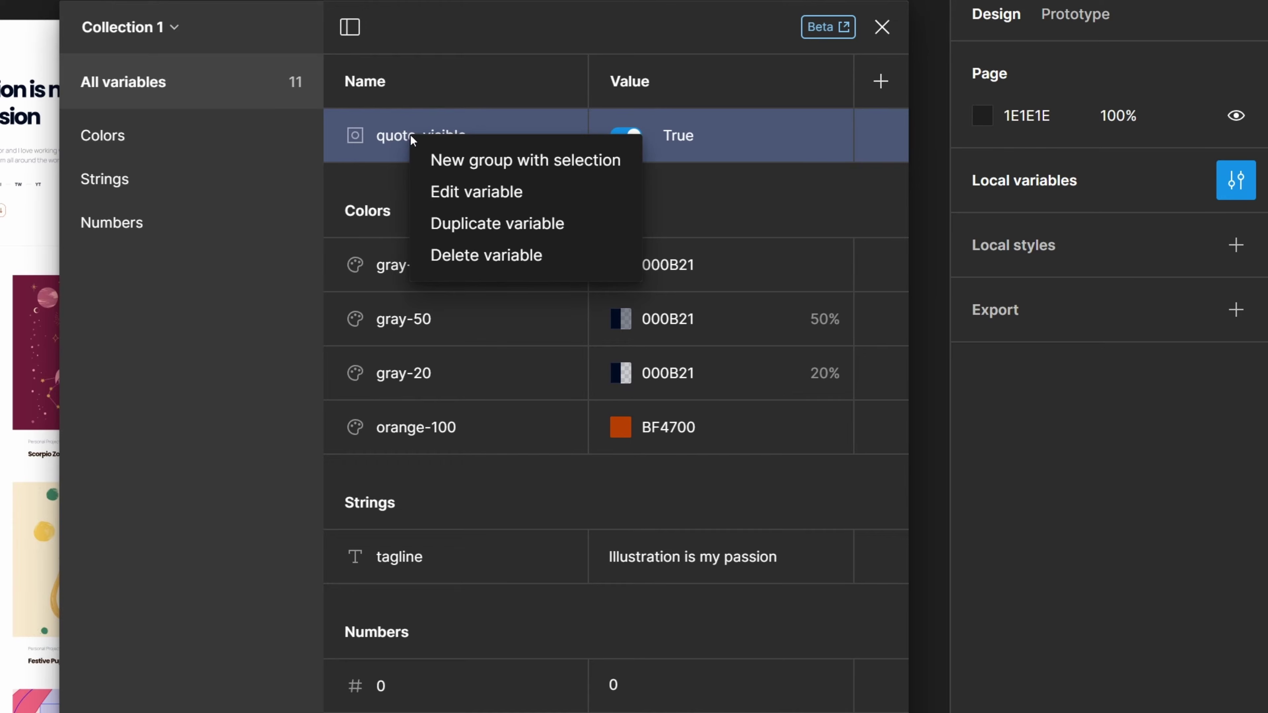
click(462, 161)
double_click(91, 268)
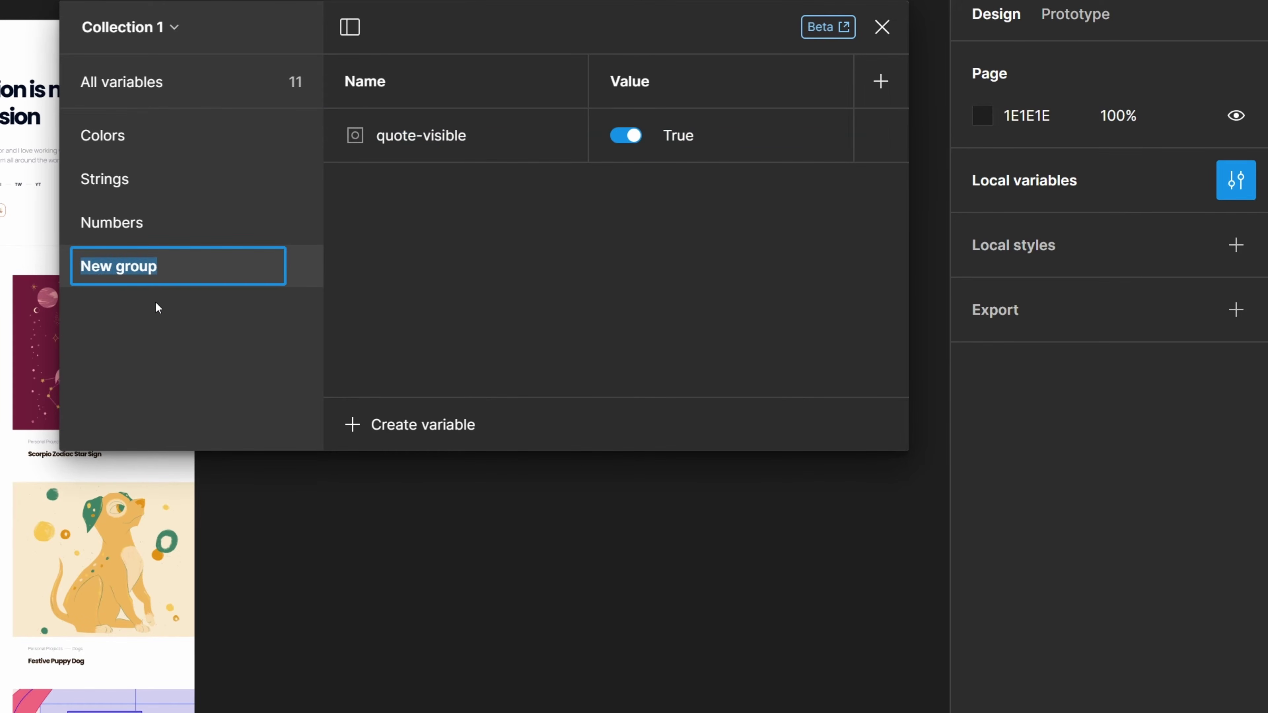
text(Booleans)
key(Return)
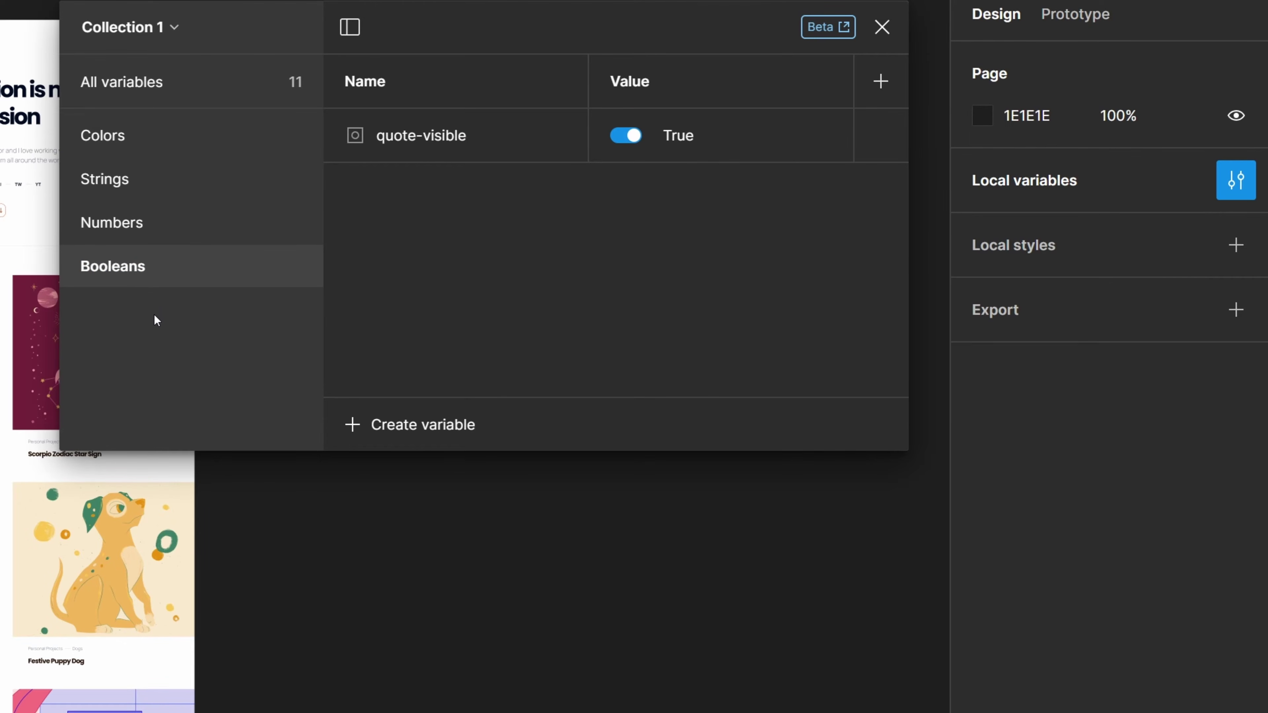
Review the variables in the Colors, Strings, Numbers and Booleans groups, ending on the gray variables in Colors
click(157, 135)
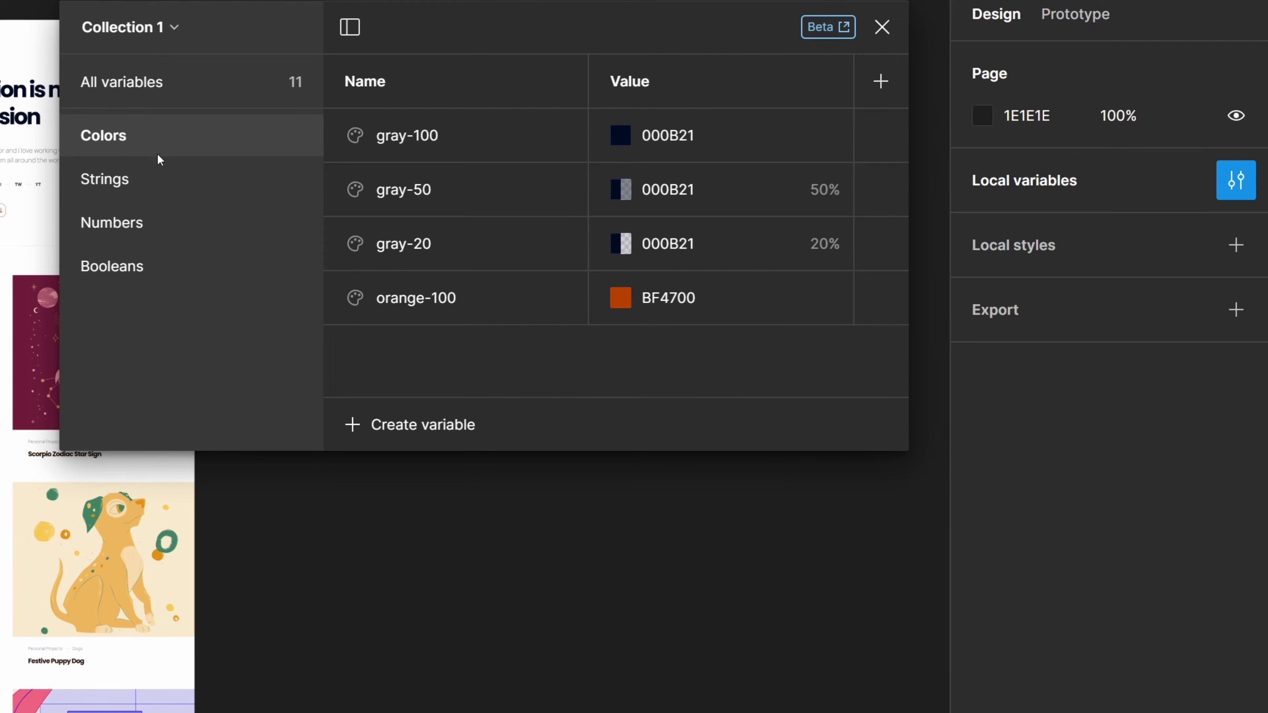
click(155, 180)
click(150, 222)
click(150, 268)
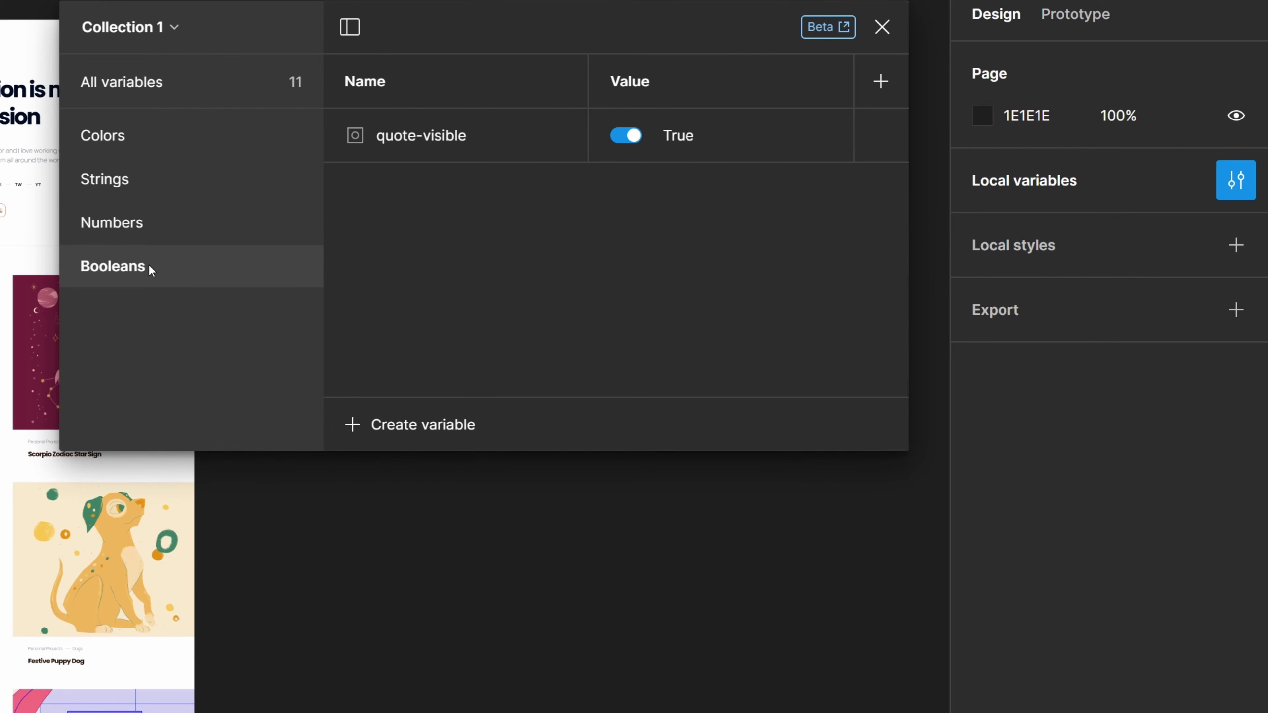
click(142, 137)
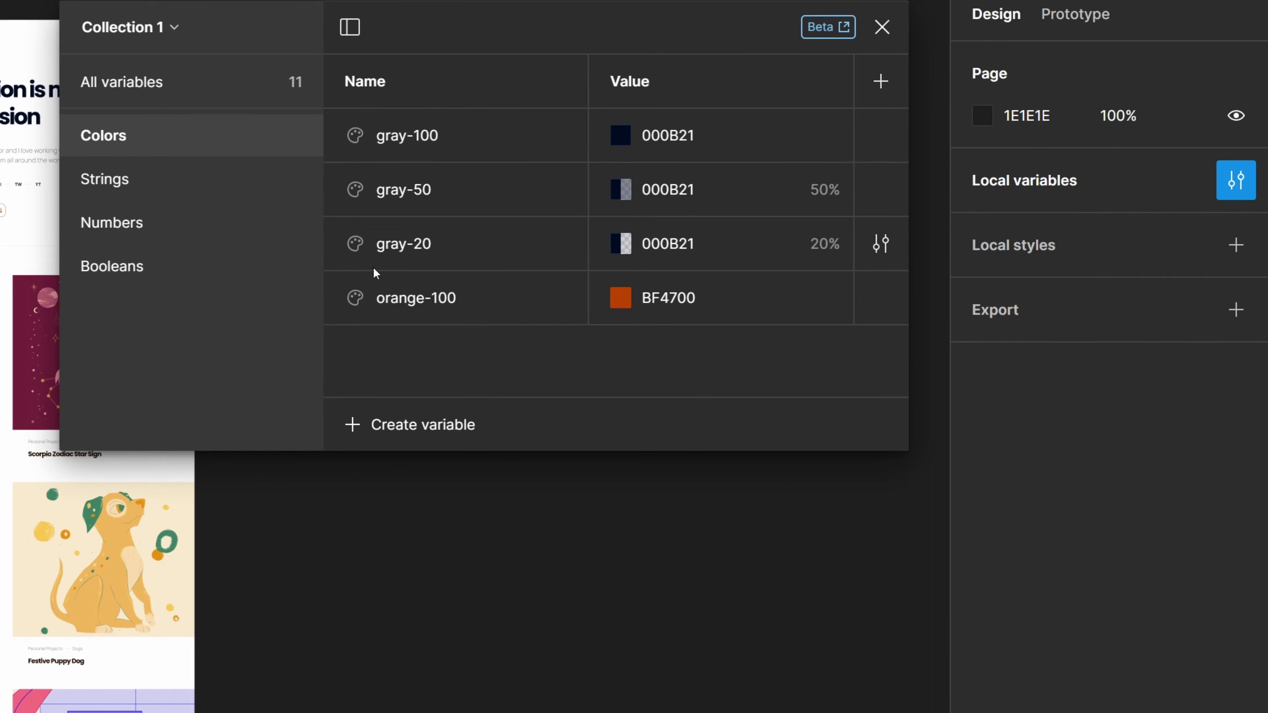
click(412, 141)
click(415, 200)
click(416, 243)
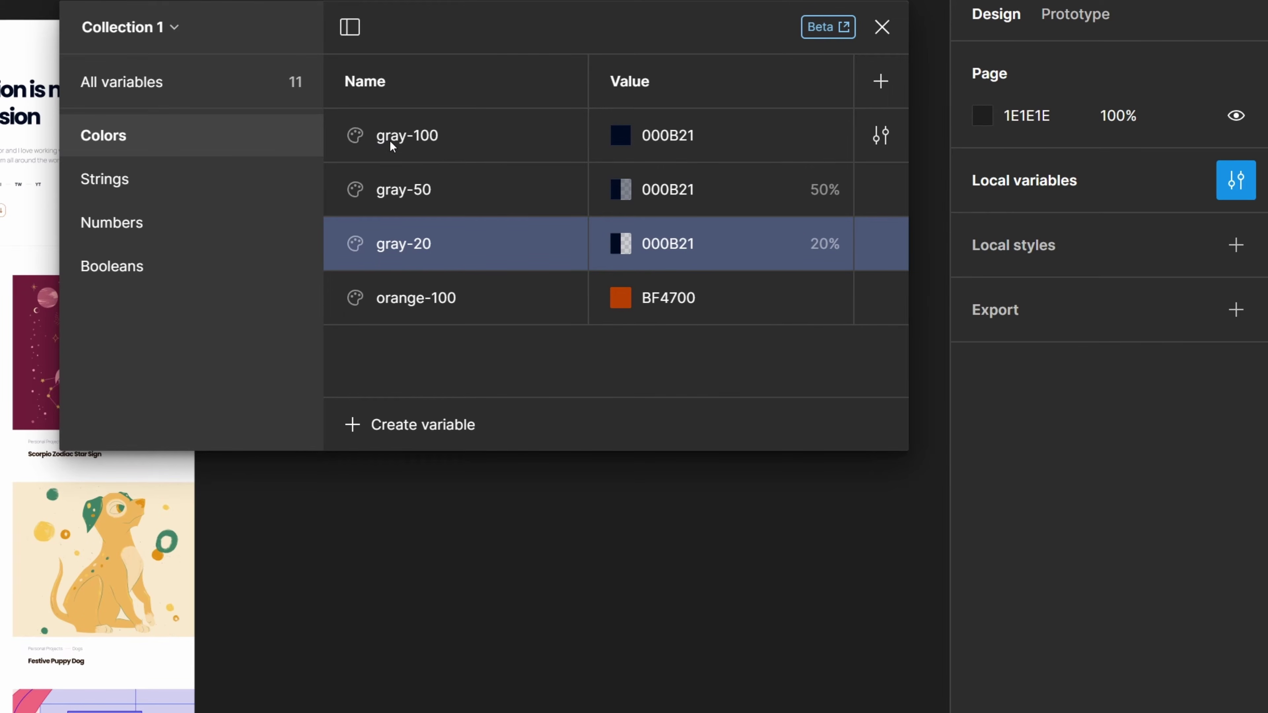
Rename the gray-100 variable to gray/100 so it sits in a gray subgroup of Colors
shift+click(439, 150)
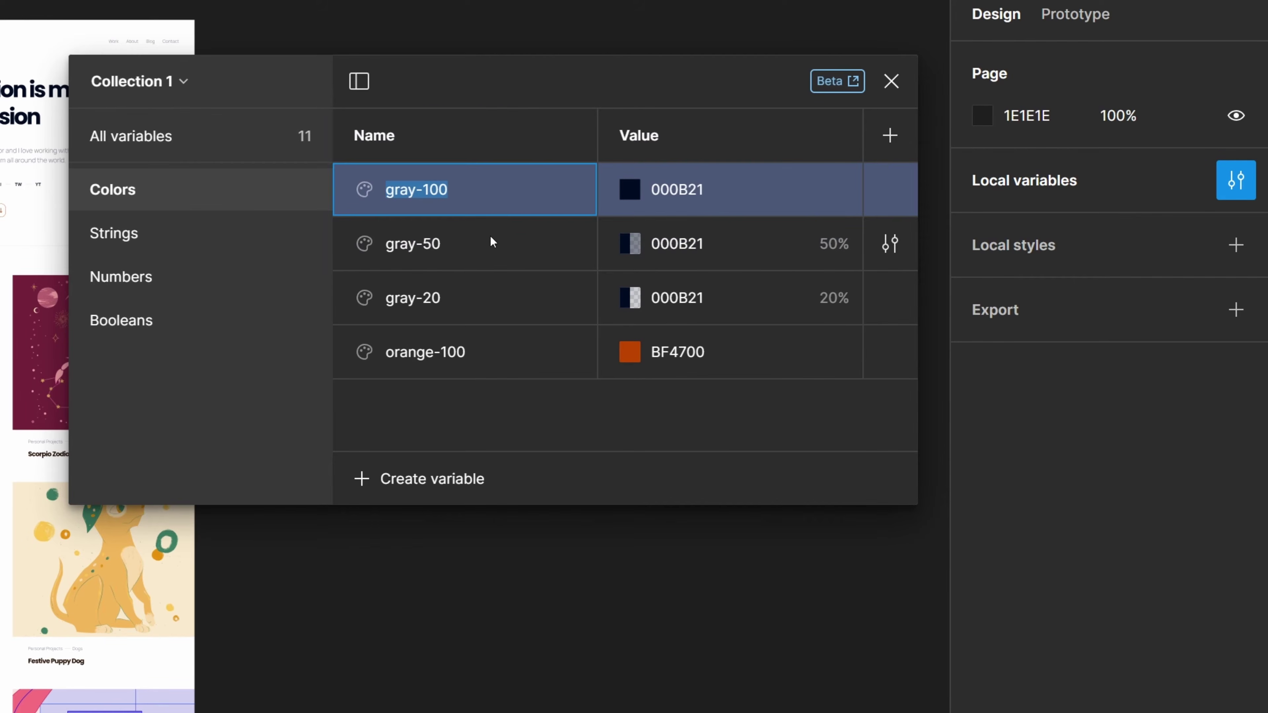
key(Right)
key(Left)
key(Left)
key(Left)
key(BackSpace)
text(/)
key(Return)
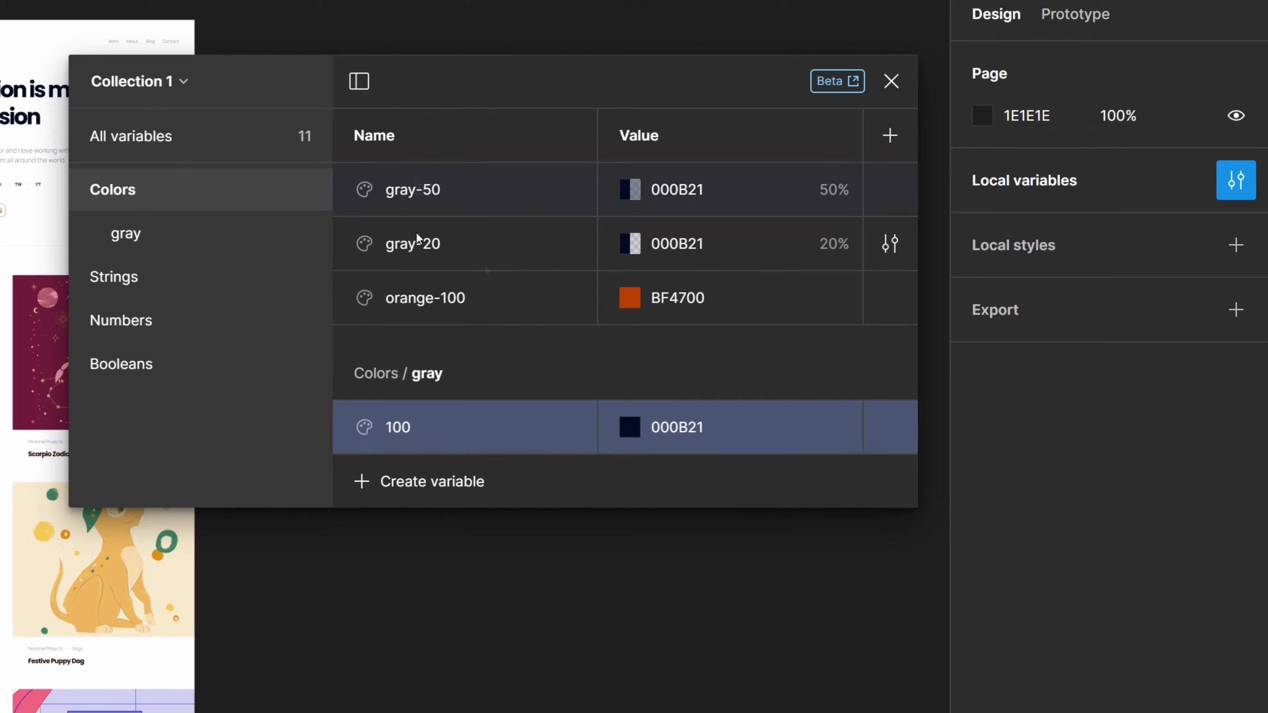
Rename gray-50, gray-20 and orange-100 to gray/50, gray/20 and orange/100, and view the gray and orange subgroups
drag(414, 190, 485, 264)
double_click(400, 177)
drag(400, 177, 468, 235)
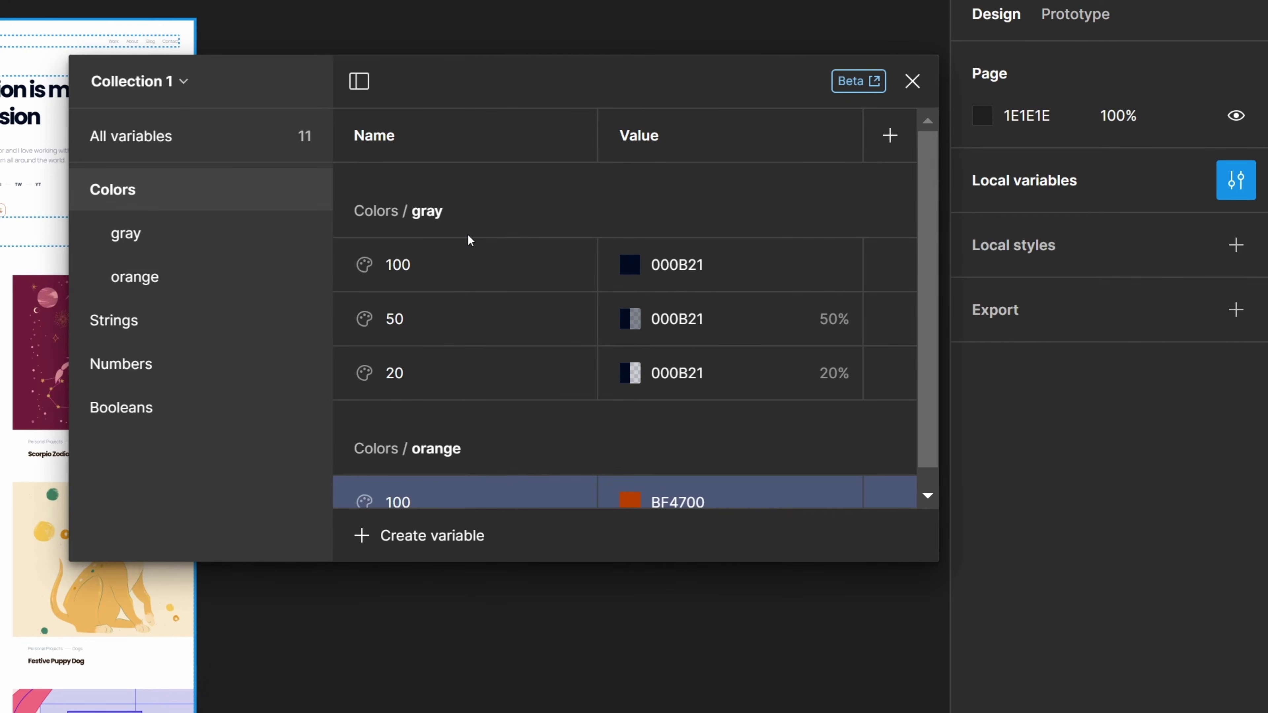
scroll(648, 487, down, 1)
scroll(608, 292, up, 1)
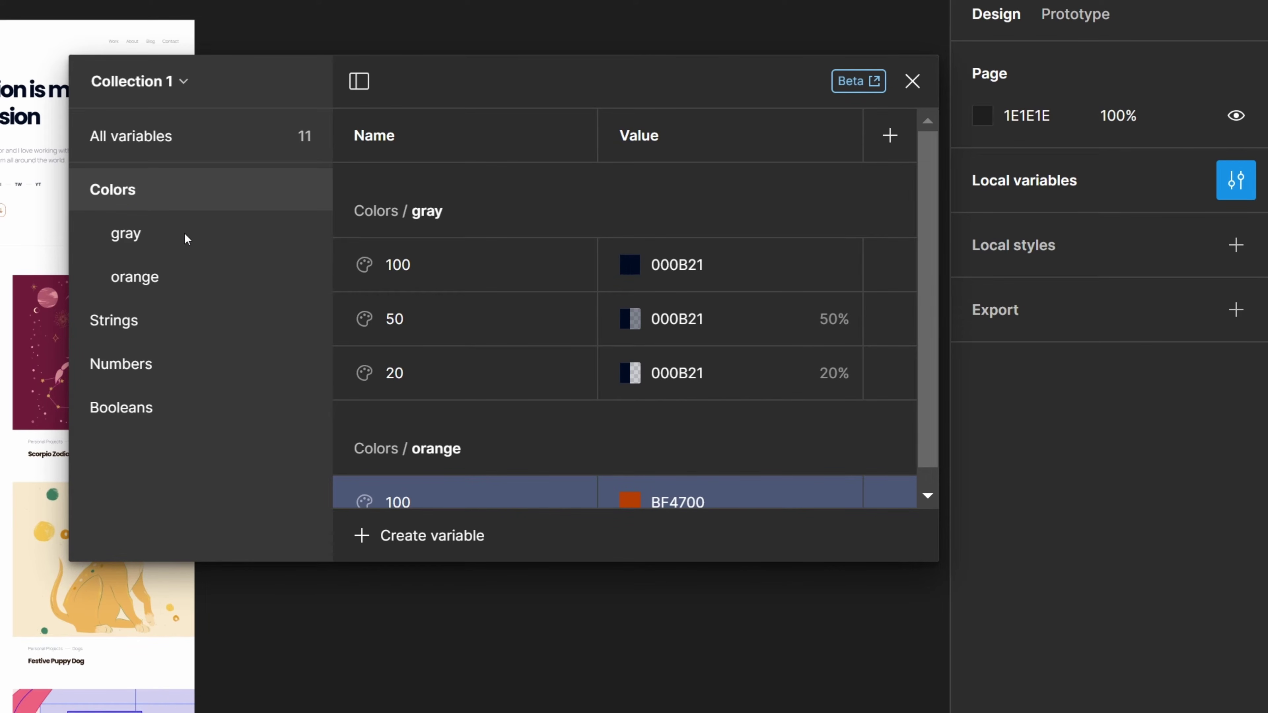
click(169, 248)
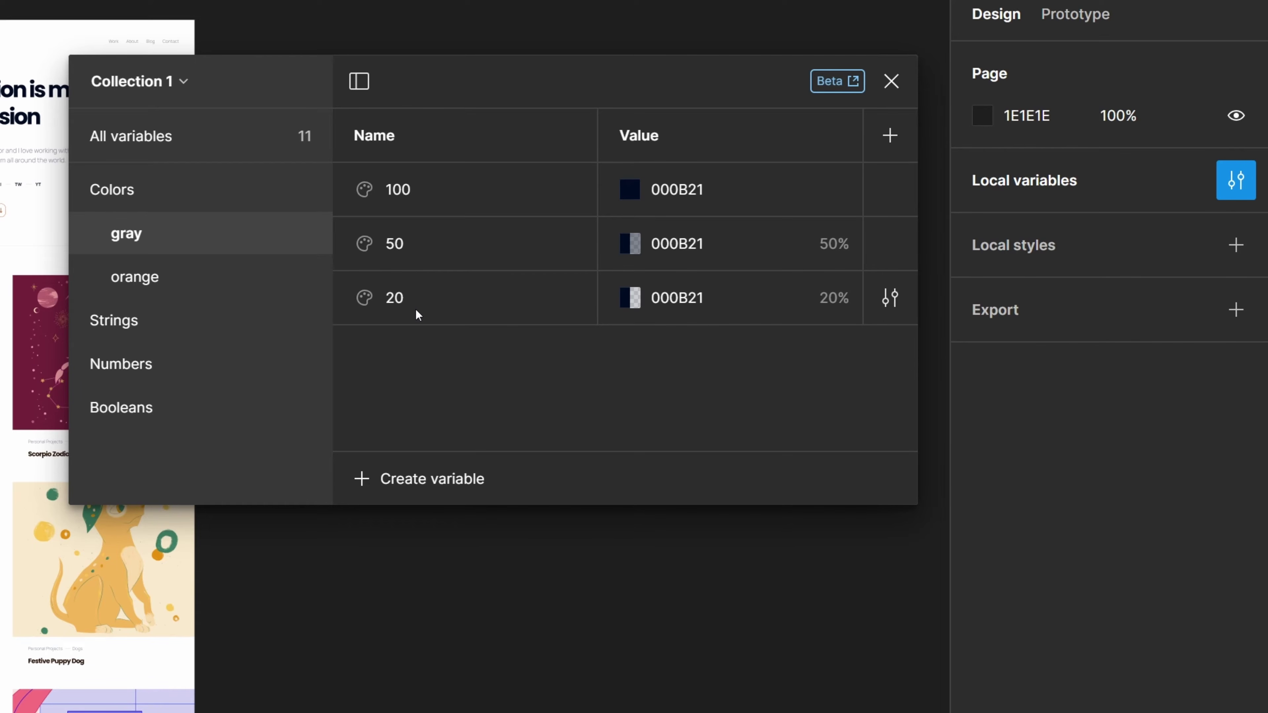
click(167, 277)
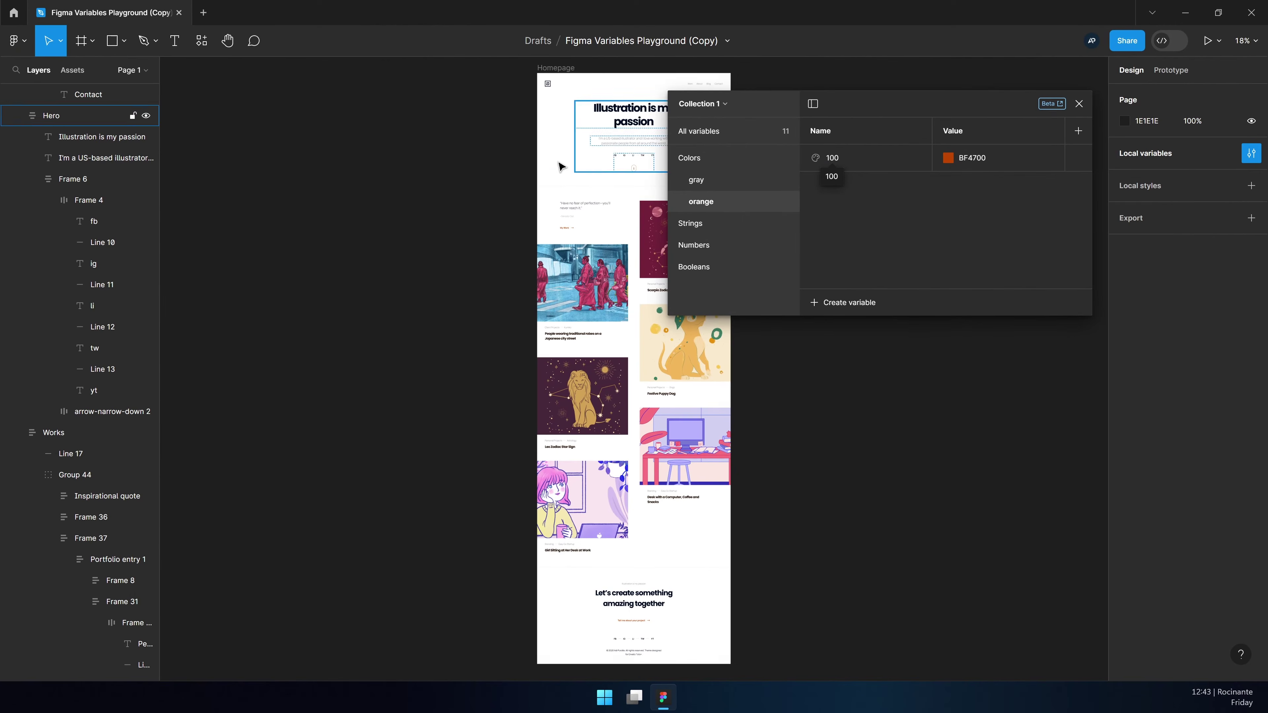
Apply the Colors/orange/100 variable to the color of the My Work link under the quote, and show the whole Colors group
scroll(399, 210, right, 5)
drag(322, 187, 488, 346)
drag(641, 333, 375, 285)
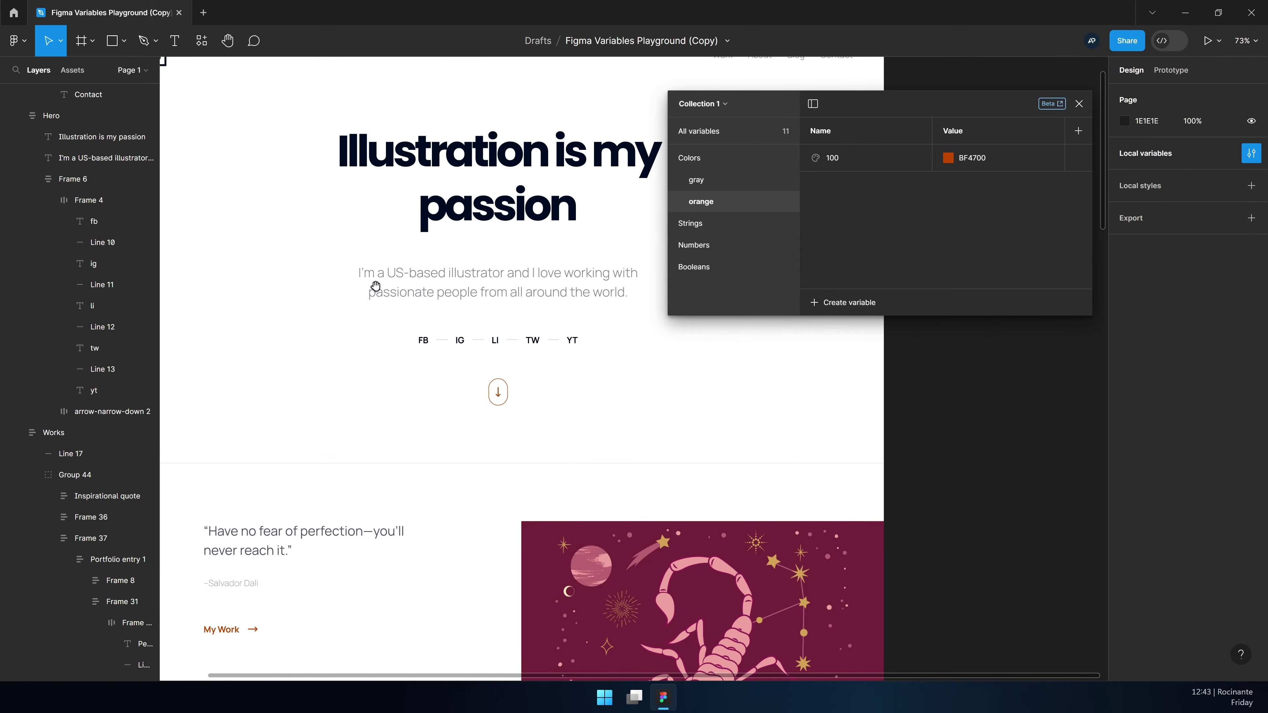
scroll(376, 287, down, 2)
click(230, 575)
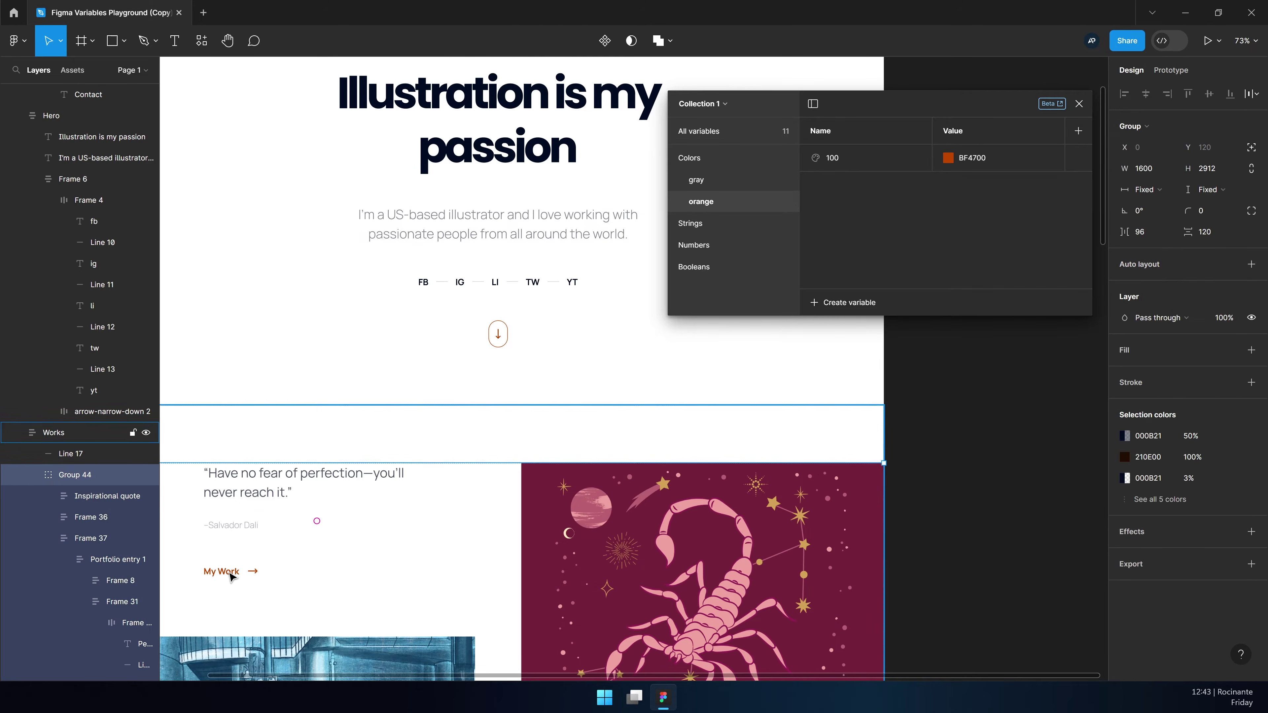
double_click(244, 575)
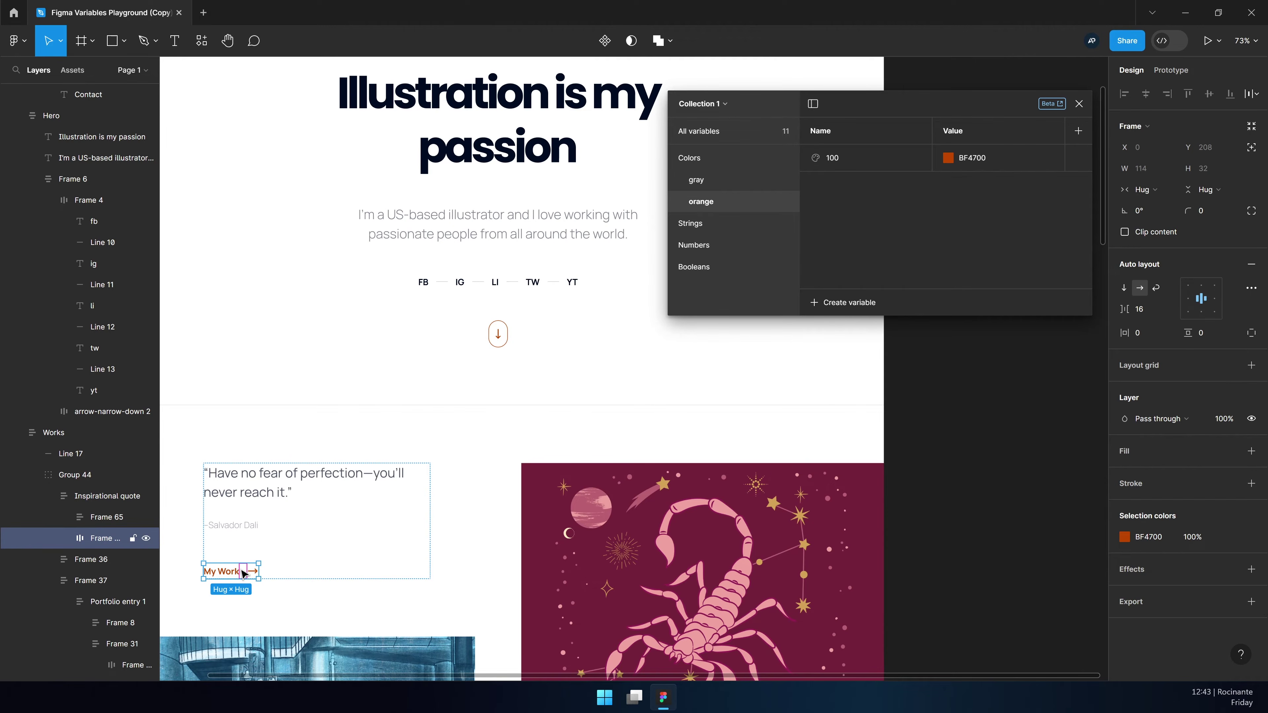
click(1124, 536)
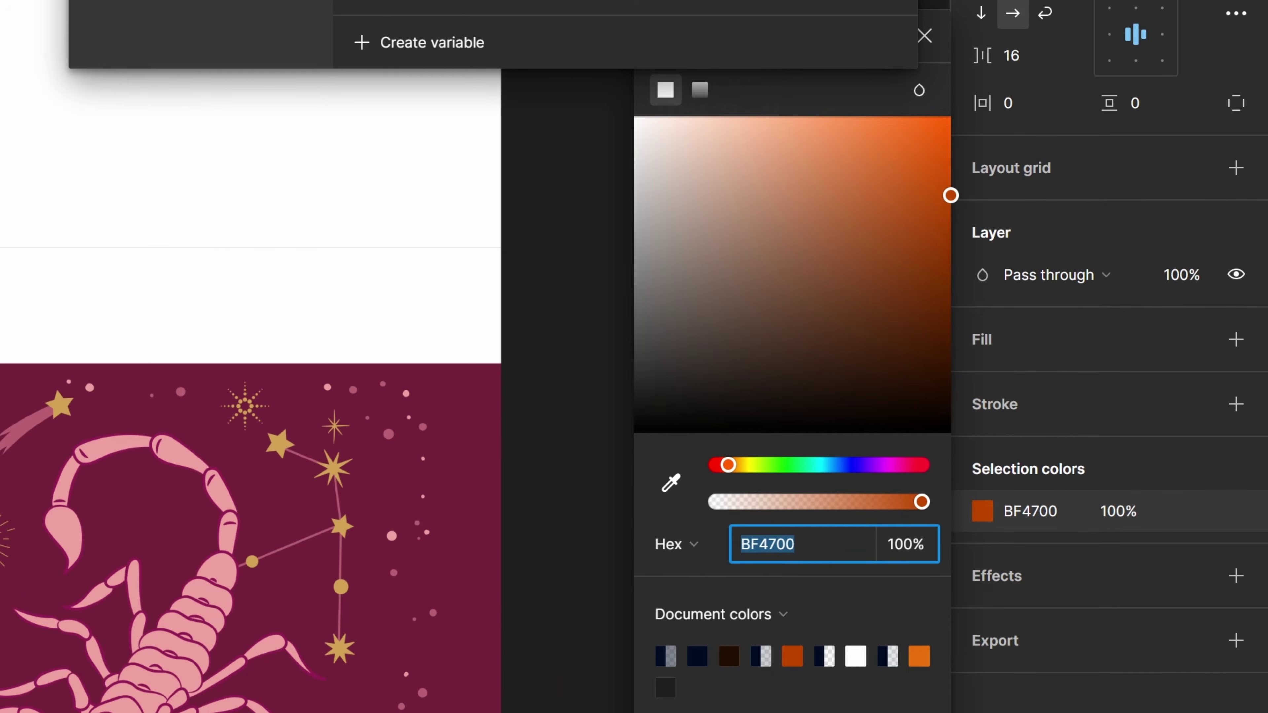
click(749, 43)
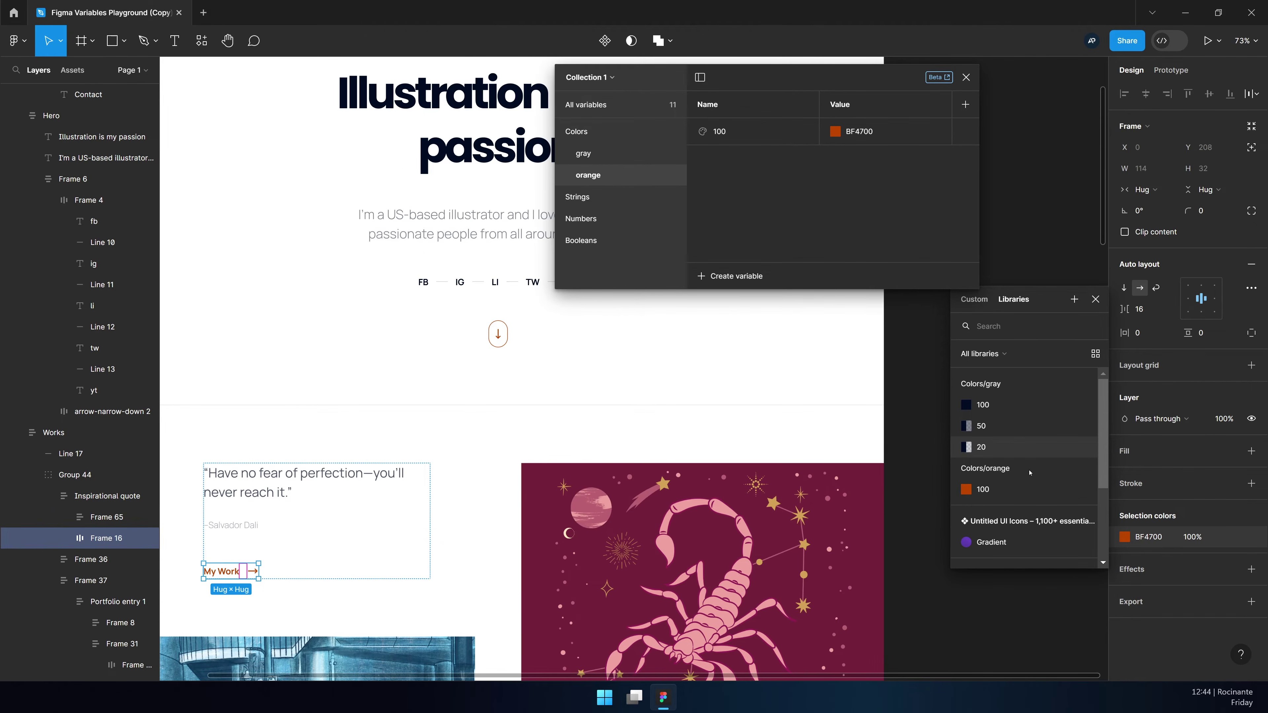
click(1014, 490)
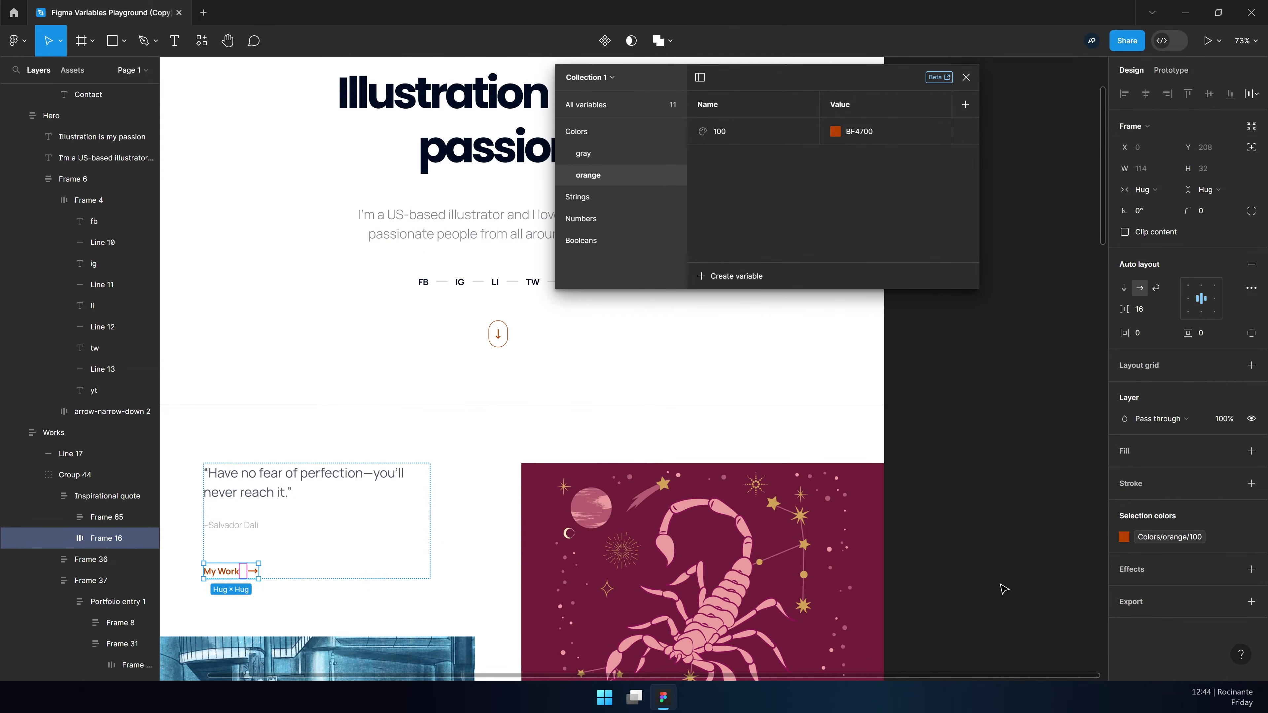
click(588, 144)
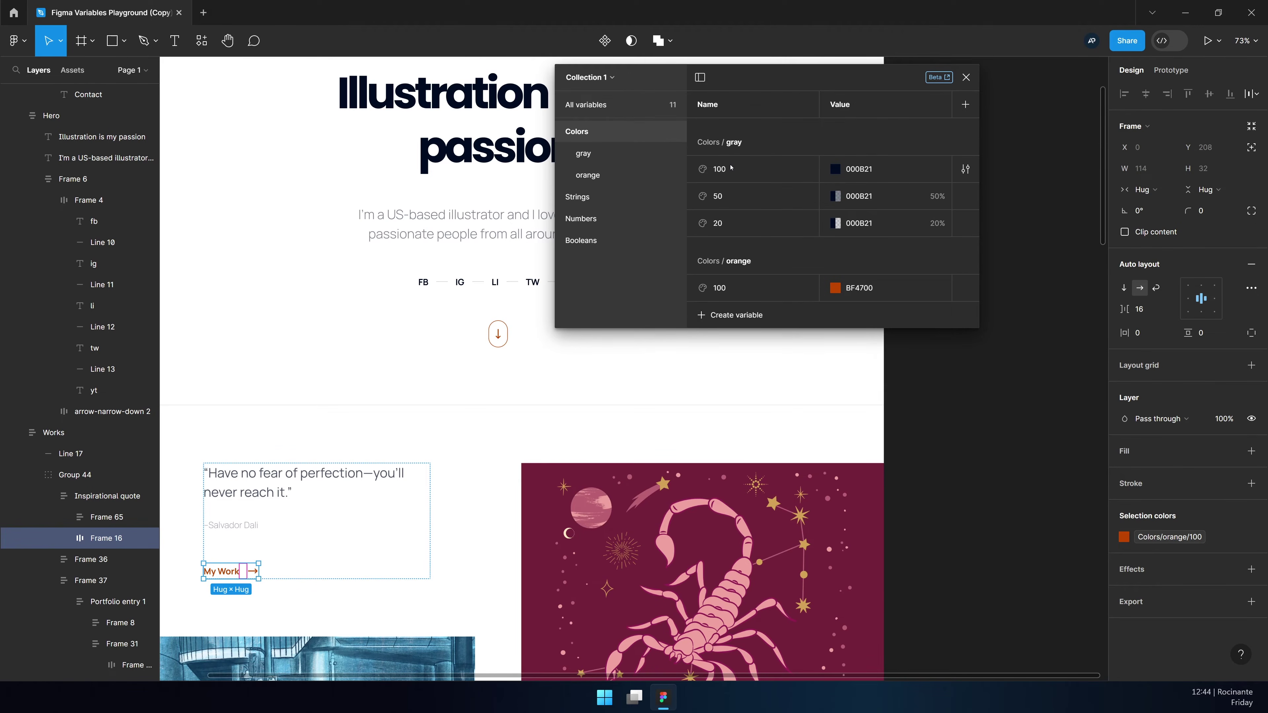
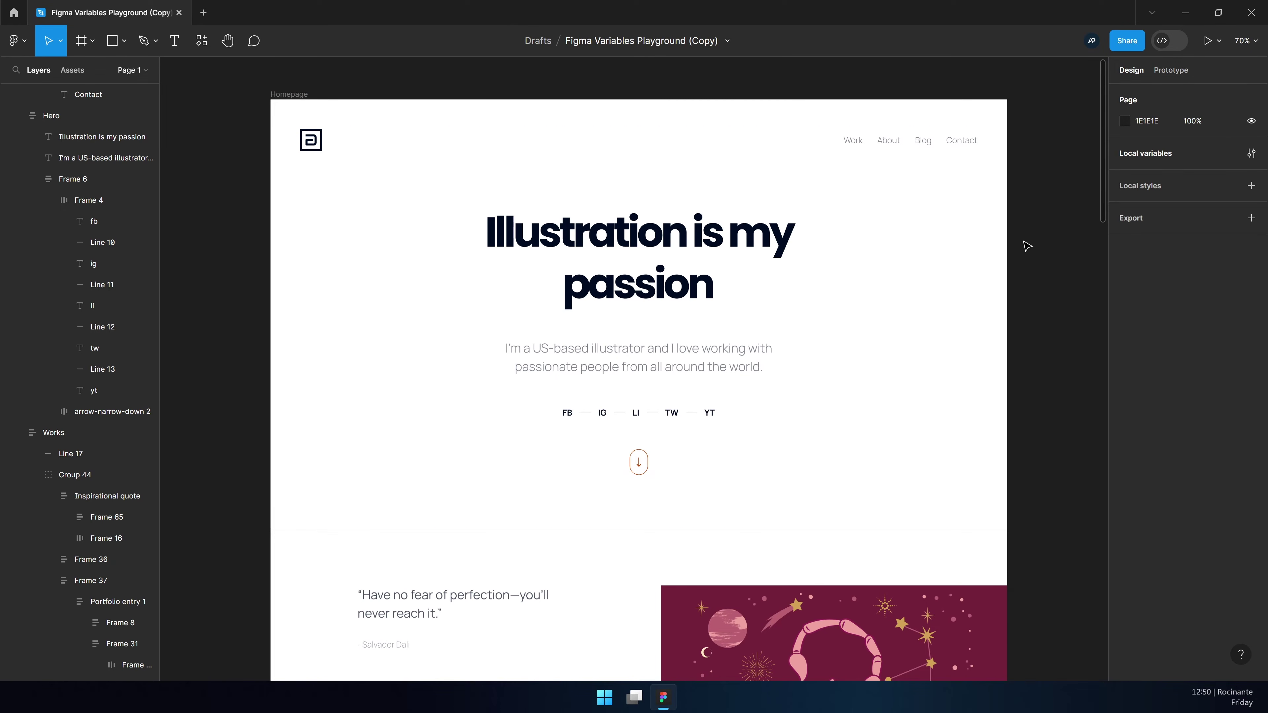
Open the local variables and rename Collection 1 as Primitives
click(1134, 158)
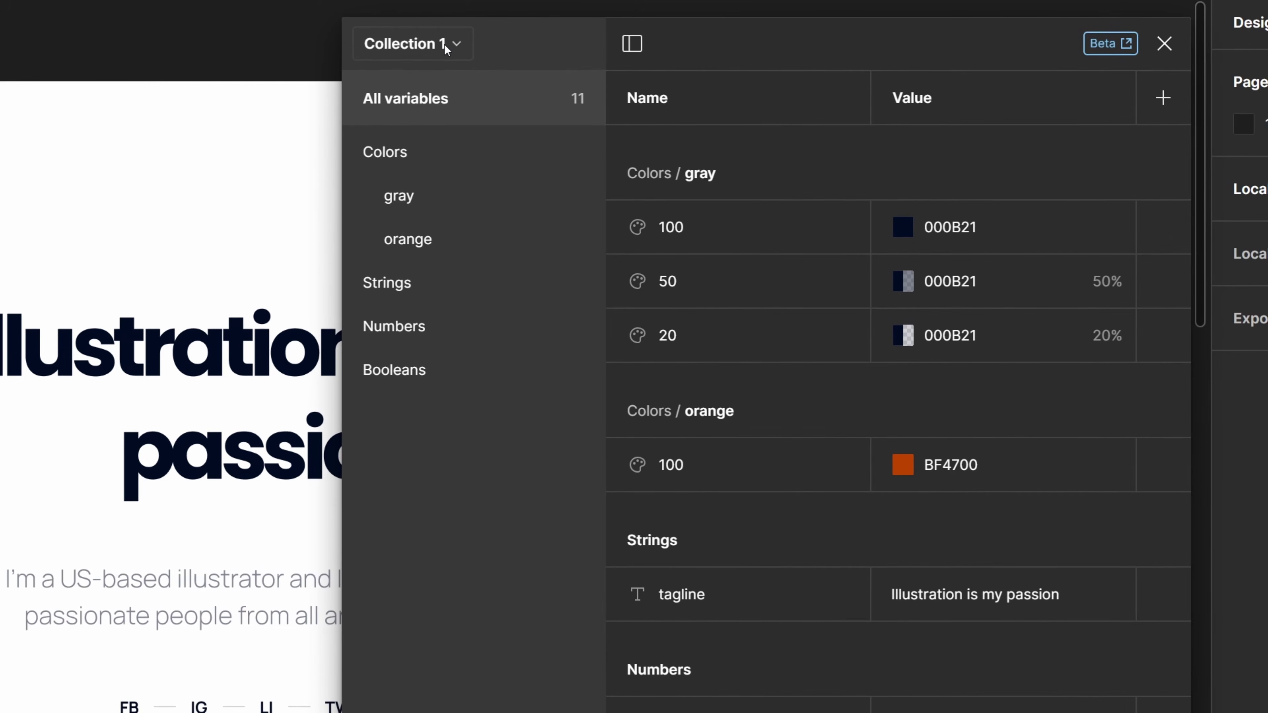
click(444, 45)
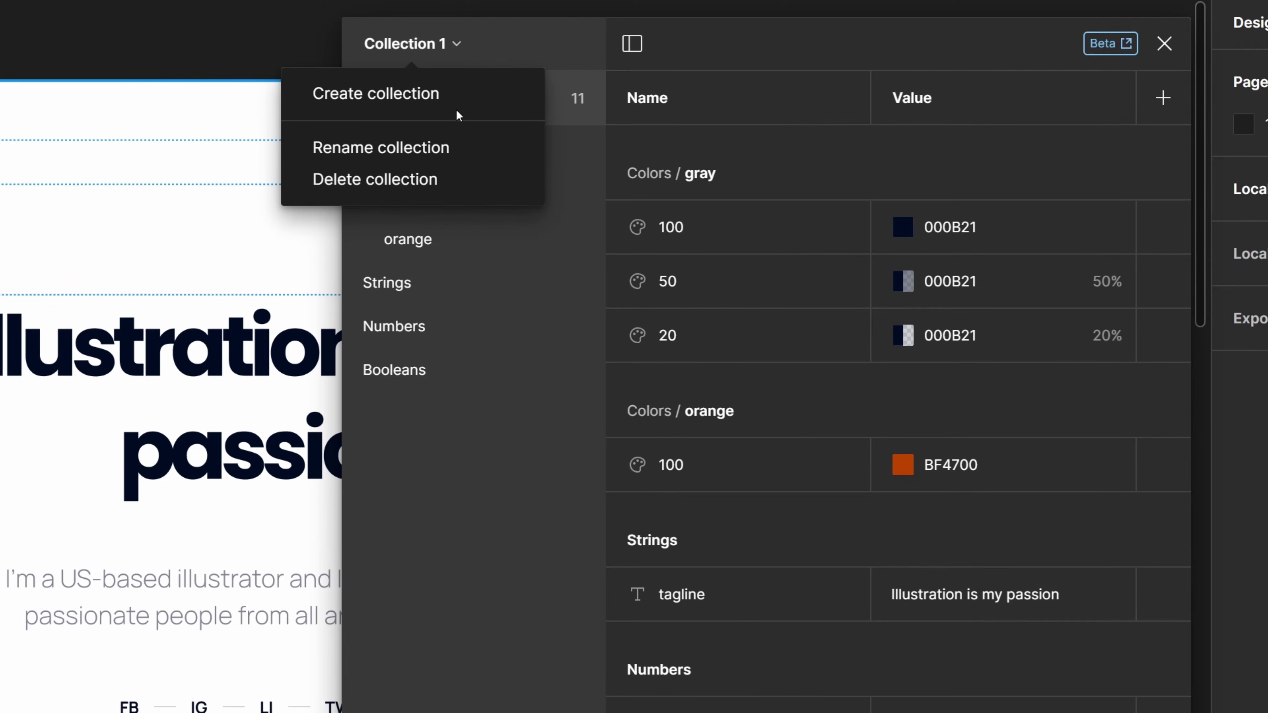
click(443, 45)
click(443, 44)
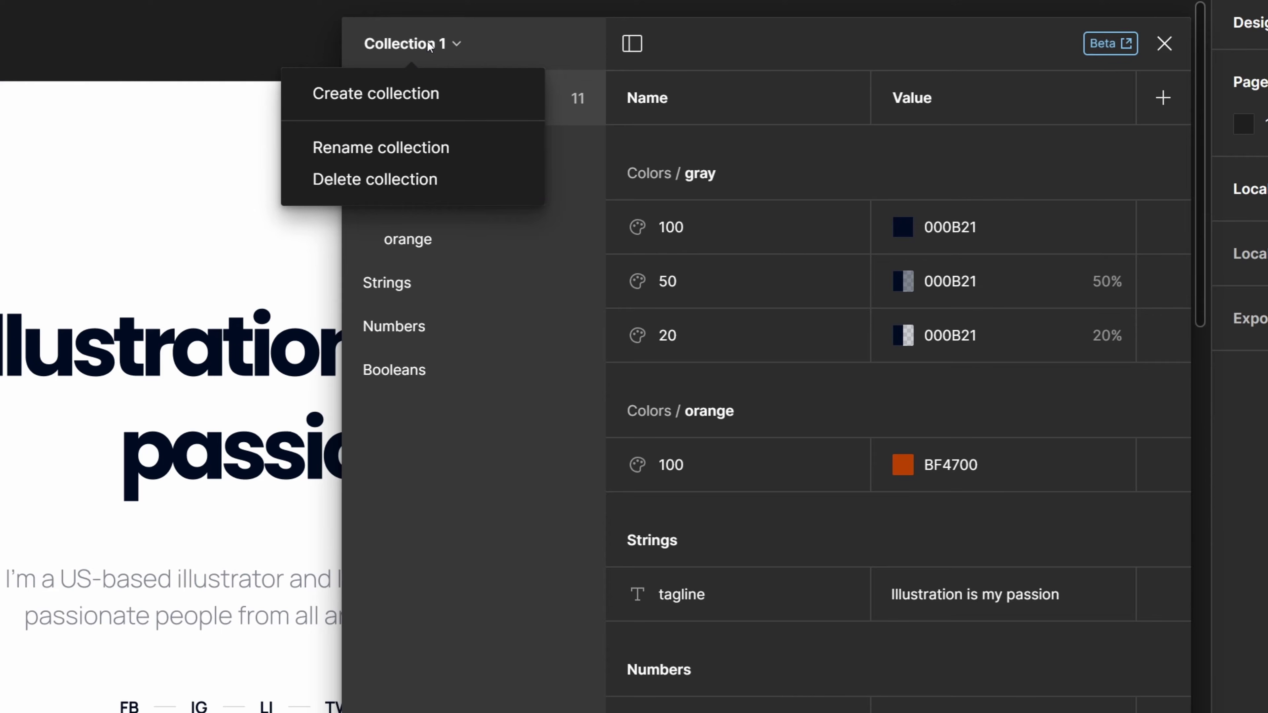
click(429, 45)
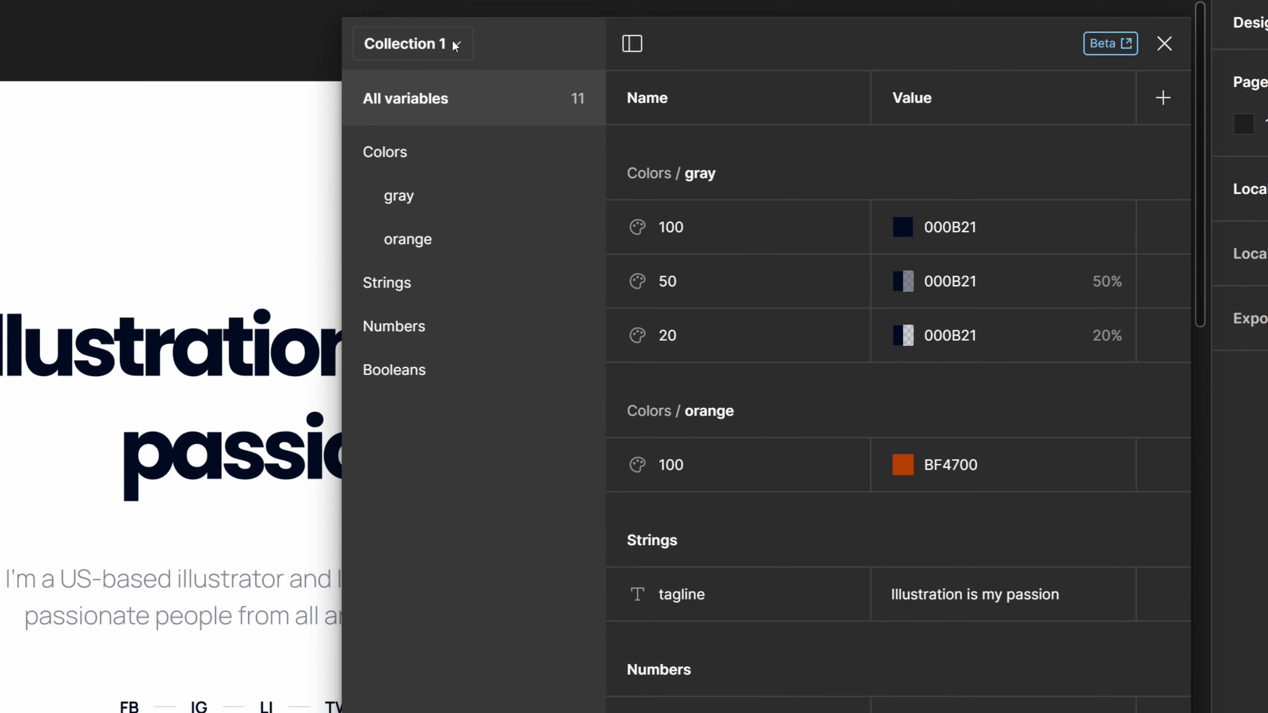
click(431, 45)
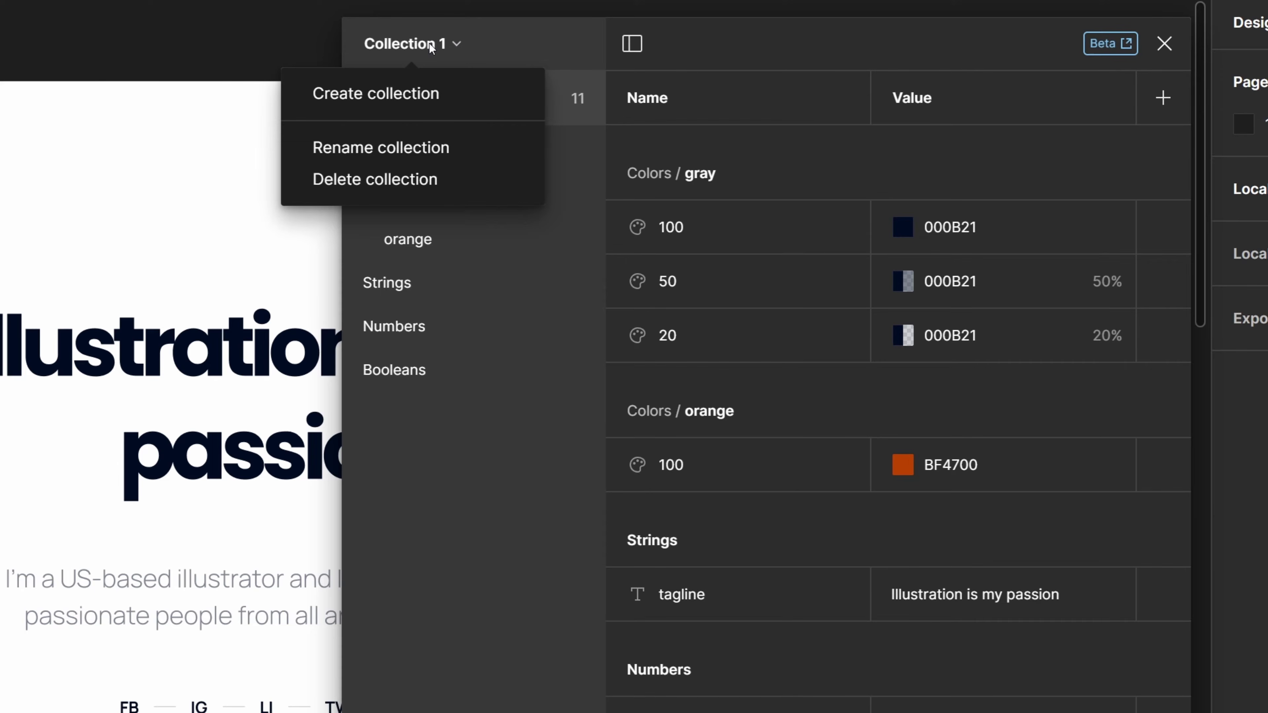
click(403, 148)
text(Primitives)
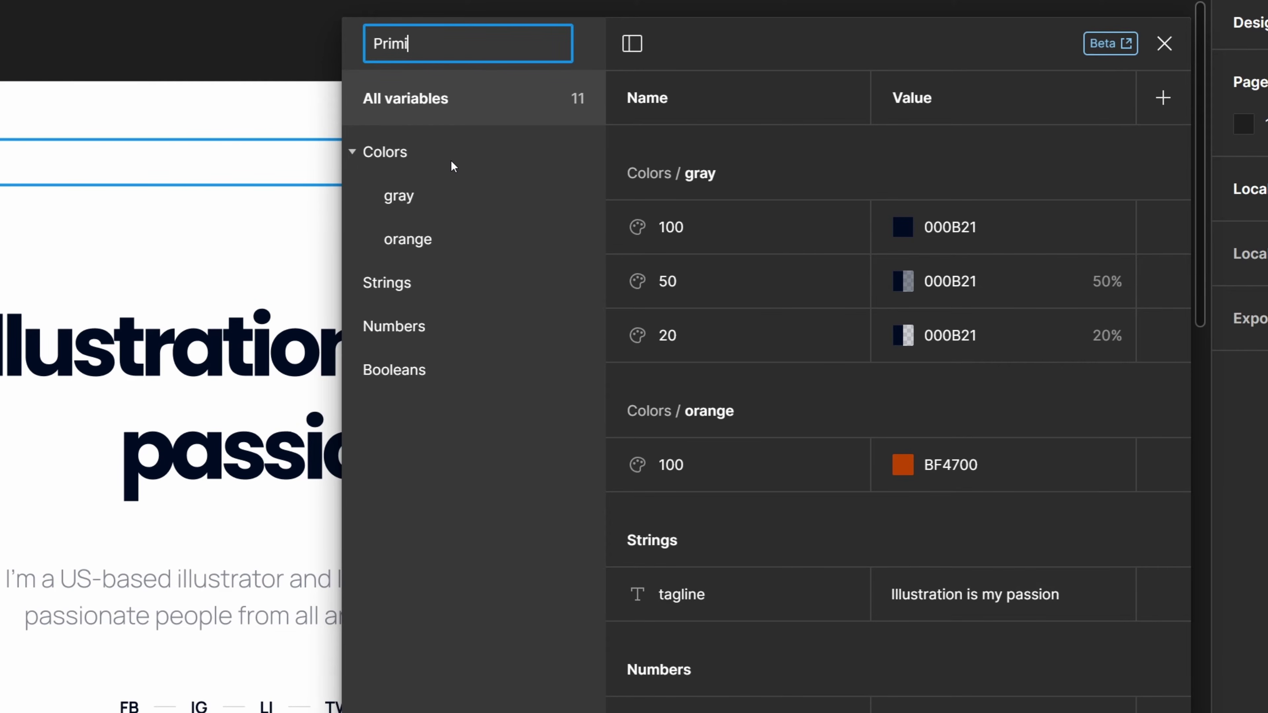
key(Return)
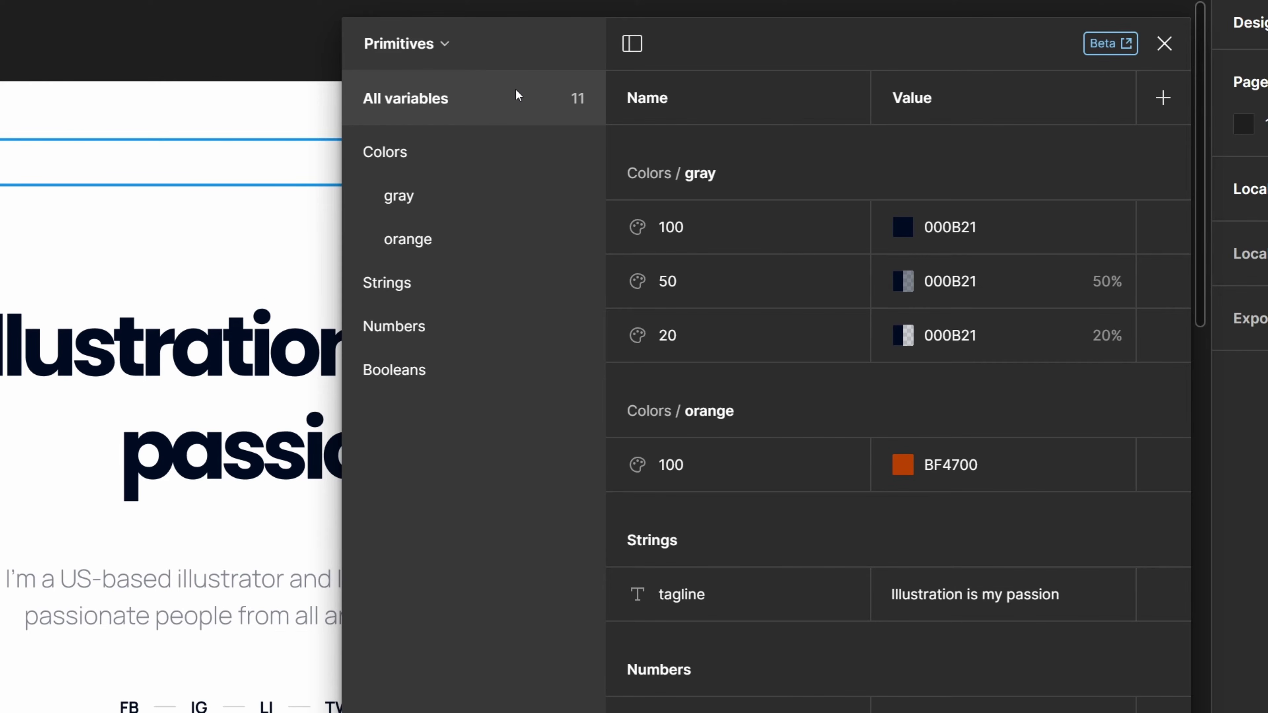
Create a second variable collection named Tokens
click(436, 45)
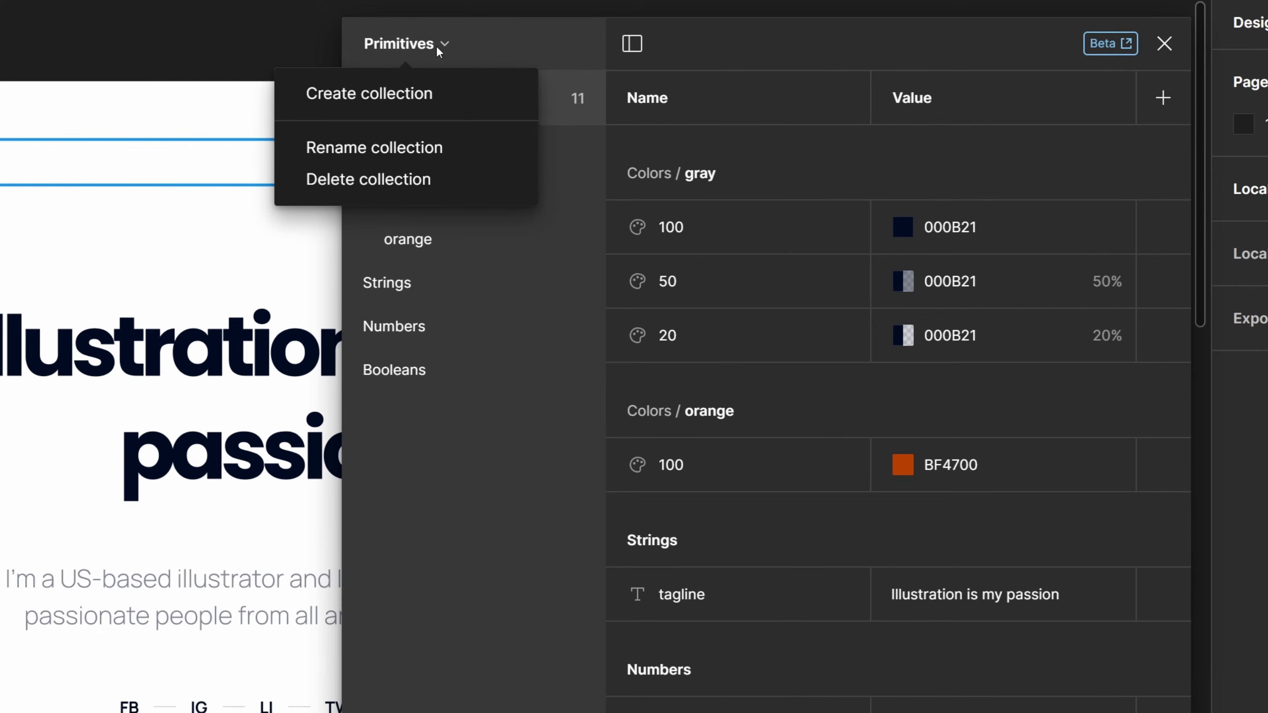
click(410, 100)
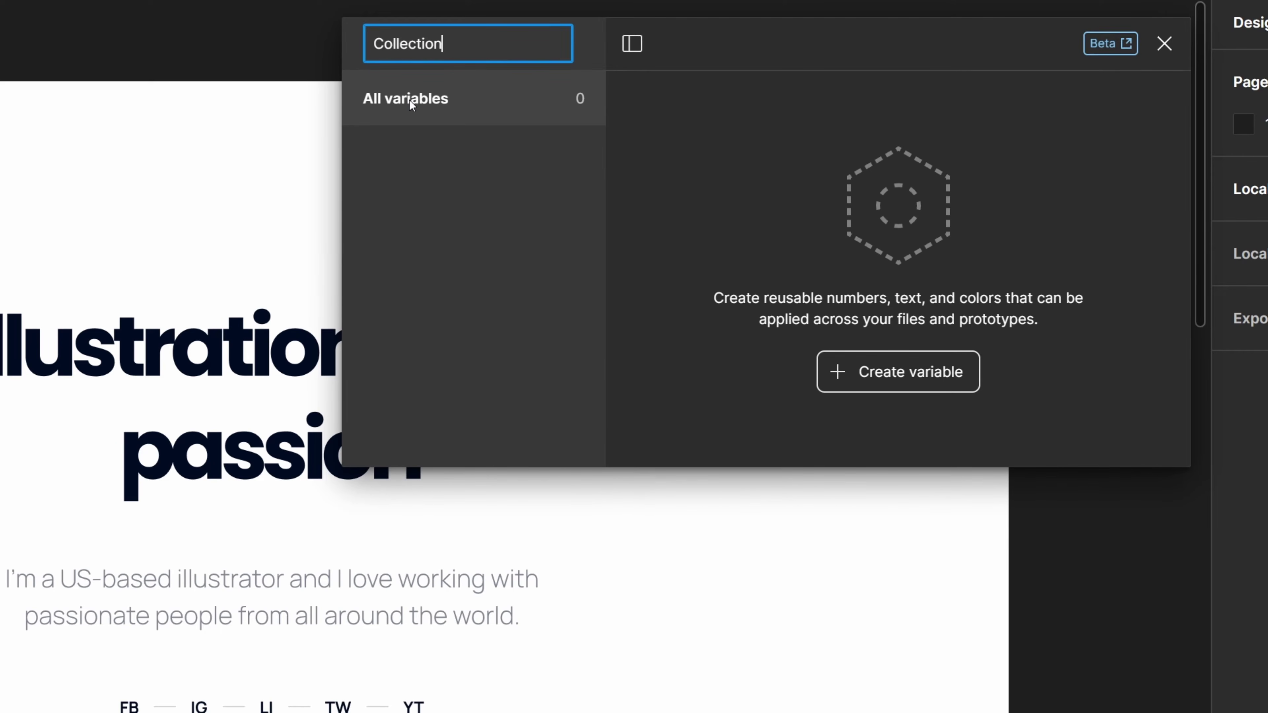
key(ctrl+a)
text(Tokens)
key(Return)
Switch back and forth between the Primitives and Tokens collections, ending on Primitives
click(436, 50)
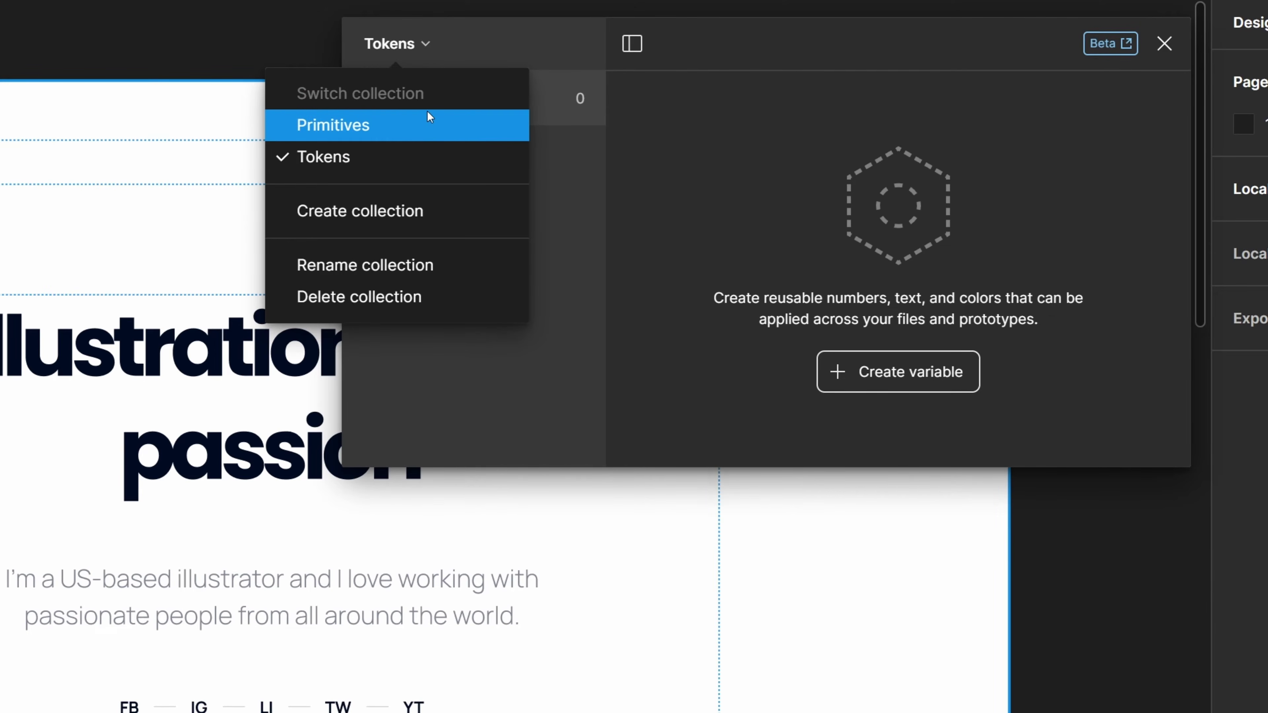
click(427, 123)
click(431, 48)
click(415, 158)
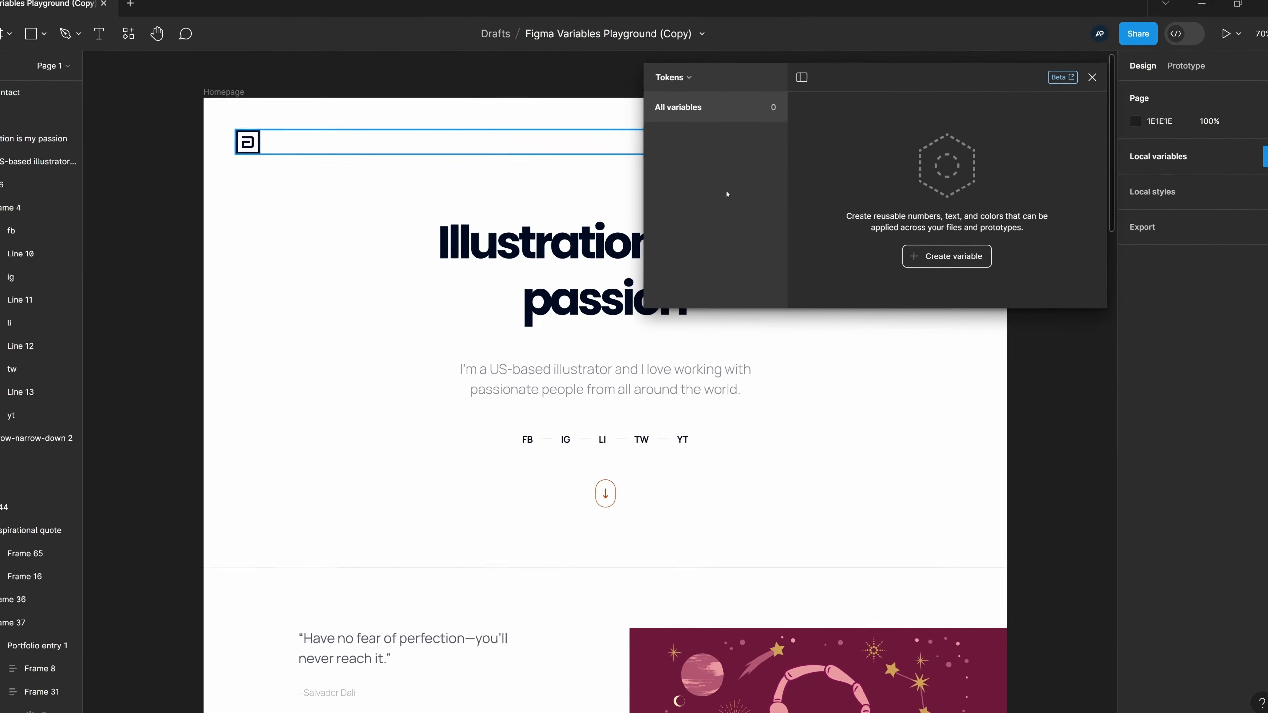
scroll(1051, 381, right, 5)
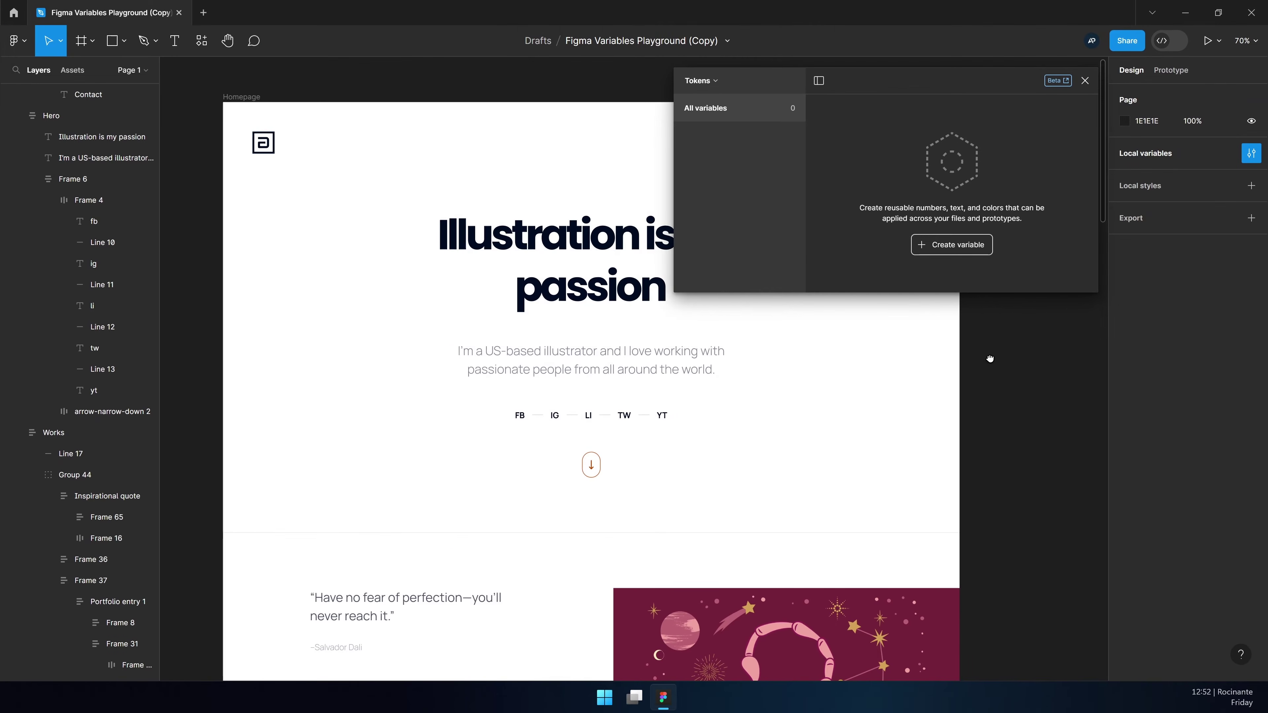
scroll(759, 396, down, 4)
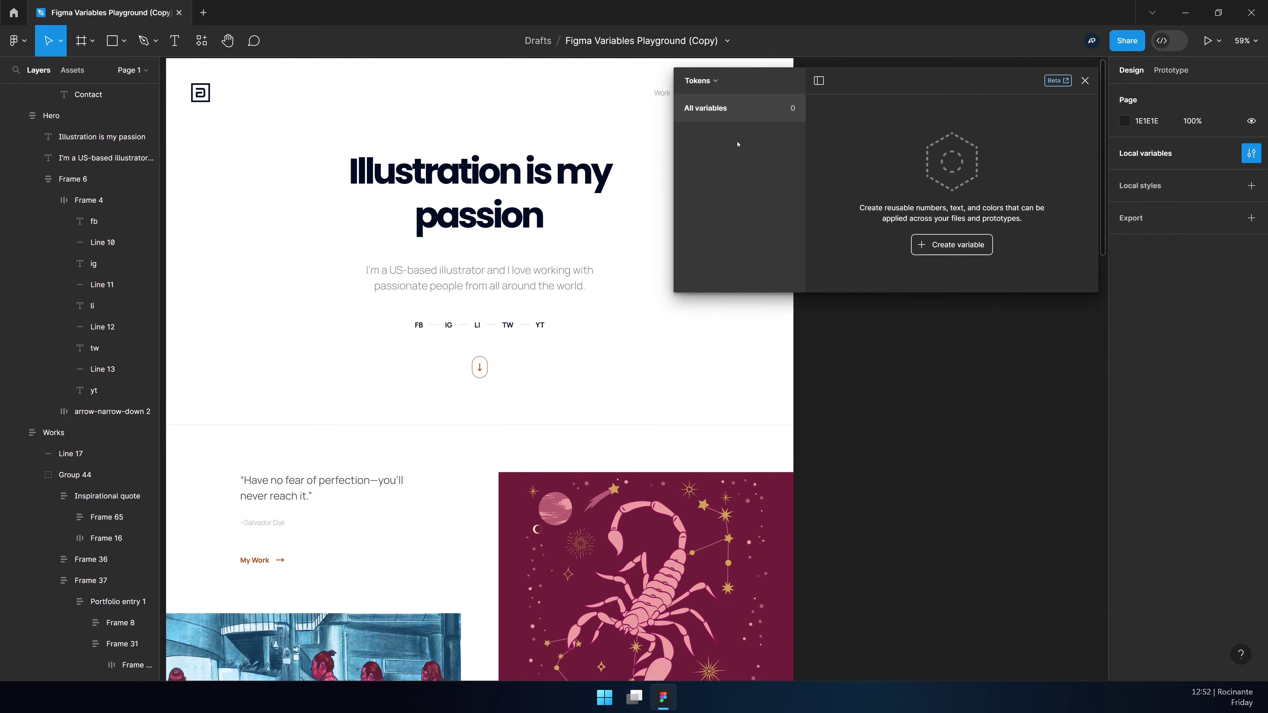
click(701, 81)
click(669, 122)
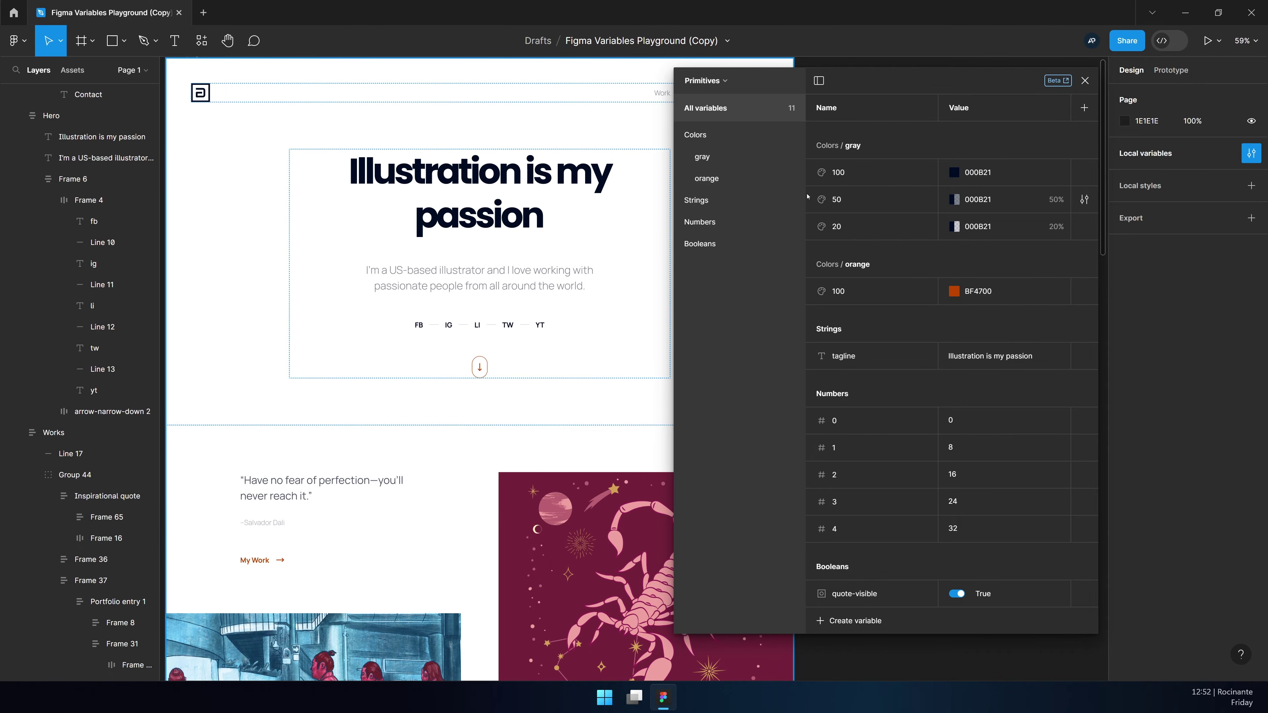
Inspect the fill colors of the hero headline, the quote and the Scorpio Zodiac Star Sign title, continuing to the footer
click(467, 165)
scroll(467, 165, down, 6)
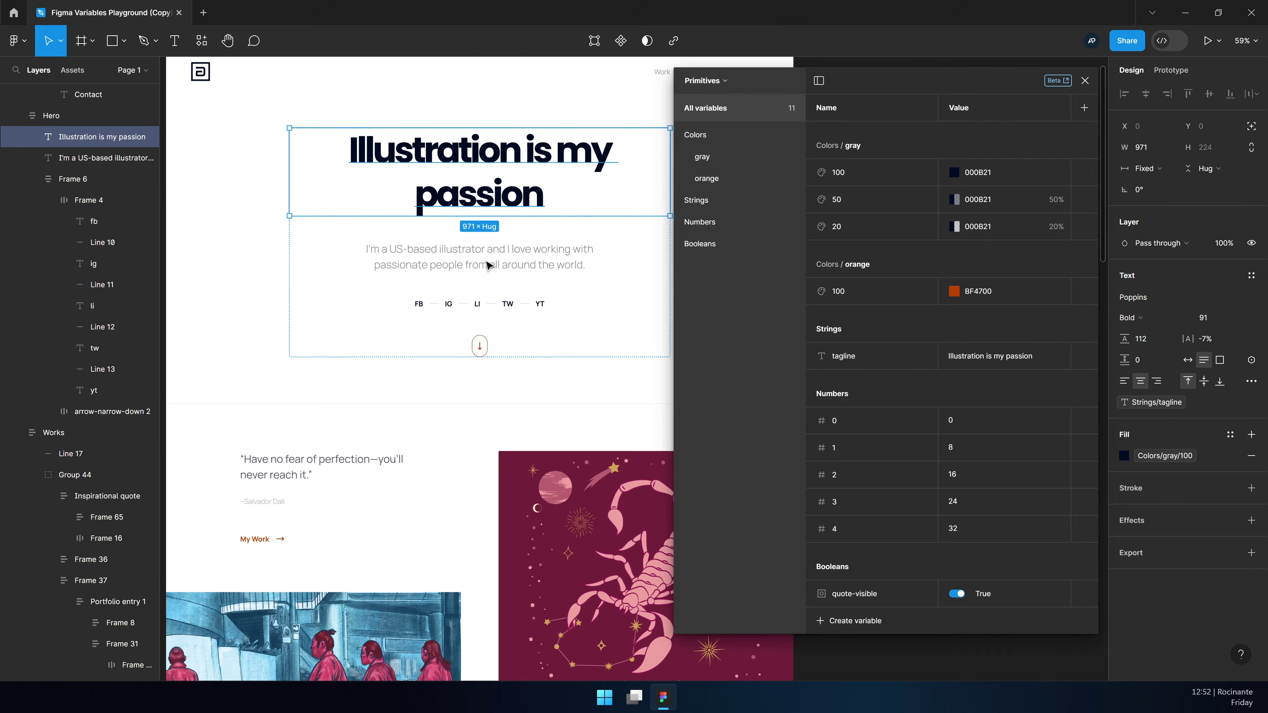
click(294, 169)
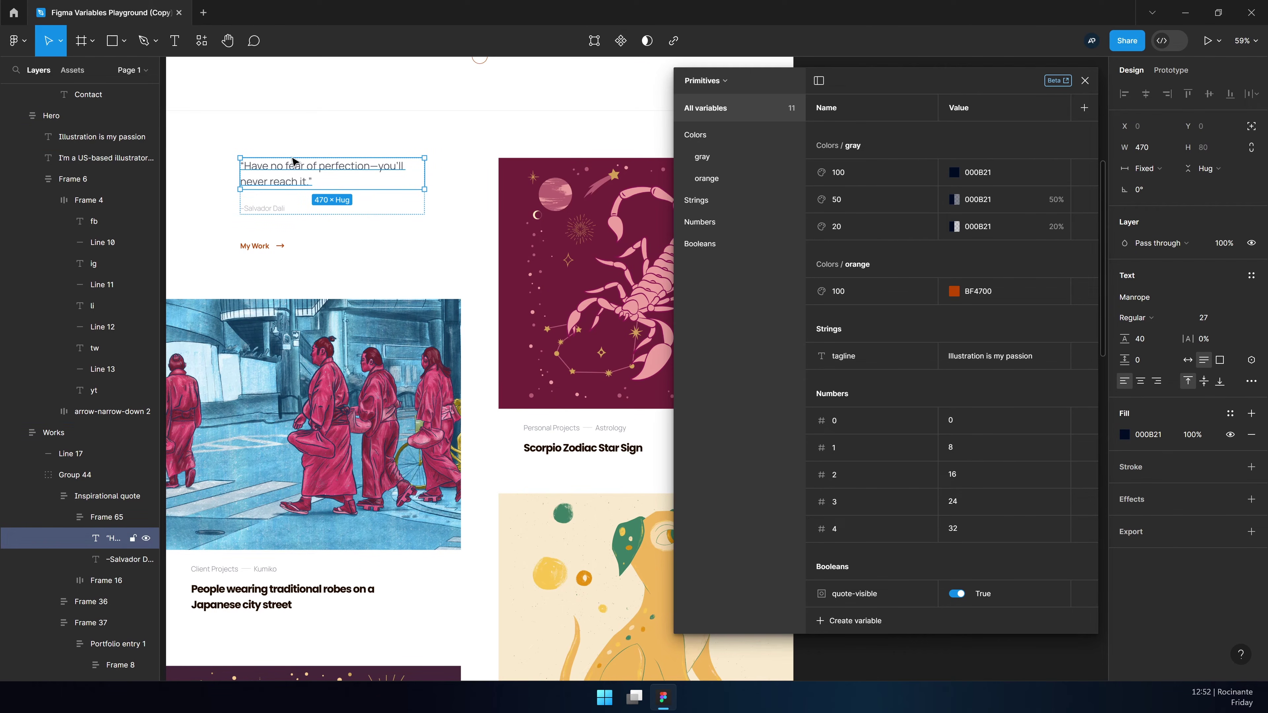
scroll(545, 344, down, 2)
click(546, 340)
scroll(547, 335, down, 17)
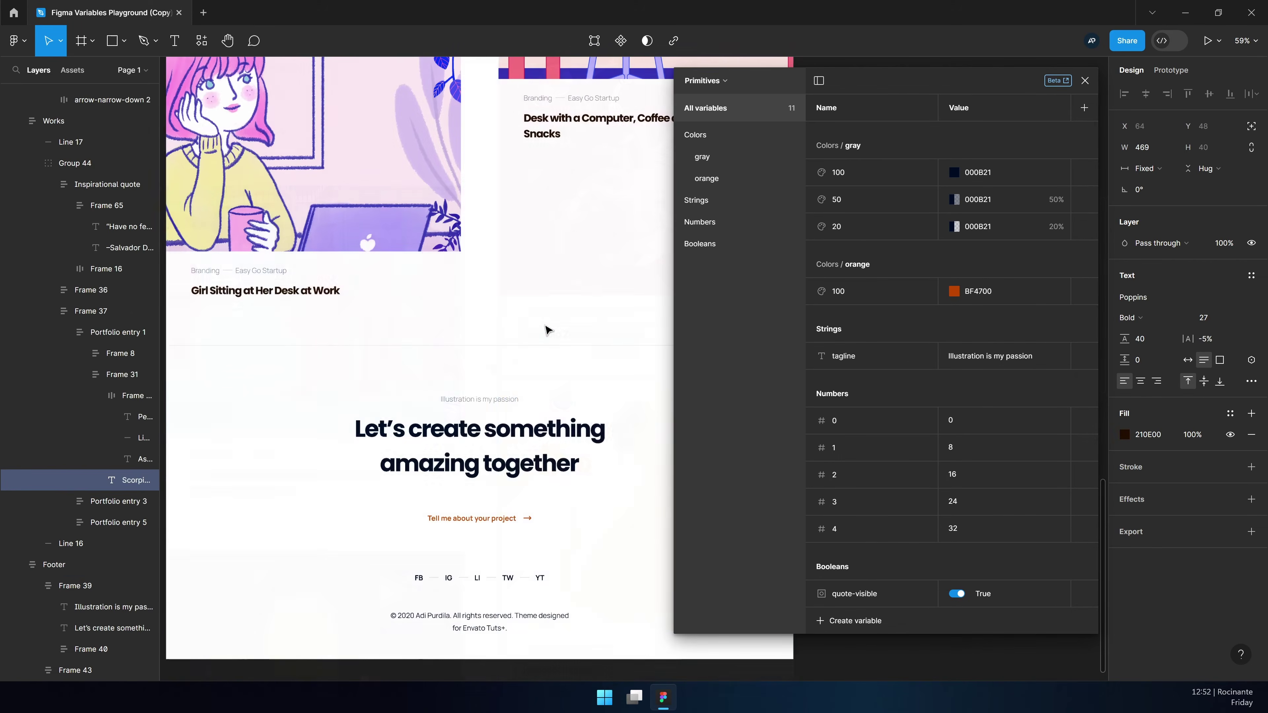
Switch to the Tokens collection and create a color variable named color-text
scroll(547, 326, up, 8)
scroll(550, 330, up, 14)
scroll(574, 340, down, 1)
click(563, 99)
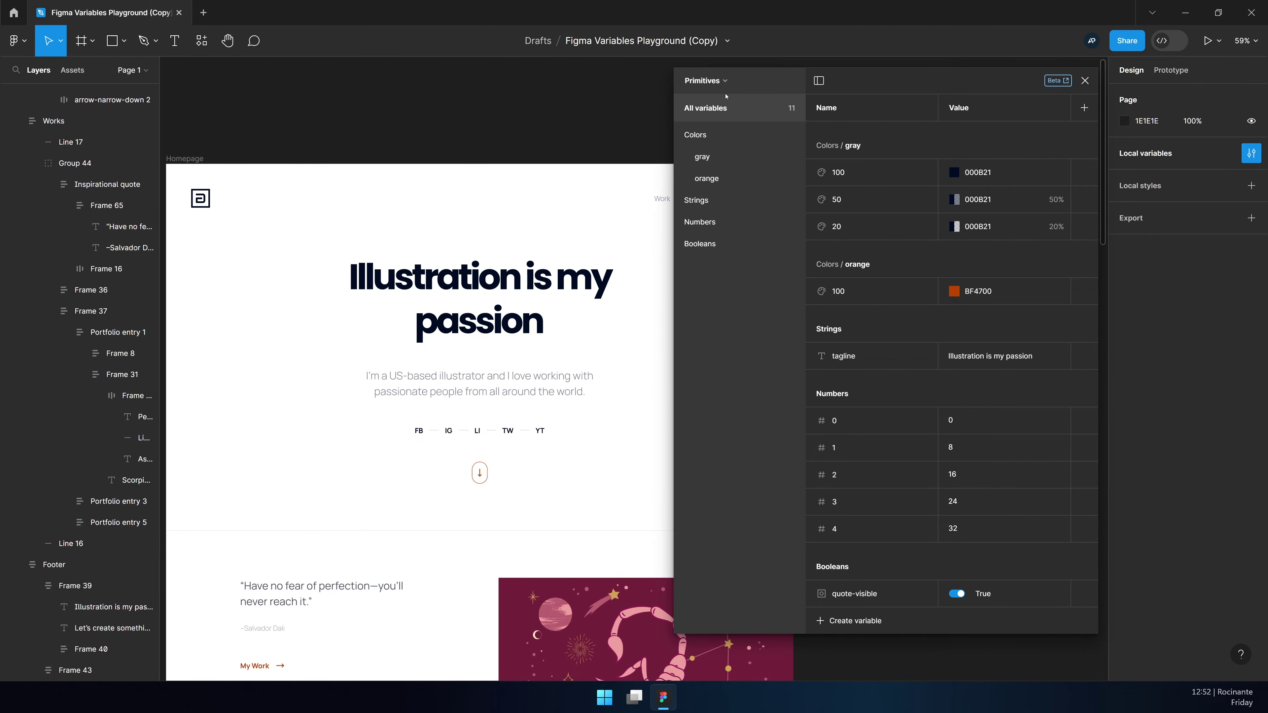
click(725, 76)
click(712, 134)
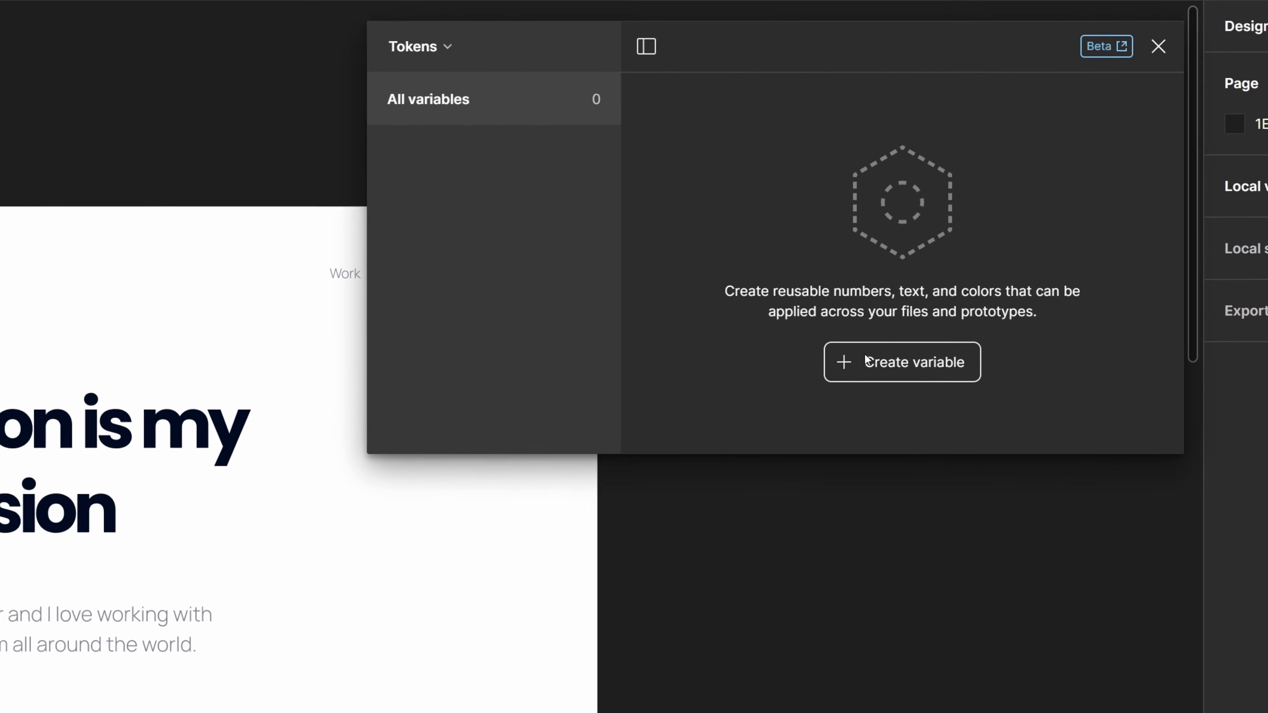
click(949, 249)
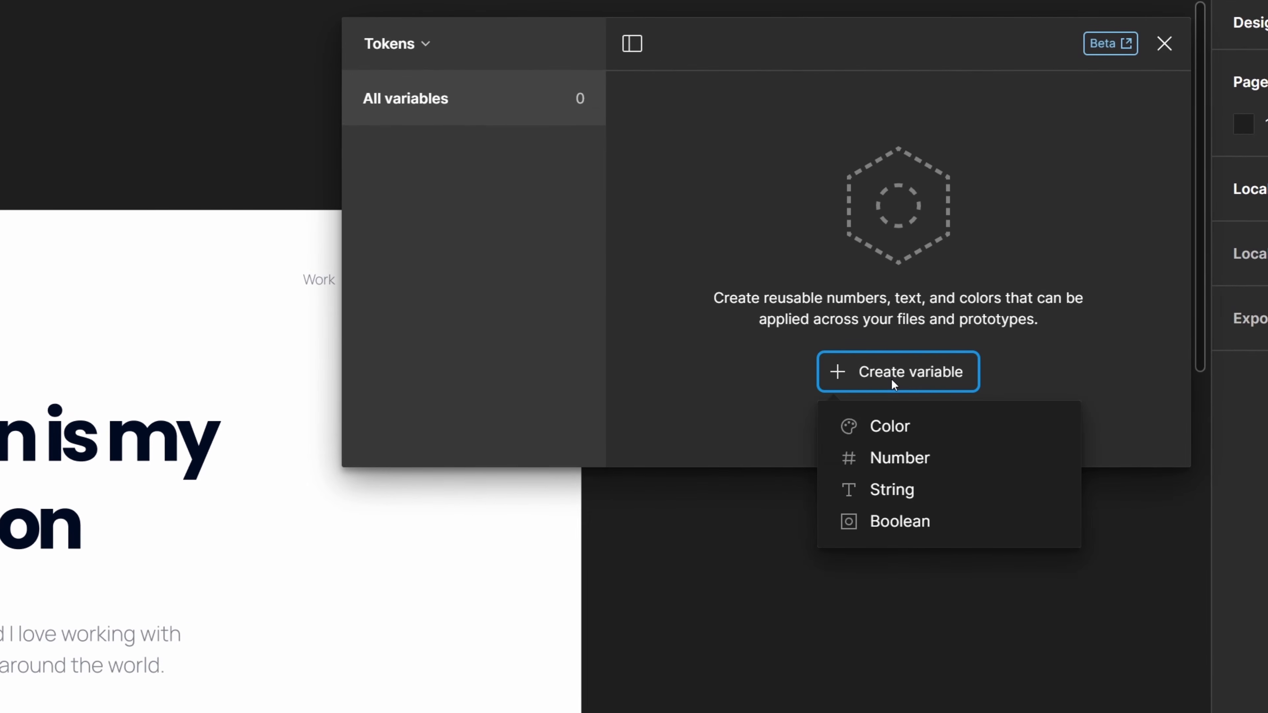
click(890, 424)
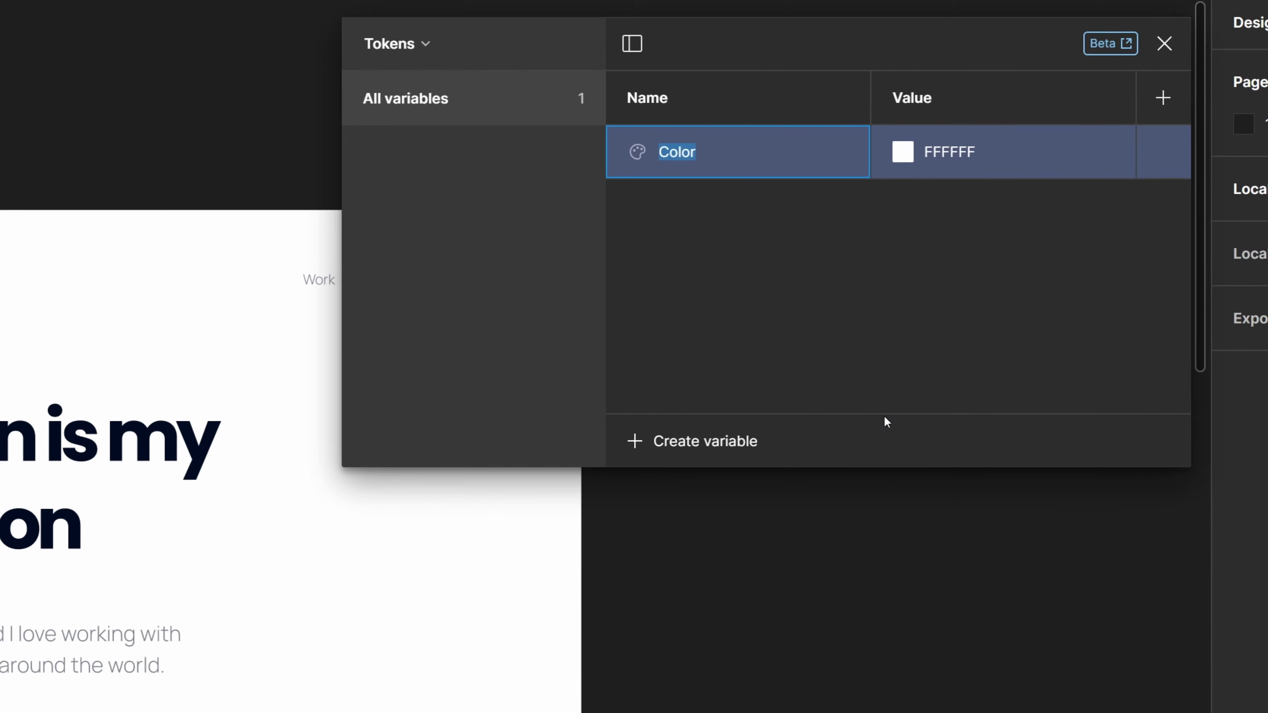
text(color-text)
key(Return)
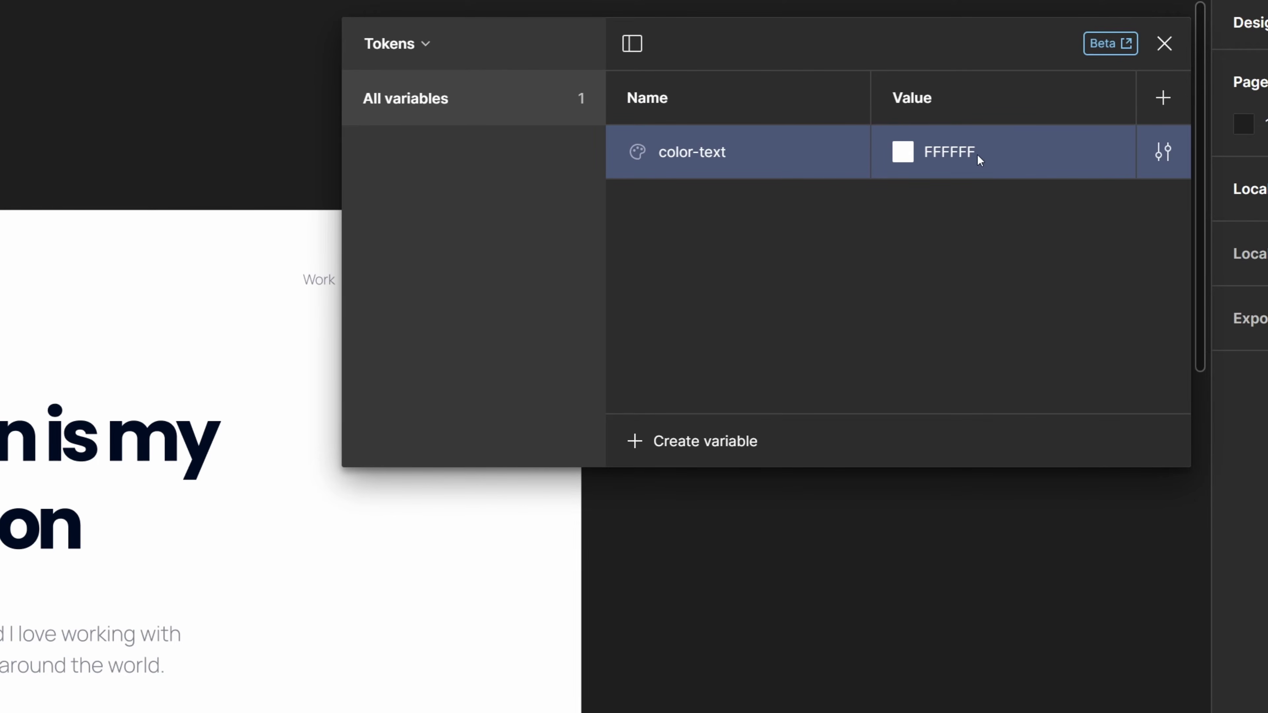
Link the color-text token's value to the primitive variable Colors/gray/100
double_click(956, 159)
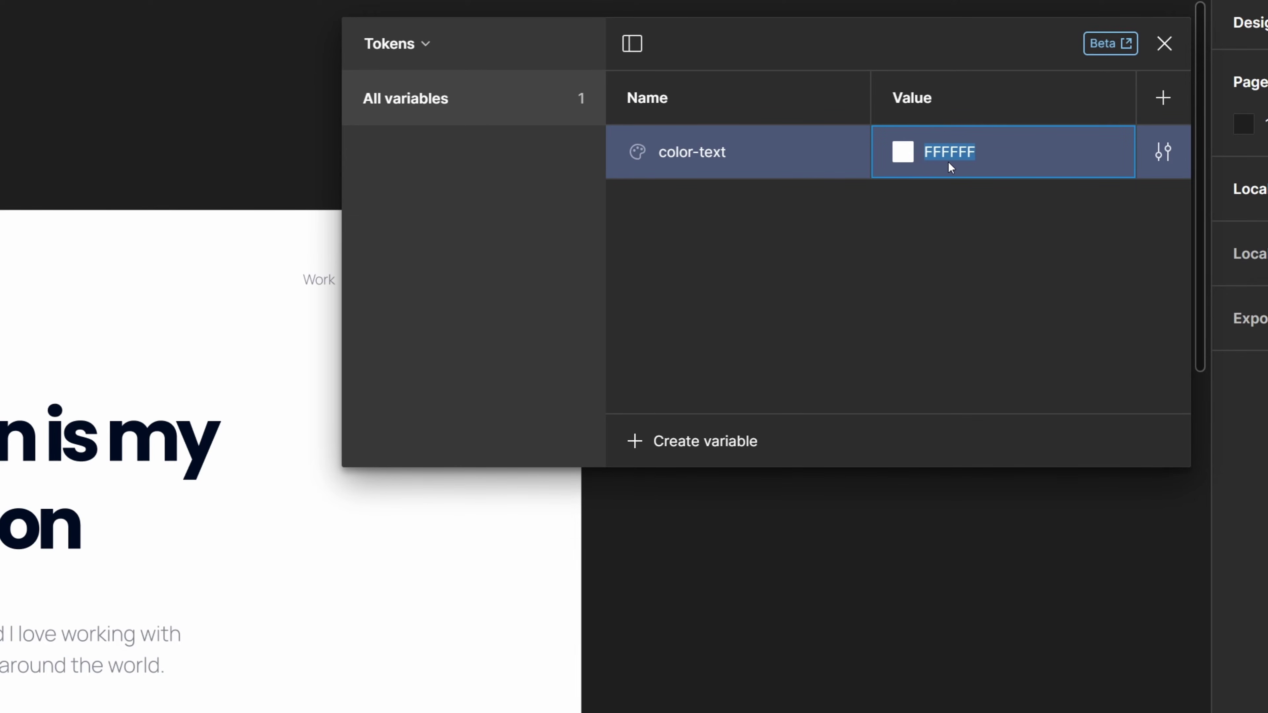
click(900, 146)
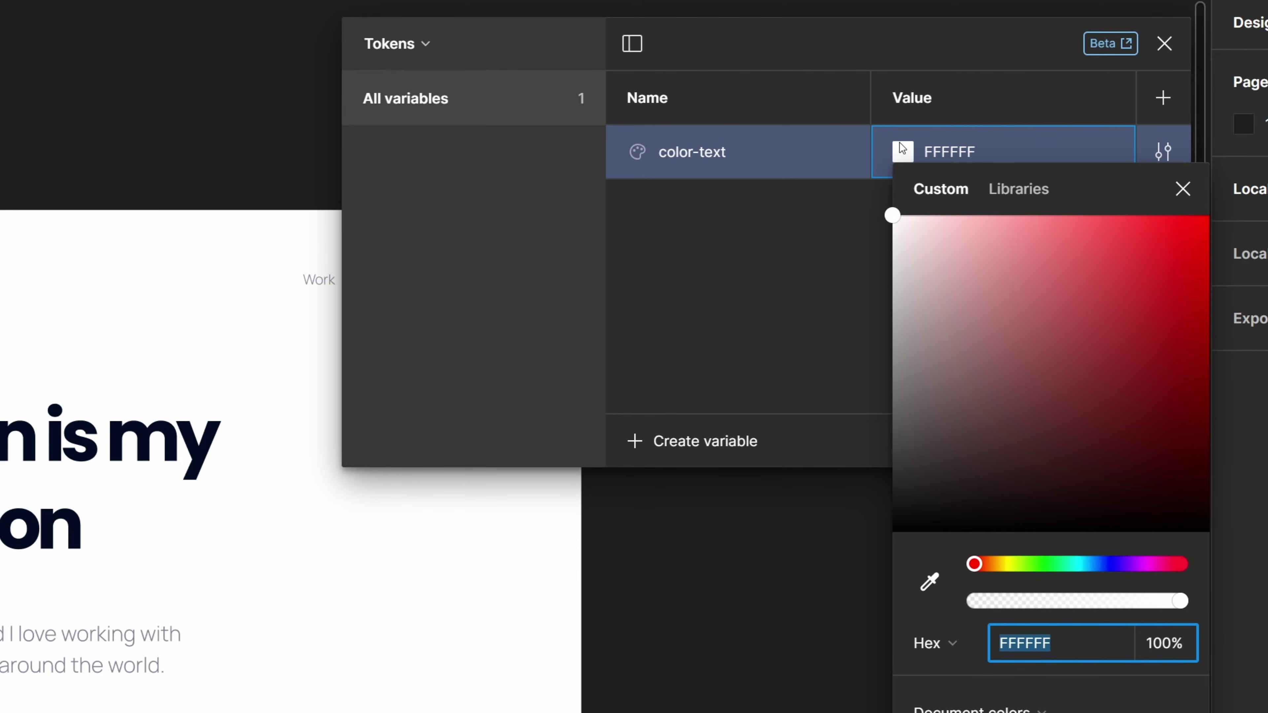
click(1015, 198)
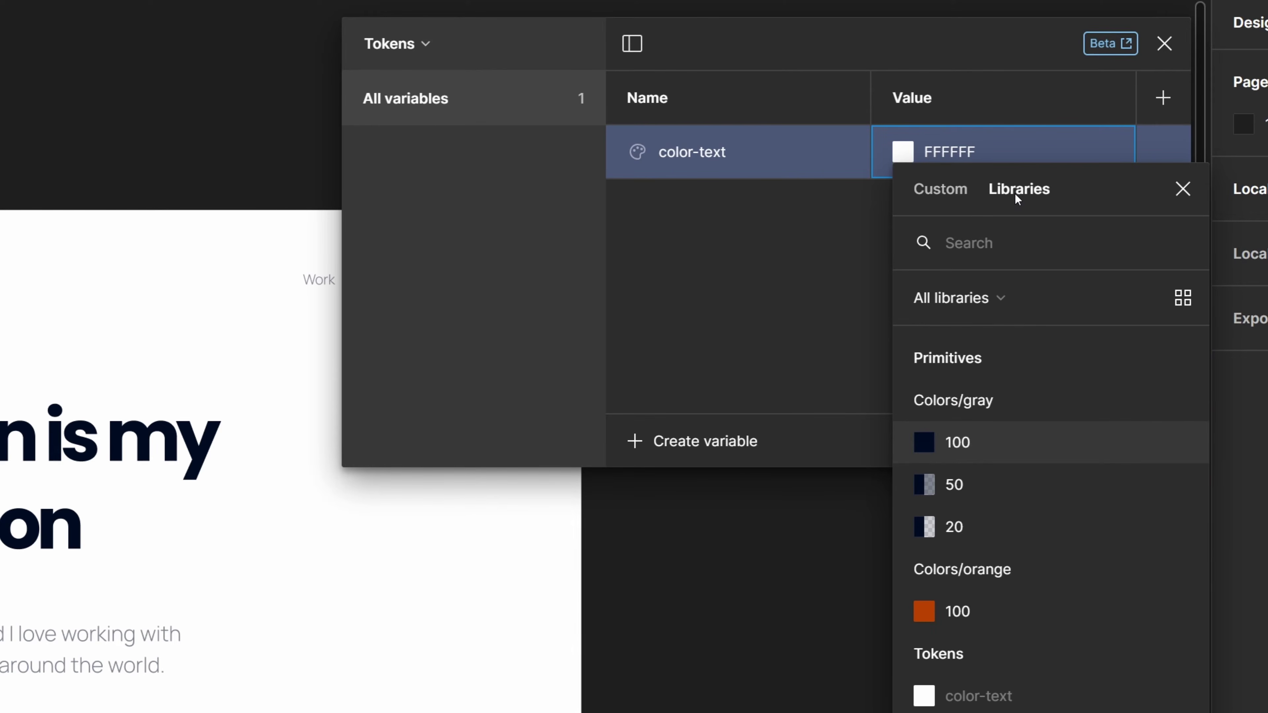
click(995, 444)
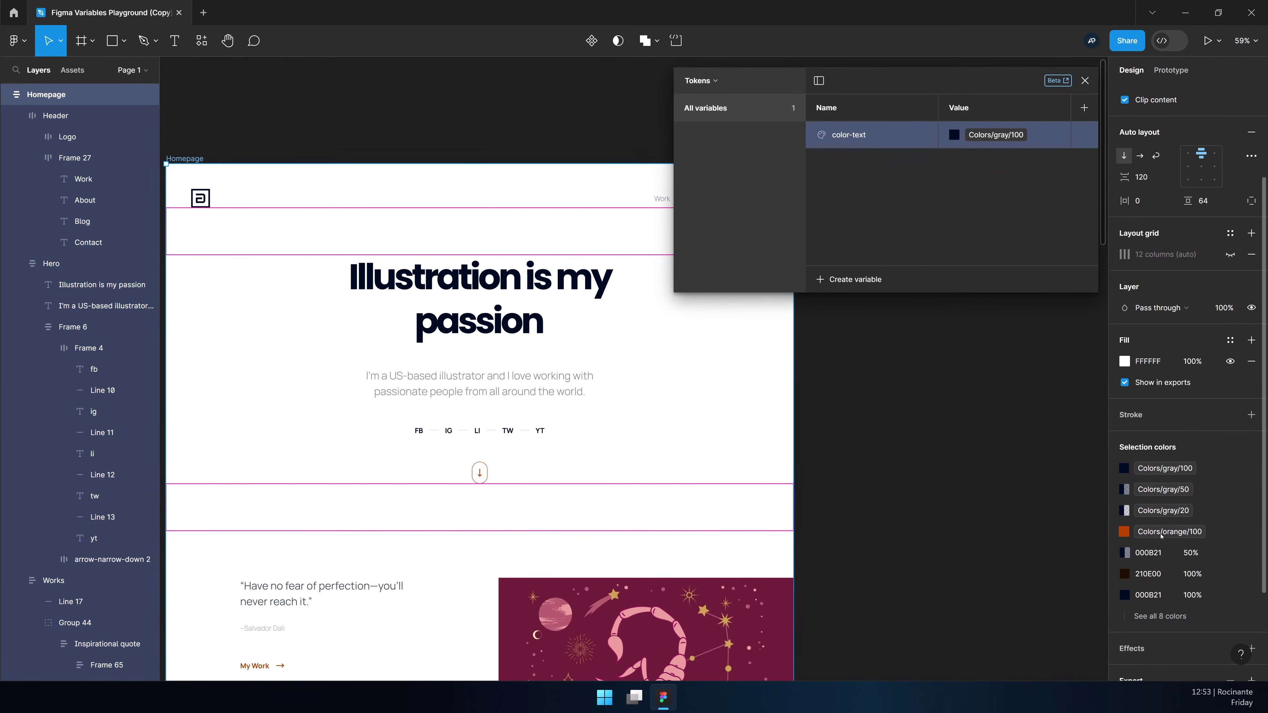
Replace Colors/gray/100 with the color-text token in the Homepage frame's selection colors
scroll(1161, 536, down, 3)
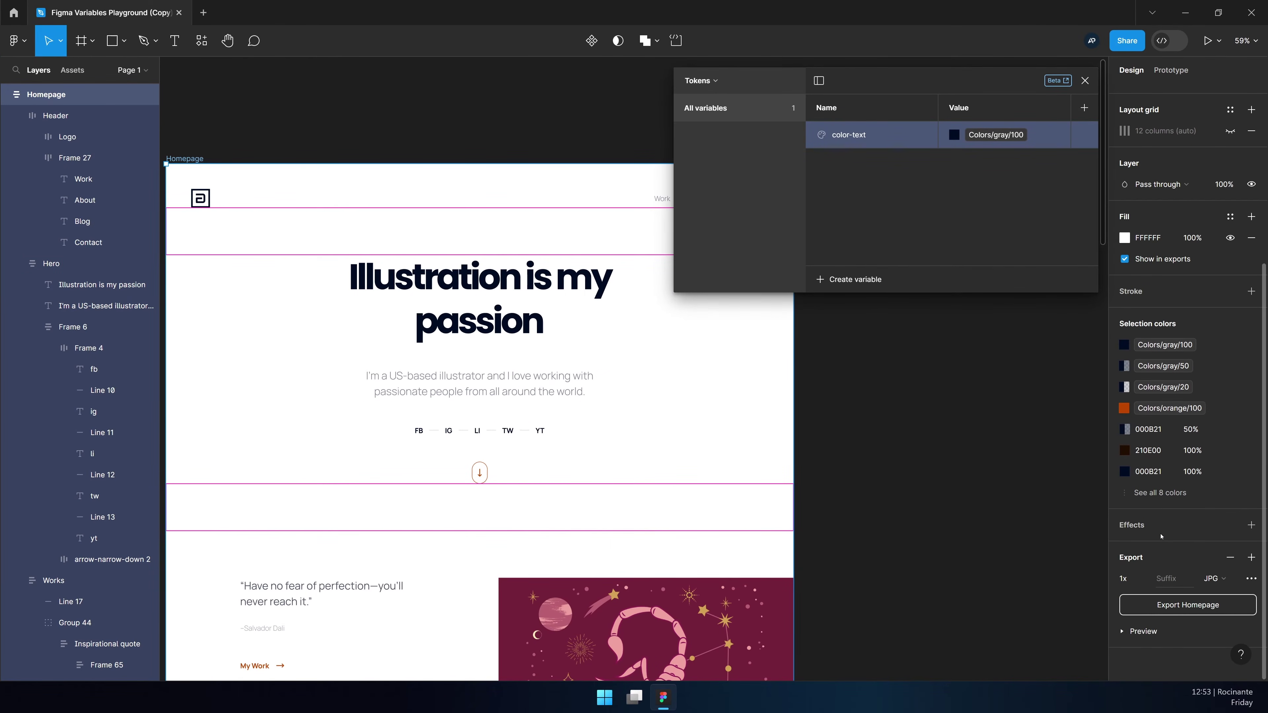
click(1167, 345)
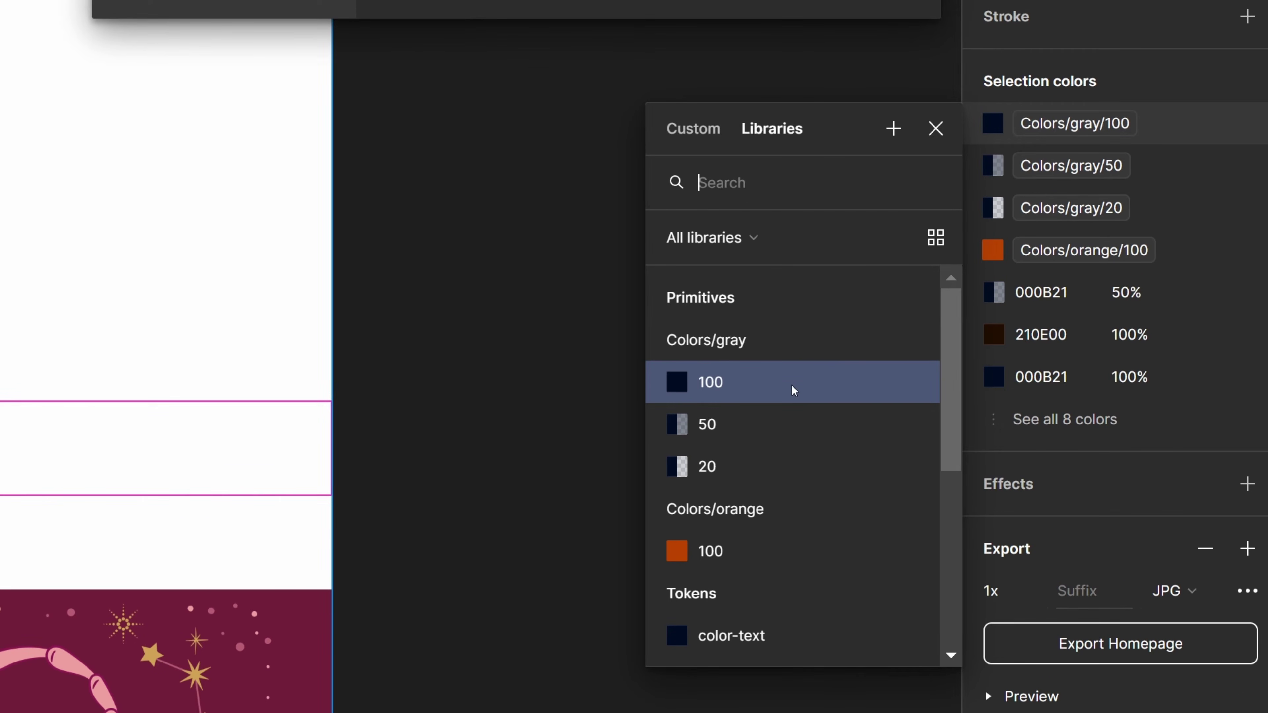
scroll(790, 440, down, 5)
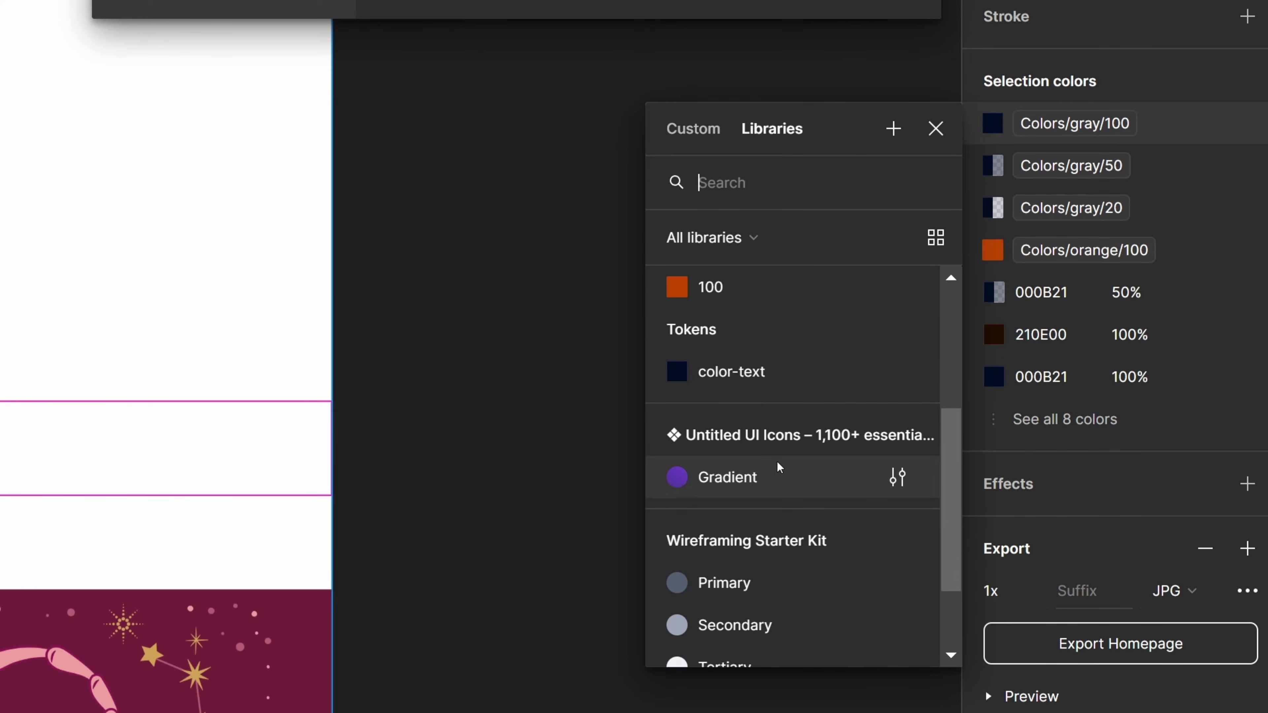
click(770, 372)
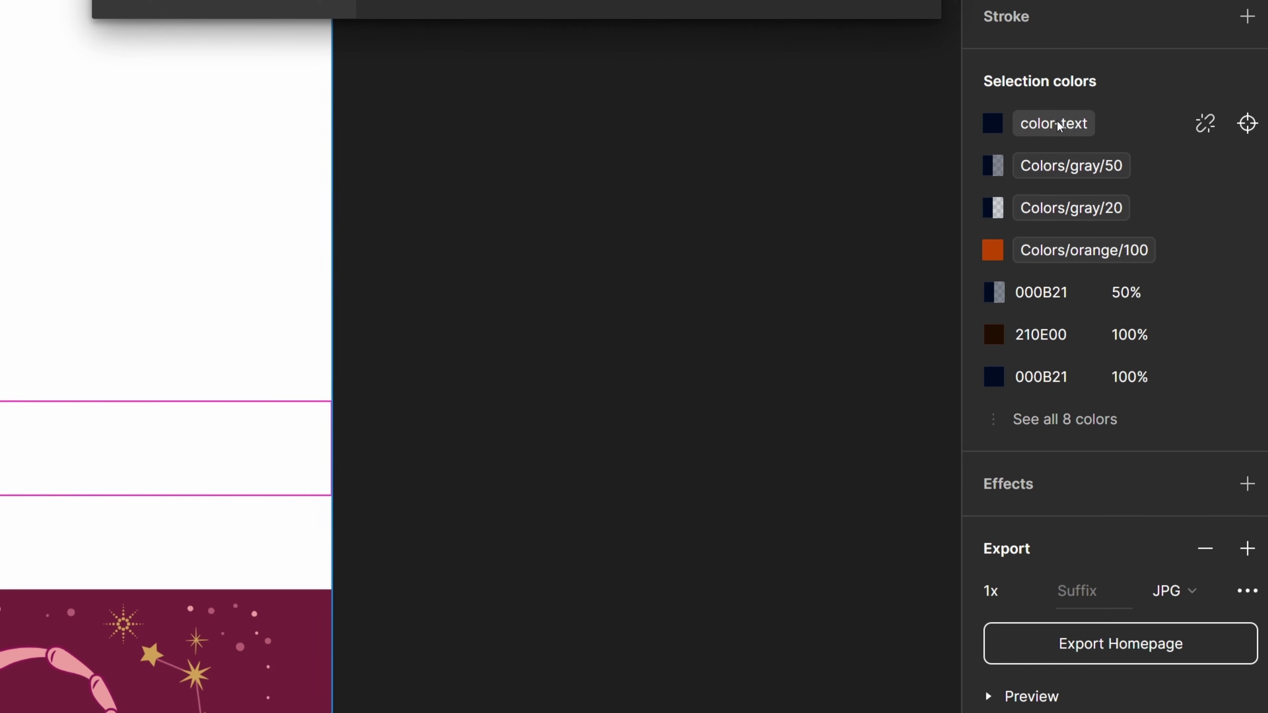
Show all of the Homepage frame's selection colors and replace the unlinked 000B21 at 100% with the color-text token
click(1061, 422)
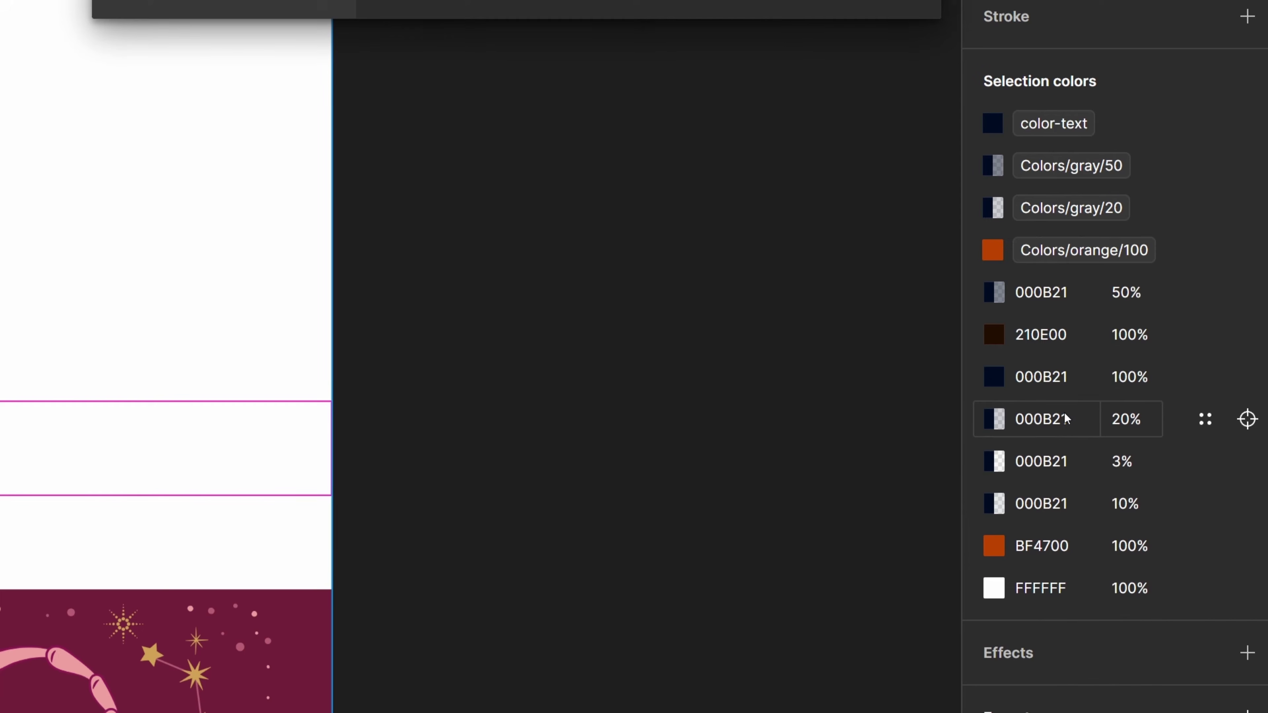
click(994, 378)
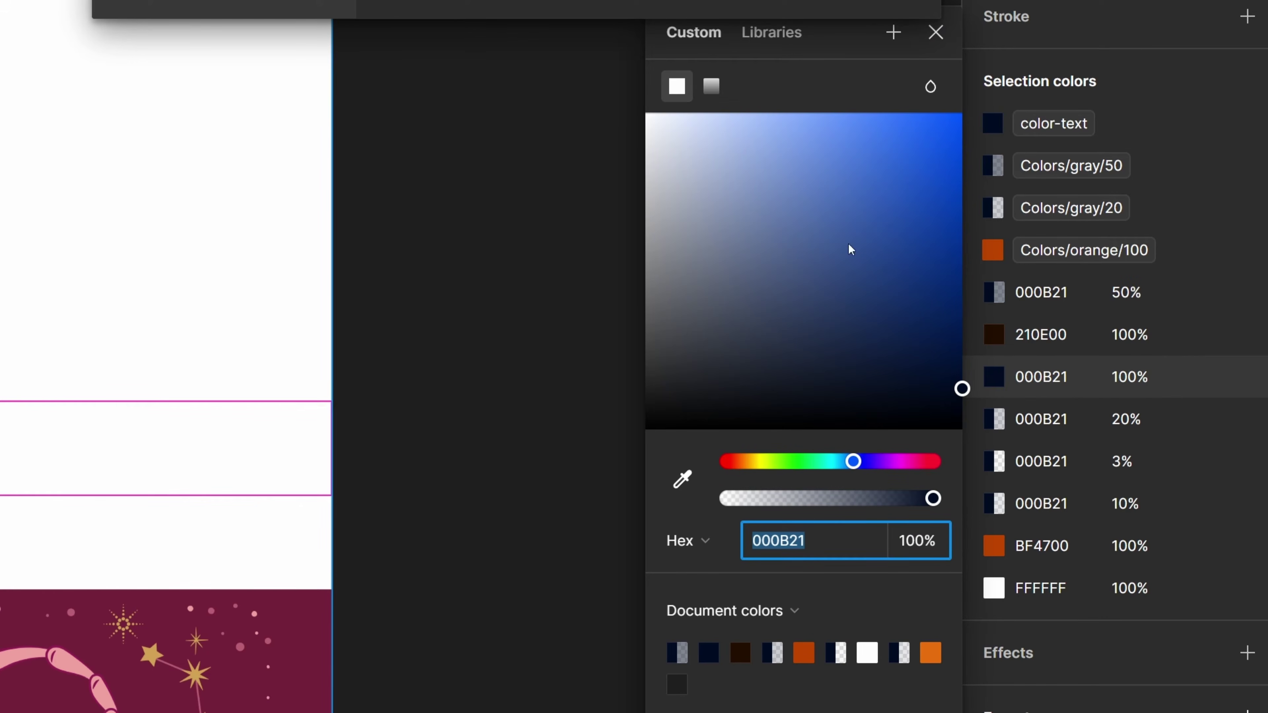
click(775, 49)
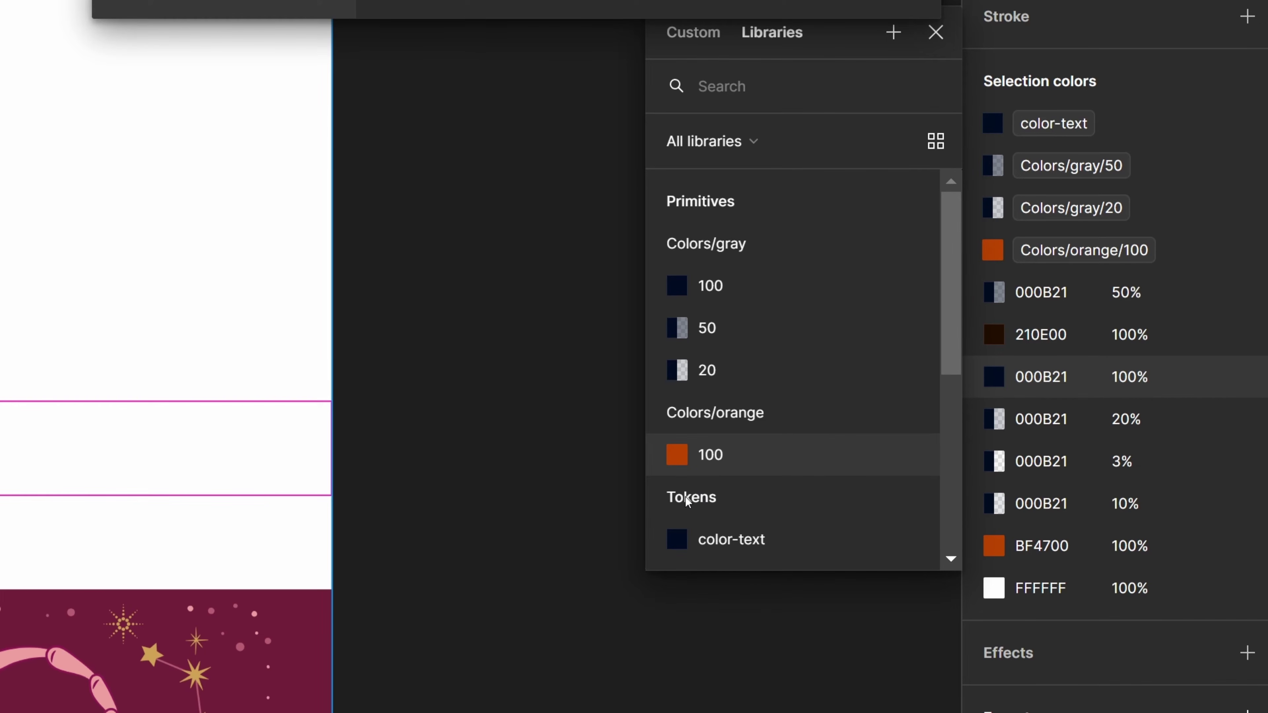
click(737, 541)
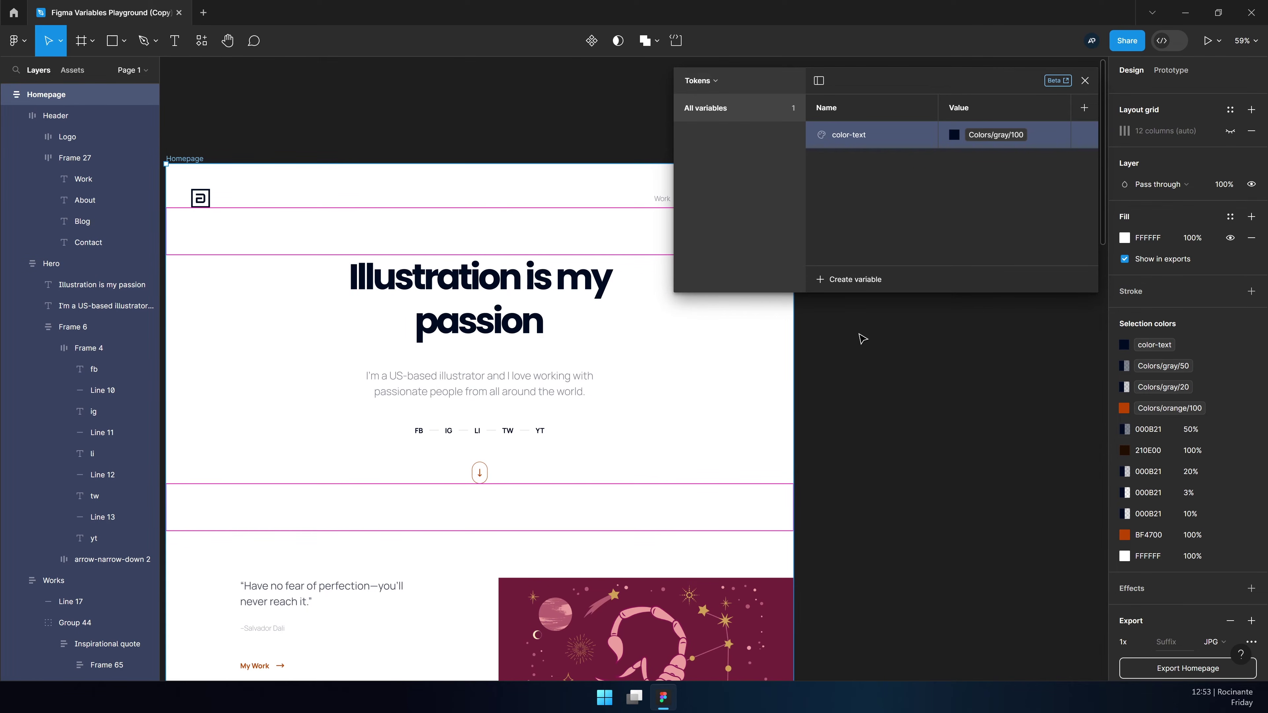
Duplicate the color-text token as color-text-muted and link its value to Colors/gray/50
click(502, 392)
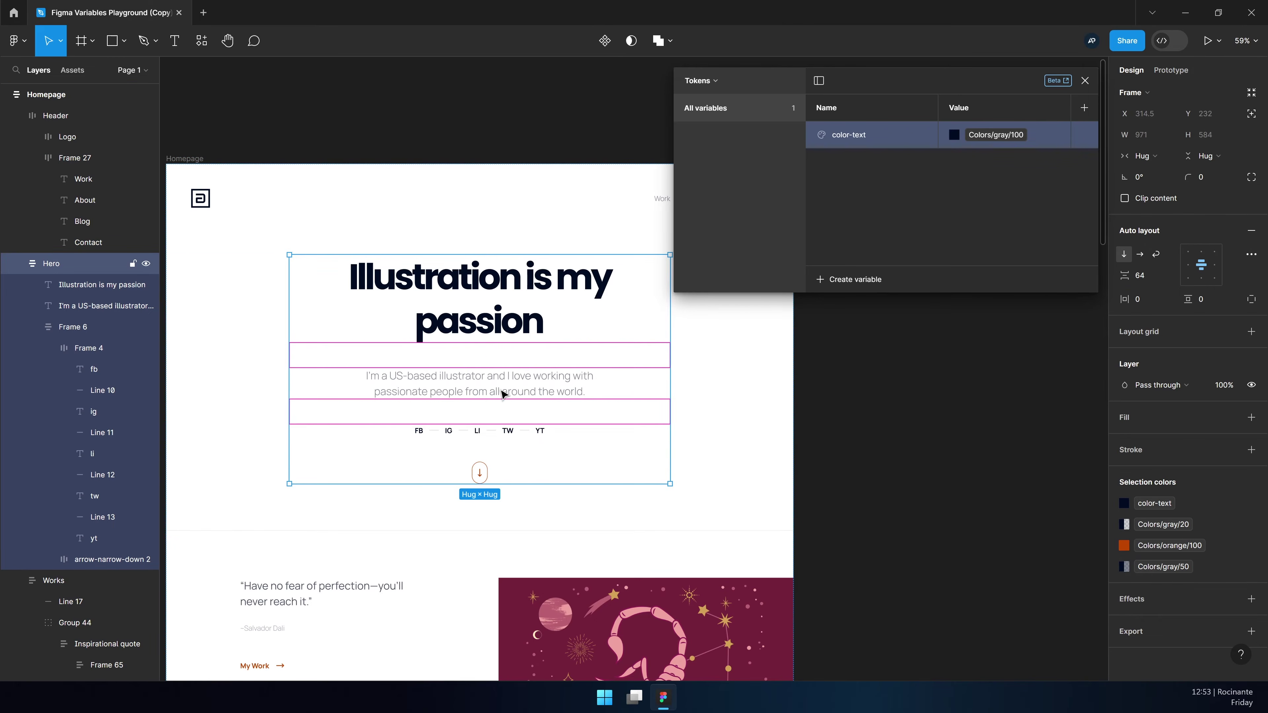
click(486, 390)
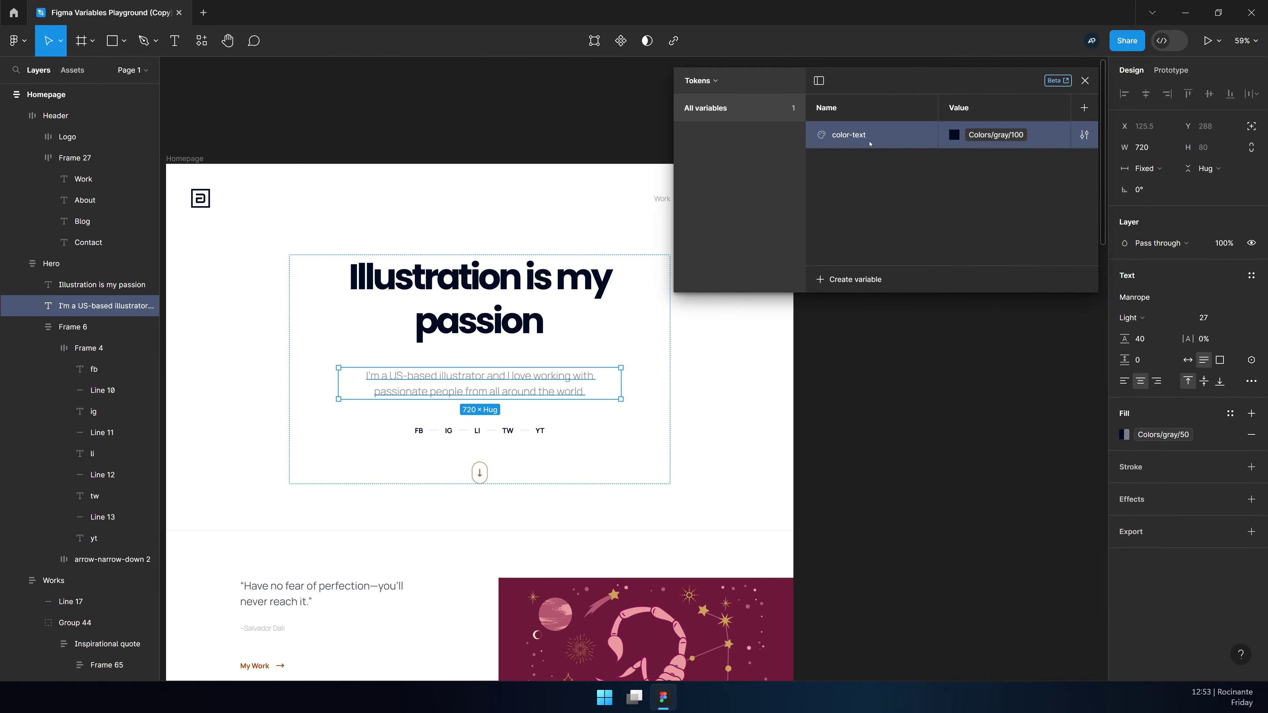
key(ctrl+d)
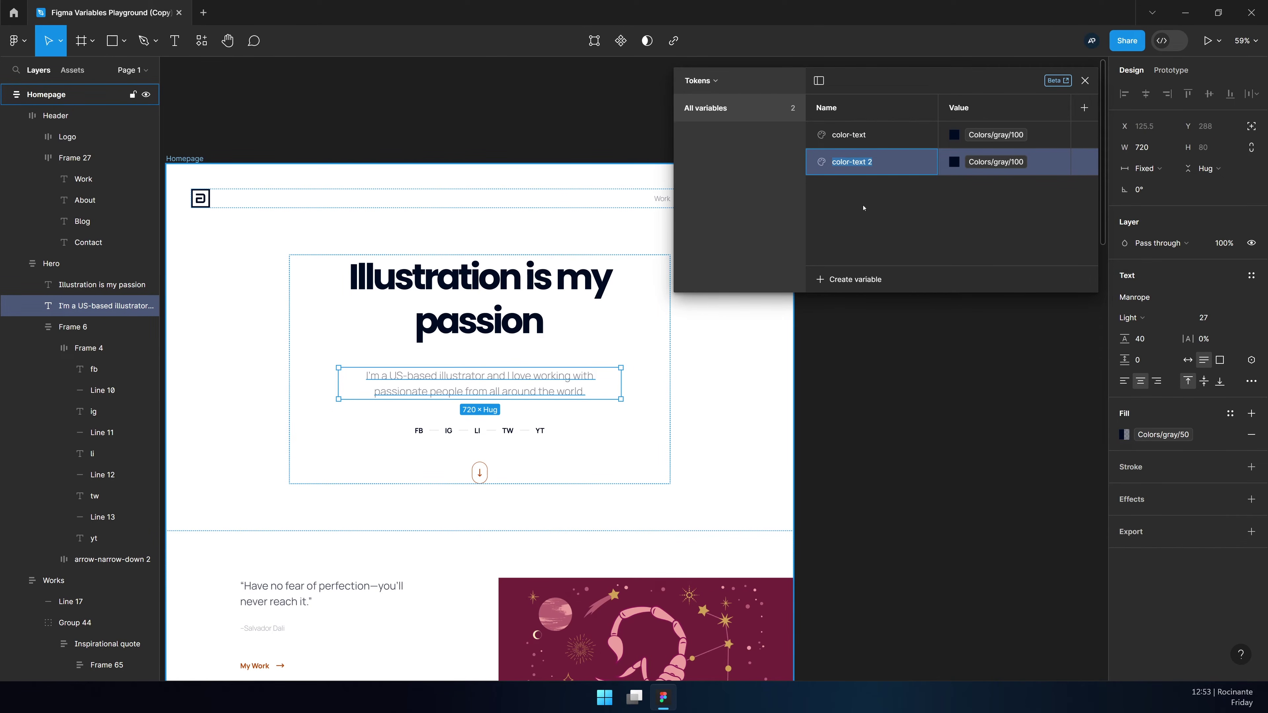
key(Right)
text(-muted)
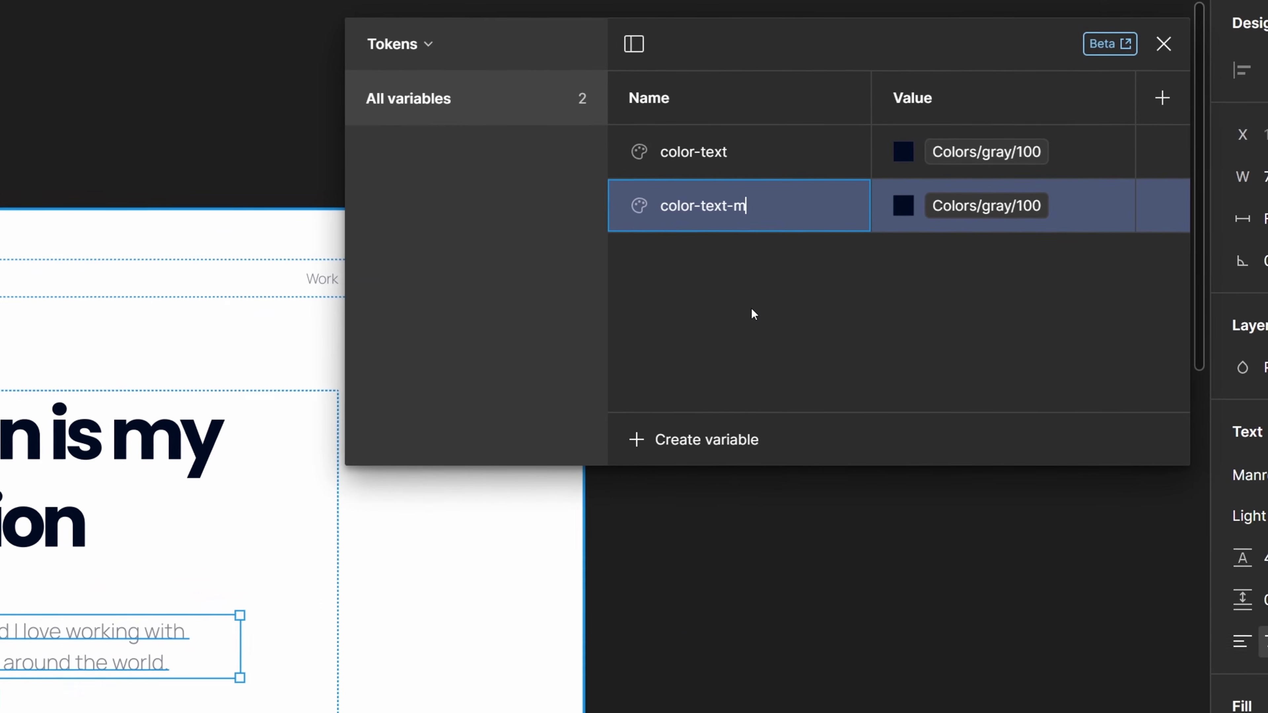
key(Return)
click(986, 206)
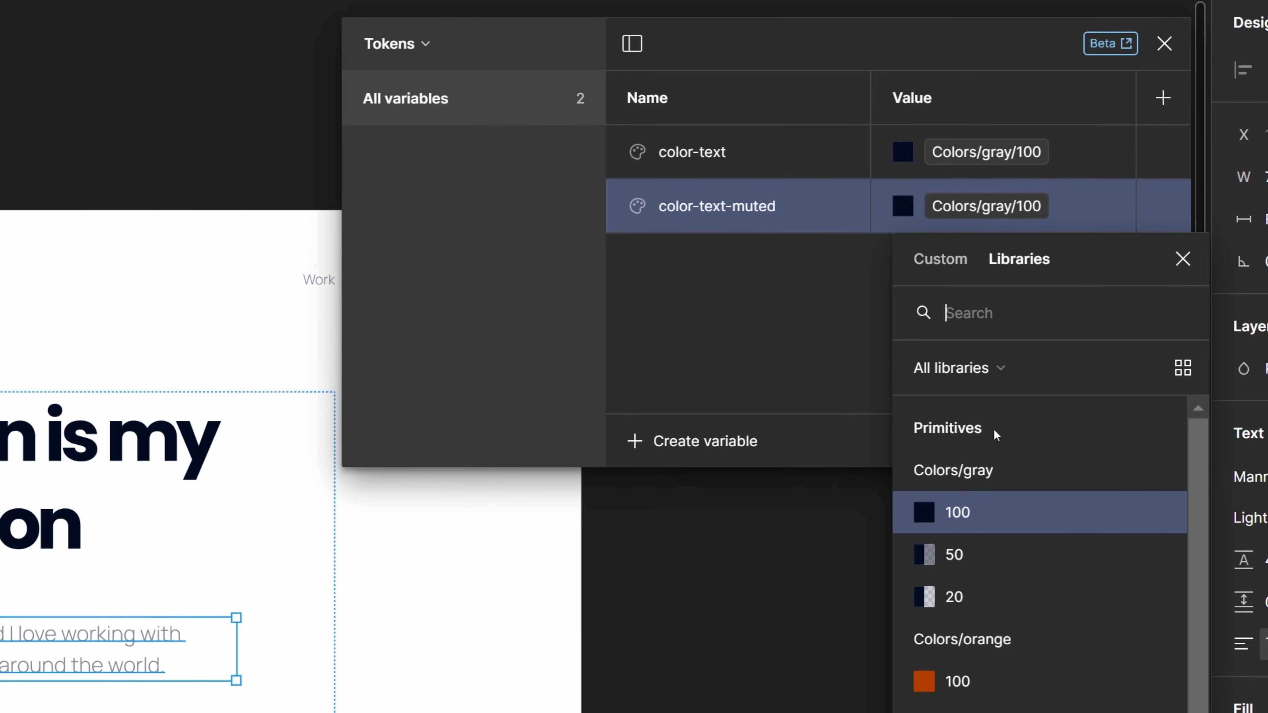
click(1000, 556)
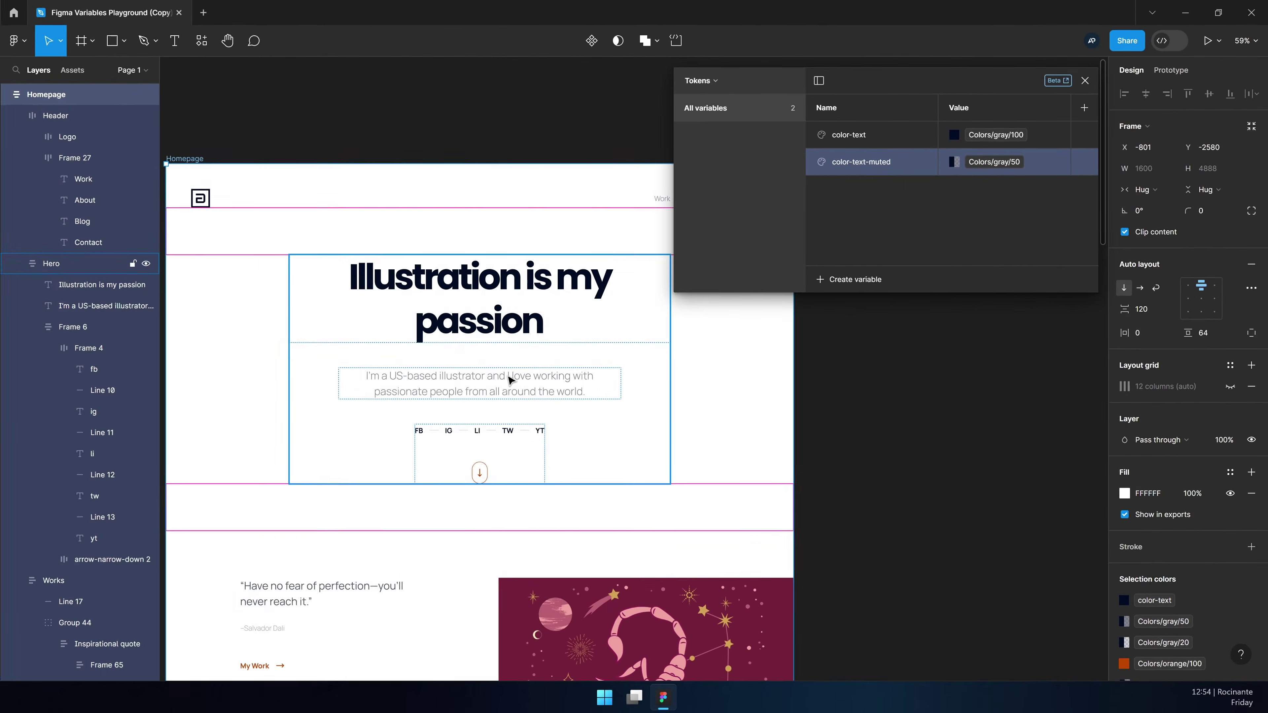
Apply the color-text-muted token to the fill of the hero's intro paragraph, then deselect it
click(509, 381)
click(1177, 439)
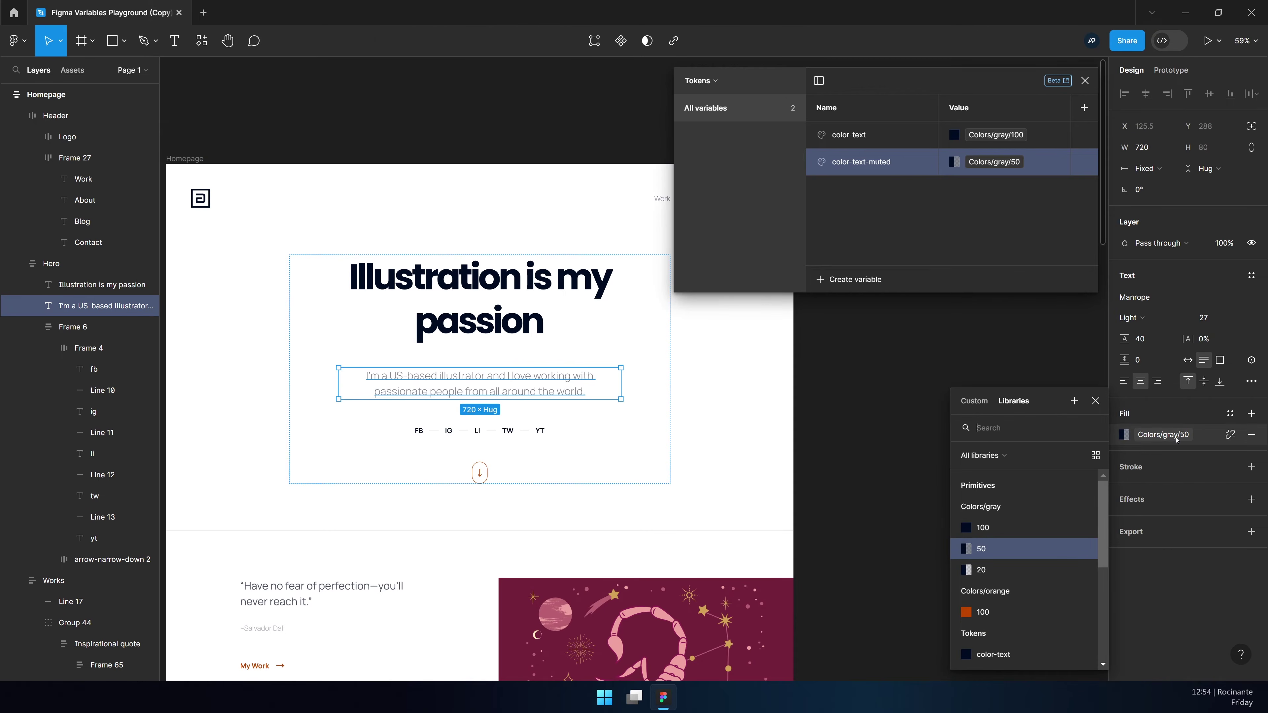
scroll(1009, 549, down, 3)
click(1006, 544)
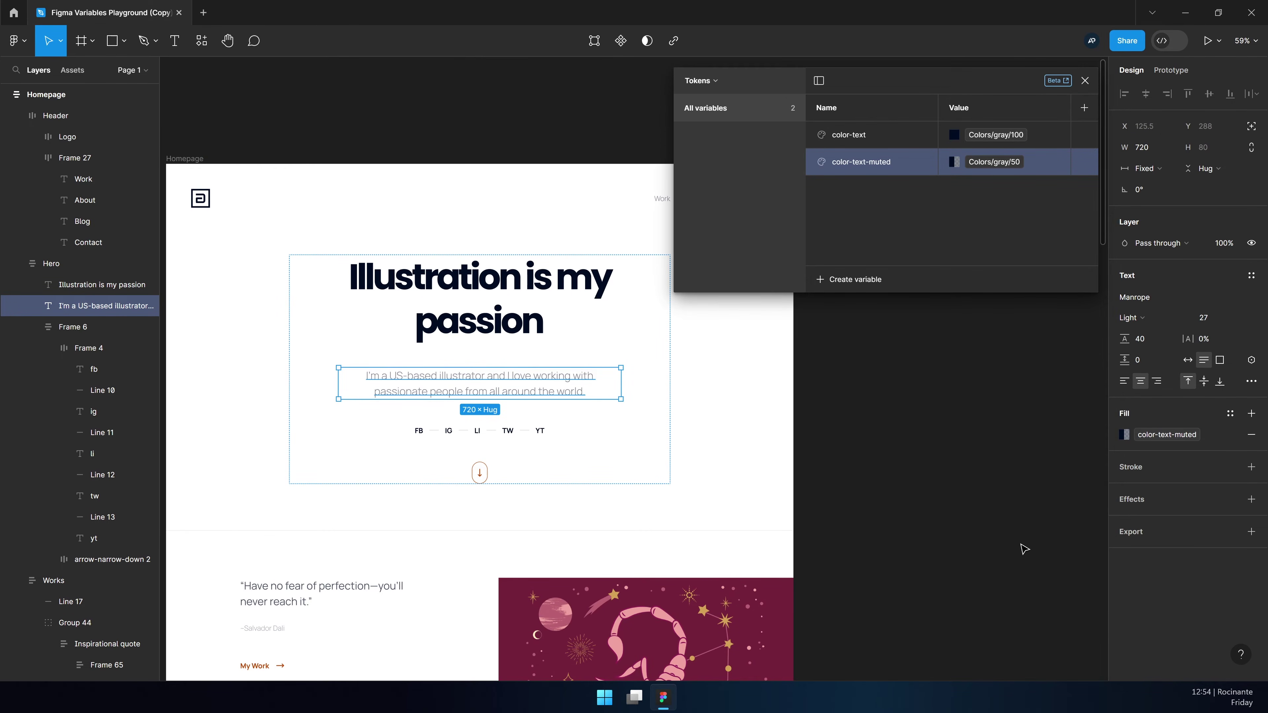
click(1005, 493)
Select the header's navigation links frame containing Work, About, Blog and Contact
scroll(646, 373, right, 3)
click(554, 201)
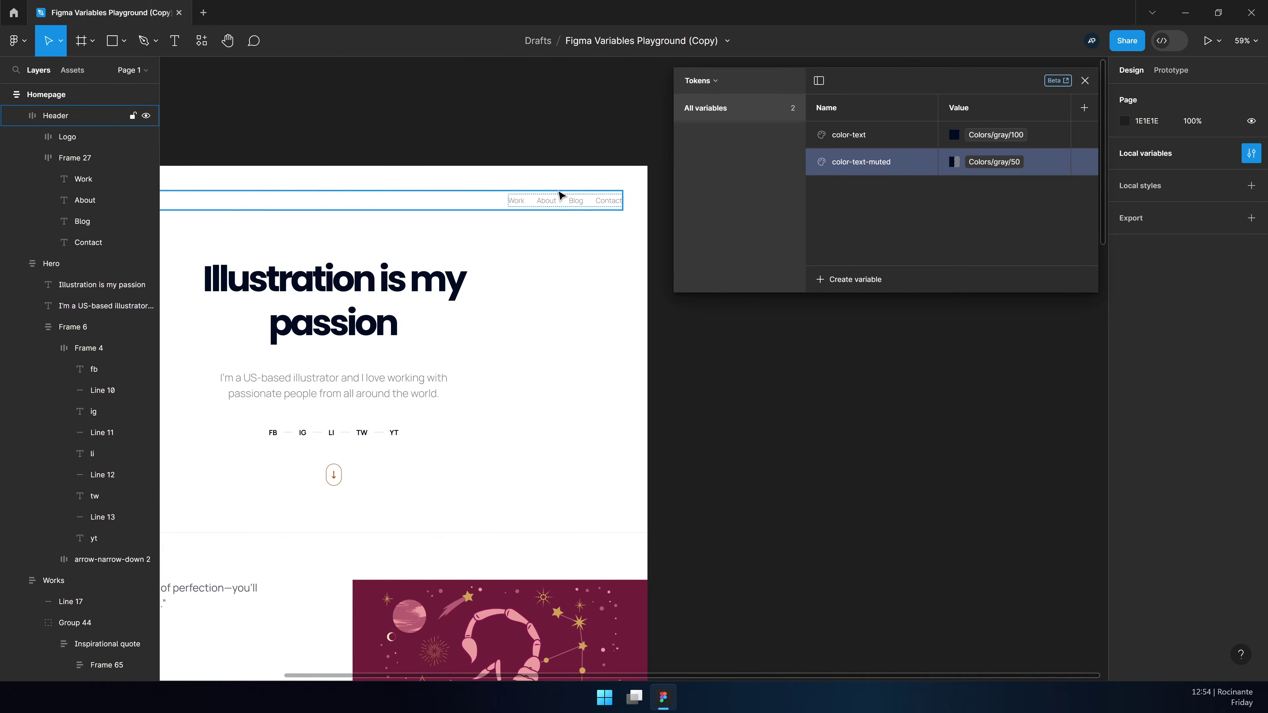
click(552, 205)
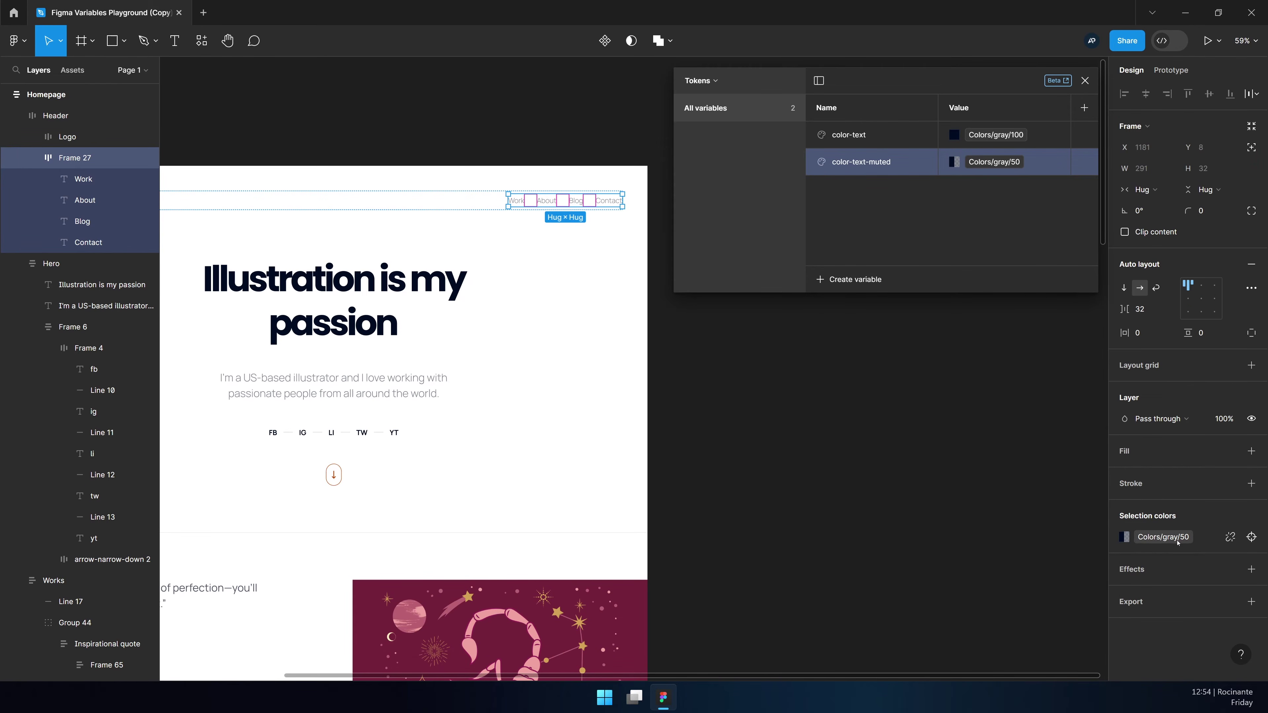
Replace the Colors/gray/50 selection color of the header navigation frame with the color-text-muted token
click(1164, 537)
scroll(1069, 556, down, 3)
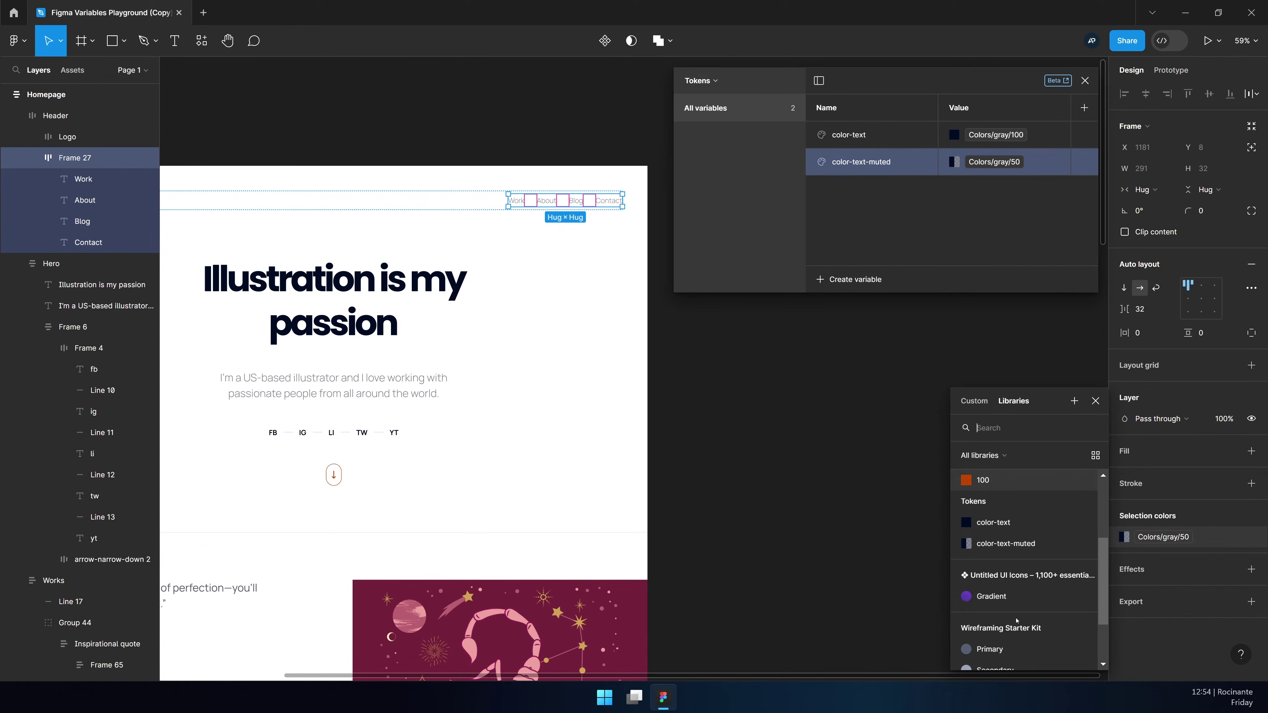
click(1014, 546)
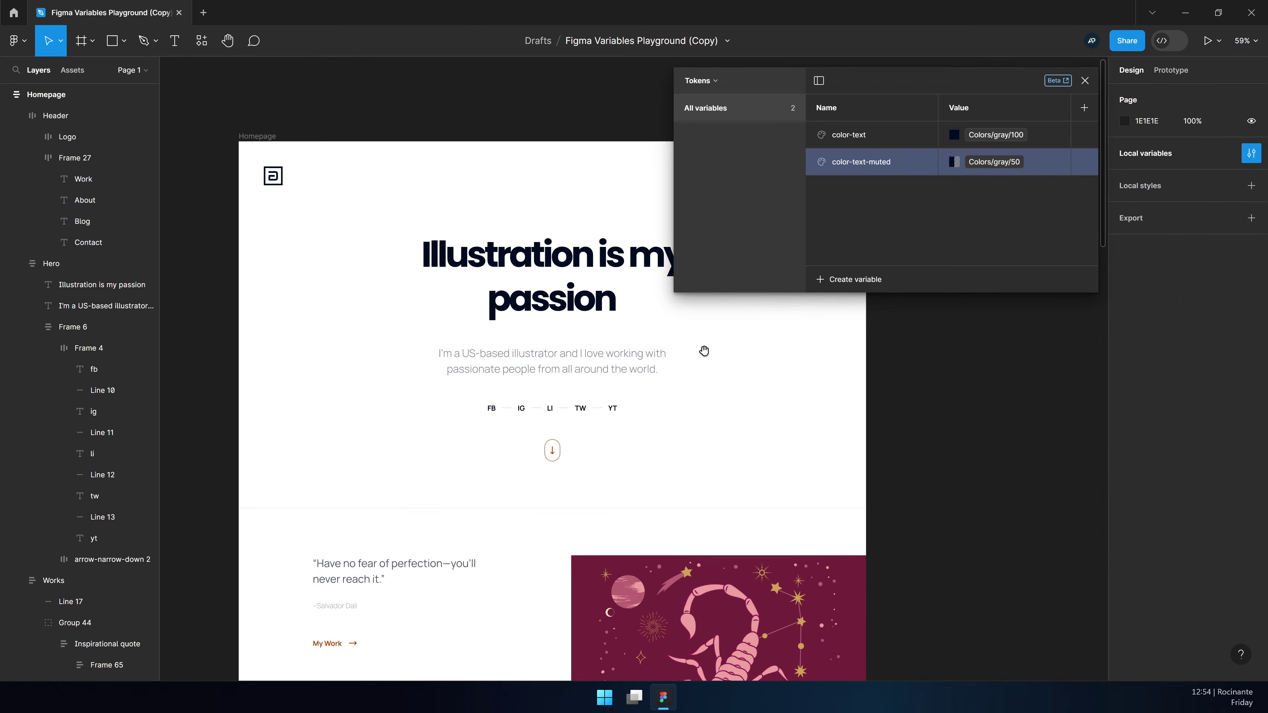
Create a color variable named color-accent in the Tokens collection
scroll(649, 357, right, 2)
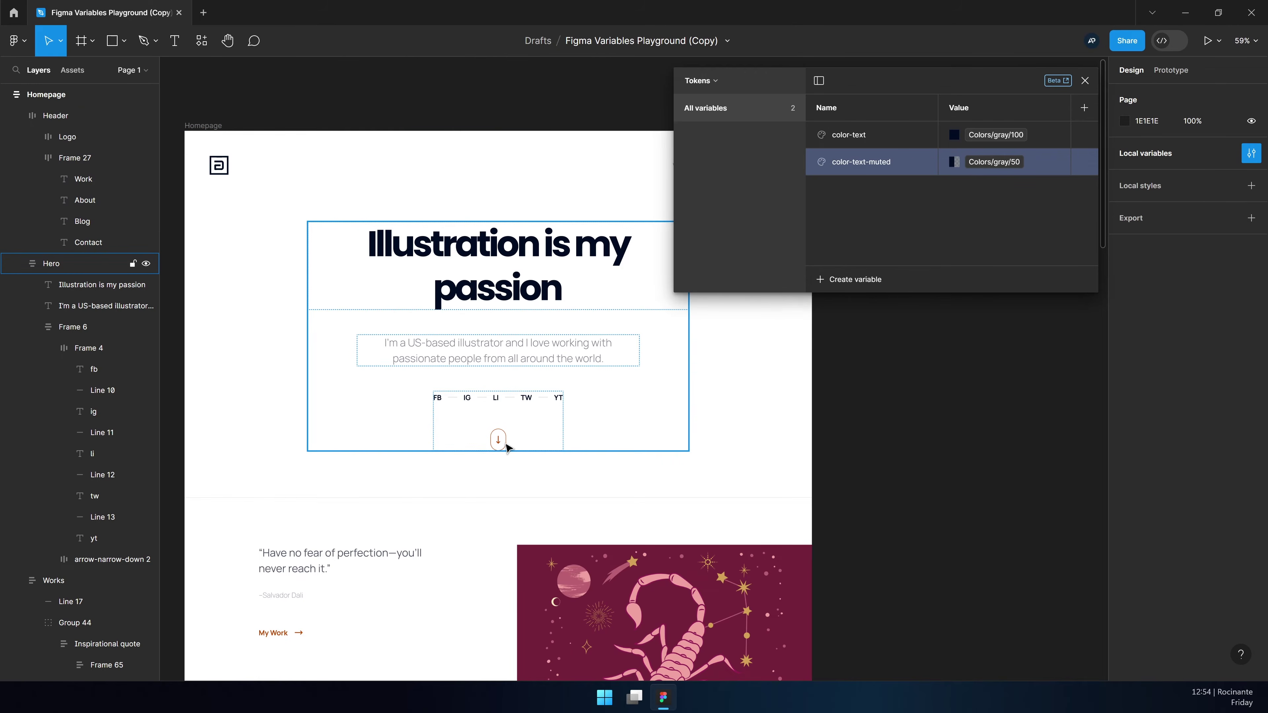
click(855, 279)
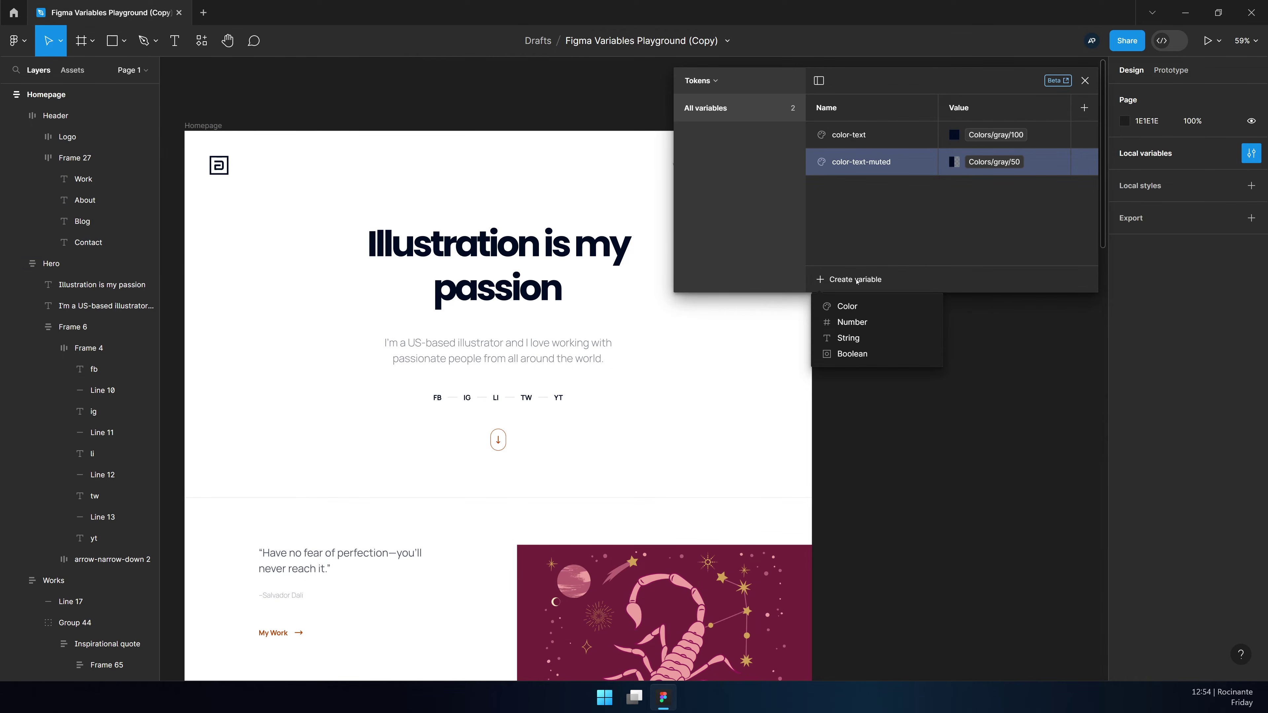
click(859, 311)
text(color-accent)
key(Return)
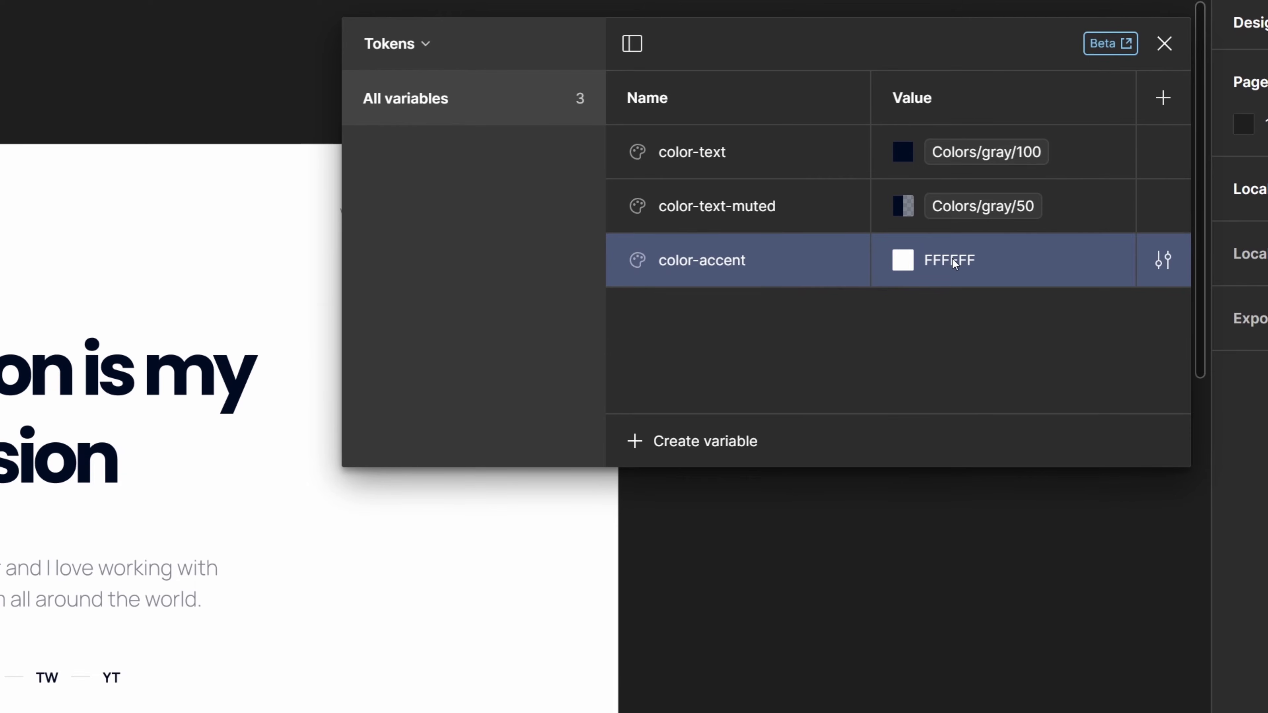
click(952, 259)
right_click(952, 259)
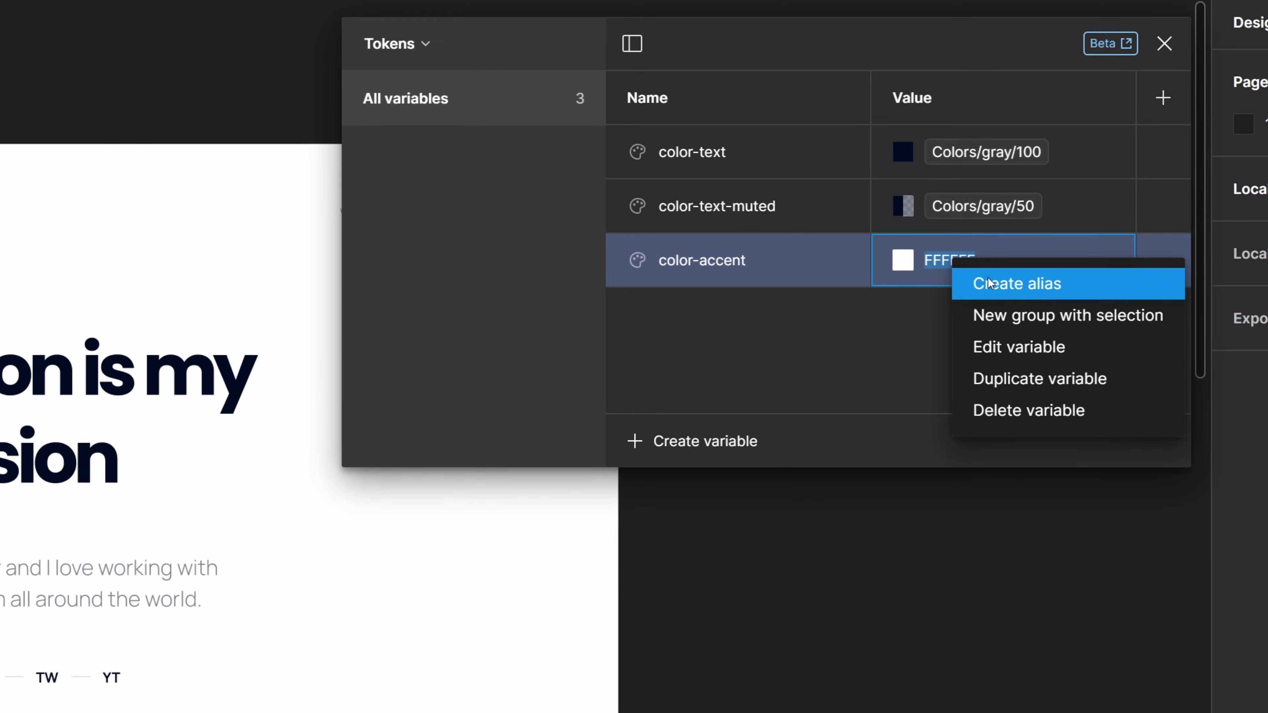
click(1032, 287)
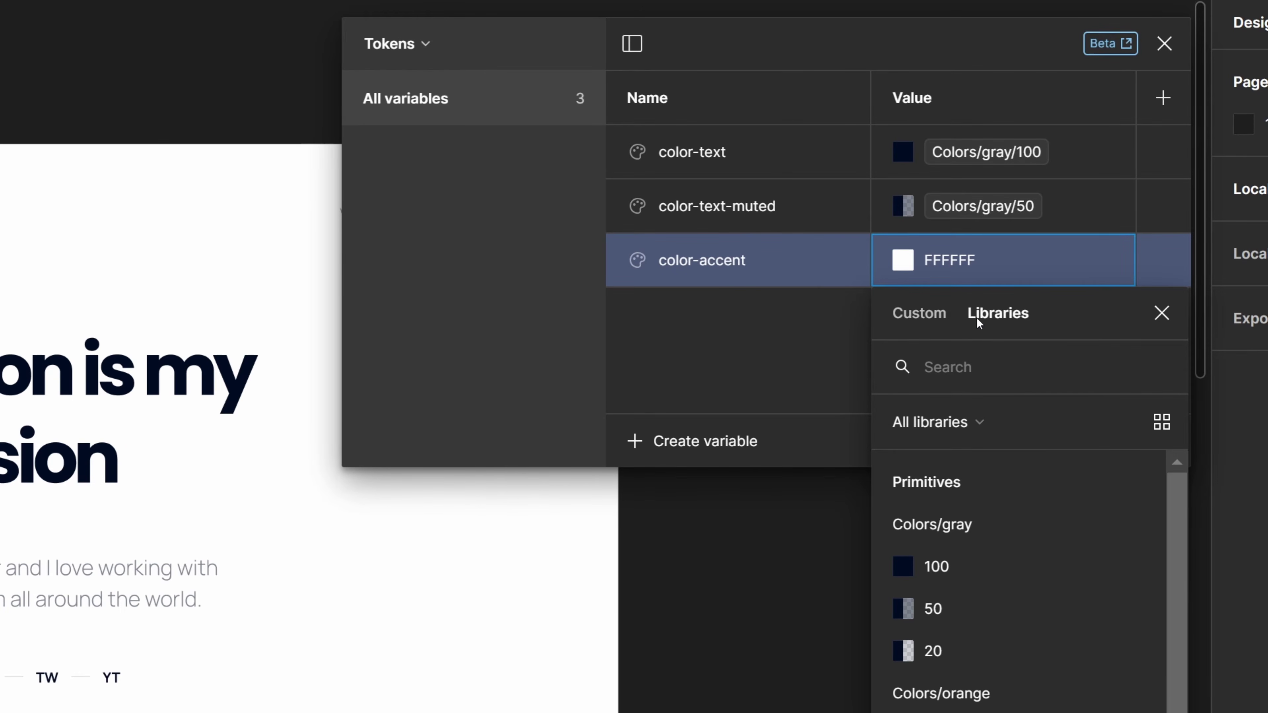
click(855, 317)
click(904, 260)
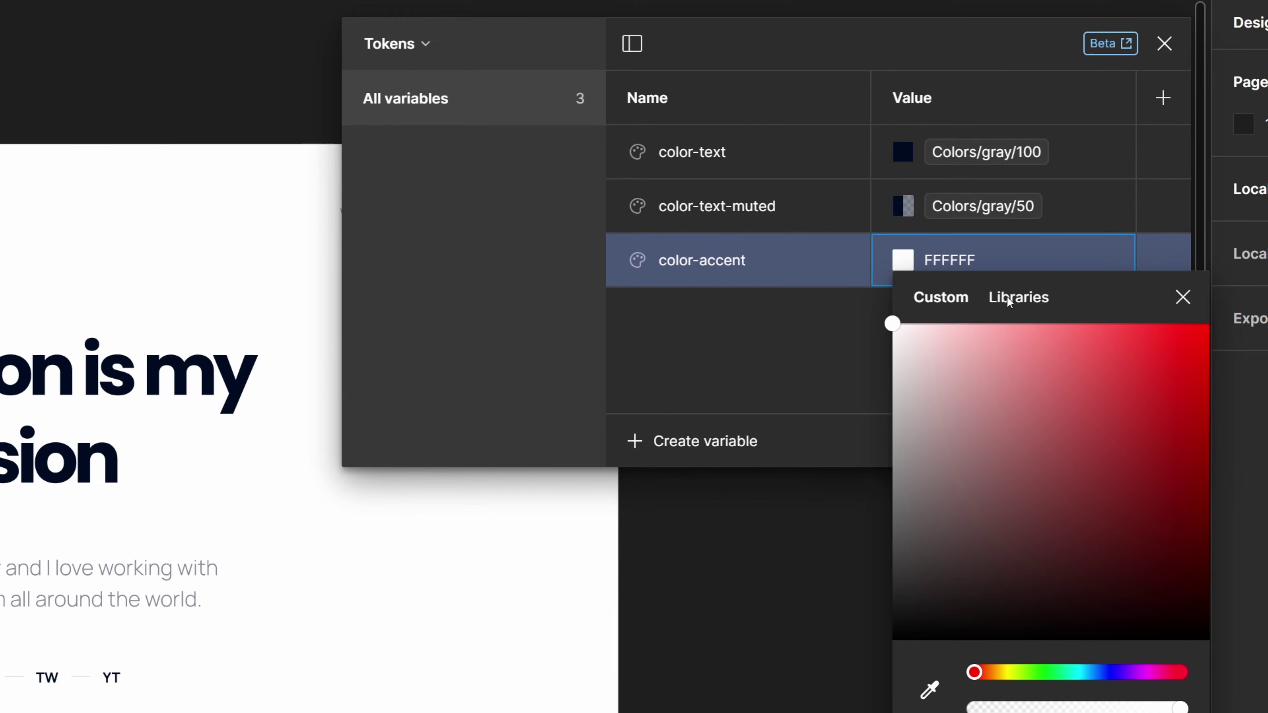
click(1019, 298)
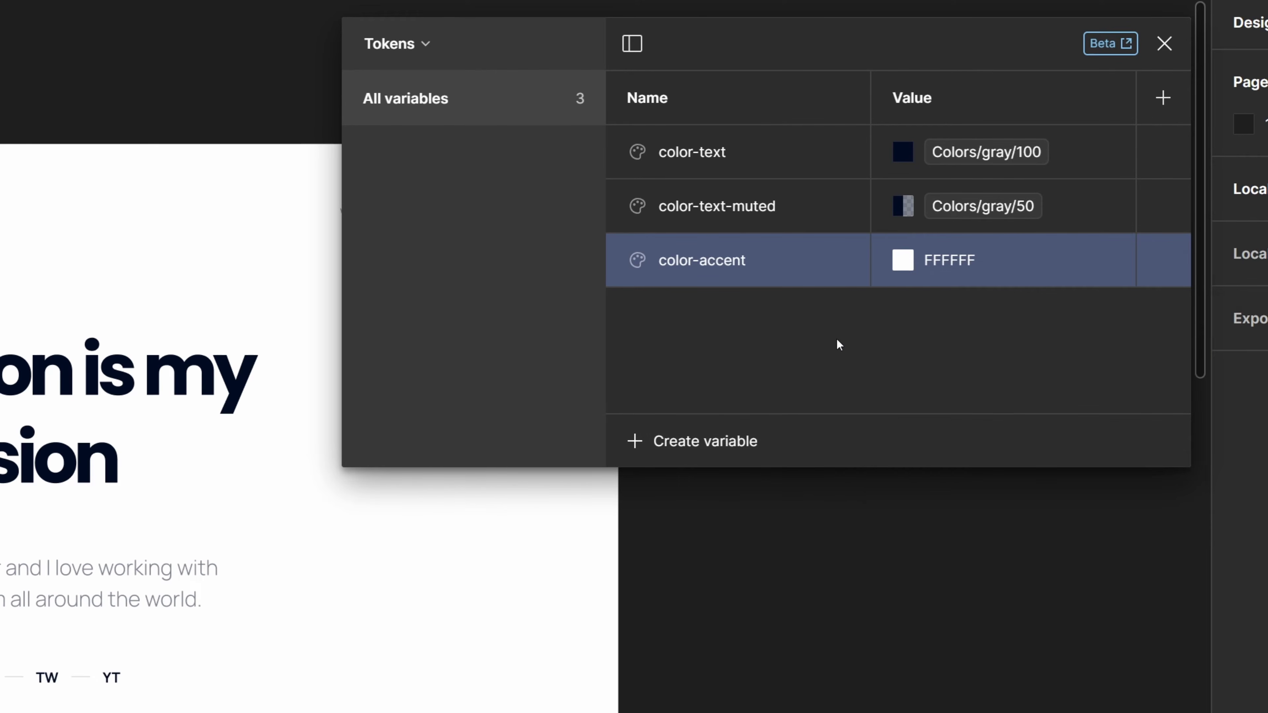
Alias the color-accent variable to the Colors/orange/100 primitive
right_click(935, 256)
click(989, 280)
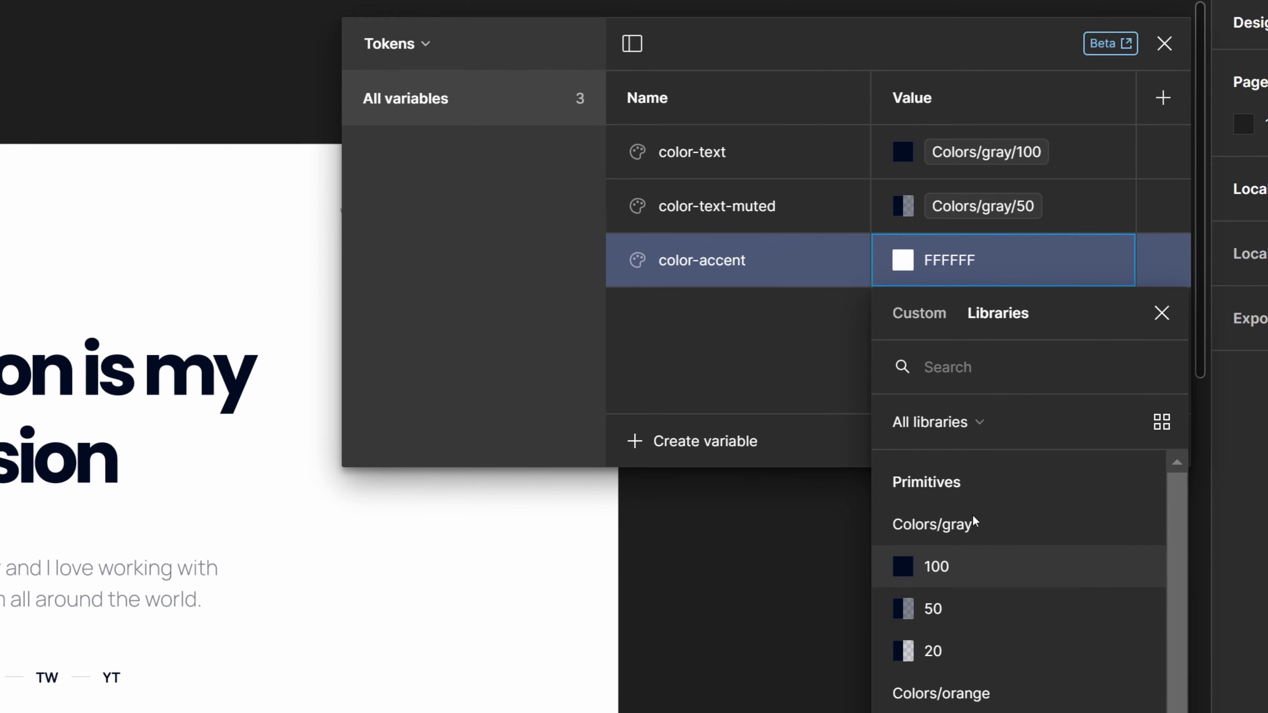
click(1036, 649)
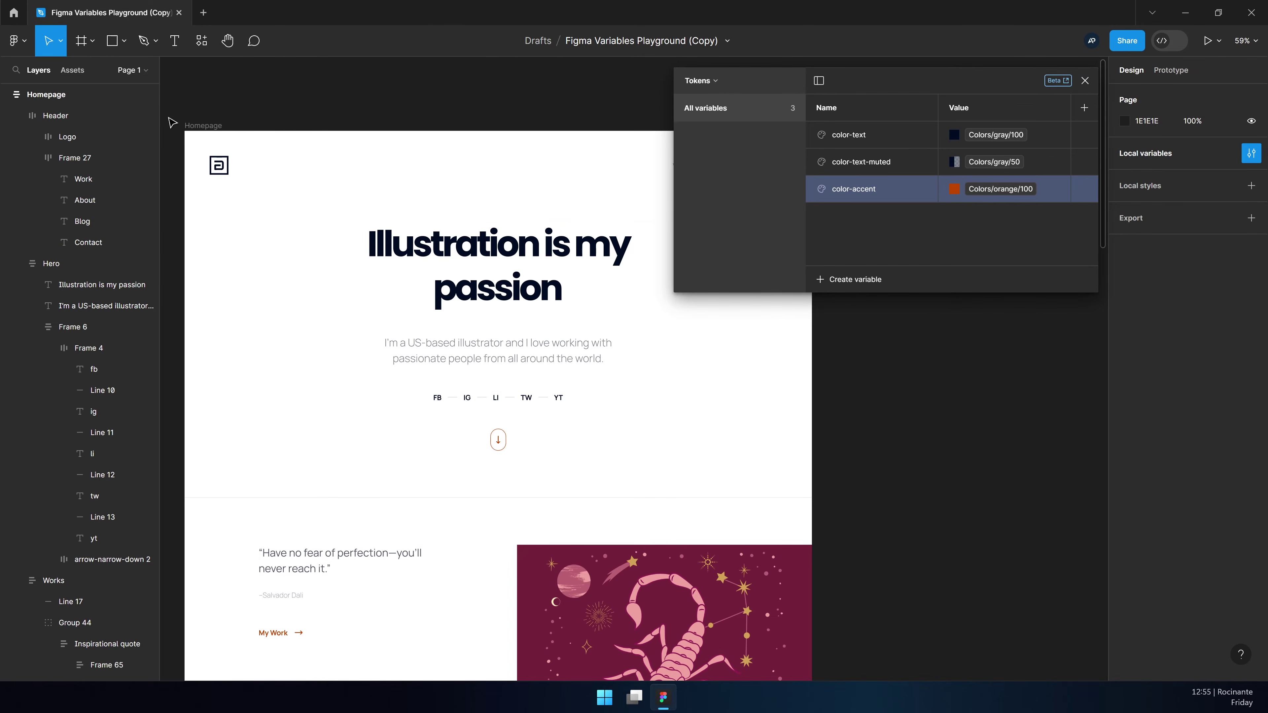
Replace the Colors/orange/100 selection color across the Homepage frame with the color-accent token
click(204, 126)
scroll(1174, 449, down, 5)
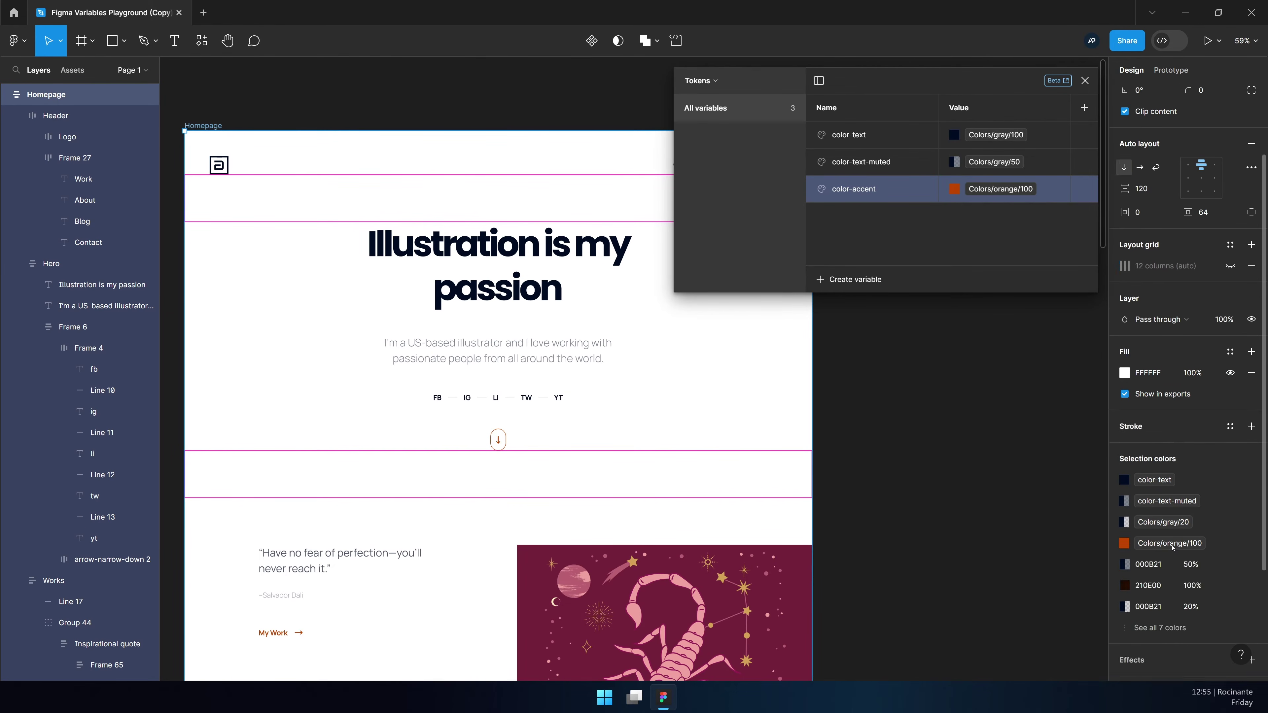
click(1175, 410)
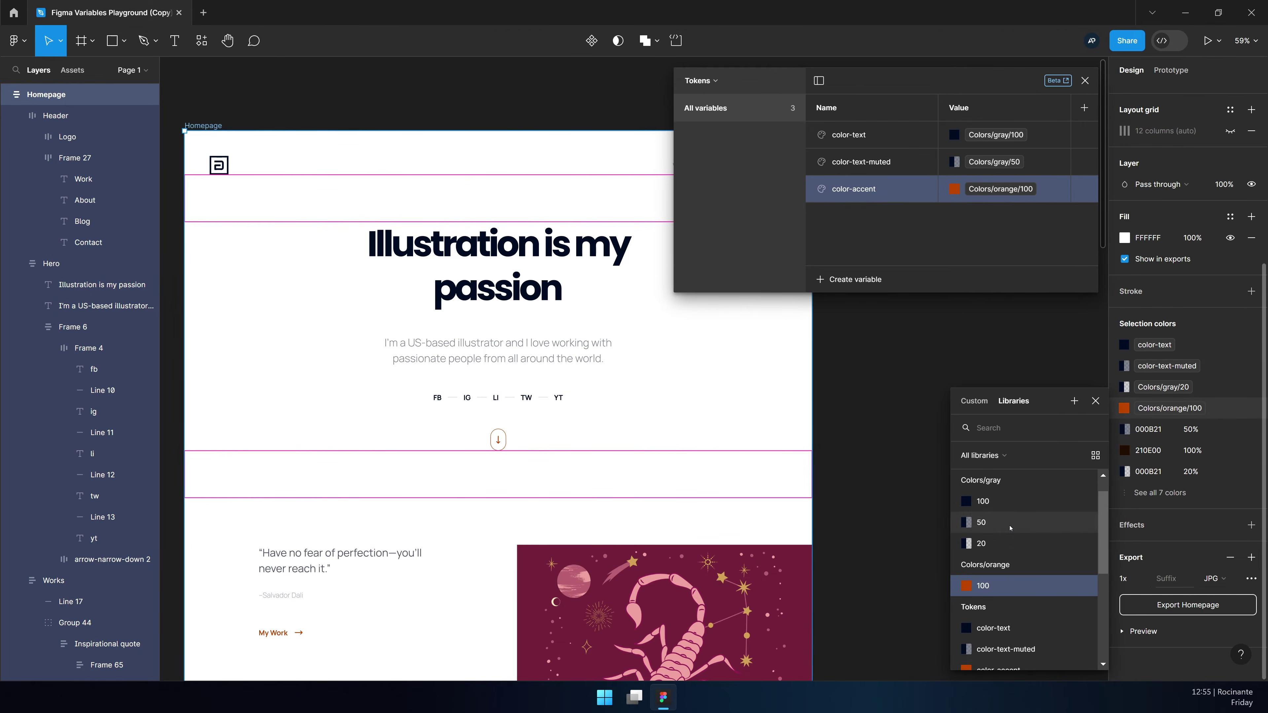
scroll(1009, 530, down, 3)
click(1008, 539)
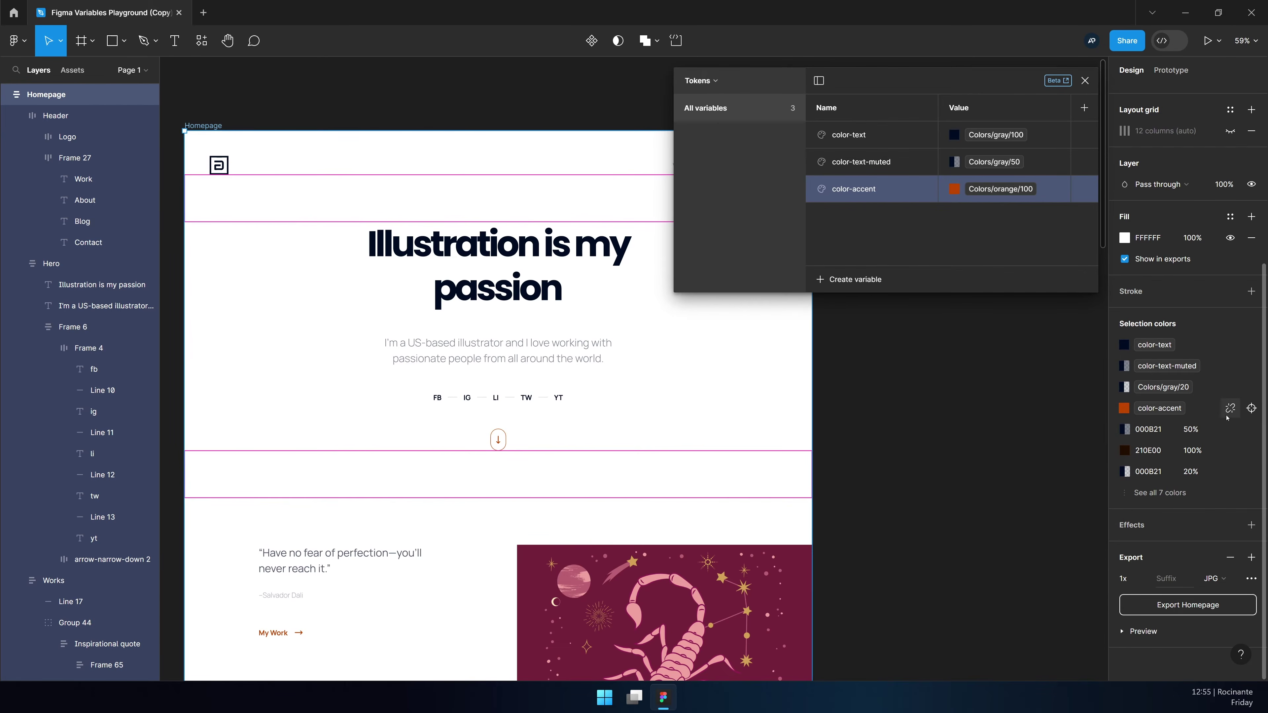
Show all selection colors of the Homepage frame and replace the raw BF4700 color with color-accent
click(1160, 493)
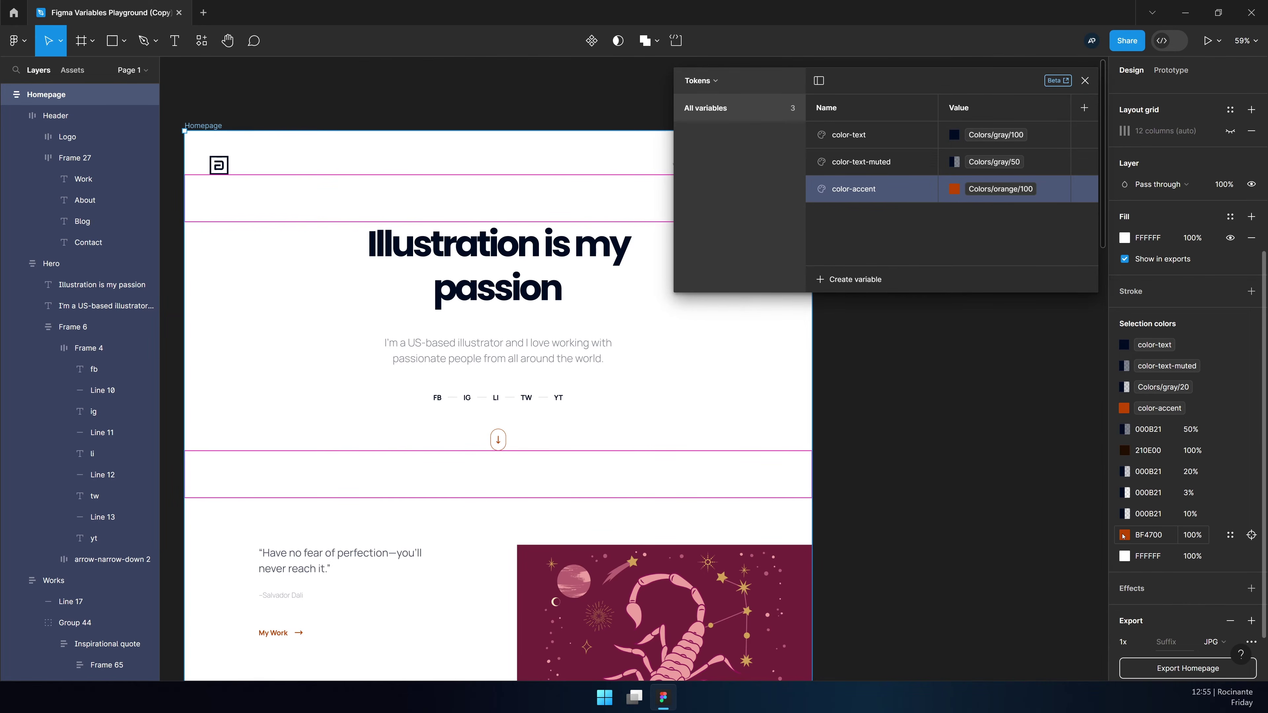
click(1125, 536)
click(1013, 300)
scroll(1006, 449, down, 3)
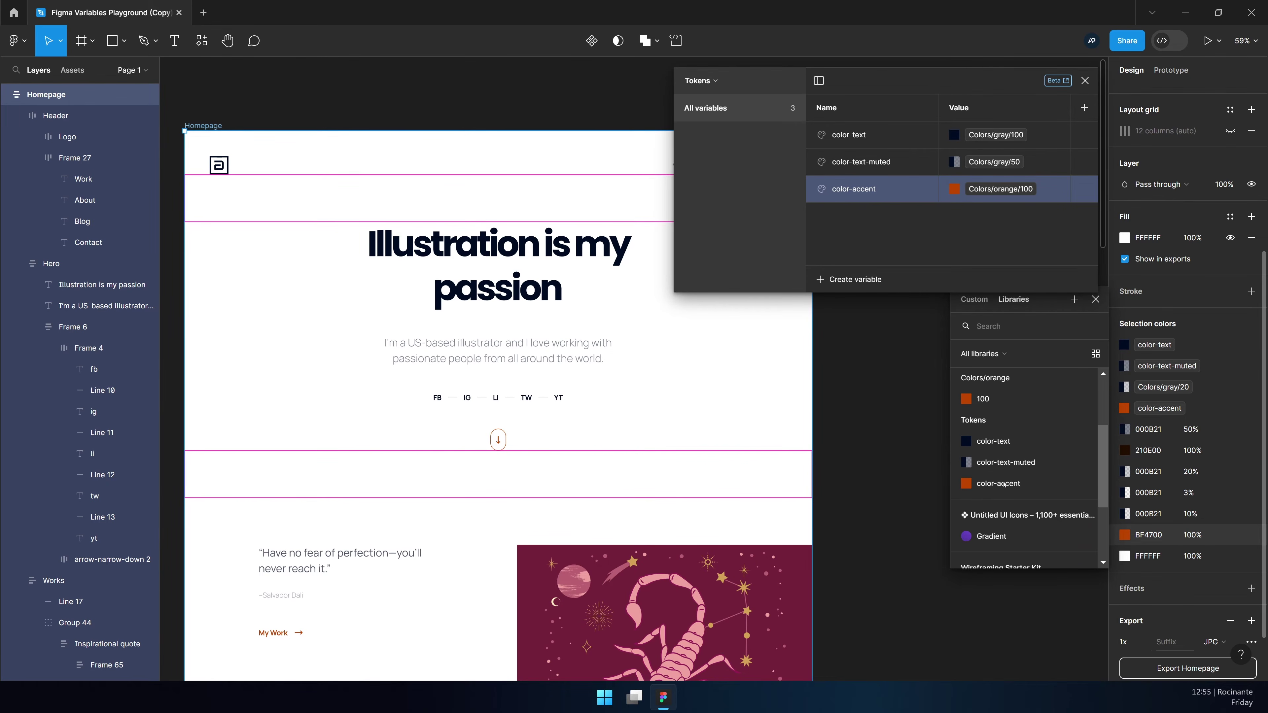
key(Escape)
click(854, 425)
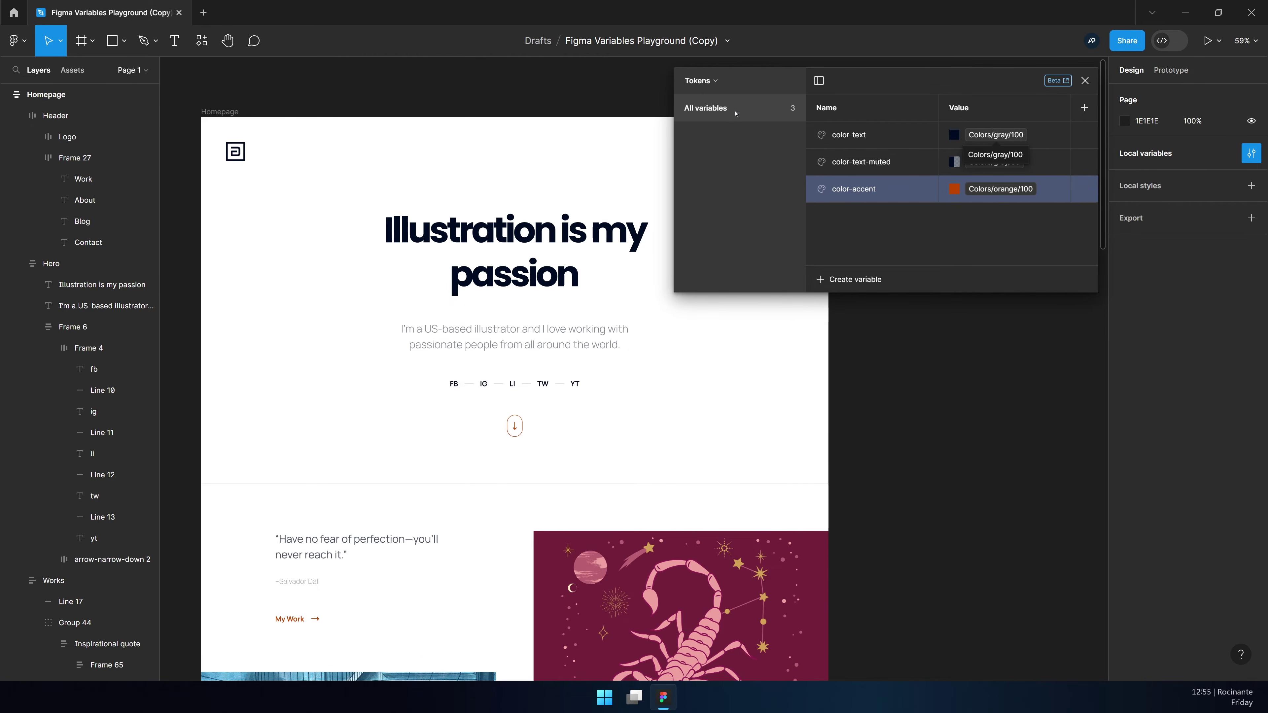
Look over the variables in the Primitives collection and return to the Tokens collection
click(709, 81)
click(706, 122)
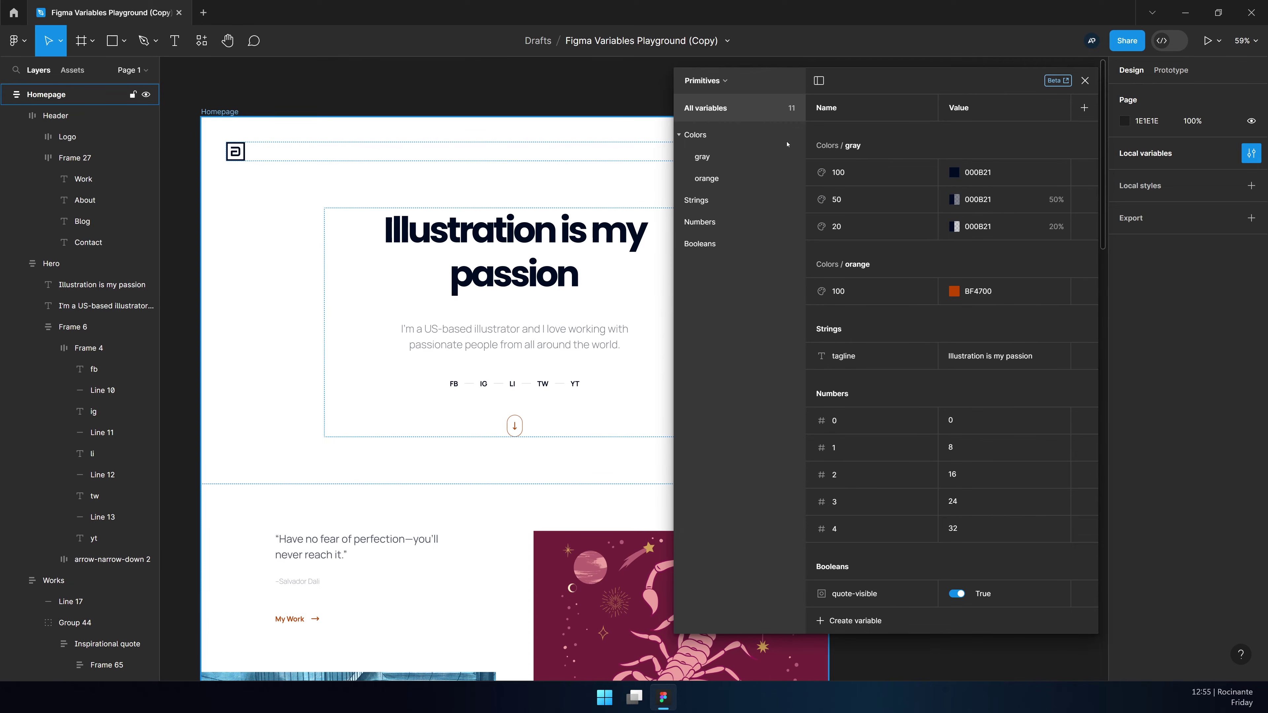
click(704, 81)
click(706, 138)
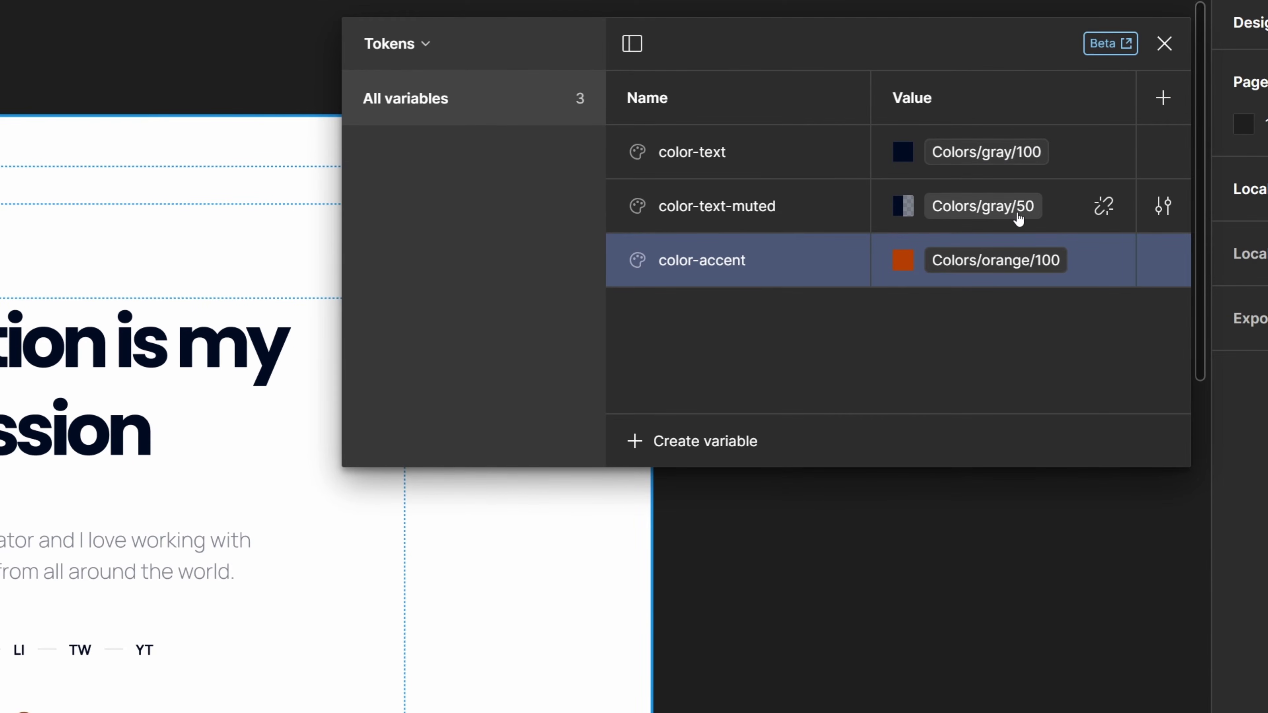
Alias the color-text token to Colors/gray/50 and check the text color down the homepage
click(994, 165)
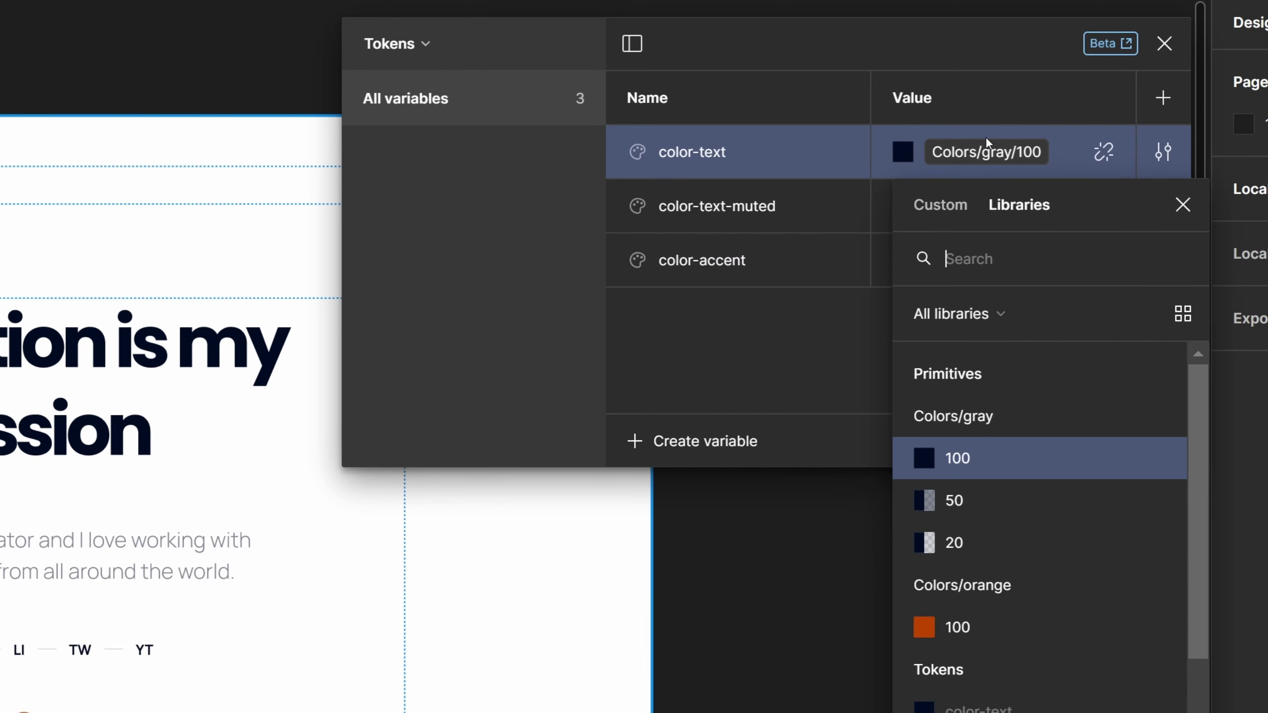
click(991, 502)
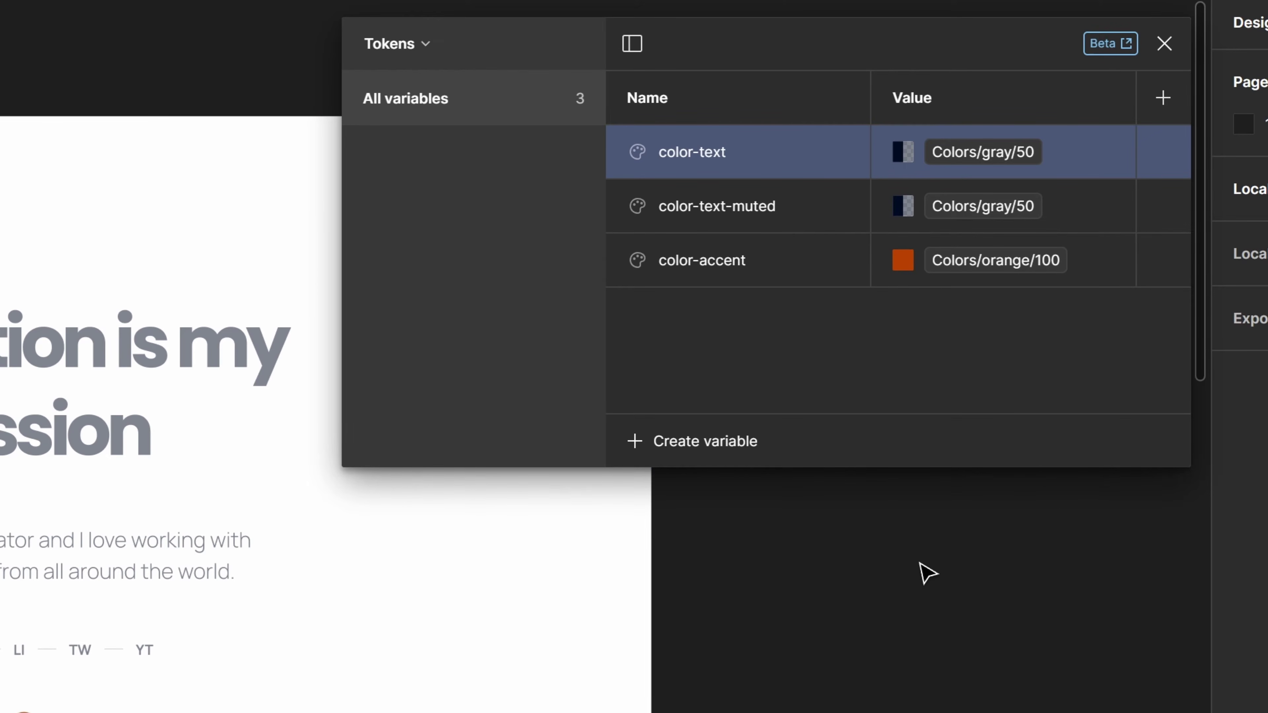
scroll(928, 573, down, 10)
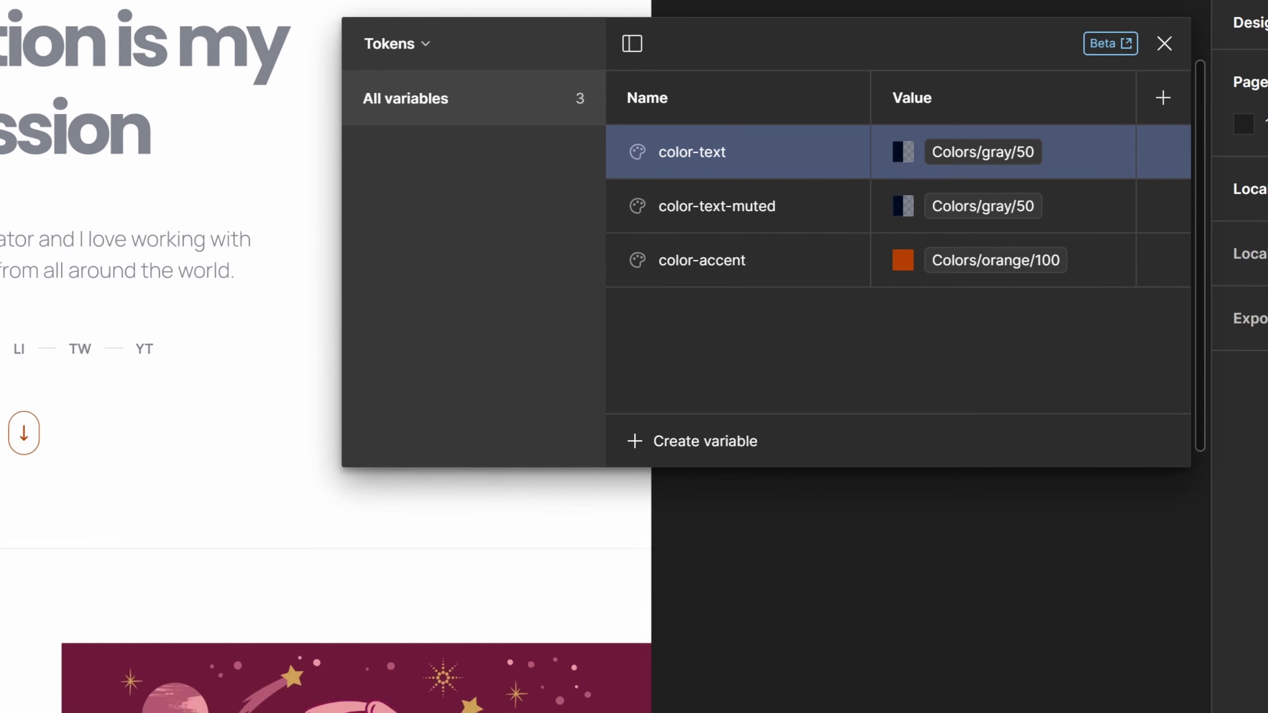
scroll(332, 705, up, 3)
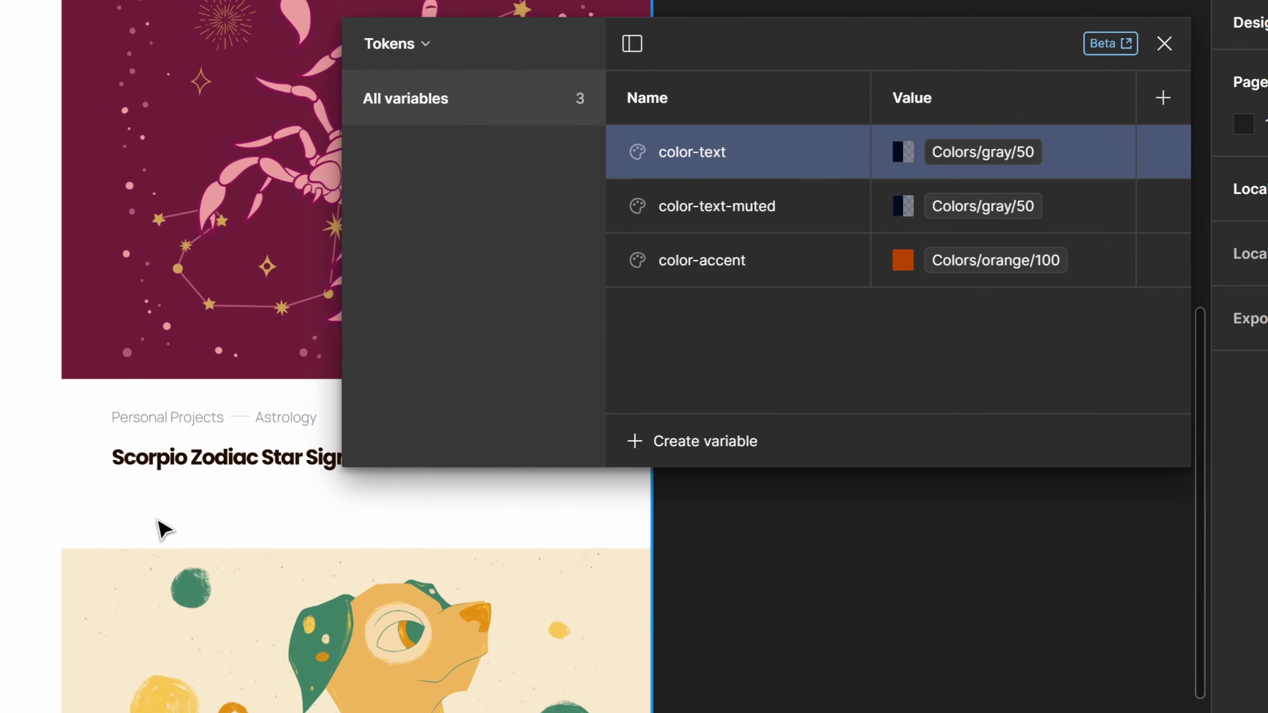
Select the portfolio group in the Works section and replace its 210E00 selection color with the color-text token
click(179, 272)
click(151, 155)
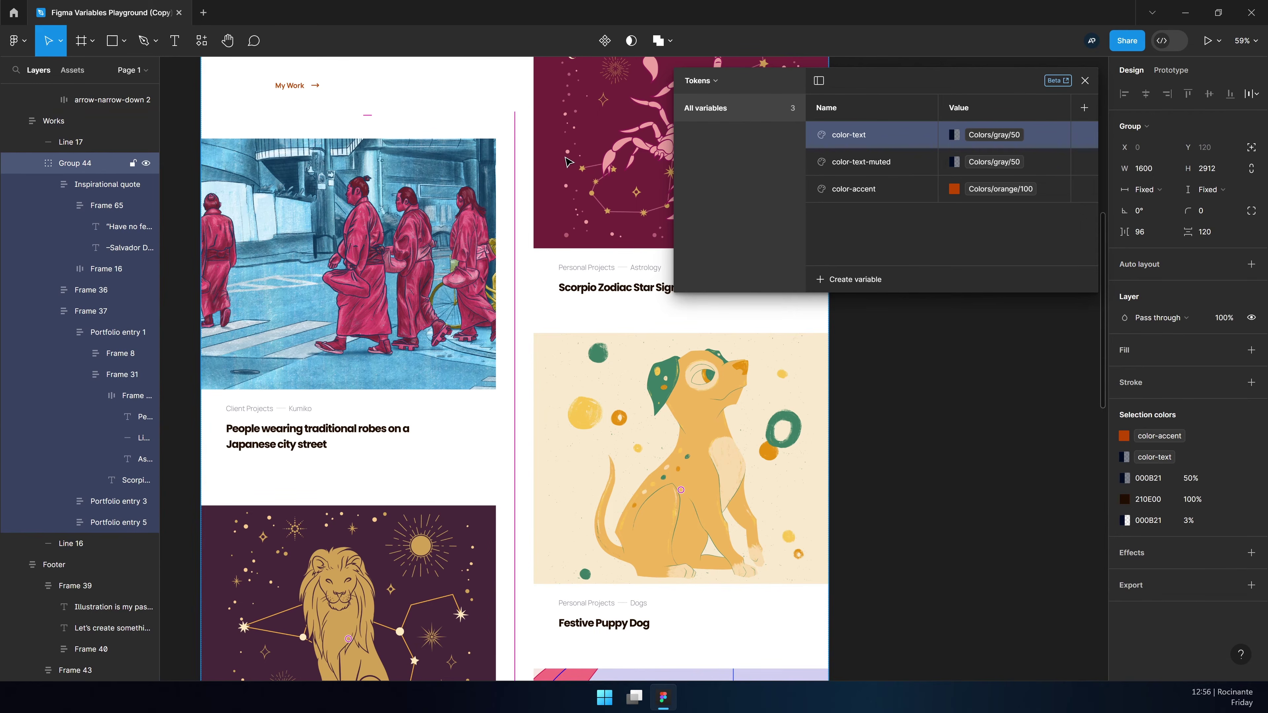
click(1125, 499)
click(1014, 299)
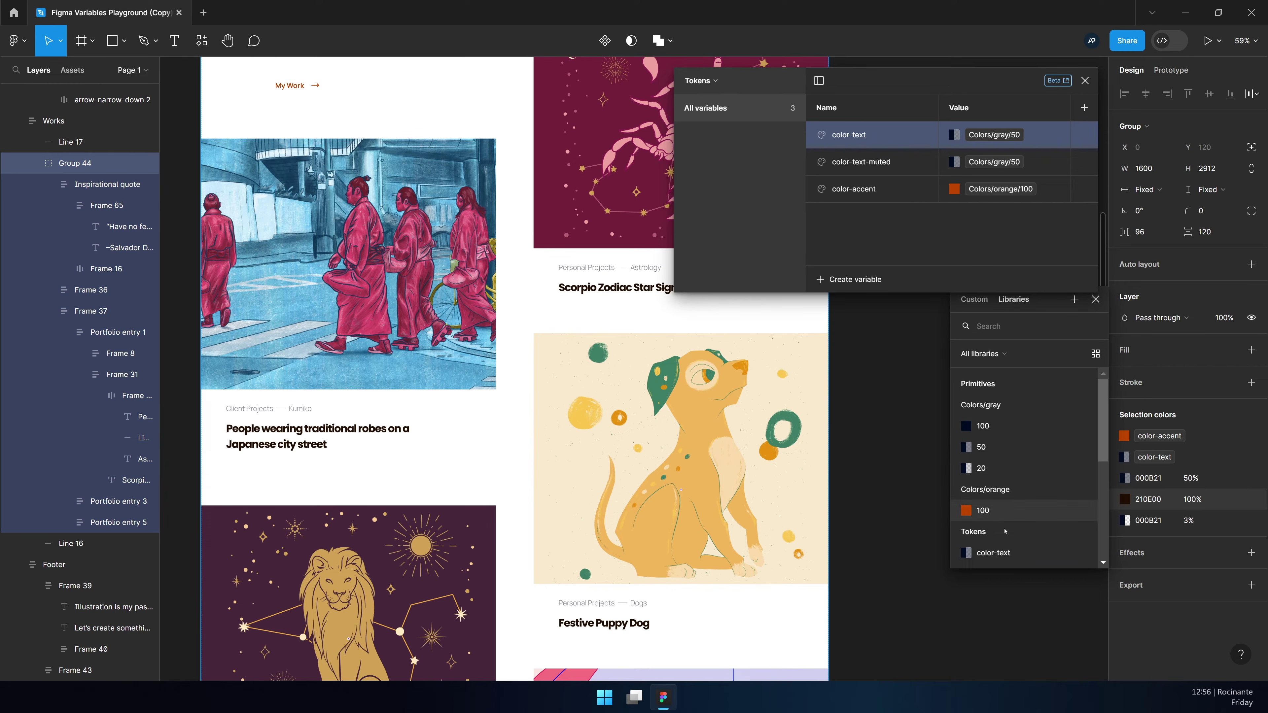
click(1011, 557)
click(987, 520)
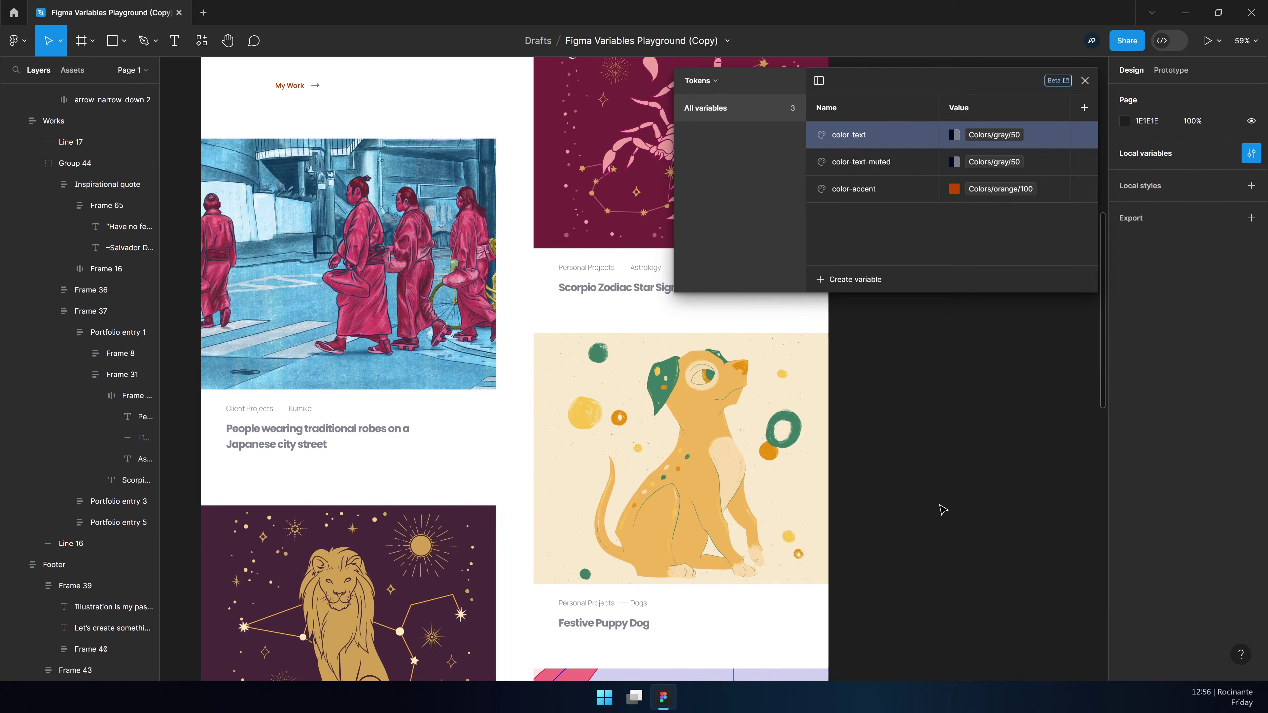
Set the color-text token's alias to Colors/gray/100
scroll(697, 452, up, 2)
scroll(697, 452, up, 10)
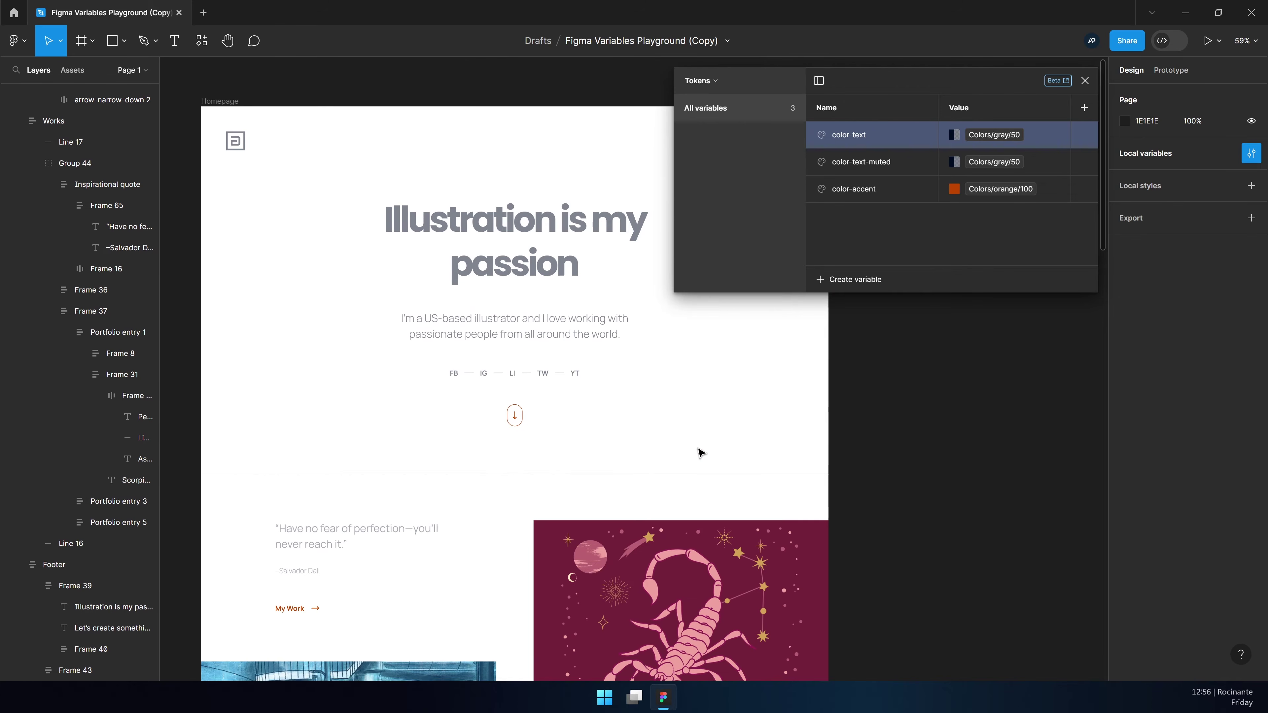
click(1002, 142)
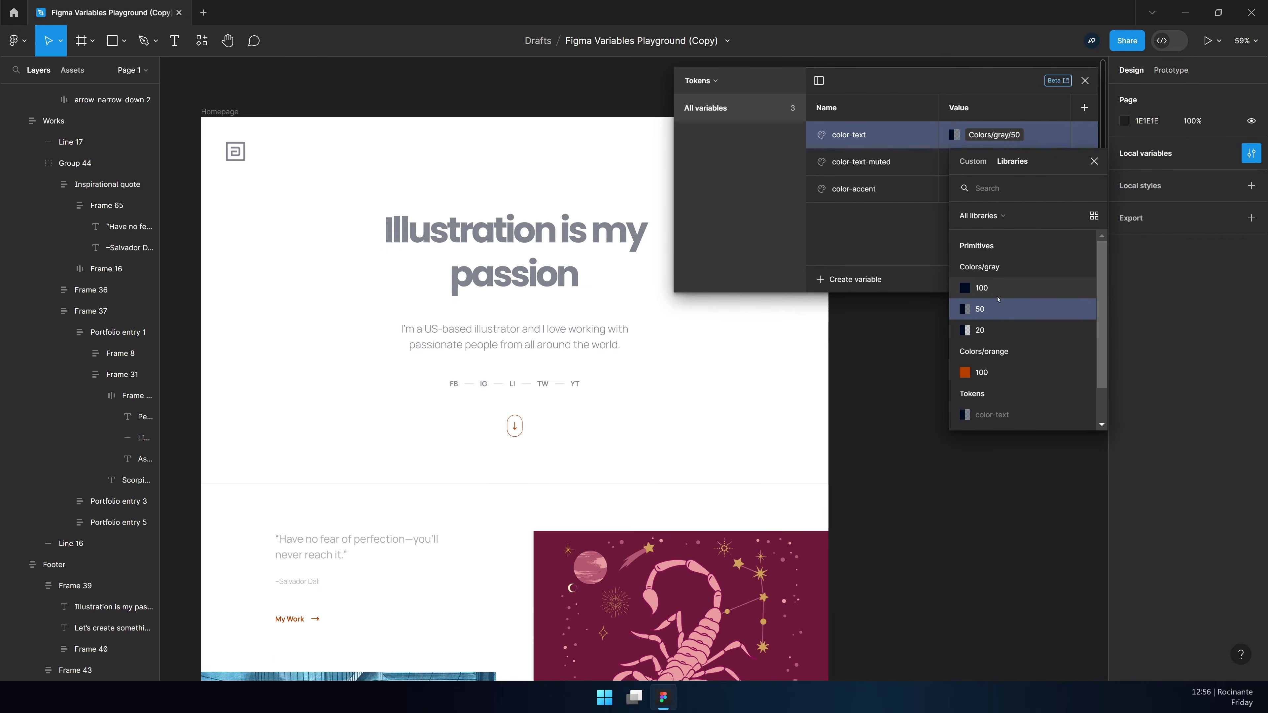
click(979, 291)
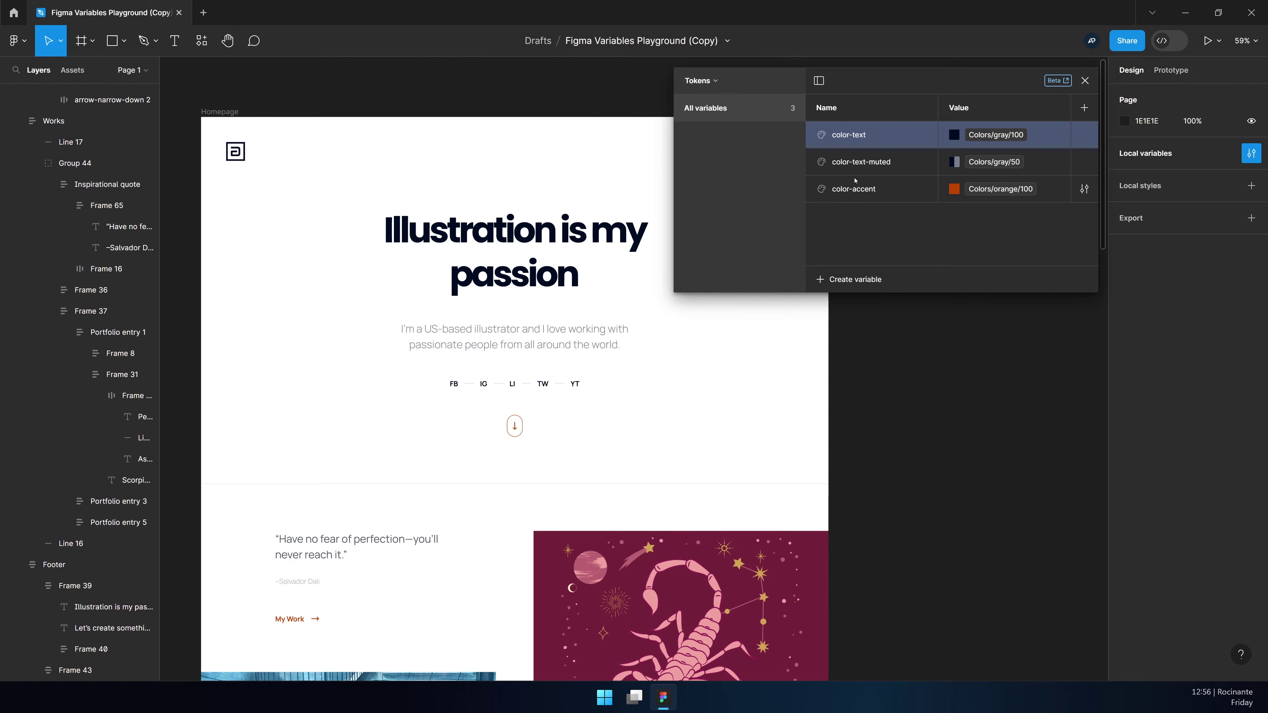
click(714, 80)
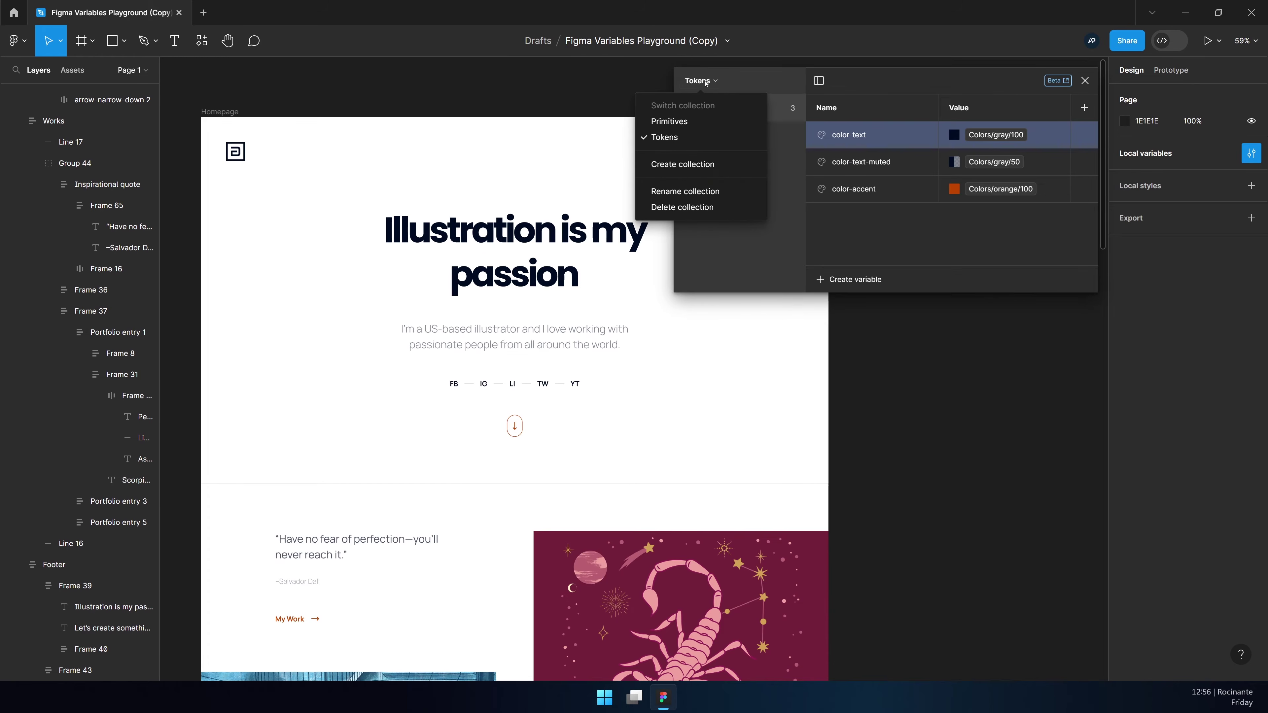
click(917, 257)
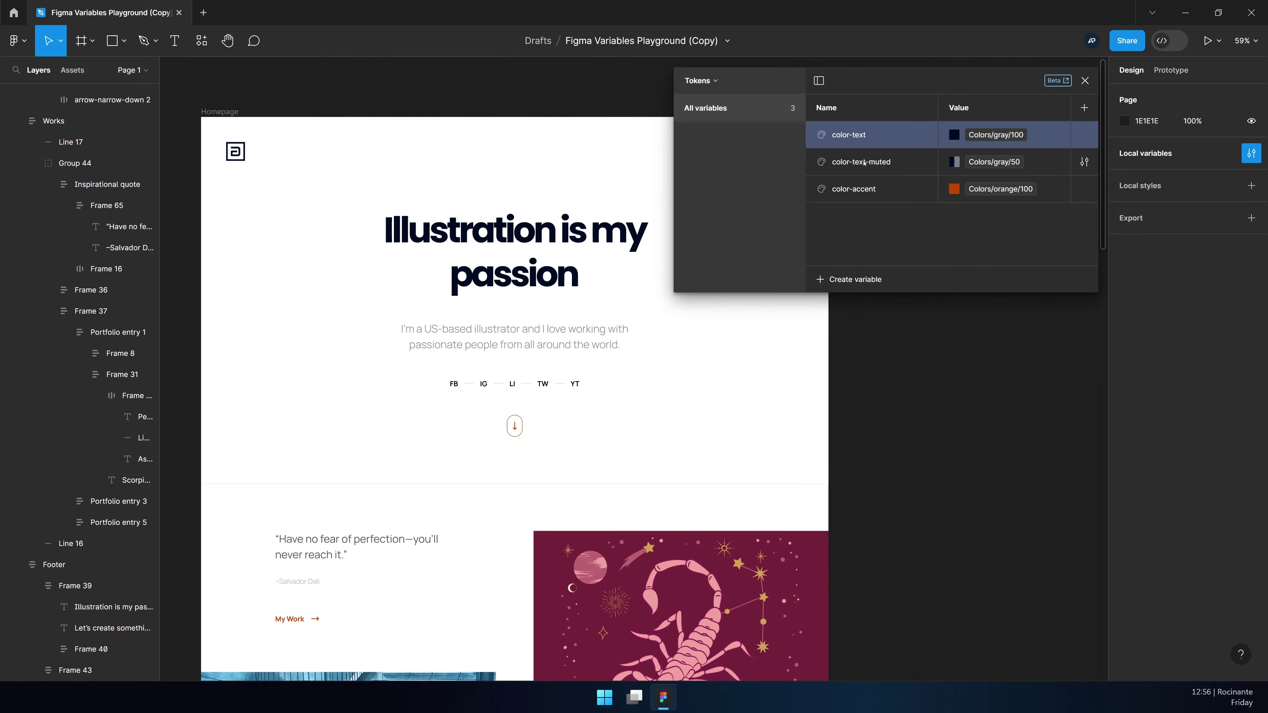
Group the color-text, color-text-muted and color-accent variables into a new group named Colors
shift+click(867, 189)
right_click(867, 190)
click(894, 196)
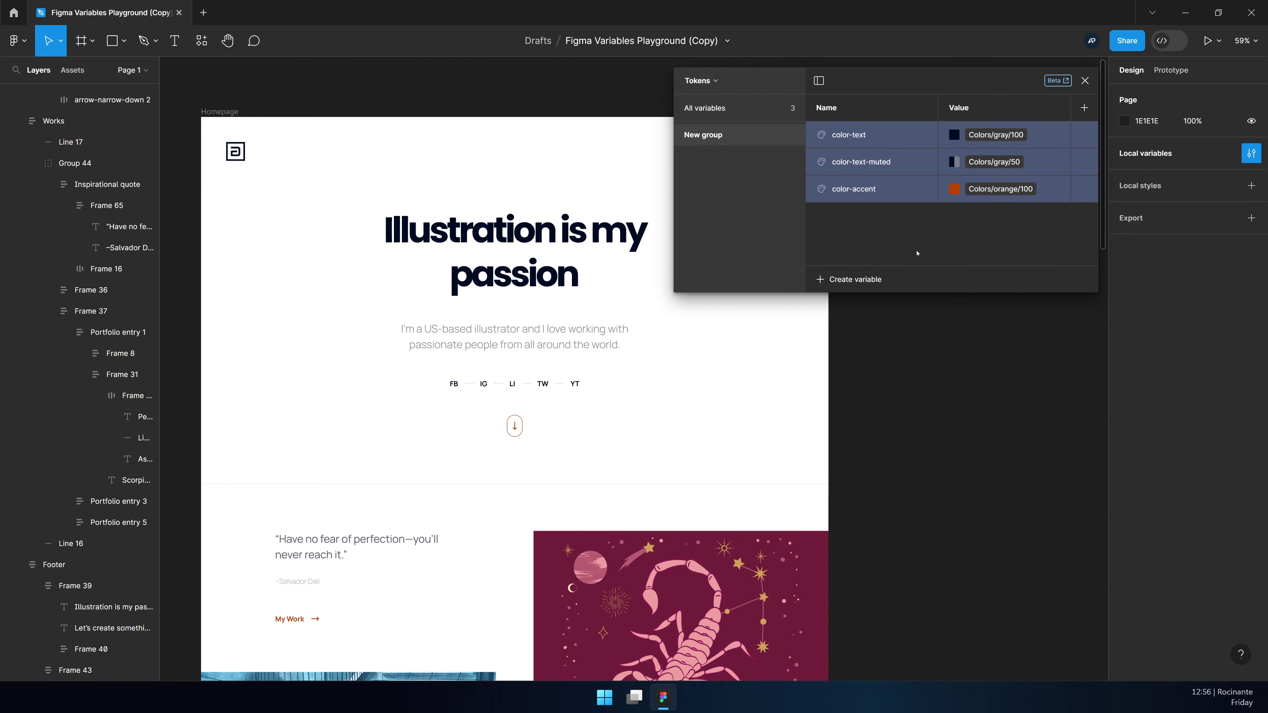
text(Colors)
key(Return)
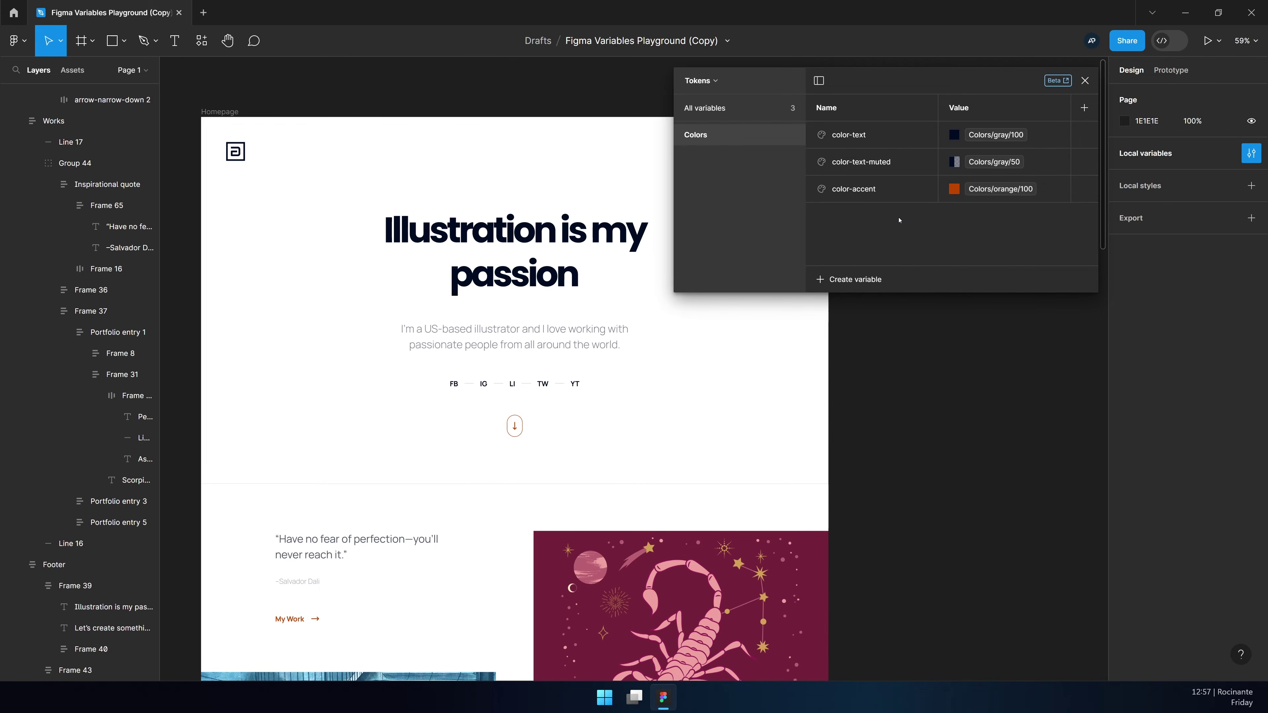
Create a number variable named spacing-none in the Tokens collection and alias it to Numbers/0
click(712, 100)
click(851, 279)
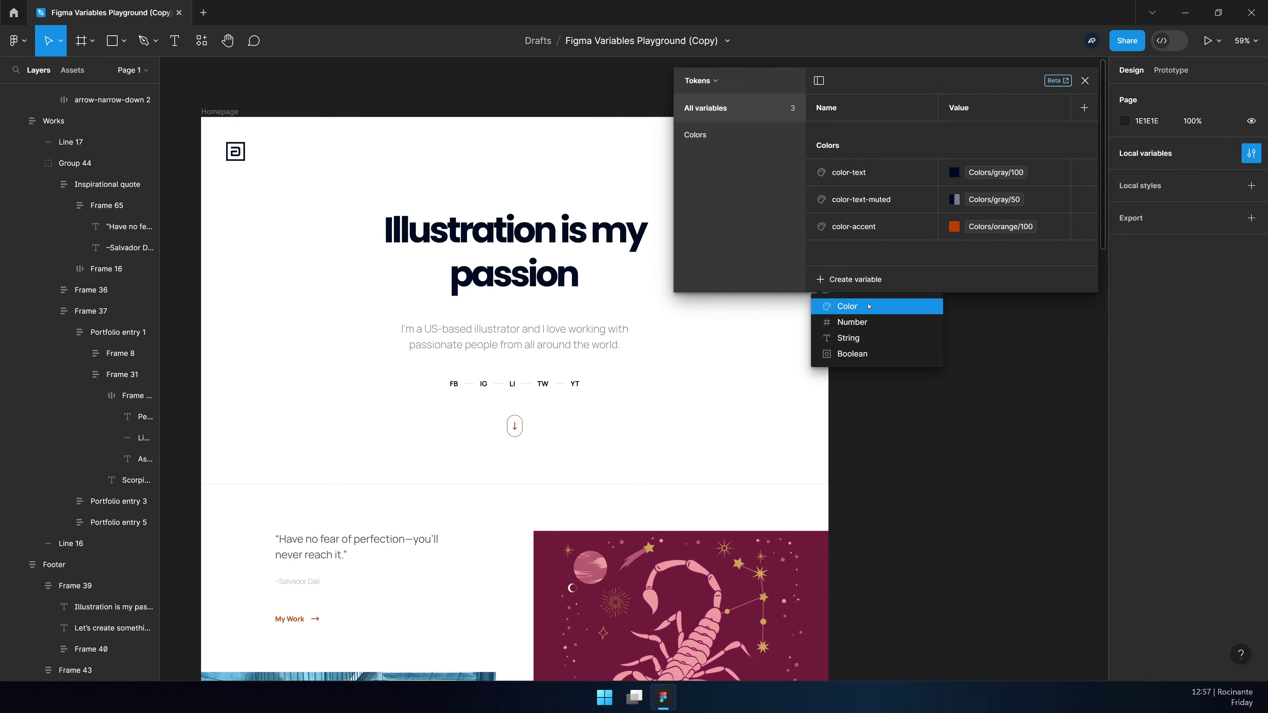
click(872, 324)
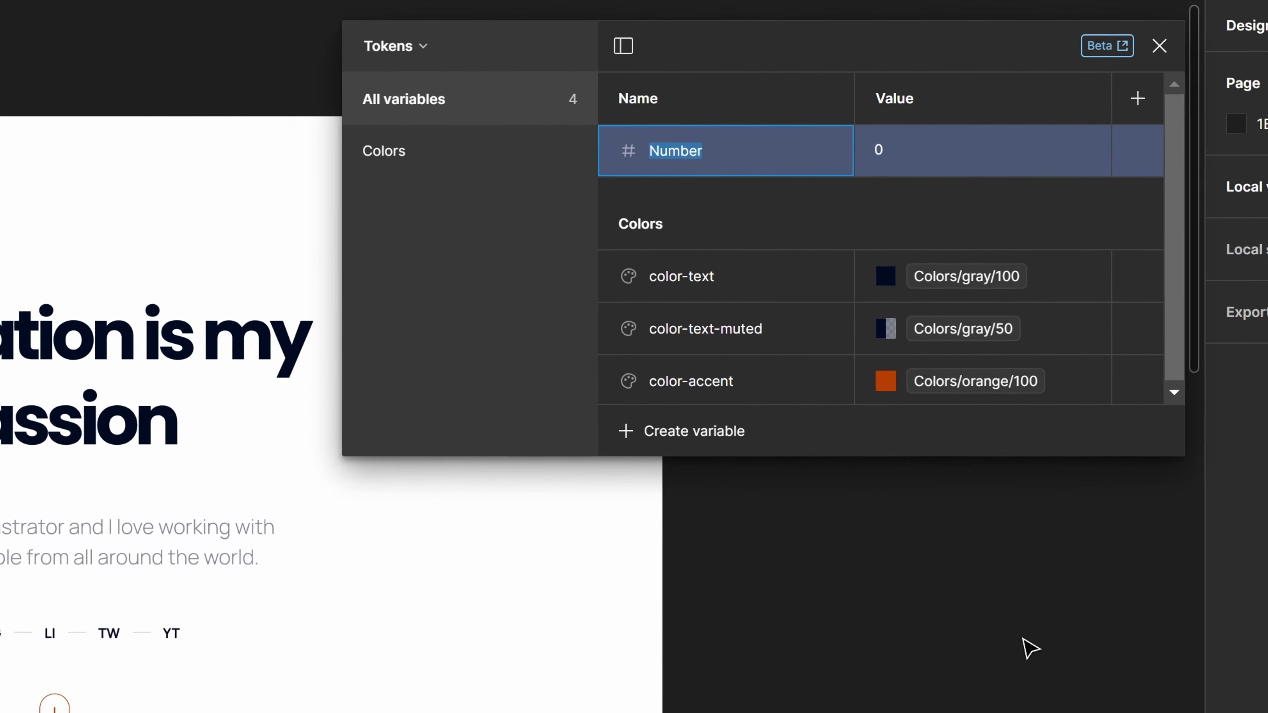
text(spacing)
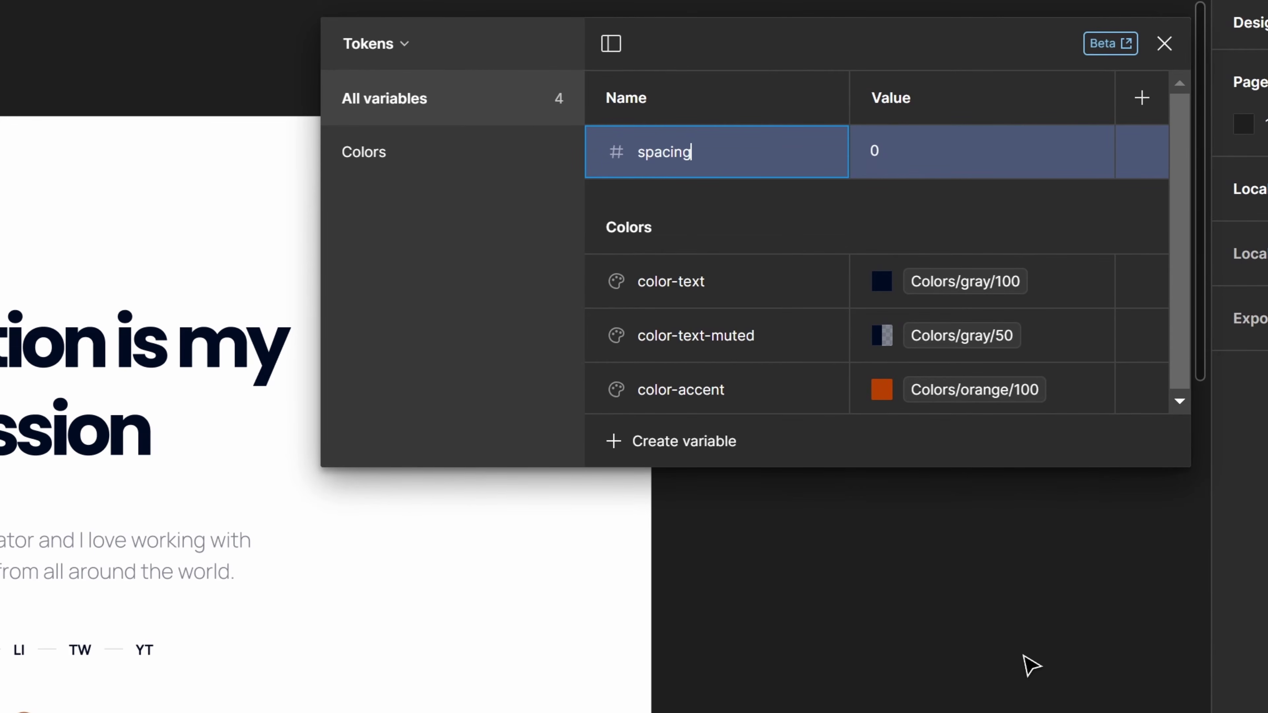
text(-none)
right_click(914, 144)
click(1026, 169)
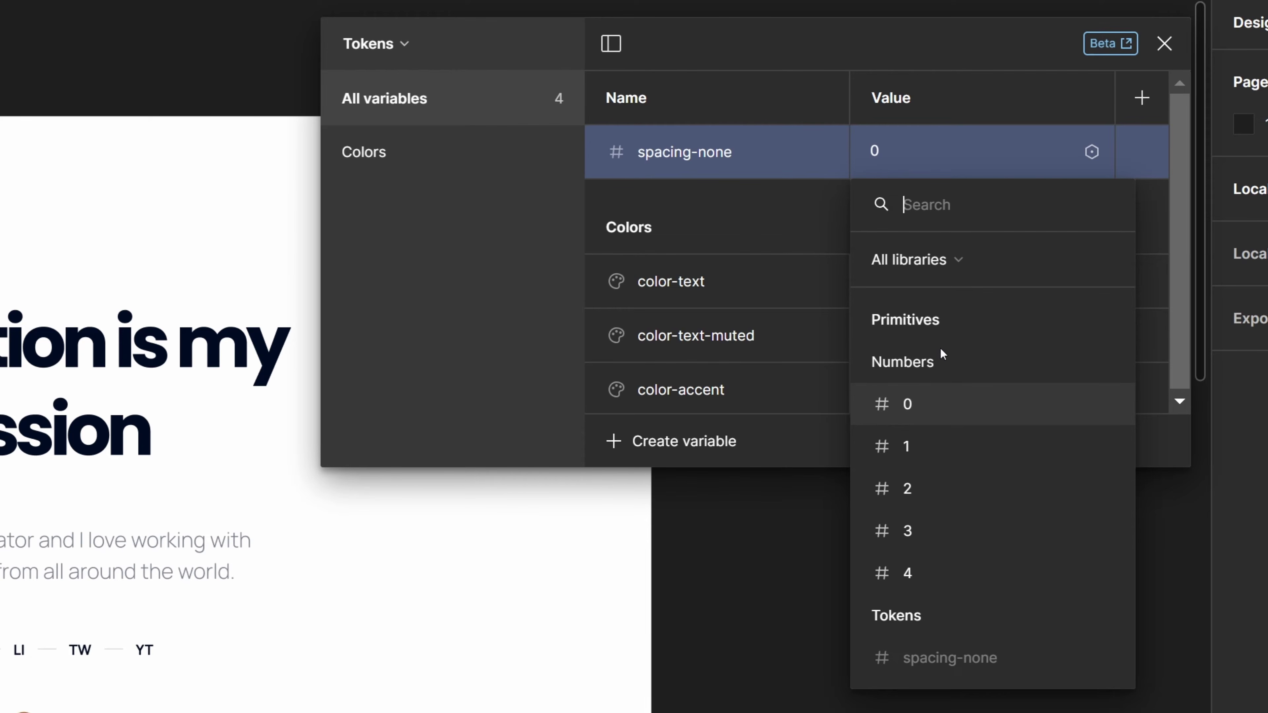
click(939, 405)
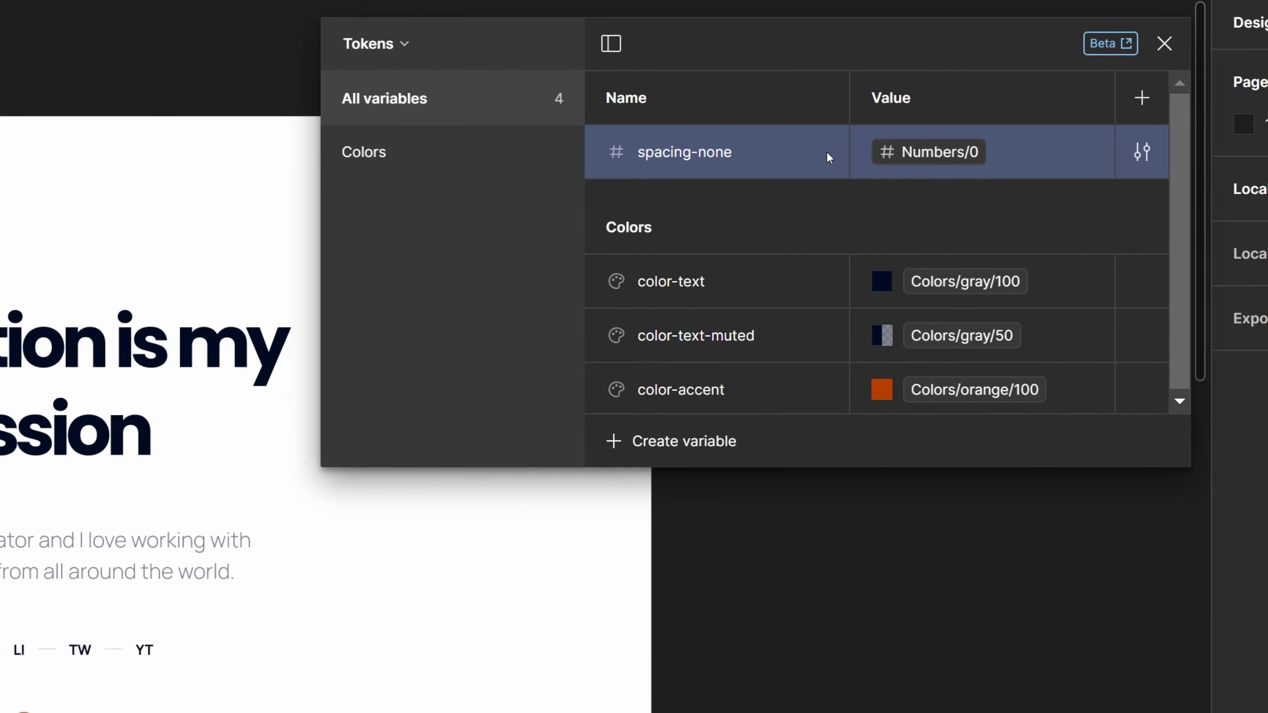
Duplicate spacing-none twice, rename the first copy spacing-sm and alias it to Numbers/1
key(ctrl+d)
key(ctrl+d)
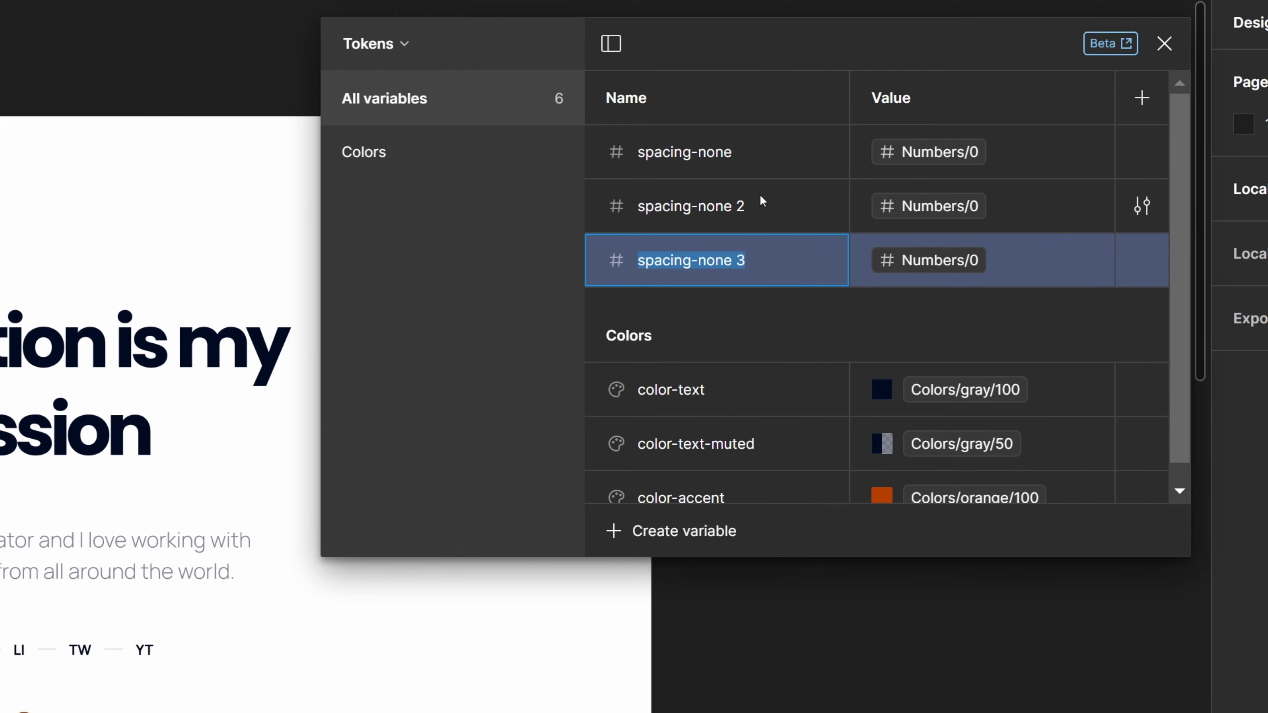
double_click(728, 206)
key(End)
key(ctrl+shift+Left)
key(ctrl+shift+Left)
text(sm)
key(Return)
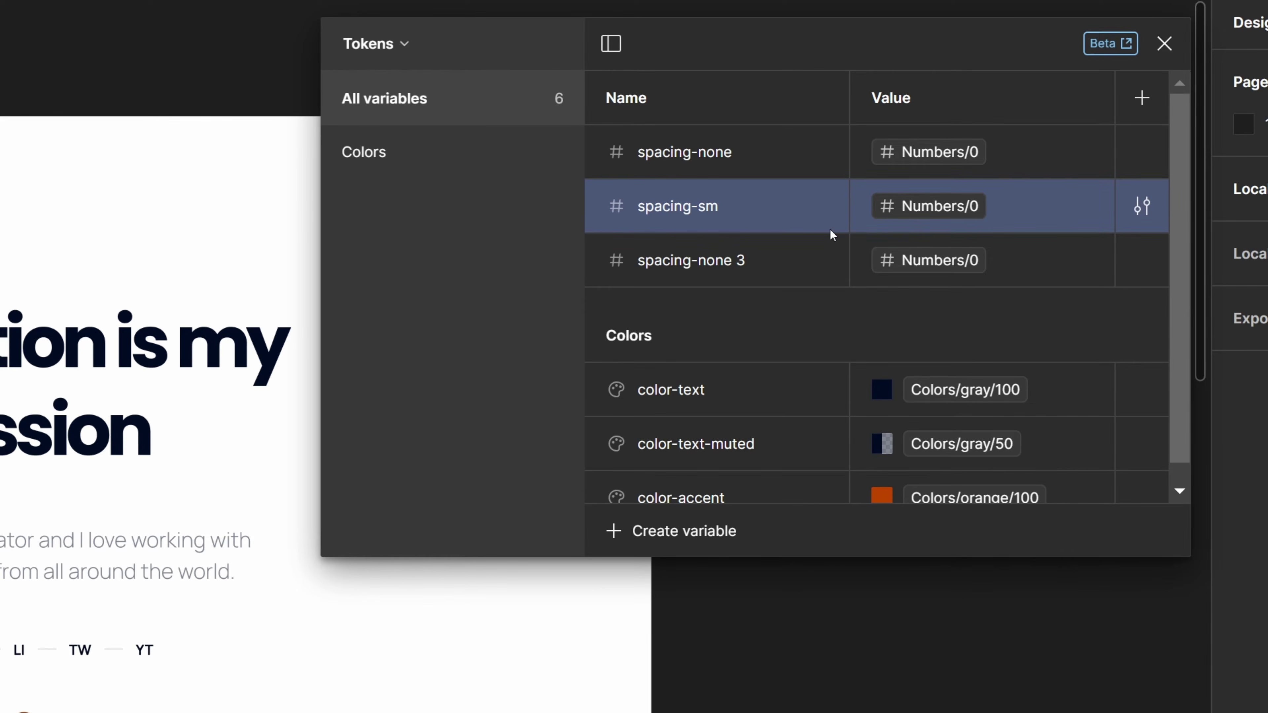
click(963, 207)
click(943, 506)
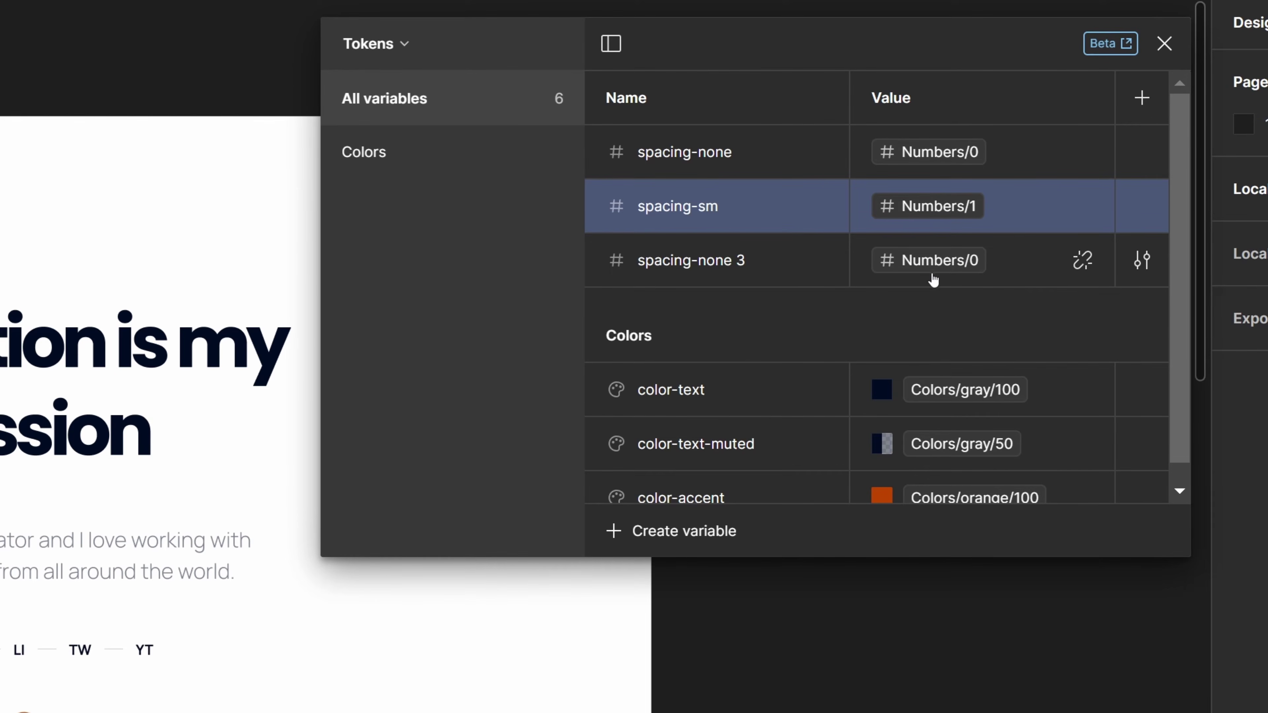
Rename the remaining spacing-none copy to spacing-md and alias it to Numbers/2
click(725, 265)
double_click(725, 265)
key(End)
key(ctrl+shift+Left)
key(ctrl+shift+Left)
text(md)
key(Return)
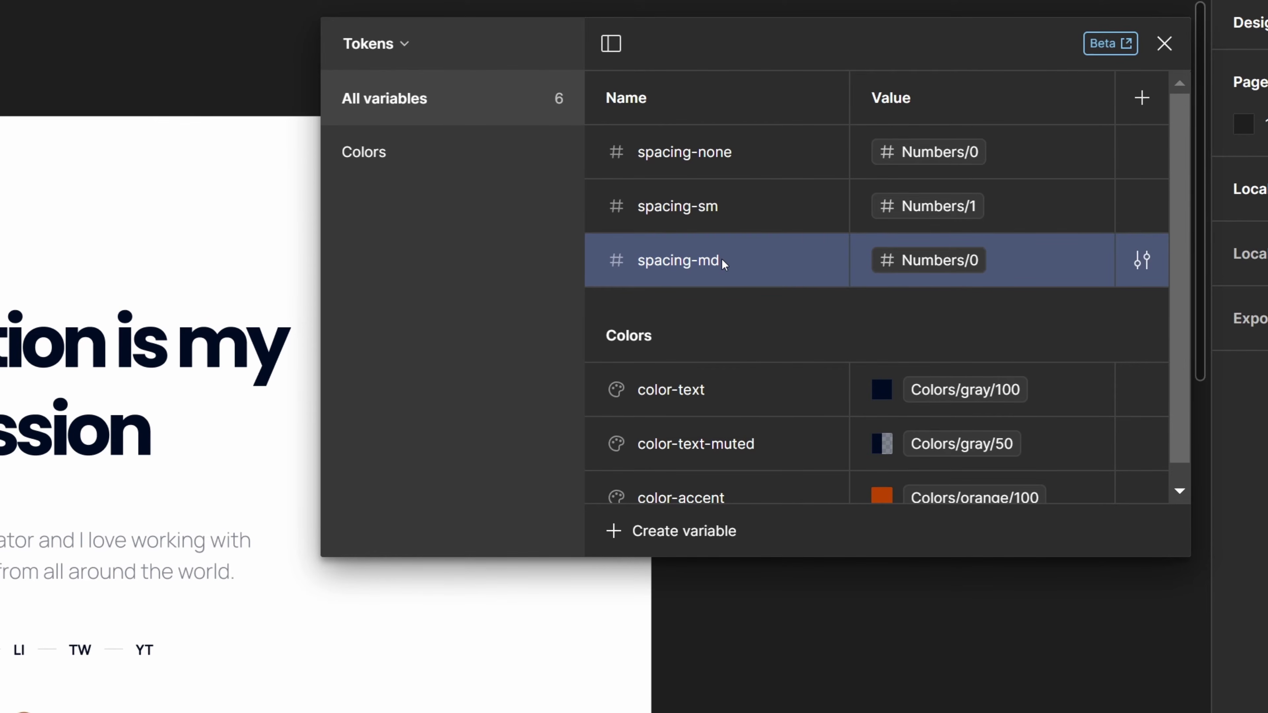
click(925, 270)
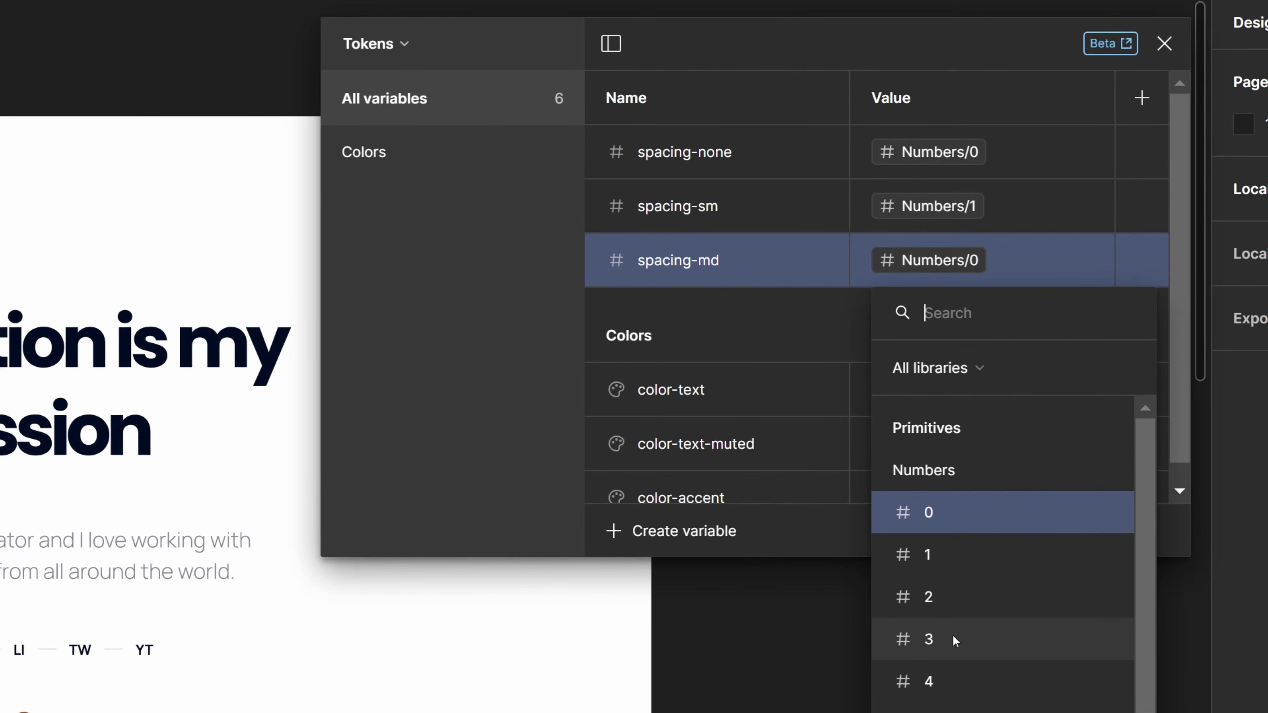
click(953, 598)
Duplicate spacing-md as spacing-lg and alias the copy to Numbers/3
key(ctrl+d)
text(lg)
key(Return)
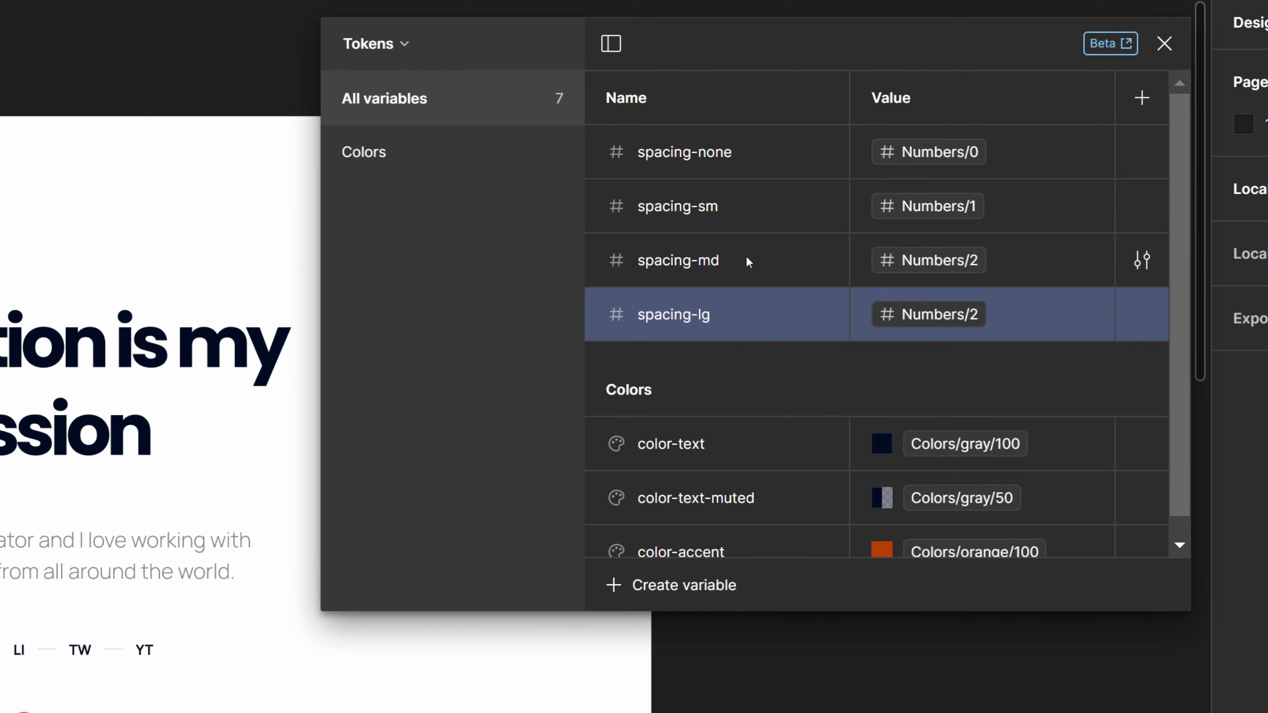
click(981, 316)
click(974, 702)
Duplicate spacing-lg as spacing-xlg and alias the copy to Numbers/4
key(ctrl+d)
click(745, 370)
key(BackSpace)
key(BackSpace)
key(BackSpace)
key(BackSpace)
text(xlg)
key(Return)
click(940, 371)
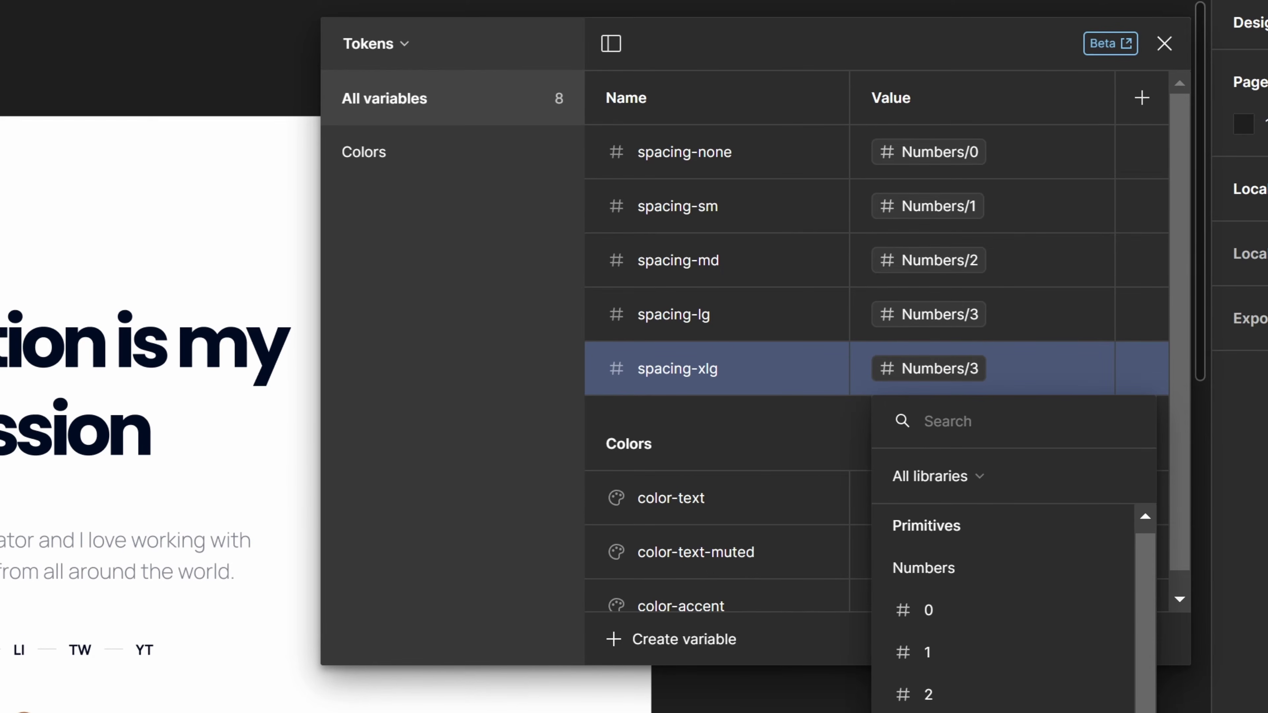
scroll(1027, 549, down, 2)
click(1028, 549)
Group the five spacing variables, from spacing-none to spacing-xlg, into a new group named Spacing
shift+click(712, 167)
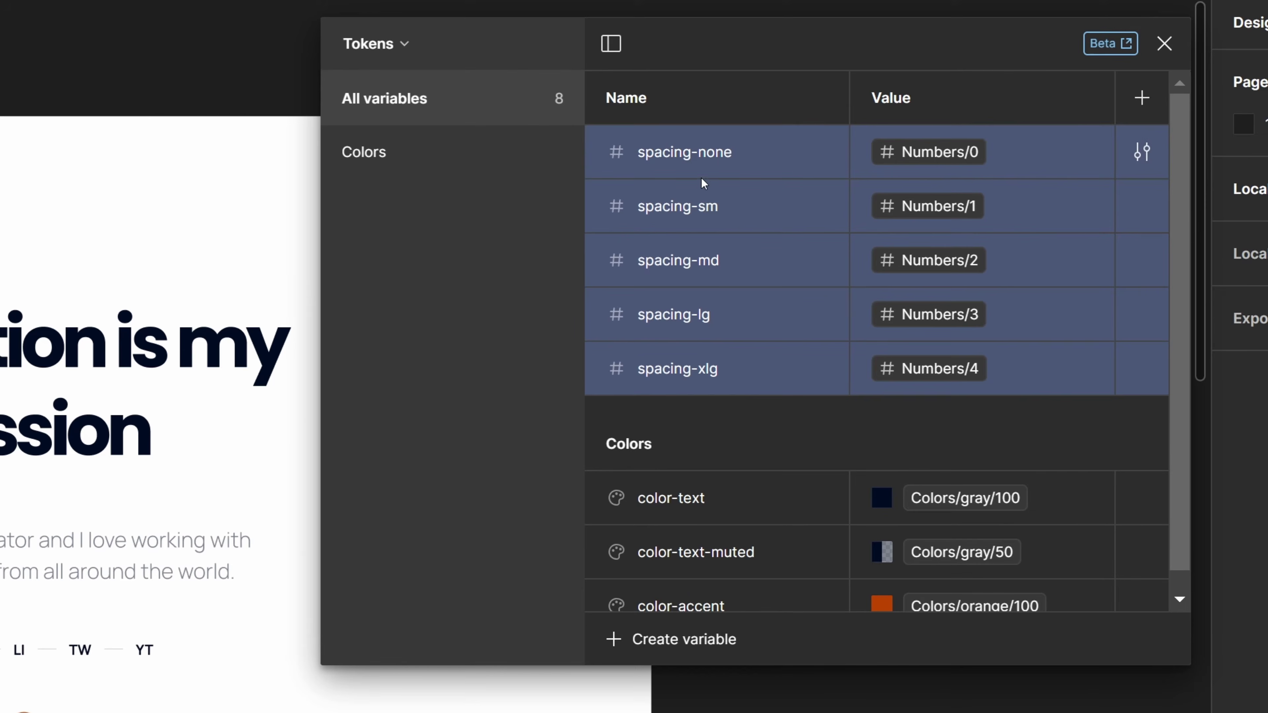
right_click(695, 187)
click(769, 207)
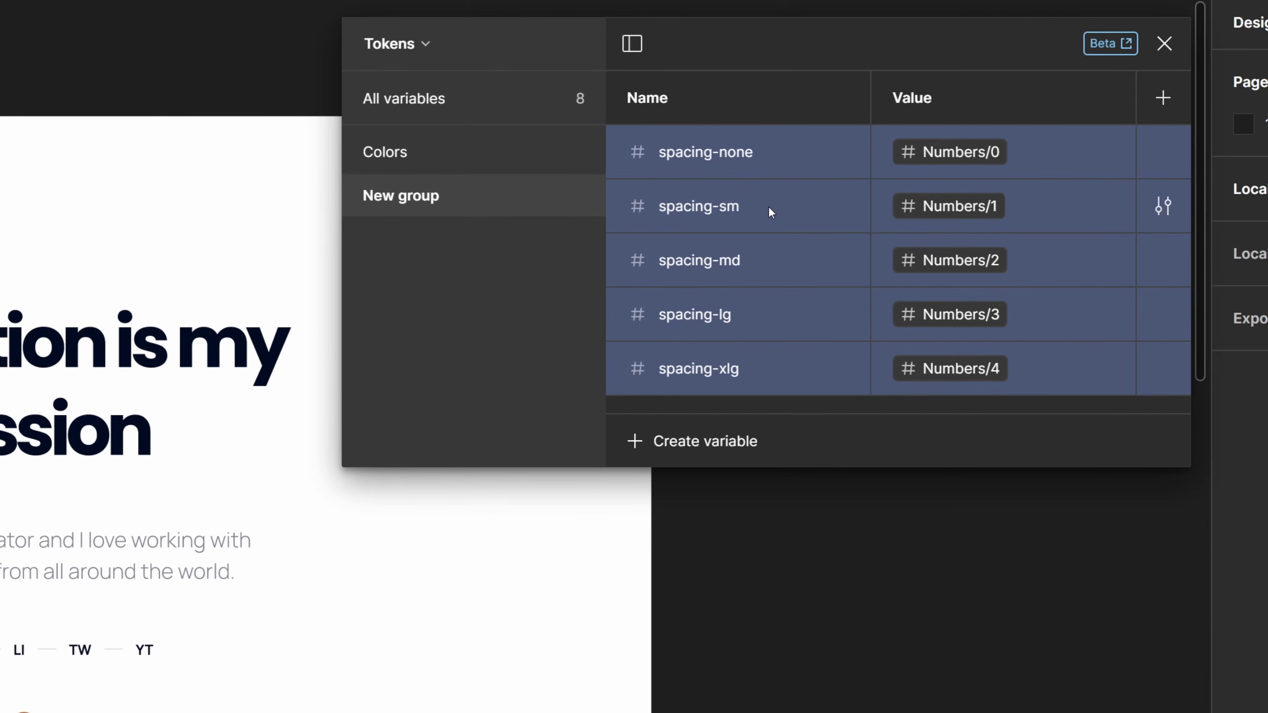
double_click(417, 200)
text(Spacing)
key(Return)
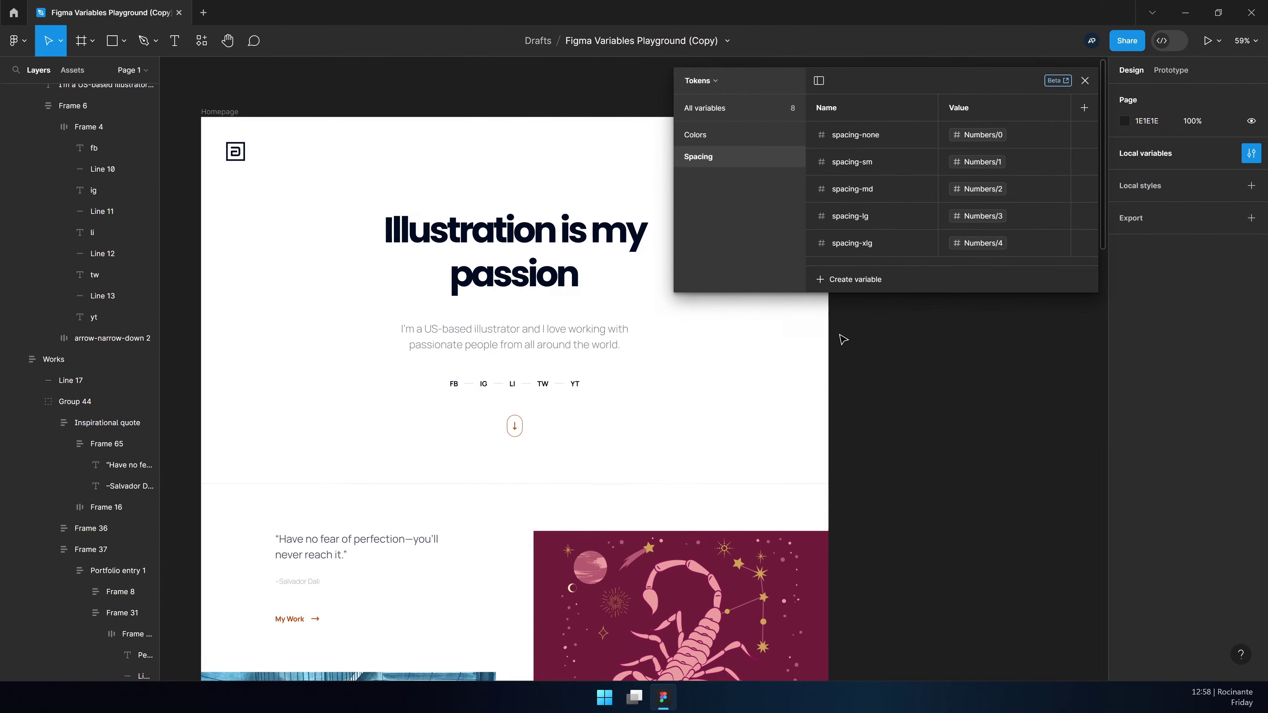
Apply the spacing-xlg token to the auto layout gap between the header's navigation links
scroll(513, 435, down, 5)
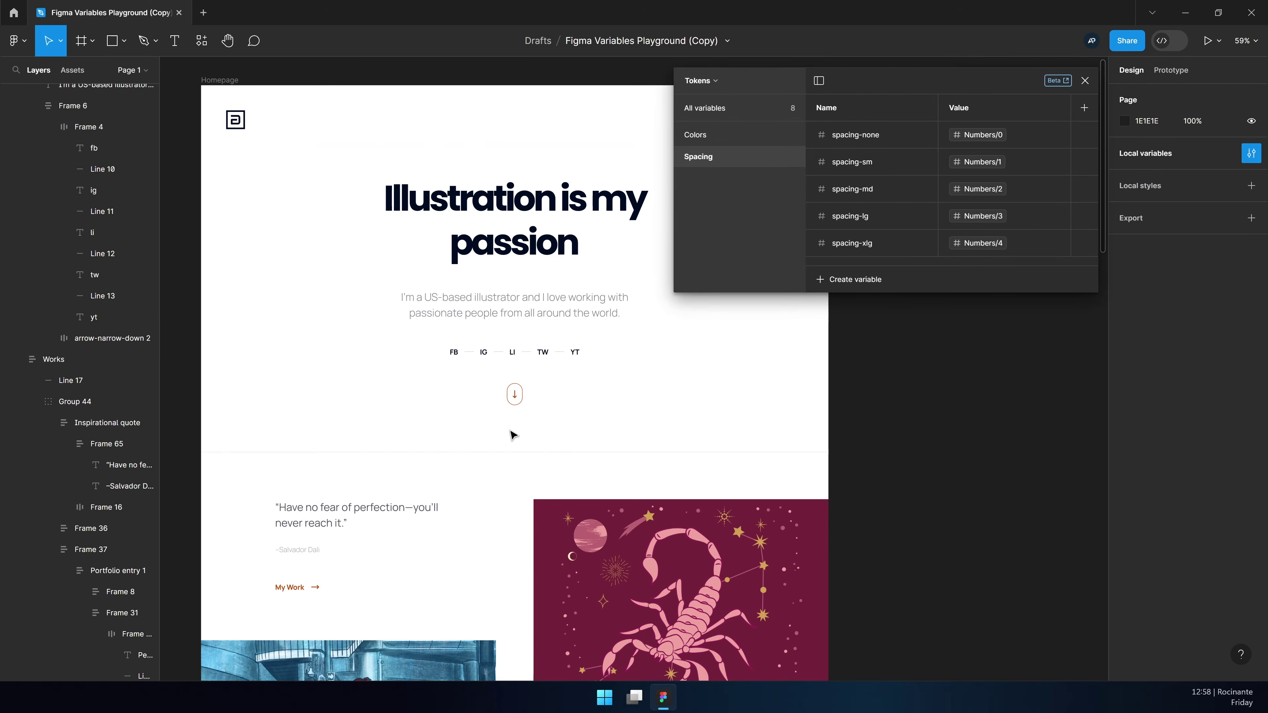
scroll(513, 434, down, 8)
scroll(512, 433, up, 15)
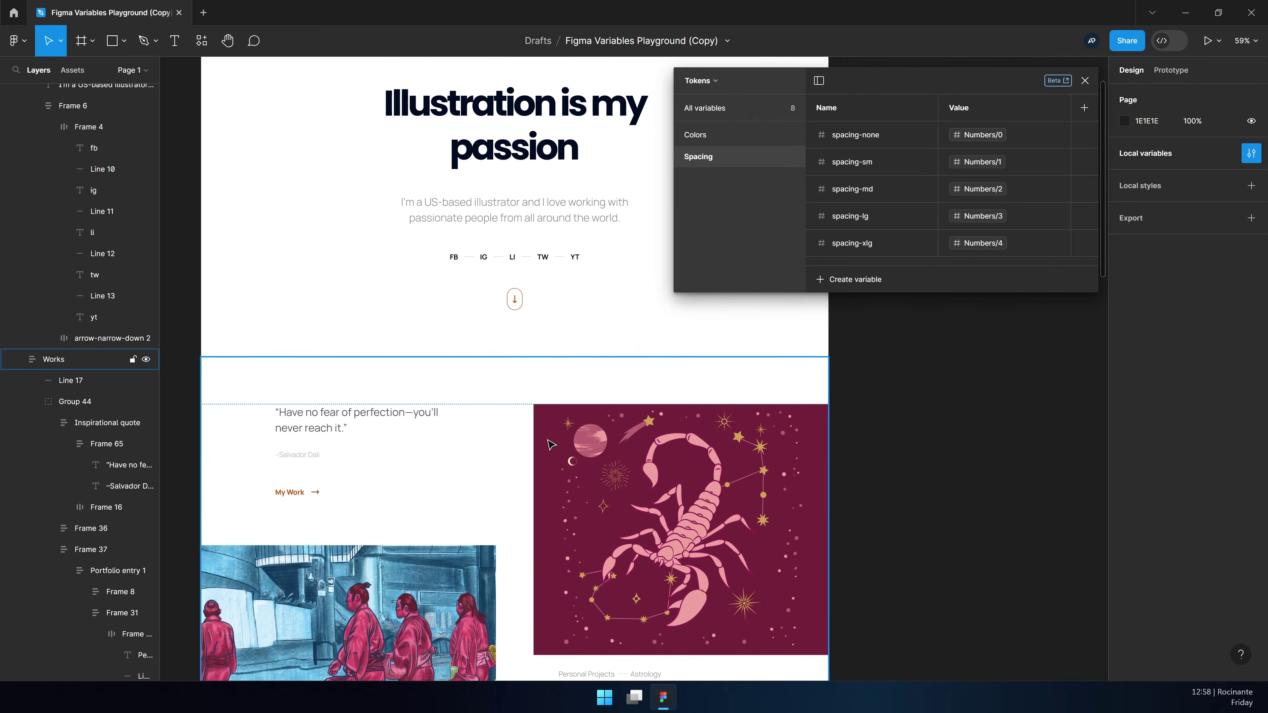
scroll(691, 400, up, 5)
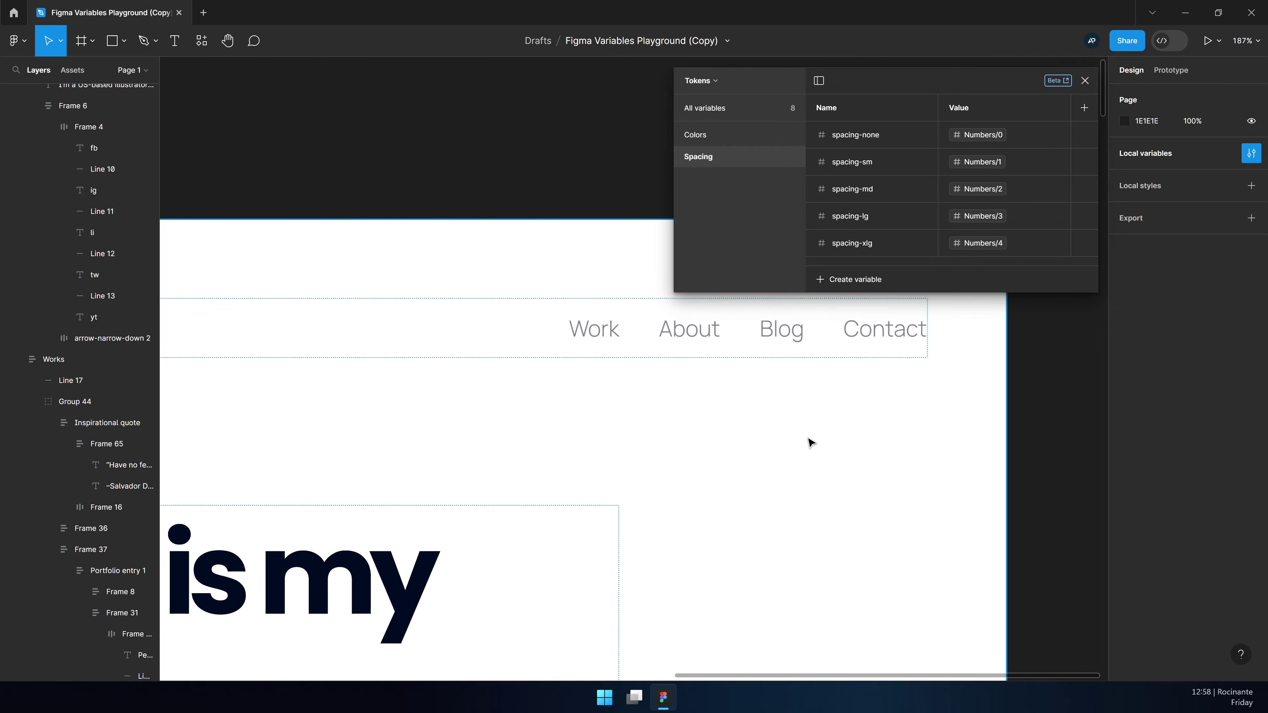
drag(810, 444, 655, 391)
double_click(649, 324)
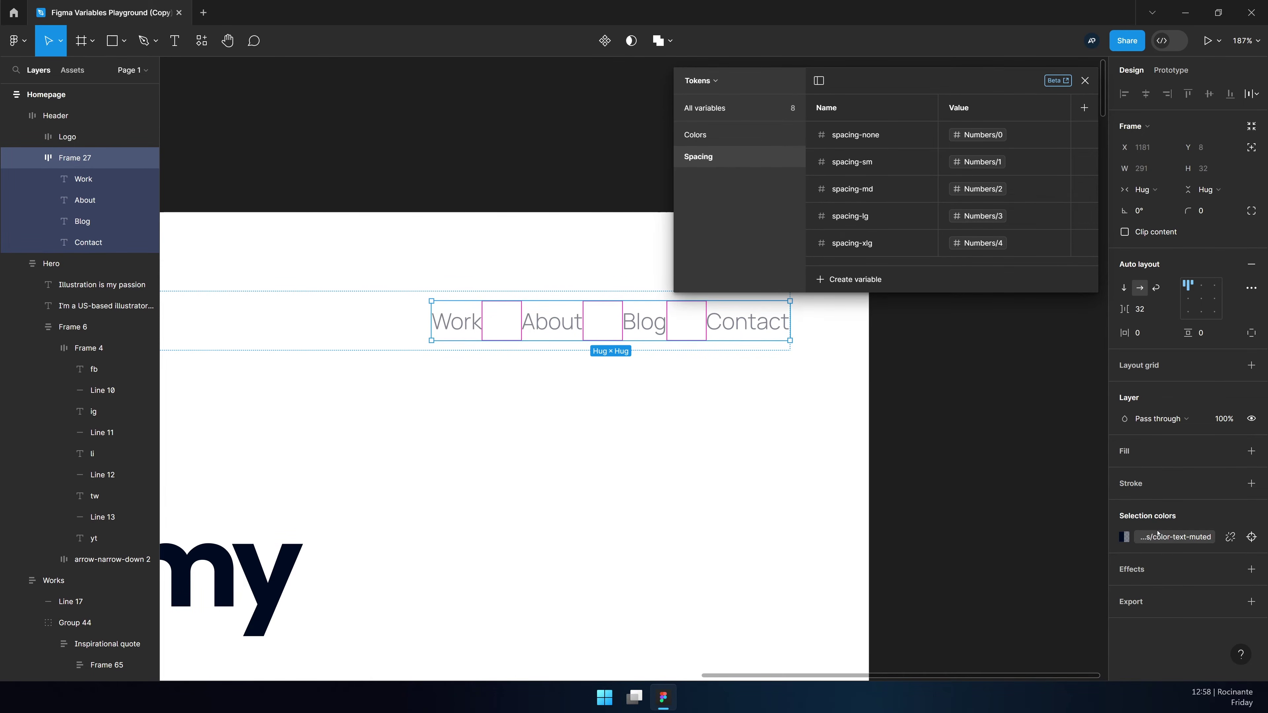
click(1170, 309)
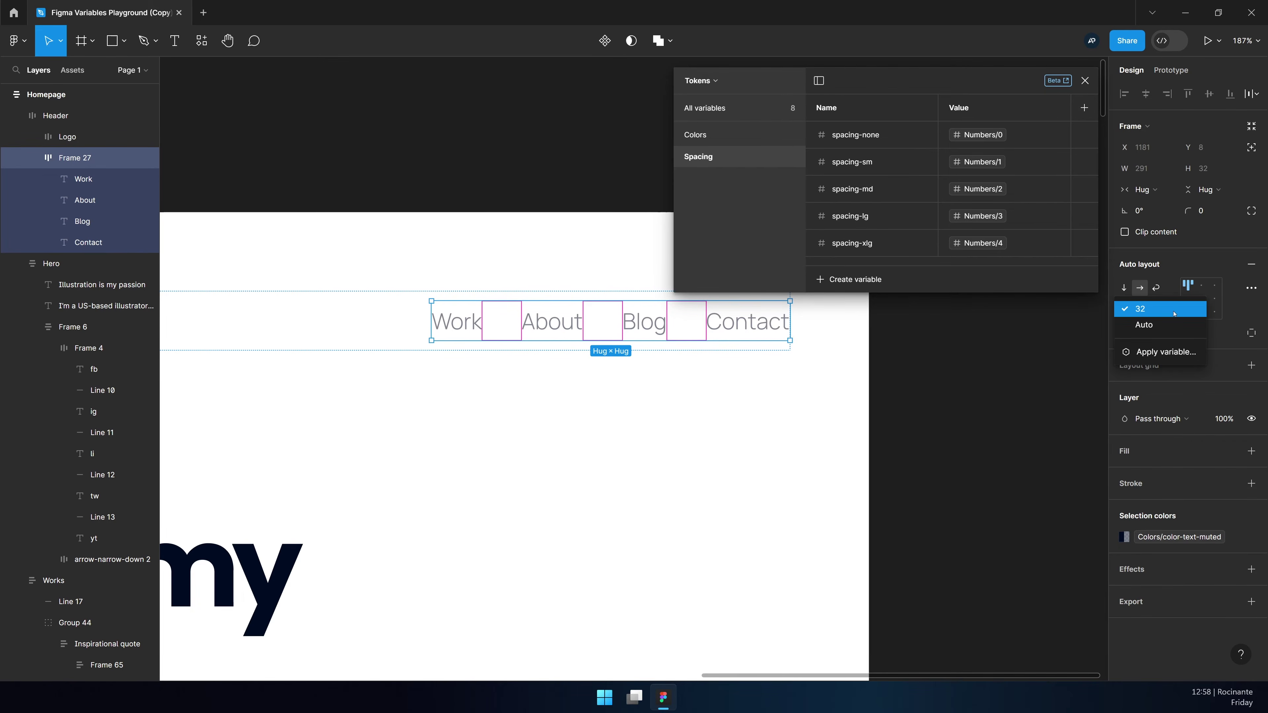
click(1148, 349)
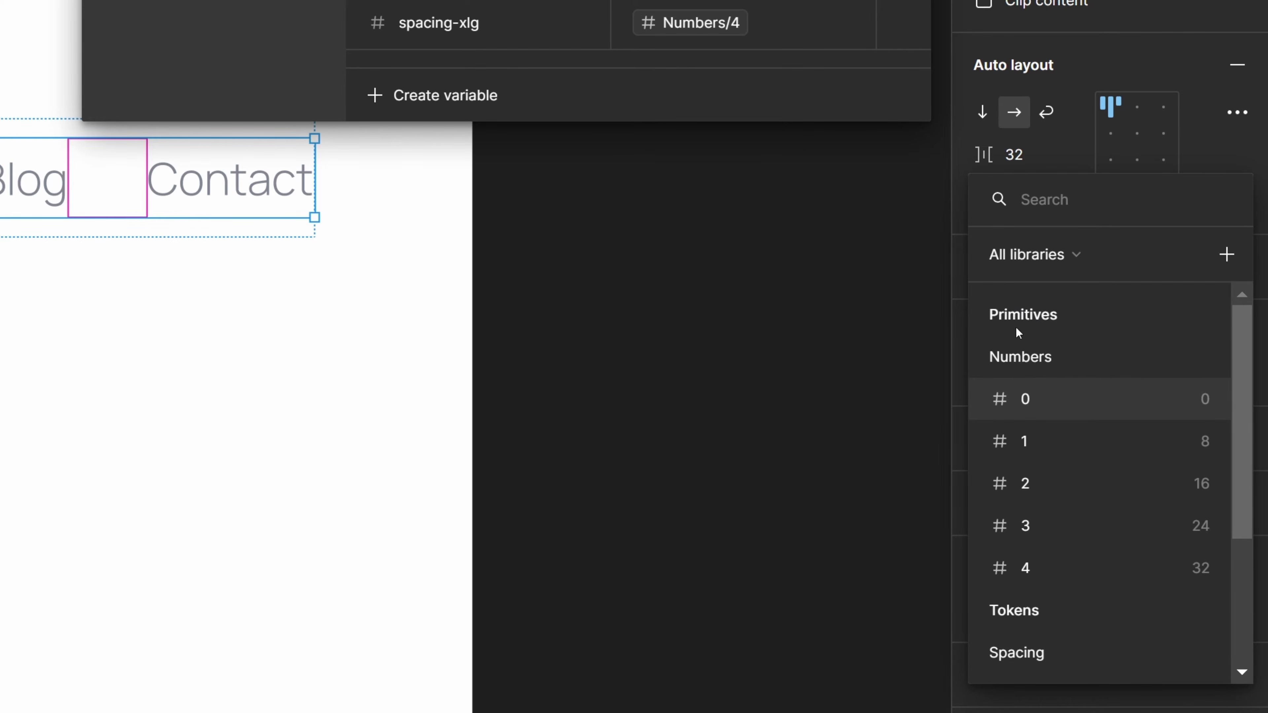
scroll(1073, 355, down, 5)
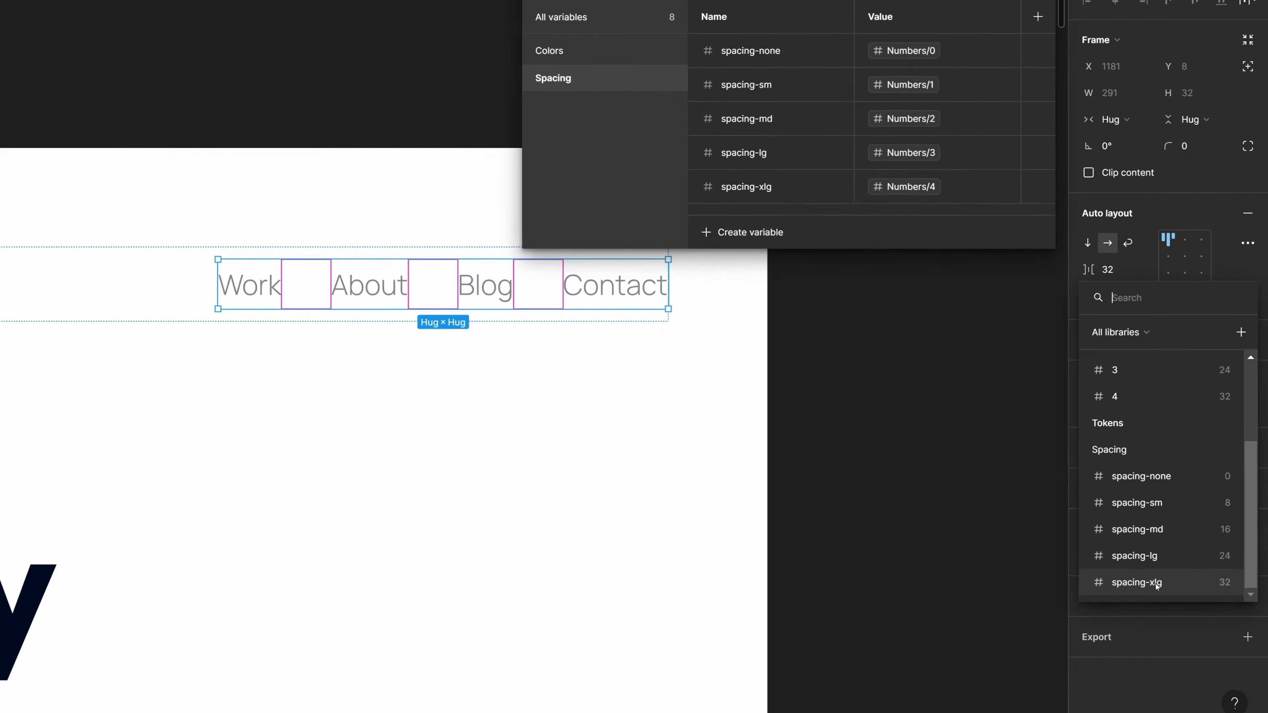
key(Escape)
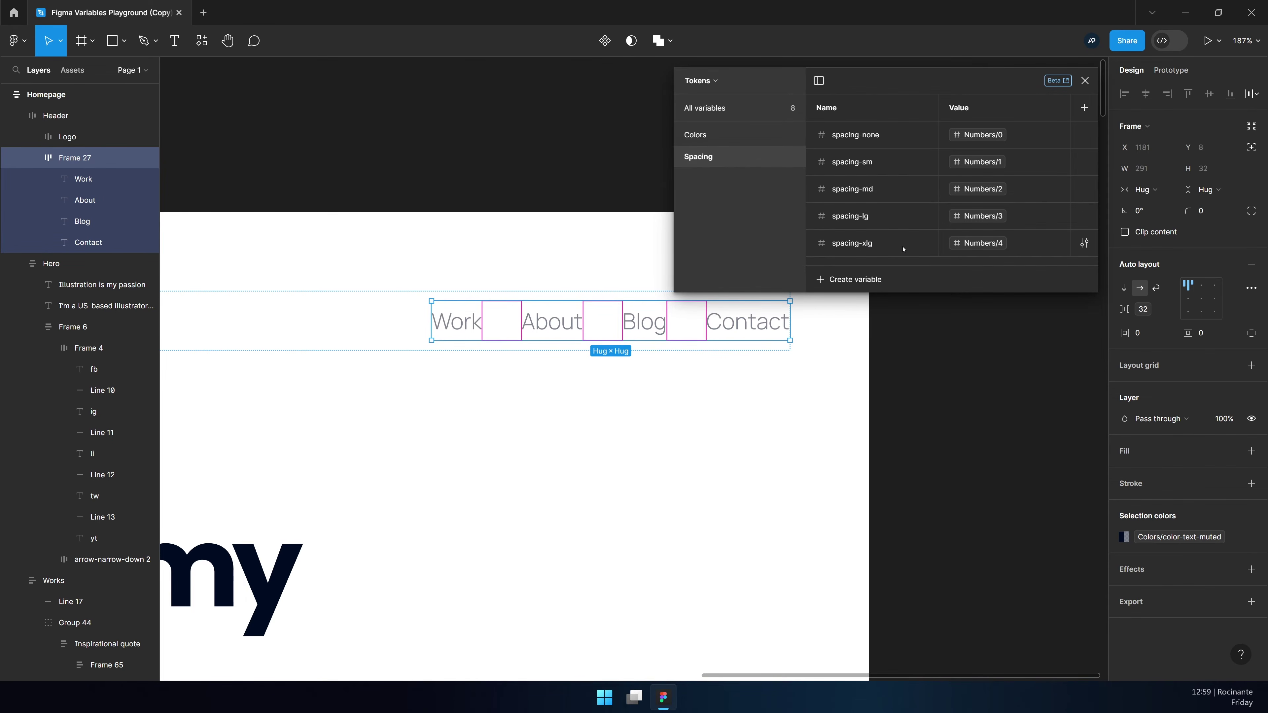
Try aliasing spacing-xlg to Numbers/3 to test the navigation gap, and set it back to Numbers/4
click(1006, 245)
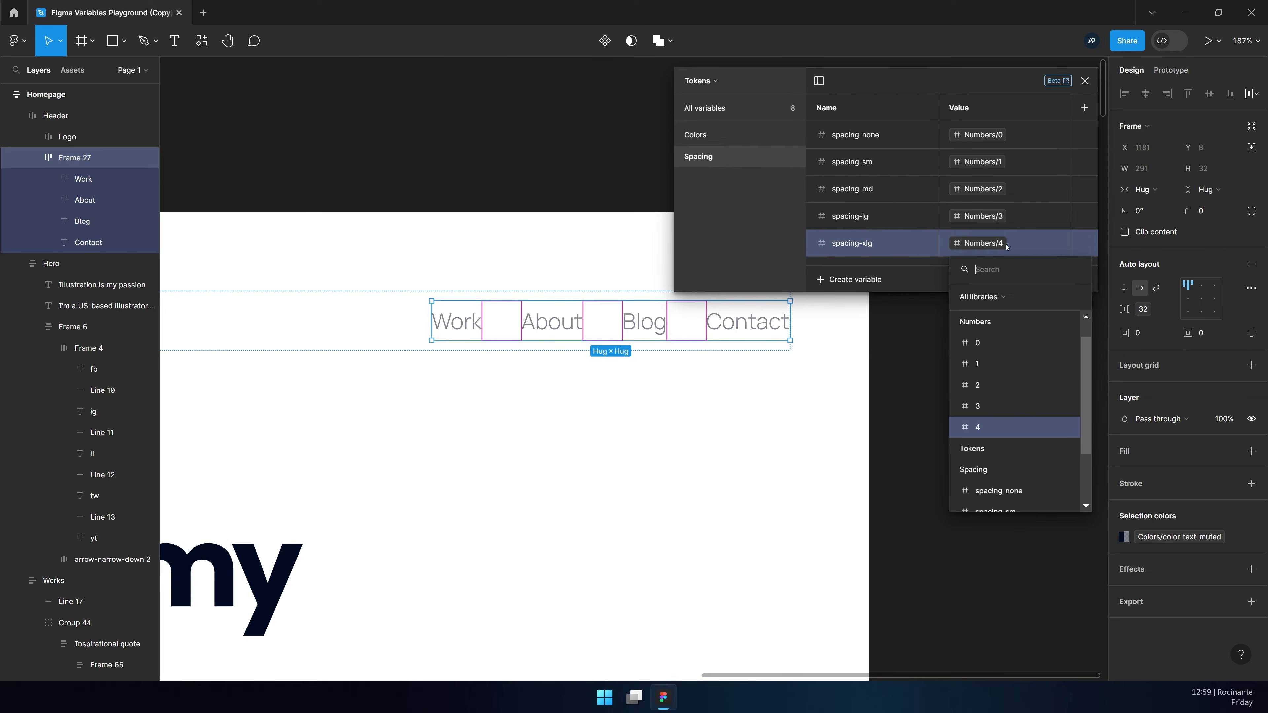
click(1007, 407)
click(993, 382)
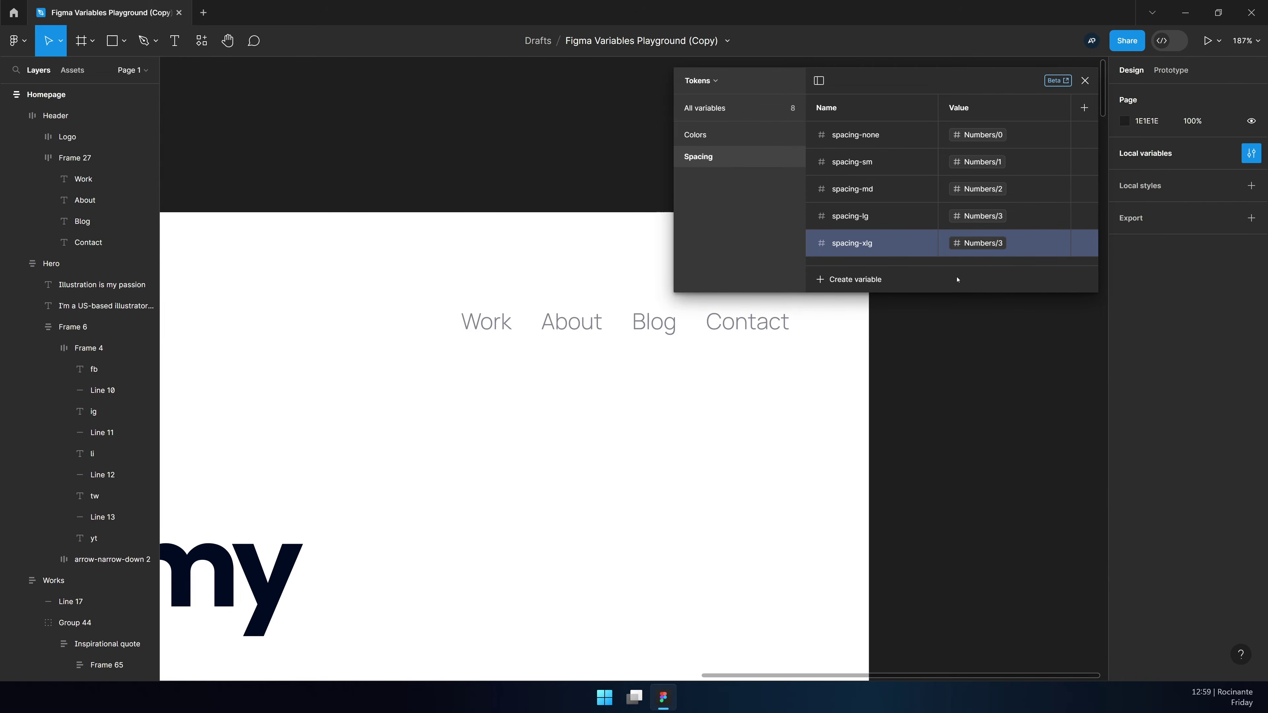
click(980, 243)
click(1000, 447)
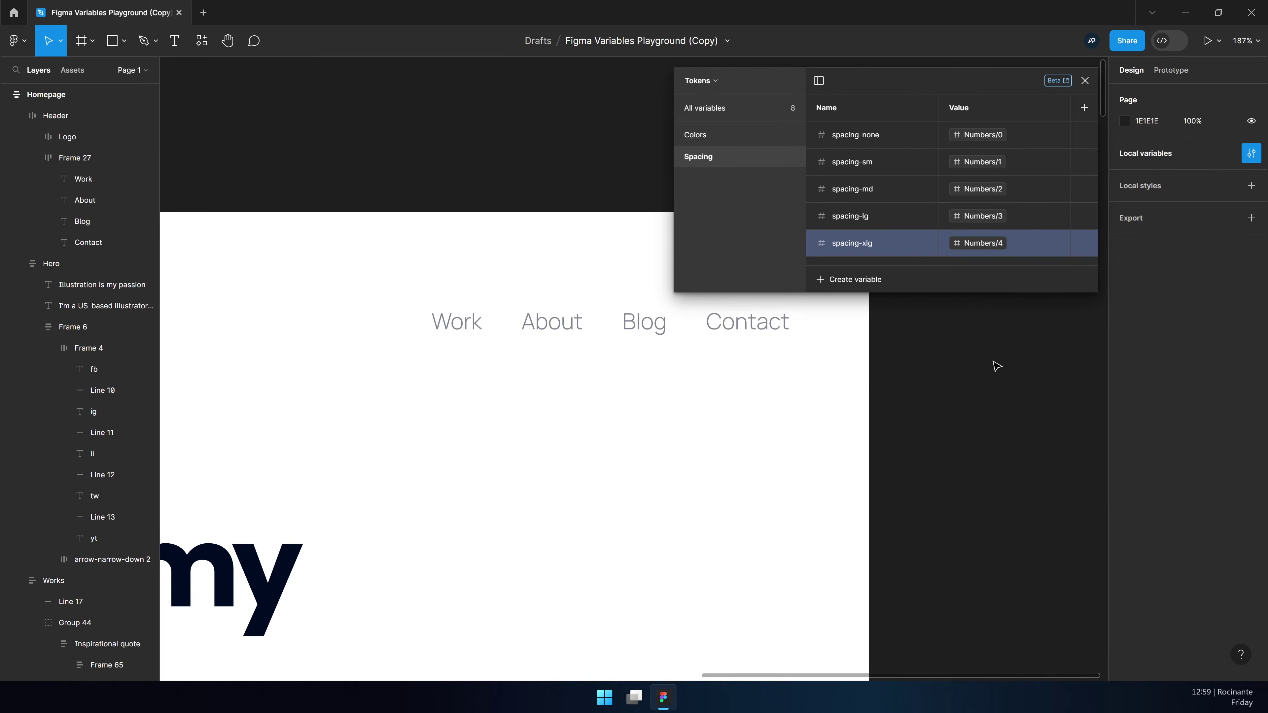
Add a number variable named 5 with the value 40 to the Numbers group of the Primitives collection
click(704, 81)
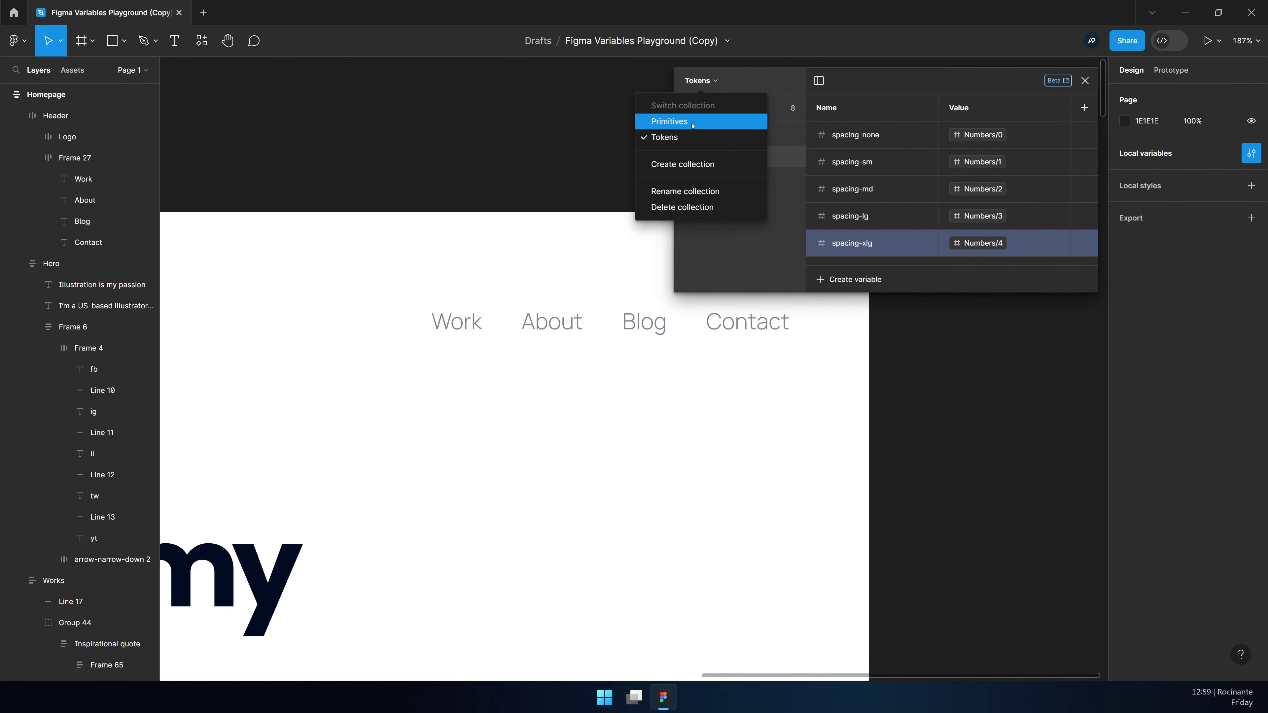
click(715, 120)
click(719, 222)
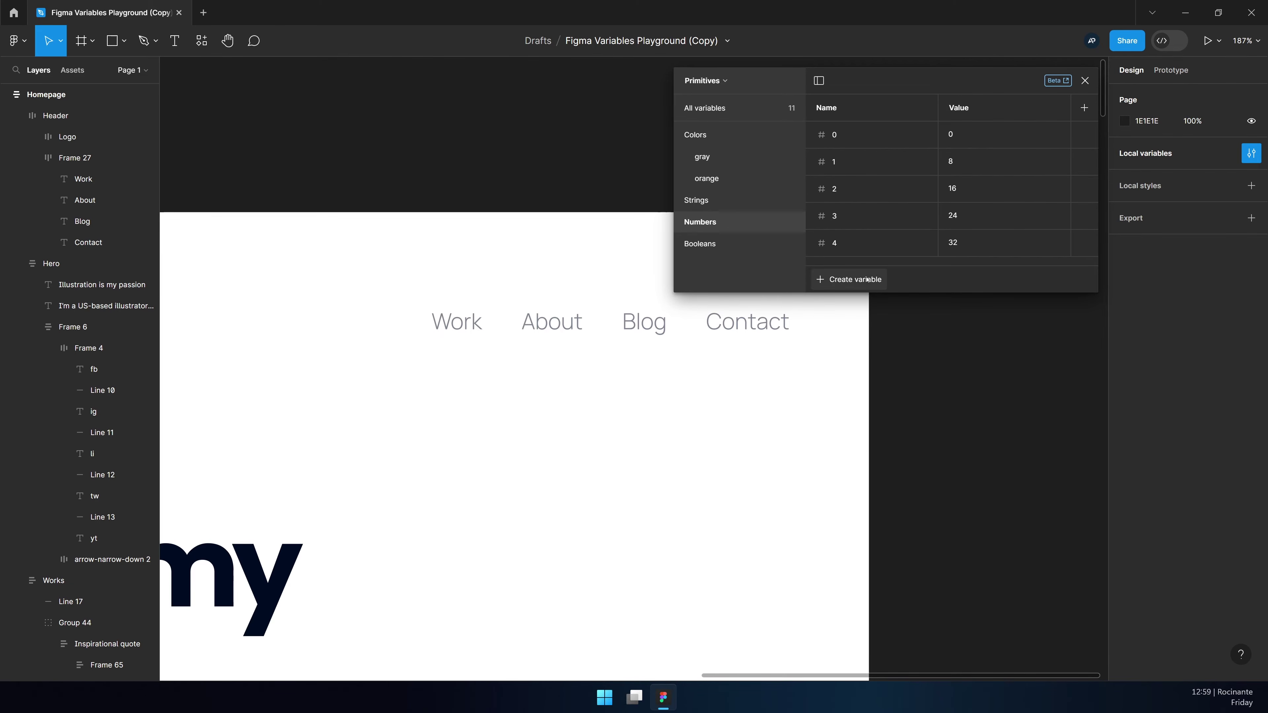
click(855, 280)
click(876, 242)
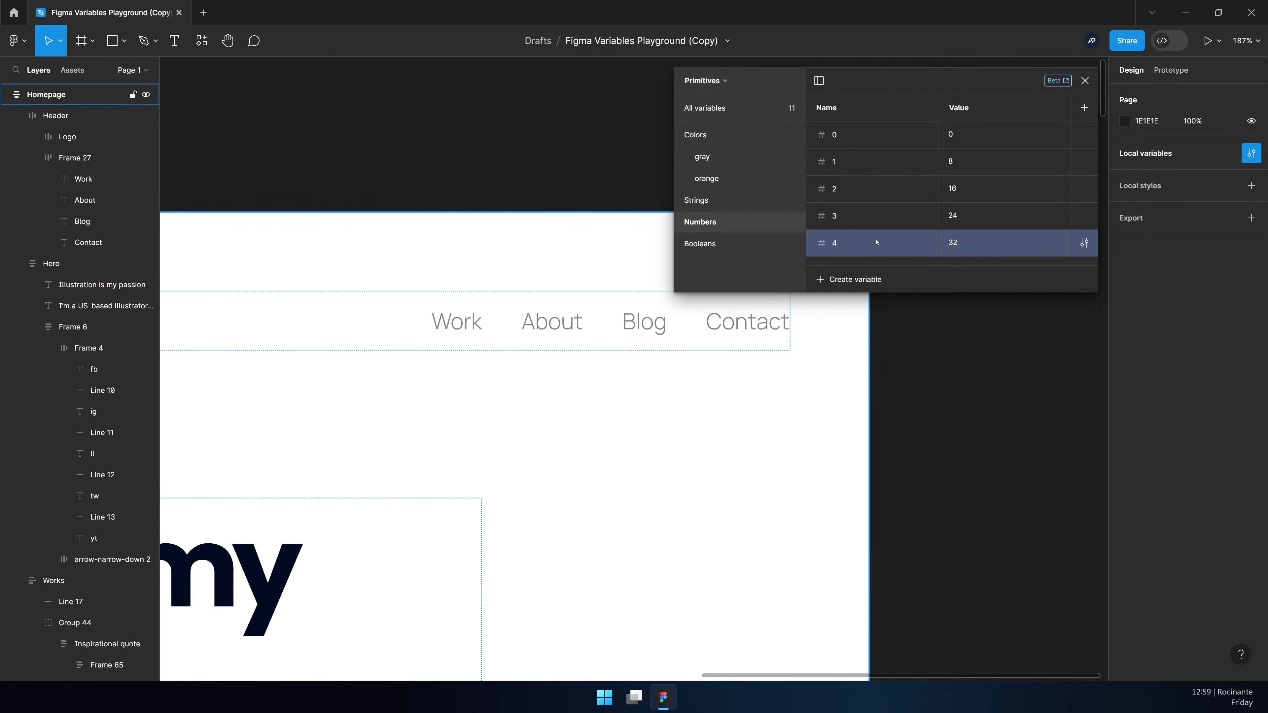
key(ctrl+d)
text(5)
key(Return)
click(986, 283)
text(40)
key(Return)
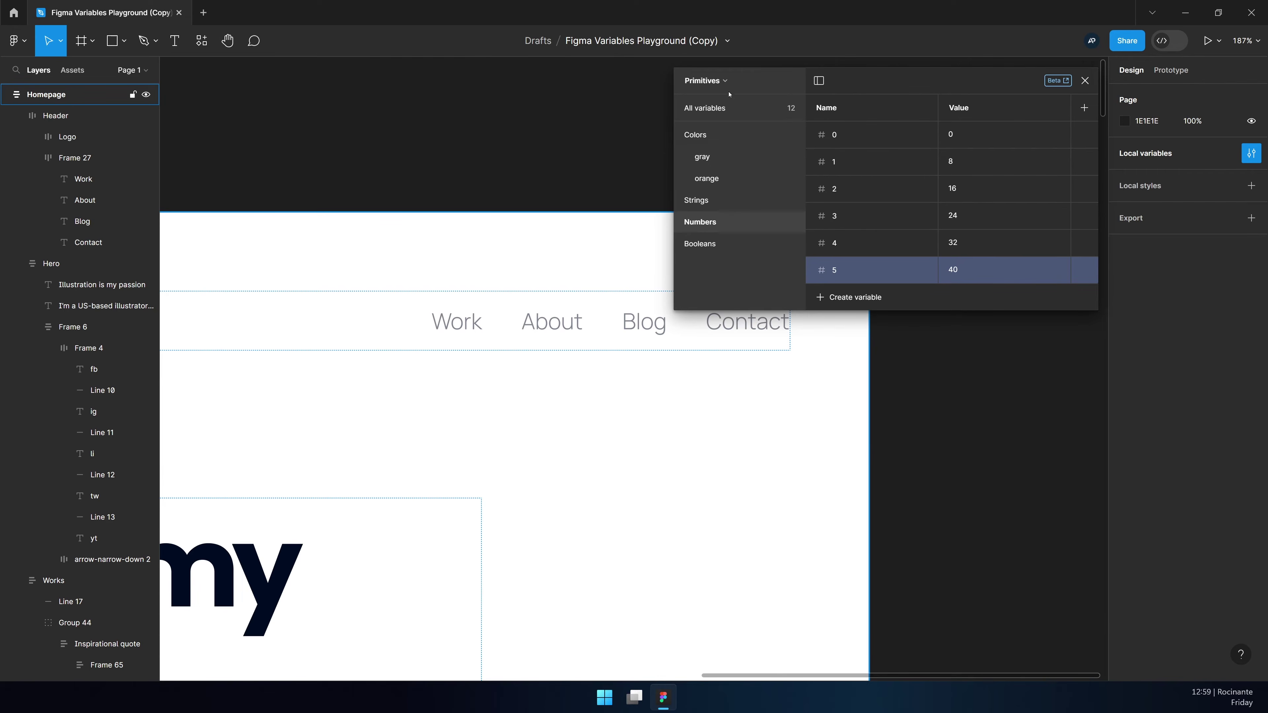
Alias the spacing-xlg token in the Tokens collection's Spacing group to Numbers/5
click(724, 81)
click(711, 137)
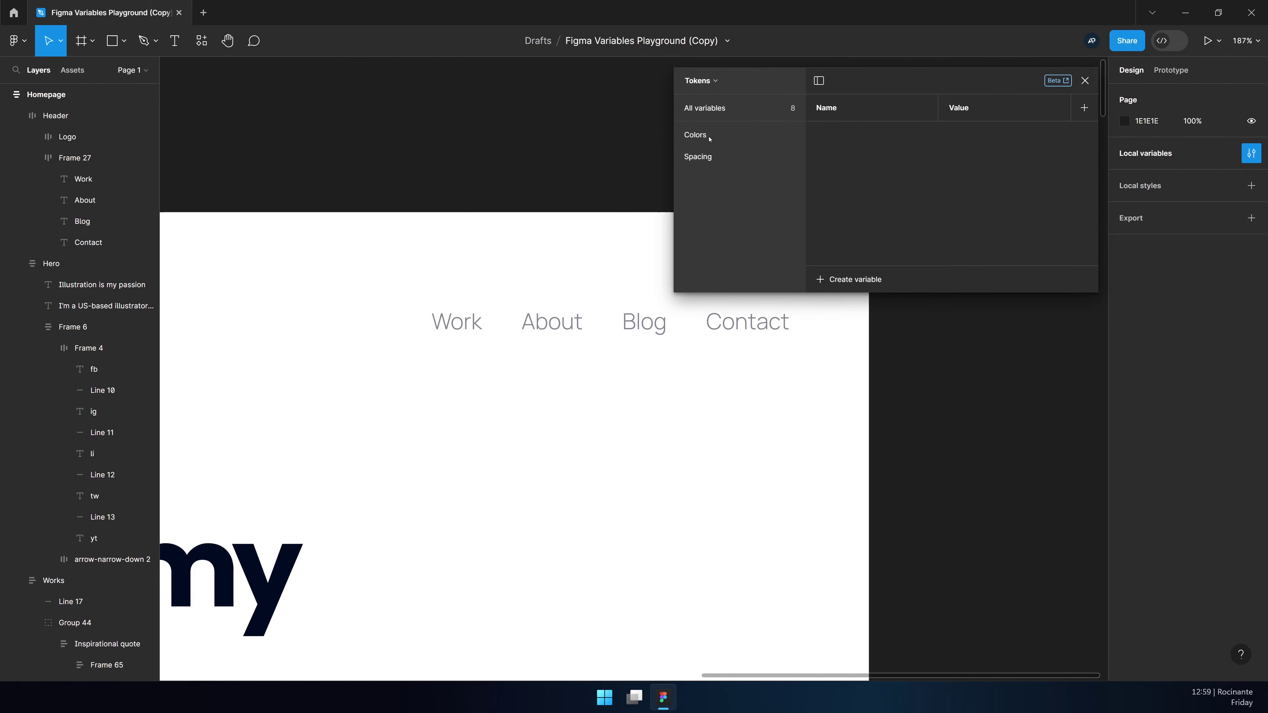
click(729, 157)
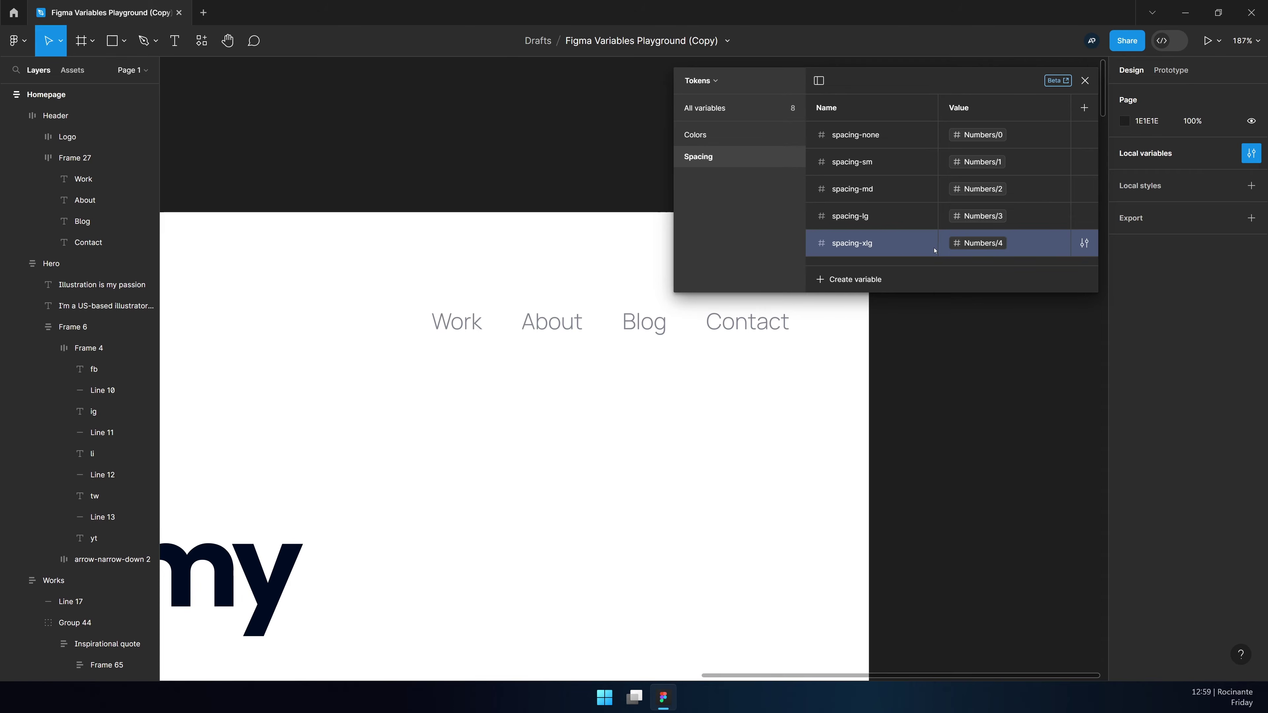
click(997, 246)
click(996, 455)
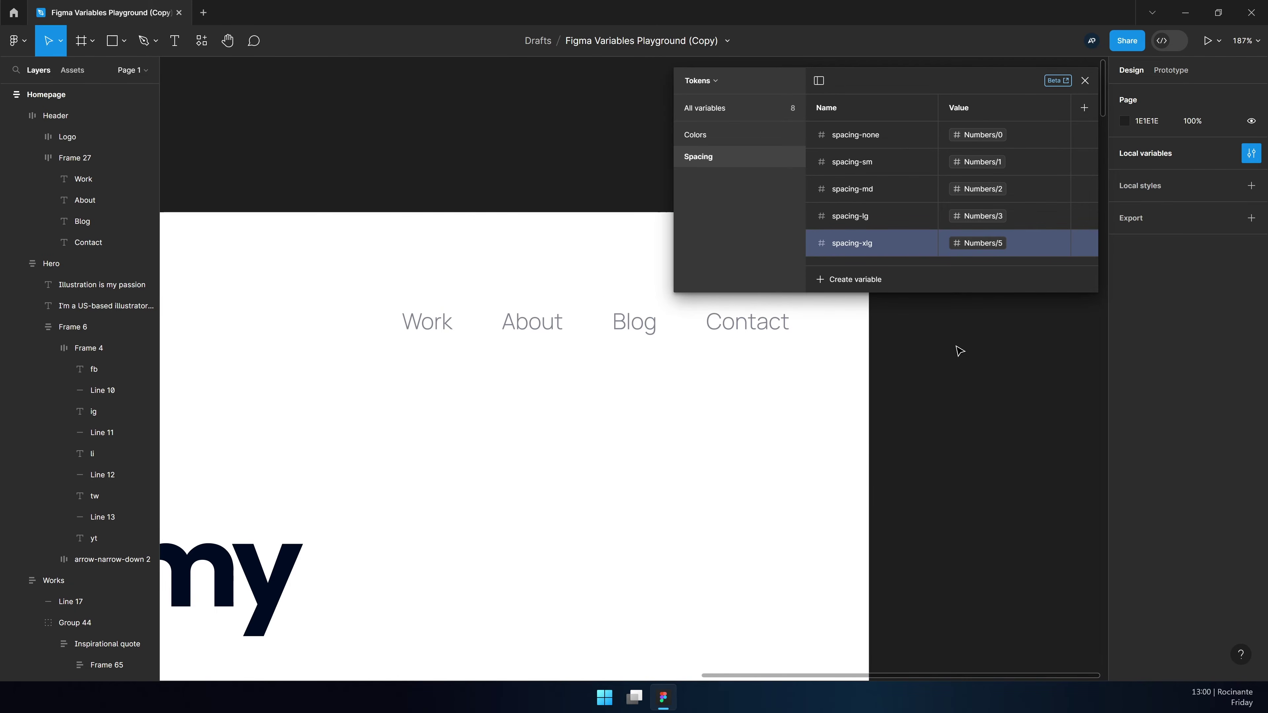
drag(535, 448, 656, 403)
scroll(824, 414, down, 3)
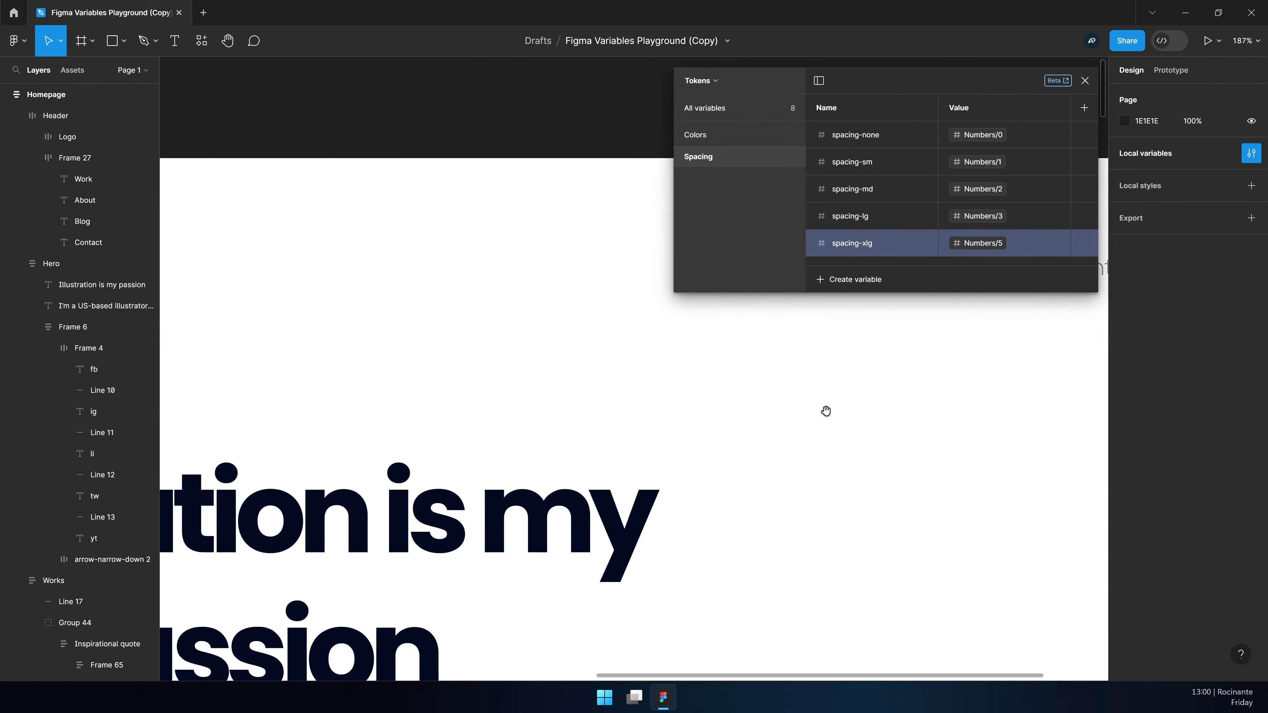
scroll(786, 431, down, 5)
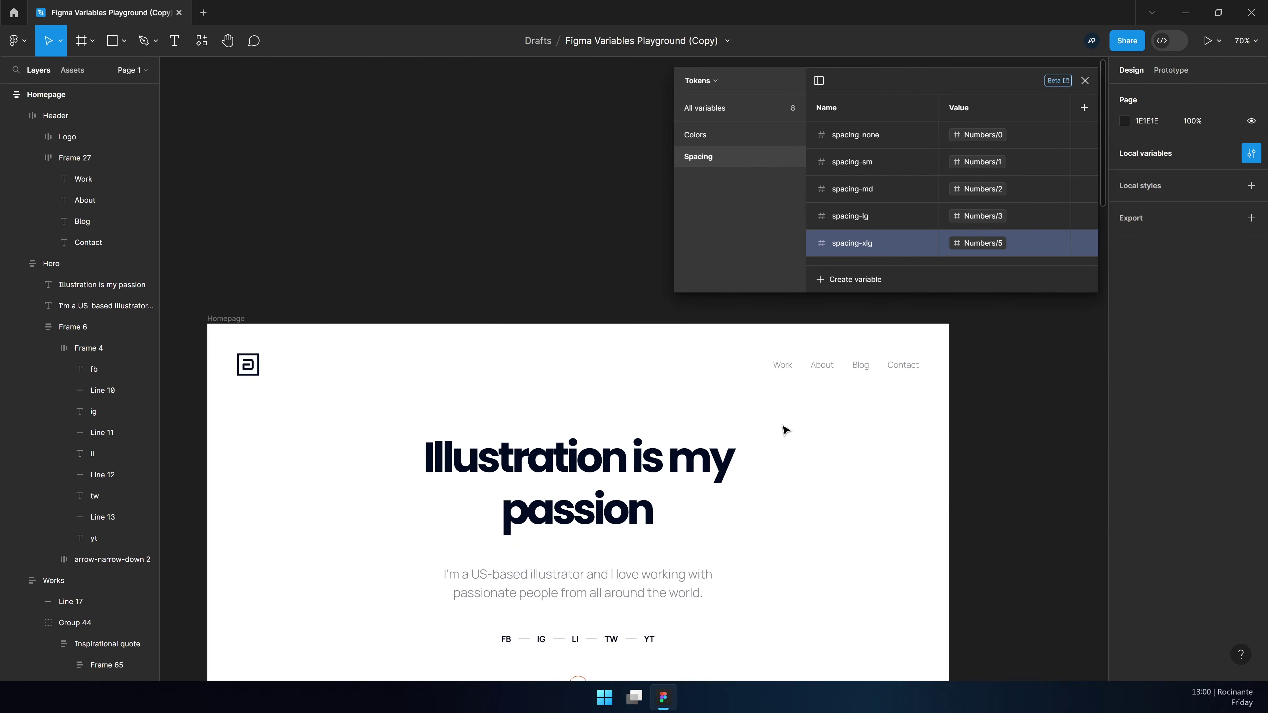
Add a drop shadow effect to the Scorpio Zodiac Star Sign image frame in Portfolio entry 1
click(1085, 81)
drag(747, 592, 756, 357)
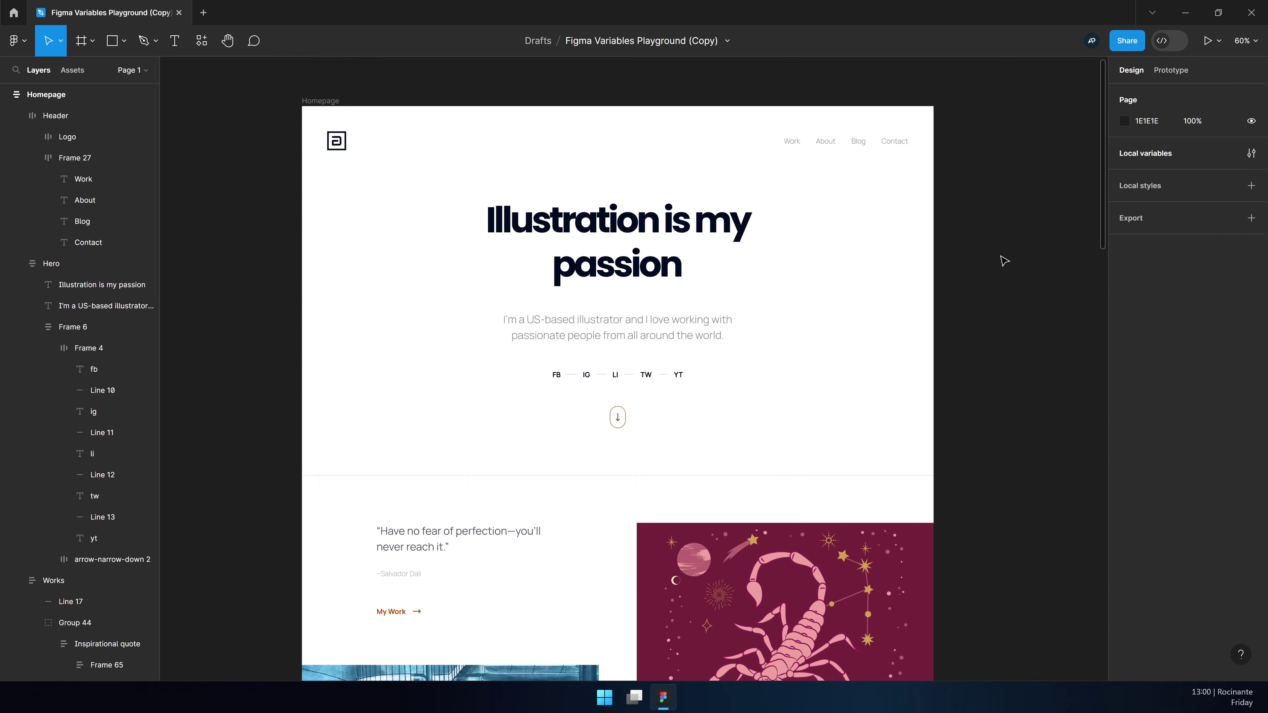
scroll(851, 420, down, 5)
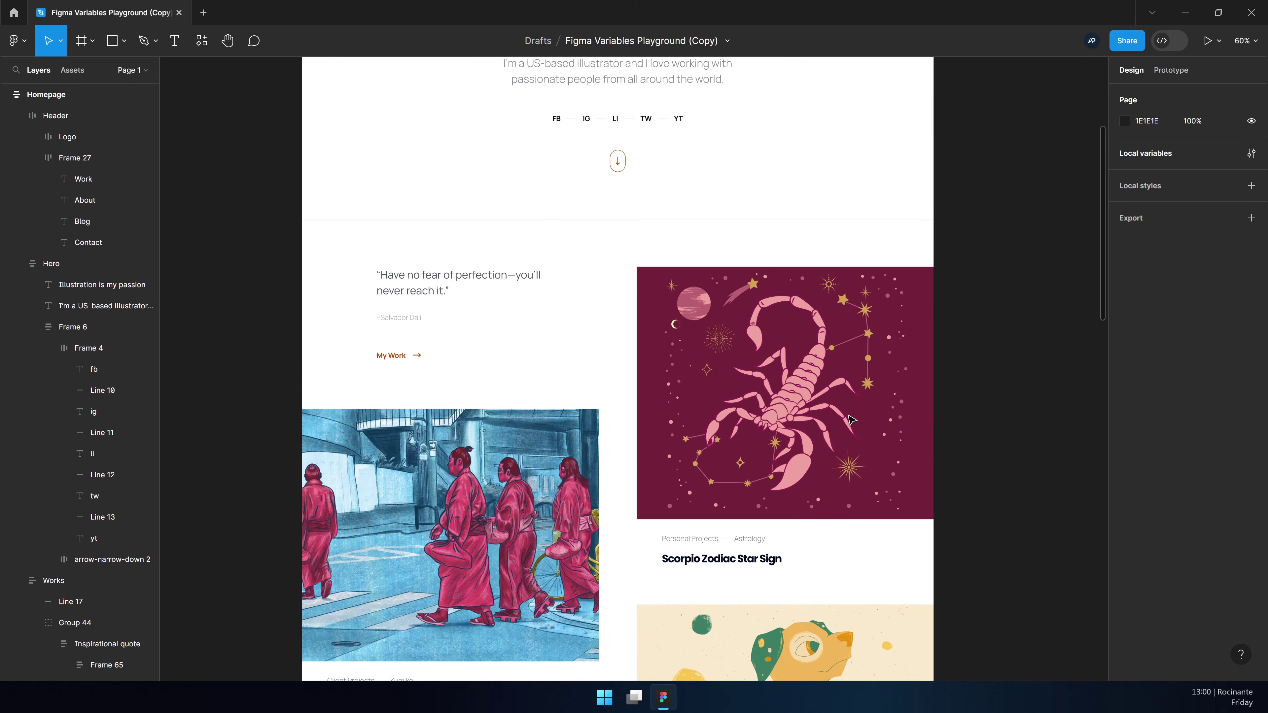
click(736, 349)
scroll(1170, 448, down, 1)
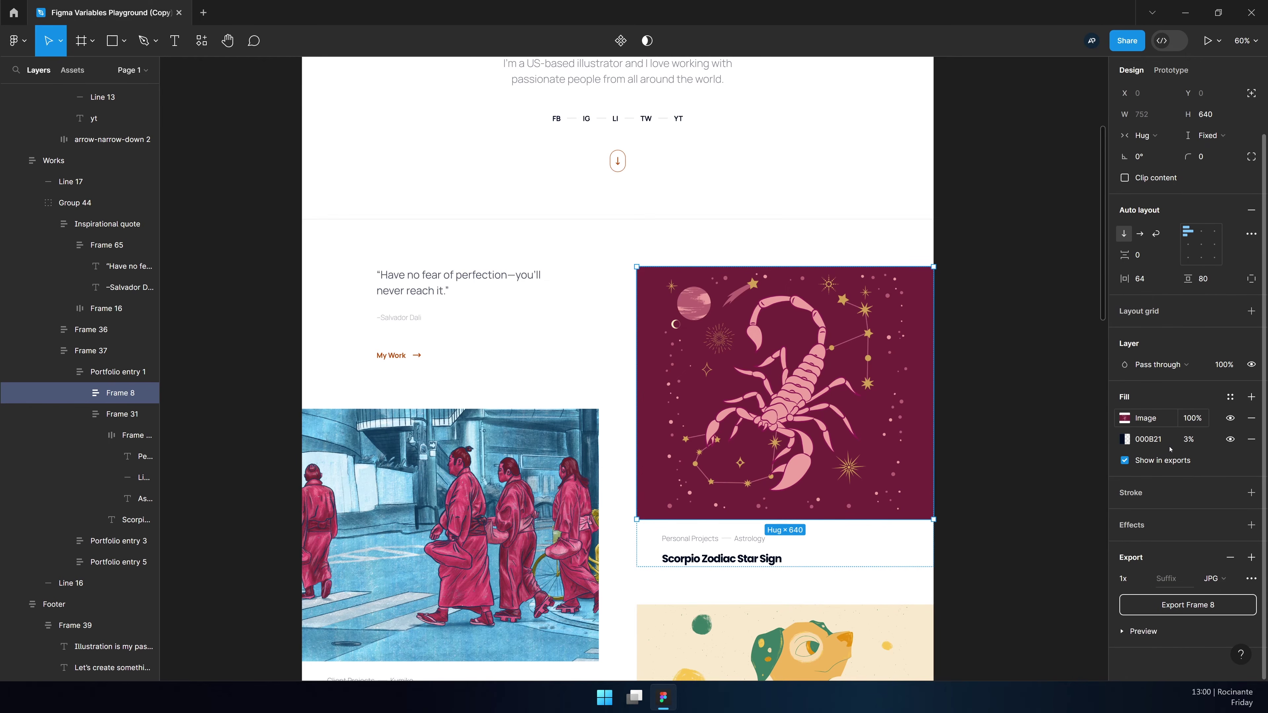
click(1157, 525)
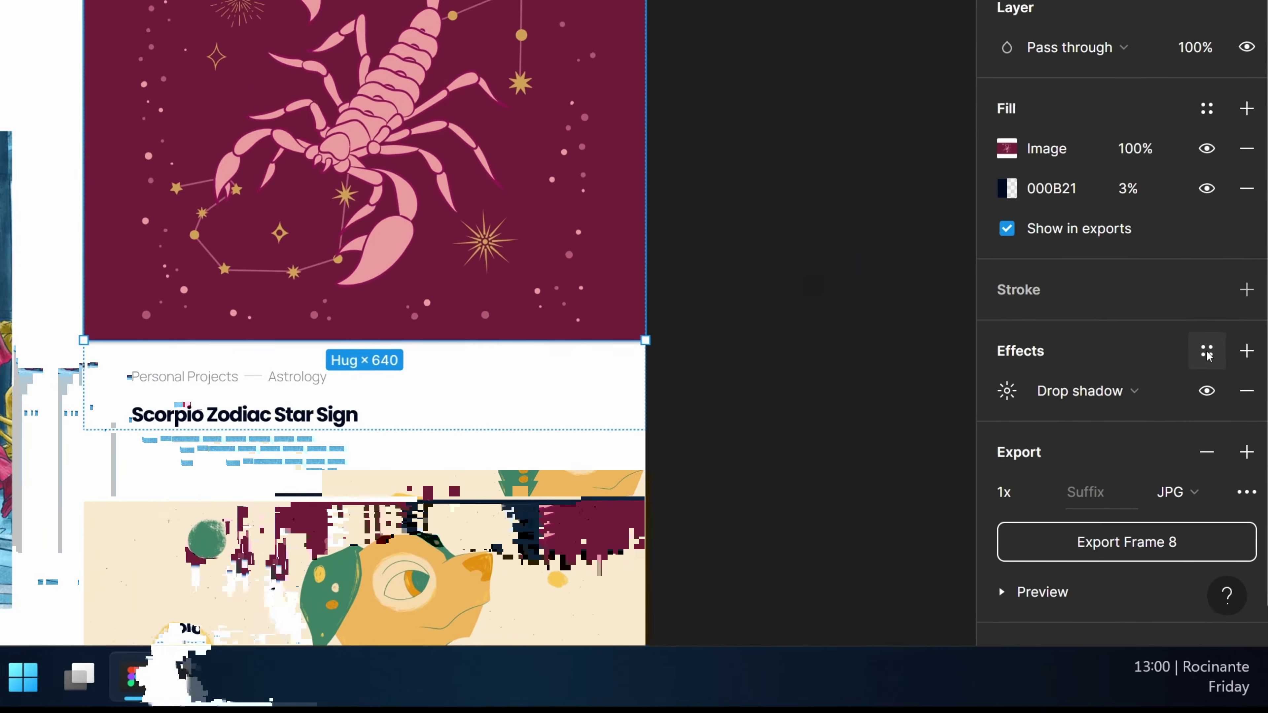
Save the Scorpio image frame's drop shadow as an effect style named "Img shadow"
click(1230, 526)
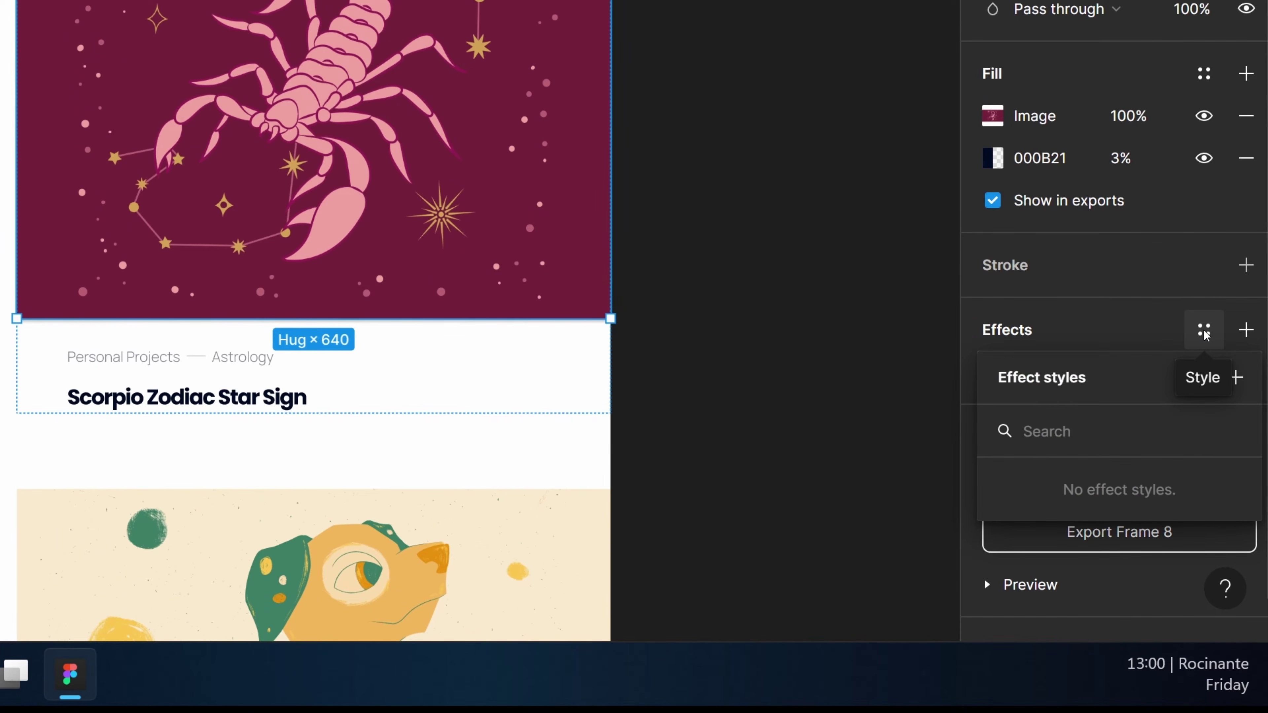
click(1234, 389)
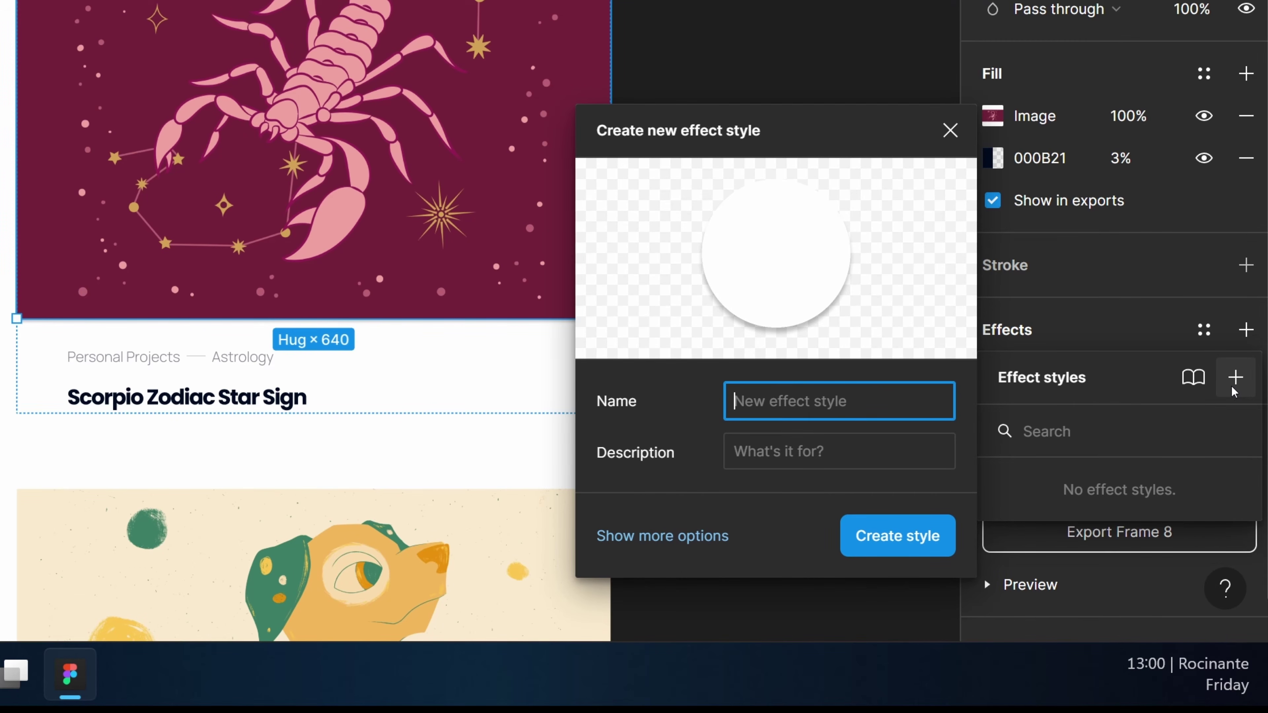
text(Img sh)
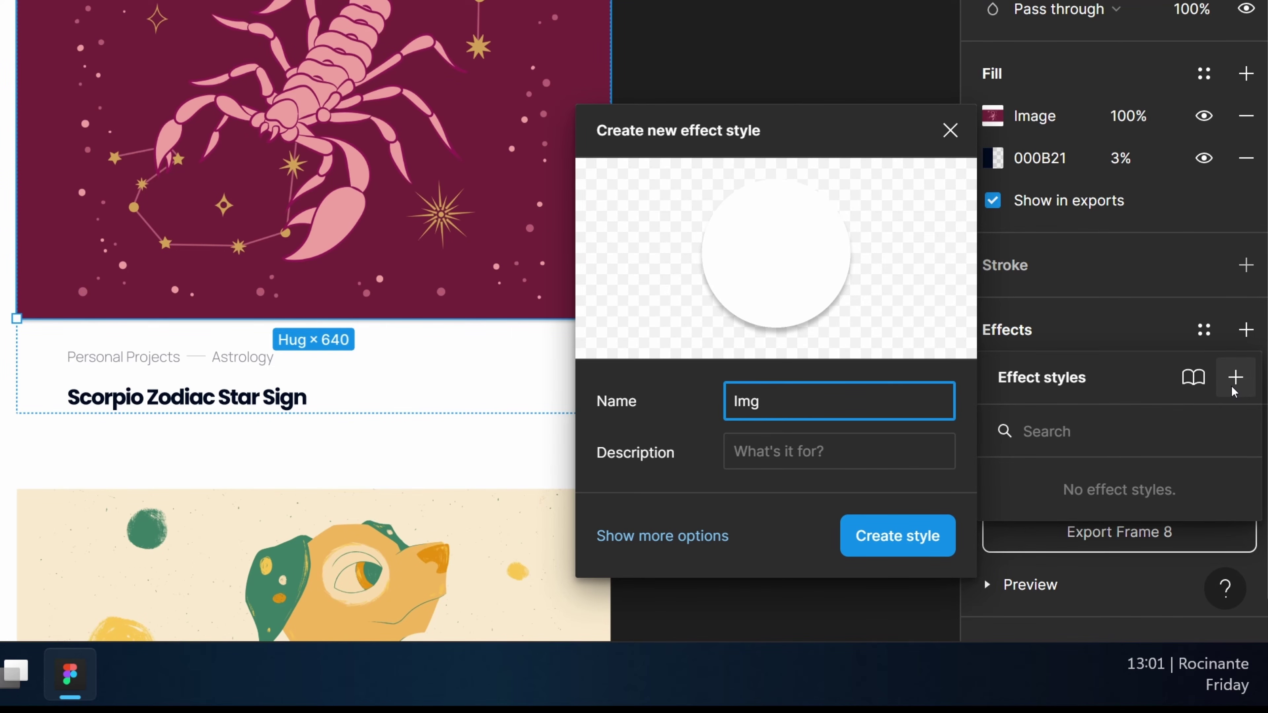
text(adow)
key(Return)
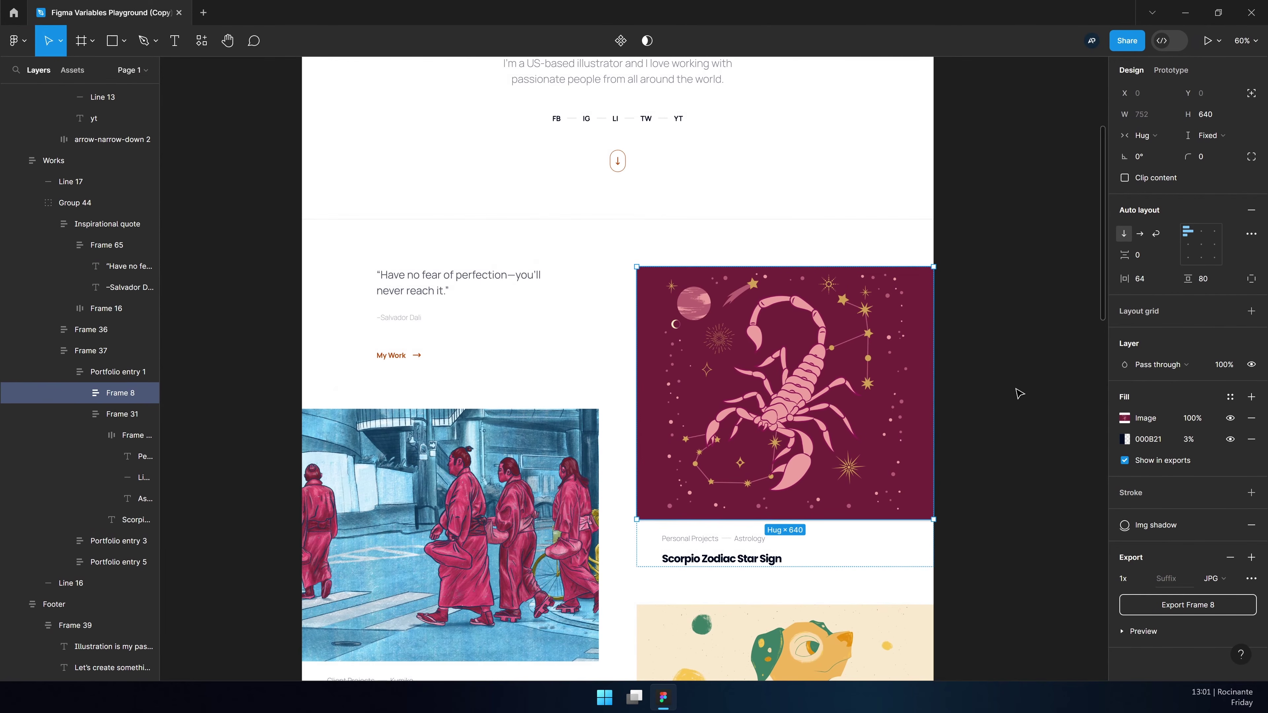
click(1004, 382)
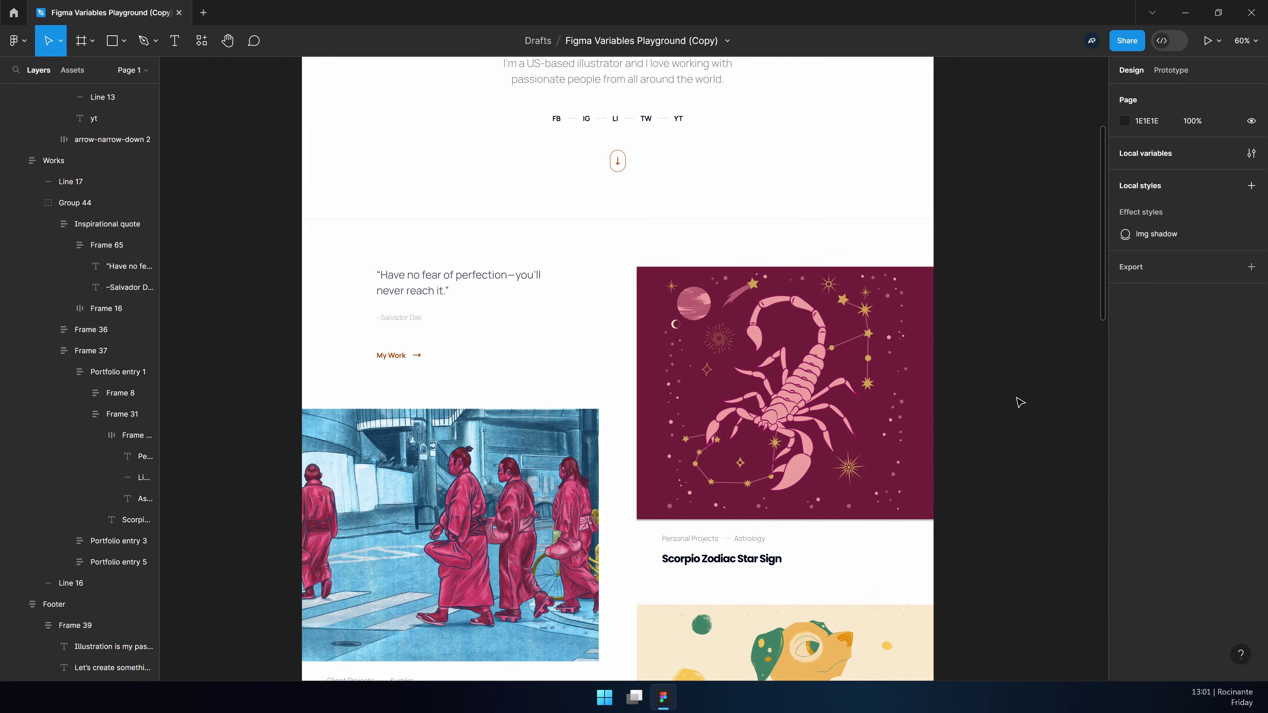
click(907, 395)
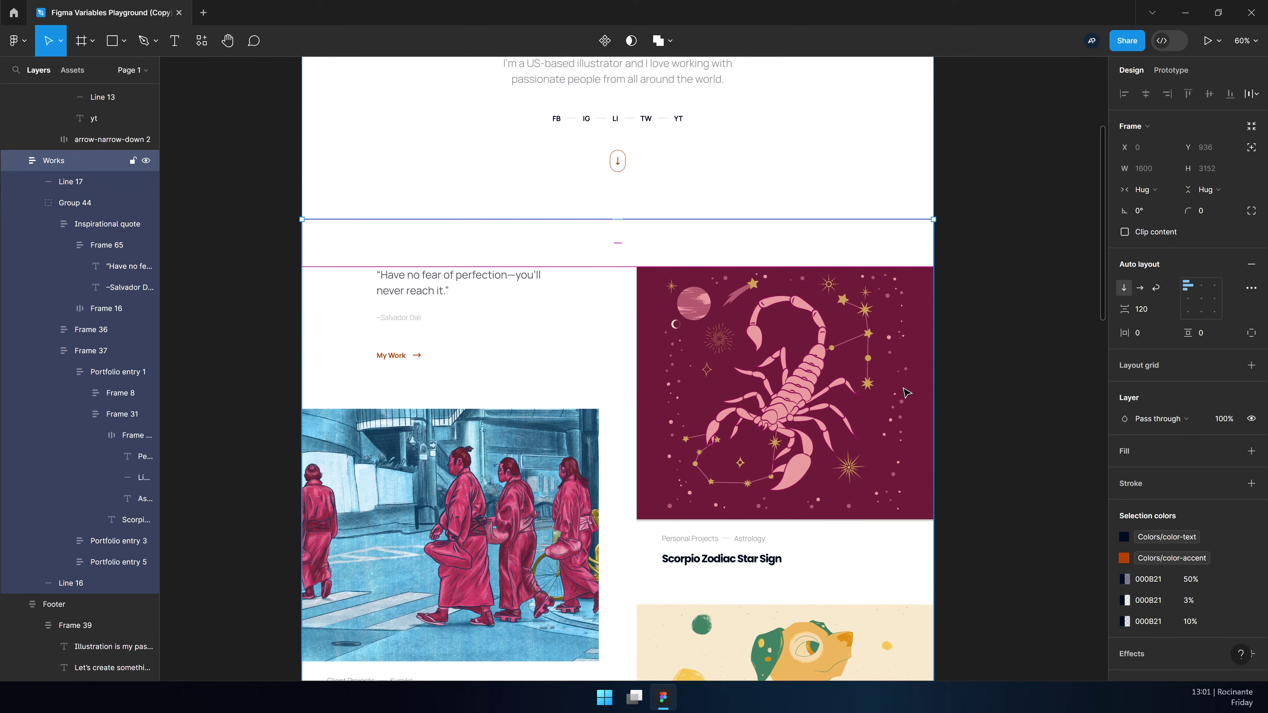
click(881, 398)
click(1033, 339)
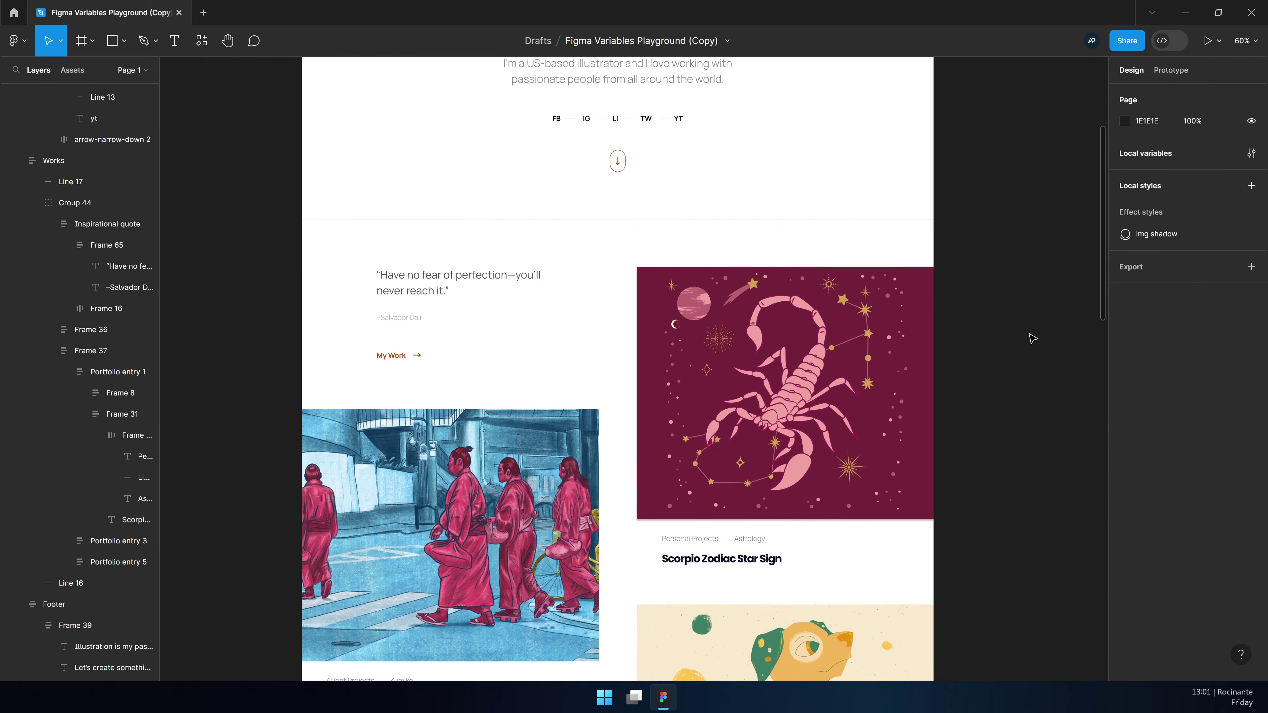
Review the color-text alias in the Tokens collection and the gray/100 and tagline values in the Primitives collection
scroll(963, 399, up, 5)
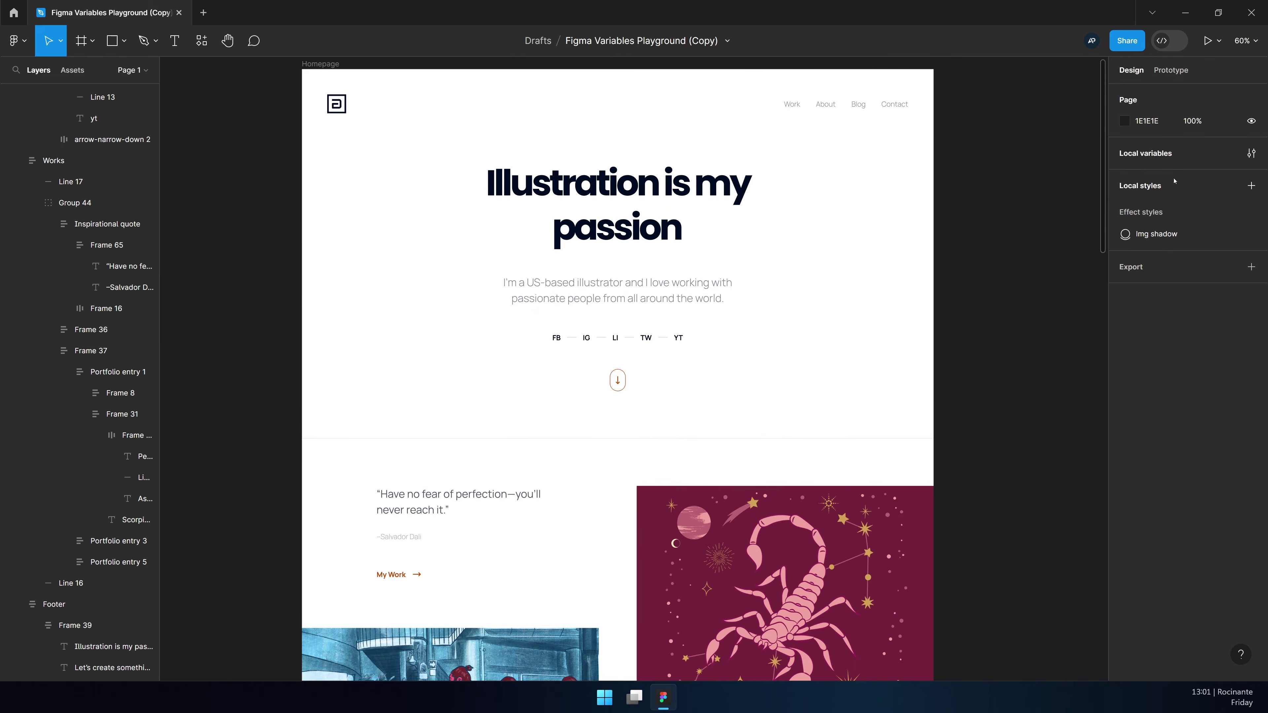
click(1171, 151)
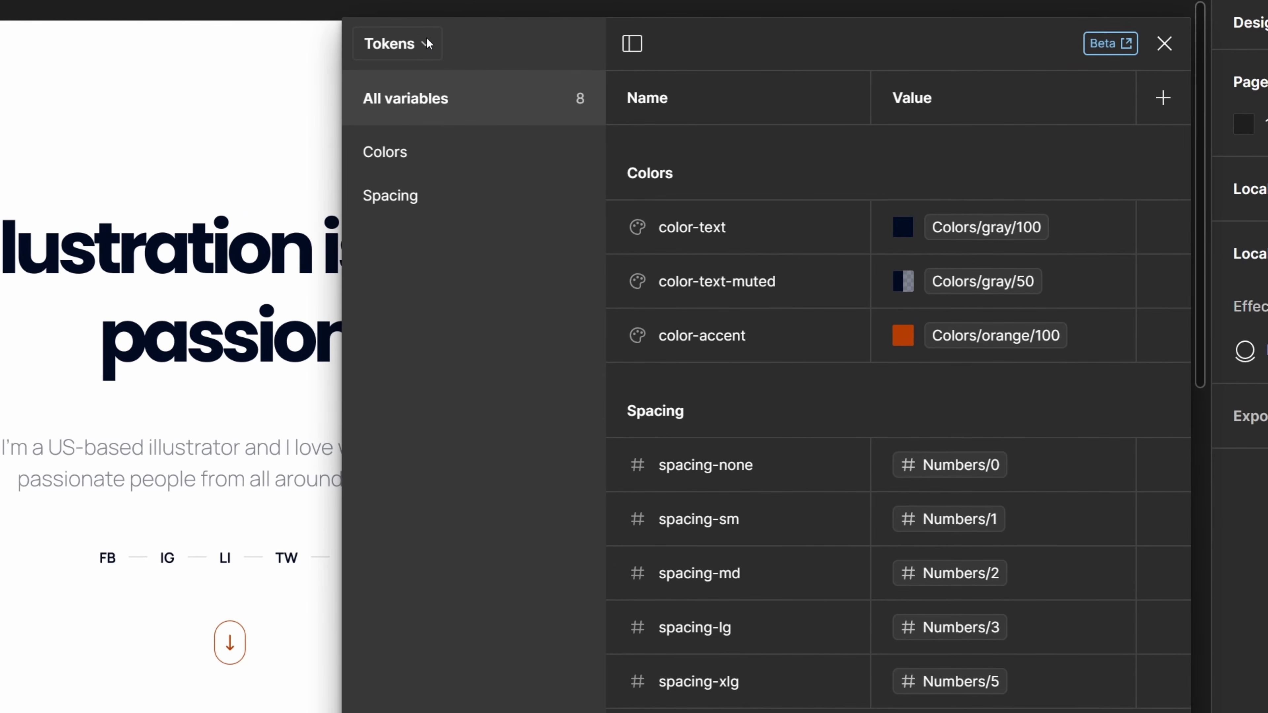
click(739, 238)
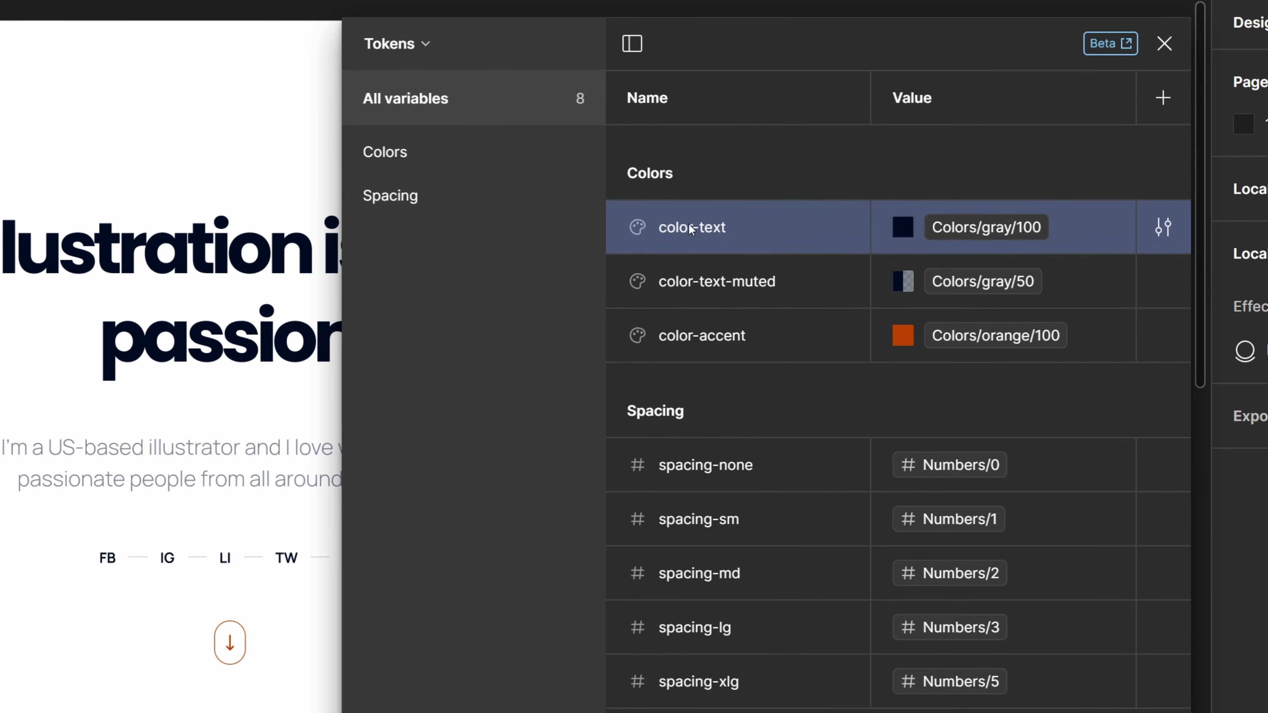
mouse_move(934, 246)
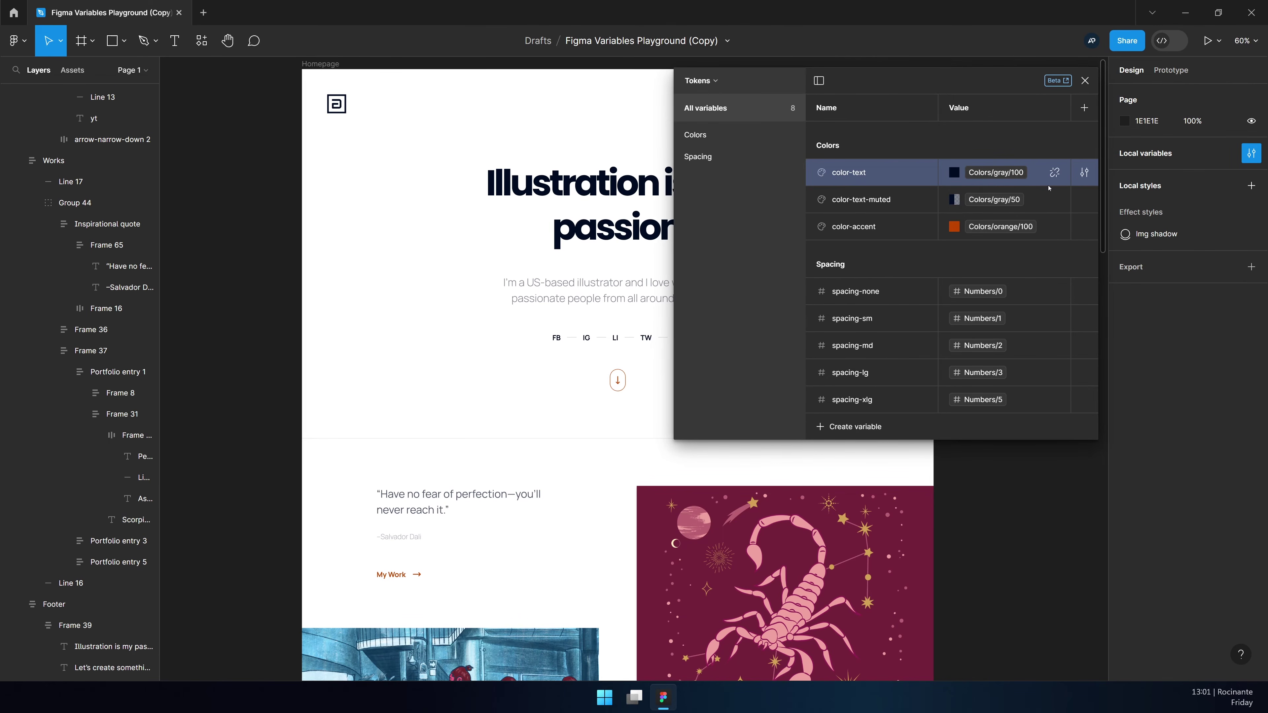
click(702, 81)
click(664, 119)
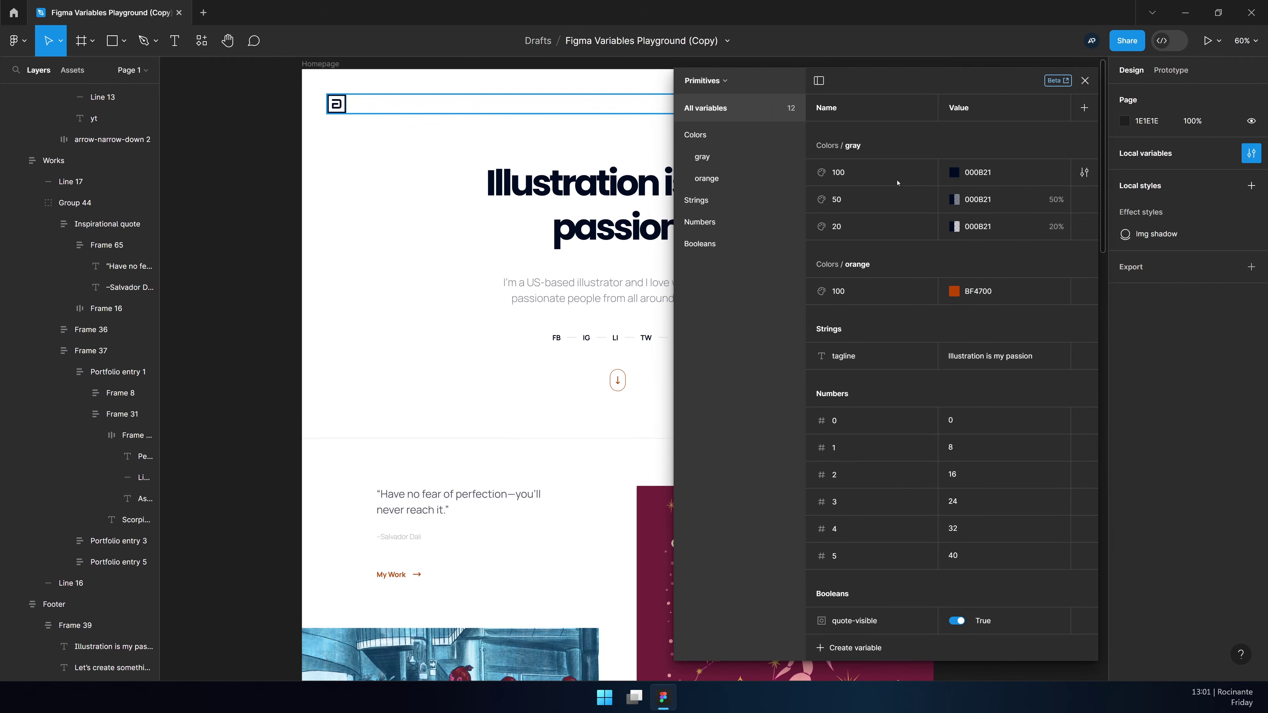
double_click(986, 175)
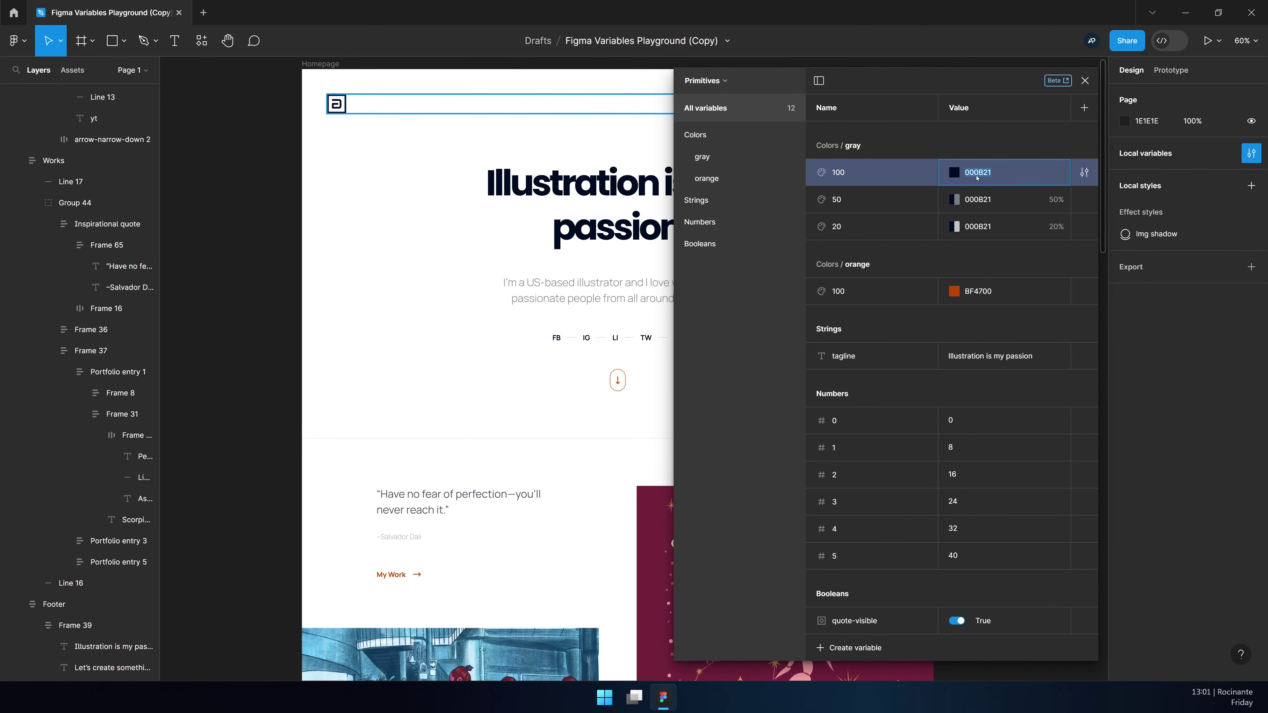
double_click(1012, 349)
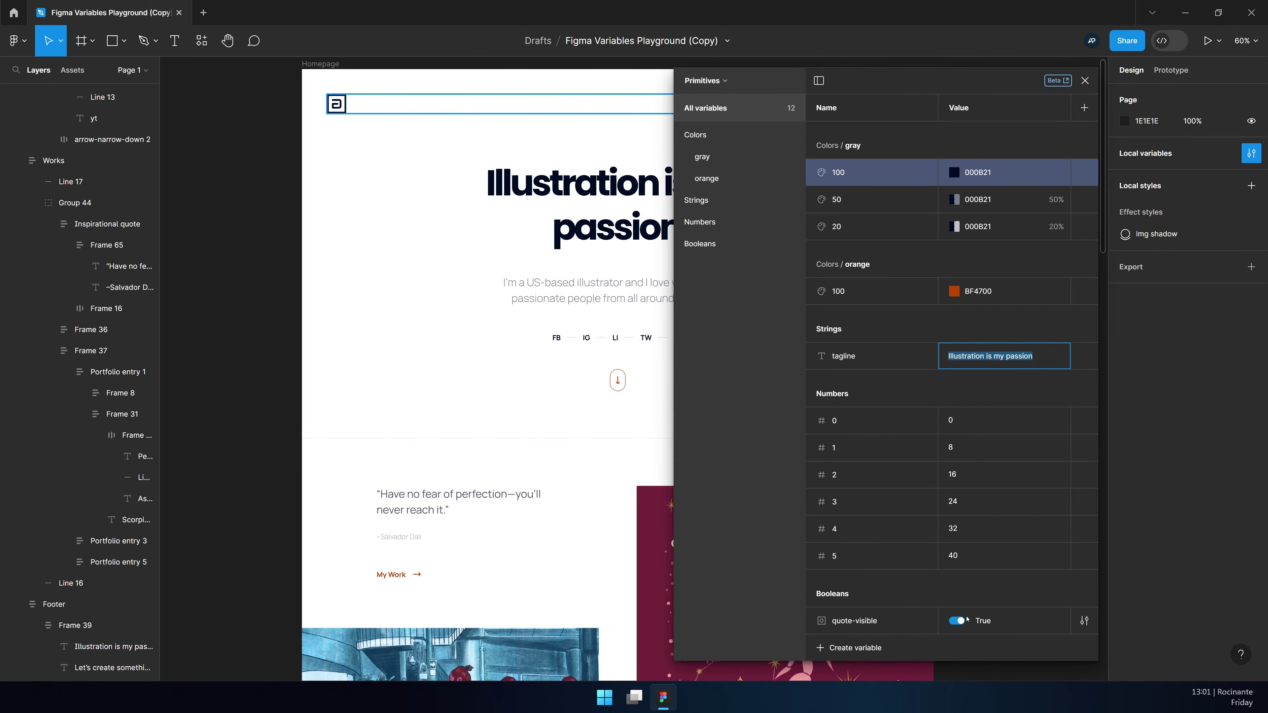
click(1085, 80)
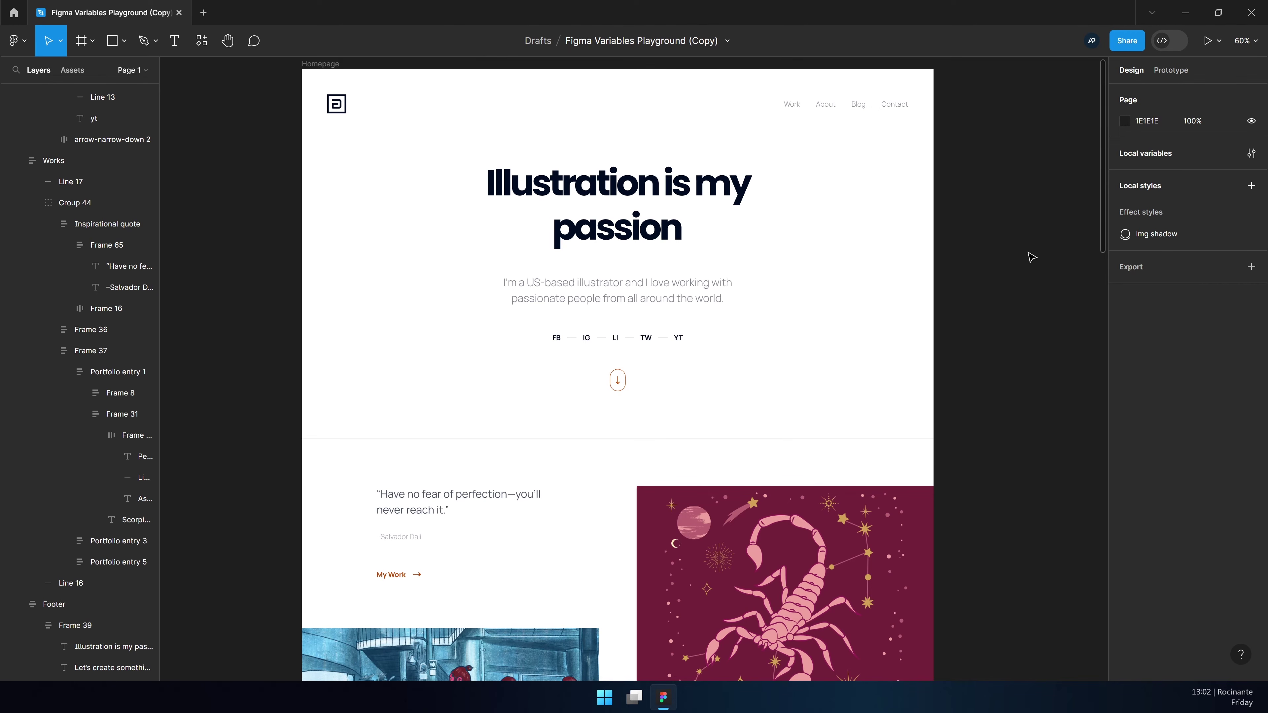
Examine the drop shadow properties of the Img shadow effect style
click(1251, 233)
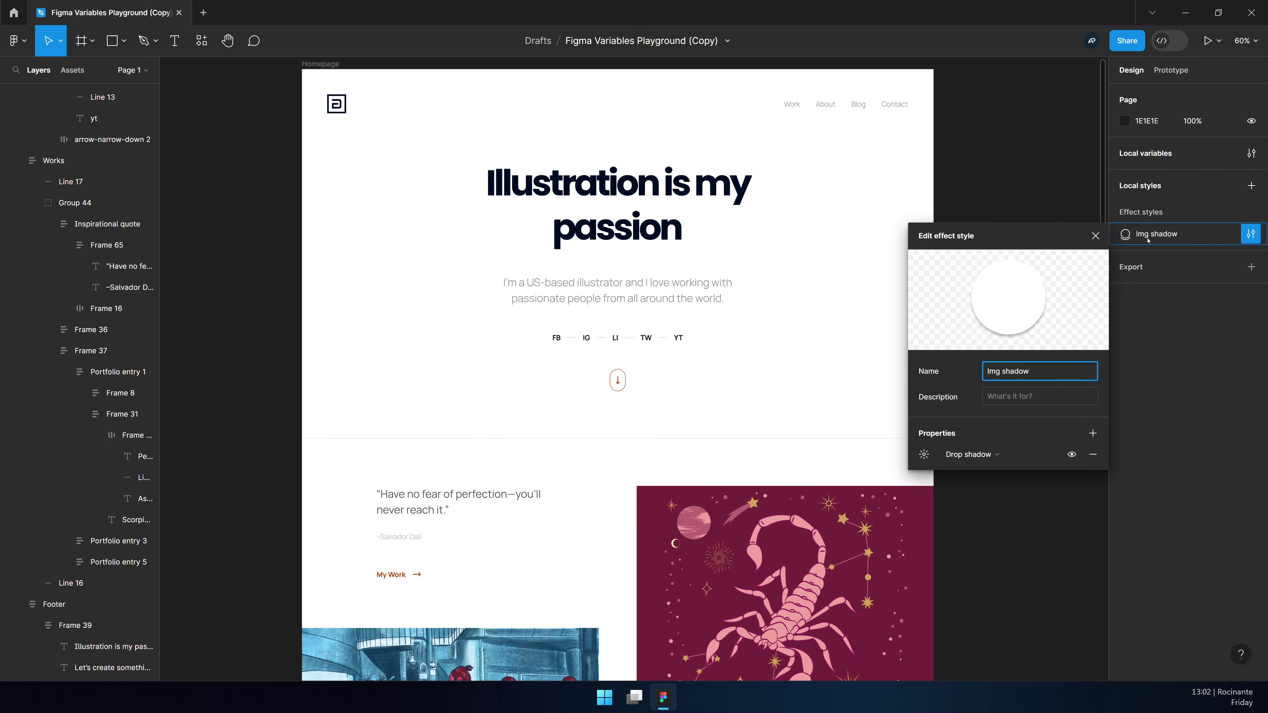
click(933, 455)
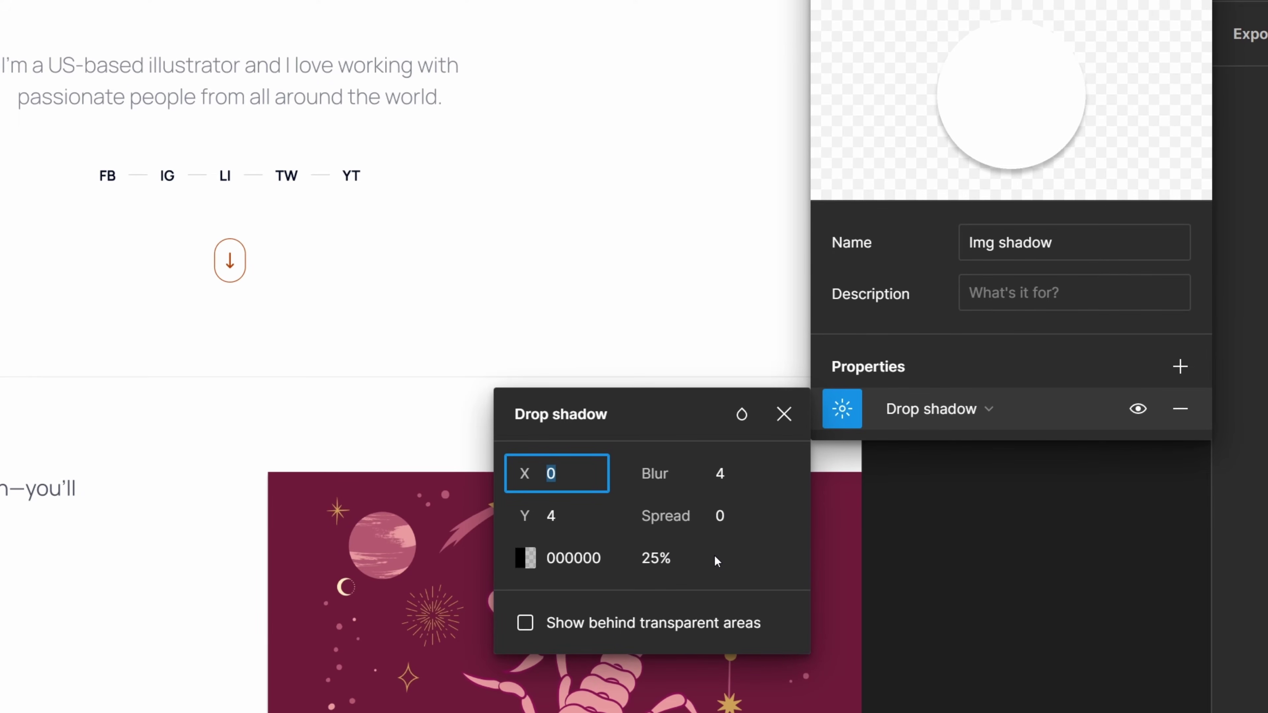
click(1067, 32)
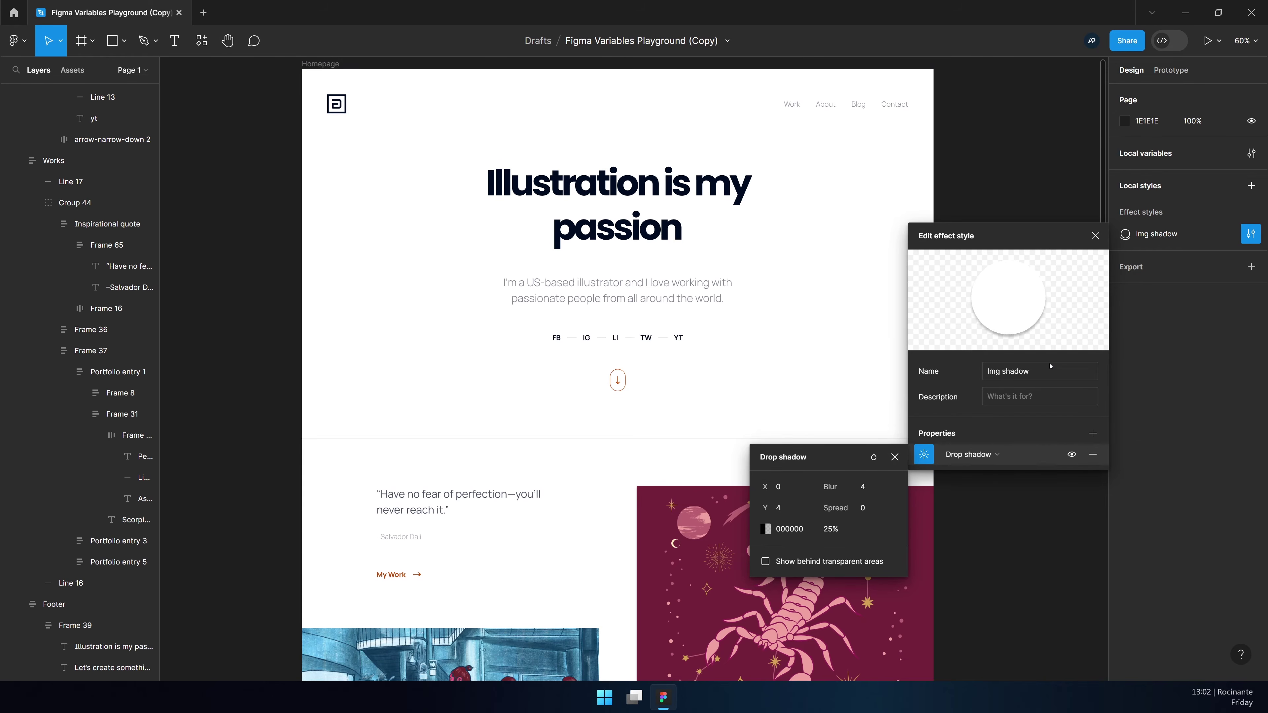
click(1095, 235)
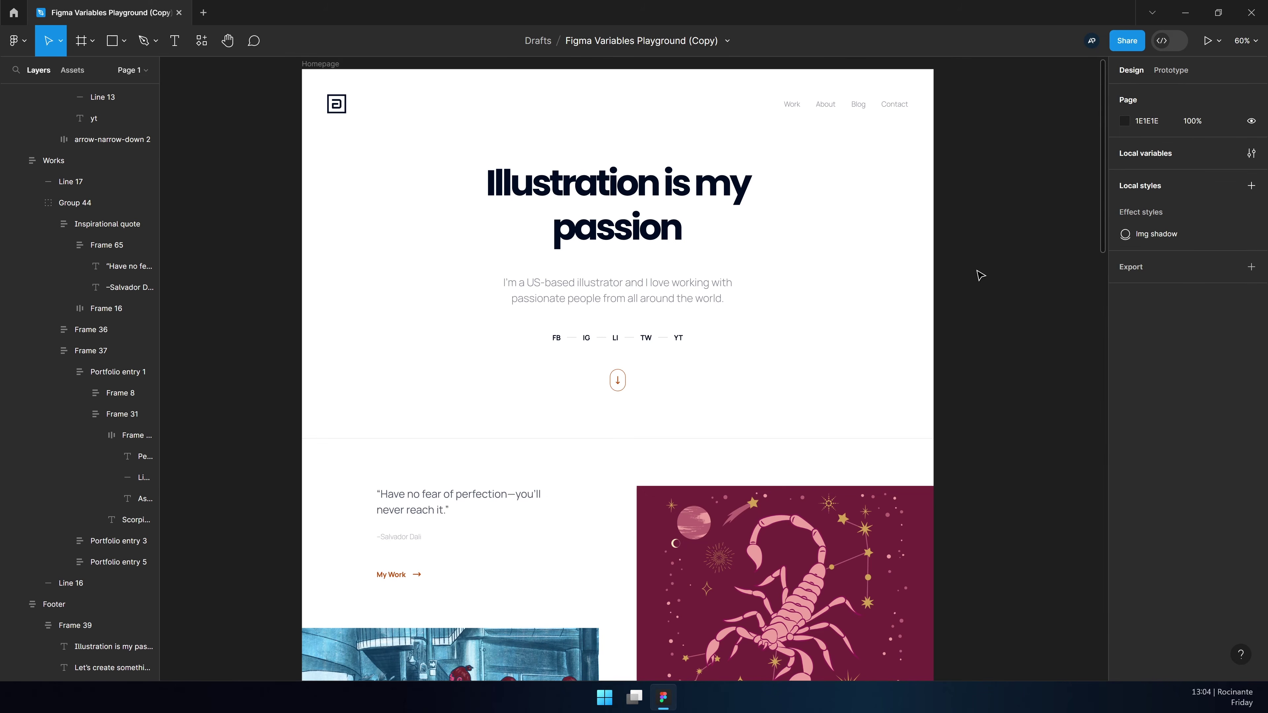
Compare the edit settings and scoping options of the Colors/gray/100, Numbers/0 and Strings/tagline variables in Primitives
click(1251, 153)
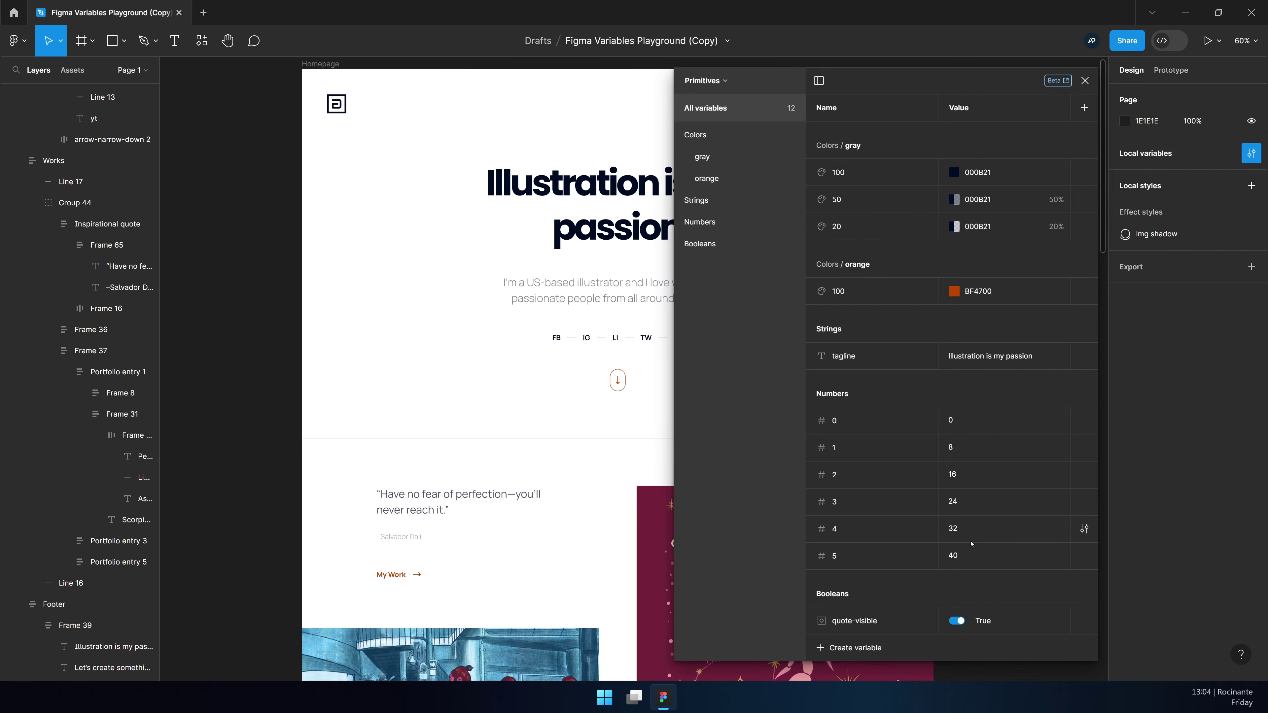
click(1085, 172)
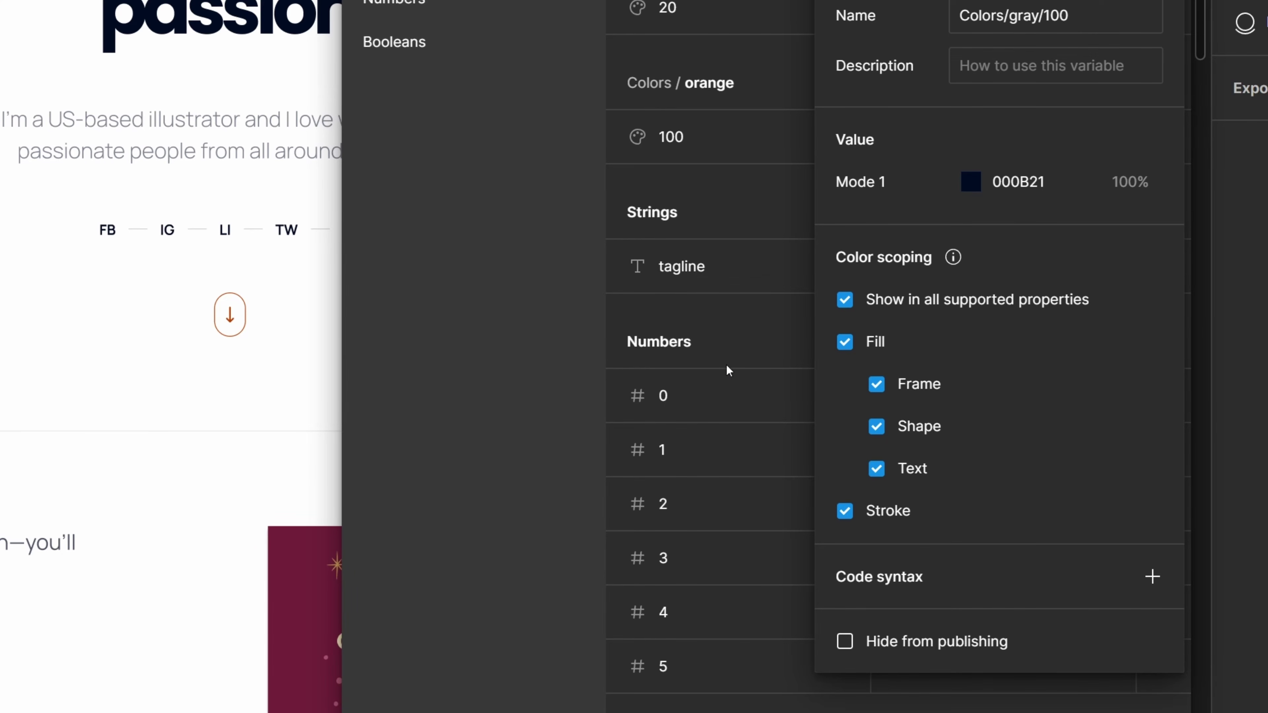
click(715, 397)
click(1176, 409)
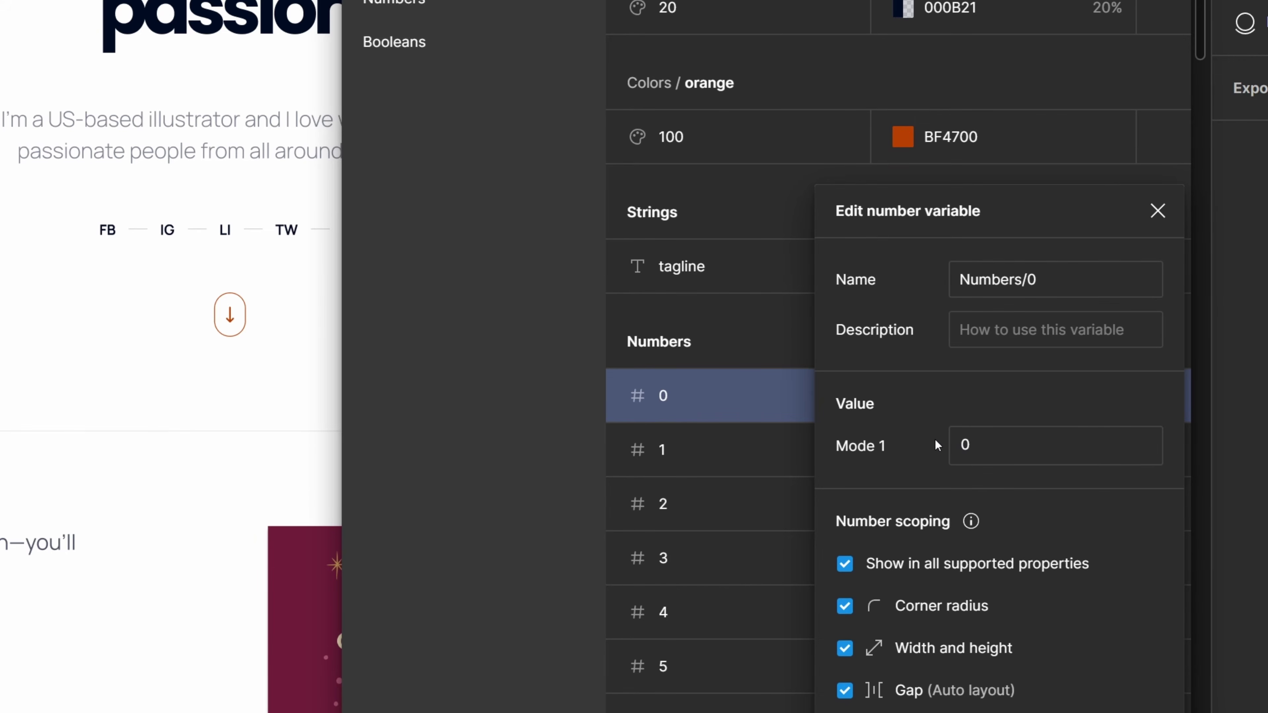
click(669, 198)
click(1164, 266)
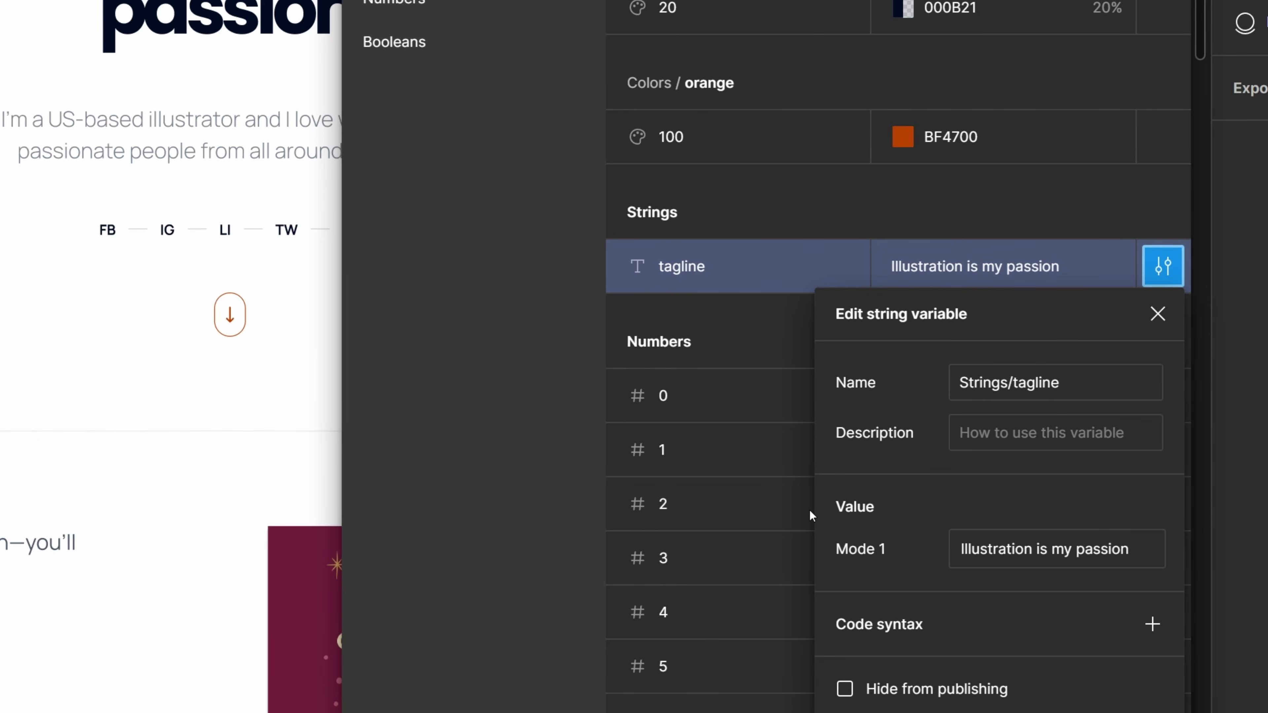
click(653, 410)
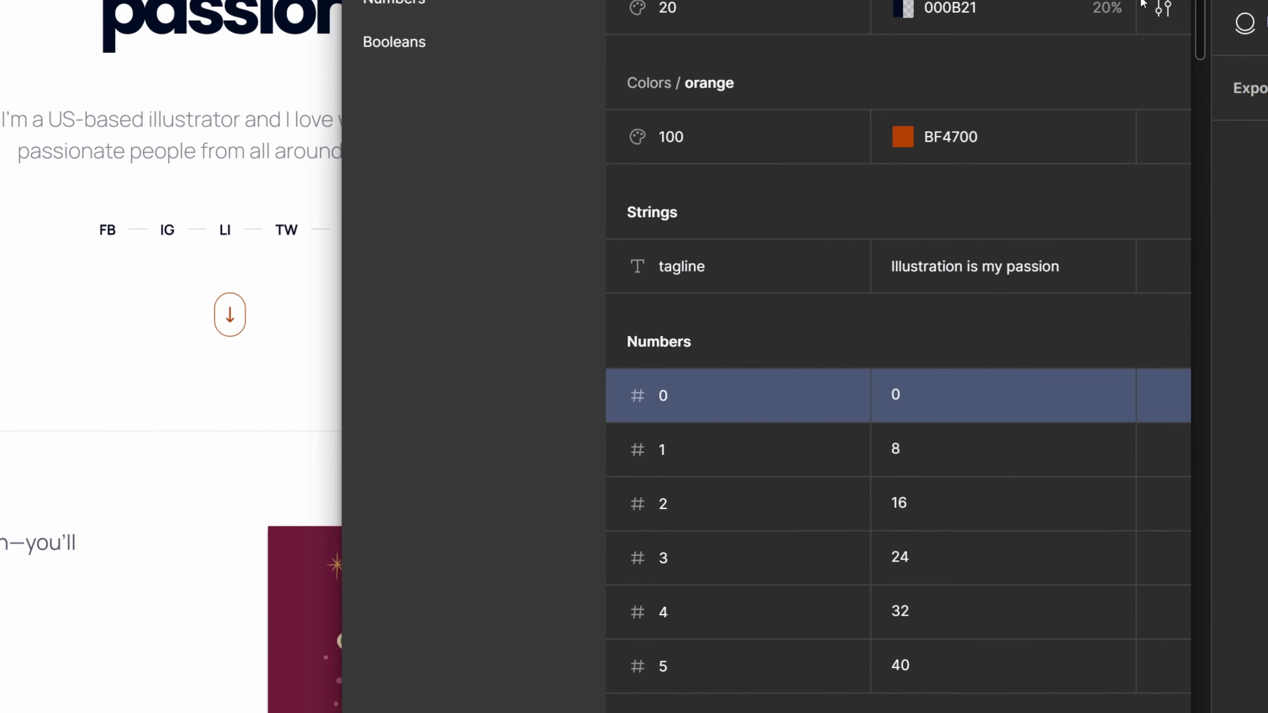
Exclude Stroke from the color scoping of the Colors/gray/100 variable, keeping the Fill properties enabled
click(1173, 14)
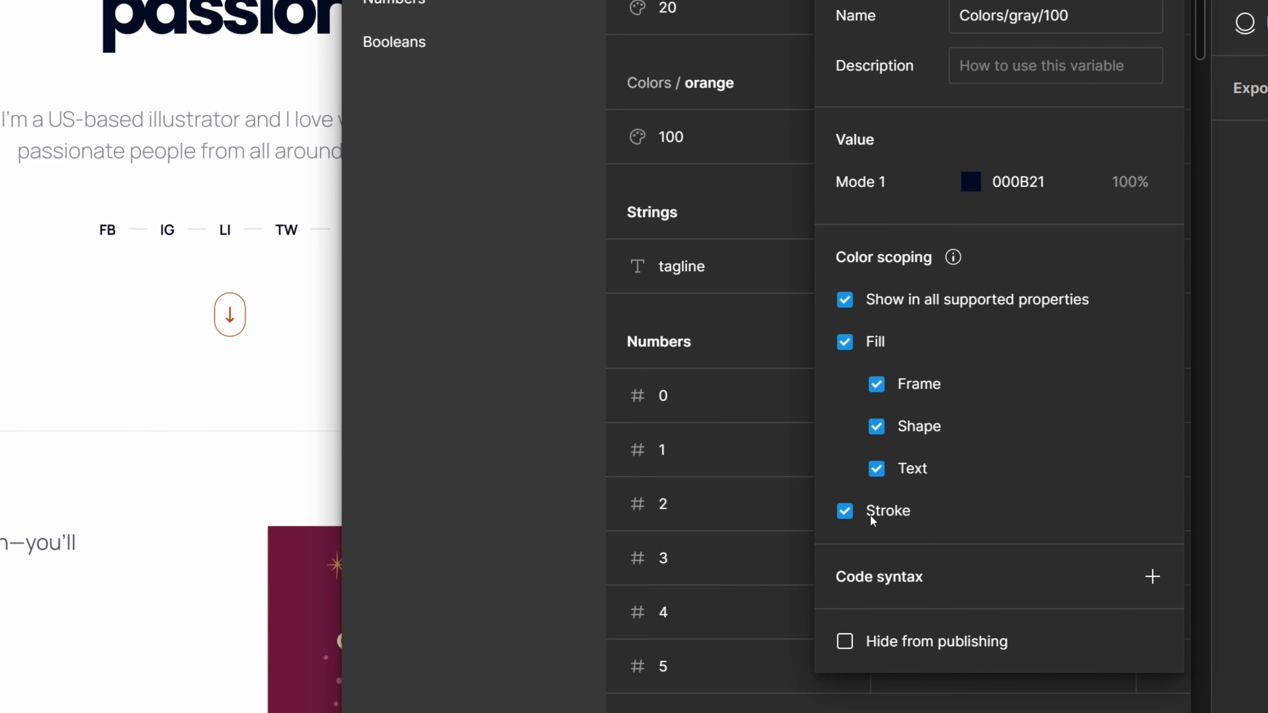
click(846, 512)
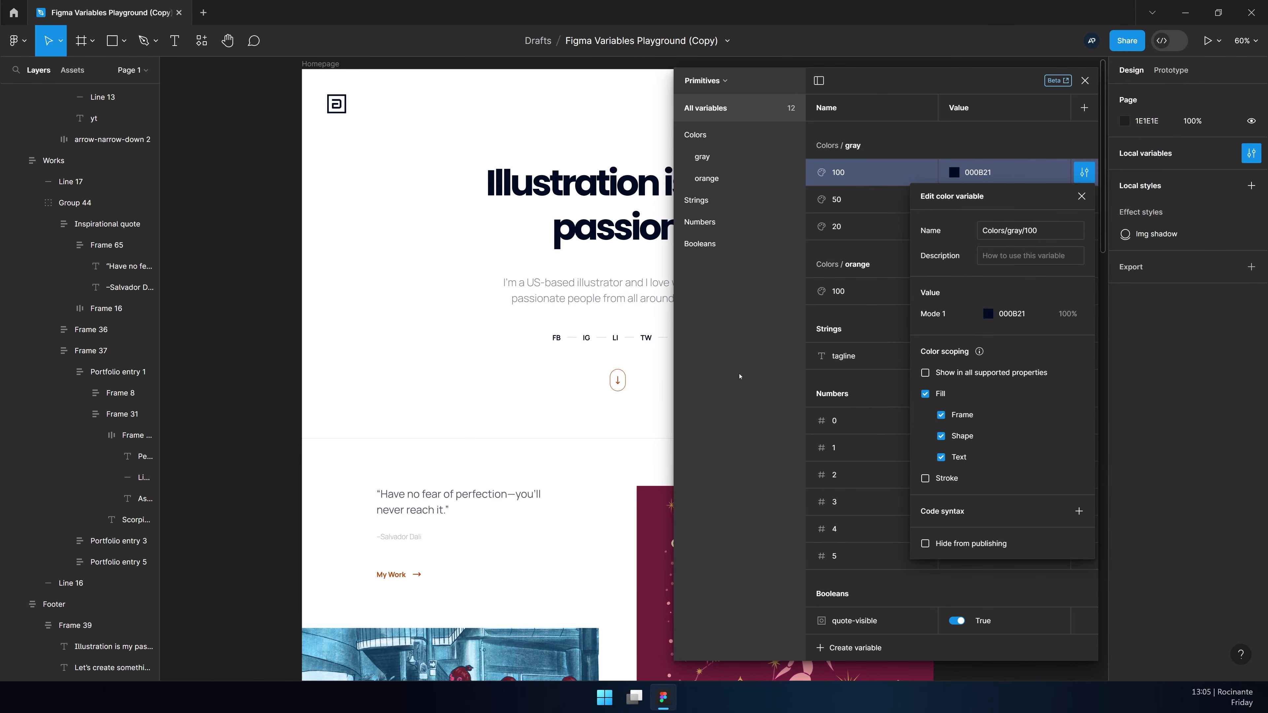
click(741, 376)
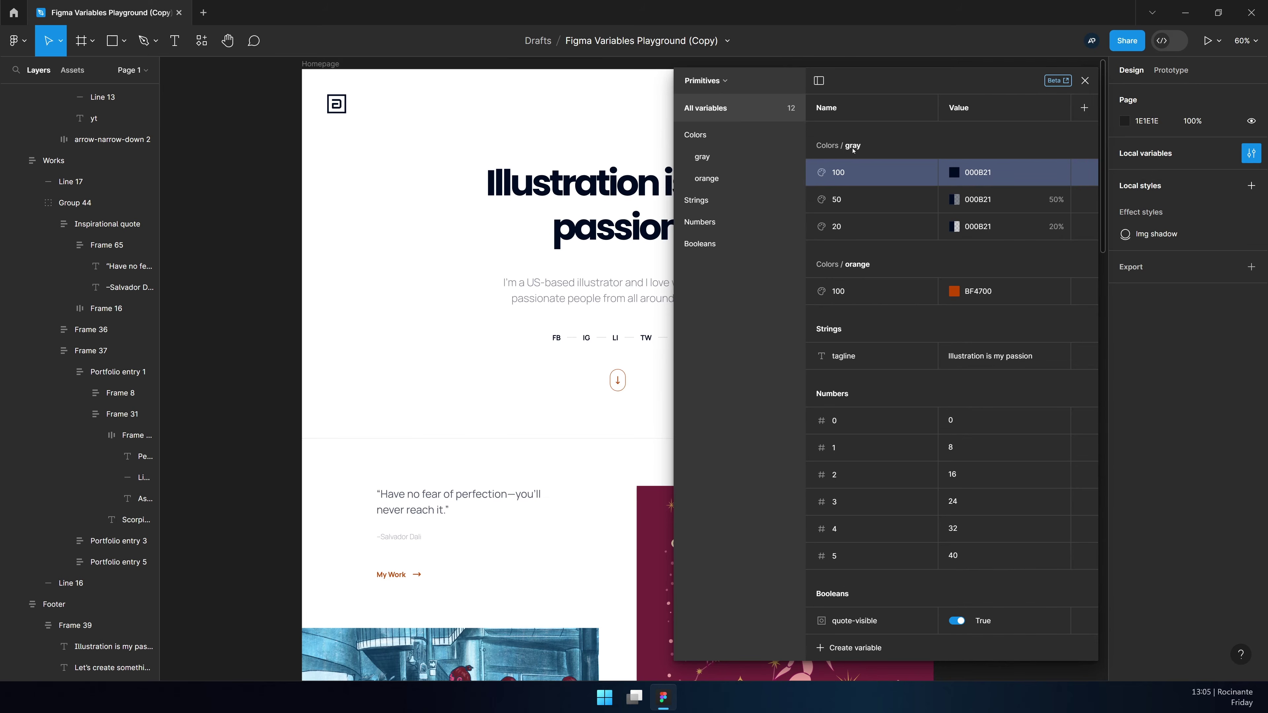
click(268, 353)
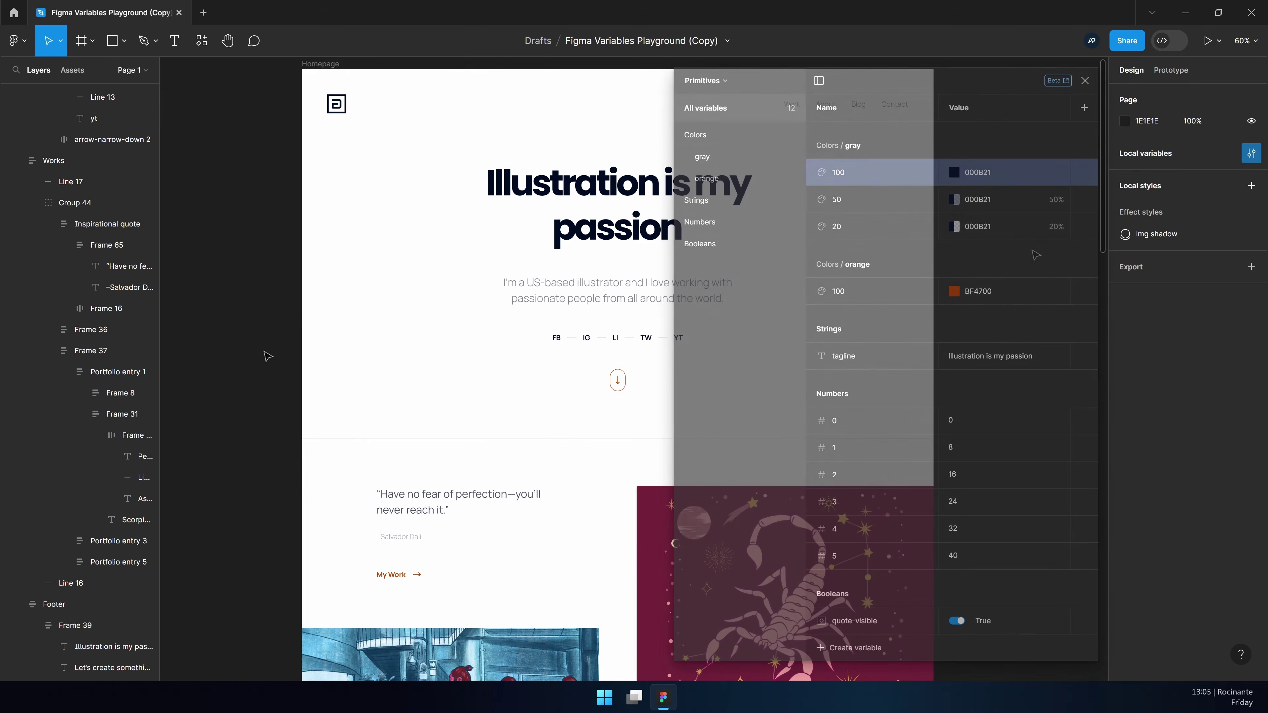
Draw a rectangle of about 291 × 344 on the empty canvas beside the Homepage frame
drag(1022, 244, 803, 257)
key(r)
drag(770, 142, 886, 283)
click(949, 260)
drag(852, 205, 894, 226)
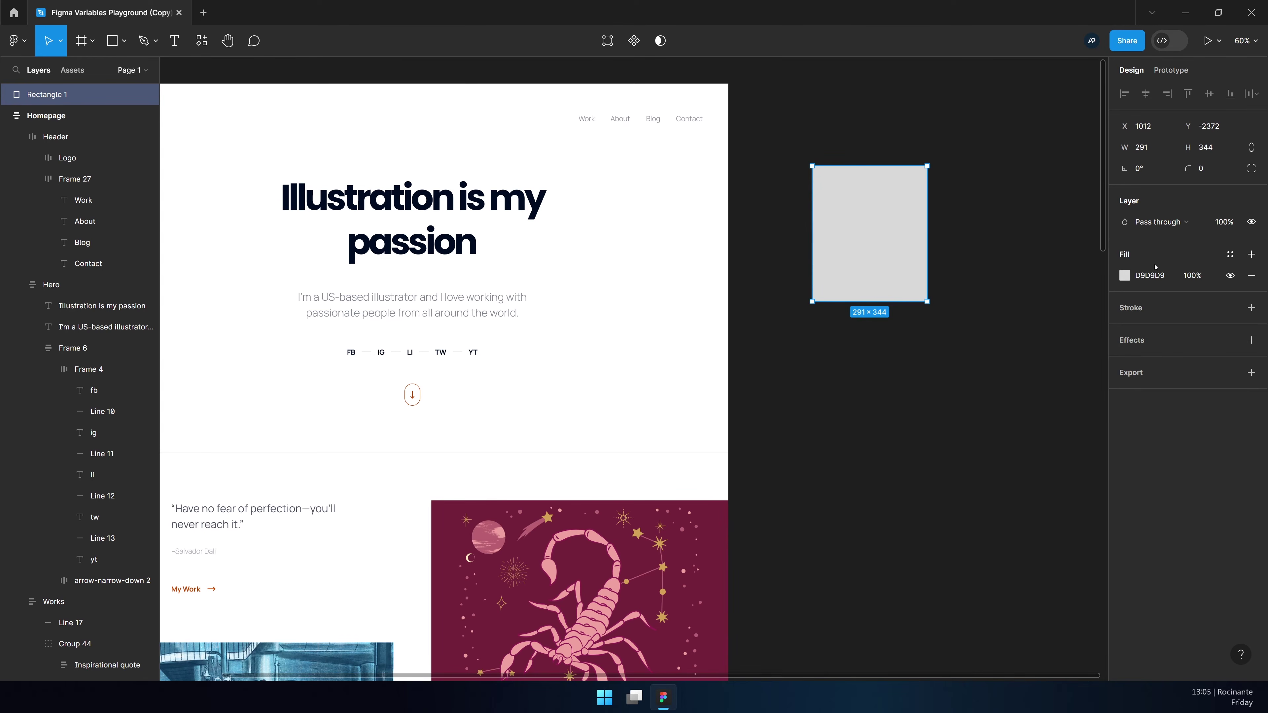
Apply the Colors/gray/100 variable from the Primitives collection to the new rectangle's fill
click(1125, 276)
click(1014, 279)
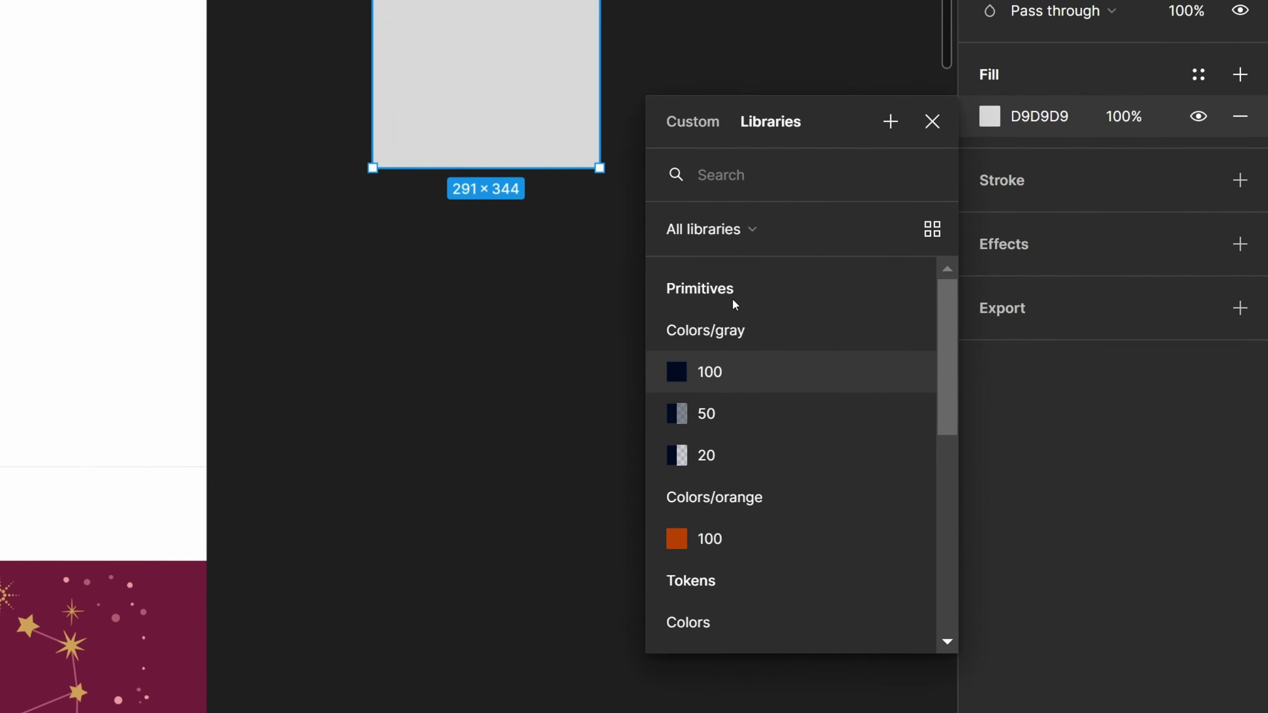
click(719, 371)
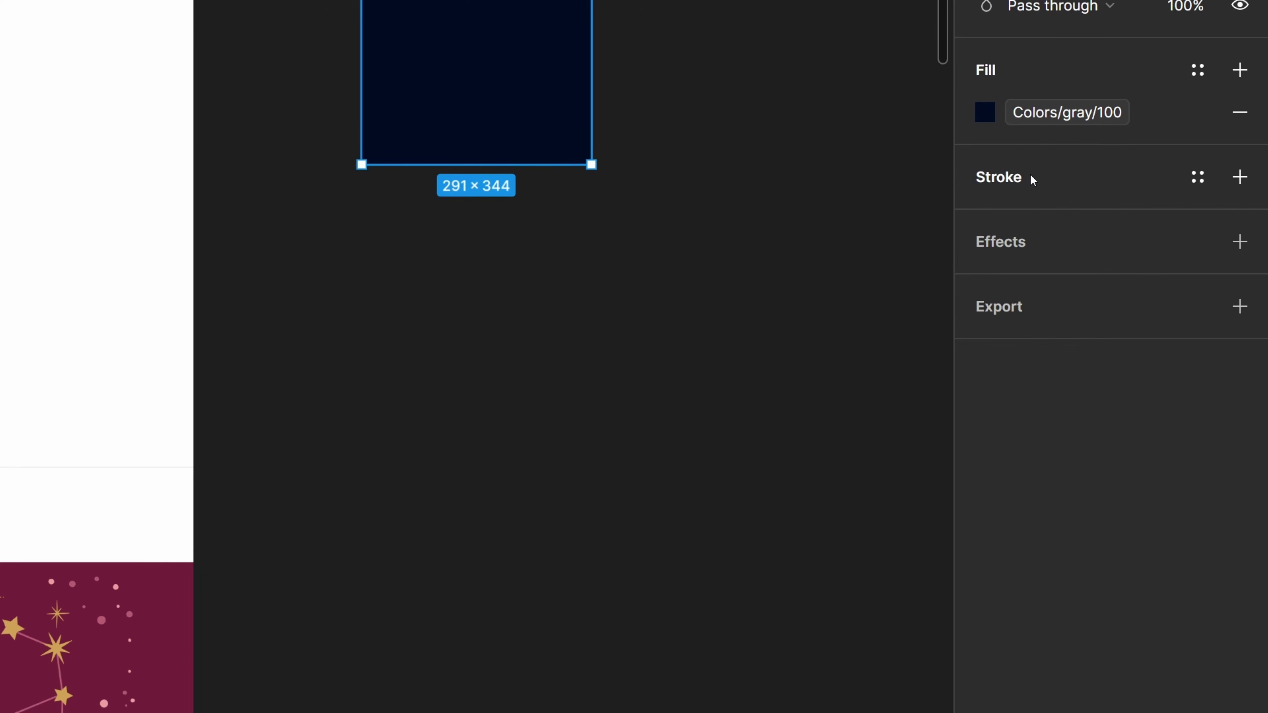
Undo the rectangle's fill variable, then add a 000000 stroke and open the library variables for its color
key(ctrl+z)
click(1047, 181)
click(978, 222)
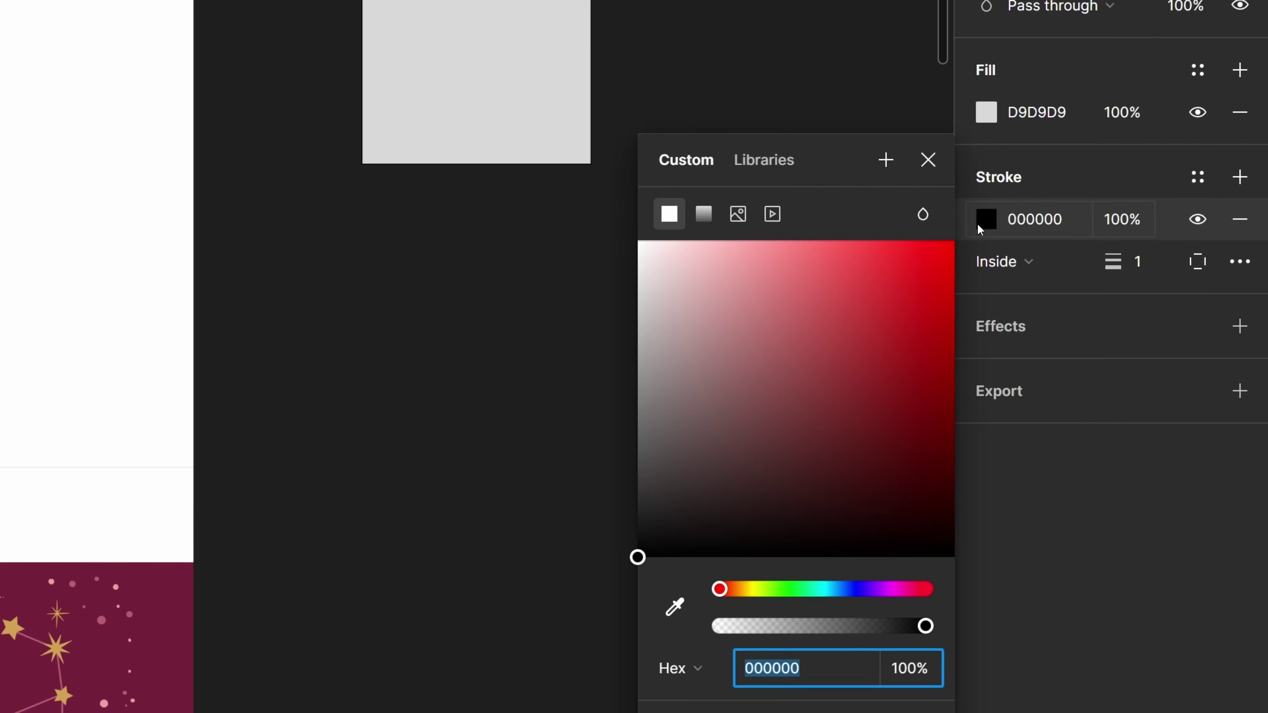
click(771, 162)
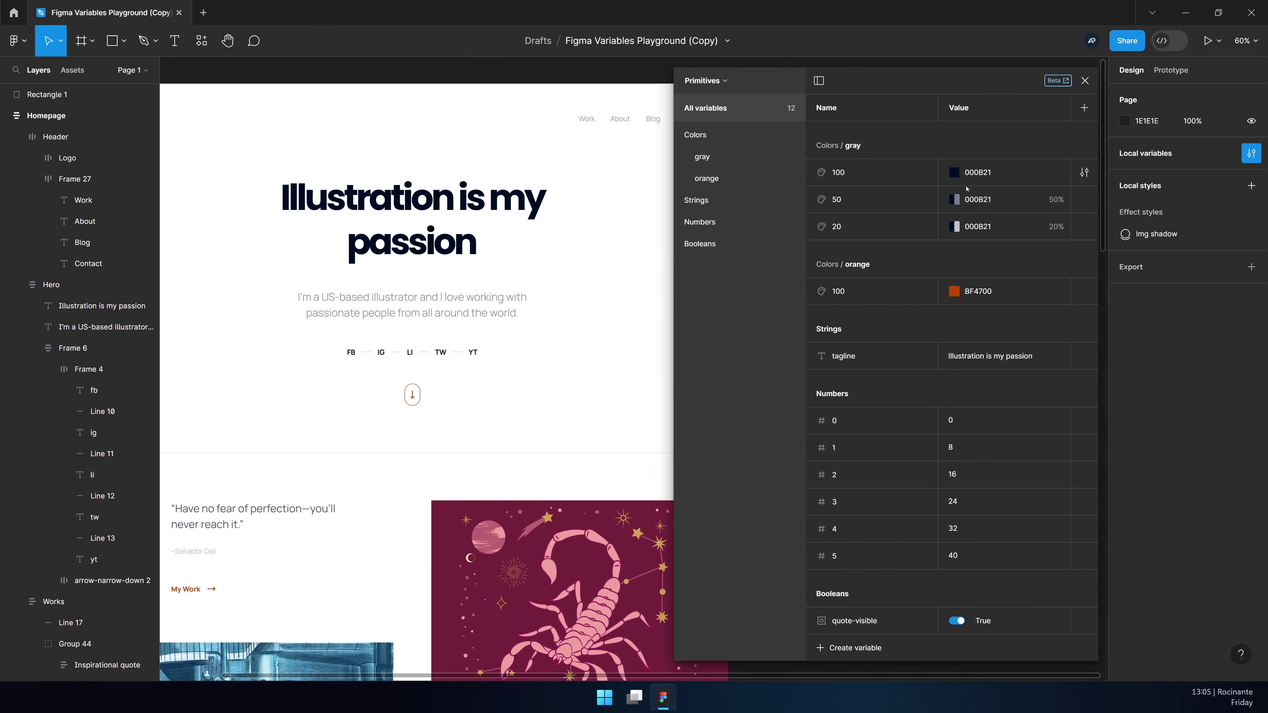
Enable Stroke in the color scoping of the Colors/gray/100 variable in Primitives
click(1085, 172)
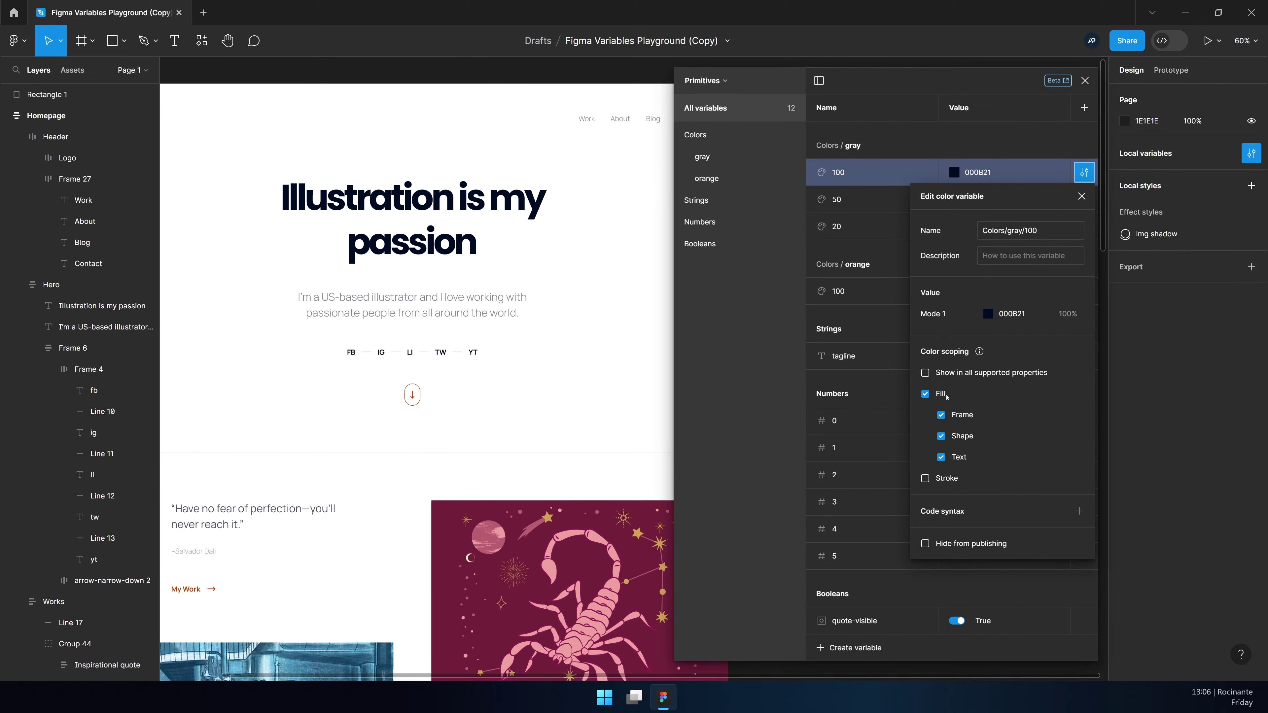
click(926, 479)
click(1085, 80)
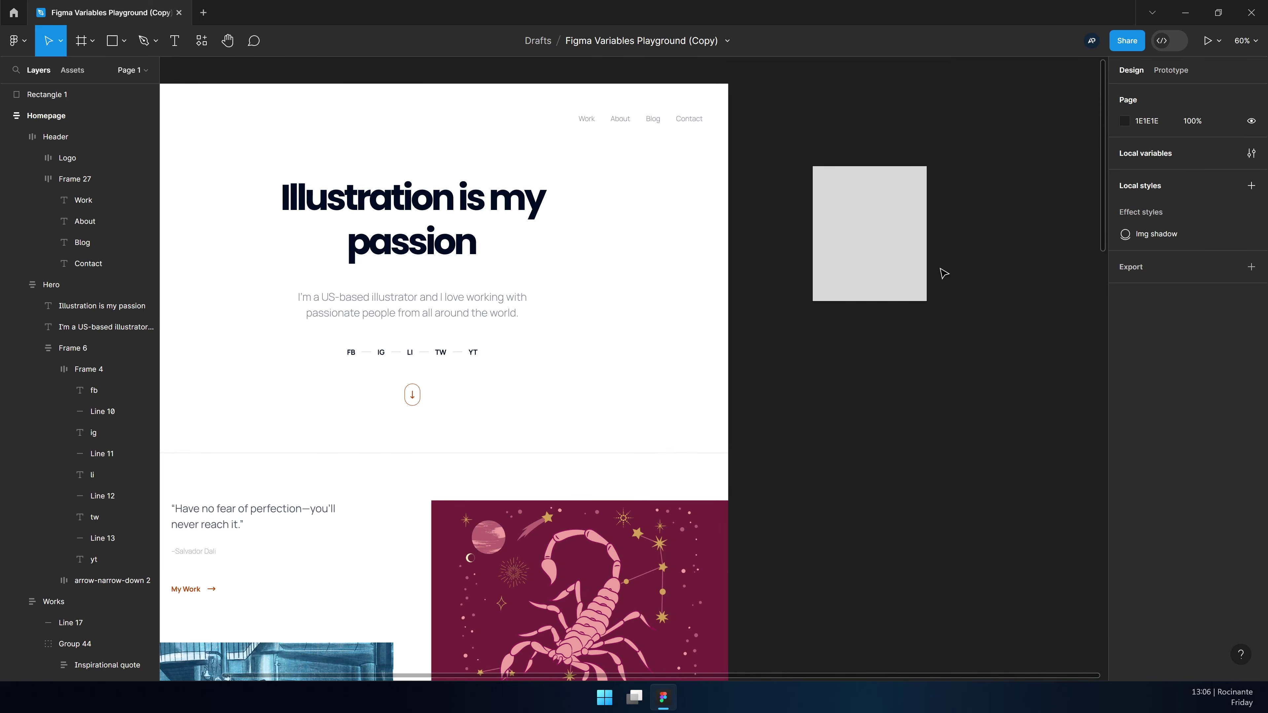
Apply the Colors/gray/100 variable from Primitives to the rectangle's stroke
click(907, 242)
click(1124, 329)
click(1014, 299)
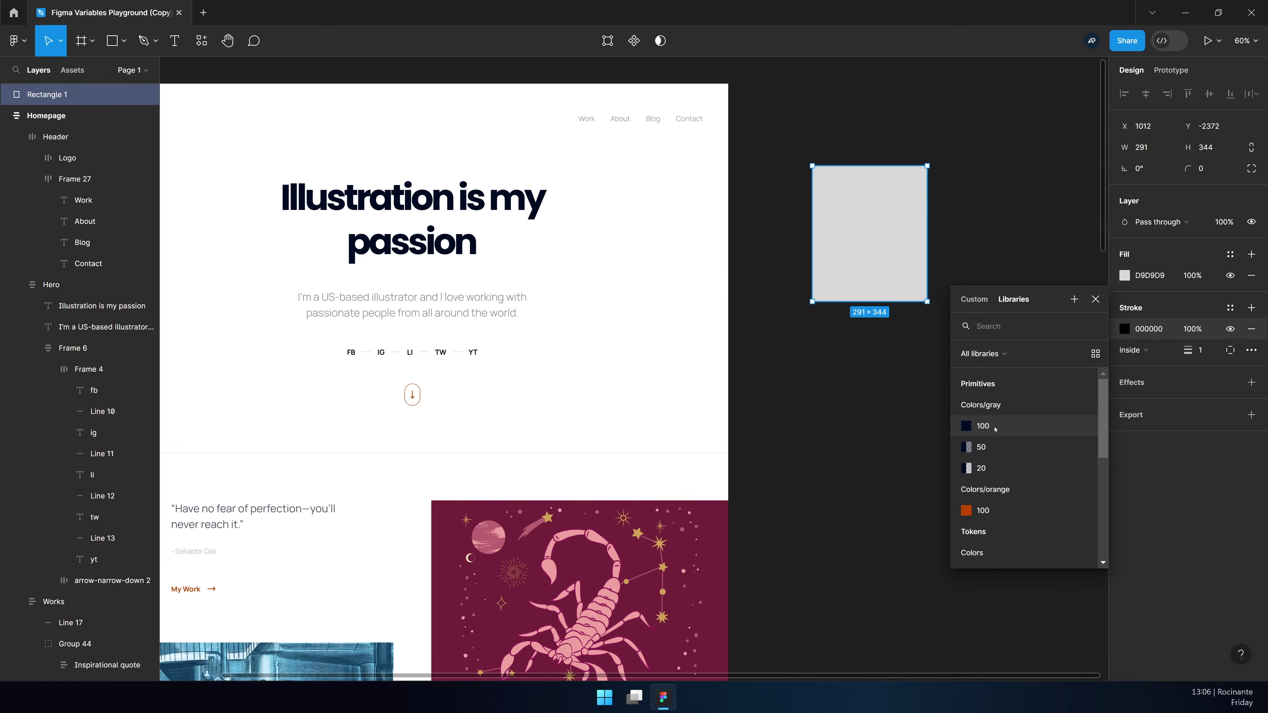
click(995, 429)
click(924, 350)
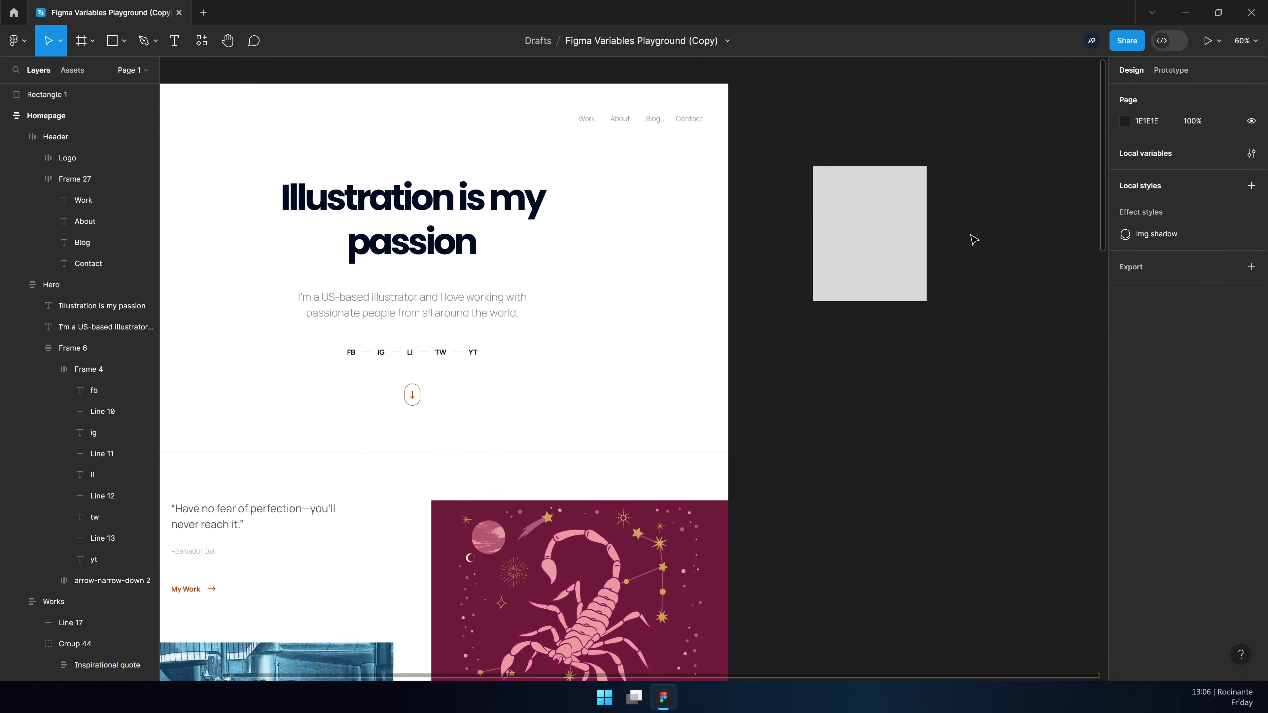
click(909, 289)
click(882, 340)
Restrict the number scoping of the Numbers/1 variable to Gap (Auto layout) only
click(1179, 155)
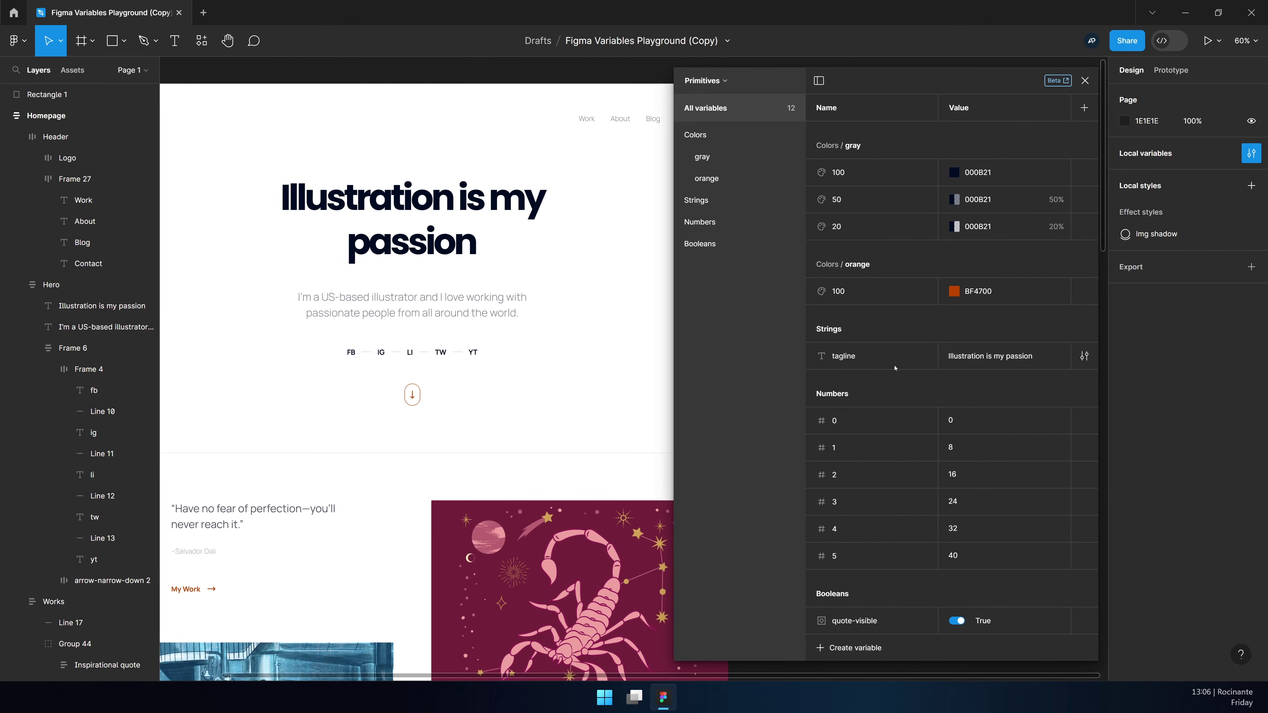
click(1084, 448)
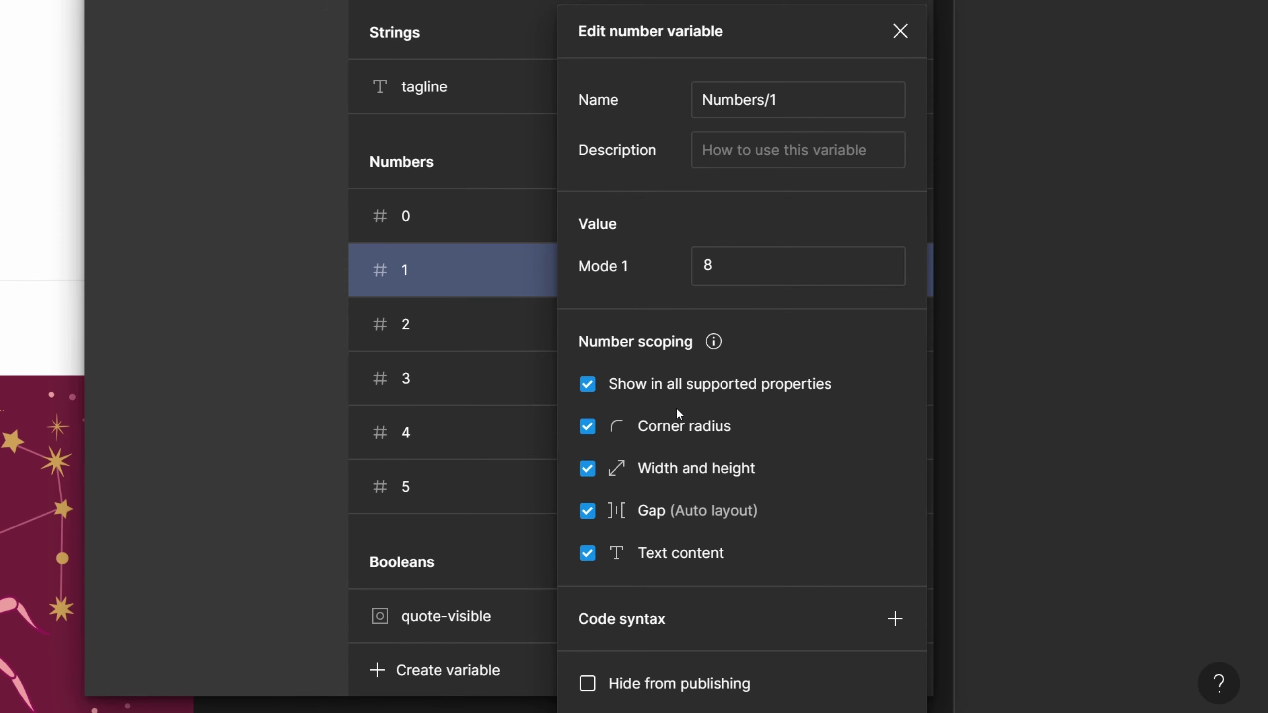
click(588, 384)
click(588, 428)
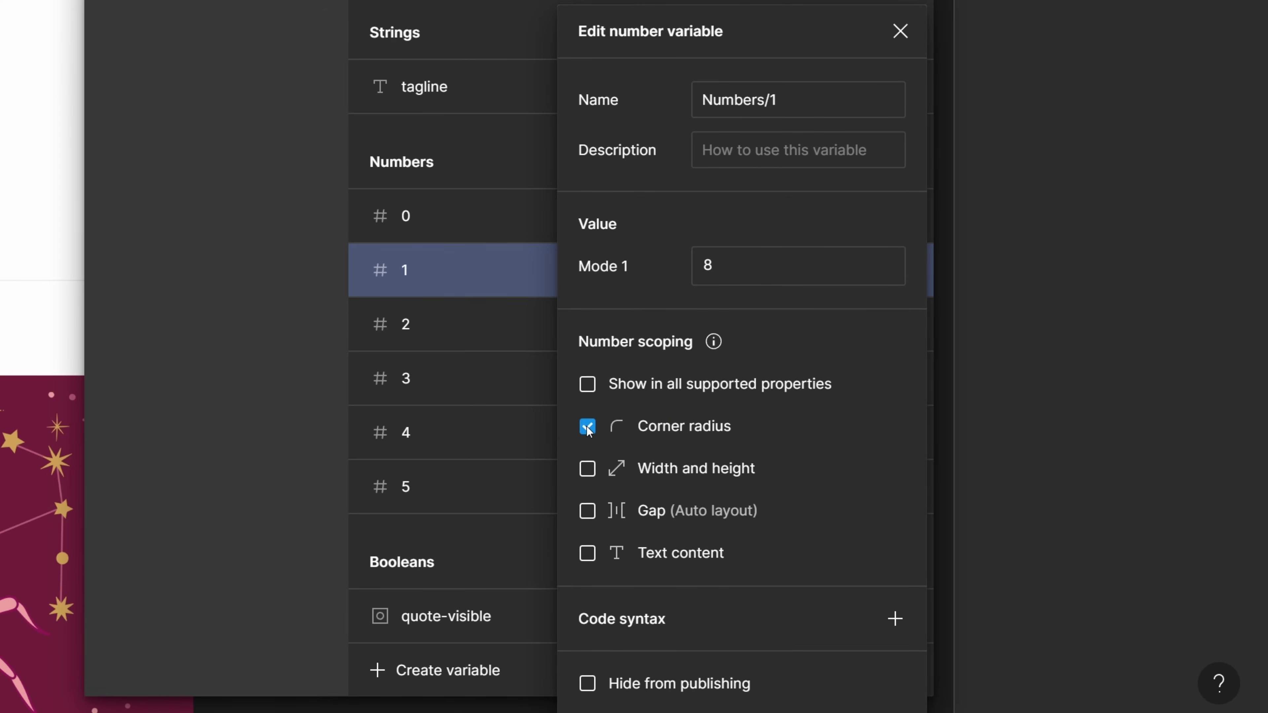
click(589, 428)
click(587, 511)
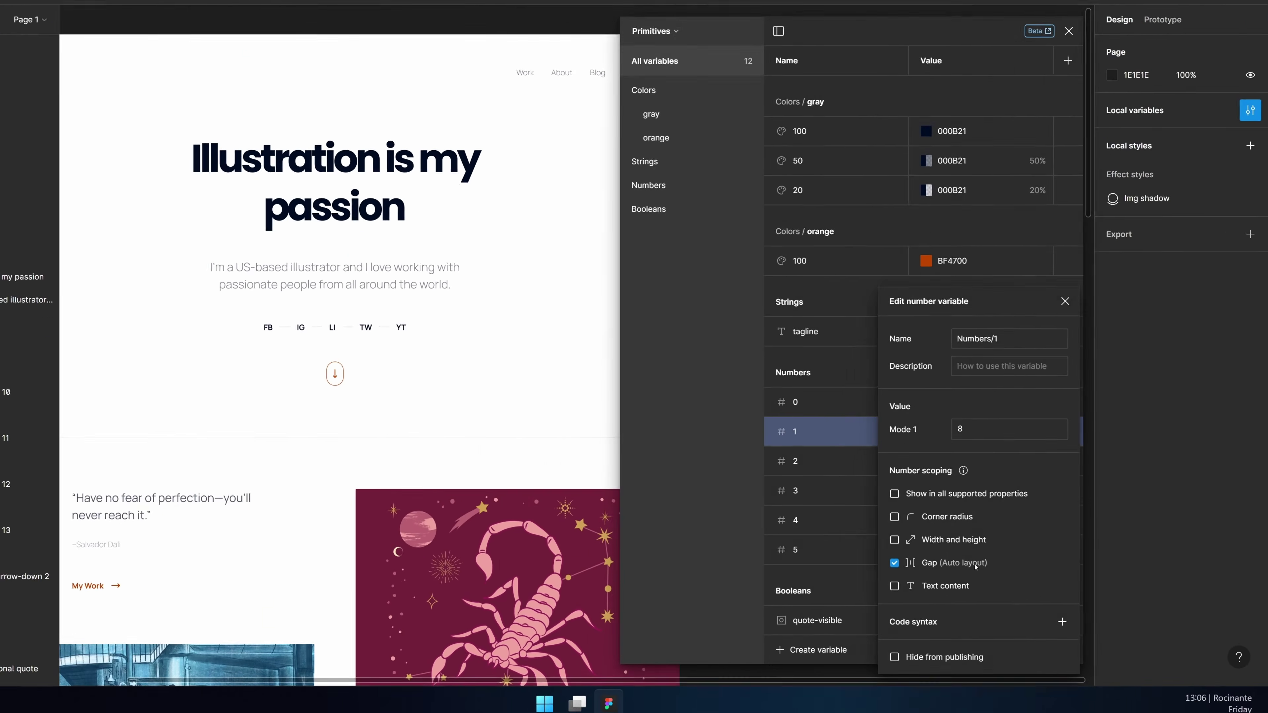
key(Escape)
key(Escape)
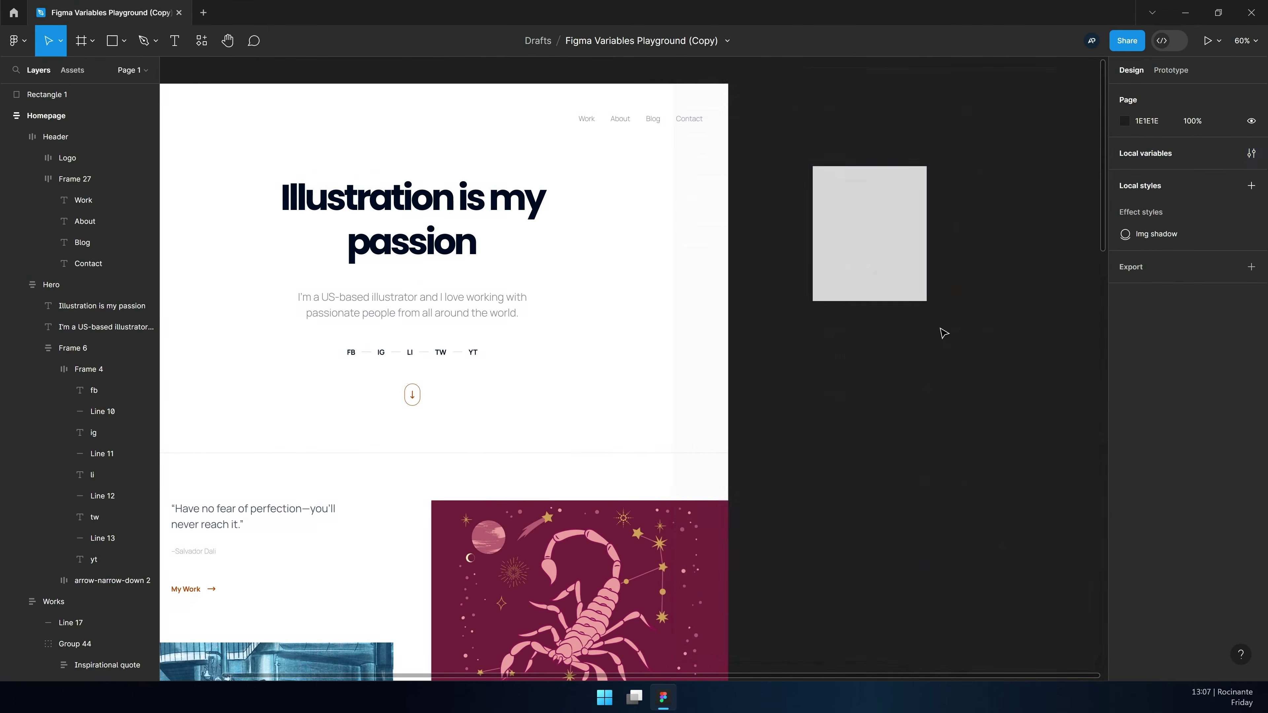
Examine the Primitives and Tokens variables offered for the Hero frame's auto layout spacing
scroll(697, 241, left, 3)
click(610, 307)
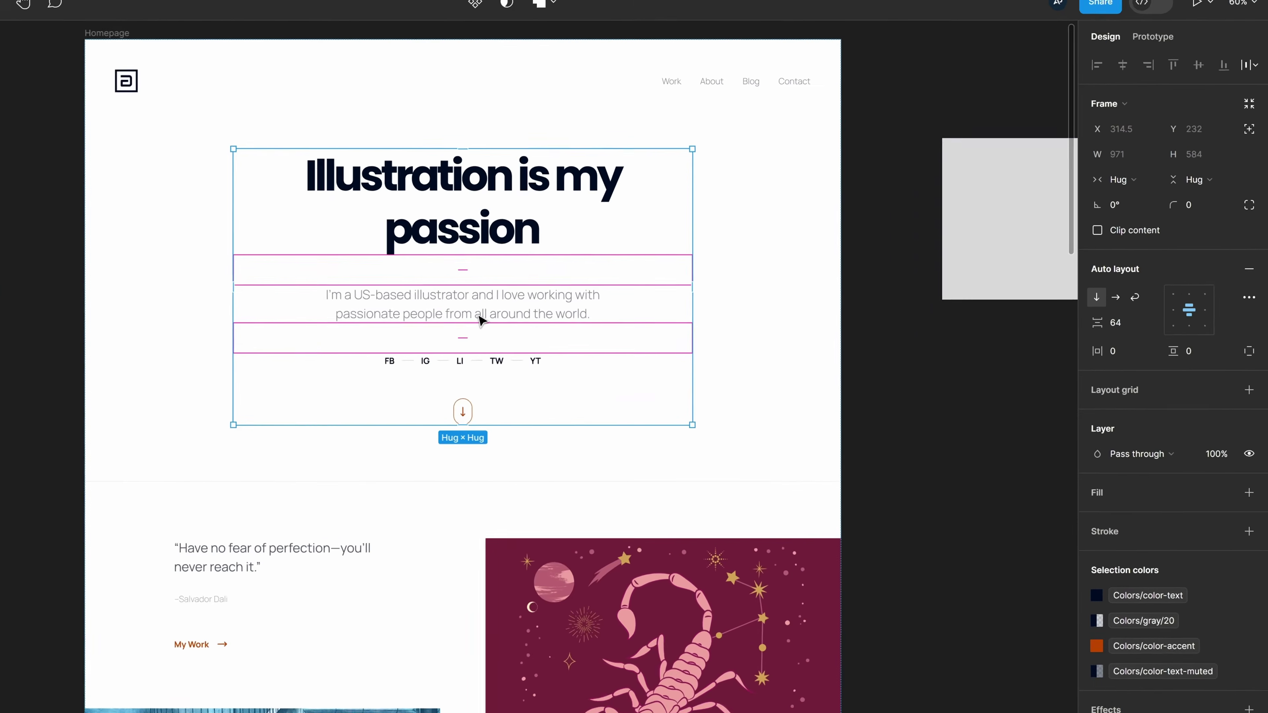
click(1166, 309)
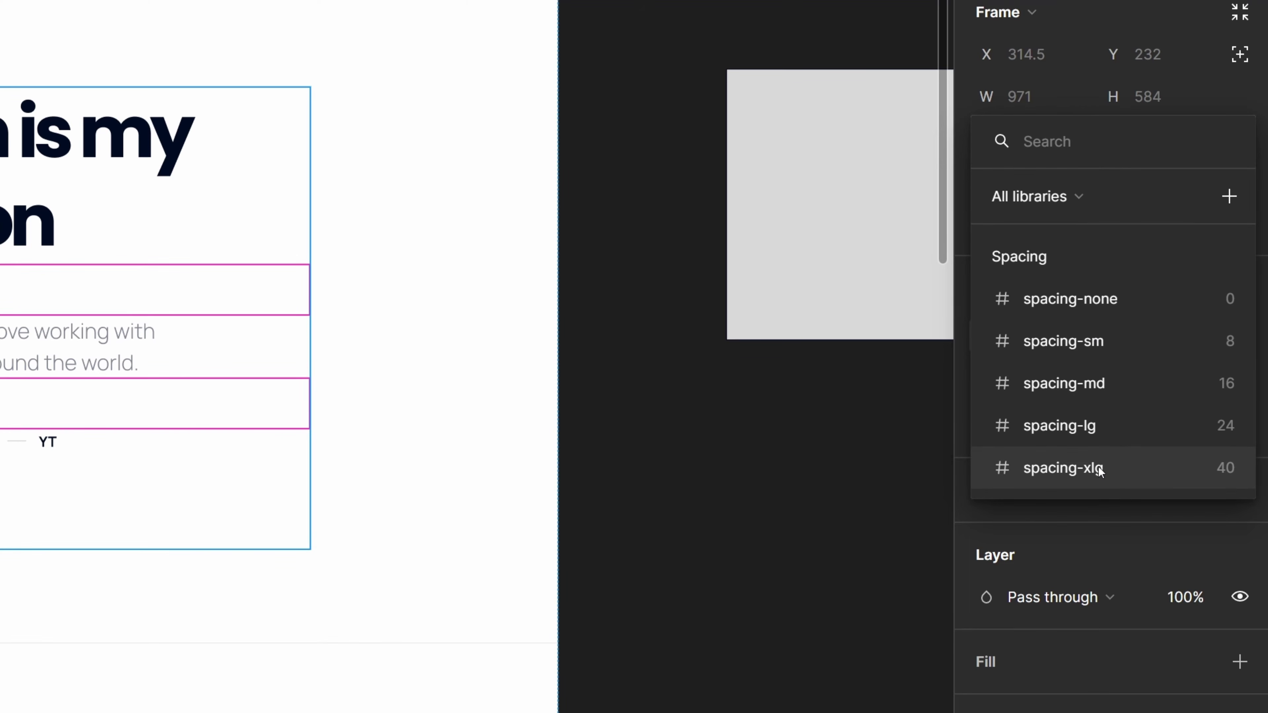
click(954, 510)
click(1087, 382)
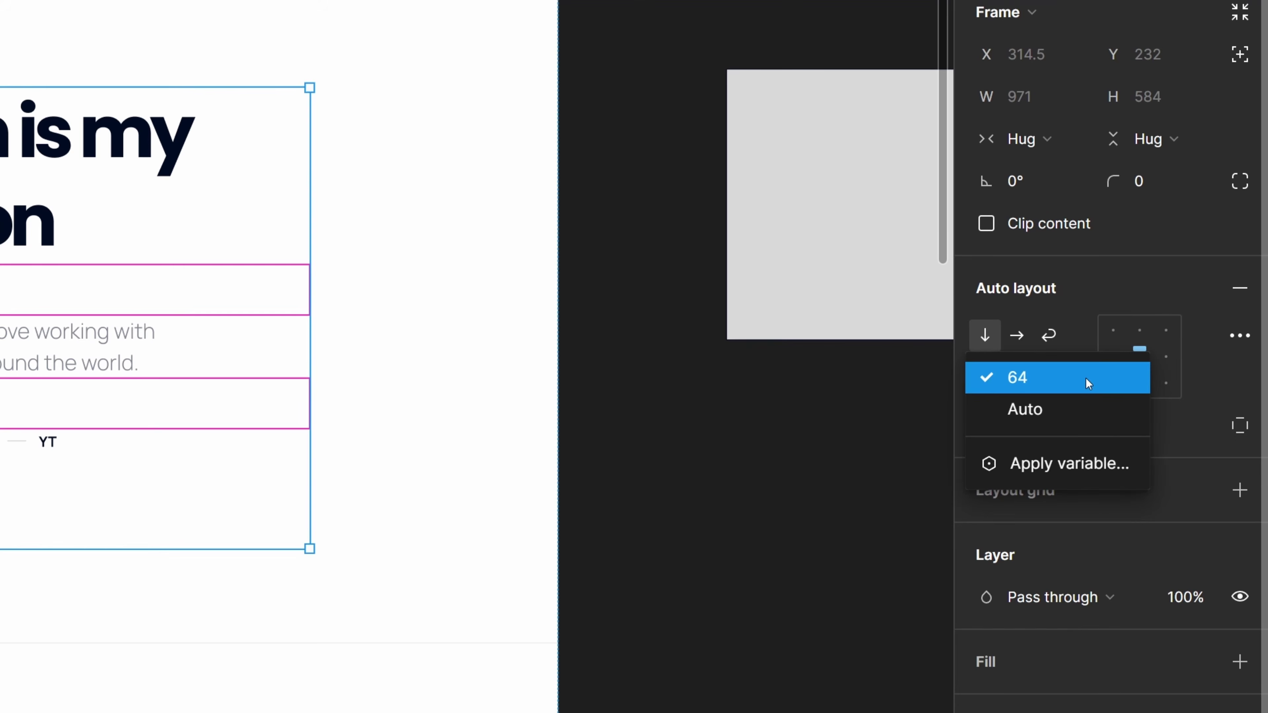
click(1068, 464)
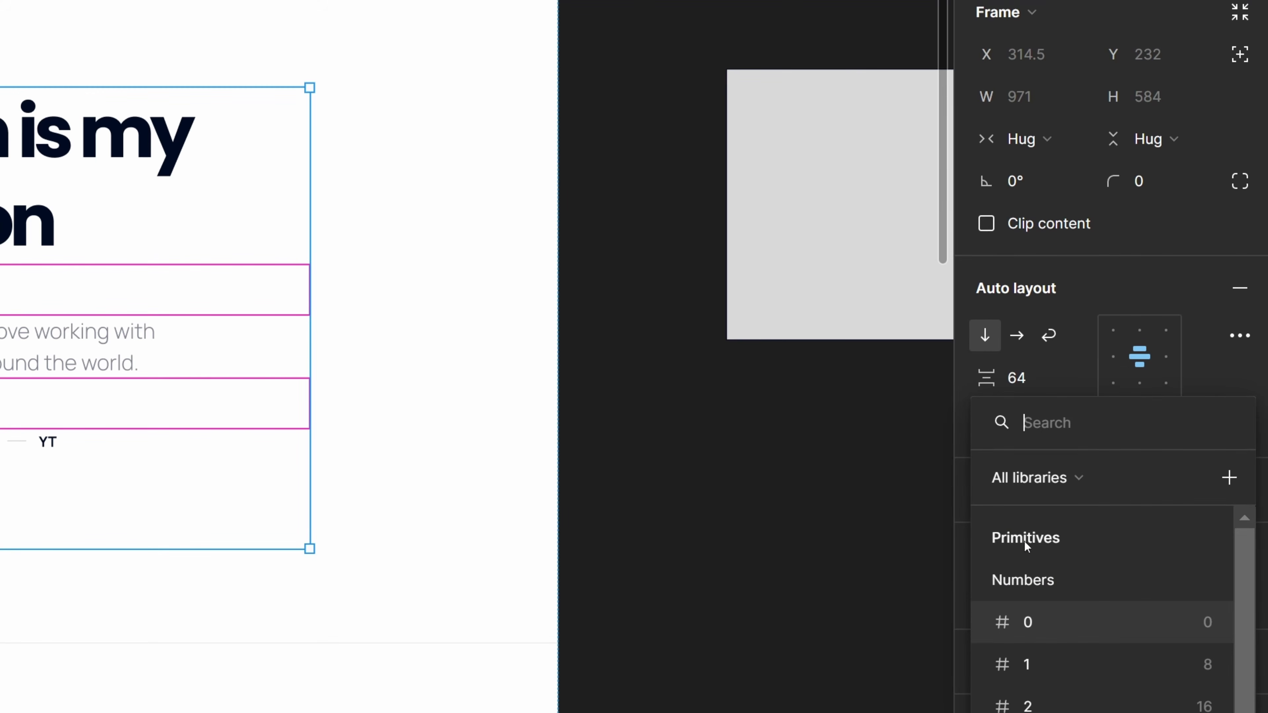
scroll(1107, 579, down, 5)
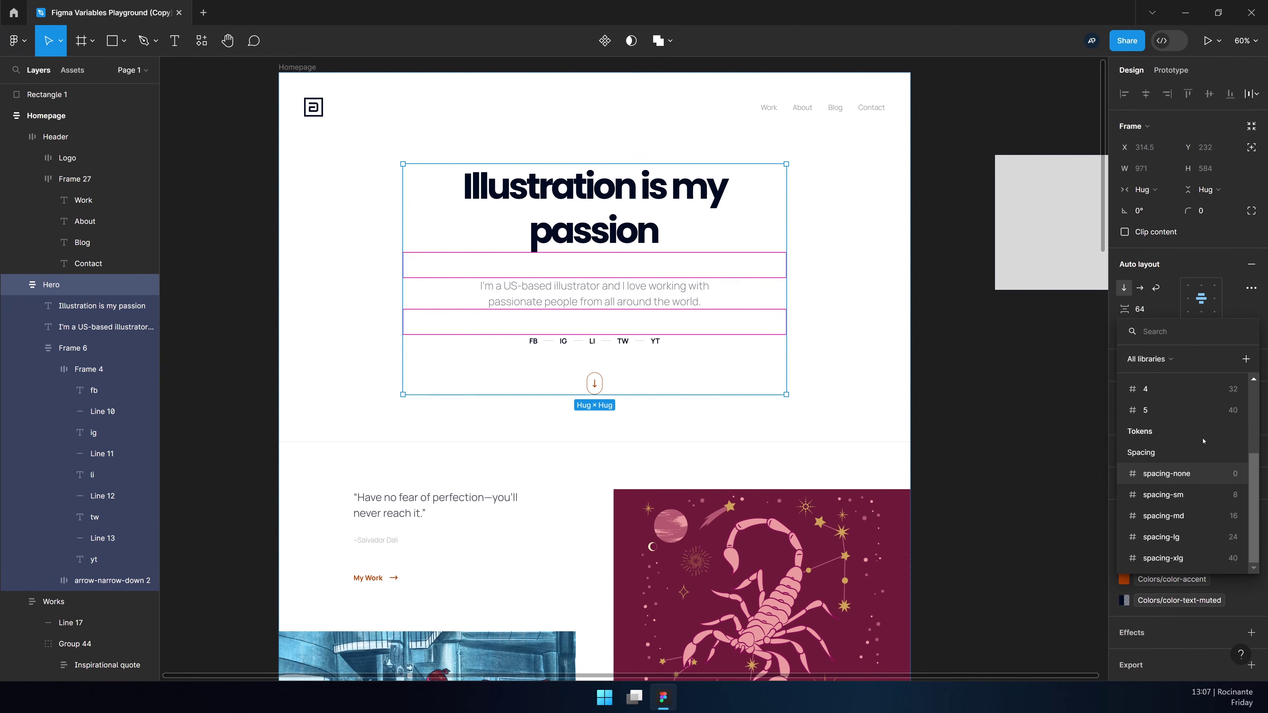
scroll(1147, 632, up, 5)
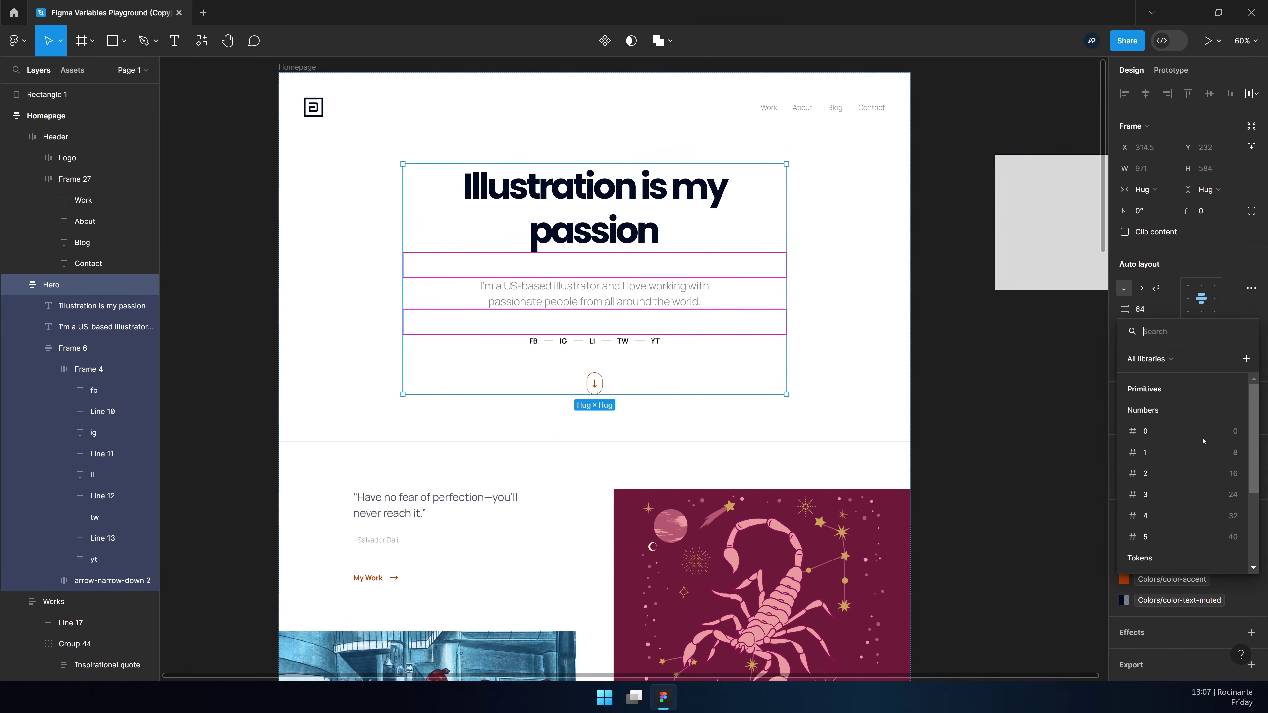
click(1015, 363)
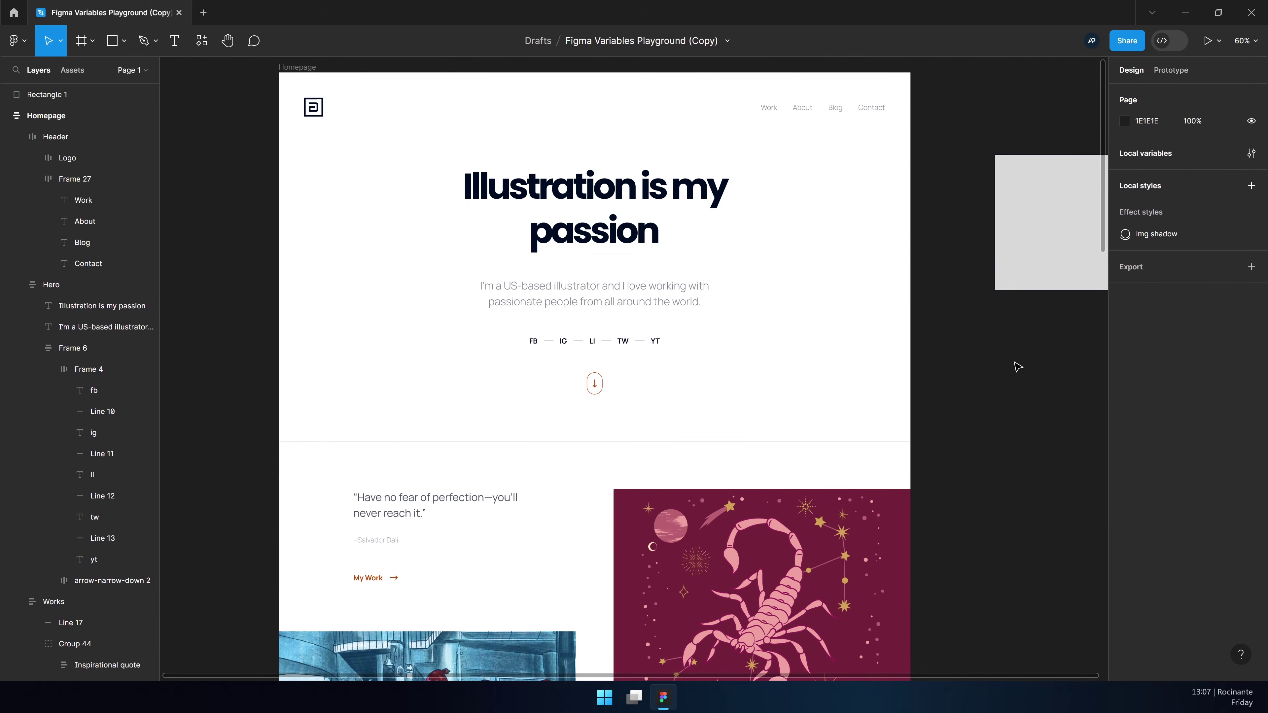
Examine the edit settings of the Spacing variables in the Tokens collection, including spacing-none and spacing-sm
click(1177, 153)
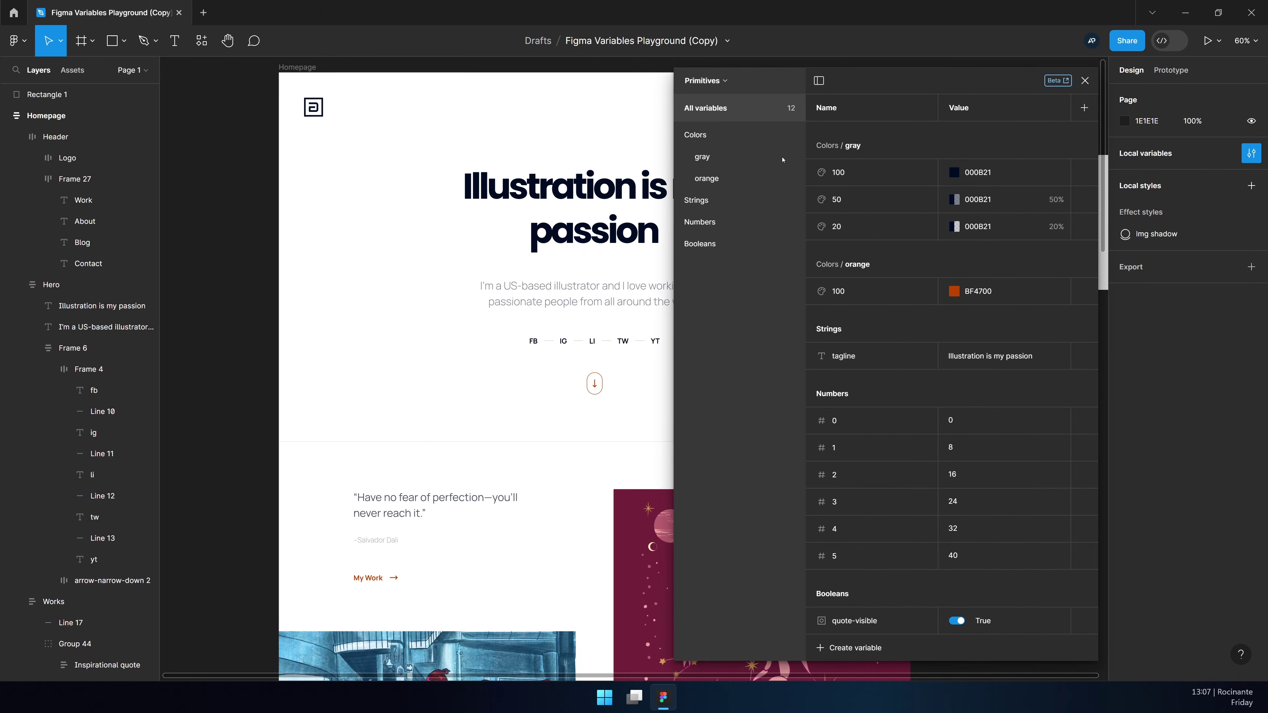
click(718, 84)
click(728, 143)
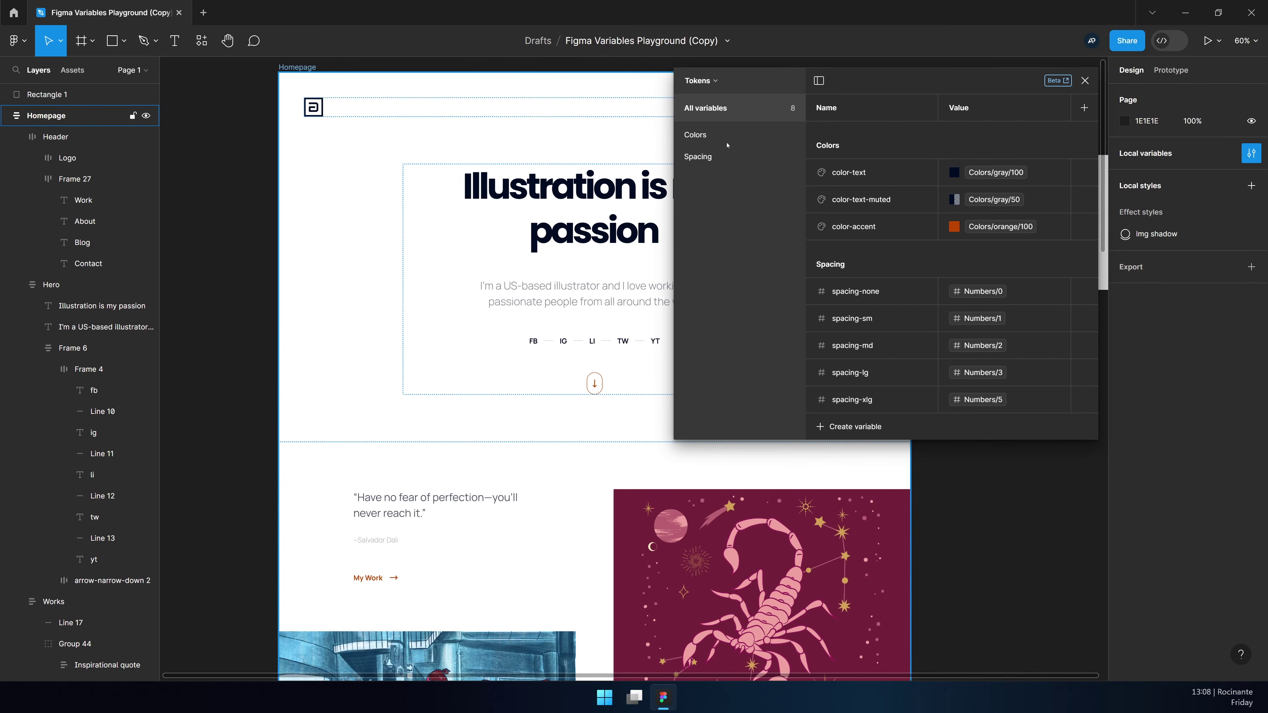
click(722, 158)
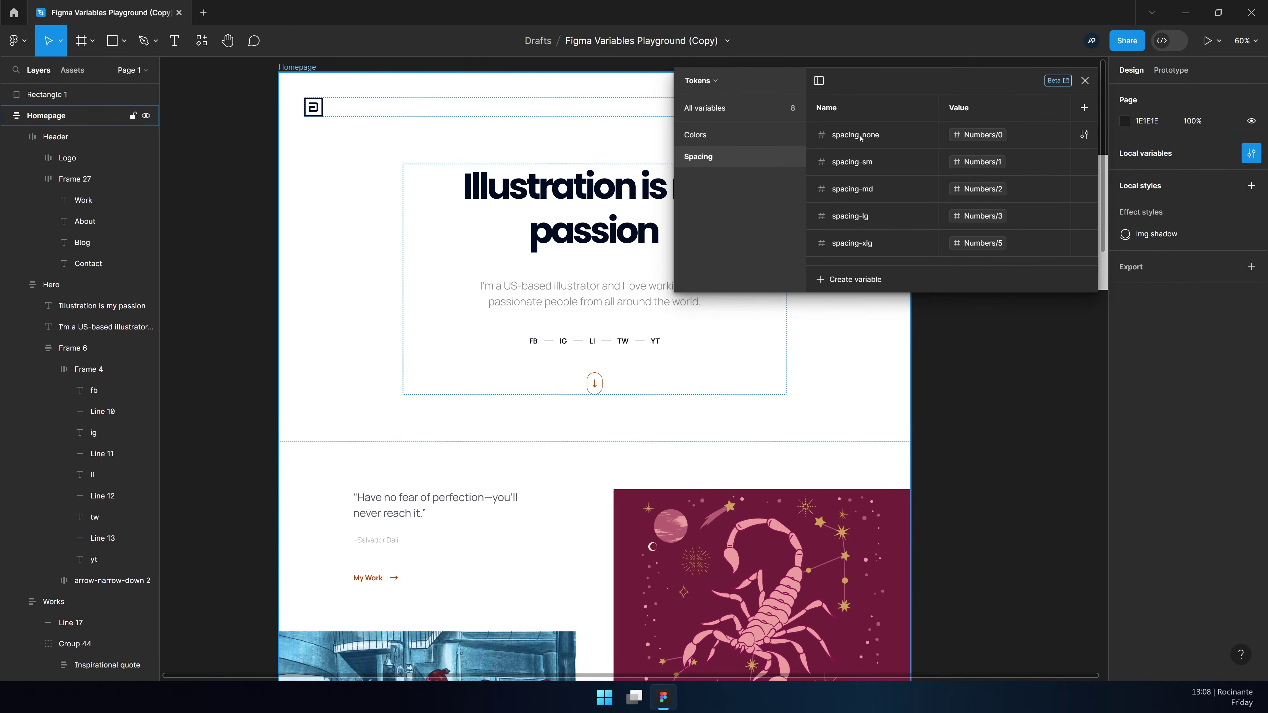
click(1085, 135)
click(959, 338)
click(854, 161)
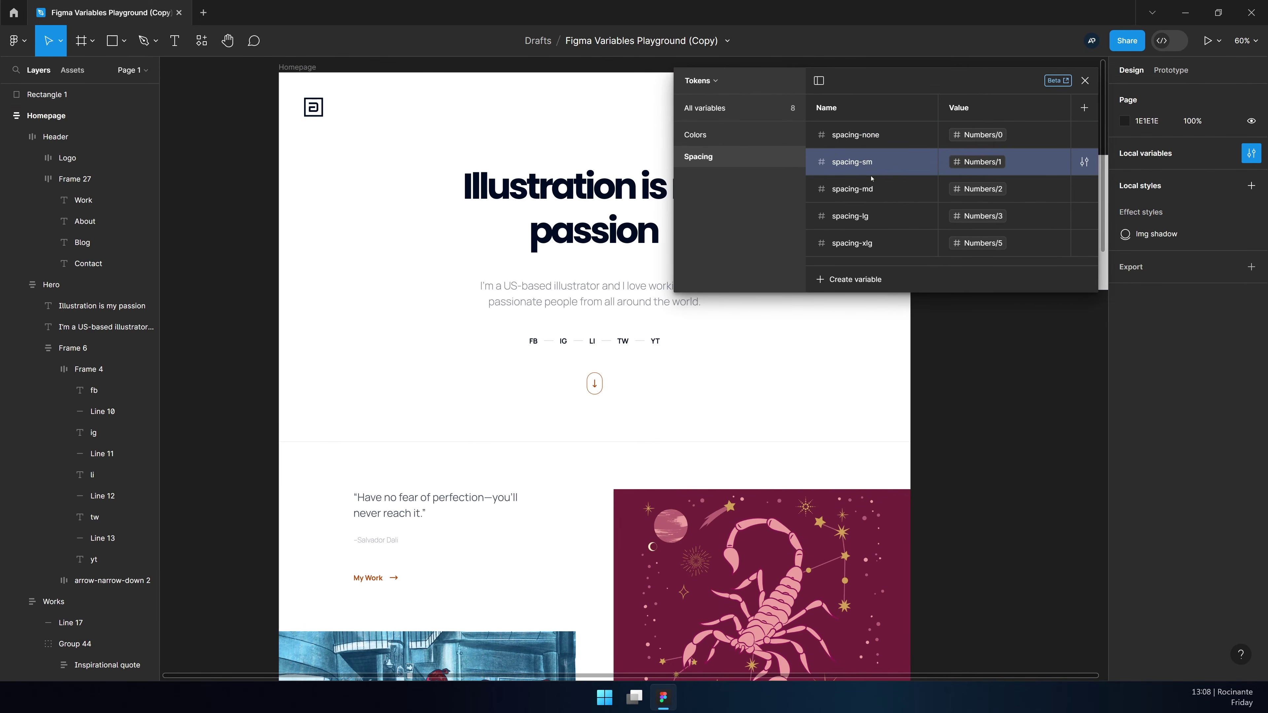
click(1084, 161)
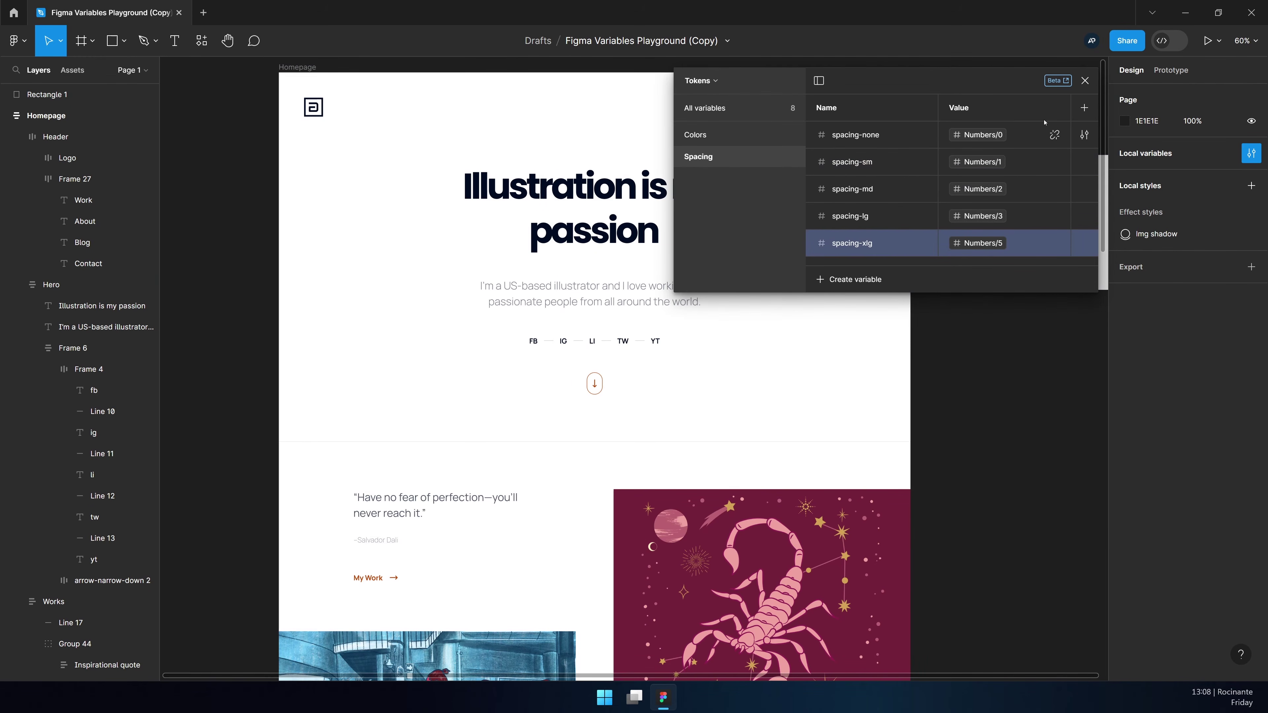
click(1085, 81)
Check the Hero frame's width options and review all variables in the Tokens collection
click(685, 212)
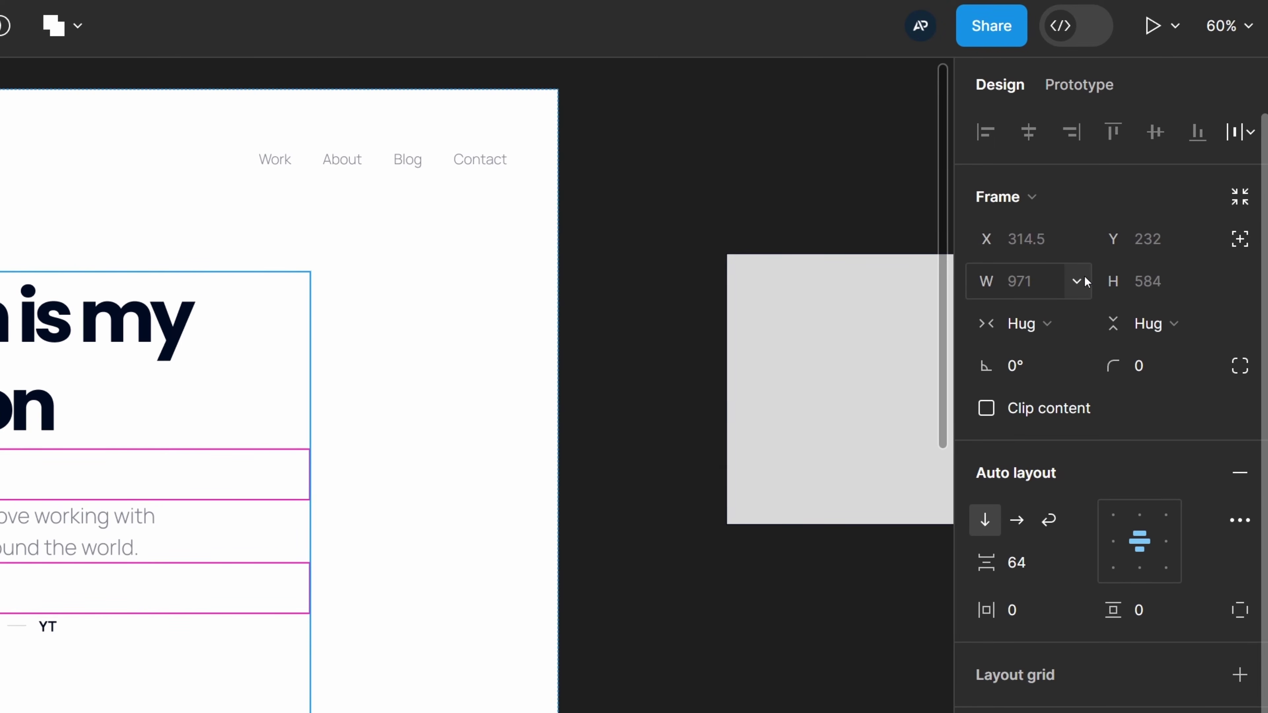
click(1087, 282)
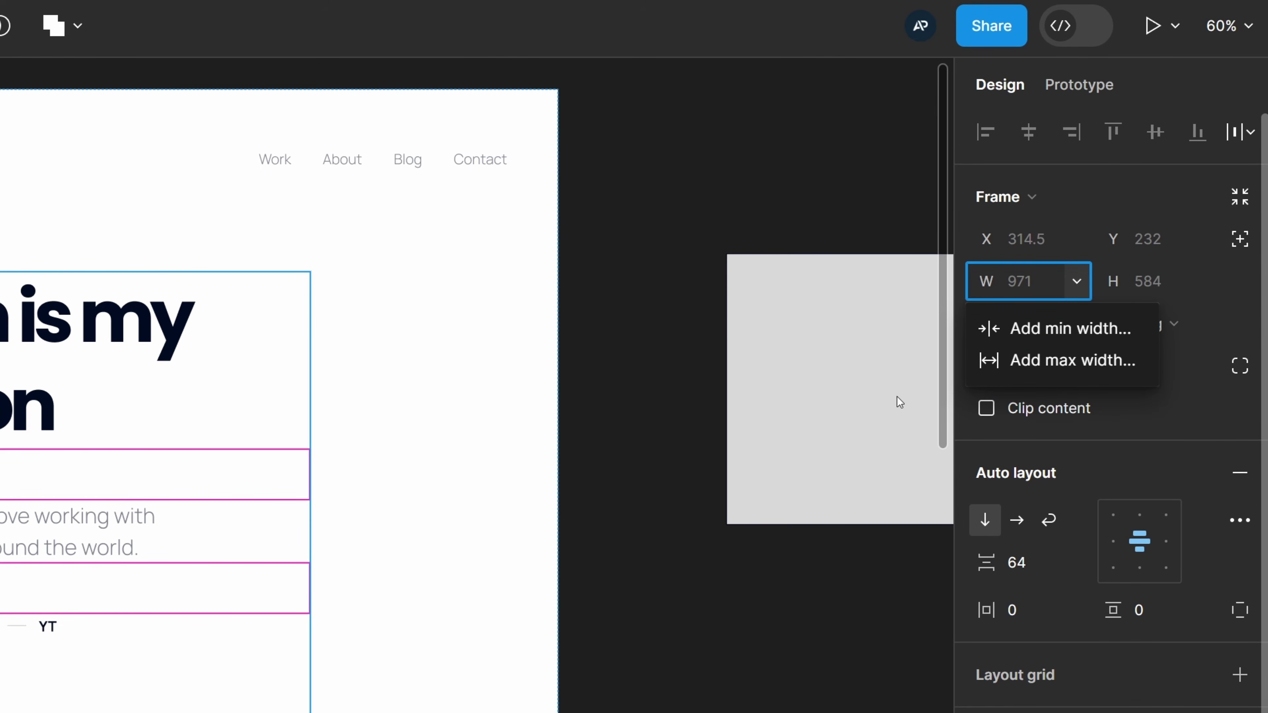
click(689, 205)
click(674, 252)
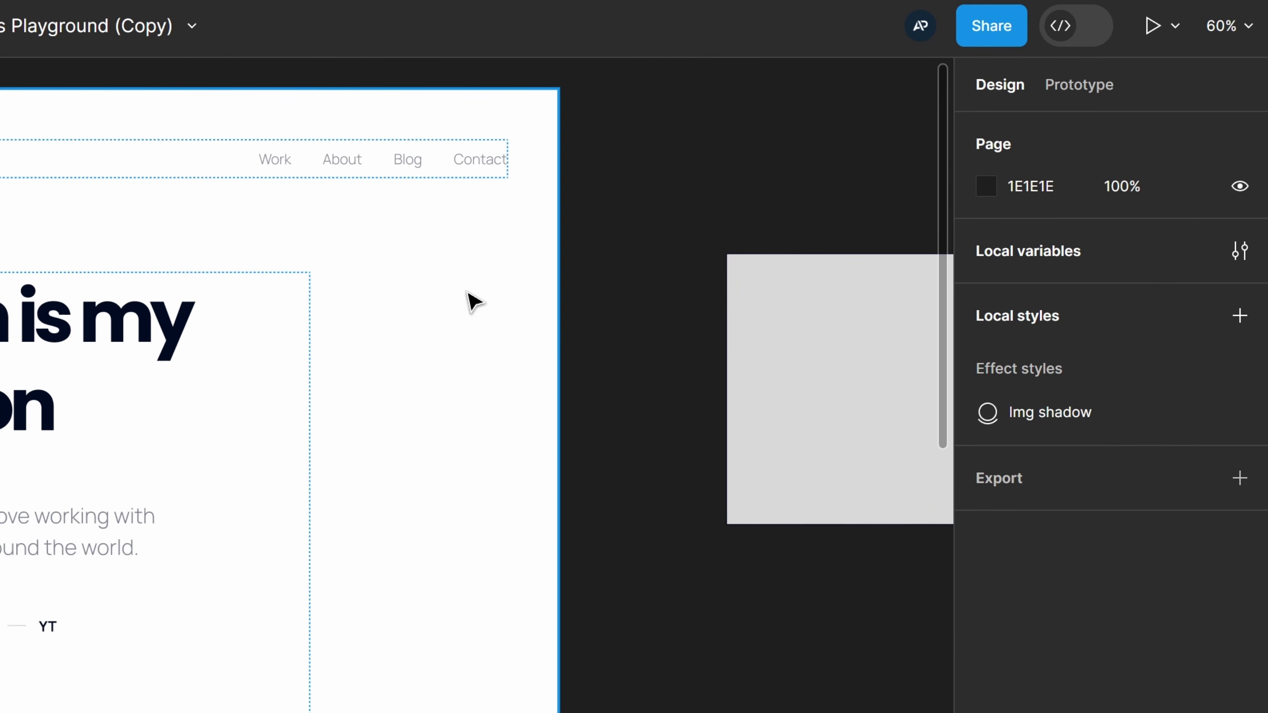
click(1240, 251)
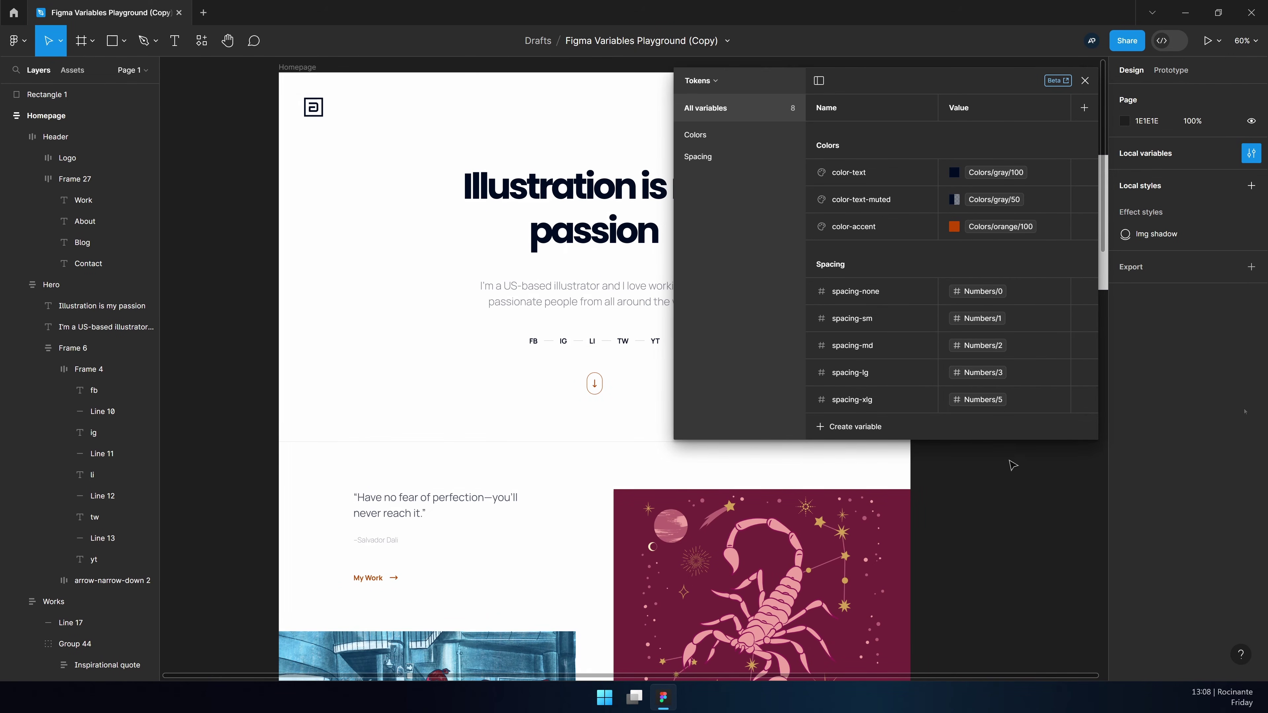
click(1085, 81)
Delete the test rectangle beside the Homepage frame
click(1034, 225)
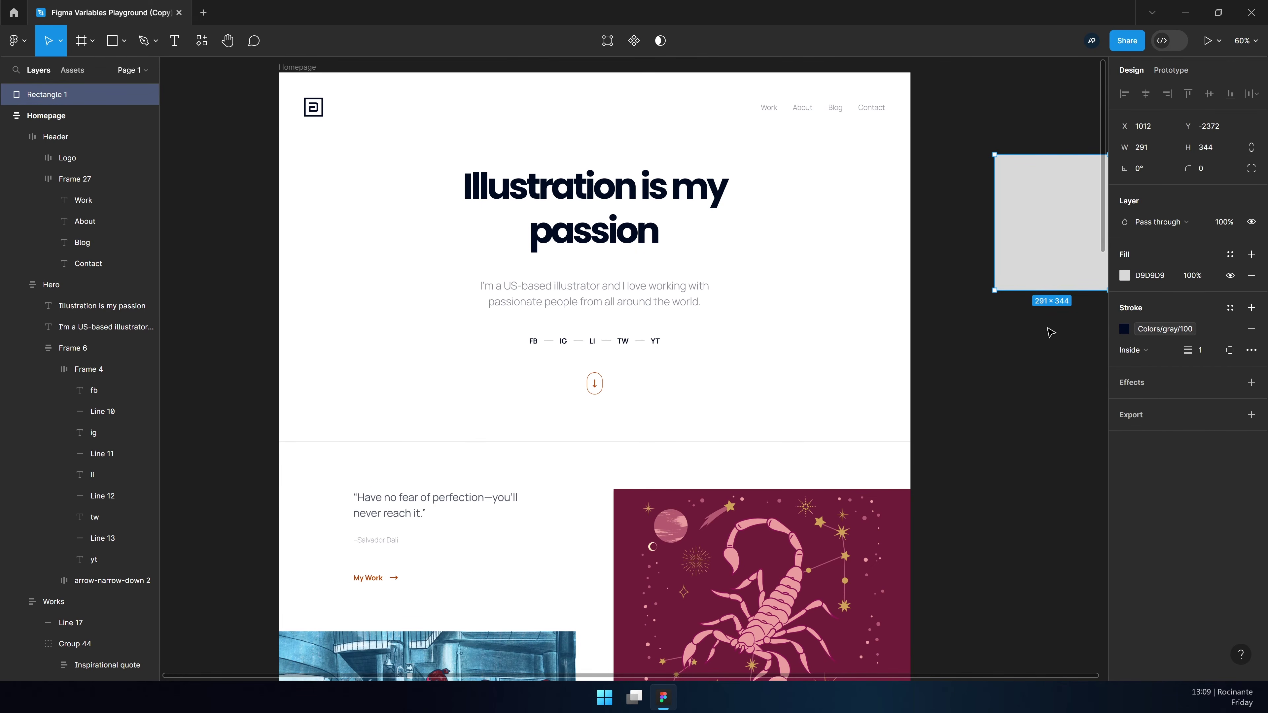
key(Delete)
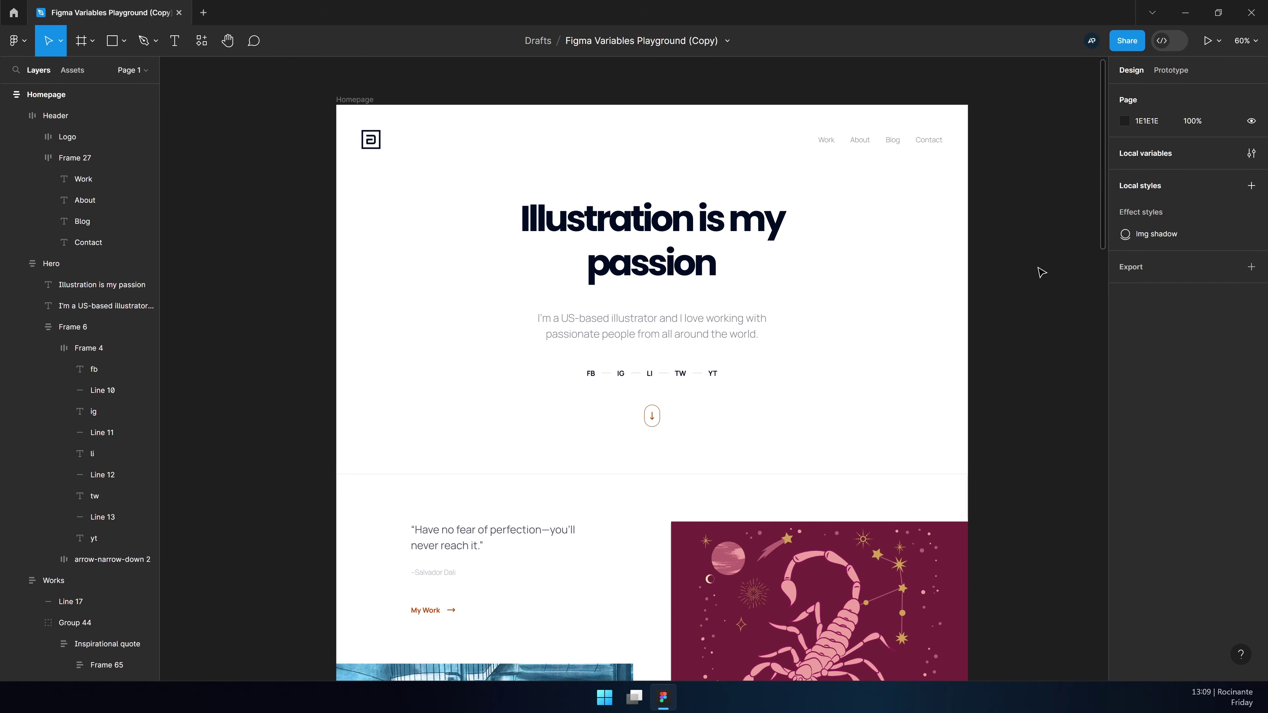
Review the list of number variables that can be applied to the Hero frame's vertical gap, without applying any
click(688, 235)
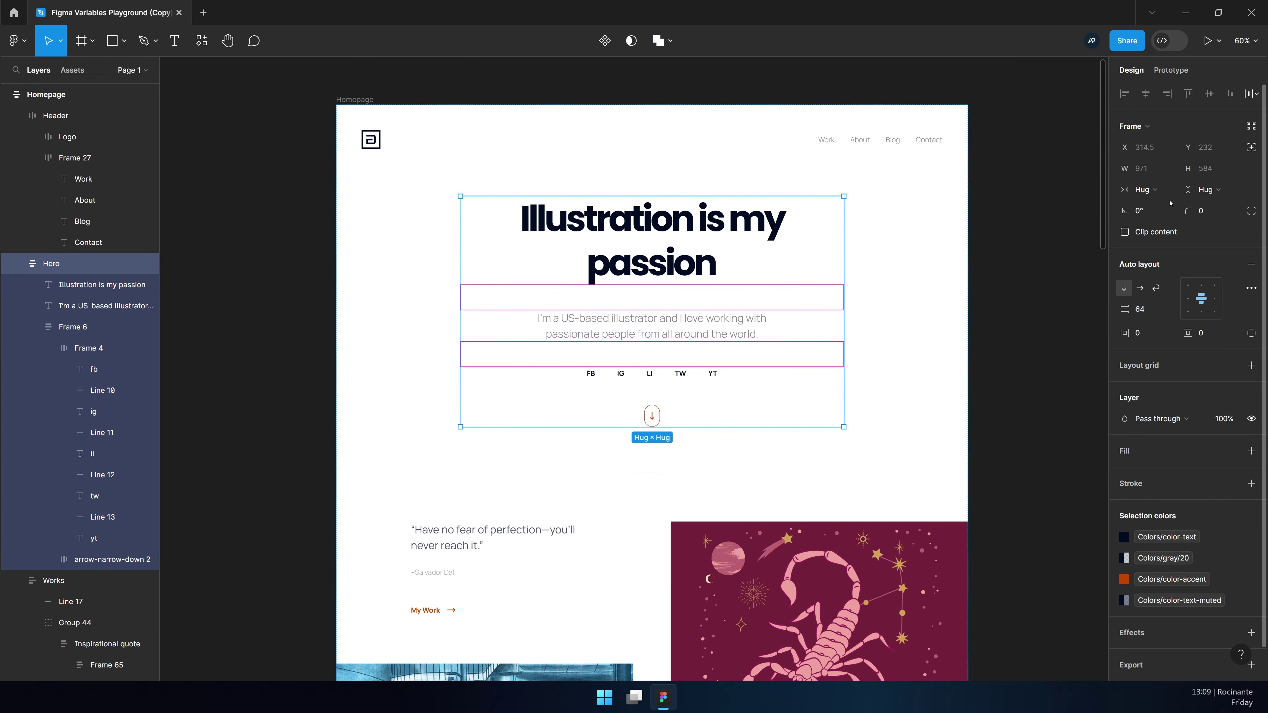
click(1170, 309)
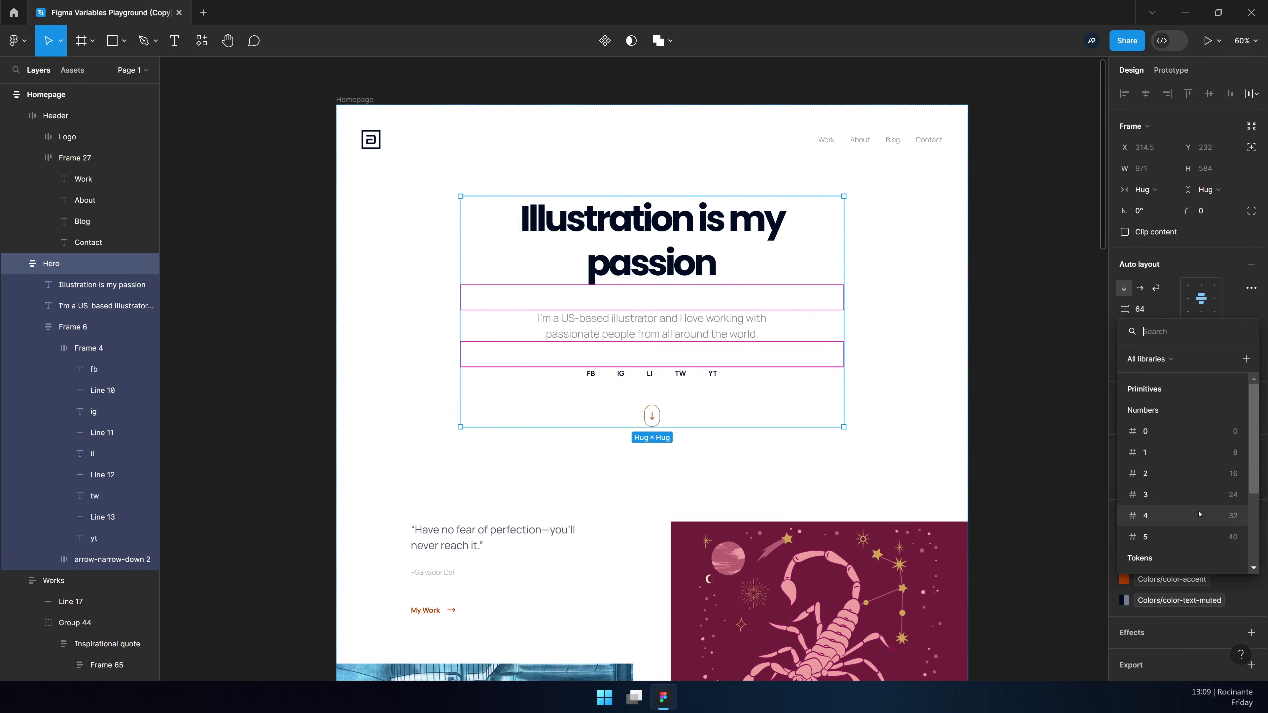
scroll(1181, 449, down, 5)
scroll(1181, 425, up, 5)
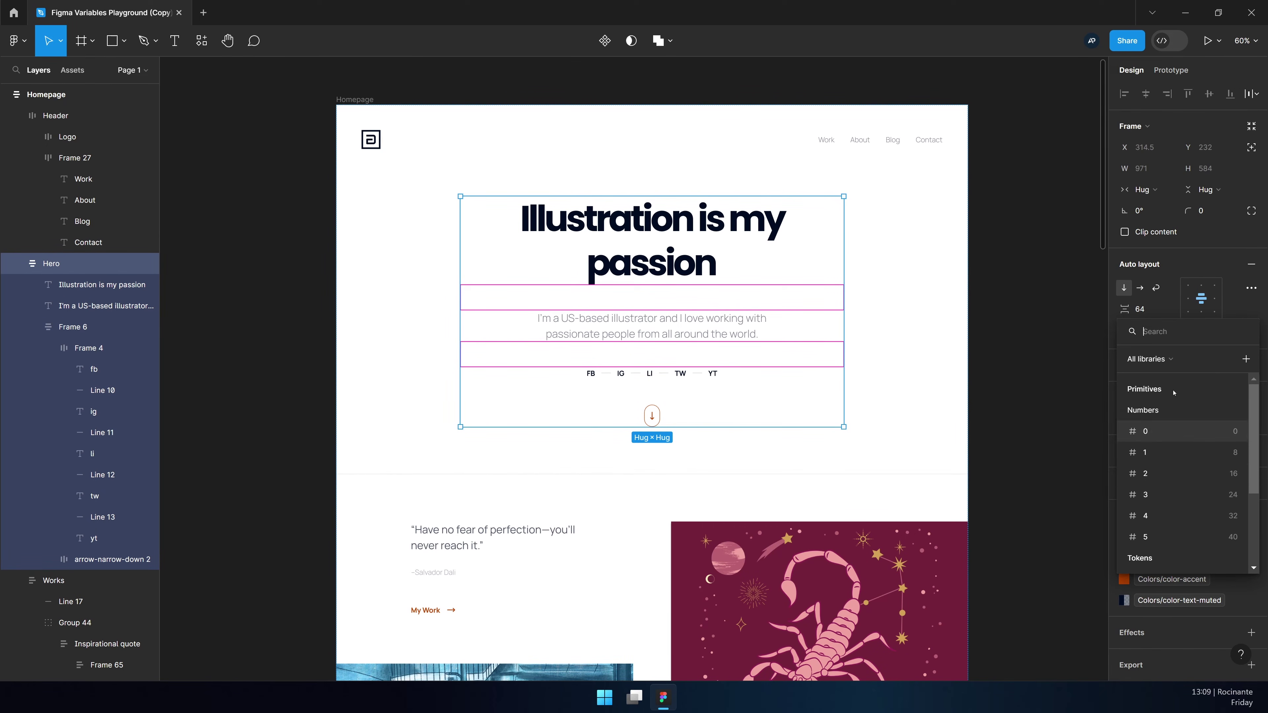
click(1069, 378)
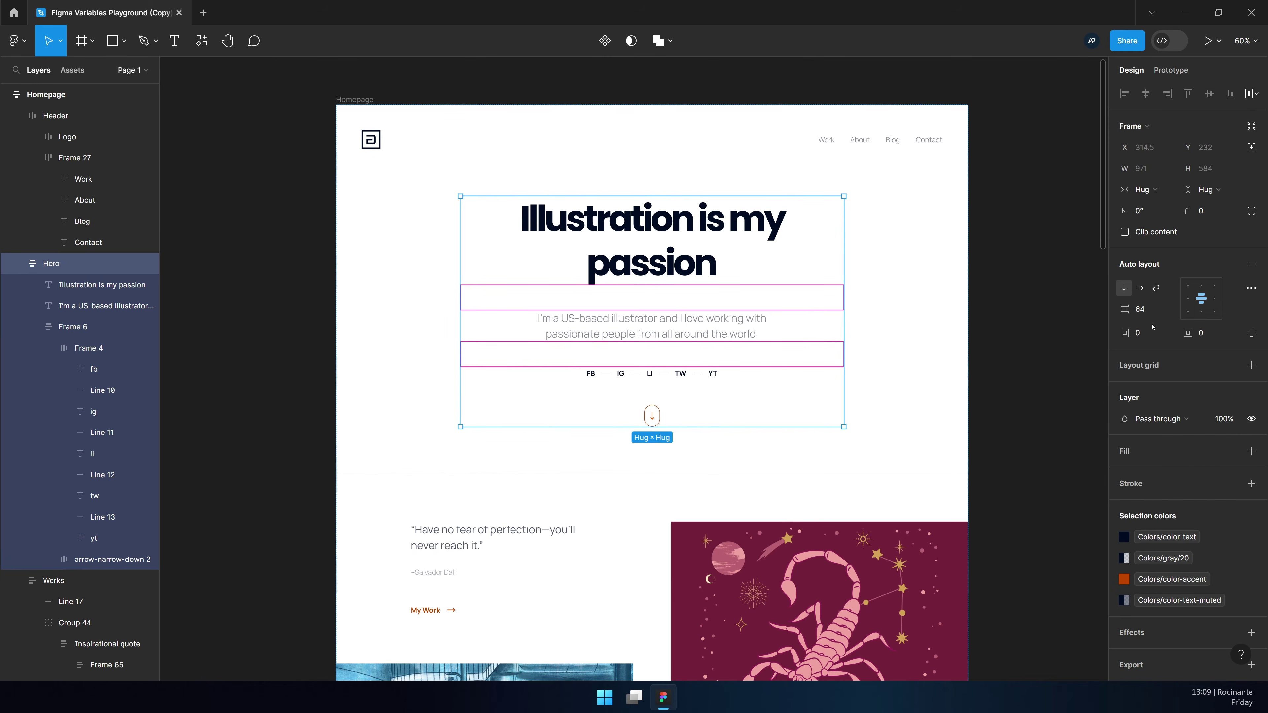
click(1027, 300)
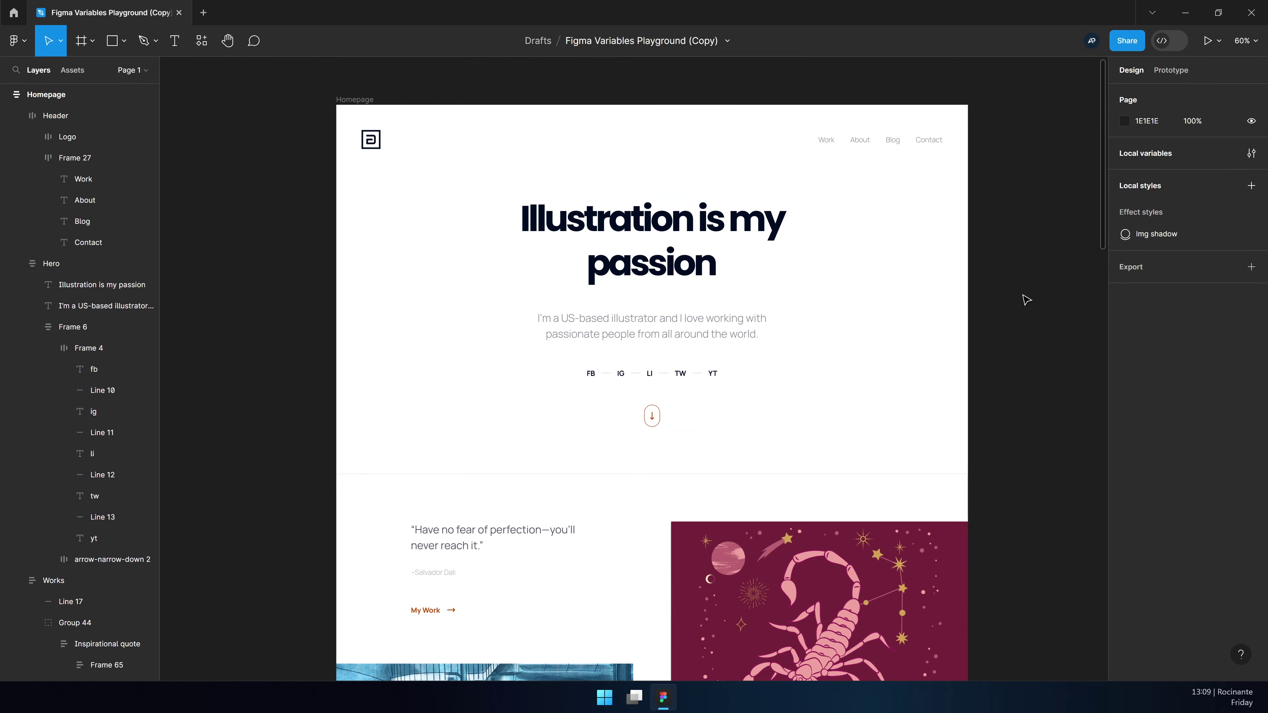
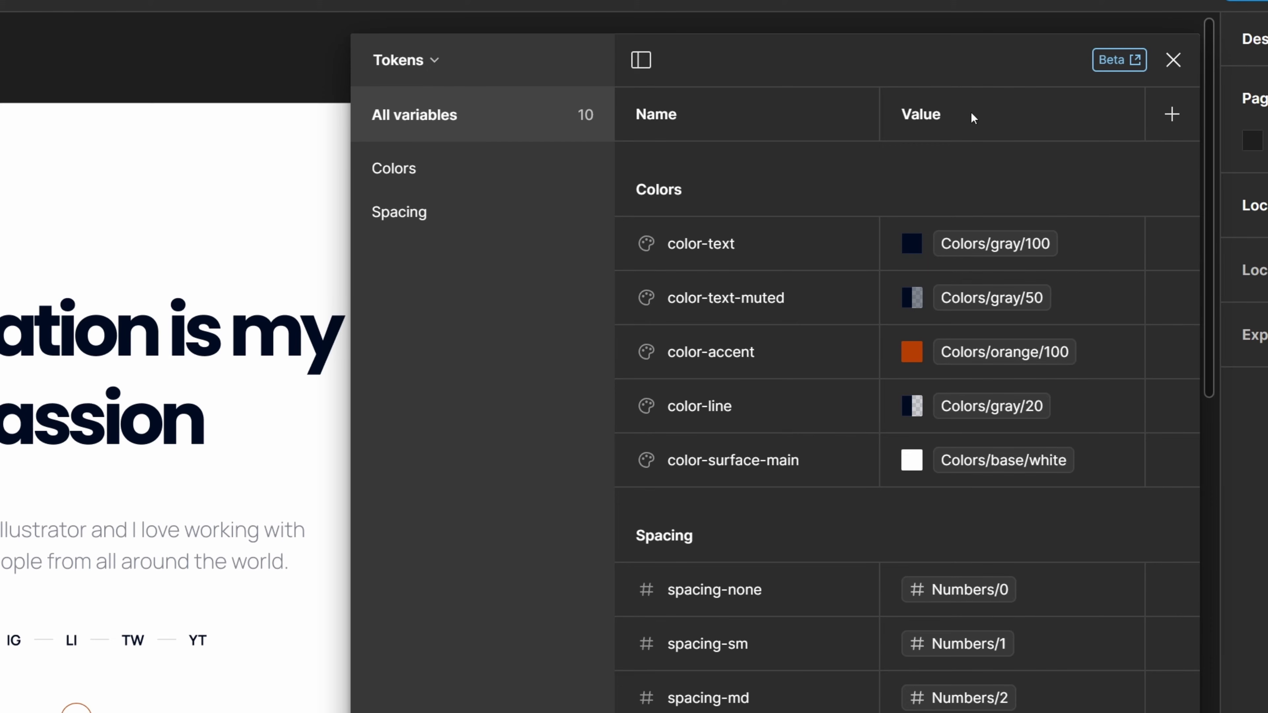
Add a second mode to the Tokens collection and name the two modes Light Mode and Dark Mode
click(1173, 114)
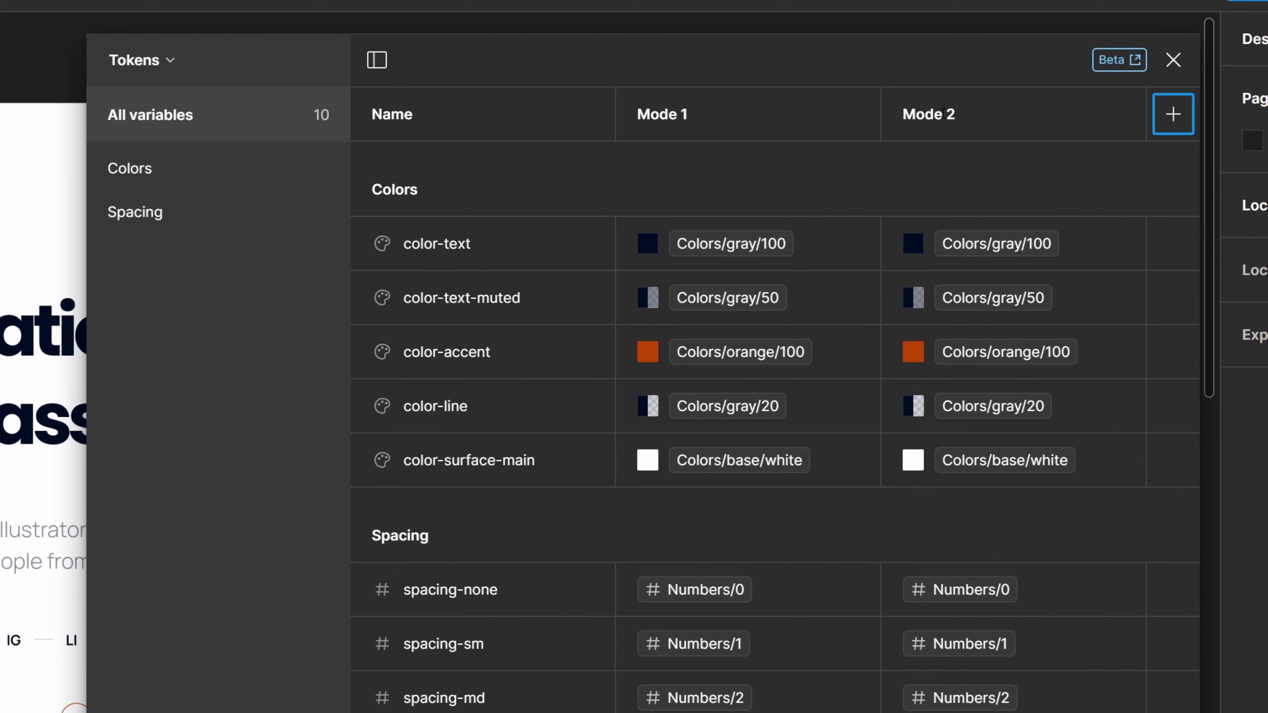
double_click(665, 115)
text(Light Mode)
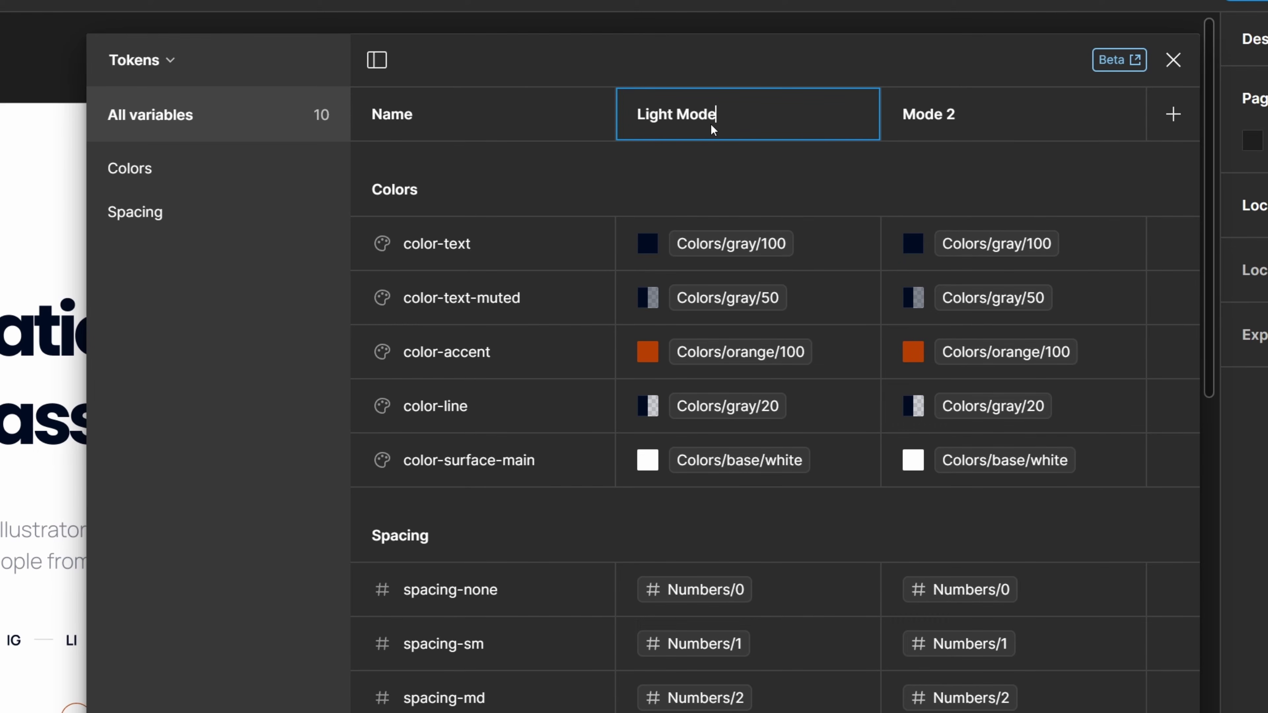
key(Return)
double_click(929, 115)
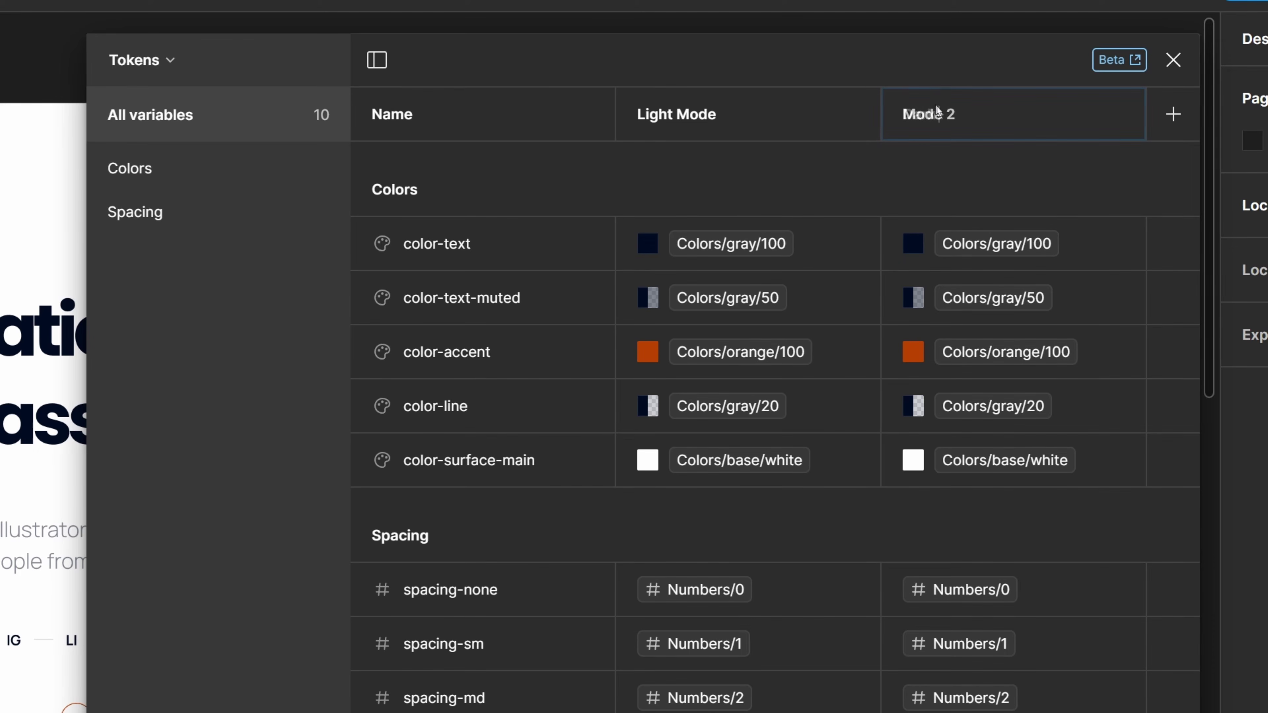
text(Dark Mode)
key(Return)
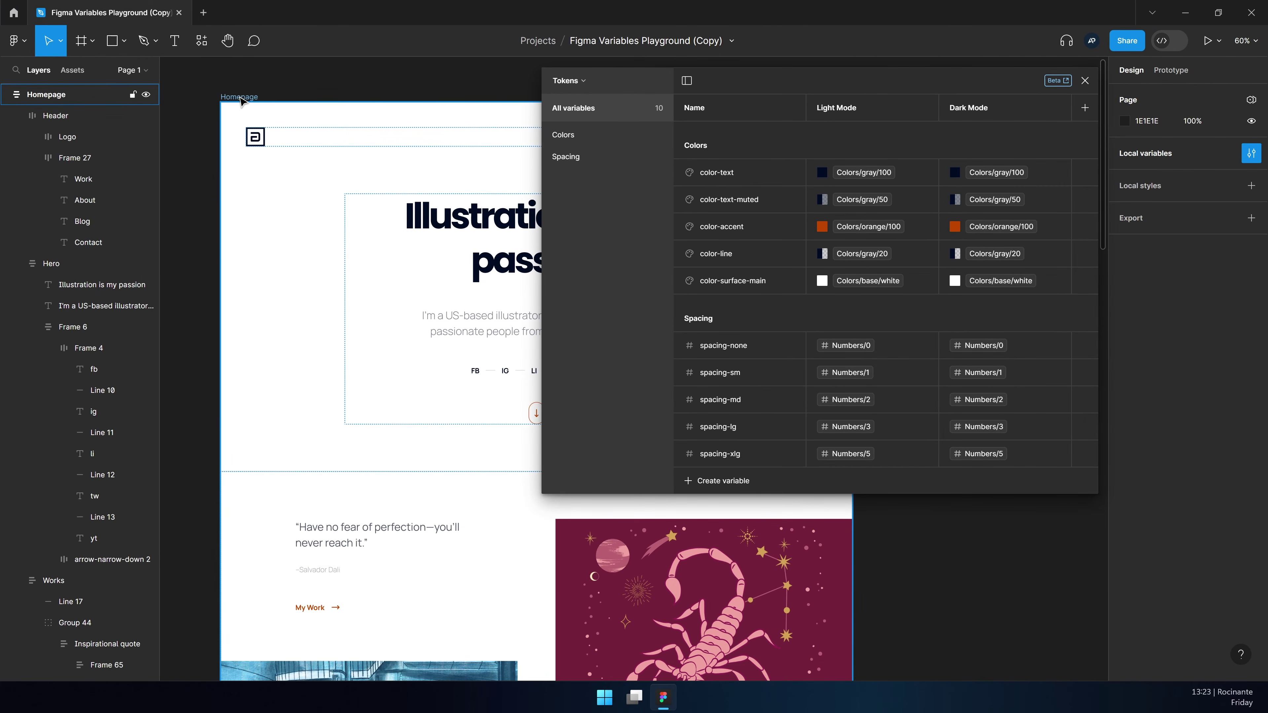
Set the Homepage frame's variable mode for the Tokens collection to Dark Mode
click(240, 98)
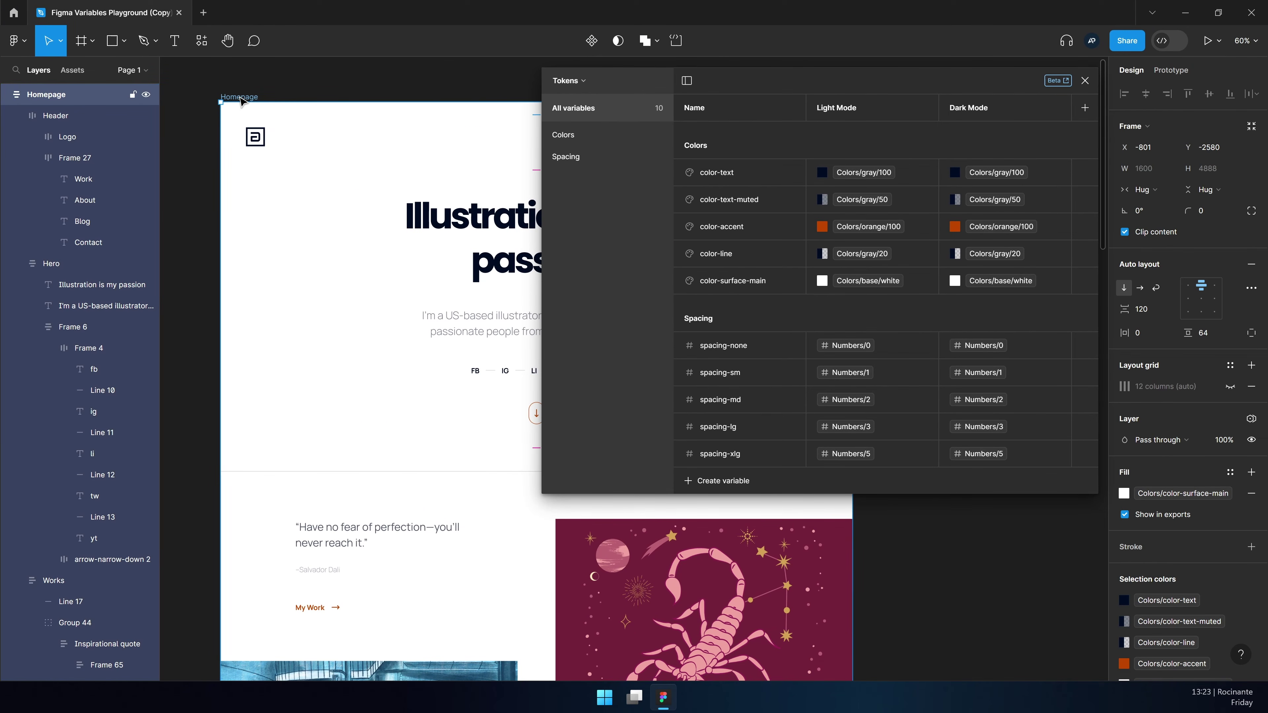
scroll(240, 100, down, 5)
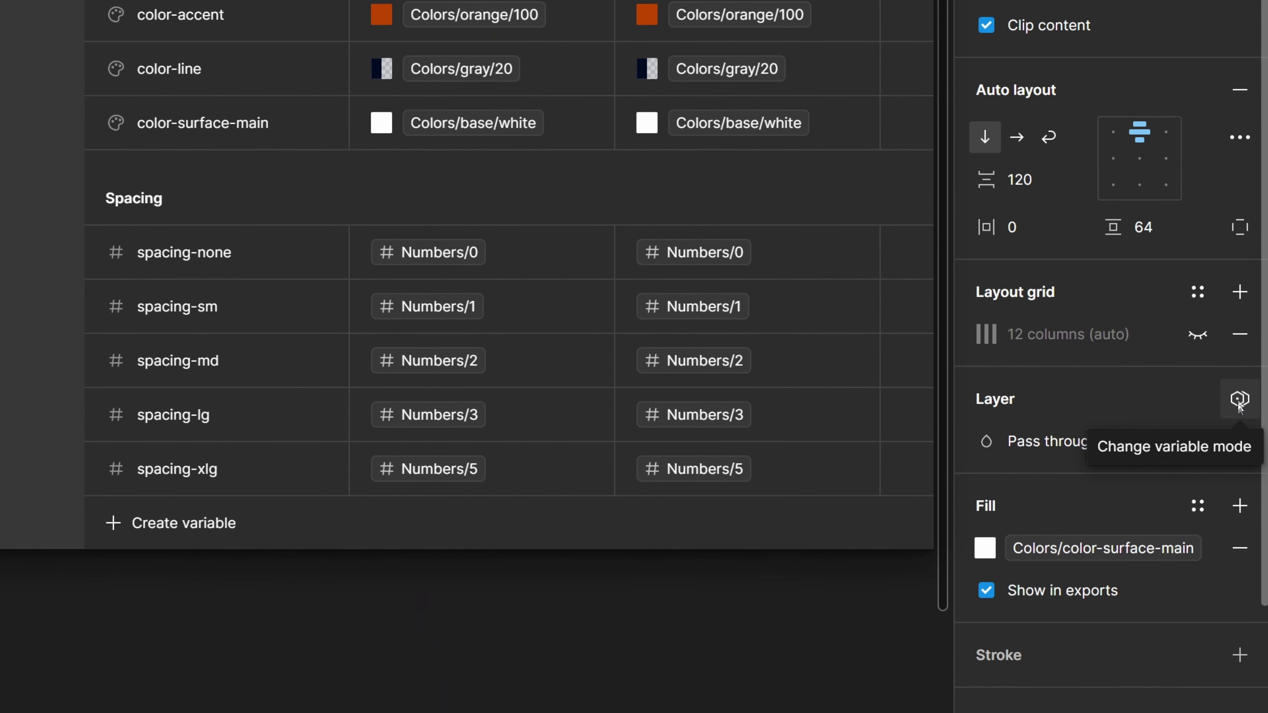
click(1236, 406)
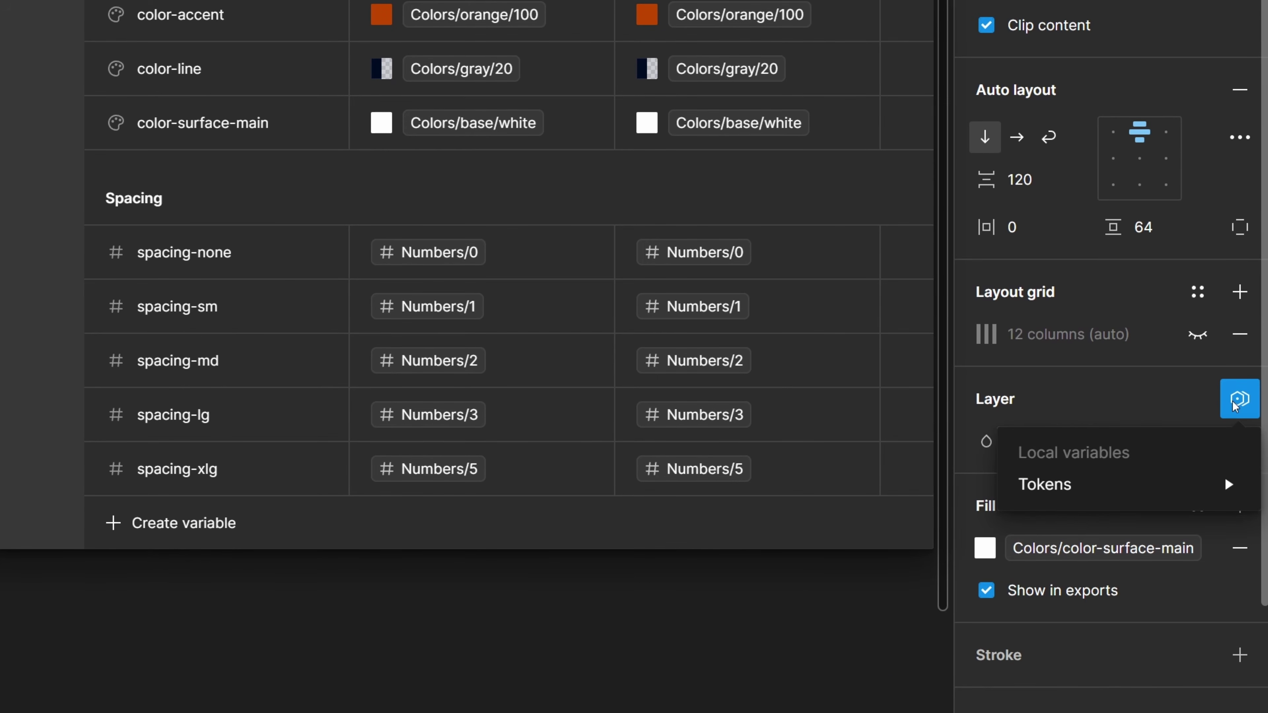
mouse_move(1091, 495)
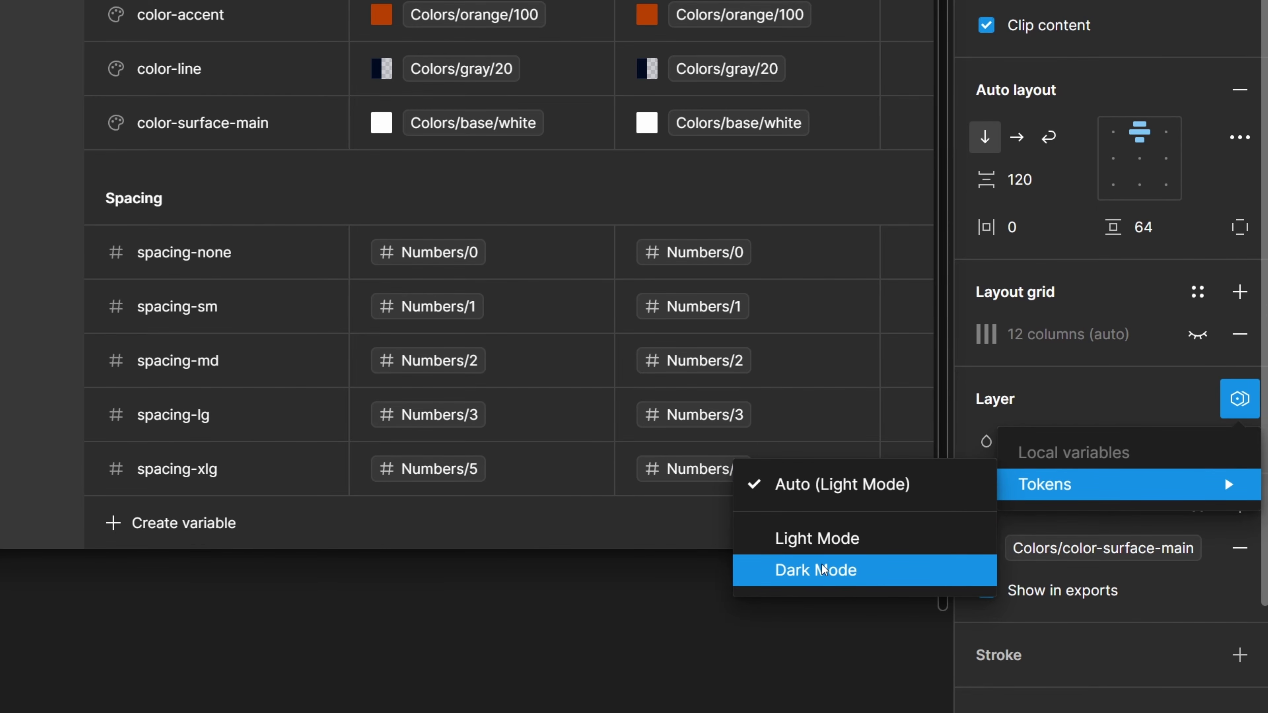
click(844, 583)
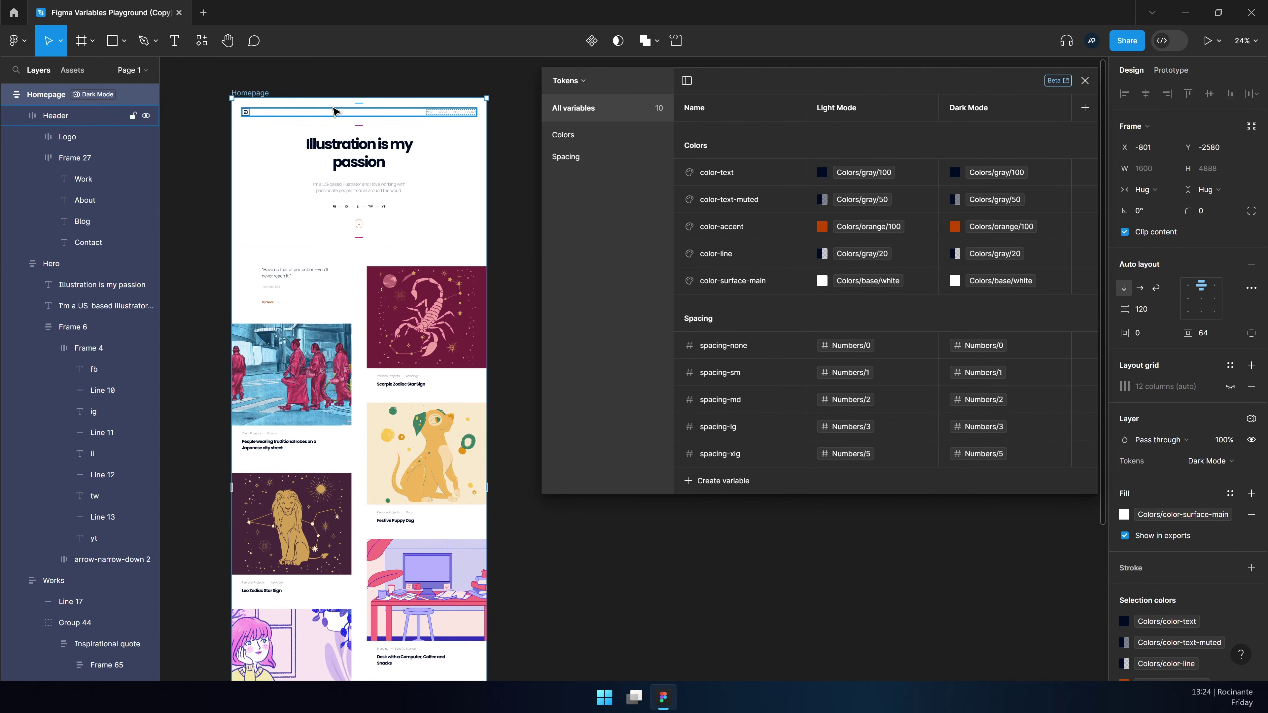
Set the Dark Mode values of color-surface-main to Colors/base/black and color-text to Colors/base/white
click(1001, 281)
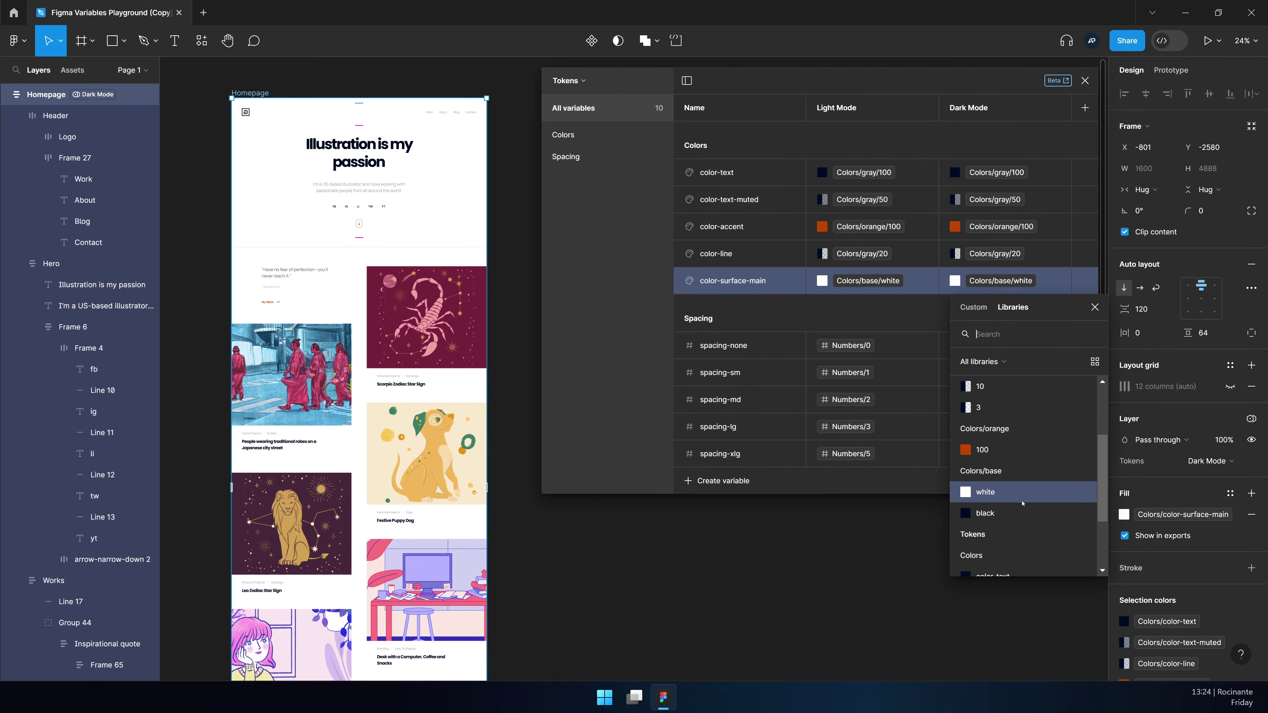
click(1013, 515)
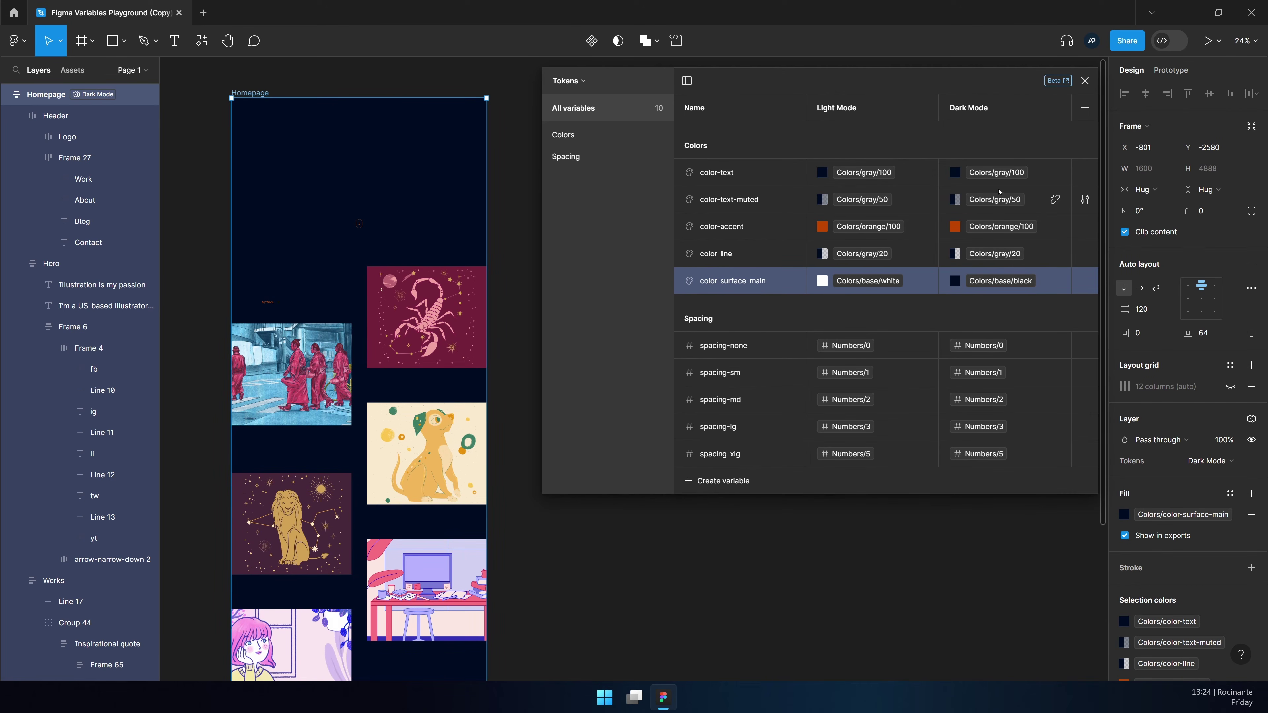
click(1005, 174)
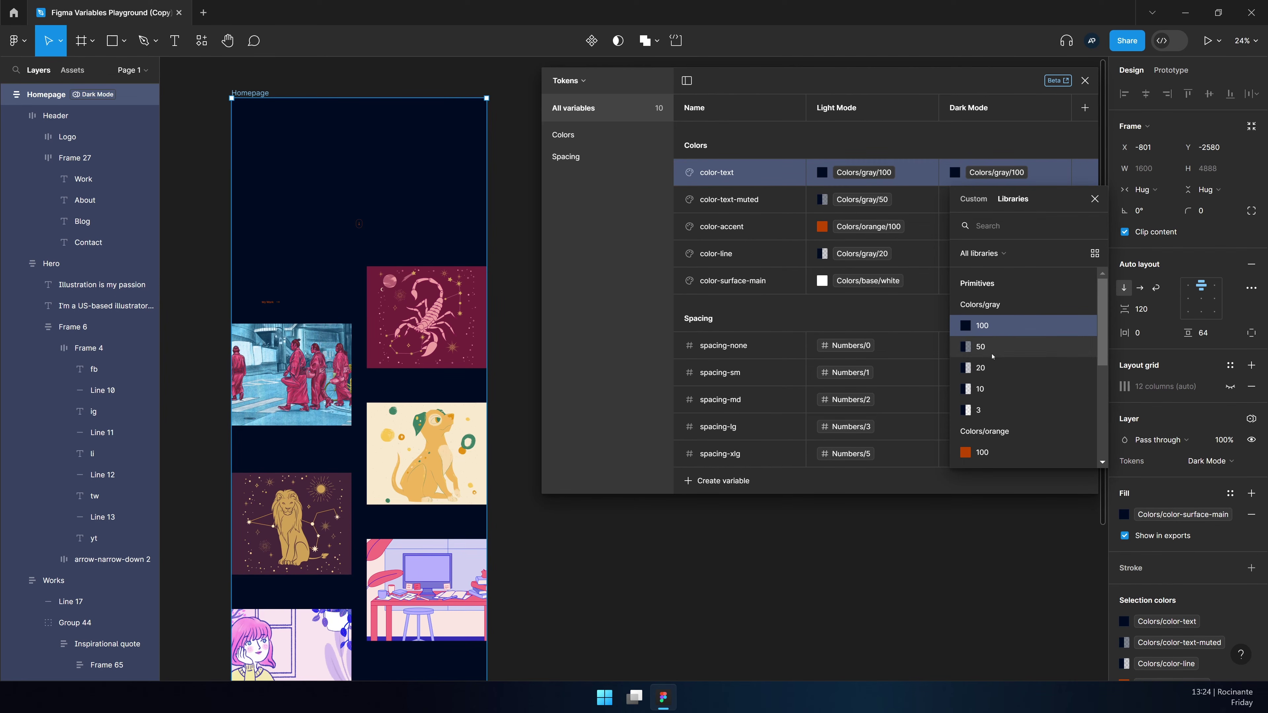
scroll(1003, 391, down, 5)
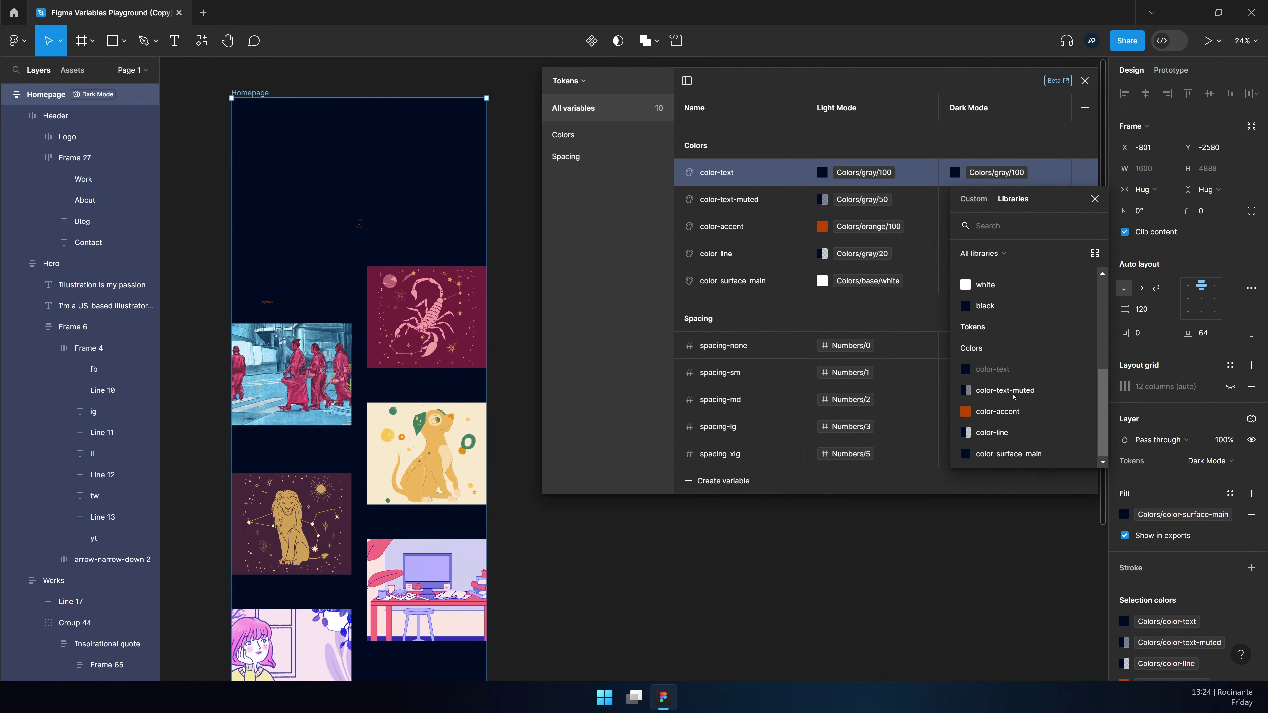
click(1002, 284)
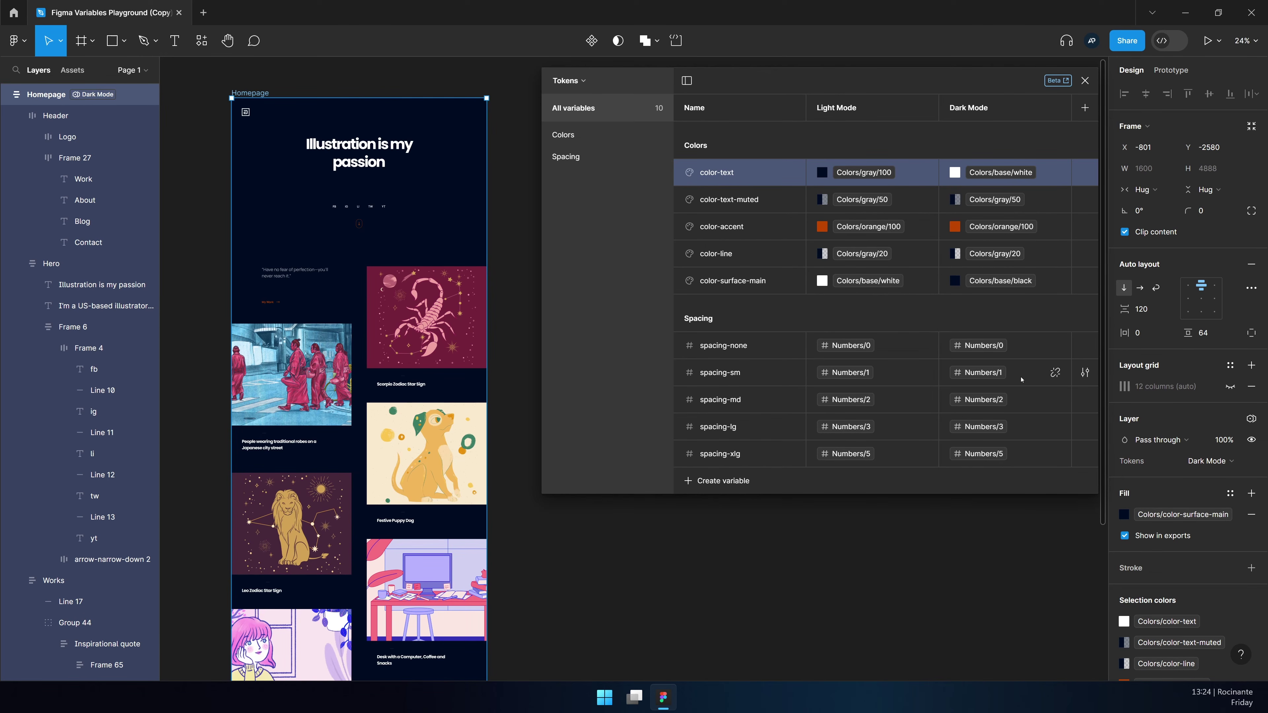
Set the Dark Mode values of color-text-muted and color-line to Colors/base/white
click(1016, 201)
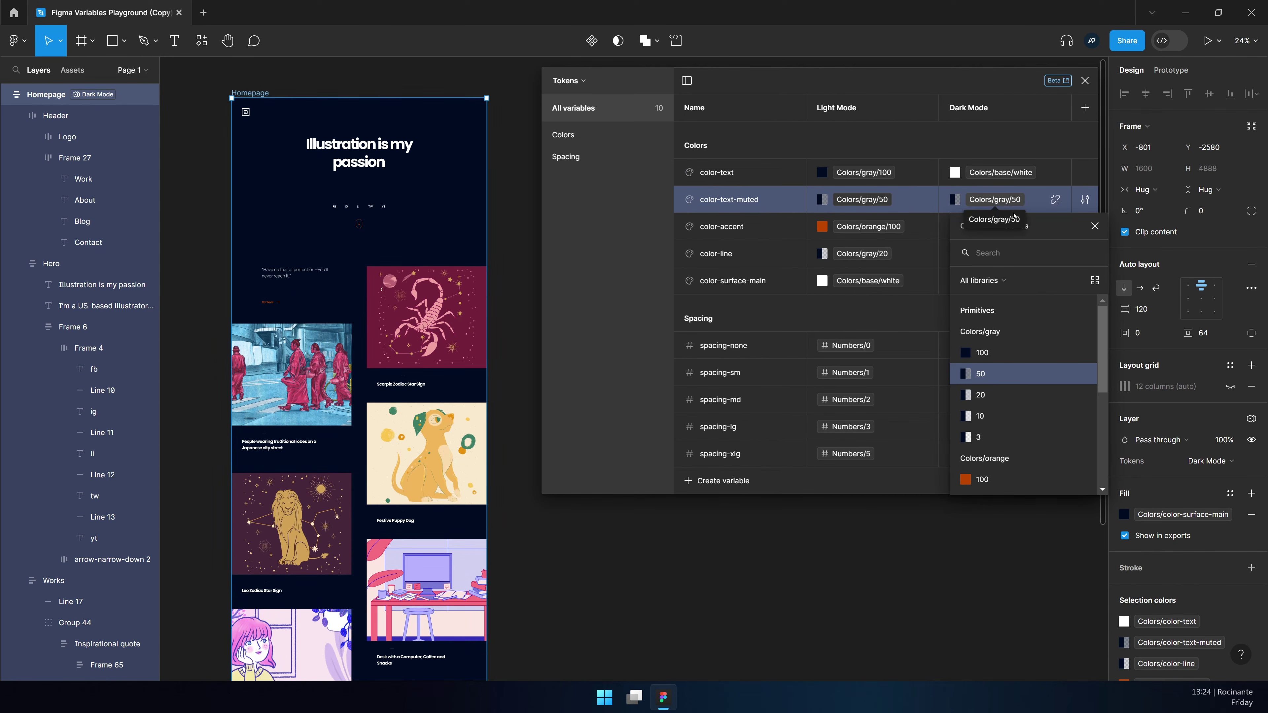
click(981, 415)
scroll(1004, 380, down, 3)
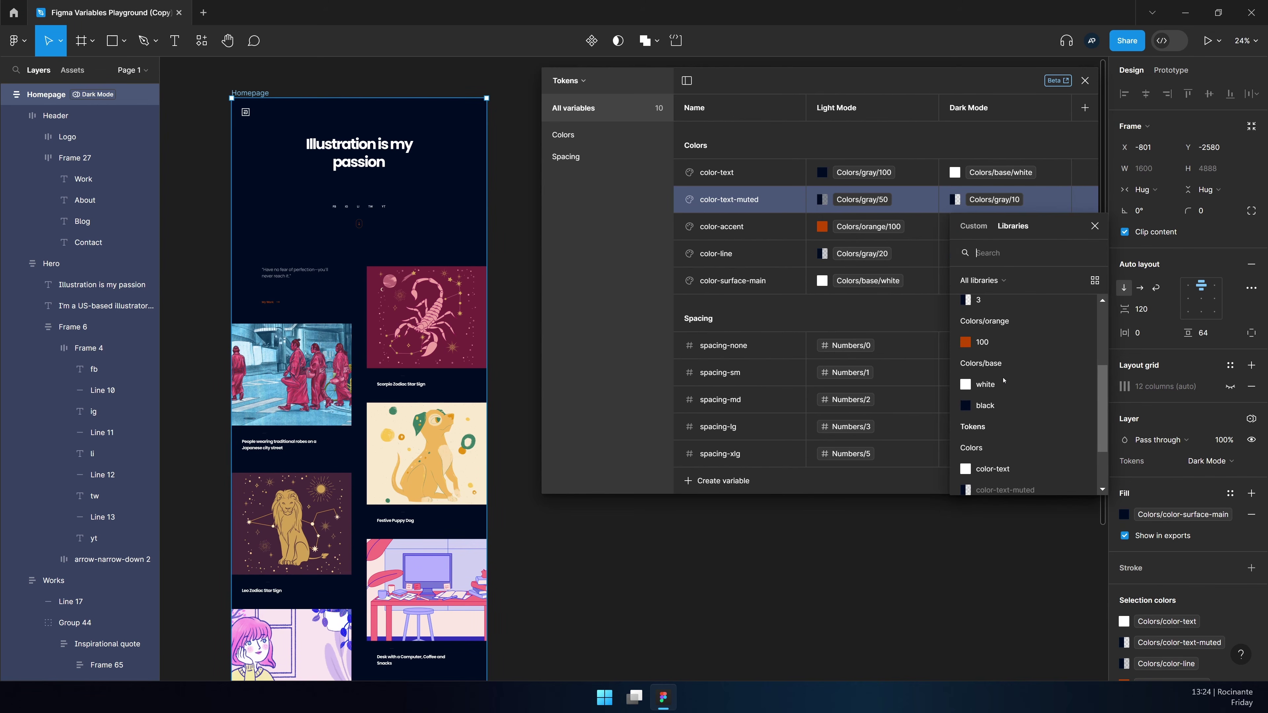
click(1003, 383)
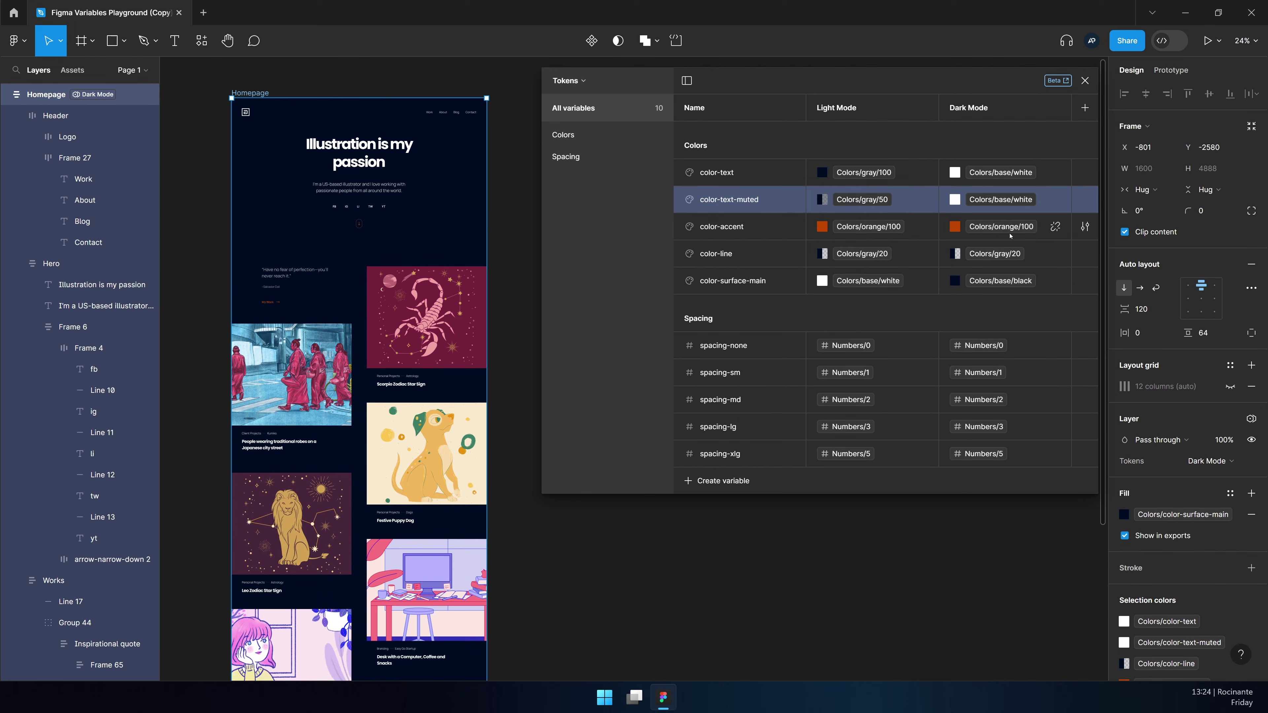
click(1015, 255)
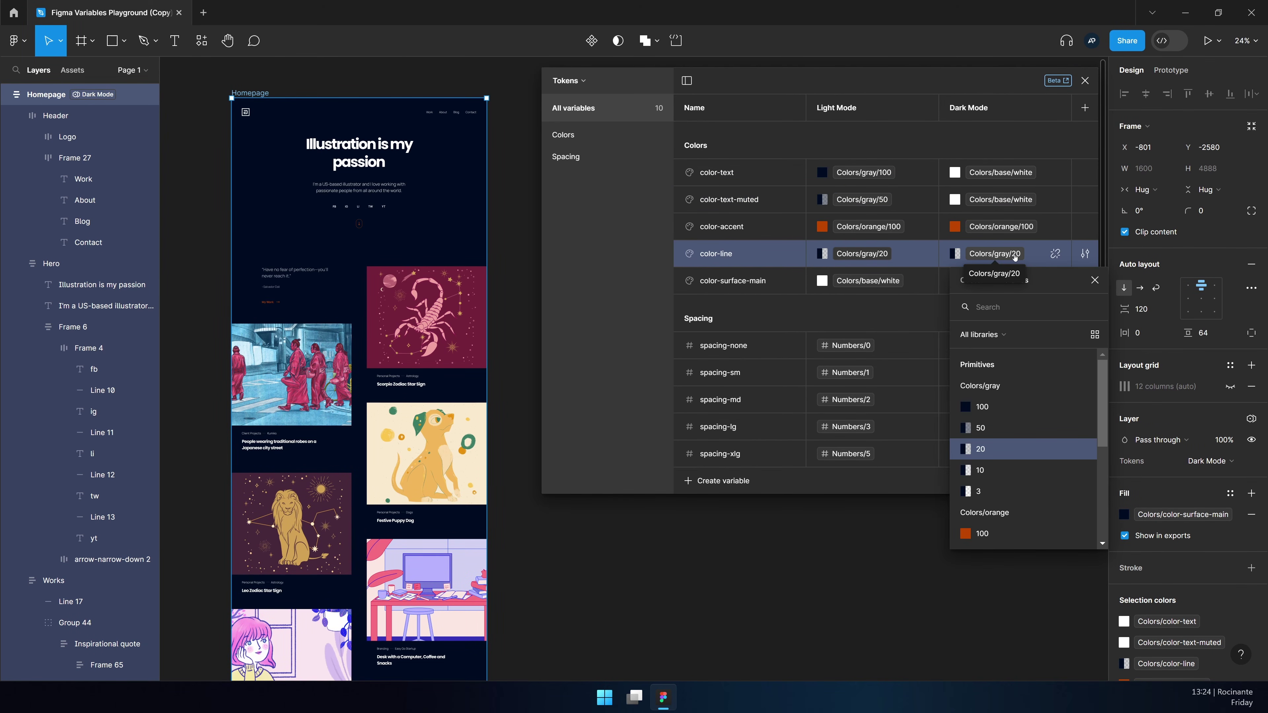
scroll(994, 444, down, 3)
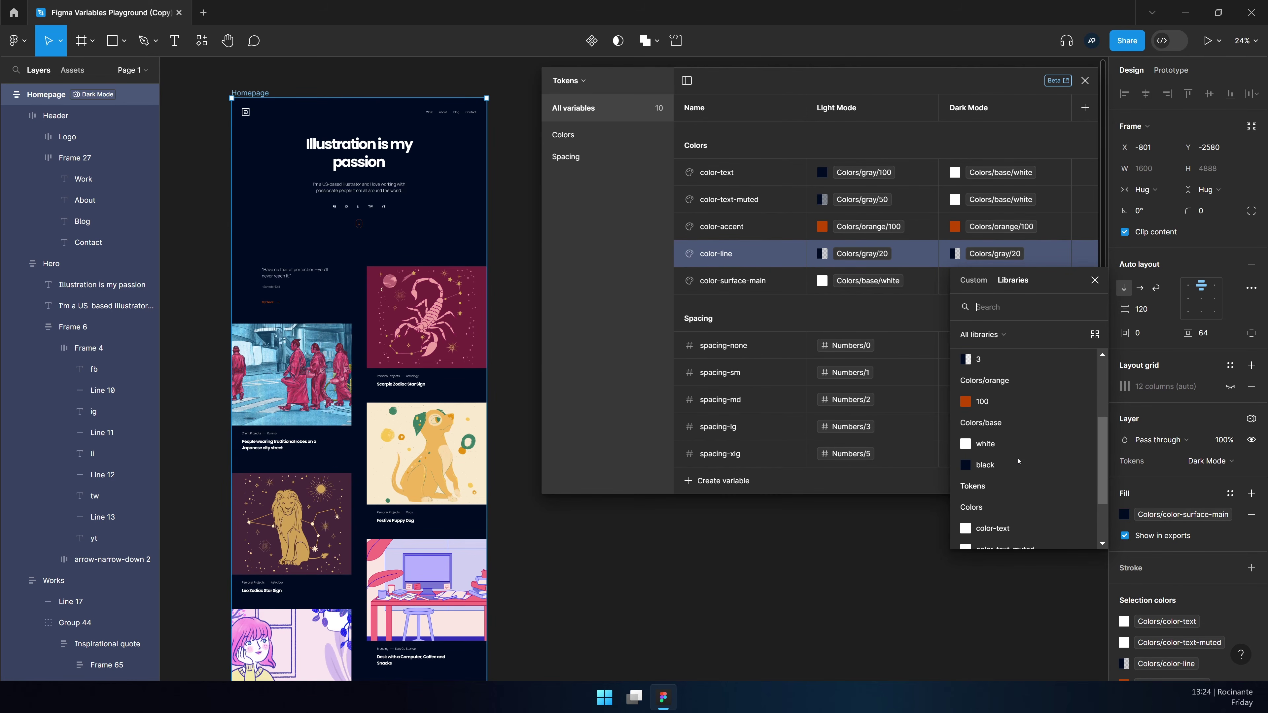
click(995, 444)
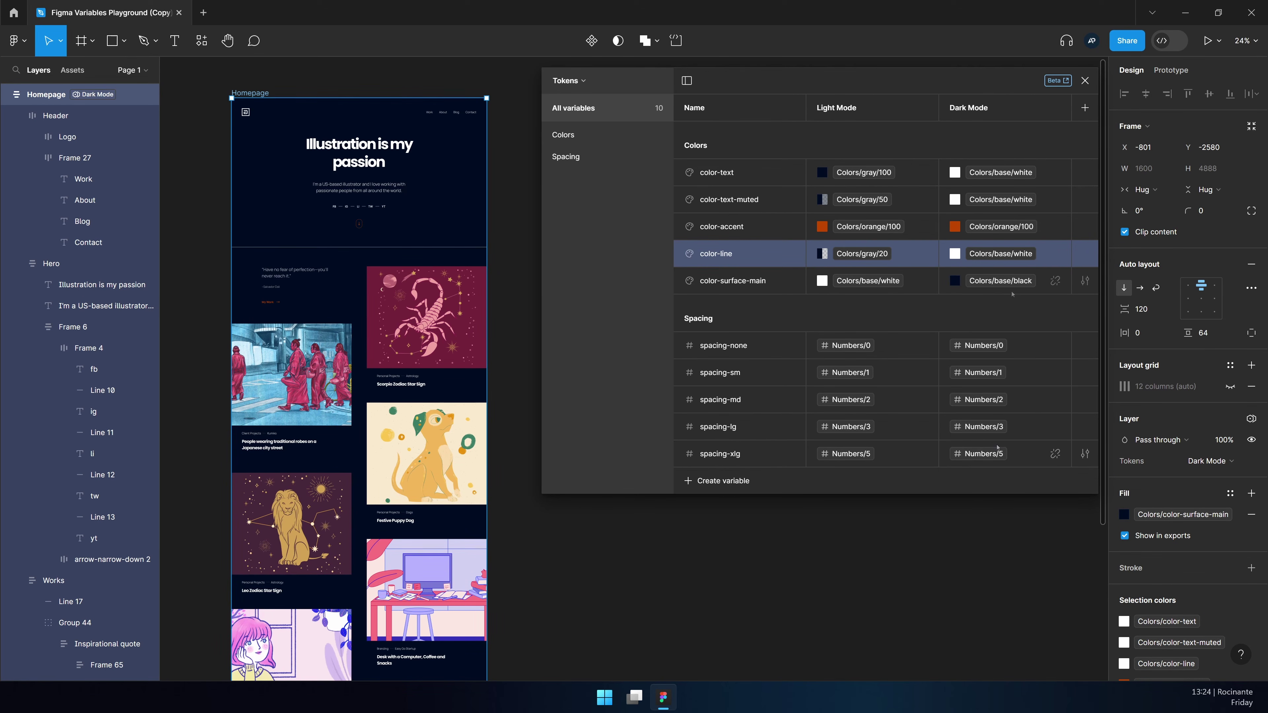
Switch the Homepage frame's Tokens mode back and forth between Light Mode and Dark Mode to compare both looks
click(523, 136)
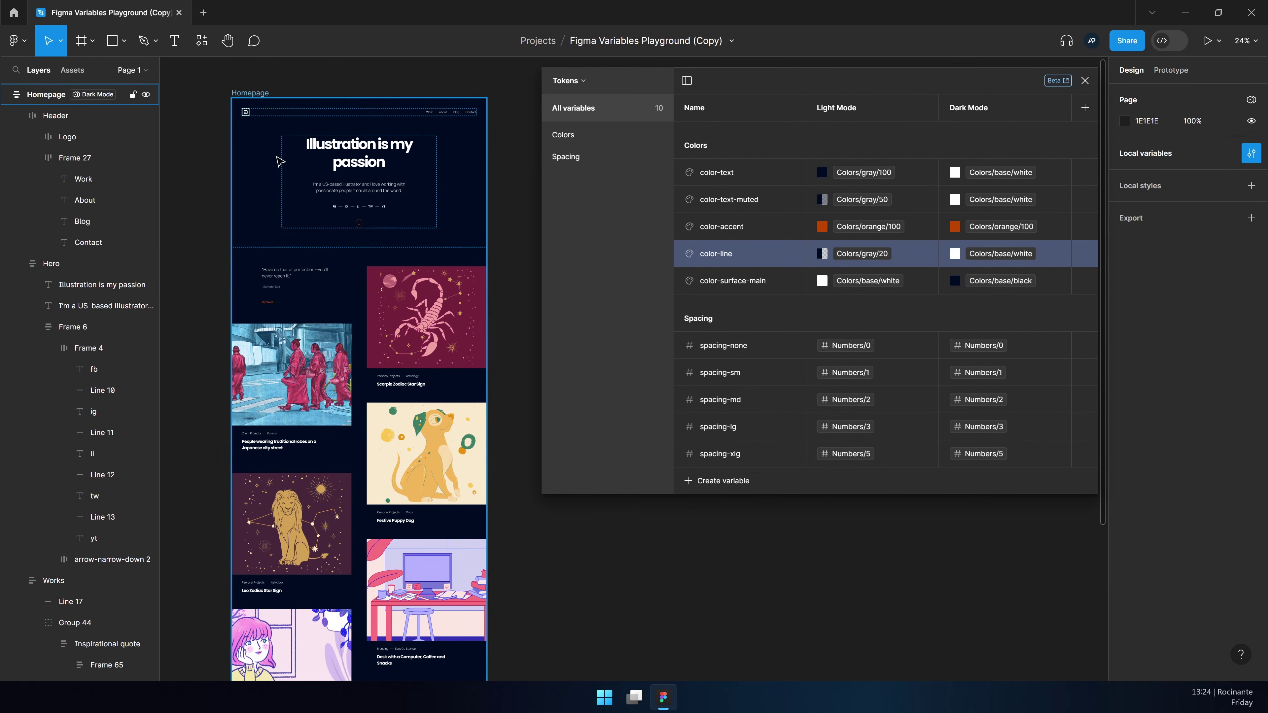
click(254, 93)
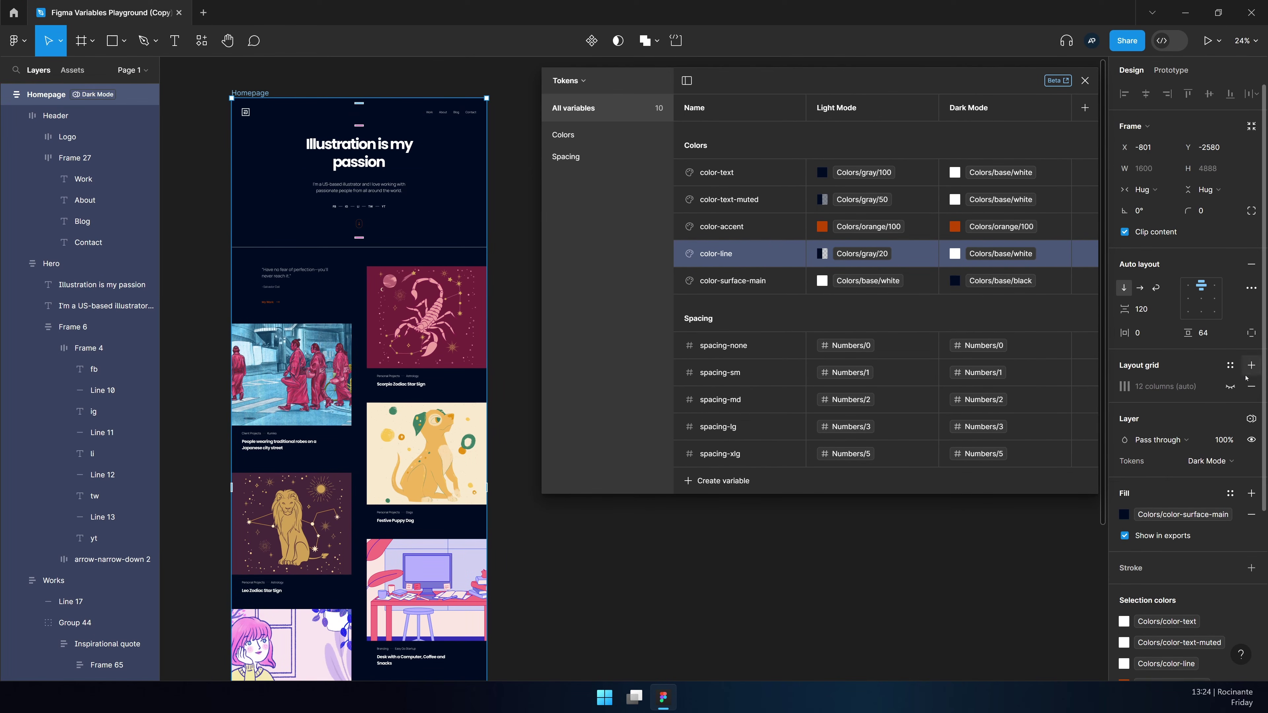
click(1252, 418)
mouse_move(1209, 461)
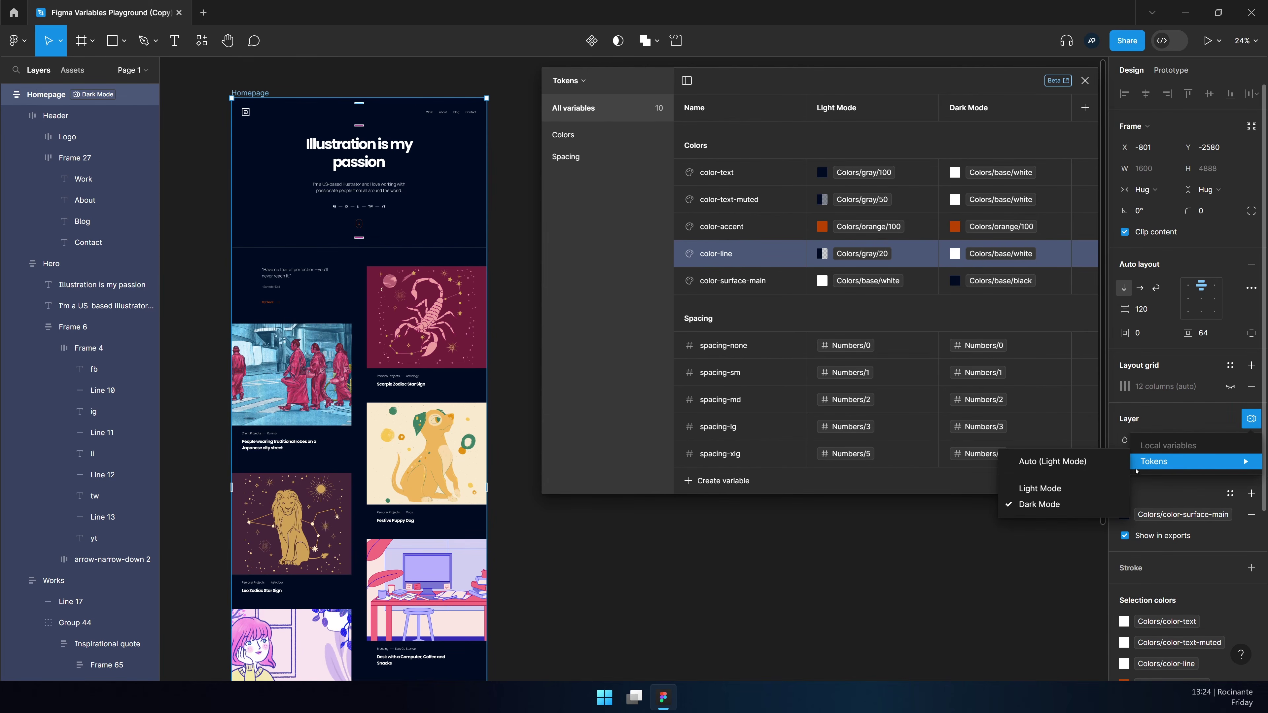
click(1059, 489)
click(1209, 461)
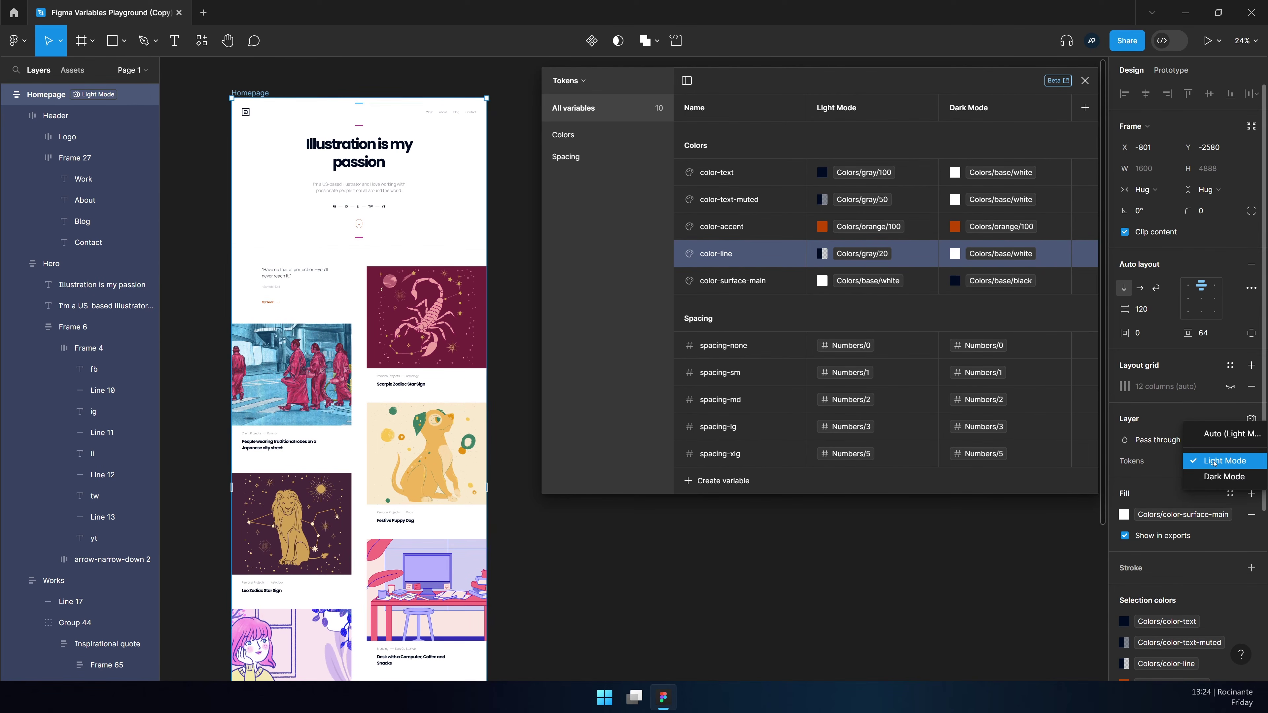
click(1219, 480)
click(1211, 461)
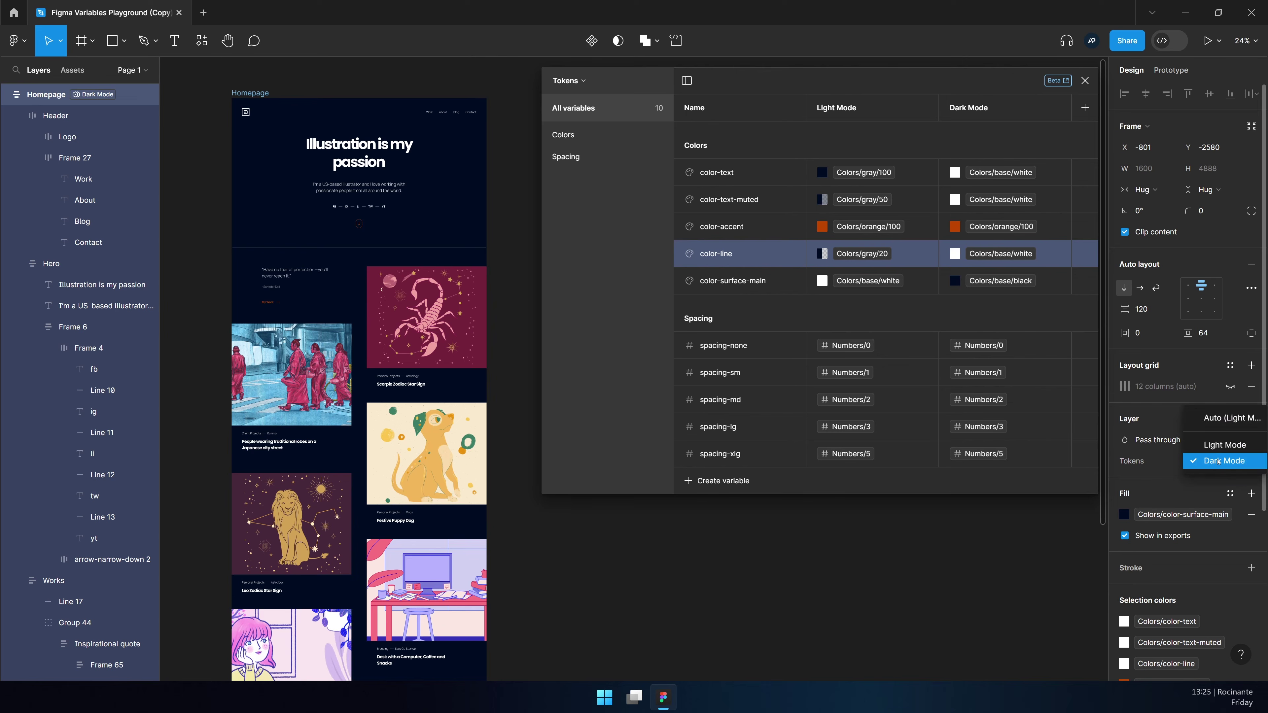
click(1220, 446)
click(1211, 461)
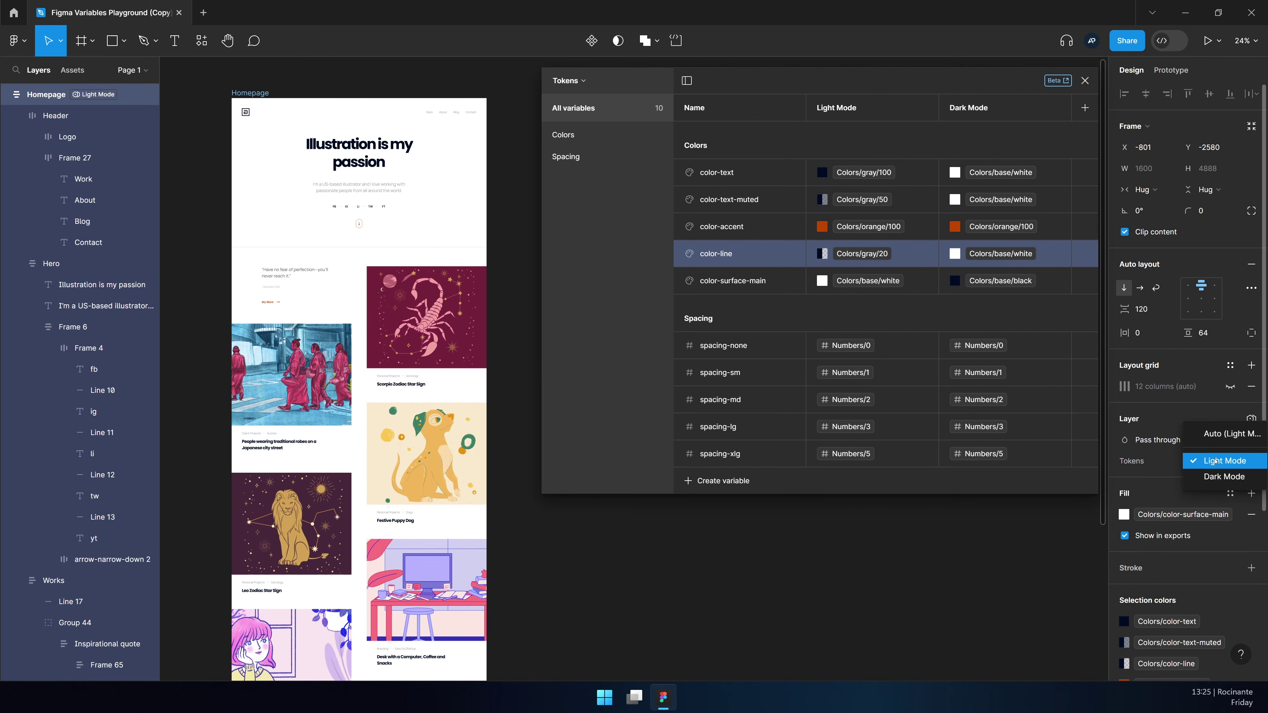
click(1219, 477)
click(1211, 461)
click(1215, 446)
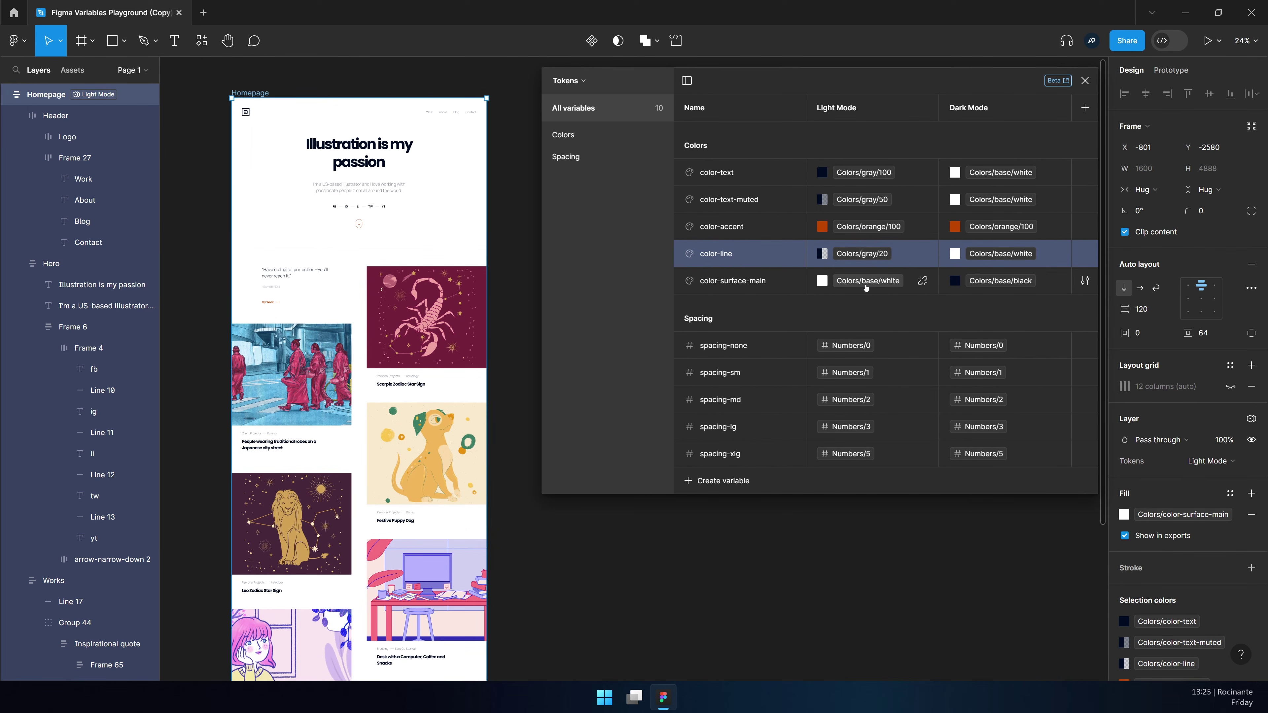
click(1208, 461)
click(1213, 477)
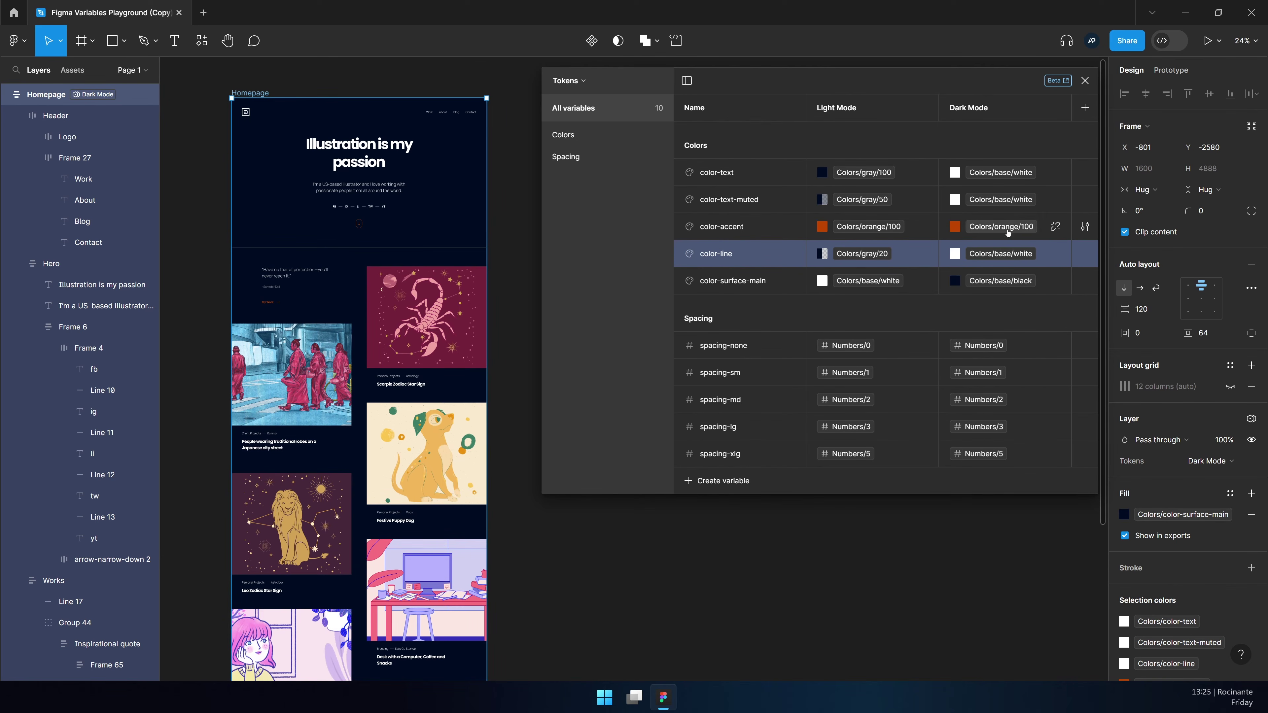
Set the Homepage frame's Tokens mode to Auto (Light Mode) and deselect the frame
click(1222, 461)
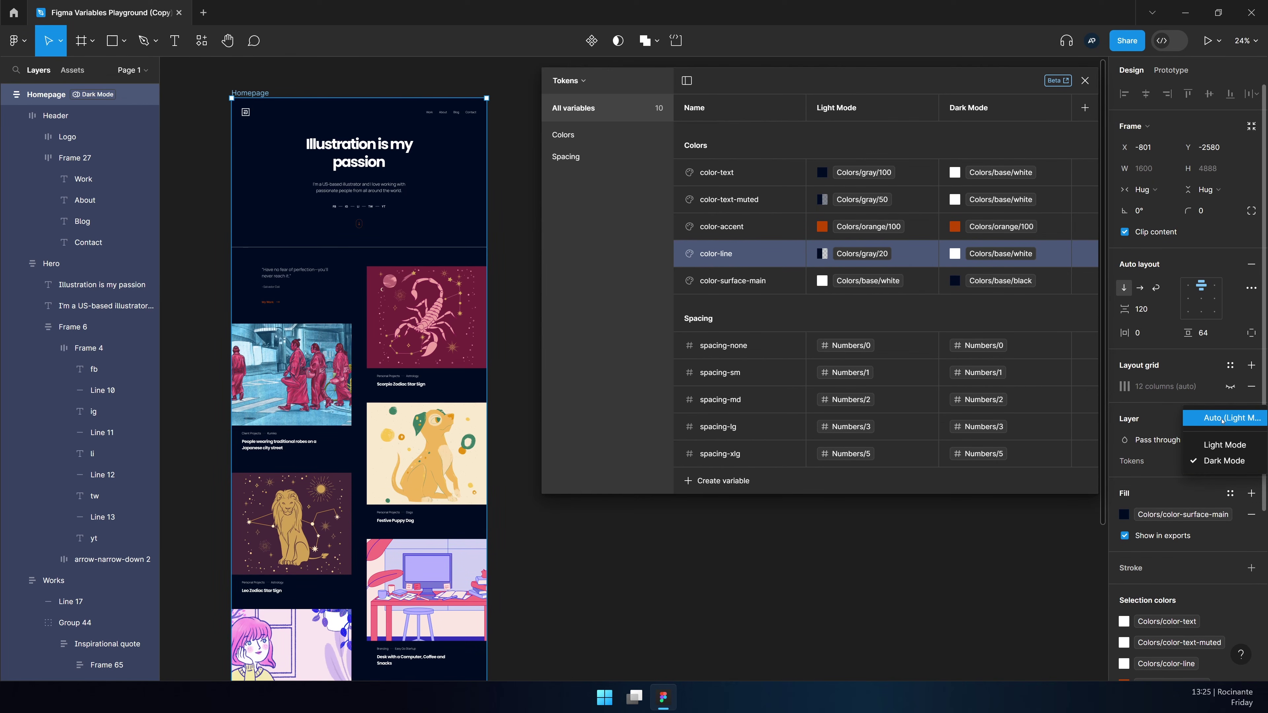
click(1202, 421)
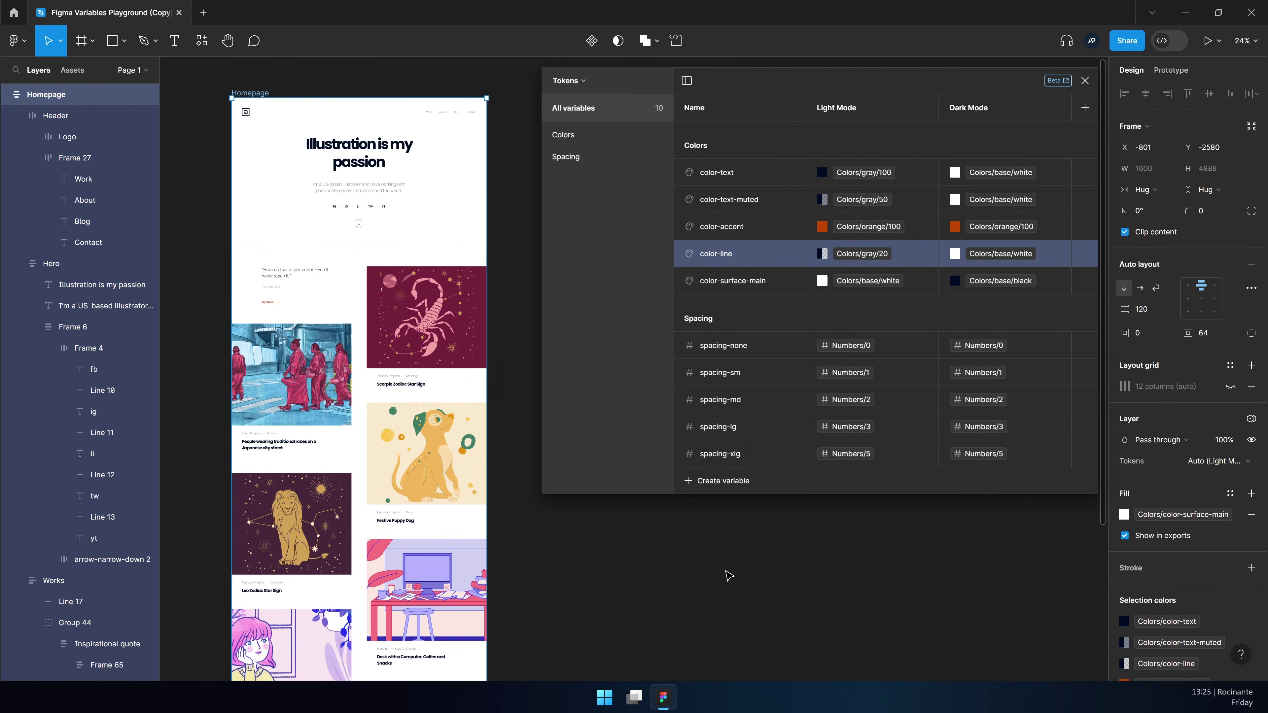
click(730, 576)
Close the variables window, draw an empty frame about 2363 × 3689 beside the Homepage frame, and duplicate it
scroll(730, 576, left, 5)
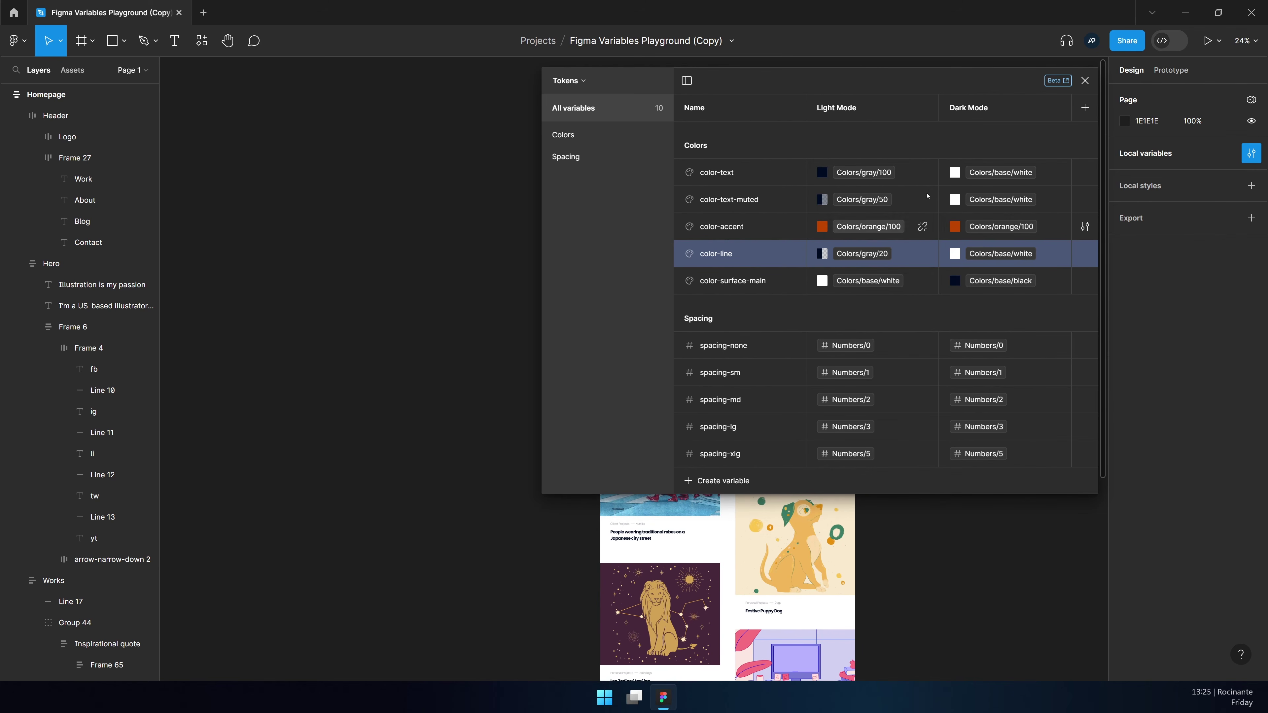
click(1086, 82)
scroll(390, 226, left, 5)
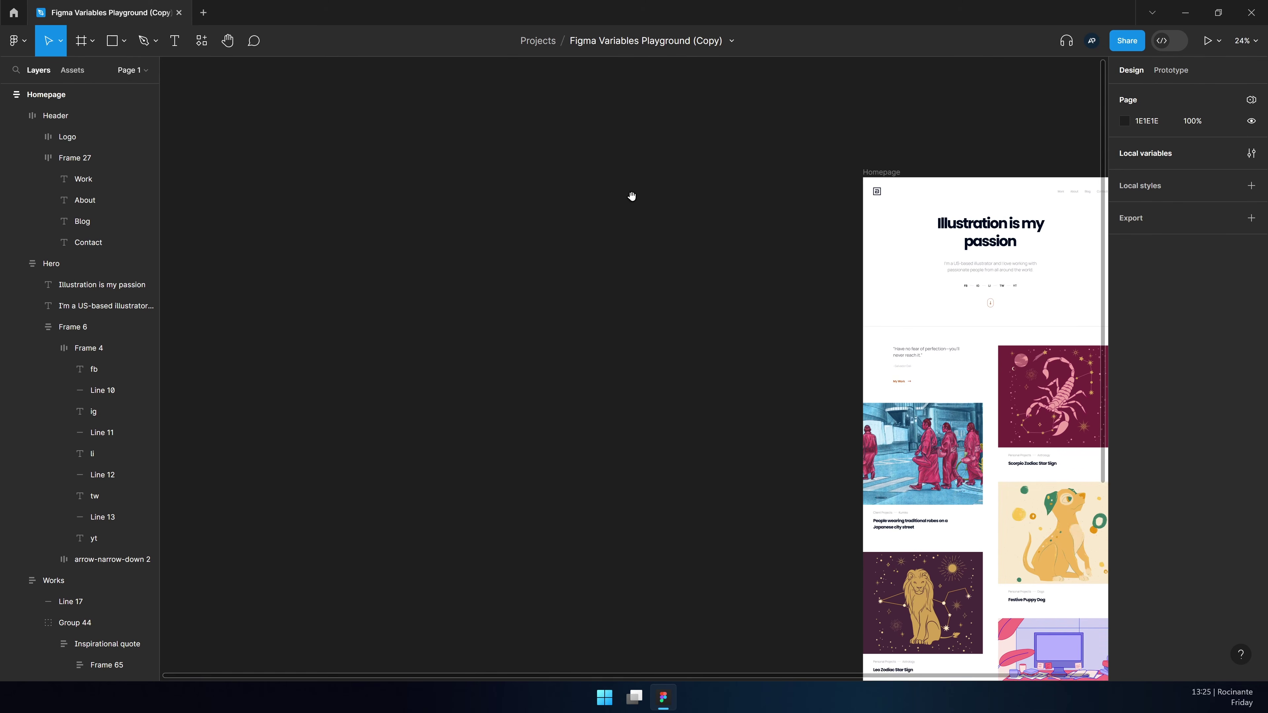
key(f)
drag(284, 85, 661, 622)
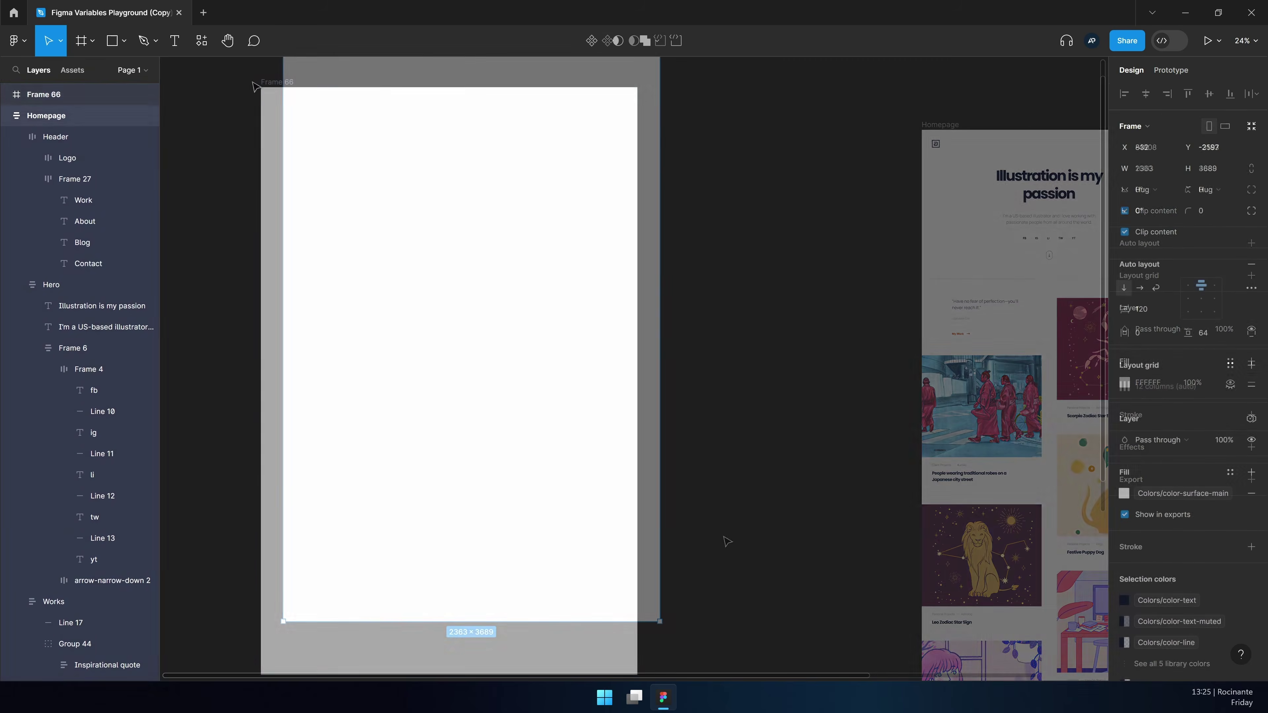
key(ctrl+d)
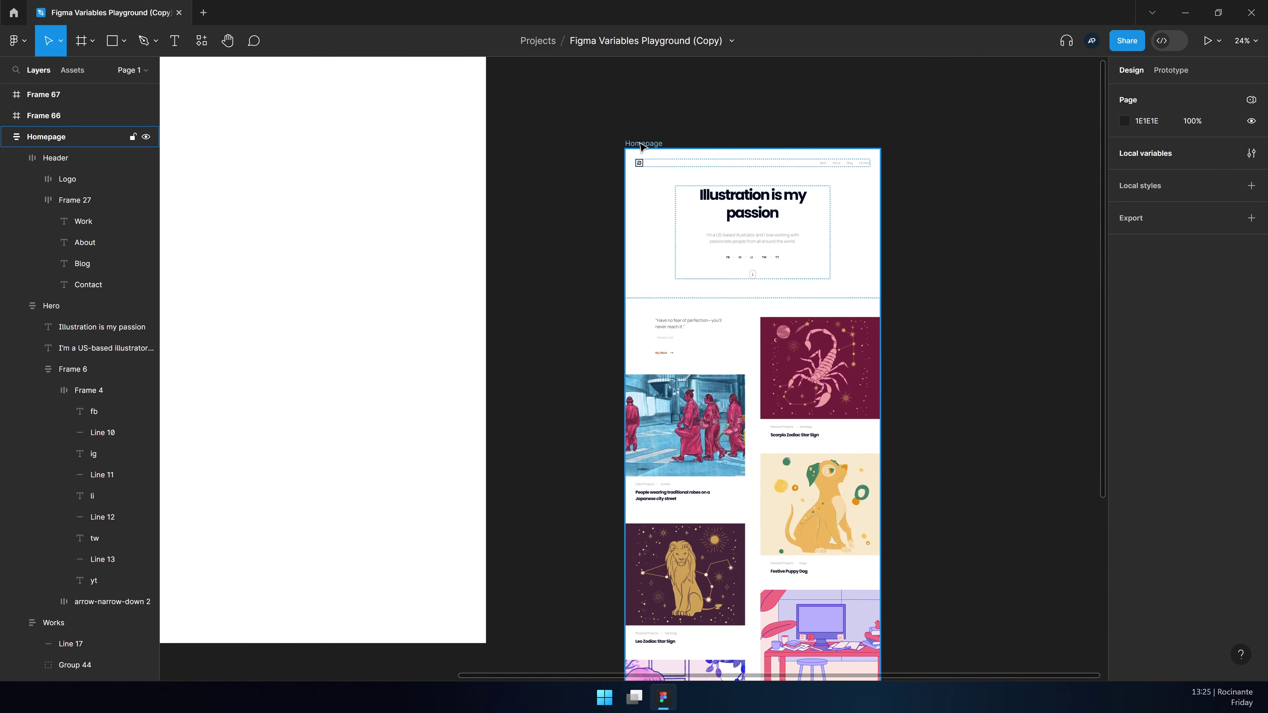
Move the Homepage frame into the empty Frame 66
drag(630, 136, 223, 86)
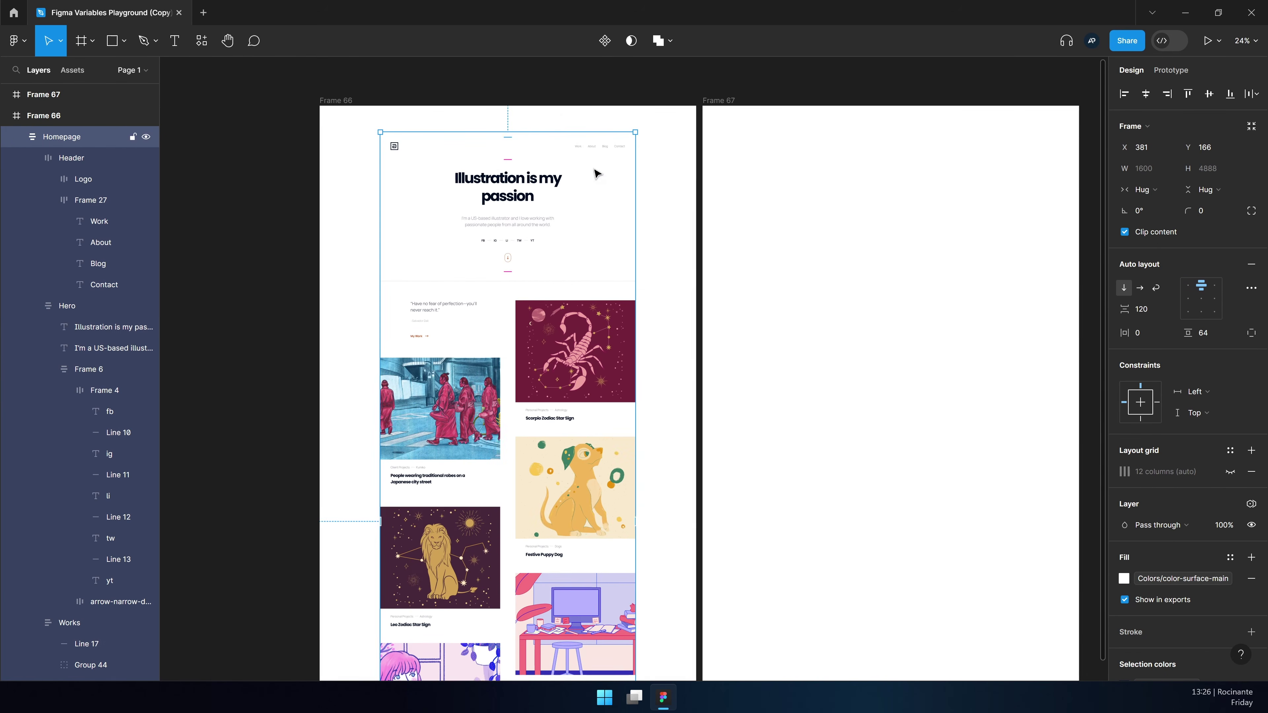
Set Frame 66's Tokens mode to Light Mode
click(346, 103)
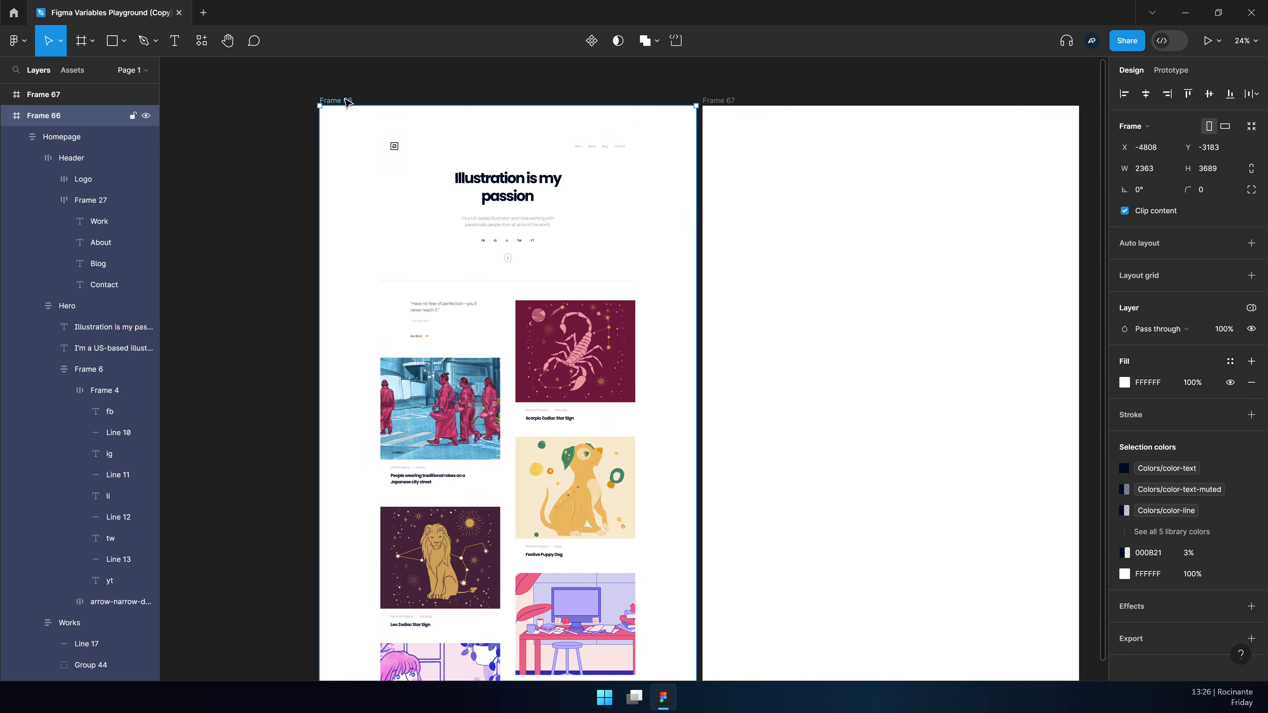
click(1251, 308)
mouse_move(1211, 350)
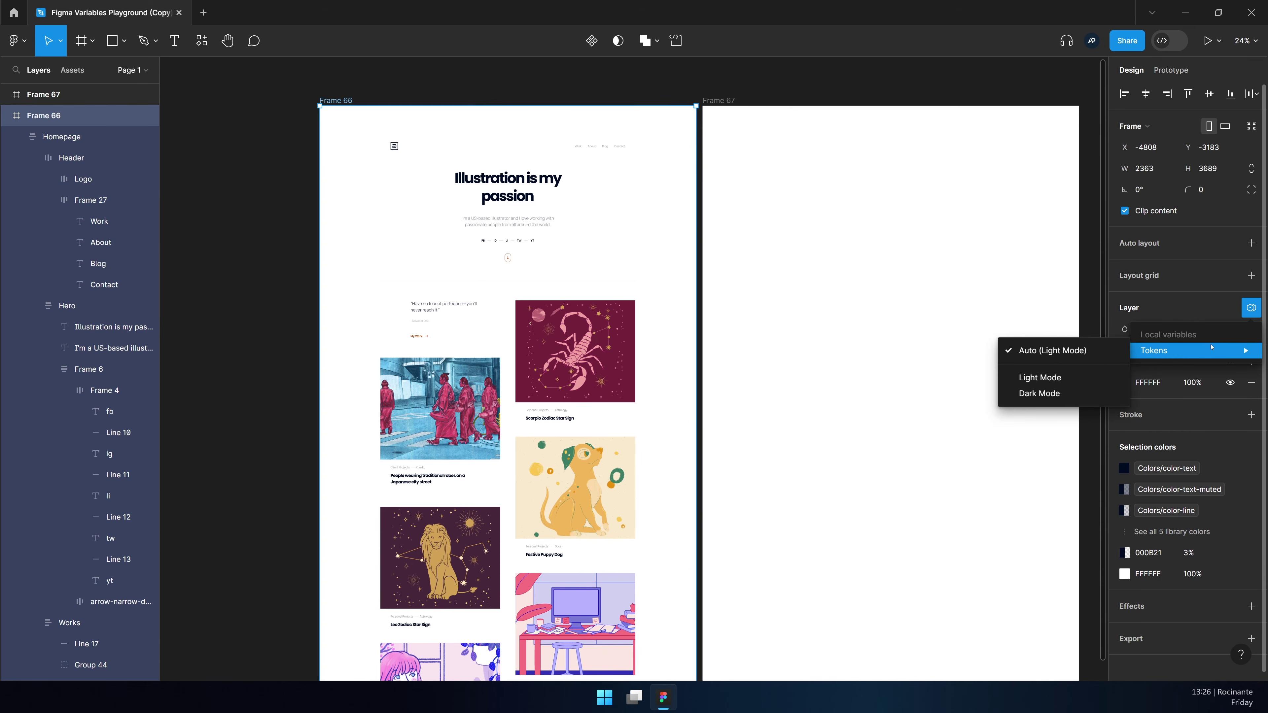
click(1049, 379)
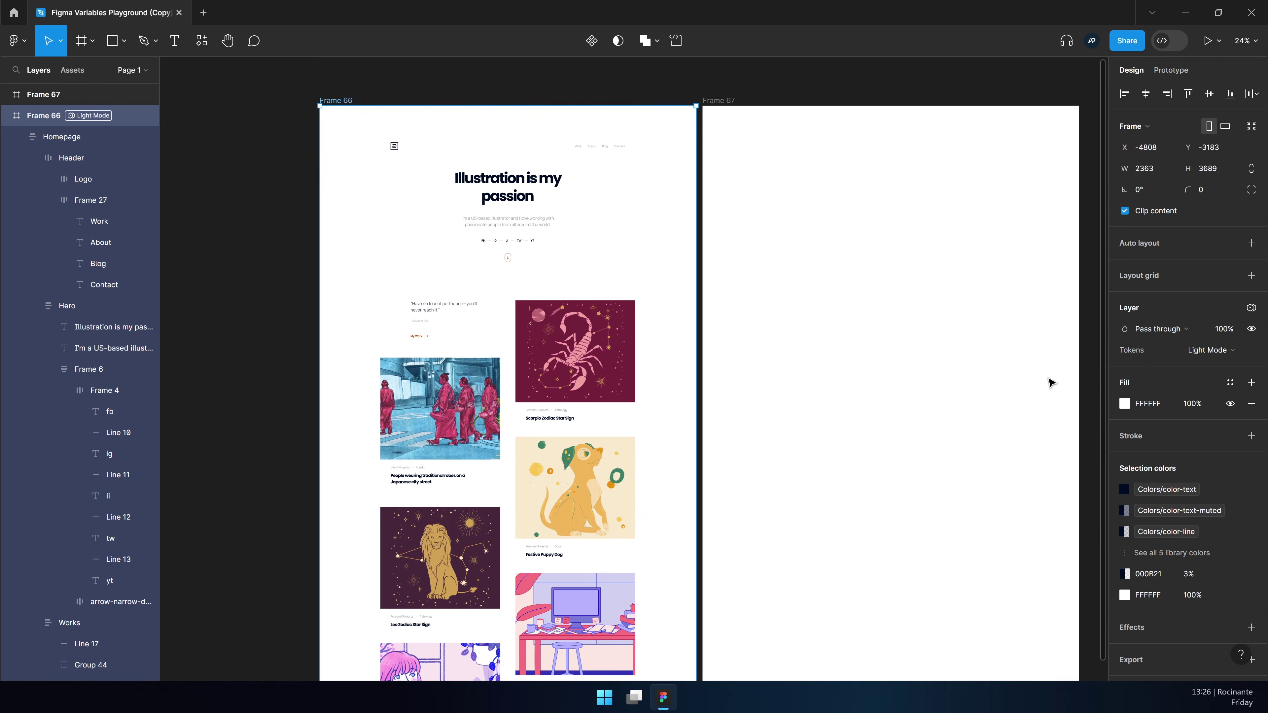
Check which Tokens mode the nested Homepage frame uses, leaving its setting as is
key(Return)
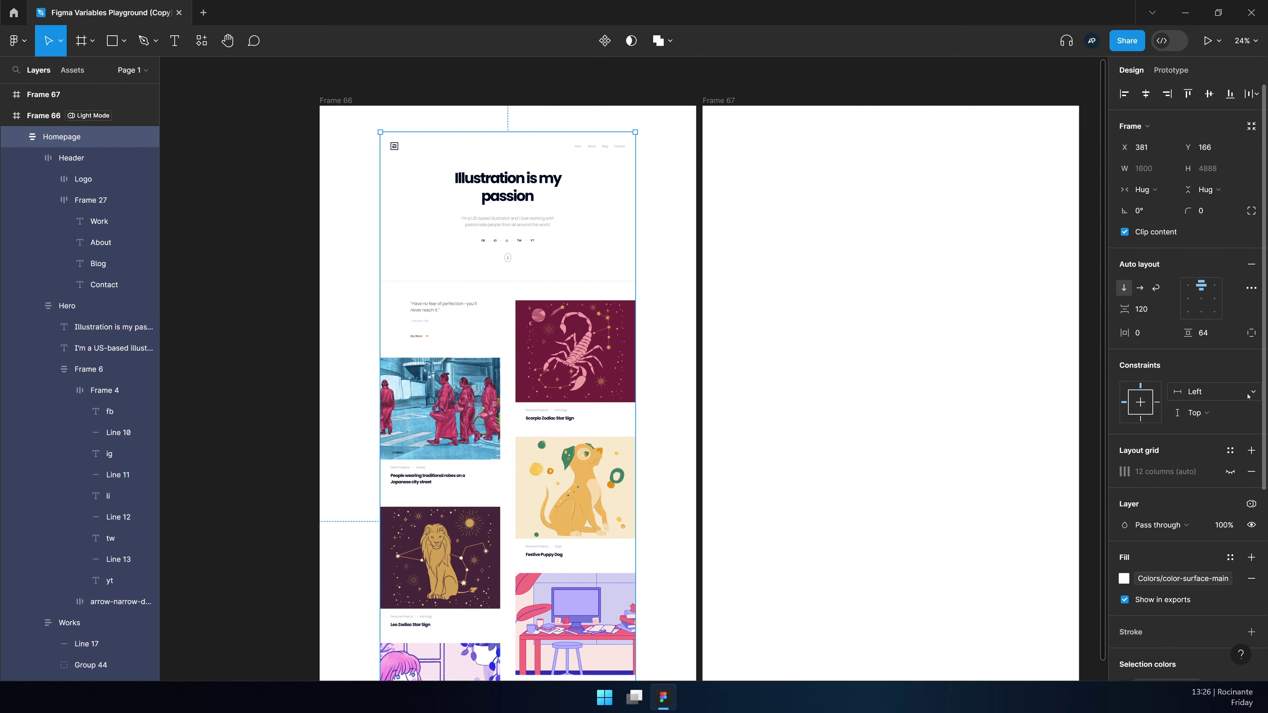
click(1251, 504)
mouse_move(1197, 551)
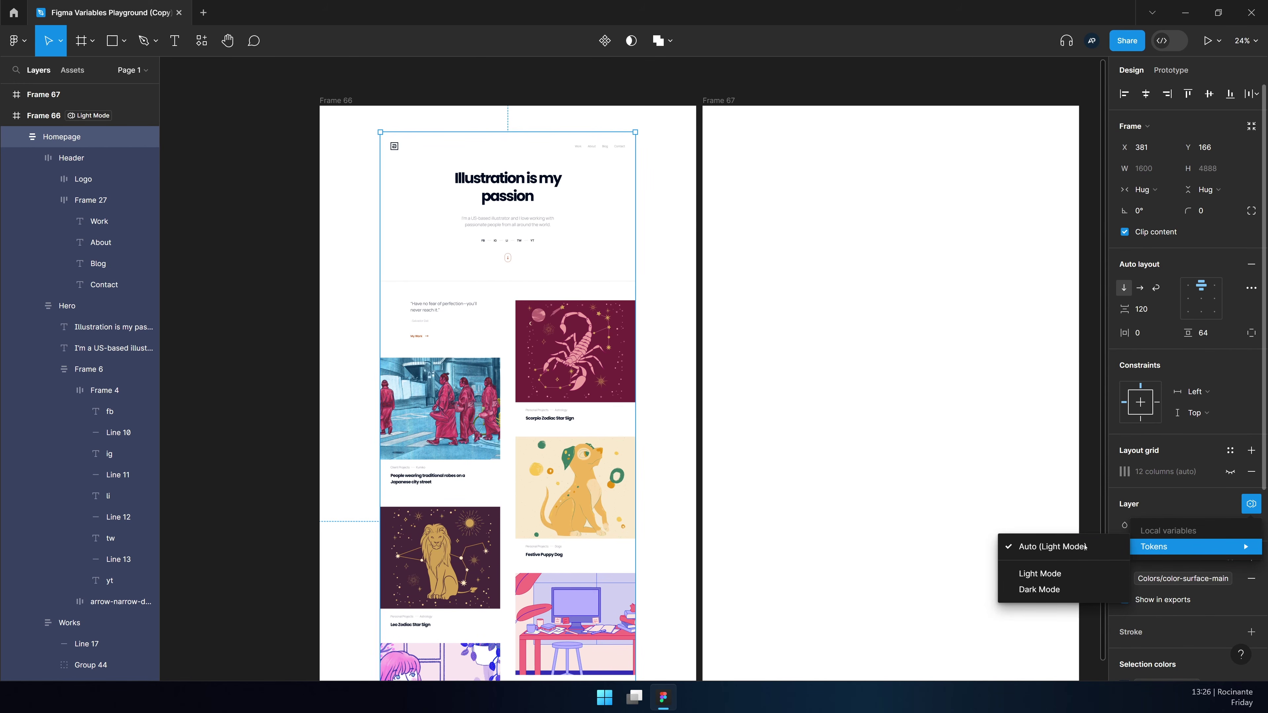
click(677, 165)
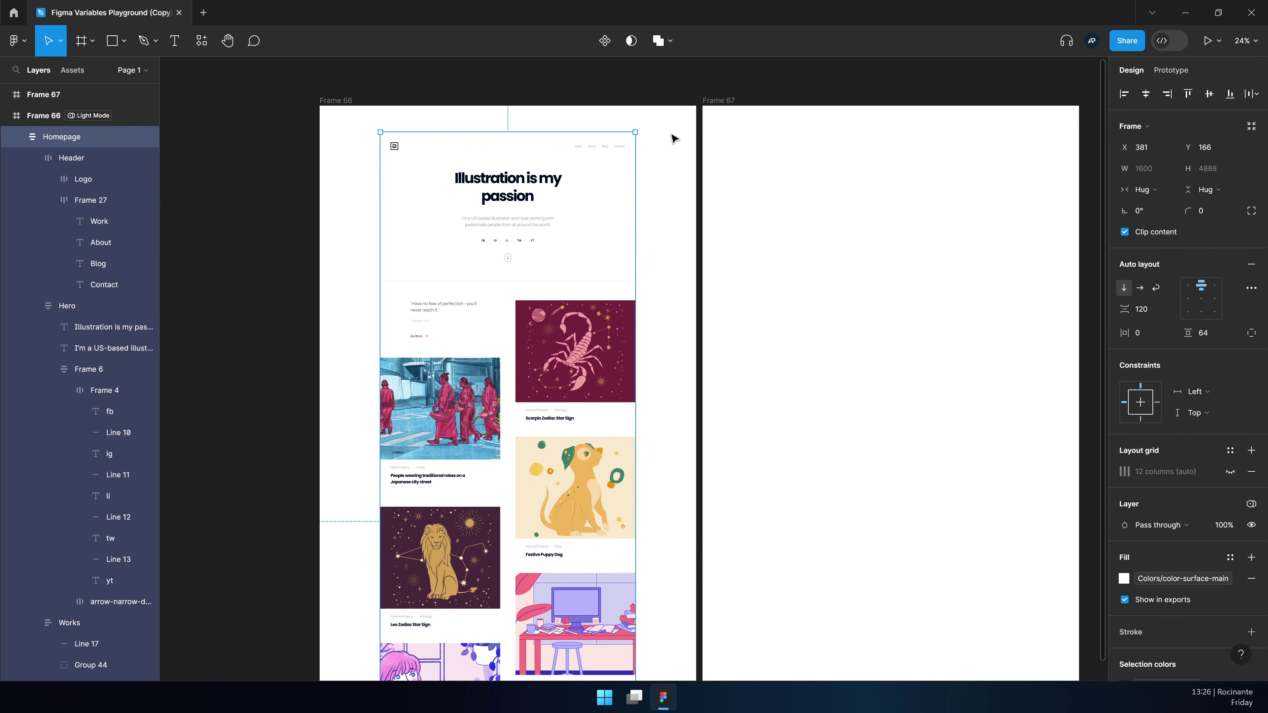
Move the Homepage frame from Frame 66 into Frame 67 and set Frame 67's Tokens mode to Dark Mode
drag(517, 195, 837, 156)
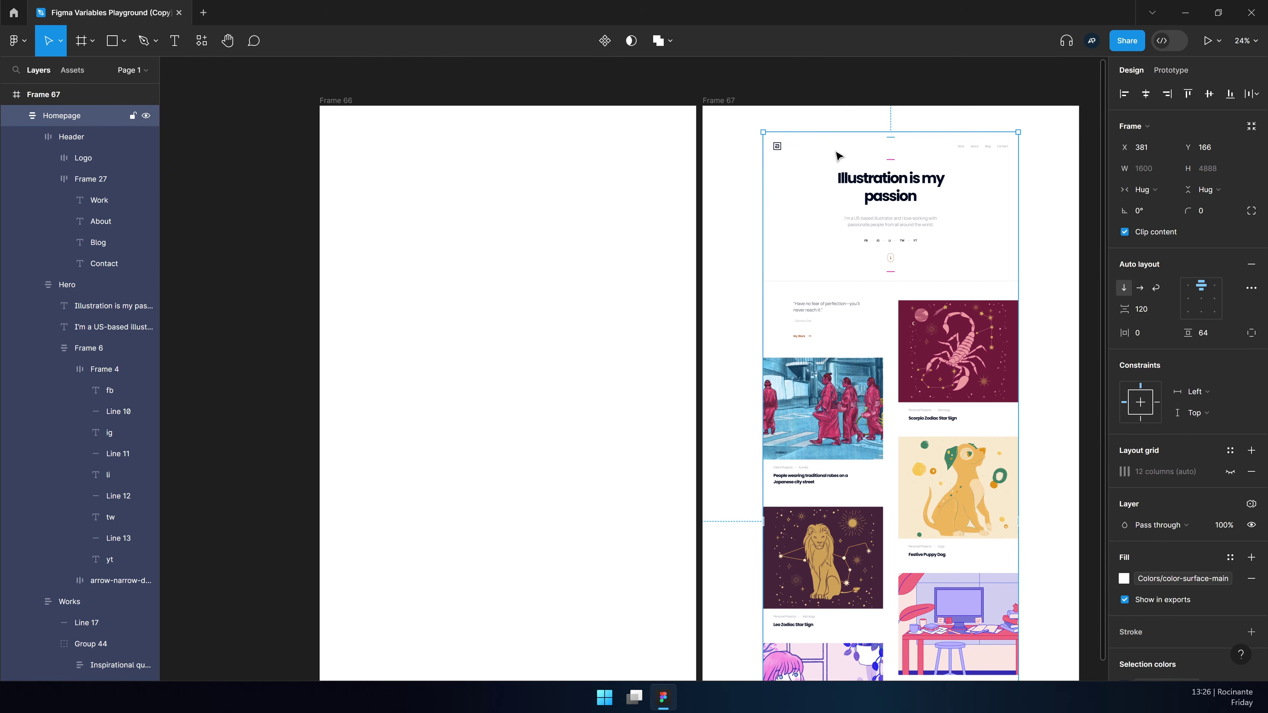
click(756, 113)
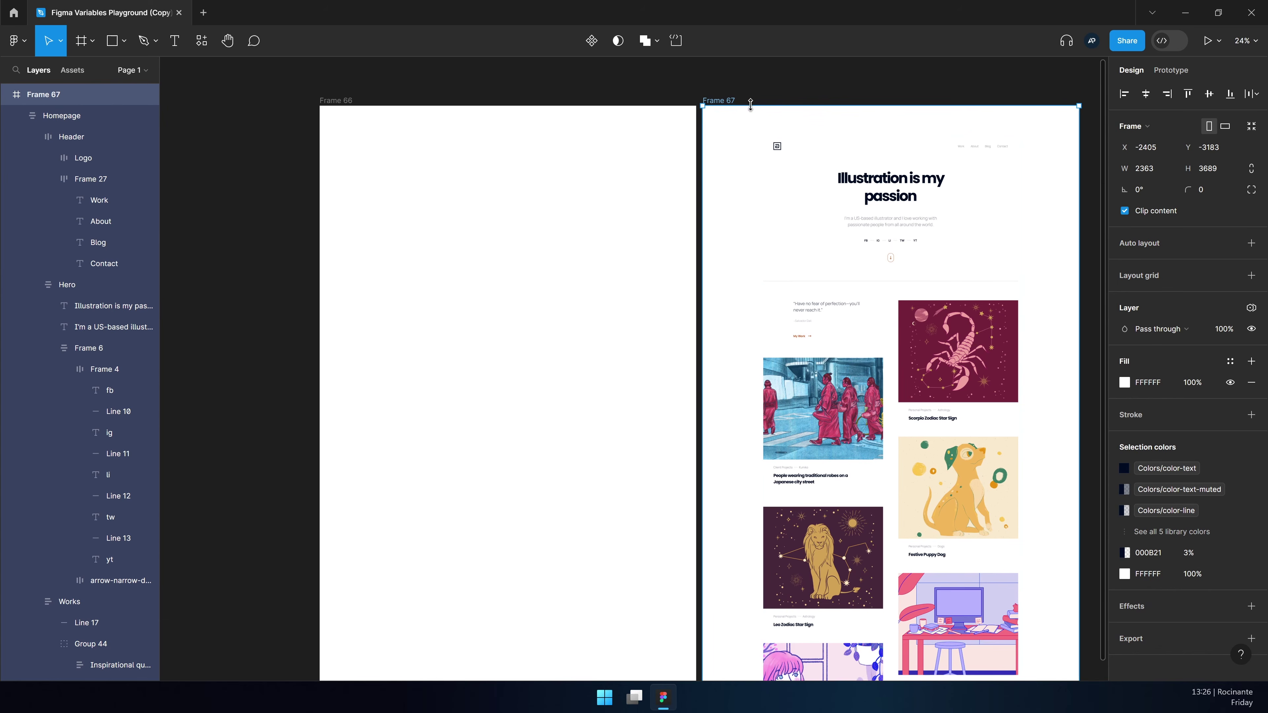
click(1252, 307)
mouse_move(1214, 351)
click(1040, 393)
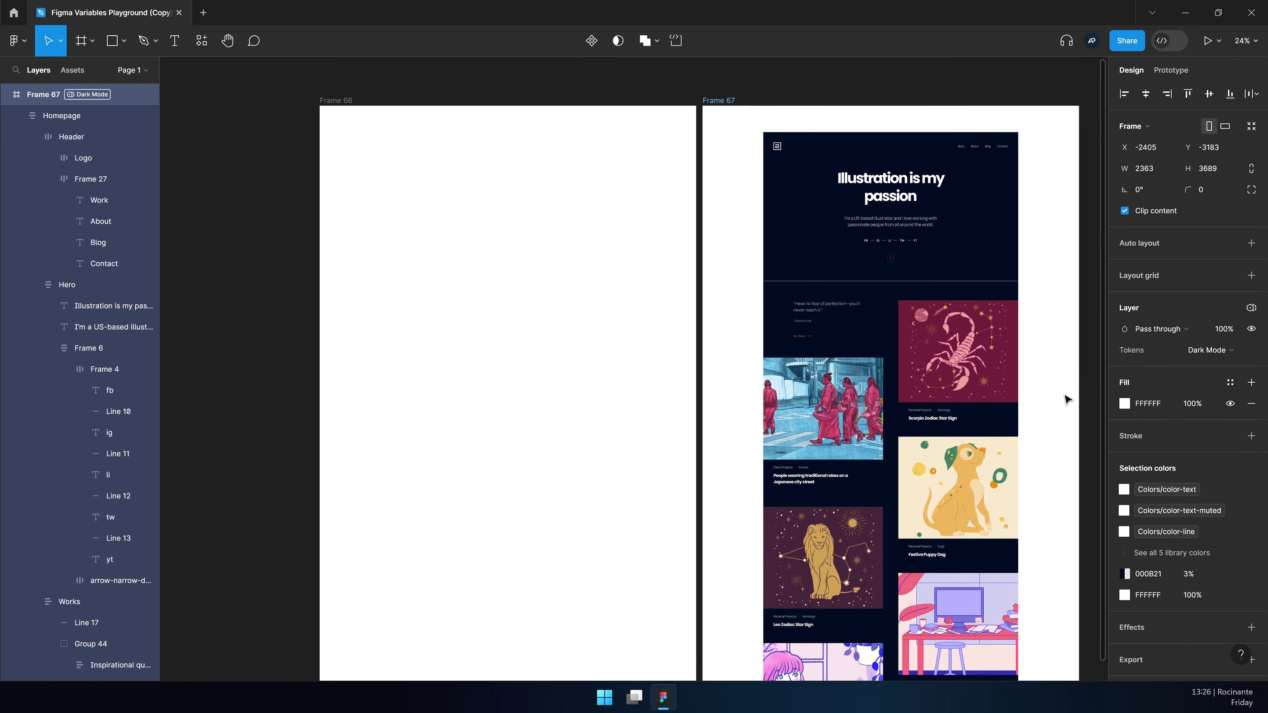
Move the Homepage frame back and forth between Frame 67 and Frame 66, ending in Frame 66, and deselect it
click(854, 215)
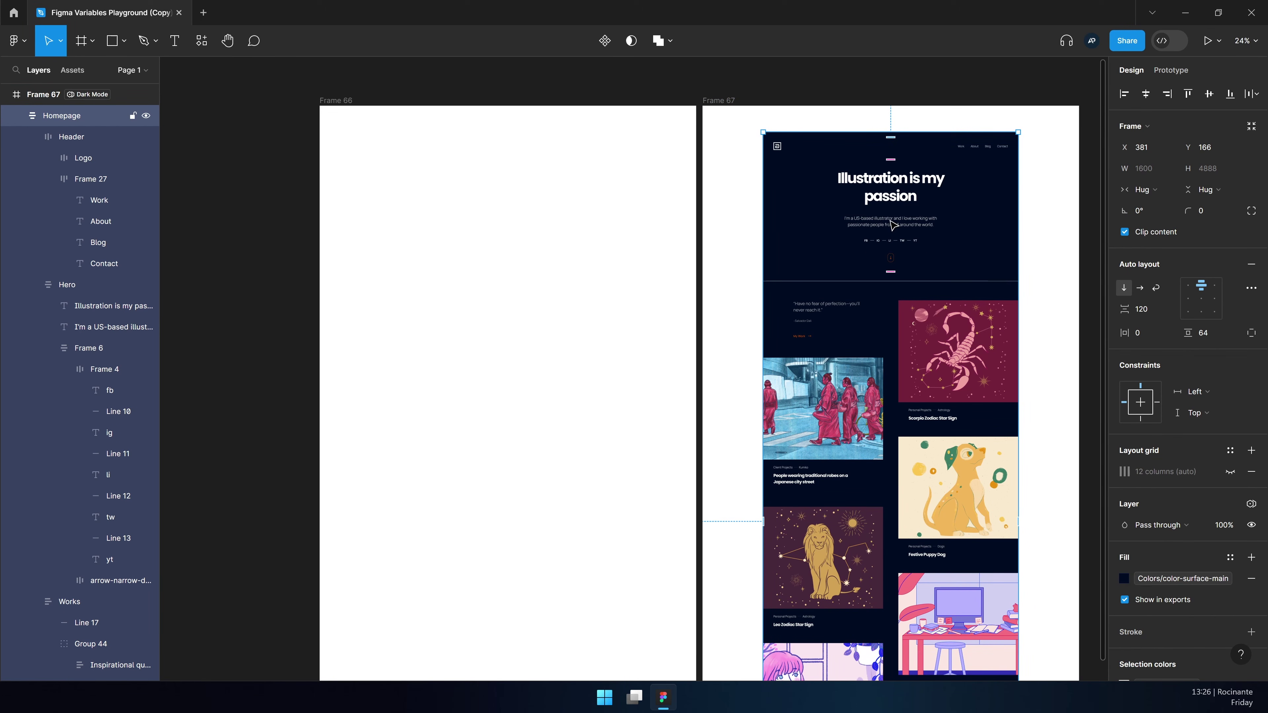
click(747, 119)
click(992, 255)
drag(997, 213, 608, 215)
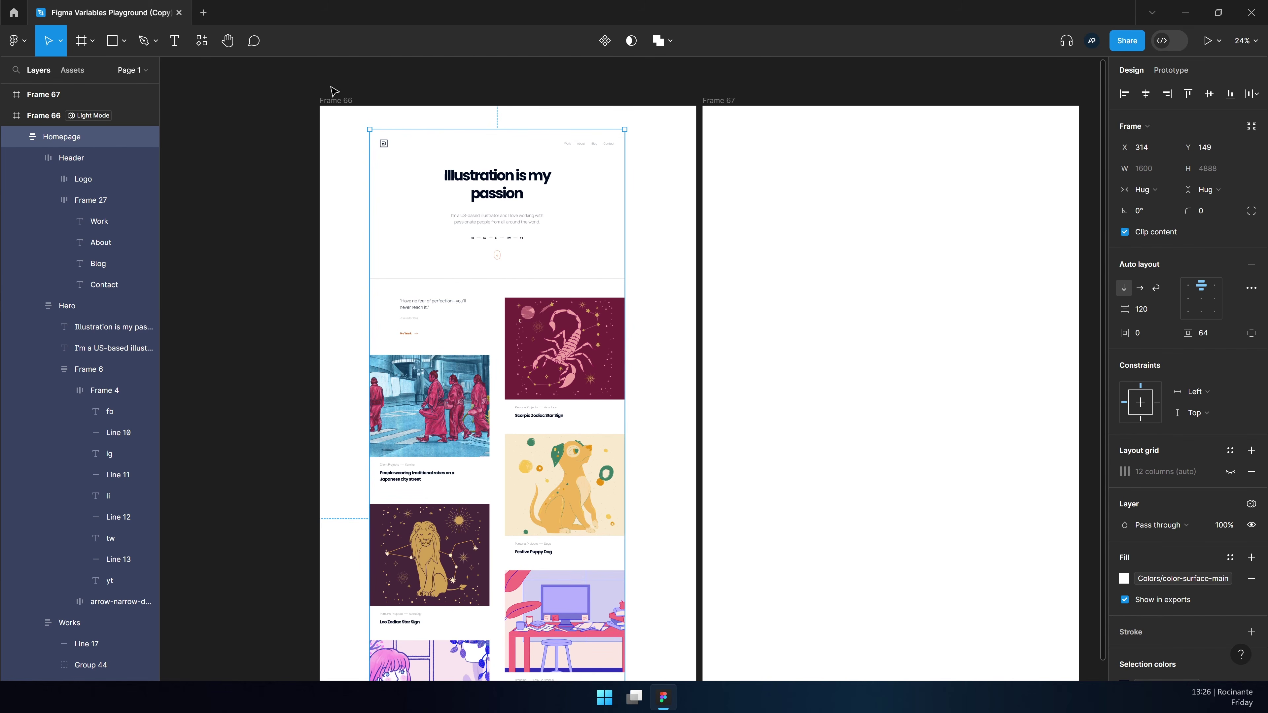
drag(576, 250, 952, 312)
key(Escape)
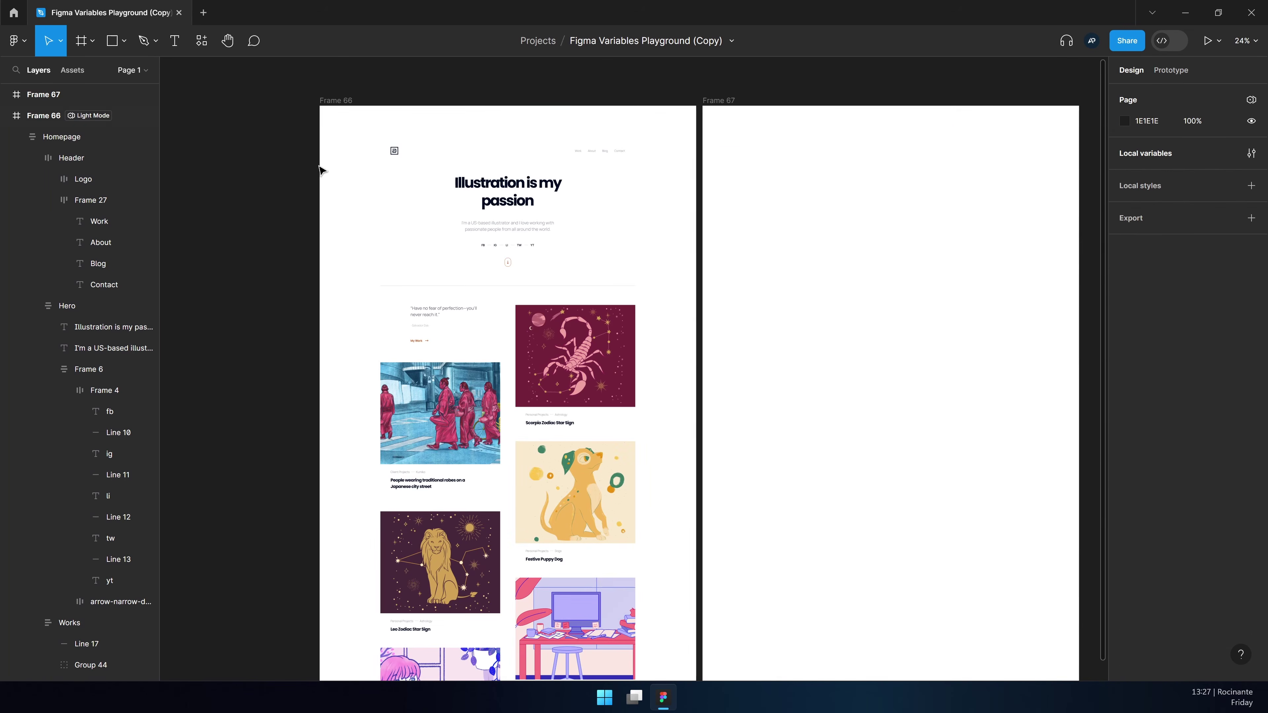
Compare the Tokens mode settings of Frame 66 and the Homepage frame nested inside it
click(338, 101)
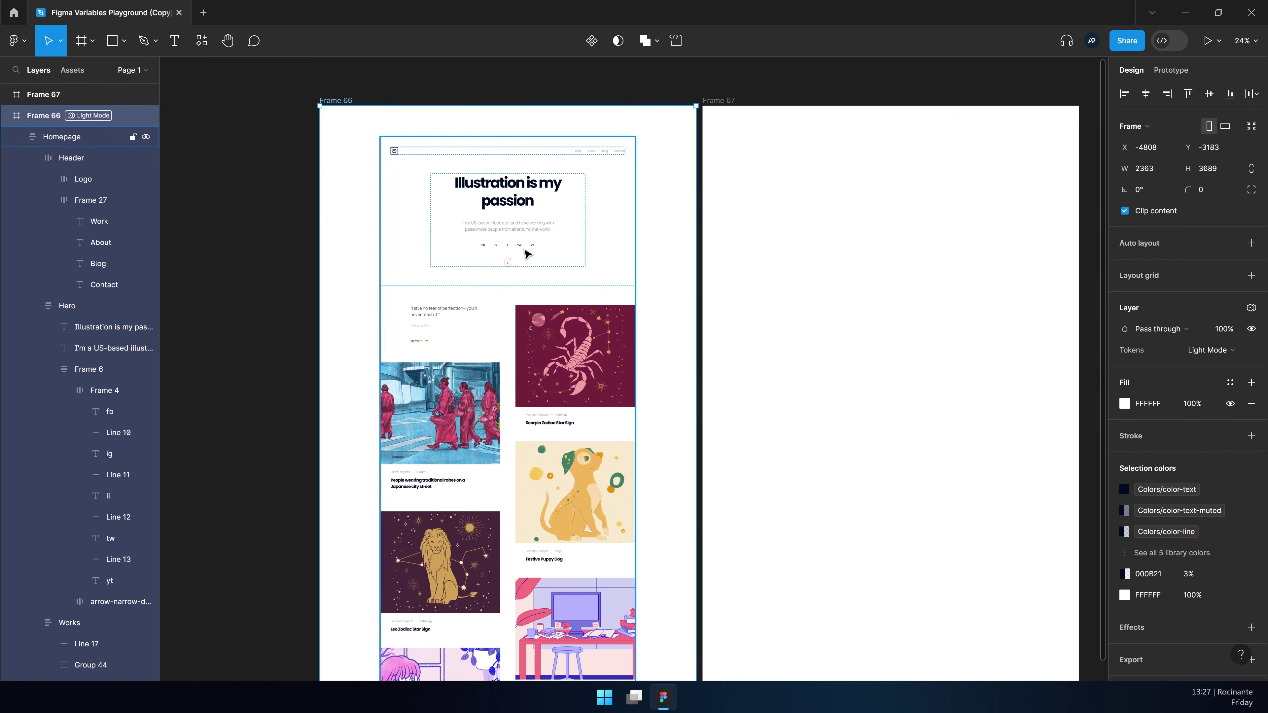
click(632, 333)
click(1252, 504)
mouse_move(1193, 546)
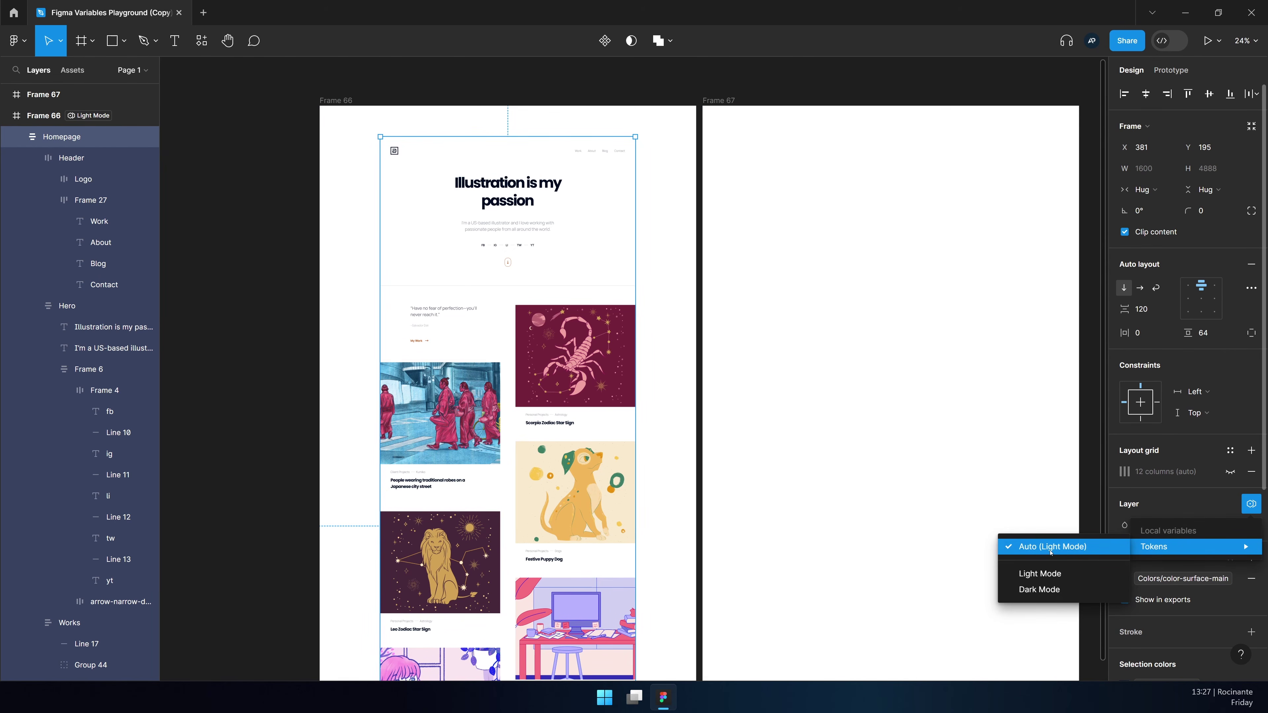
key(Escape)
click(1044, 84)
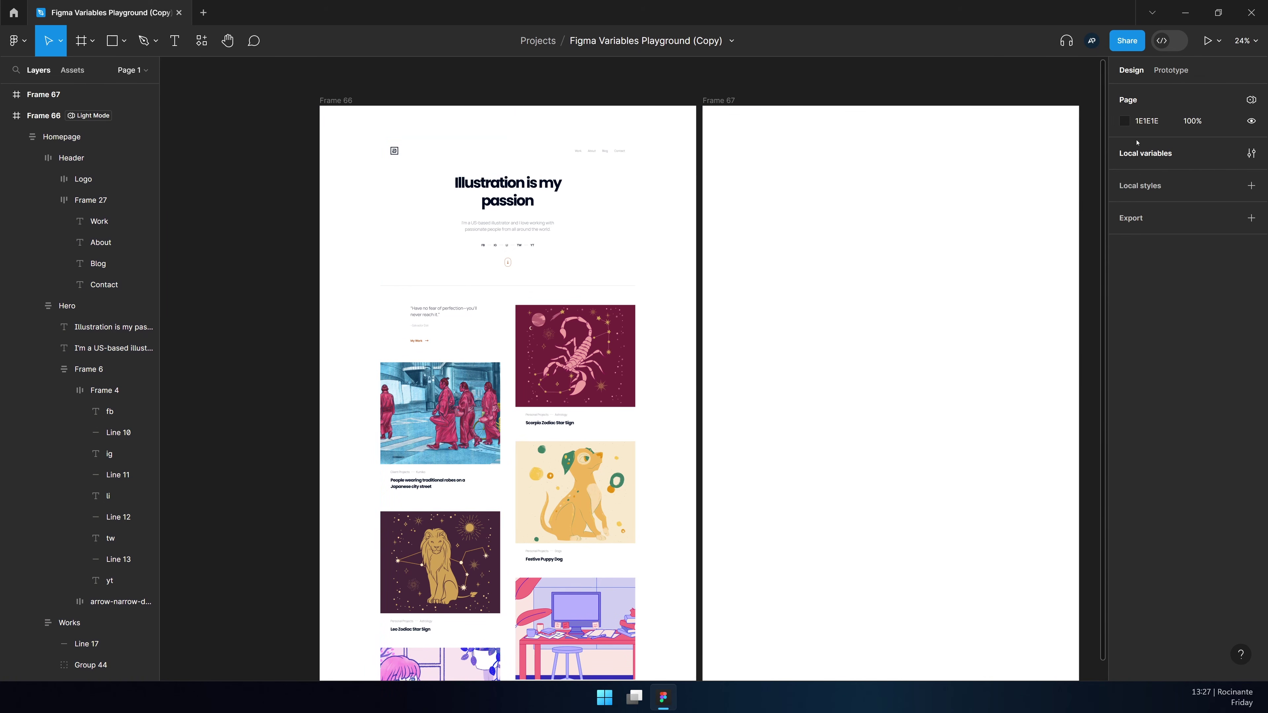
Shift the Homepage frame up to Y 91 inside Frame 66 and review the Tokens collection's variables
click(1251, 153)
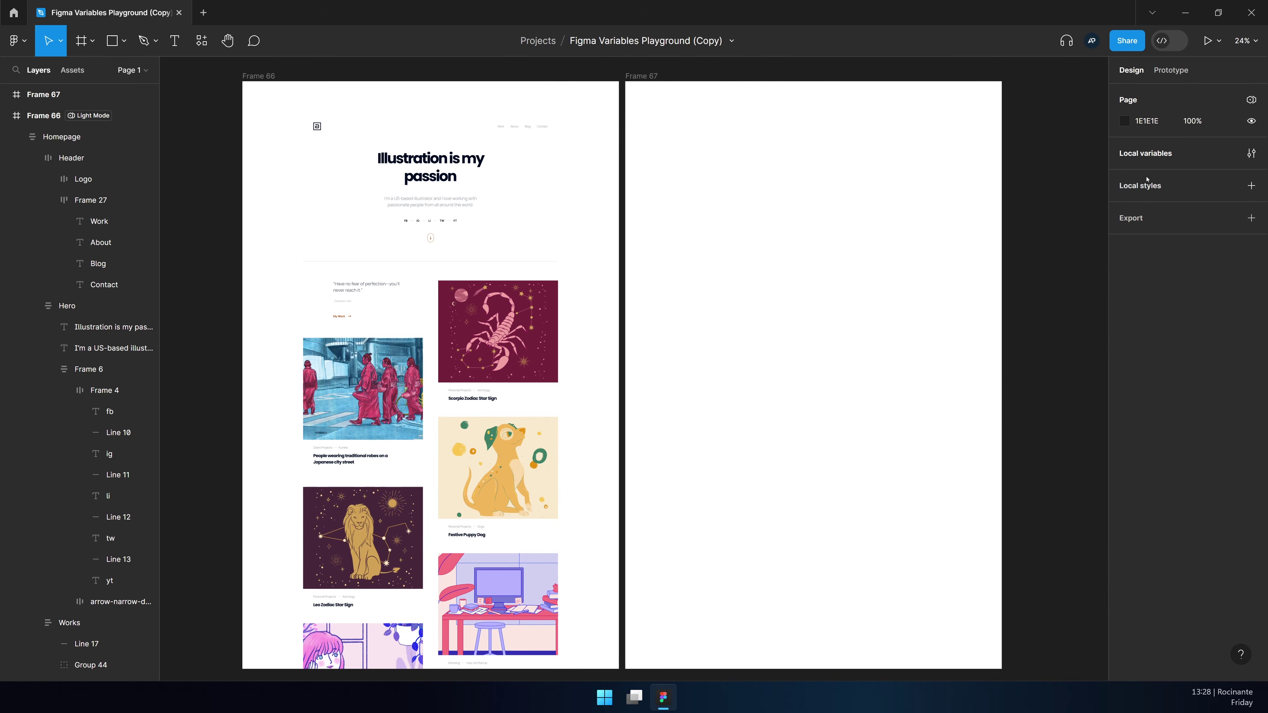
click(954, 106)
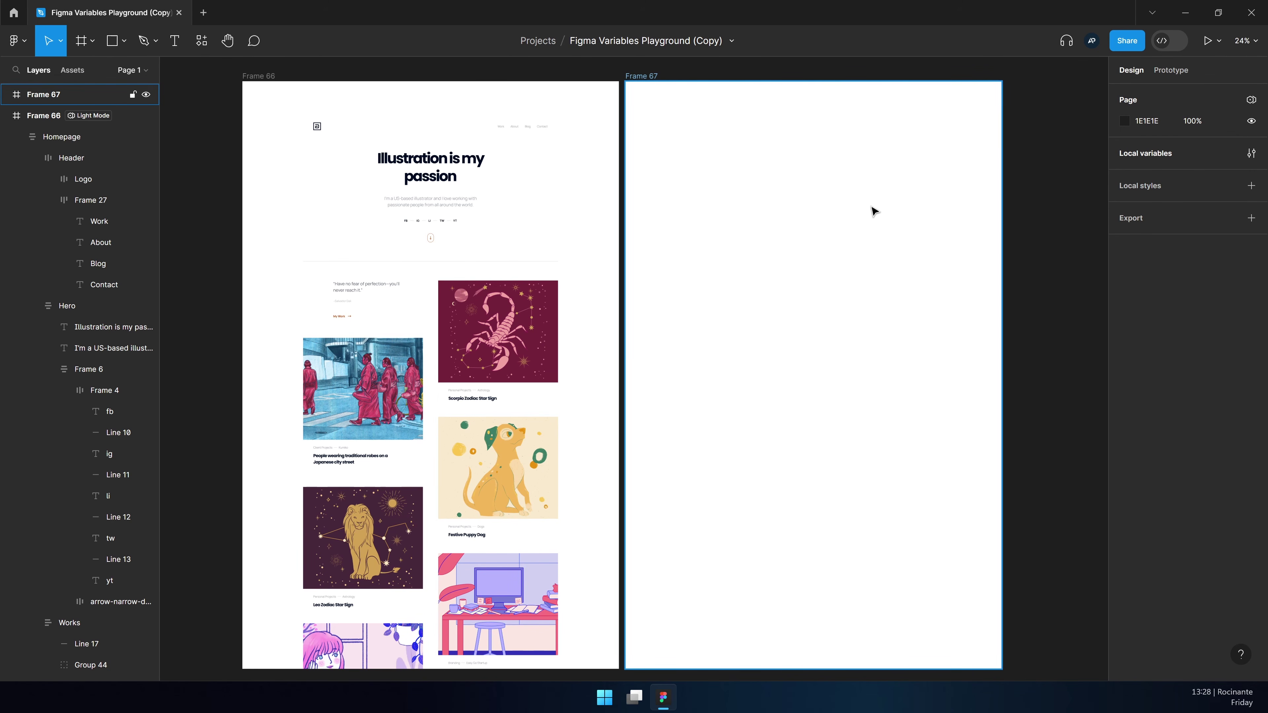
key(Escape)
mouse_move(419, 238)
mouse_down()
mouse_move(432, 207)
mouse_move(422, 197)
mouse_move(420, 222)
mouse_up()
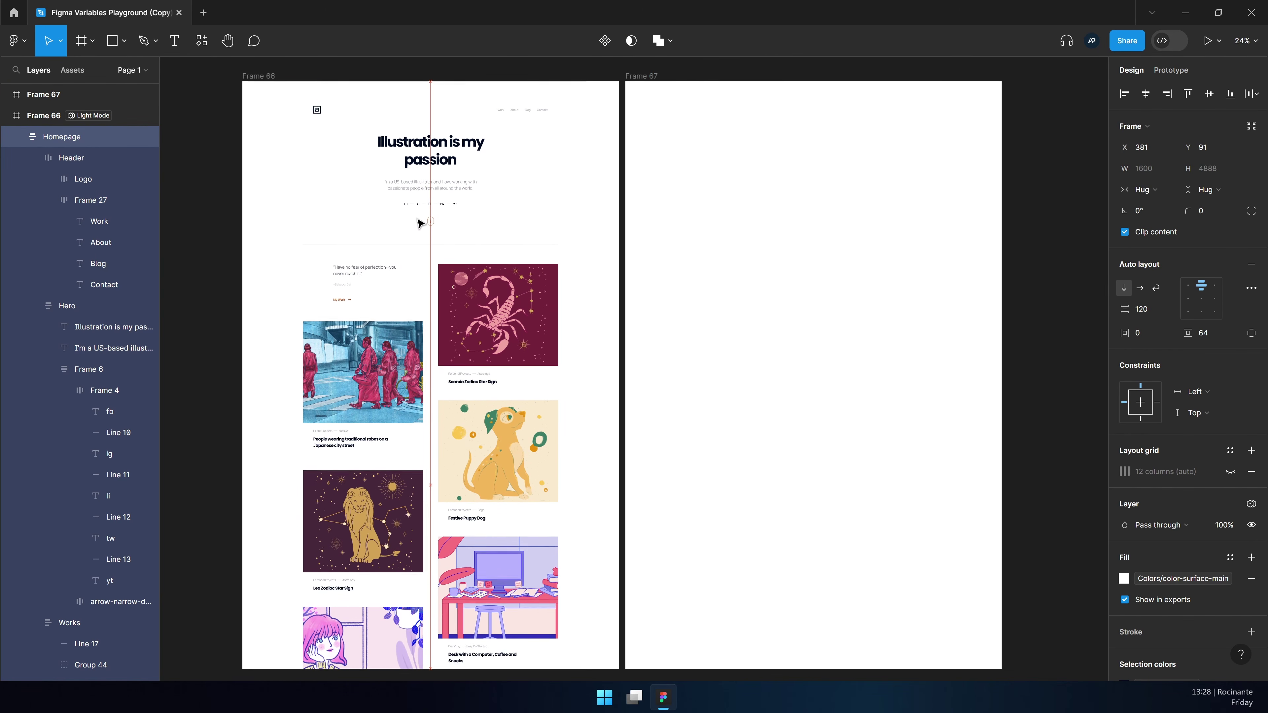
click(767, 185)
click(1070, 126)
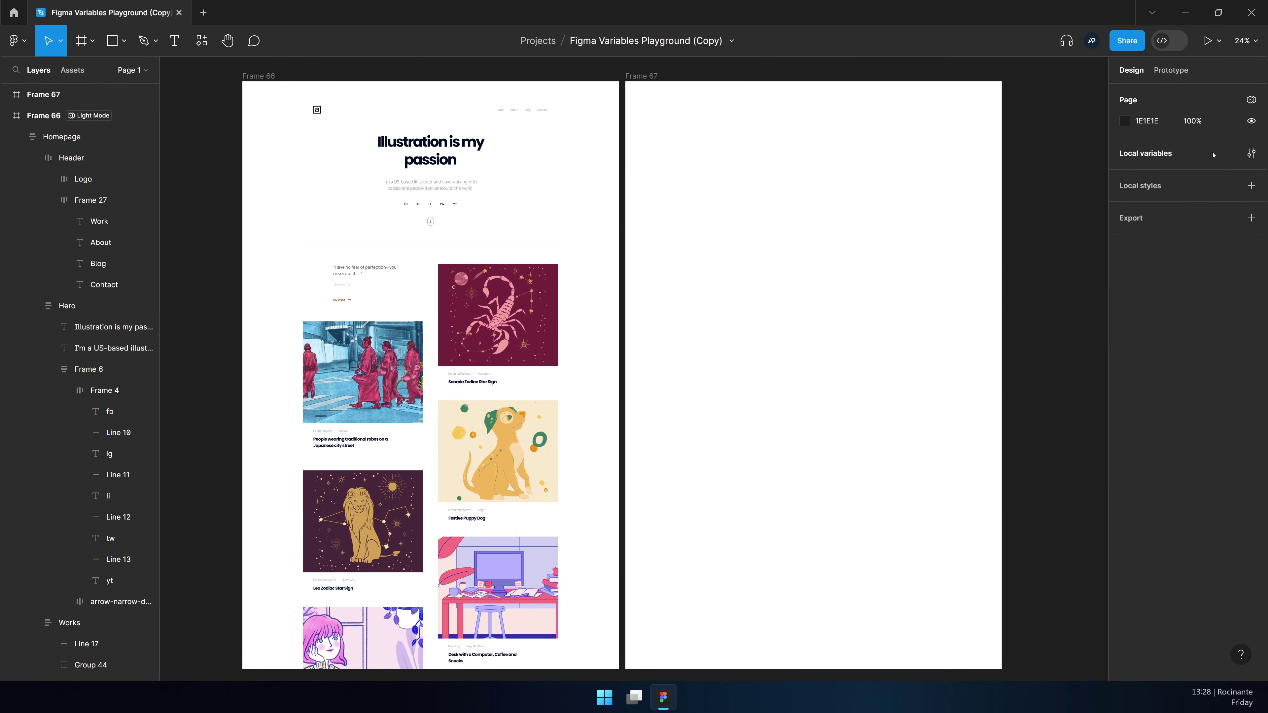
click(1251, 153)
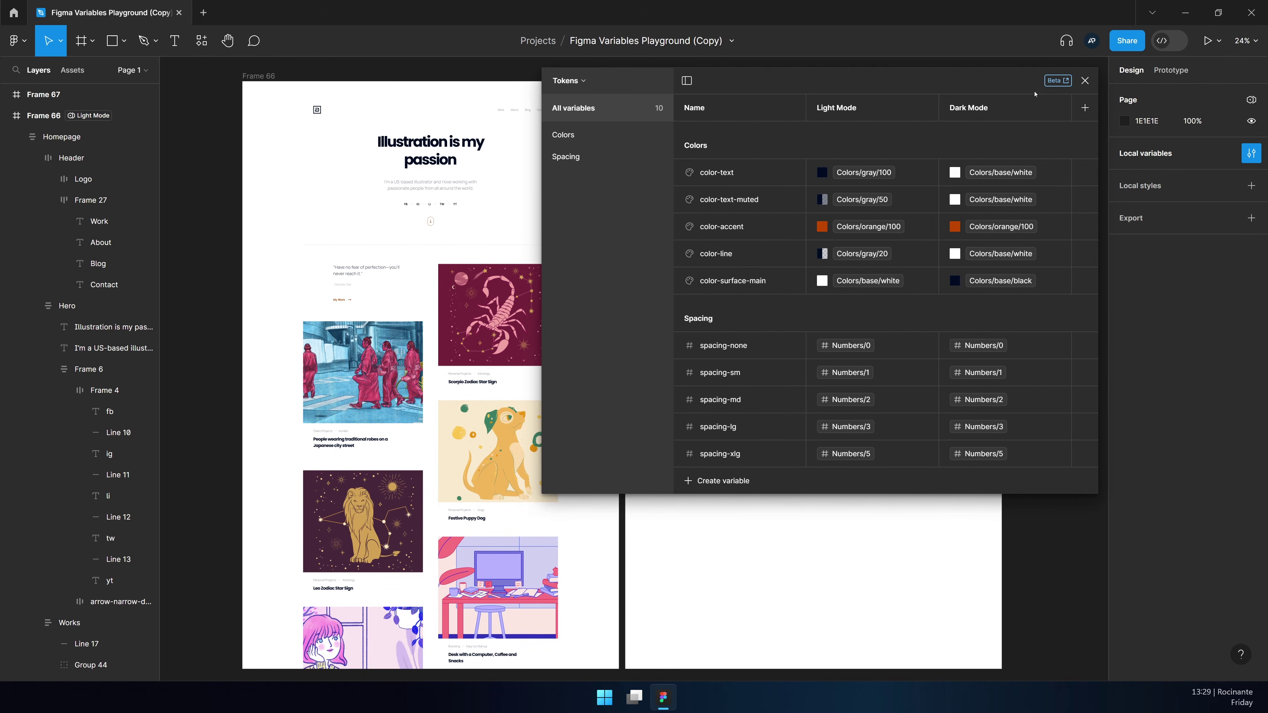
click(1085, 80)
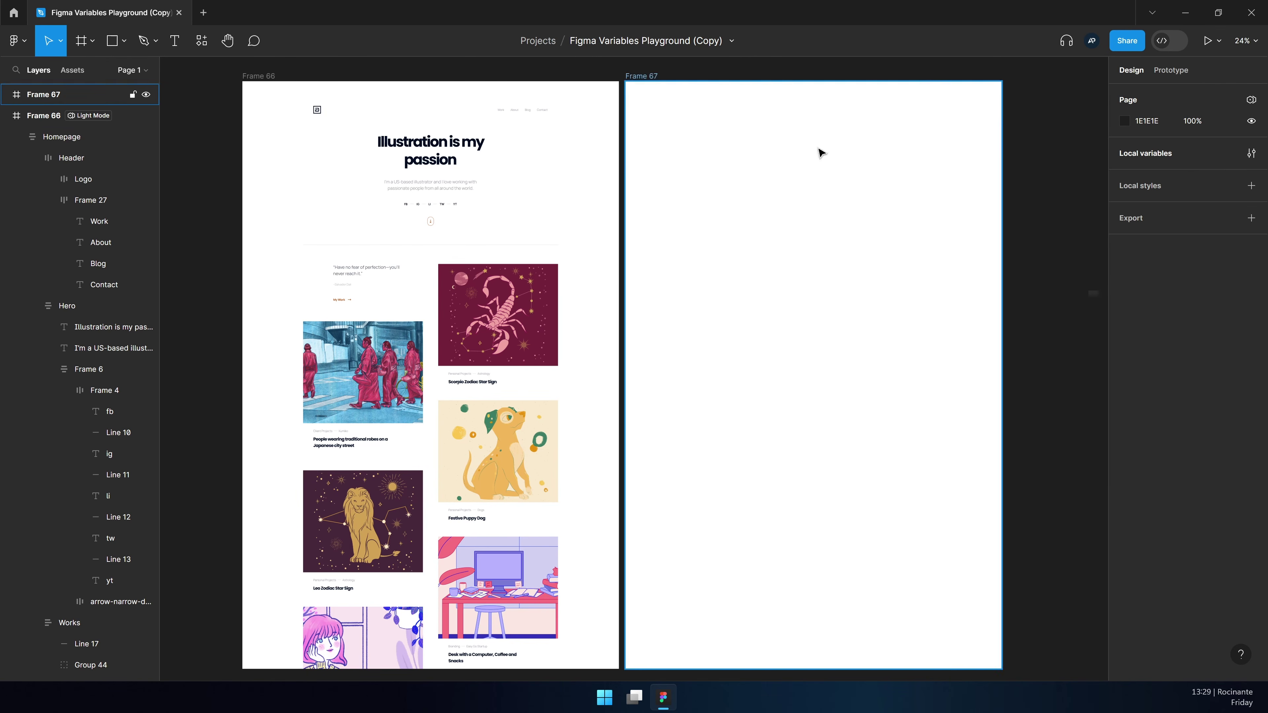
Move the Homepage frame out onto the empty canvas and delete Frame 66 and Frame 67
scroll(533, 211, right, 3)
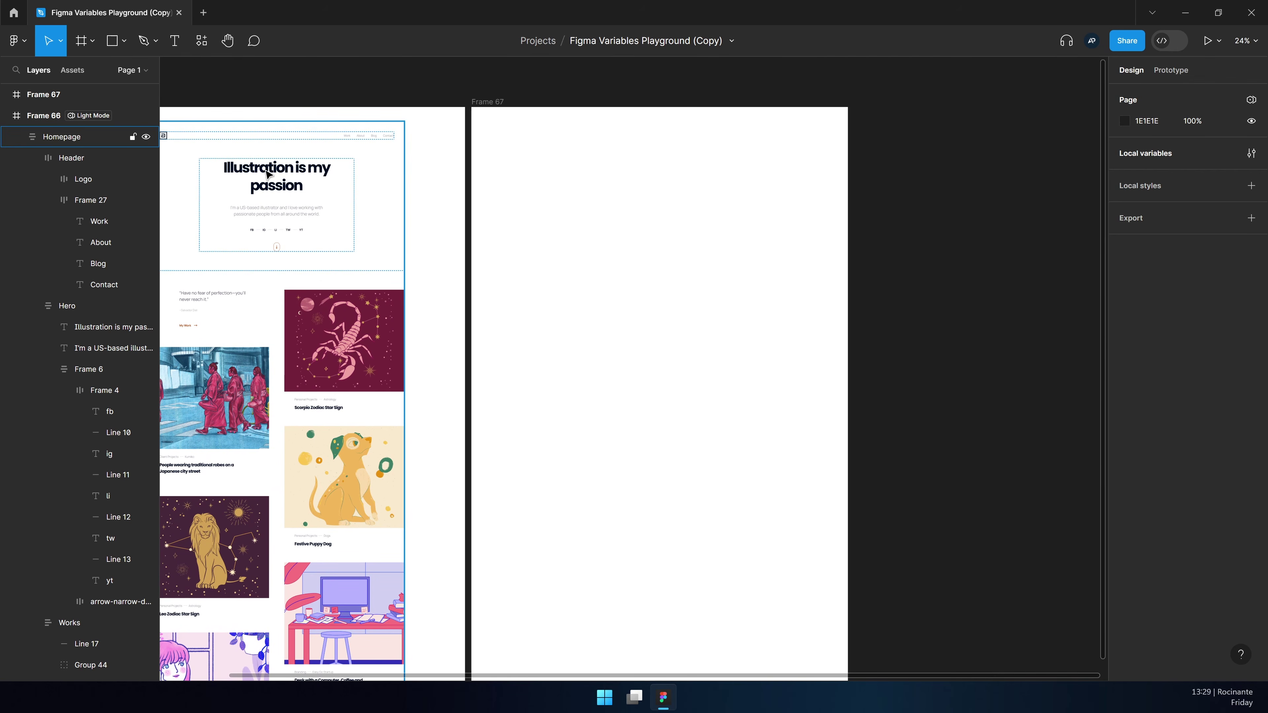
drag(258, 169, 1048, 200)
scroll(578, 218, left, 5)
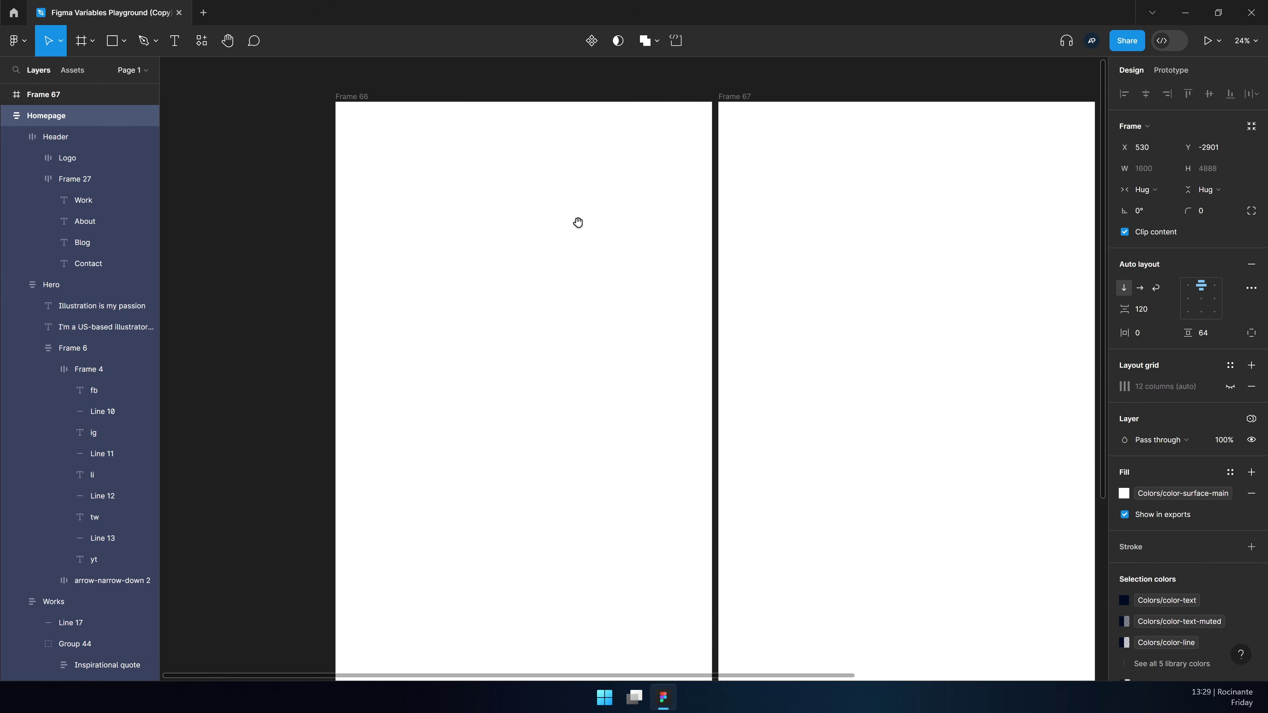
click(578, 218)
shift+click(829, 197)
key(Delete)
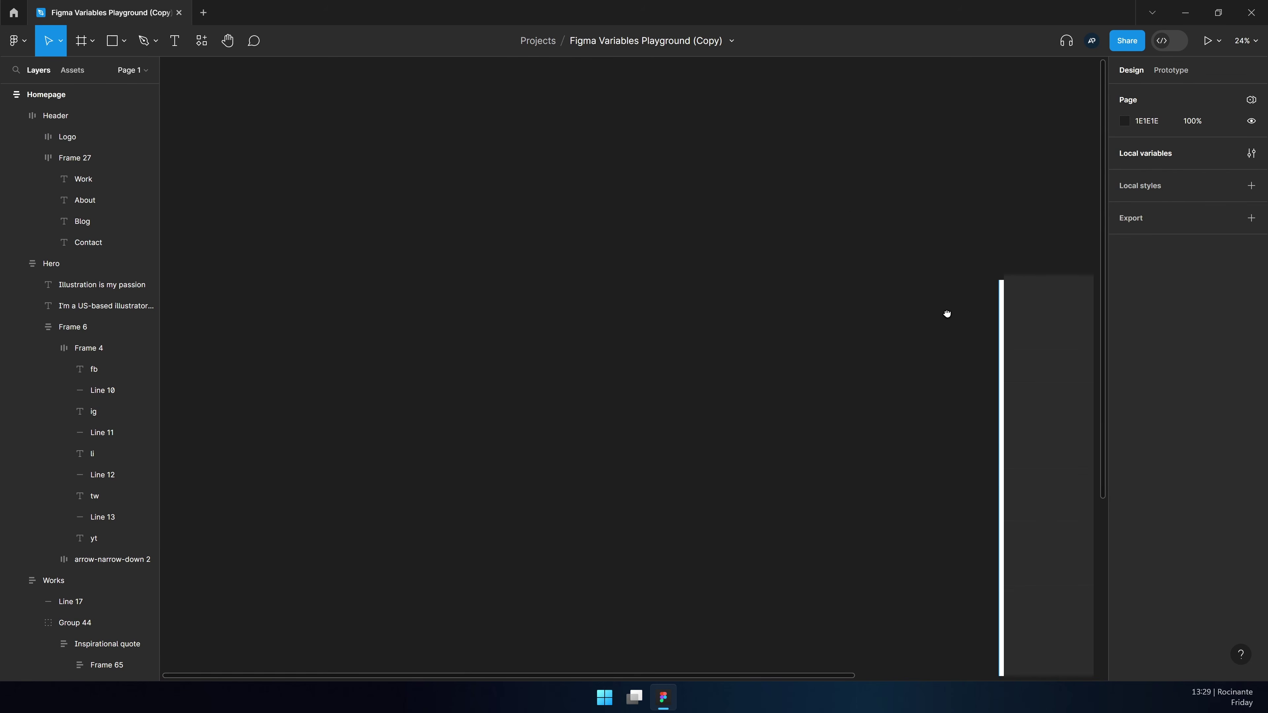
Show the Strings group of the Primitives variable collection and move the variables window clear of the hero heading
key(shift+1)
scroll(698, 280, up, 3)
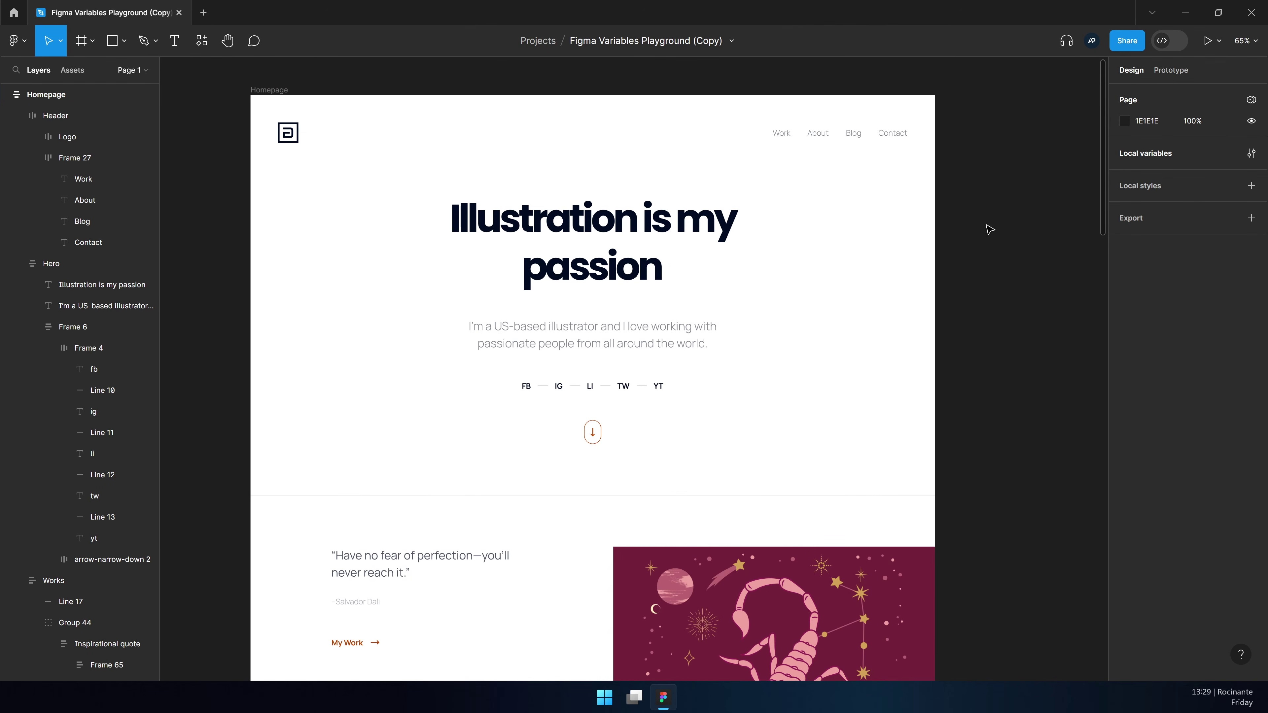
click(266, 91)
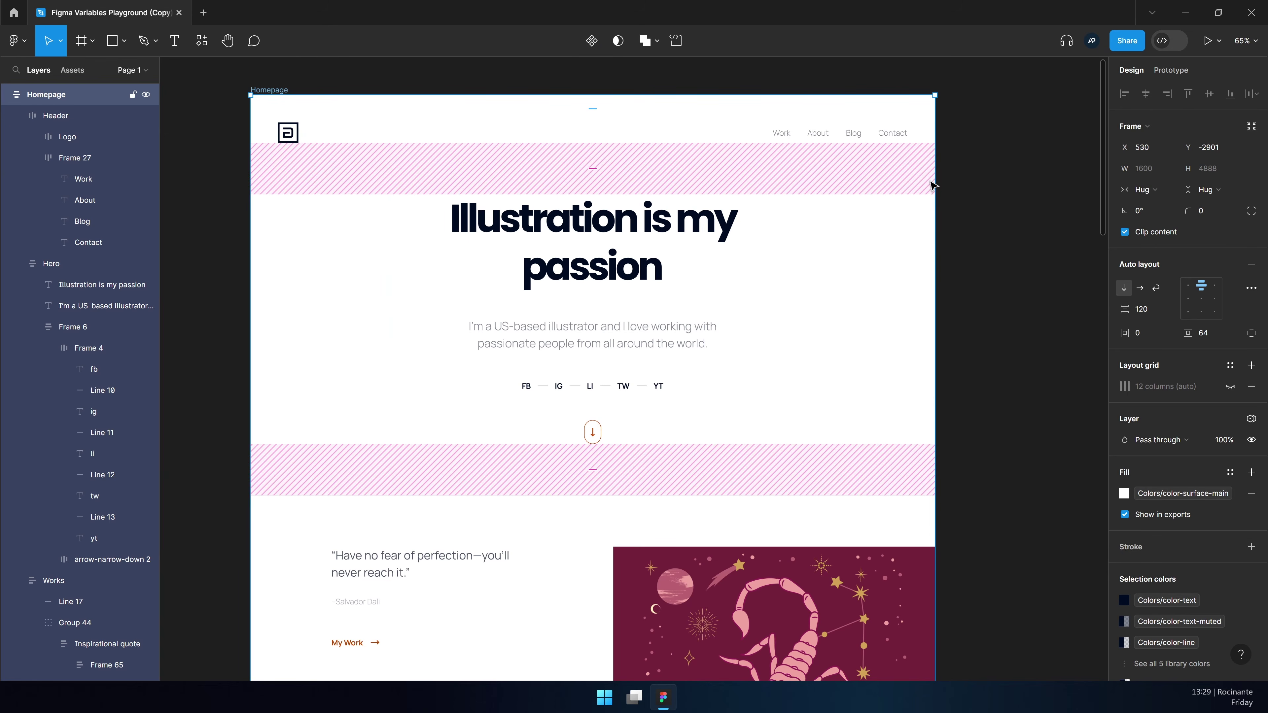
click(1005, 207)
click(1186, 154)
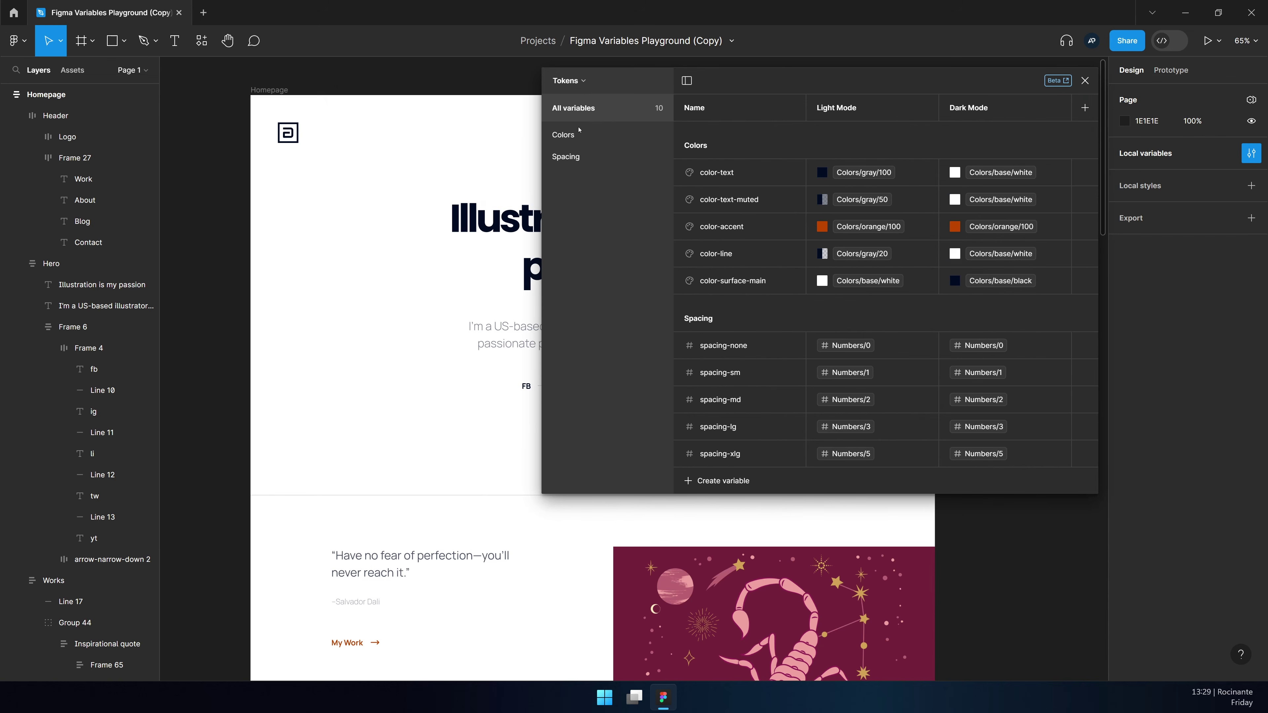
click(570, 81)
click(569, 122)
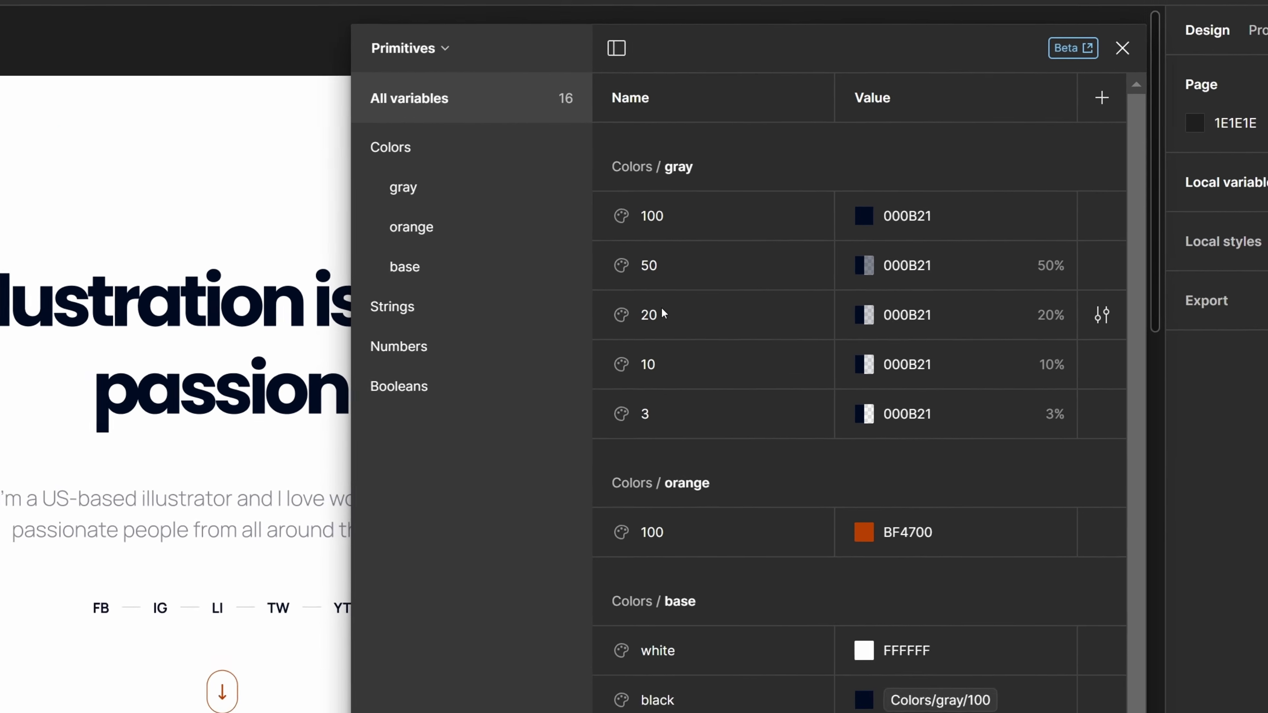
click(398, 305)
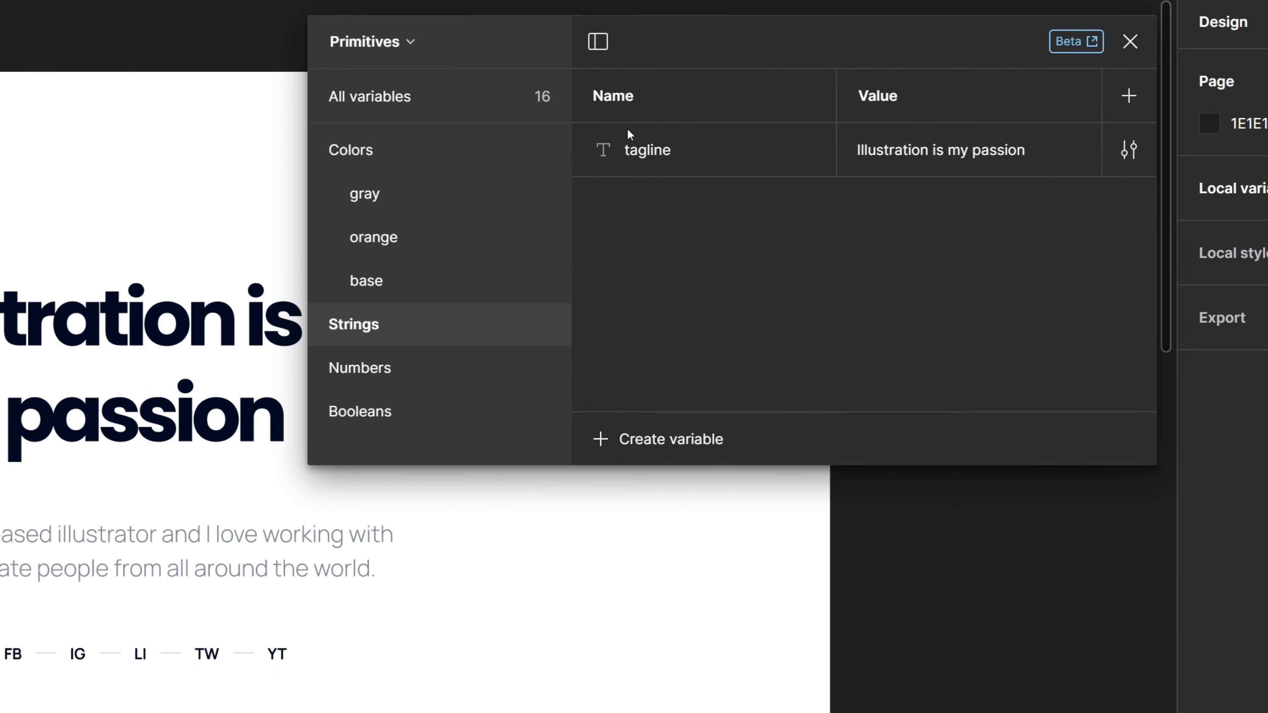
drag(744, 42, 963, 249)
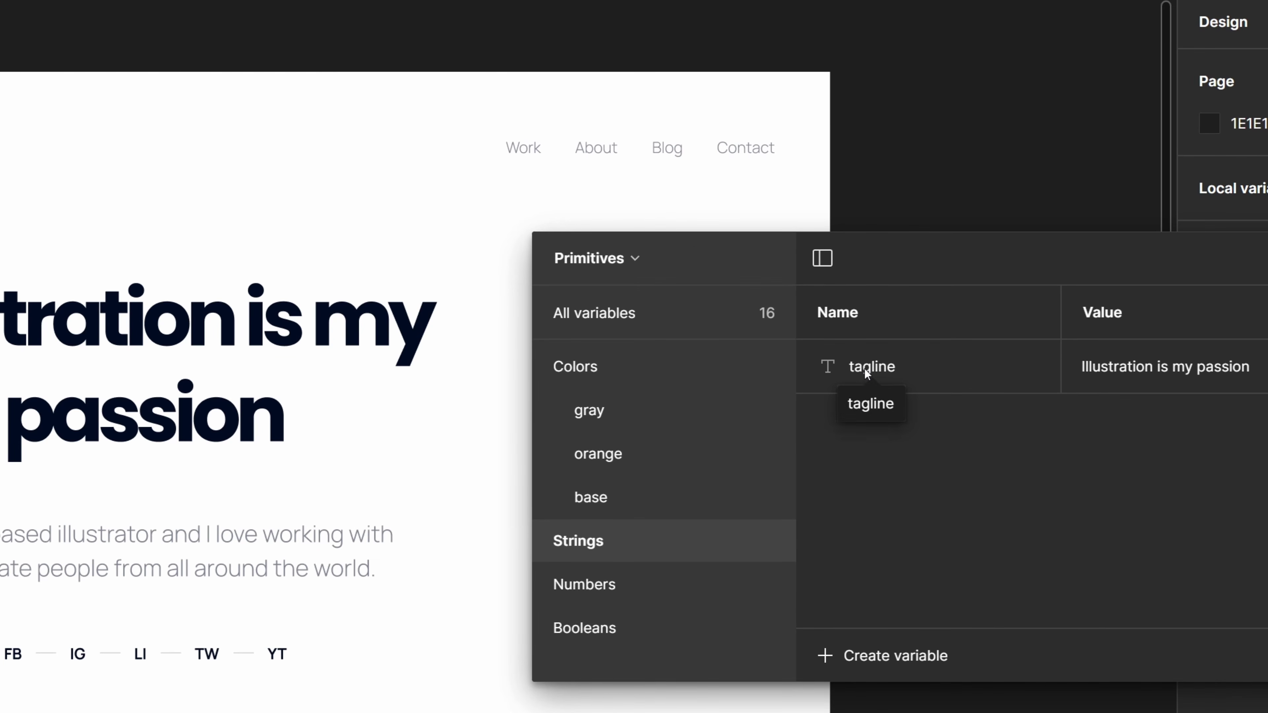
Select the hero description text and create a string variable named description in the Strings group
click(179, 546)
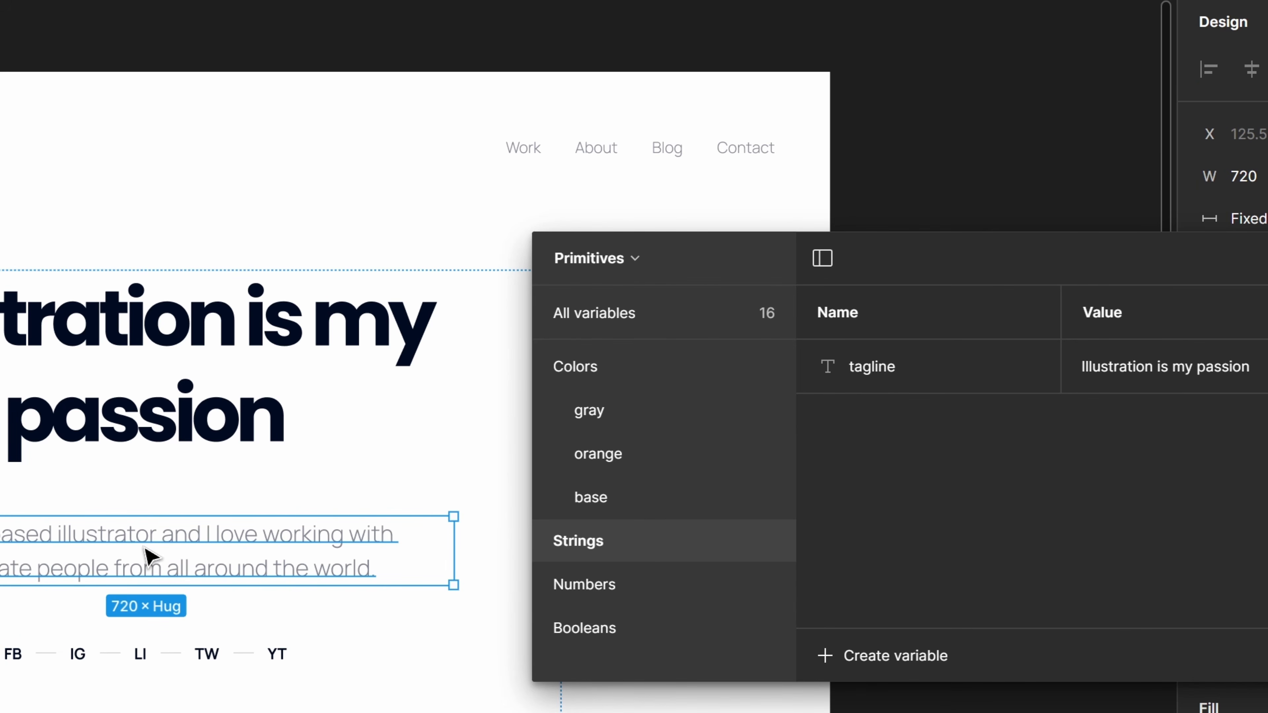
key(Return)
key(Escape)
click(898, 640)
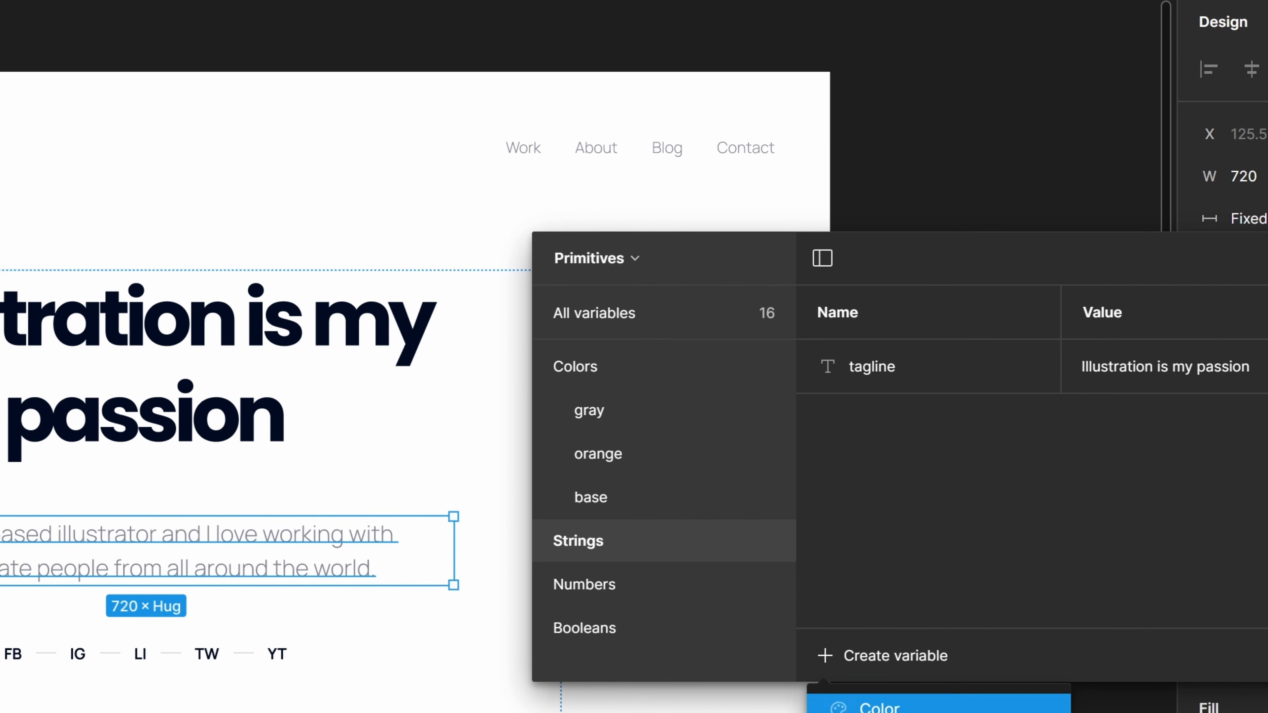
click(888, 712)
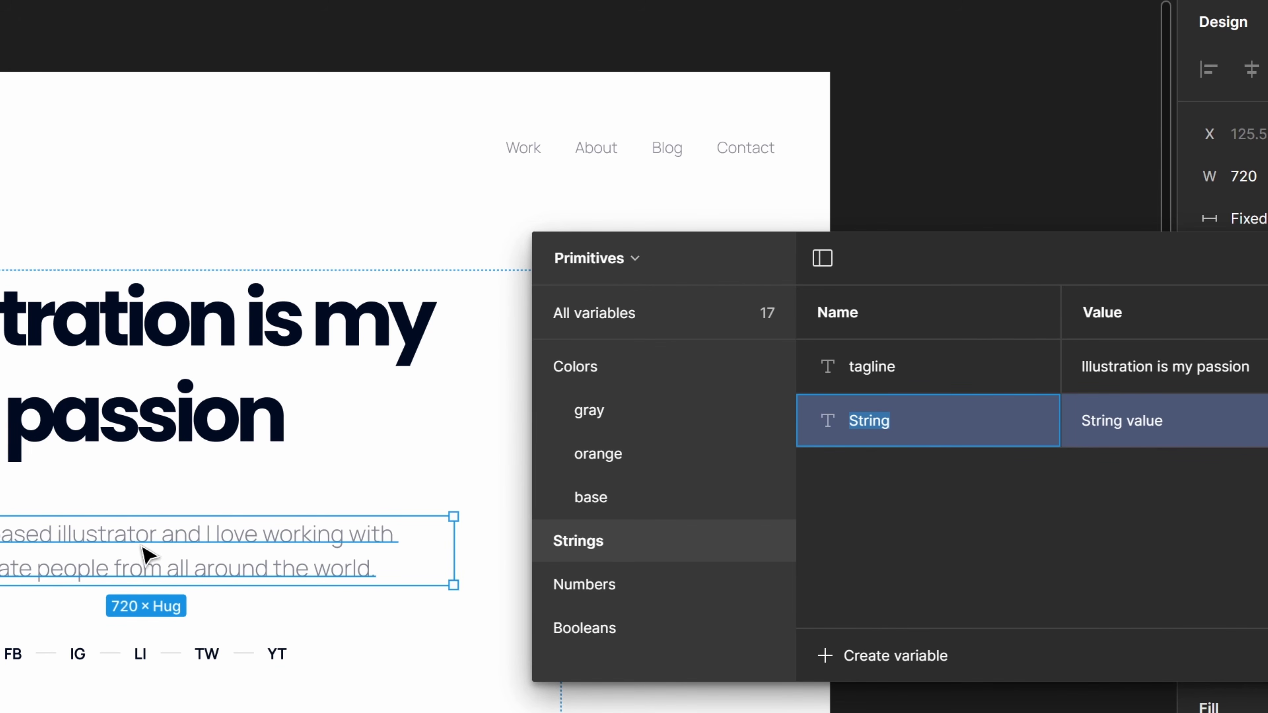
text(descri)
text(ptionm)
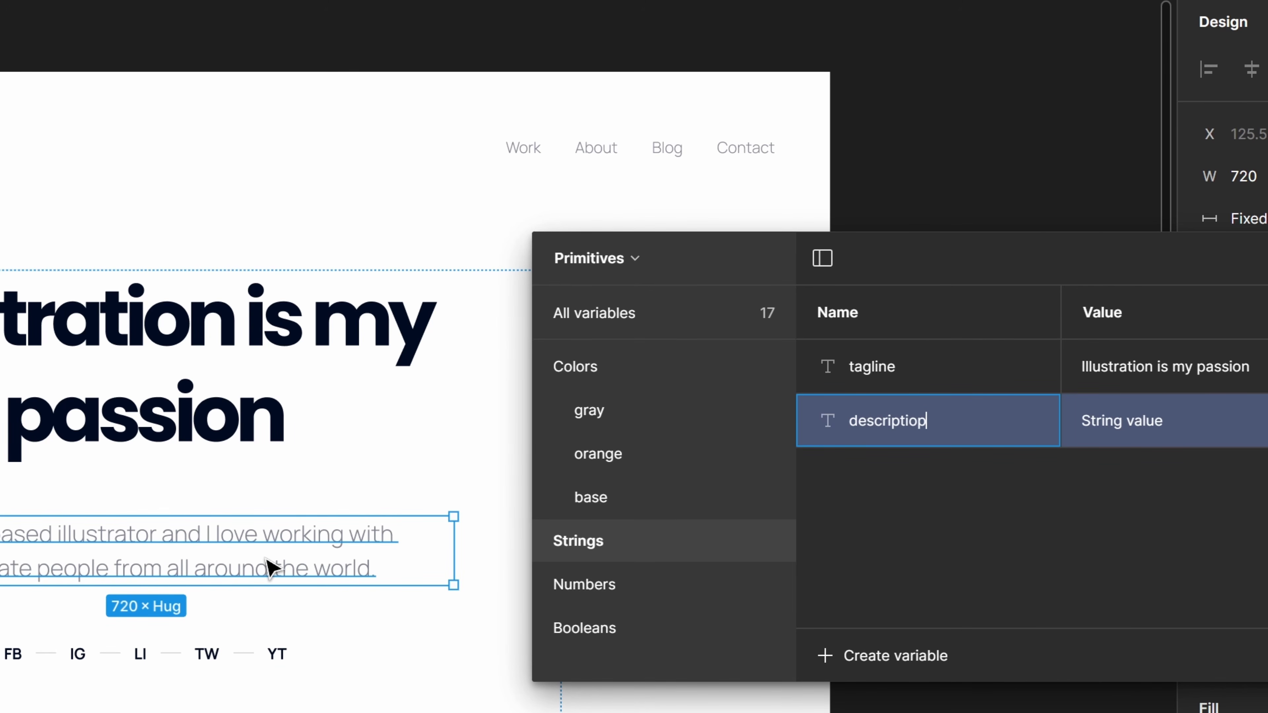
key(BackSpace)
key(BackSpace)
text(n)
key(Return)
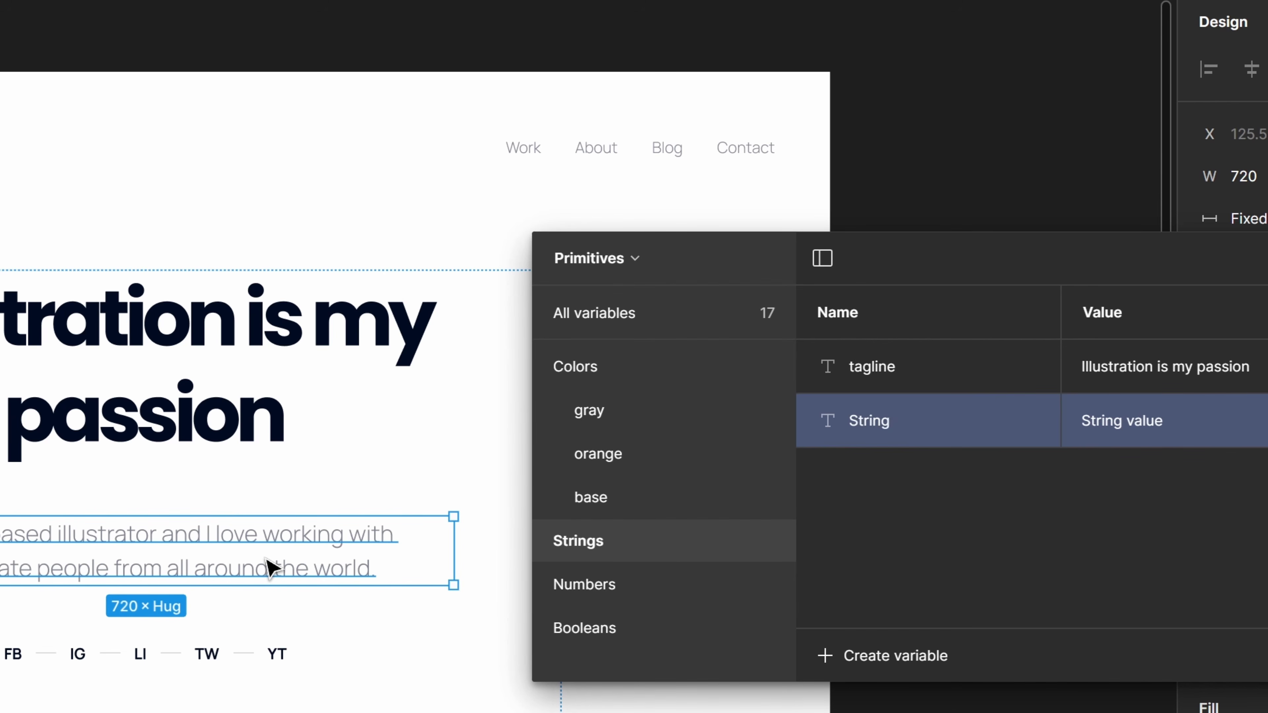
Set the description variable's value to "I'm a US-based illustrator and I love working with passionate people from all around the world."
click(1154, 424)
text(I'm a US-based illustrator and I love working with passionate people from all around the world.)
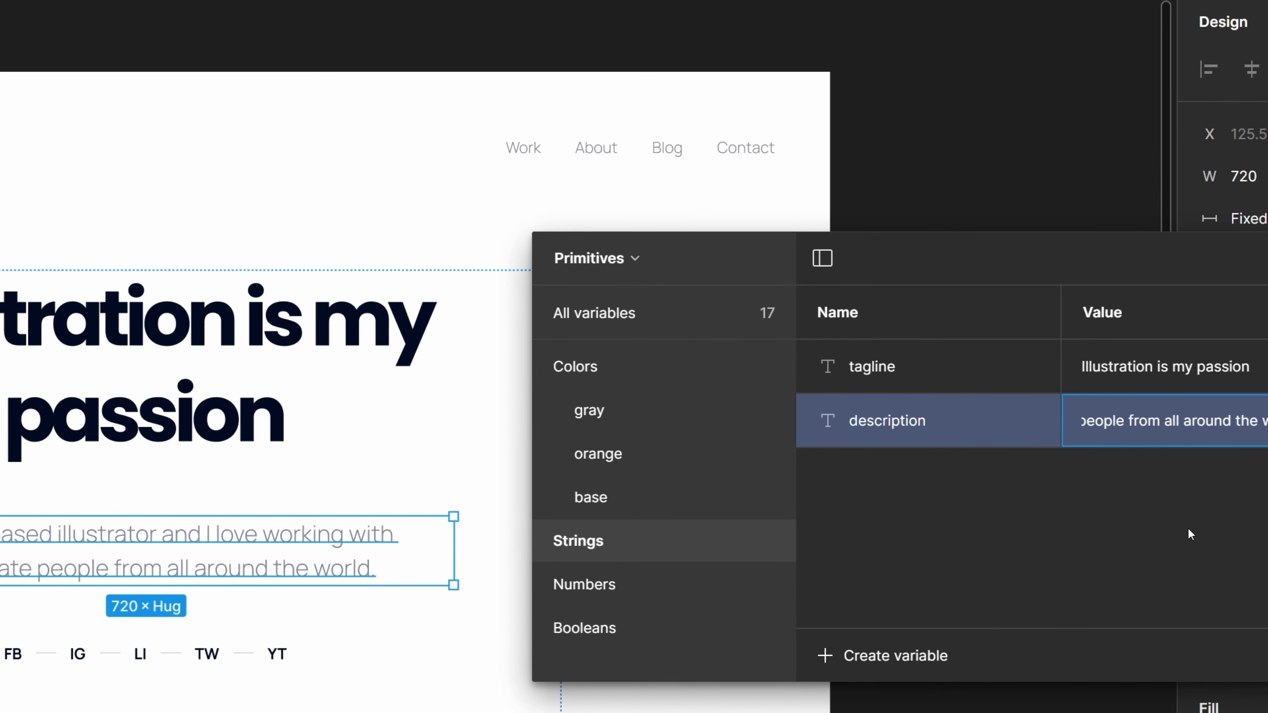
key(Return)
key(Escape)
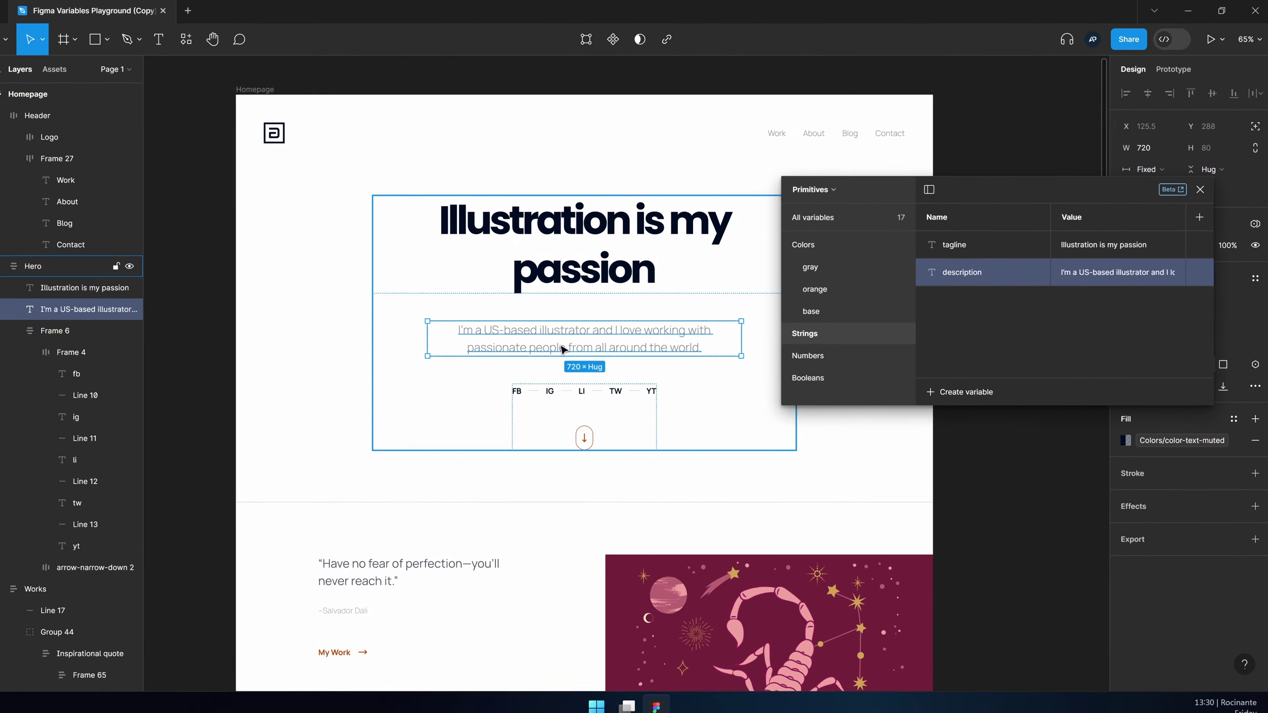
Move the variables window off the text properties and apply the description string variable to the selected hero description text
click(198, 546)
drag(1083, 188, 951, 127)
click(1252, 359)
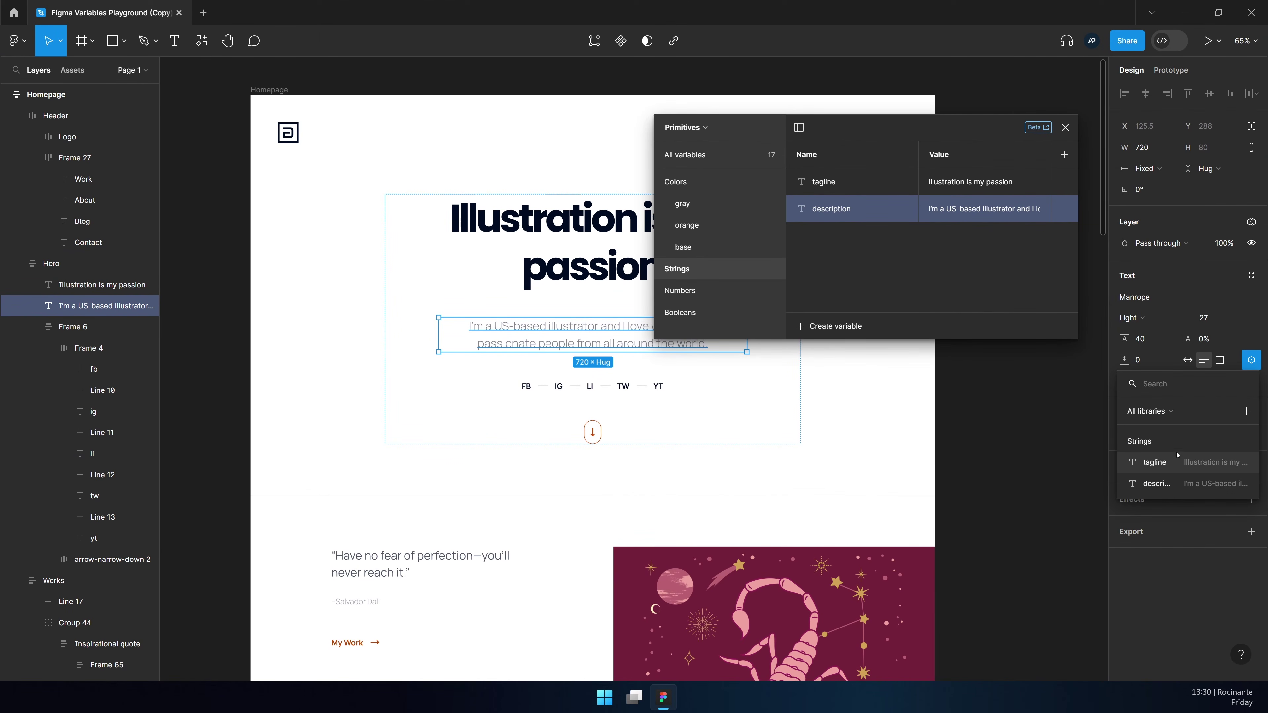
click(1154, 483)
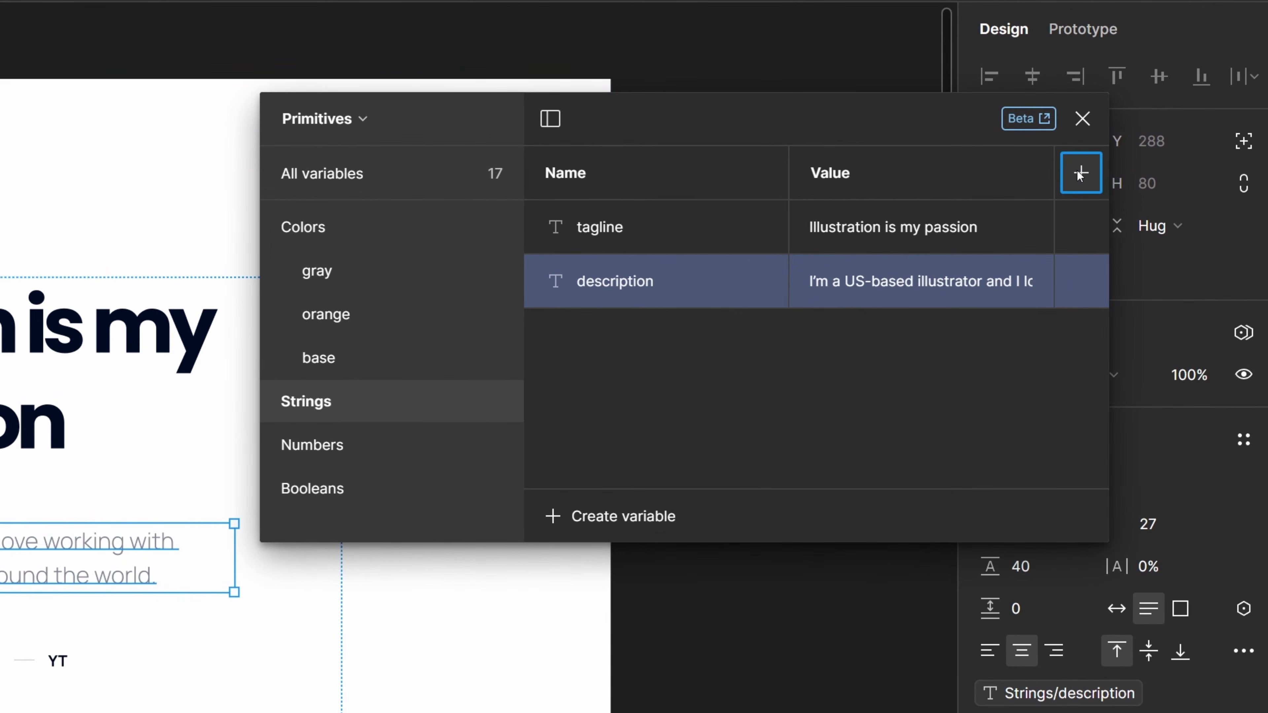
Add a second mode to the Primitives collection and name the two modes EN and RO
click(1170, 142)
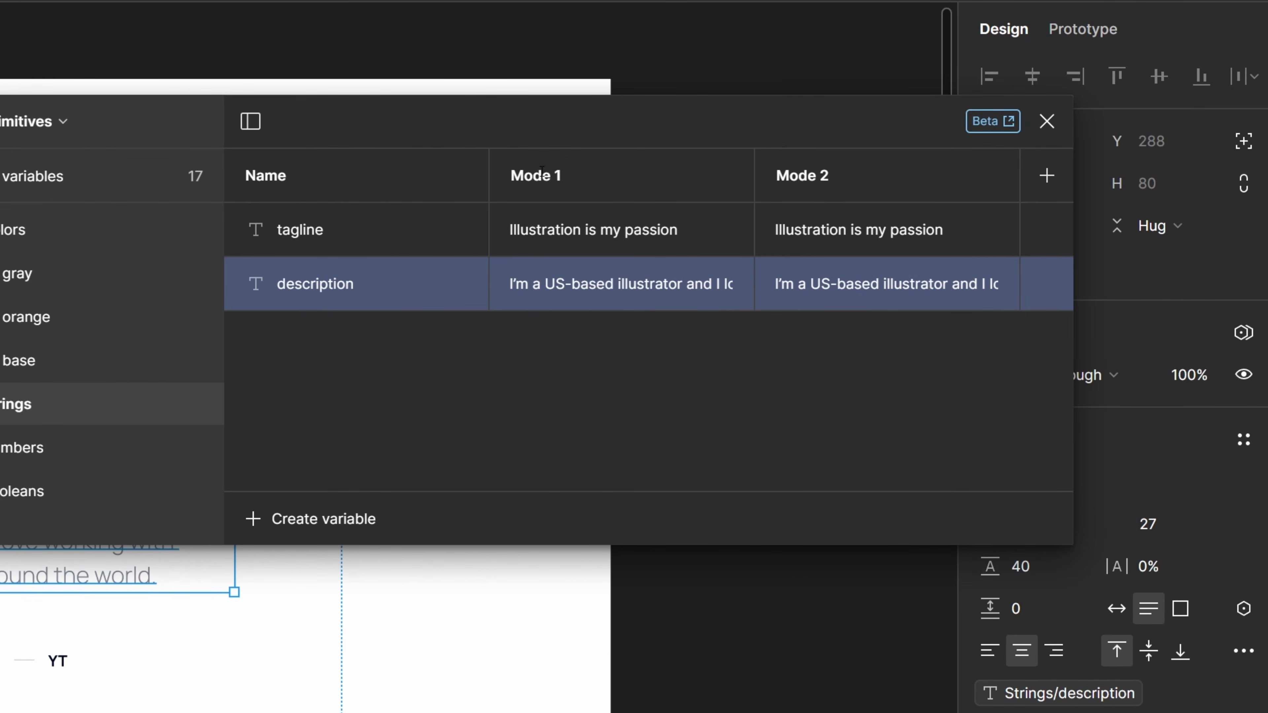
double_click(669, 177)
text(EN)
key(Return)
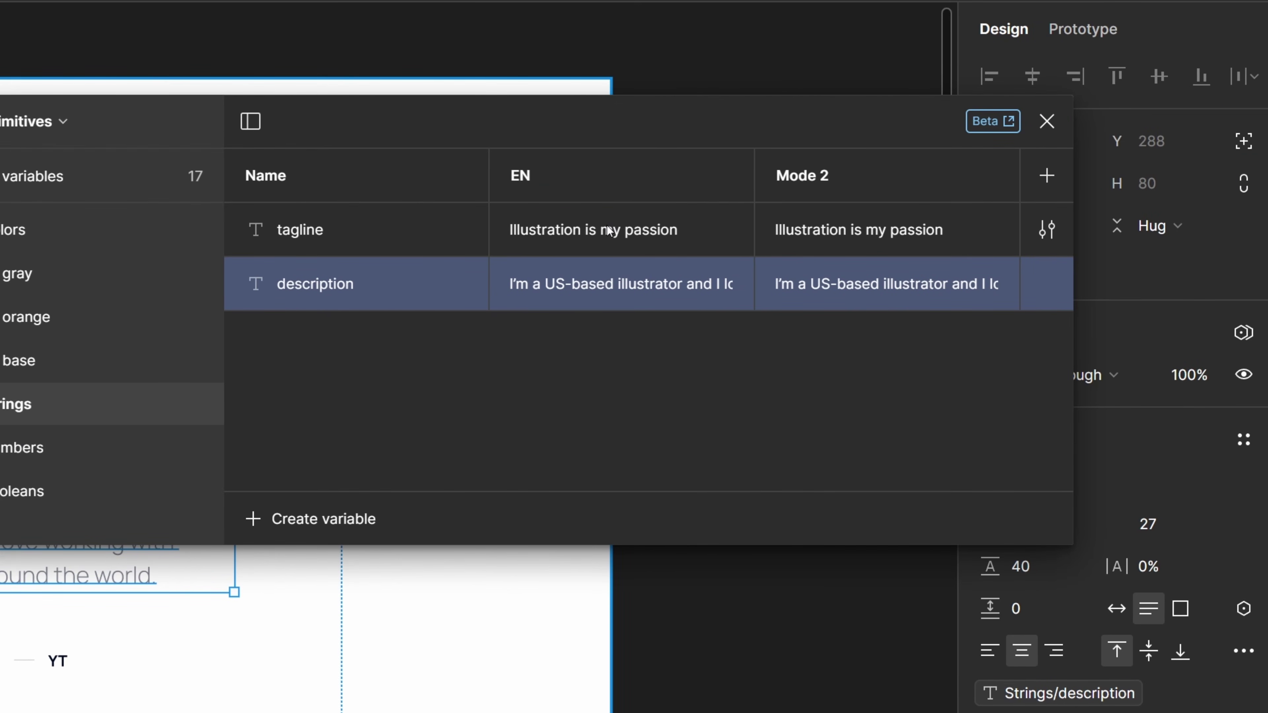
double_click(808, 167)
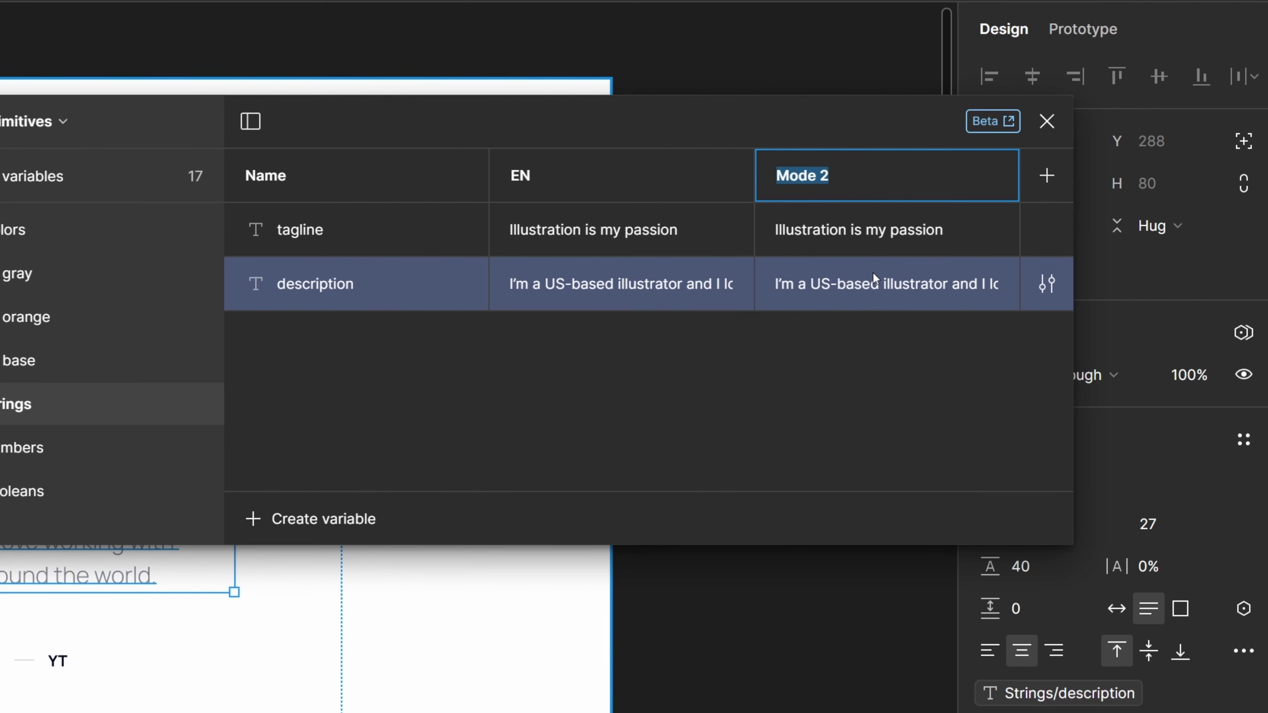
text(RO)
key(Return)
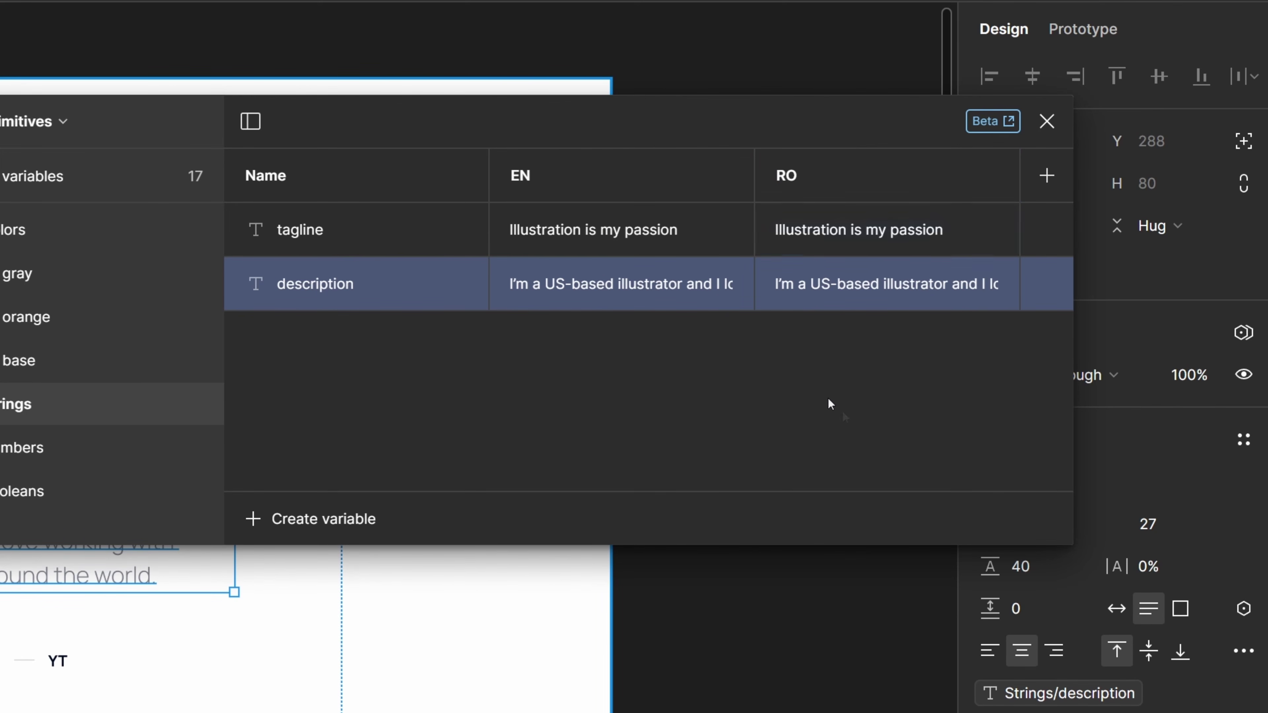
Set the RO tagline to "Pasiunea mea este ilustratia" and description to "Sunt un ilustrator din US si iubesc sa lucrez cu oameni pasionati din toata lumea."
double_click(848, 248)
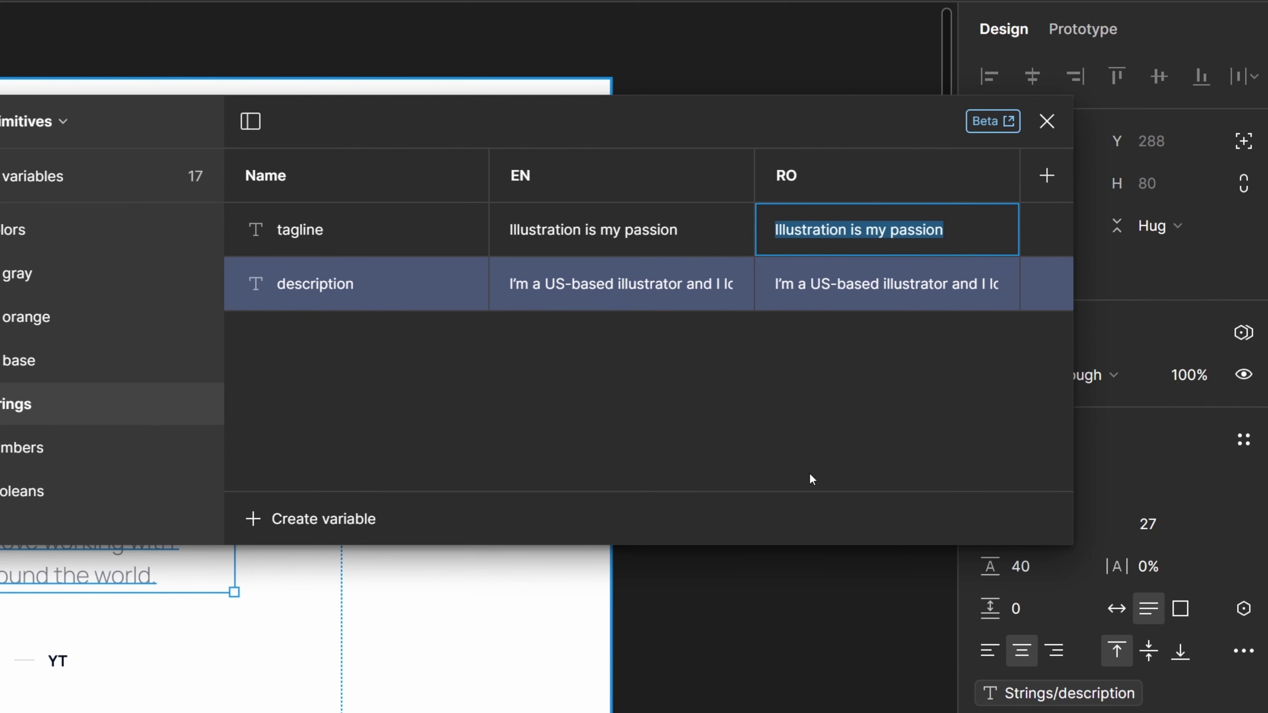
text(Pasiunea mea este ilustratia)
key(Return)
double_click(888, 284)
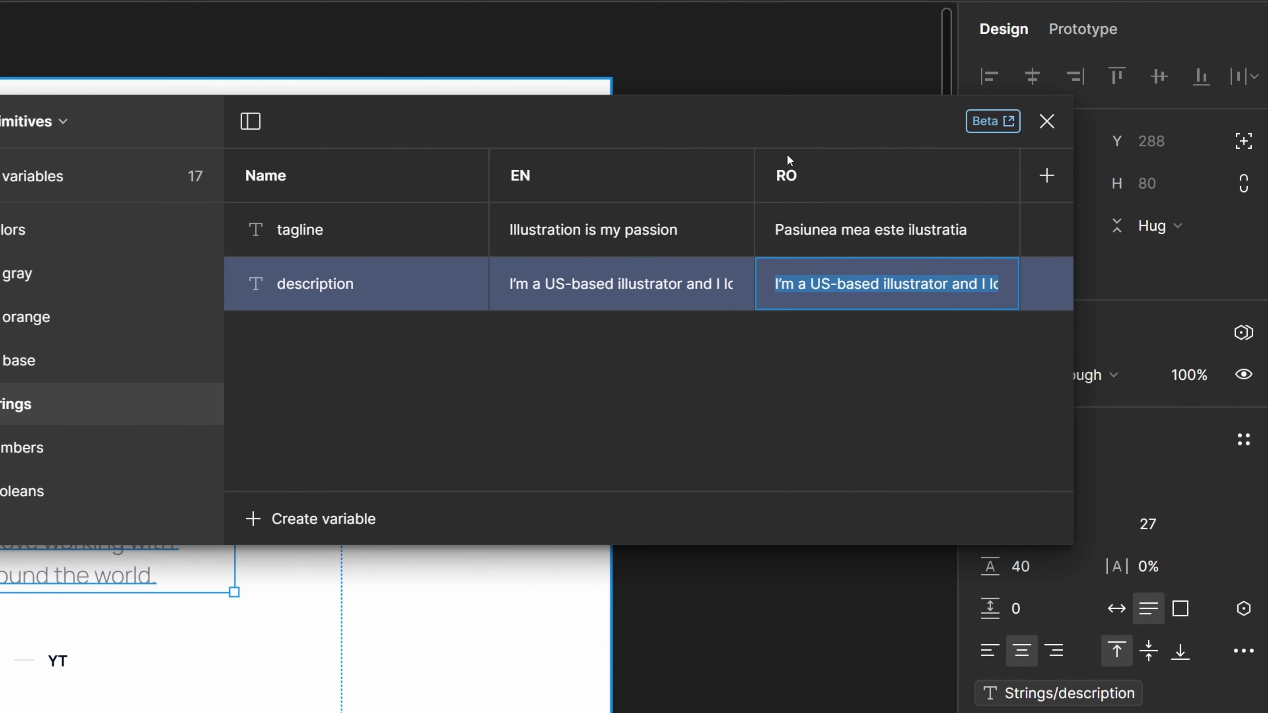
drag(764, 101, 700, 9)
key(ctrl+v)
key(Return)
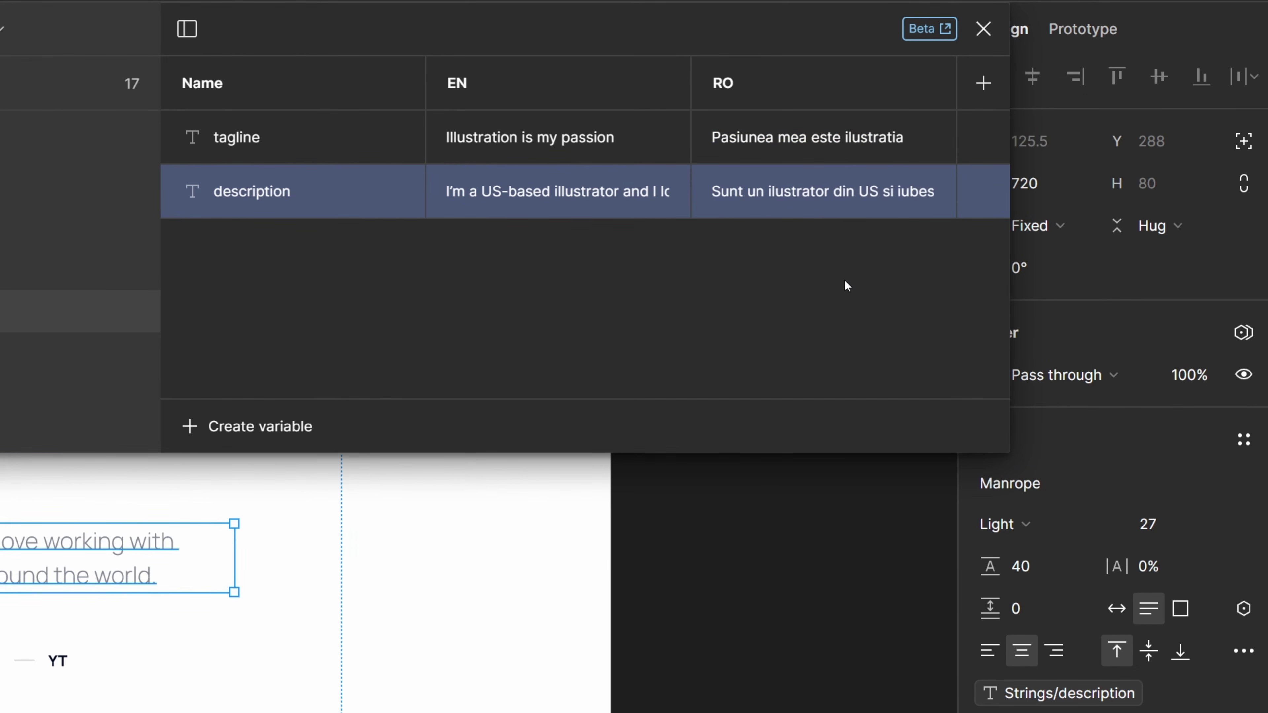
Select the Hero frame, close the variables window and set the frame's Primitives mode to RO
click(752, 579)
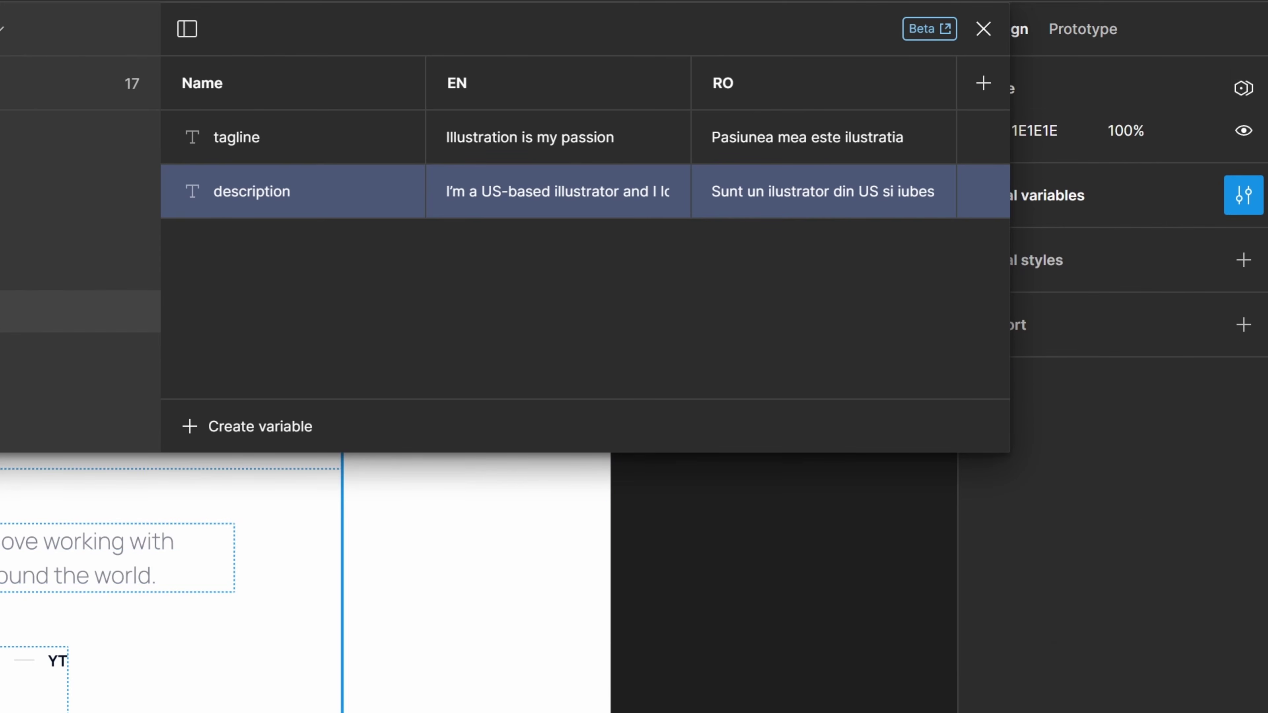
click(2, 619)
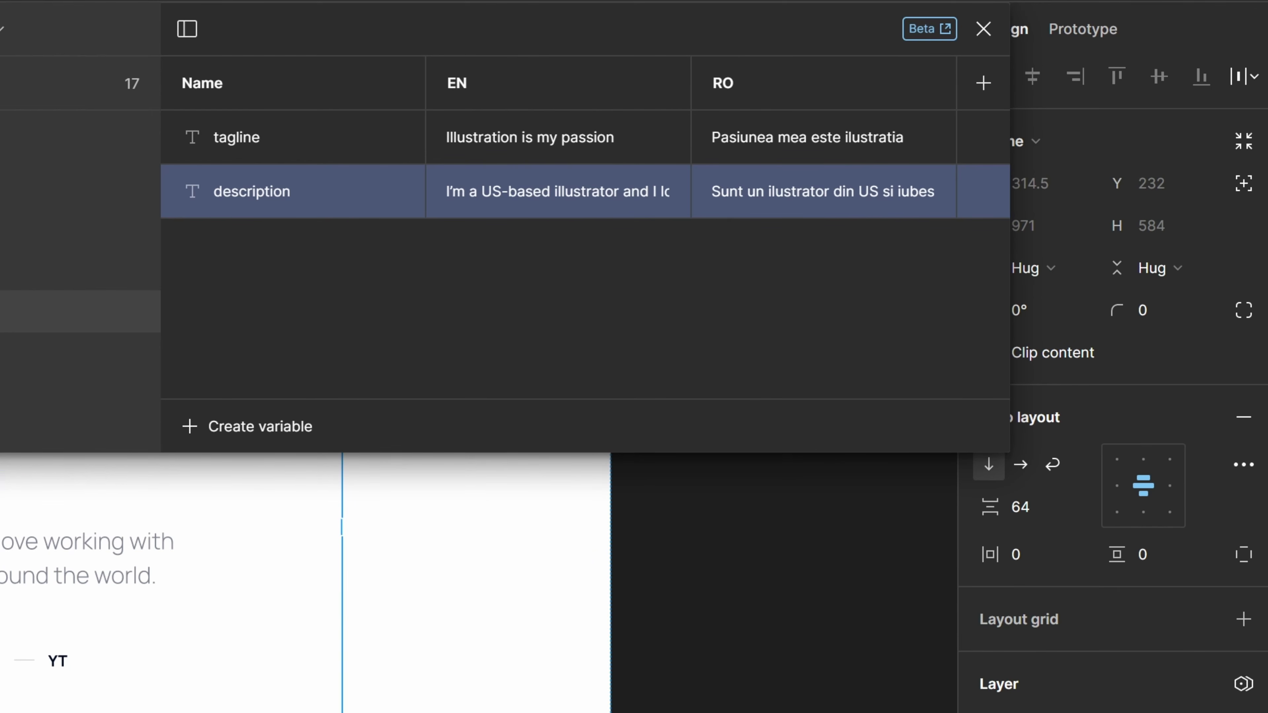
click(983, 29)
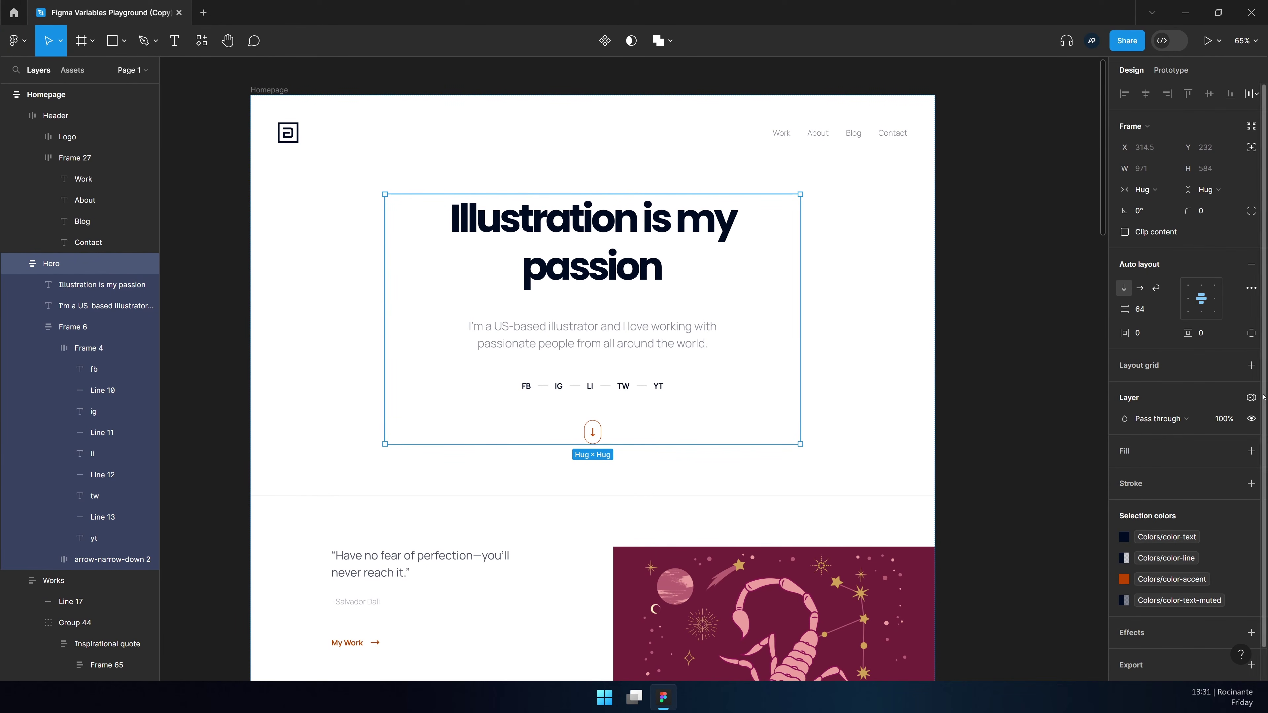
click(1252, 398)
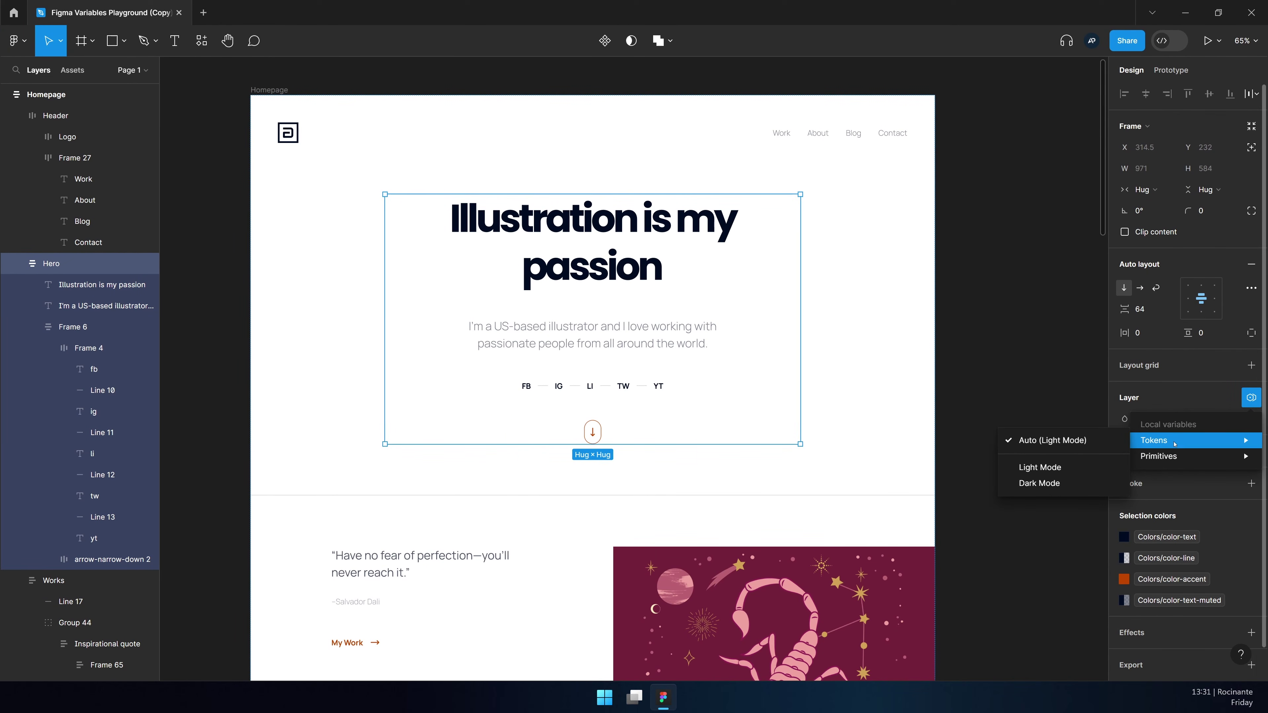
mouse_move(1175, 466)
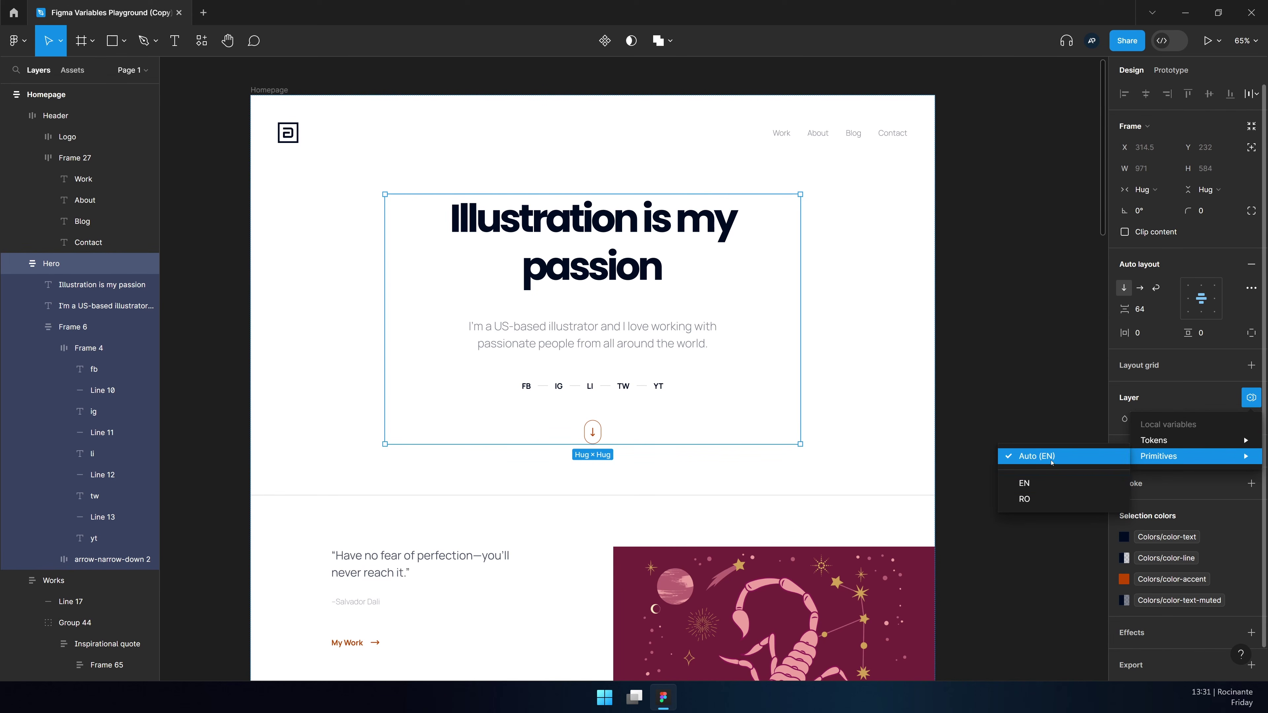
click(1037, 499)
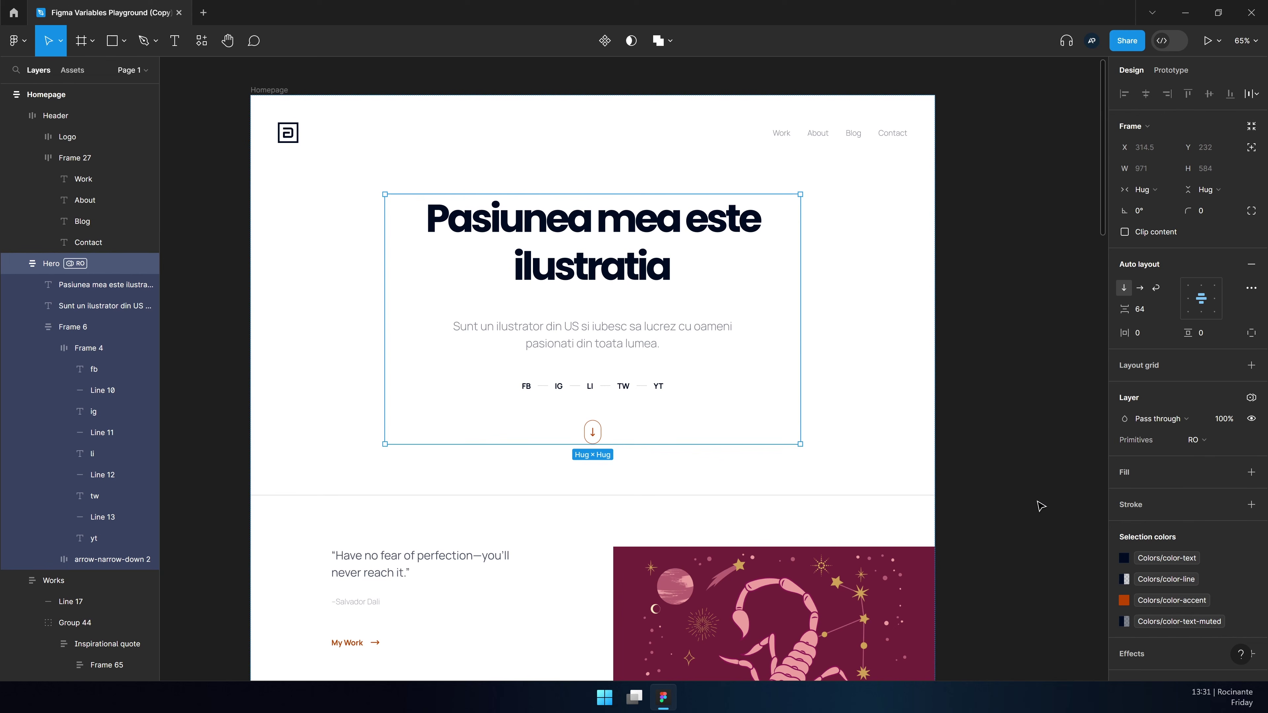
Test the Hero frame's Primitives mode by switching it to EN and back to RO, and deselect the frame
click(1198, 440)
click(1206, 421)
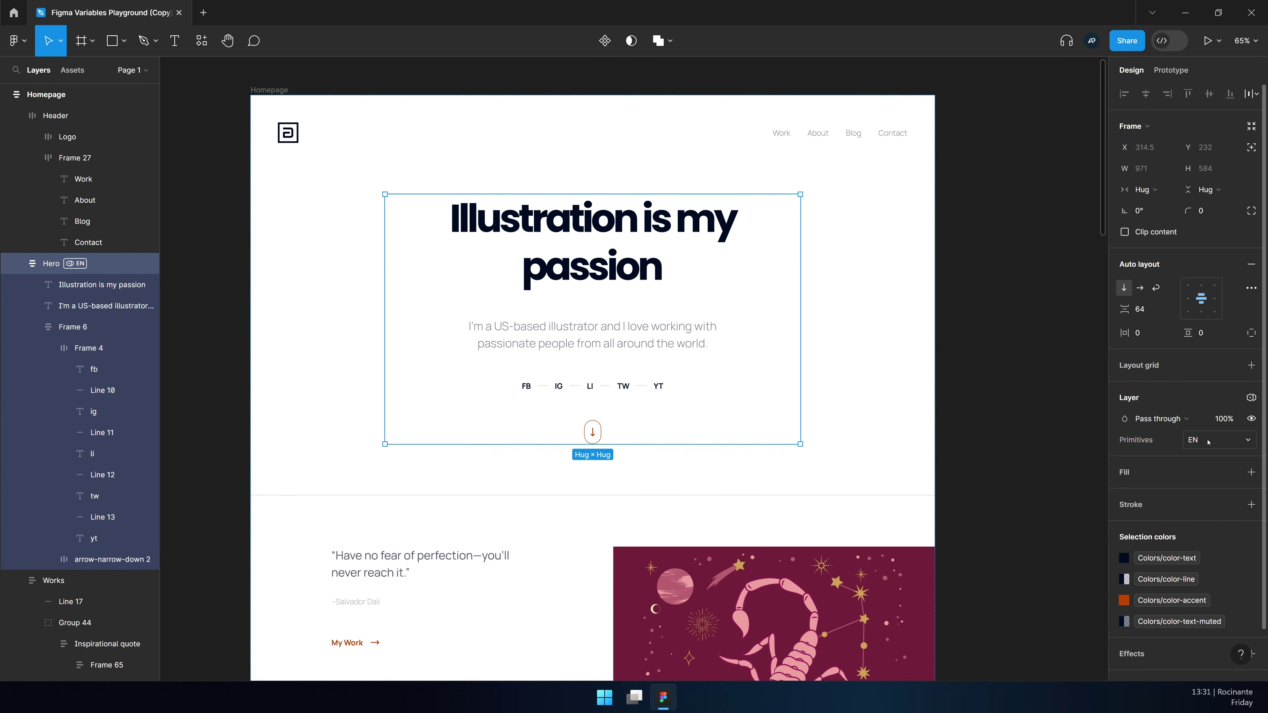
click(1206, 448)
click(1206, 456)
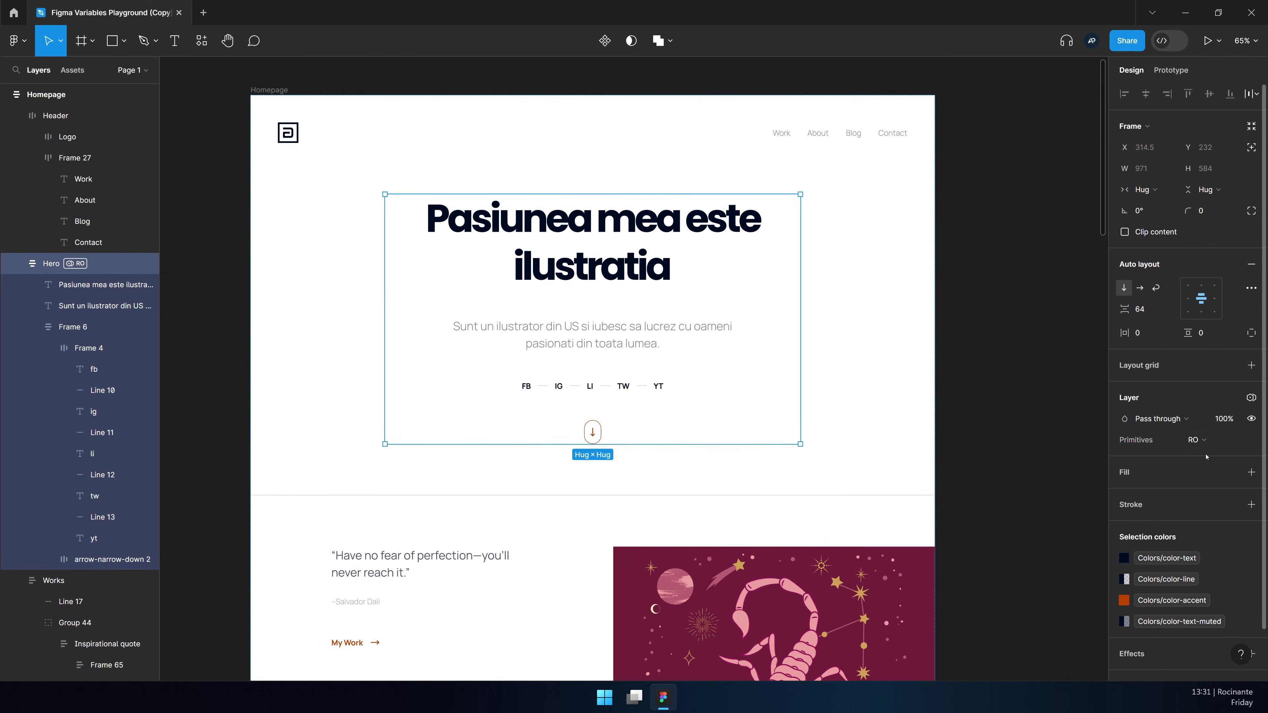
click(981, 324)
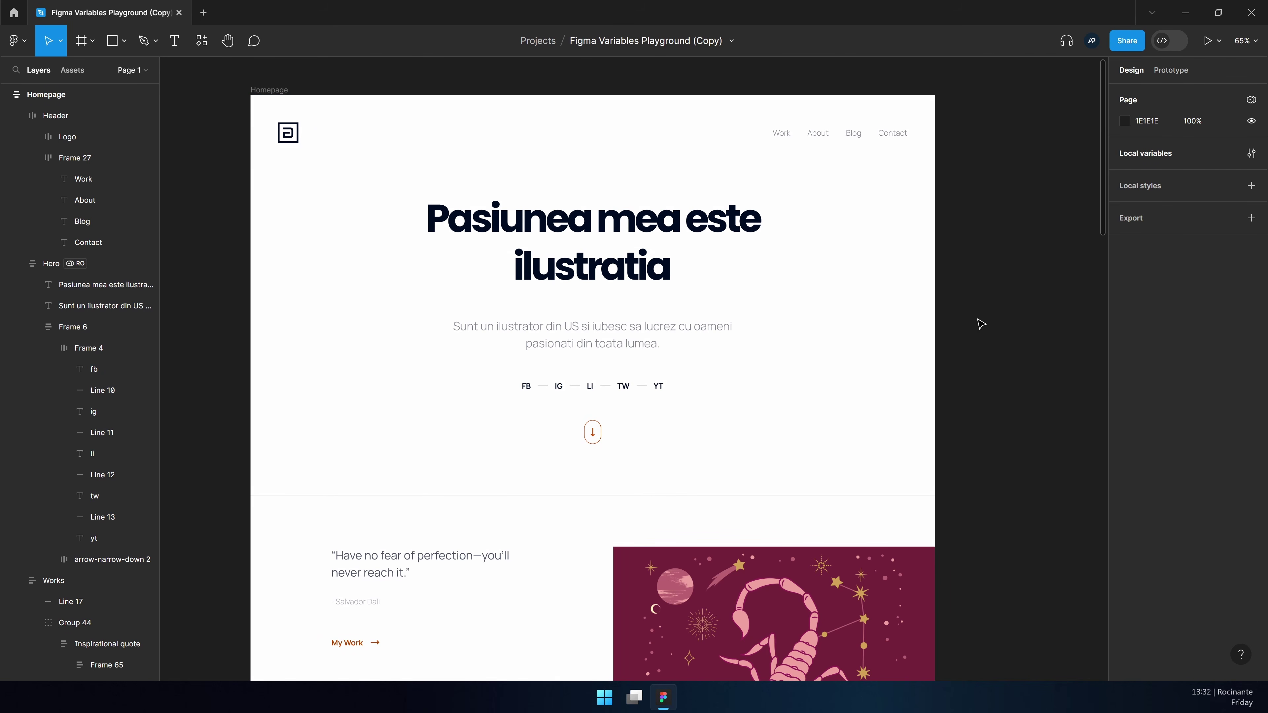
scroll(981, 324, left, 2)
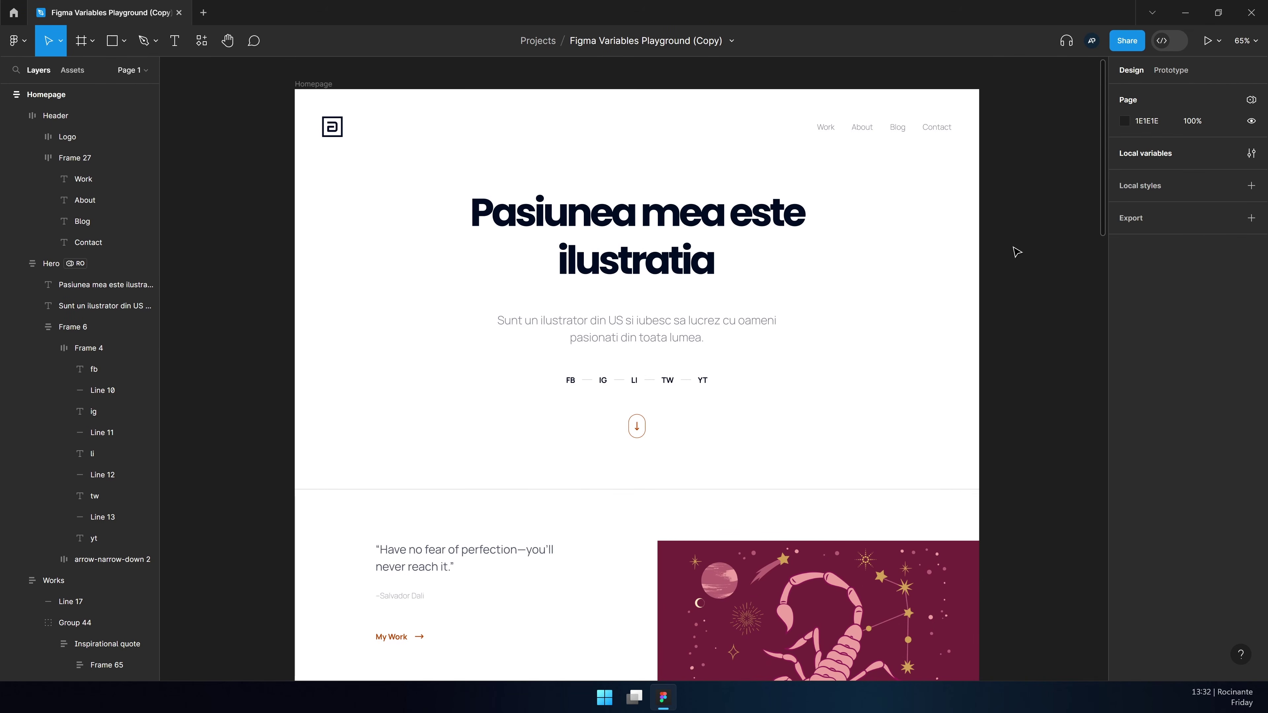